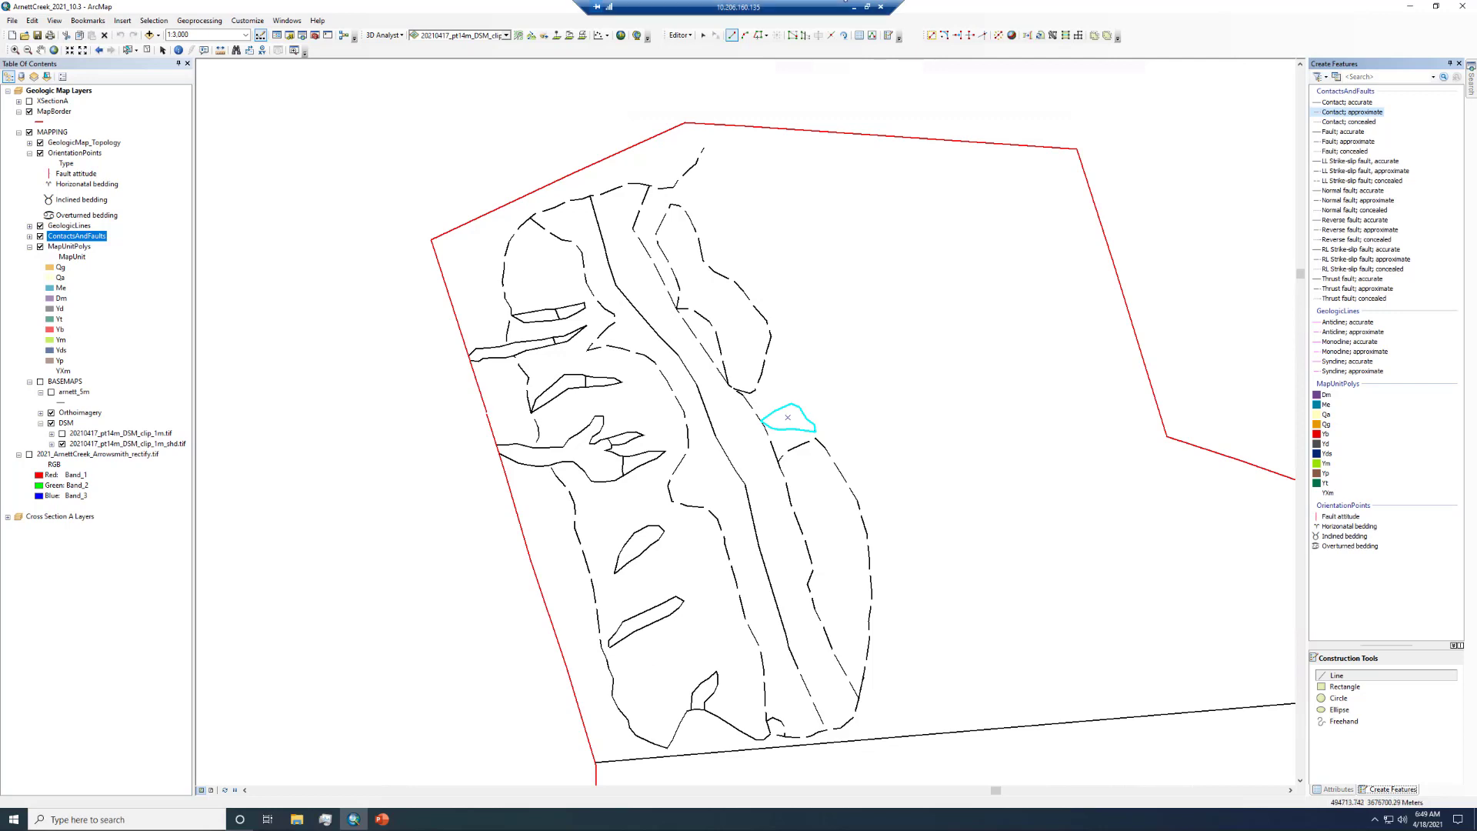
Using the Edit tool, select both contact lines that enclose the small pod near the southern end of the mapped area
{"action": "left_click", "coordinate": [703, 39]}
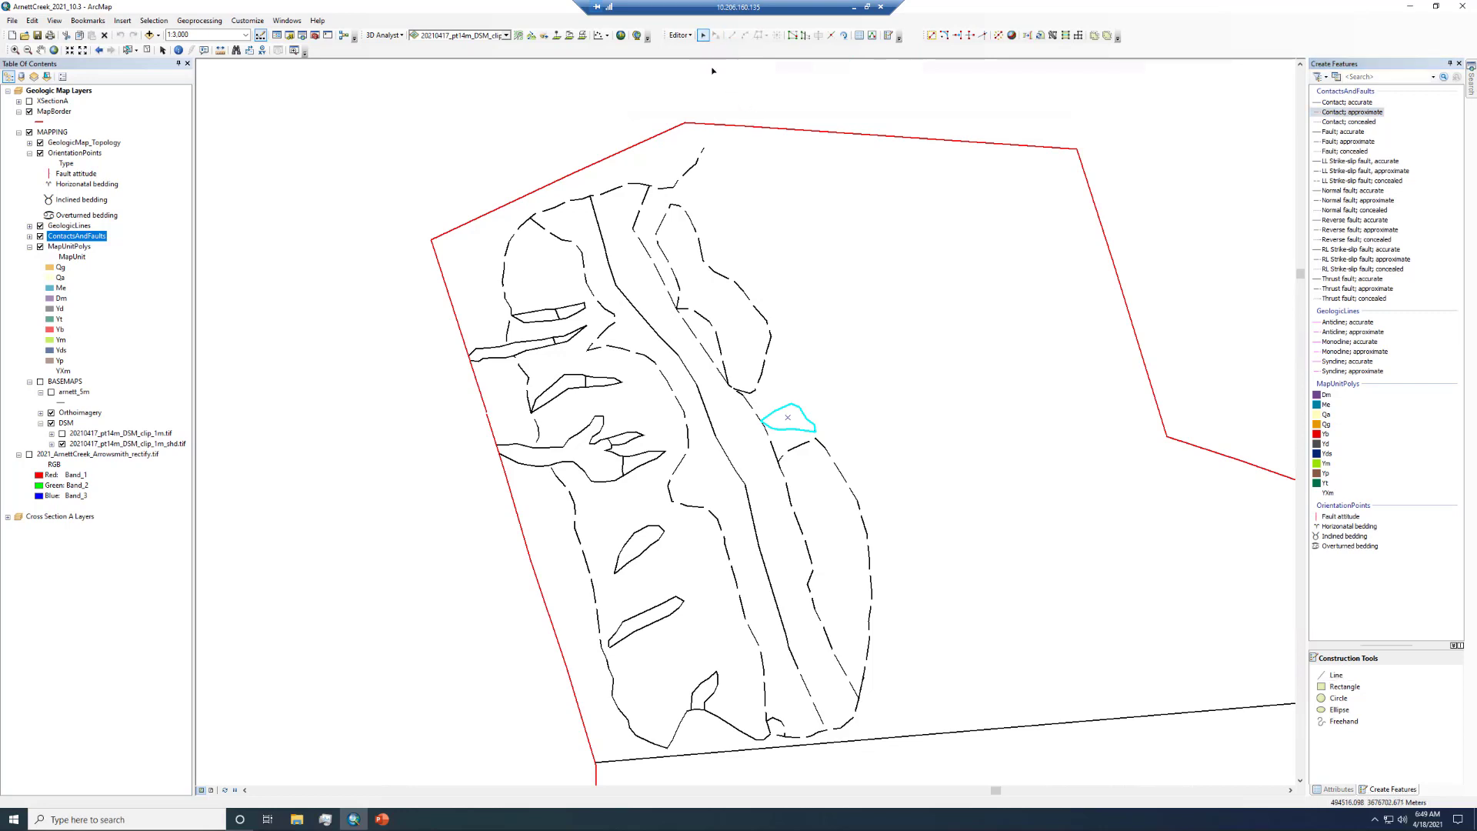
{"action": "left_click", "coordinate": [680, 35]}
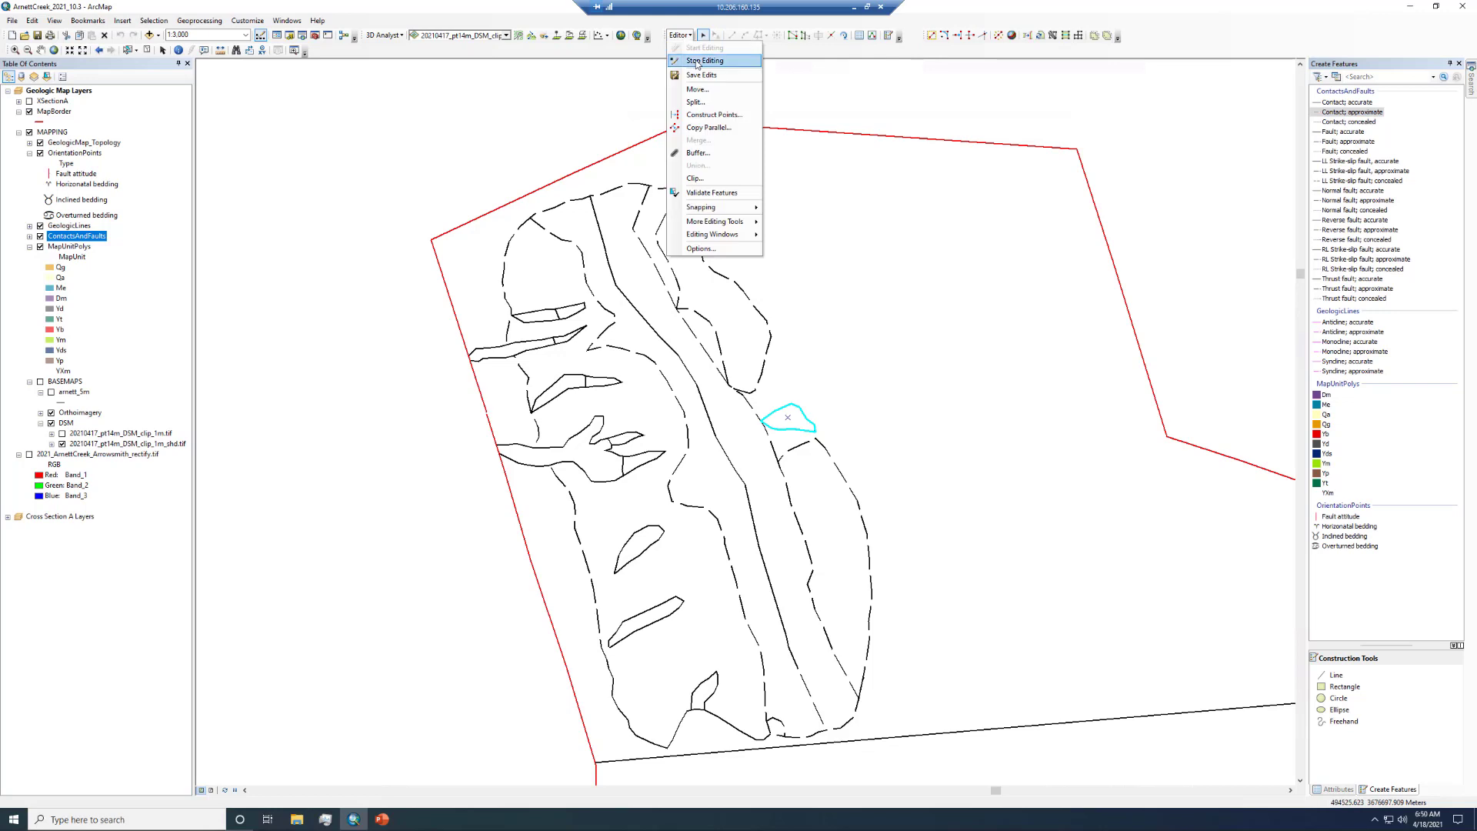
{"action": "left_click", "coordinate": [674, 38]}
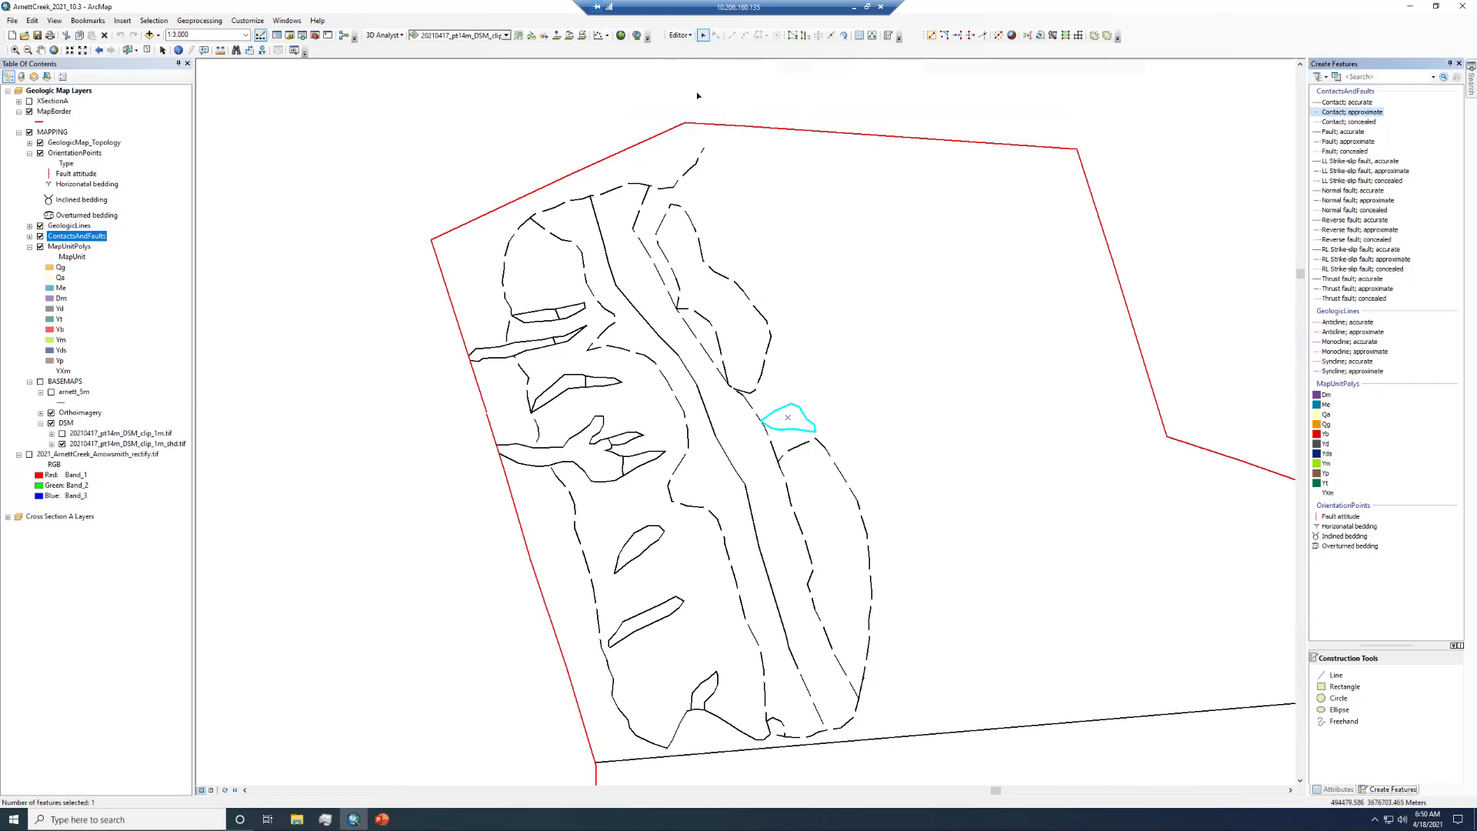
{"action": "left_click", "coordinate": [678, 36]}
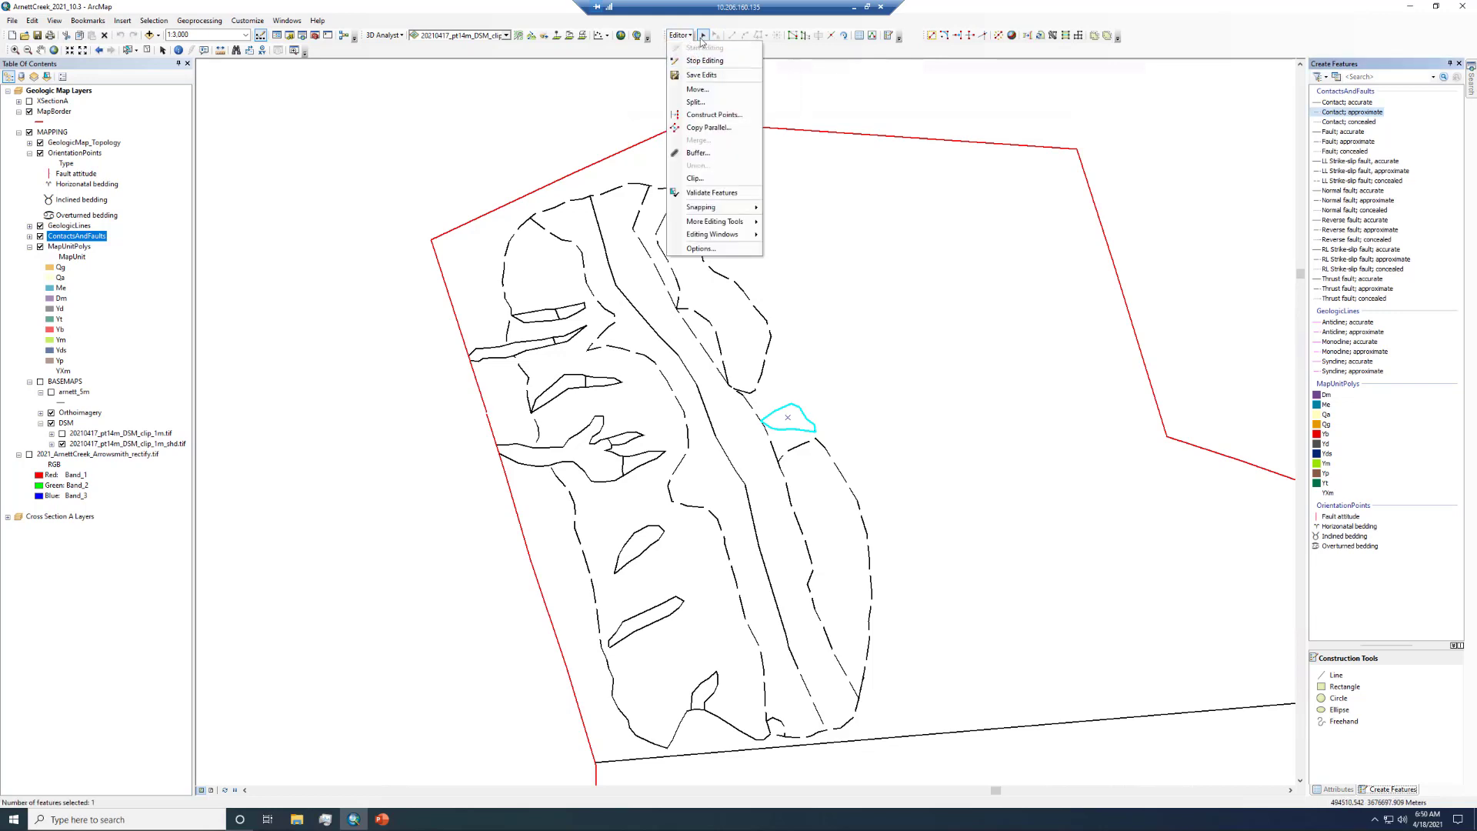
{"action": "left_click", "coordinate": [705, 39]}
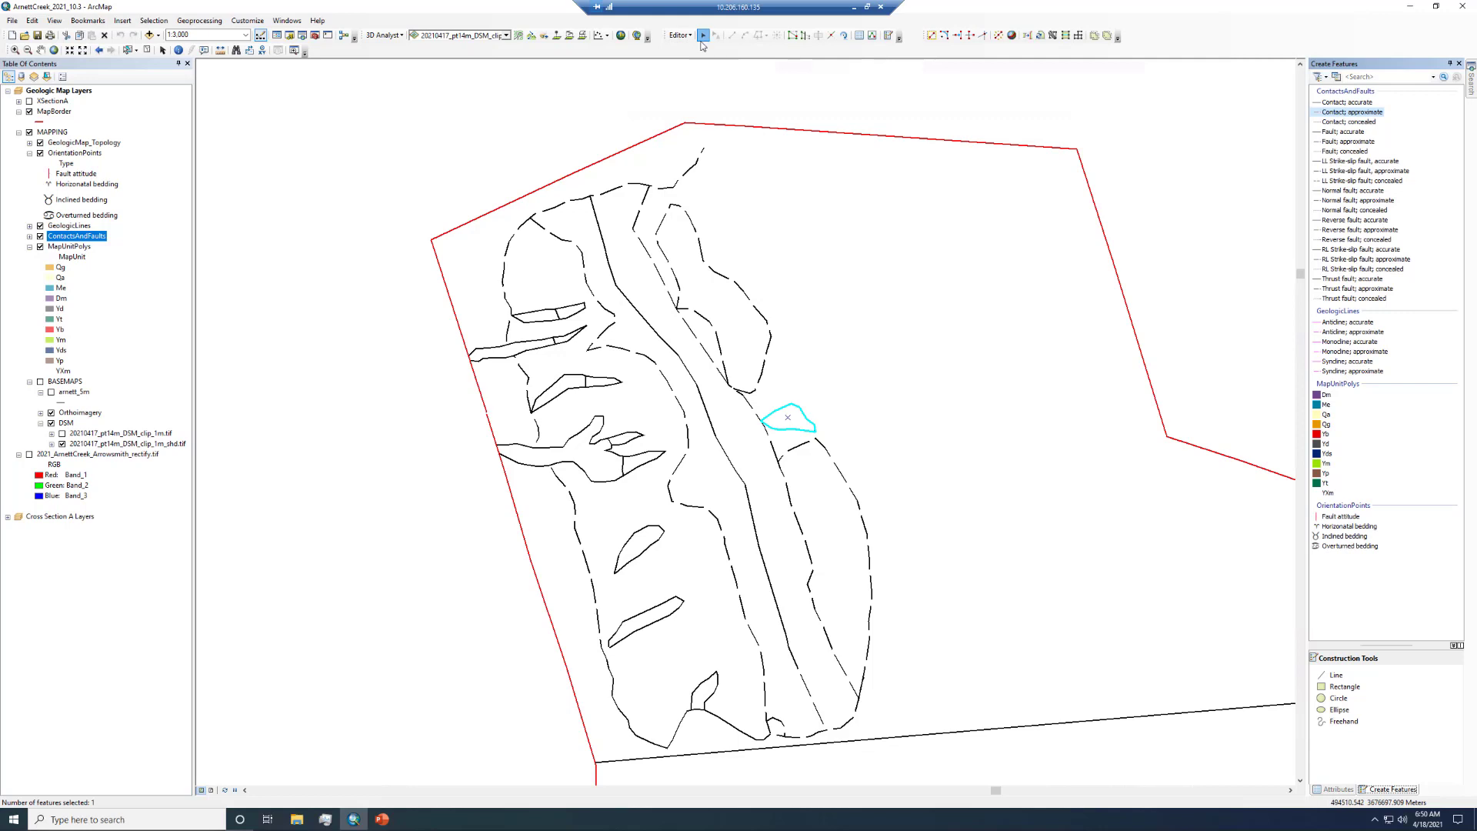
{"action": "left_click", "coordinate": [650, 625]}
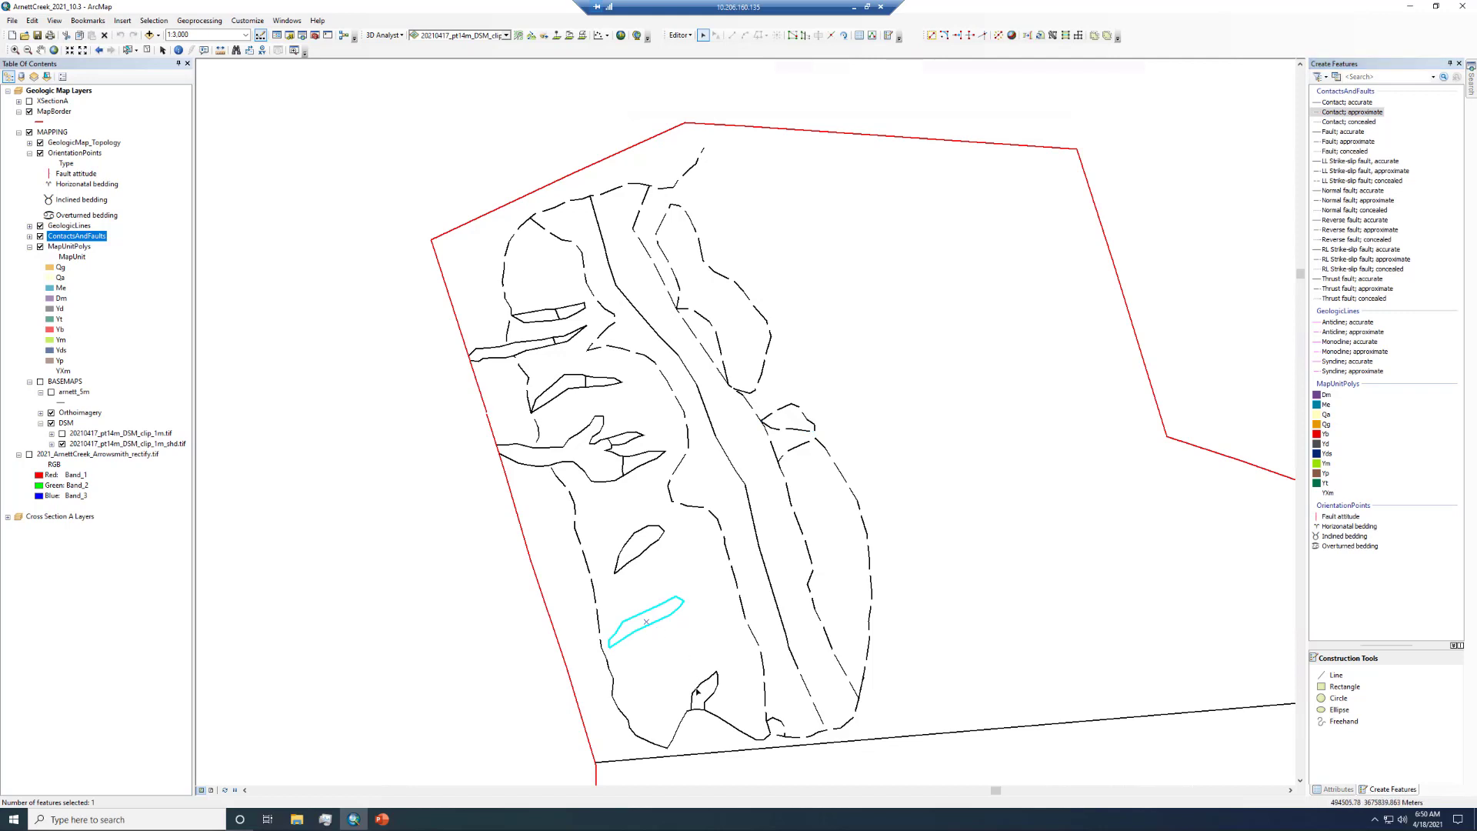
{"action": "left_click", "coordinate": [723, 701]}
{"action": "left_click", "coordinate": [696, 712], "text": "shift"}
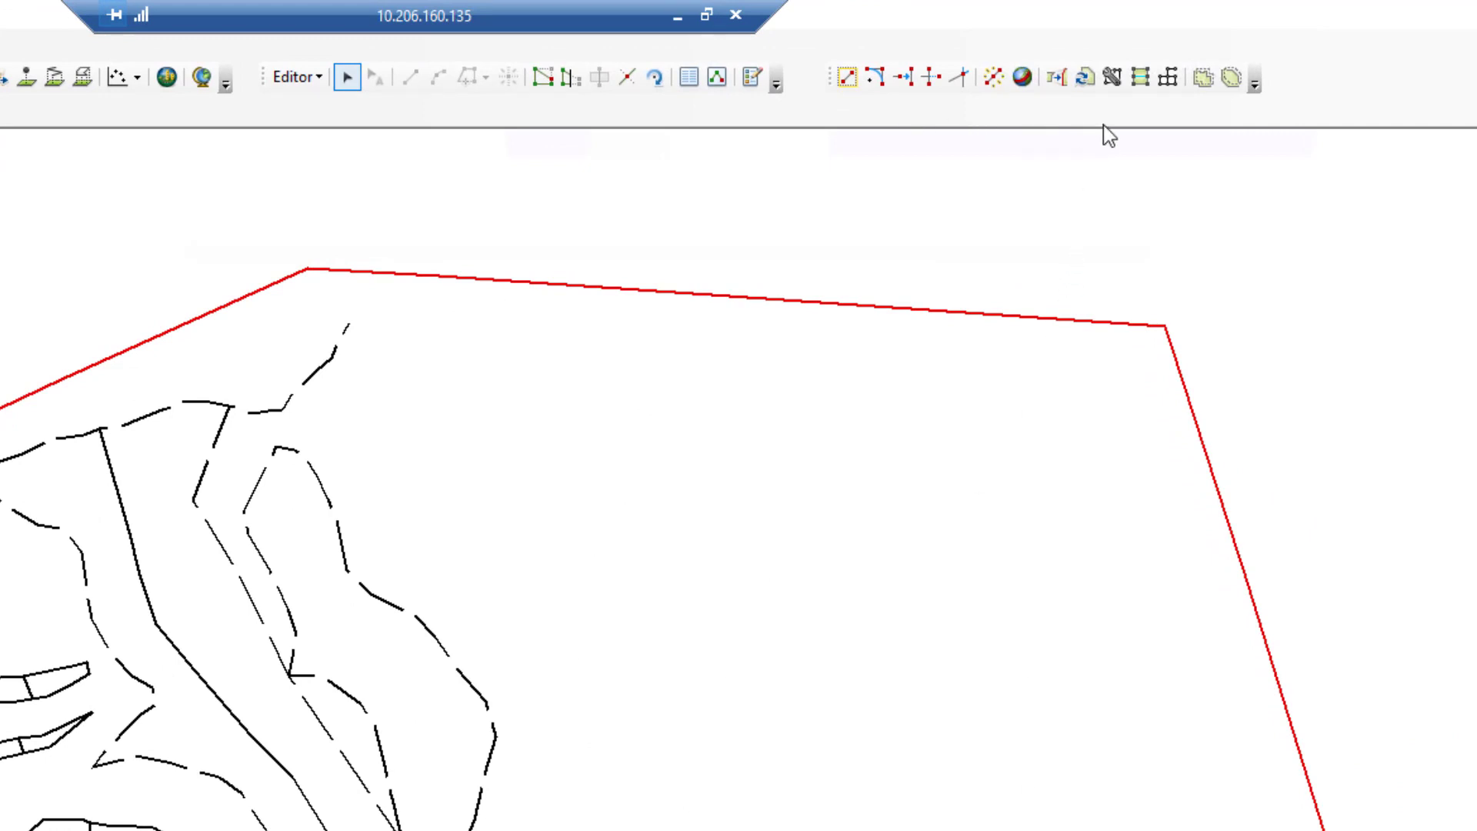
Construct a polygon from the two selected contact lines using the YXm template of MapUnitPolys
{"action": "left_click", "coordinate": [1112, 77]}
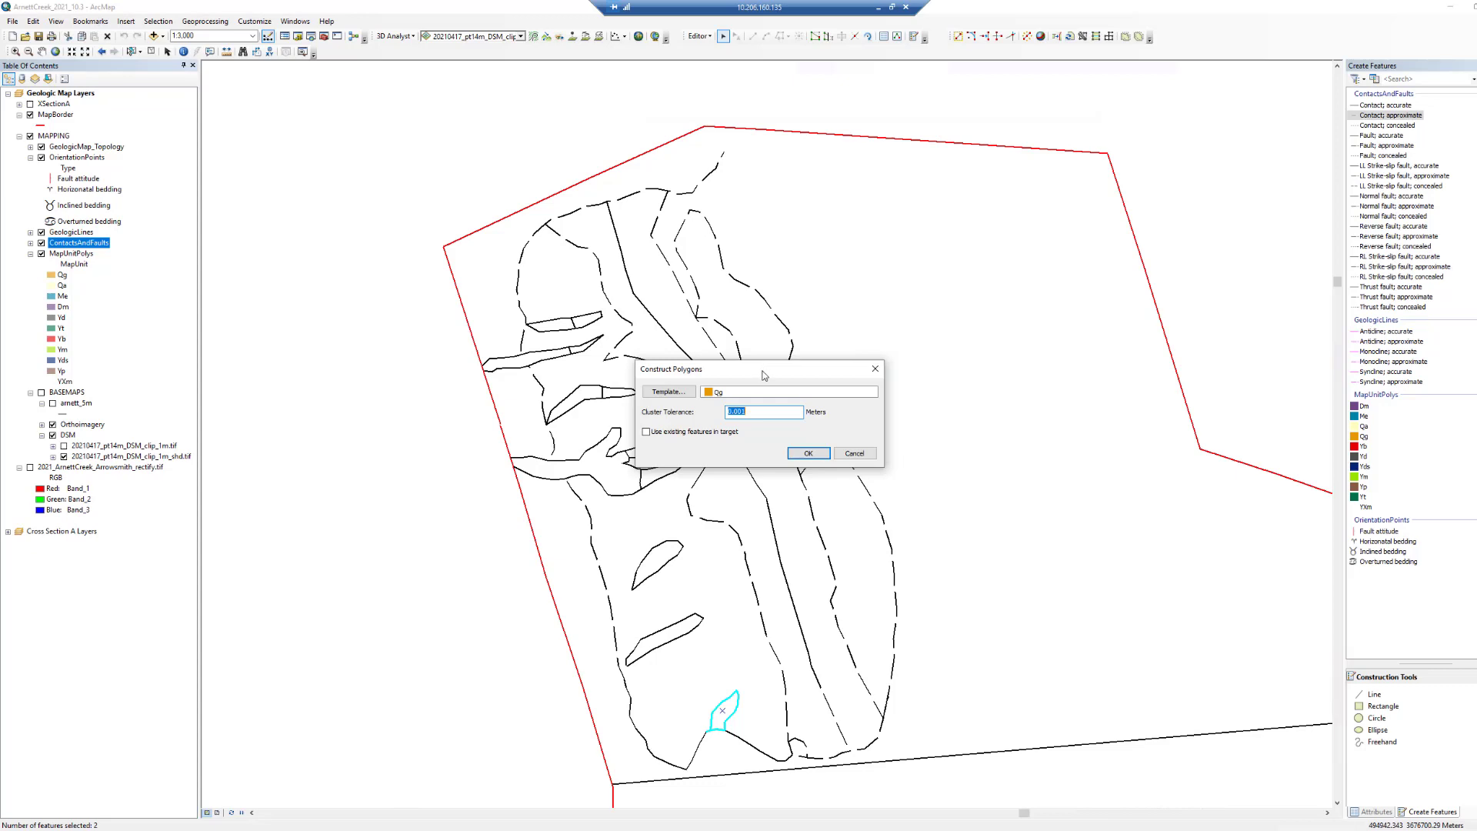
{"action": "left_click_drag", "start_coordinate": [764, 374], "coordinate": [1104, 546]}
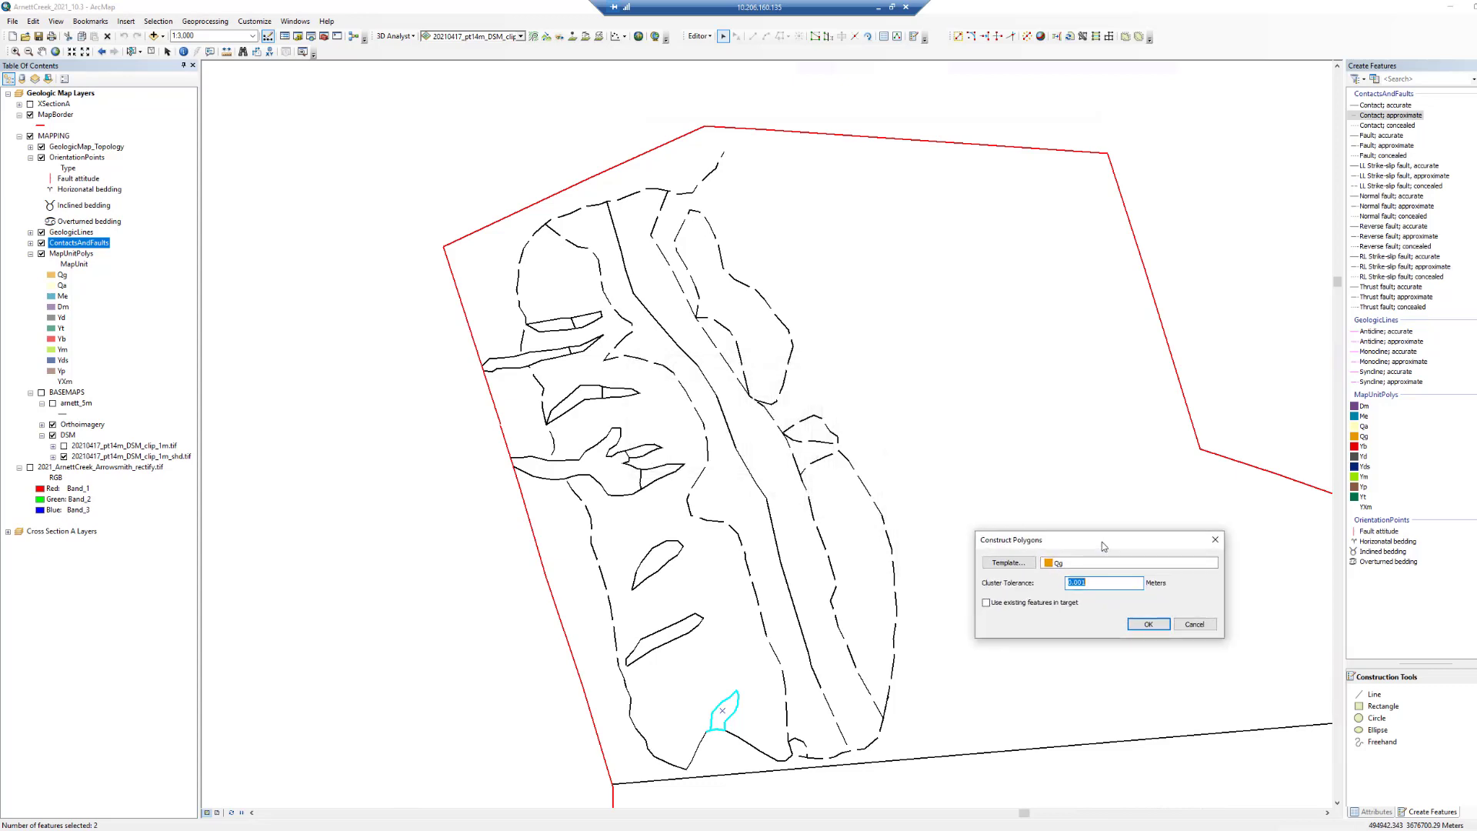
{"action": "left_click", "coordinate": [1010, 568]}
{"action": "left_click", "coordinate": [1004, 529]}
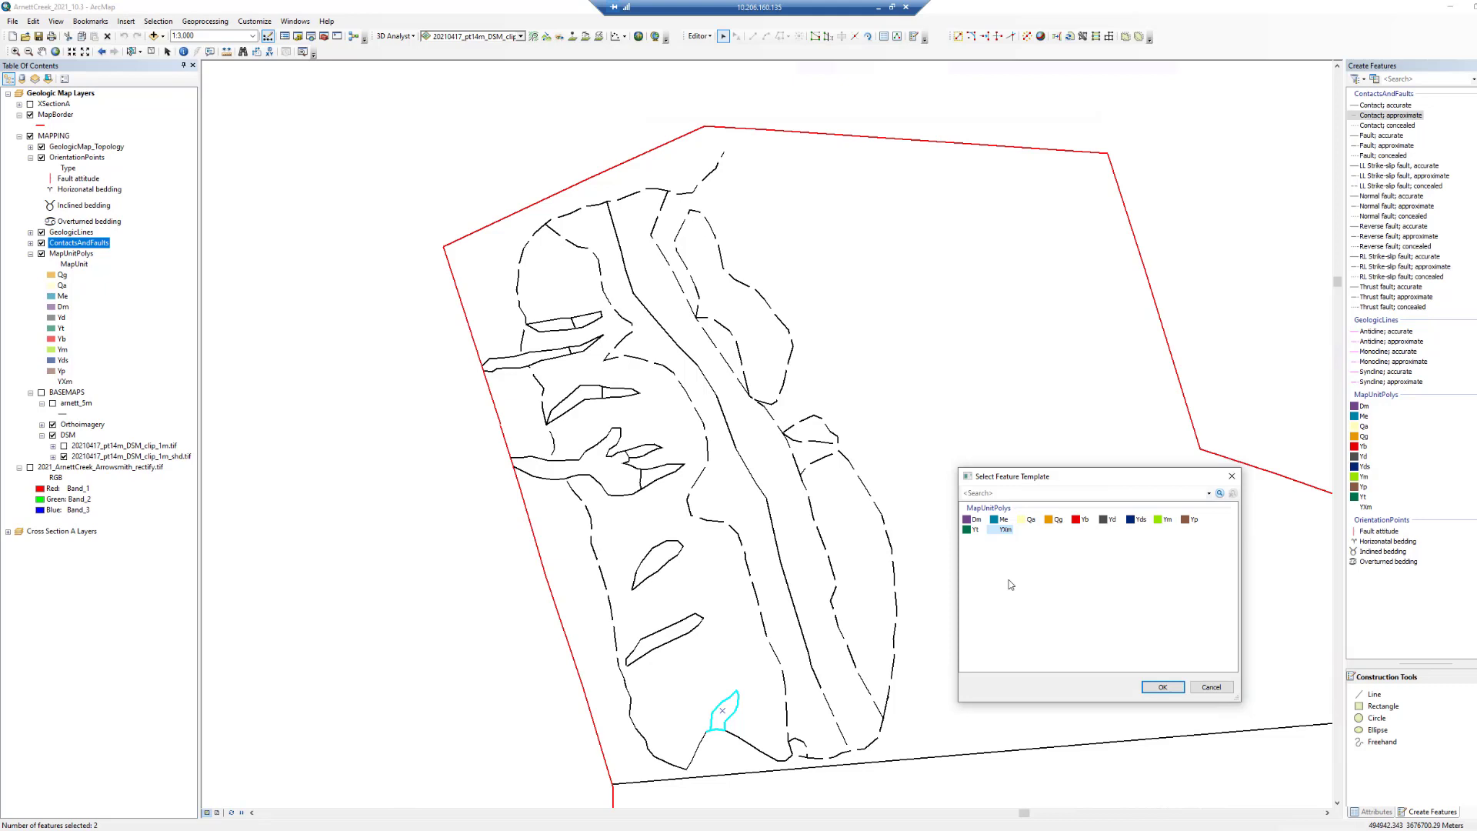
{"action": "left_click", "coordinate": [1162, 686]}
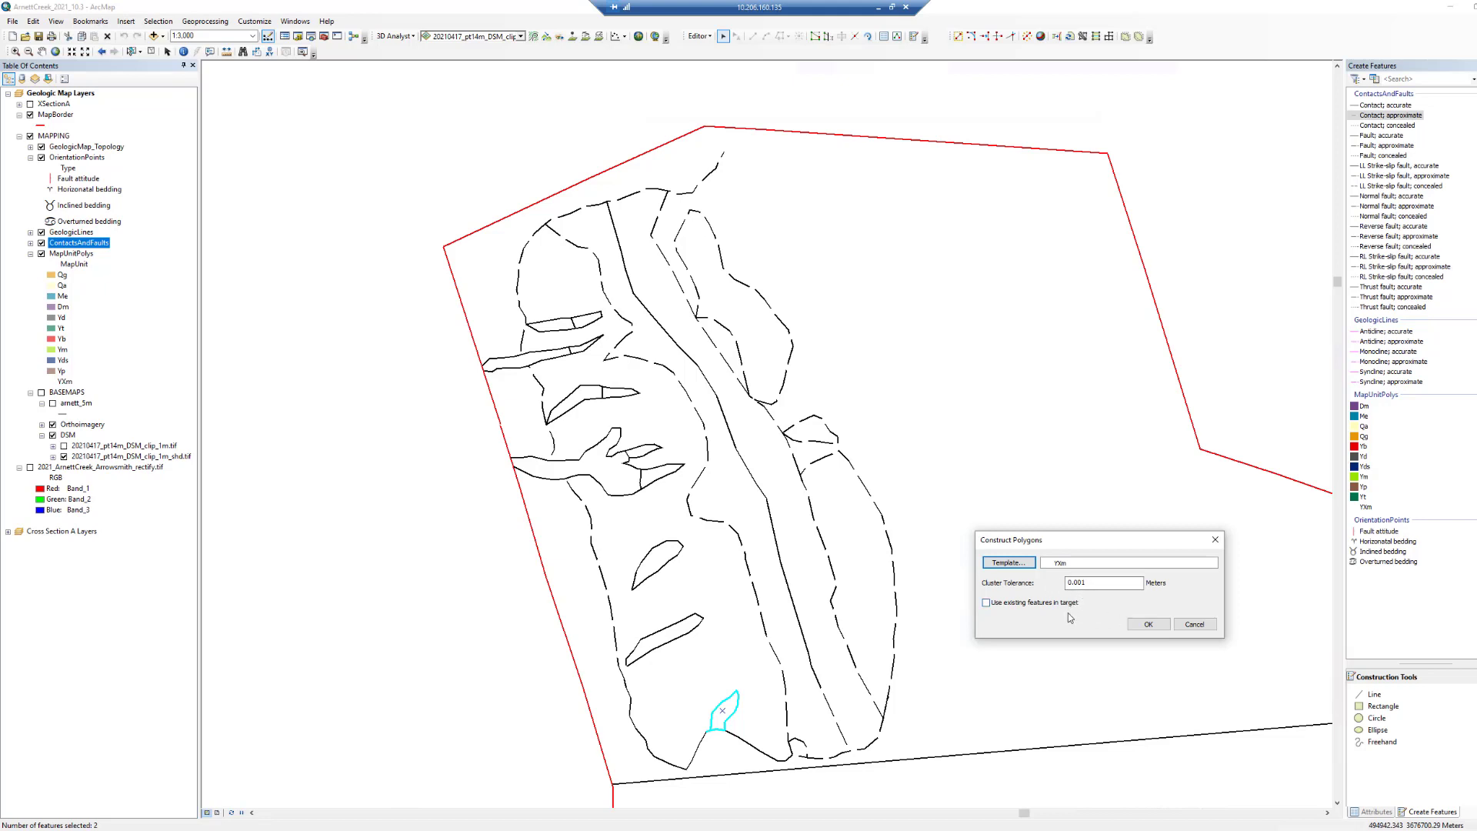
{"action": "left_click", "coordinate": [1148, 624]}
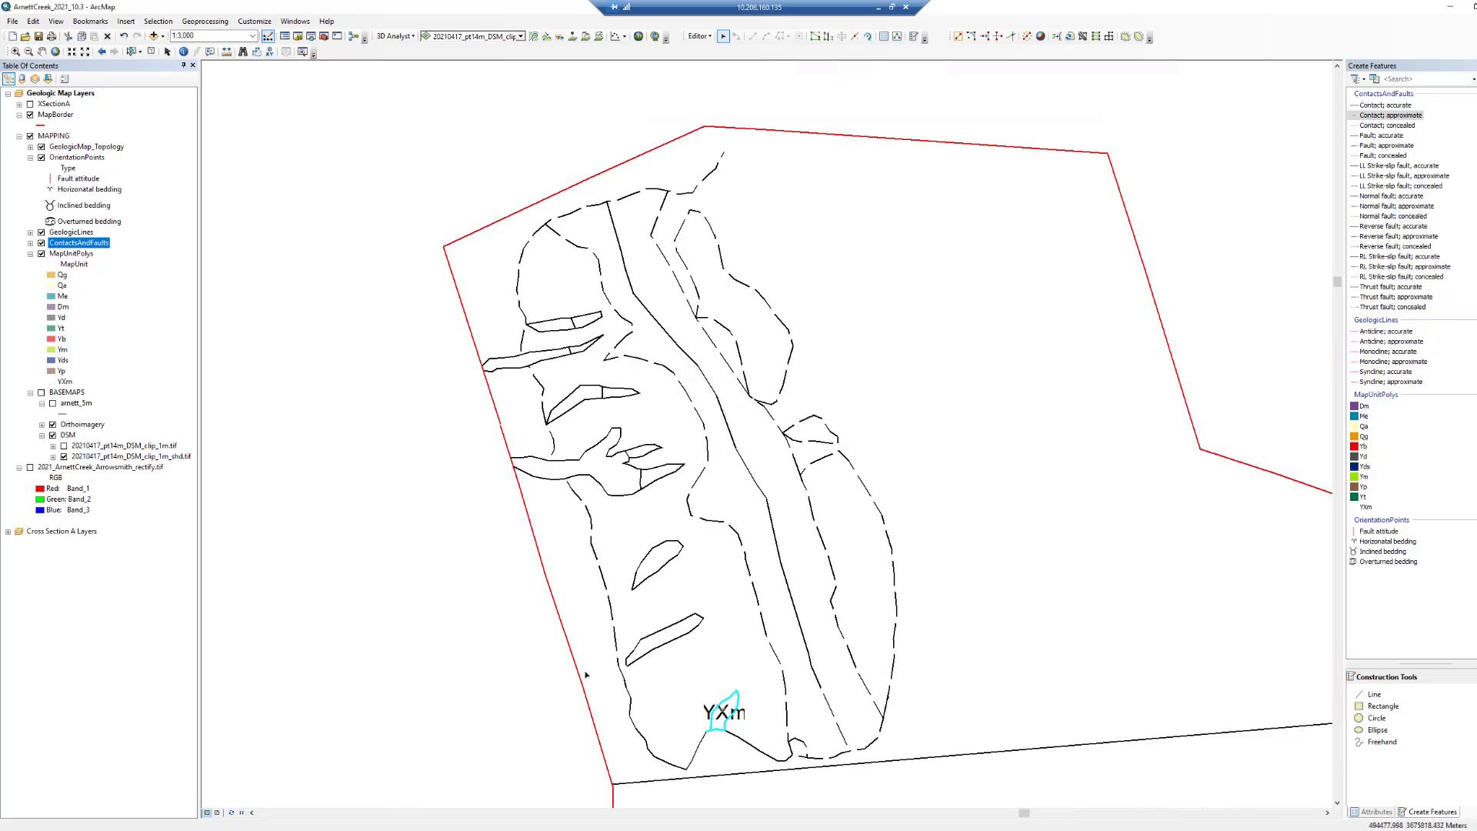
Consult the scanned field map, then try to construct a YXm polygon from the closed contact line of the narrow lens north of the labelled pod
{"action": "left_click", "coordinate": [30, 466]}
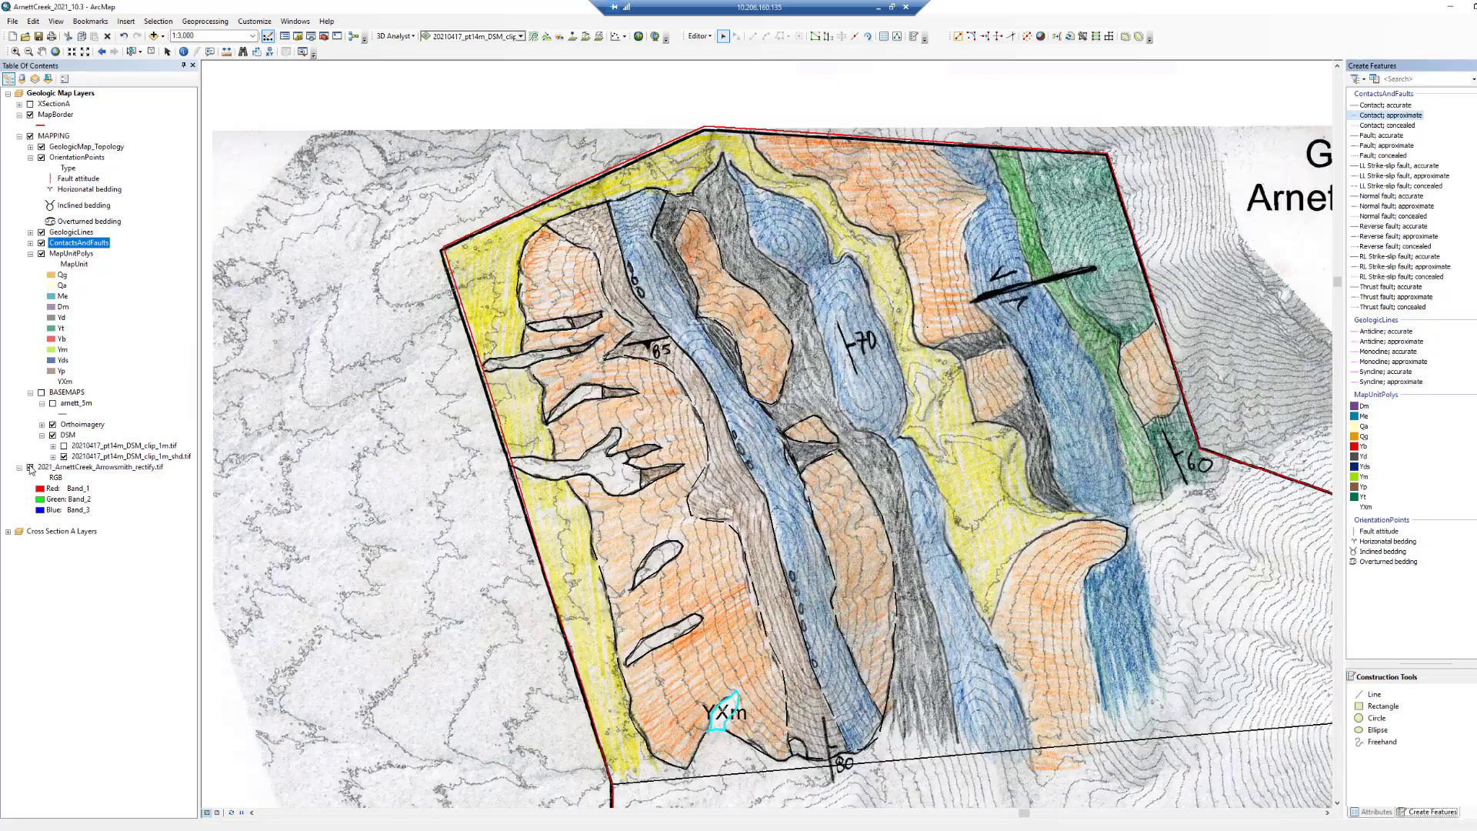
{"action": "left_click", "coordinate": [30, 467]}
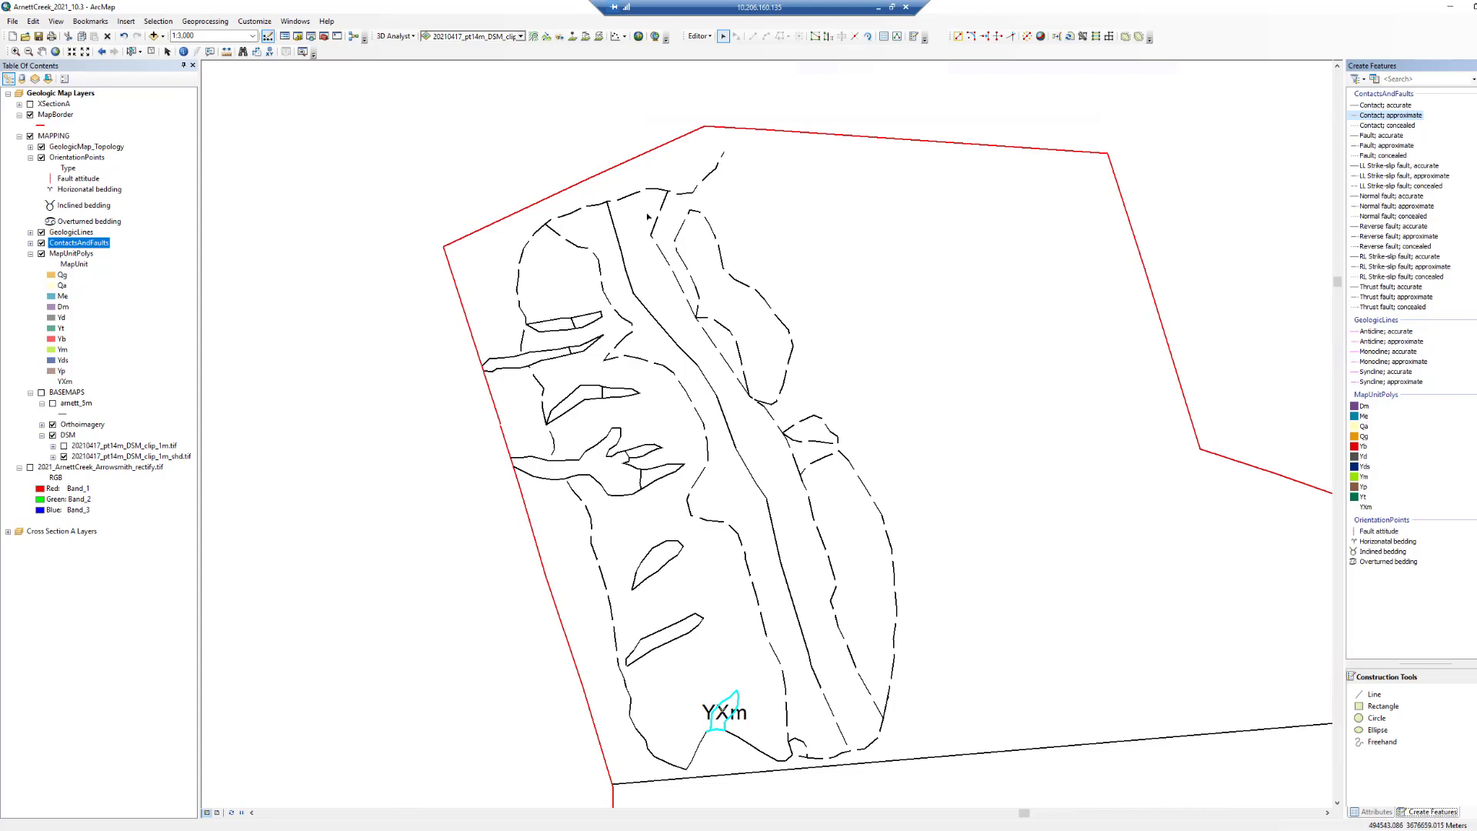
{"action": "left_click", "coordinate": [658, 565]}
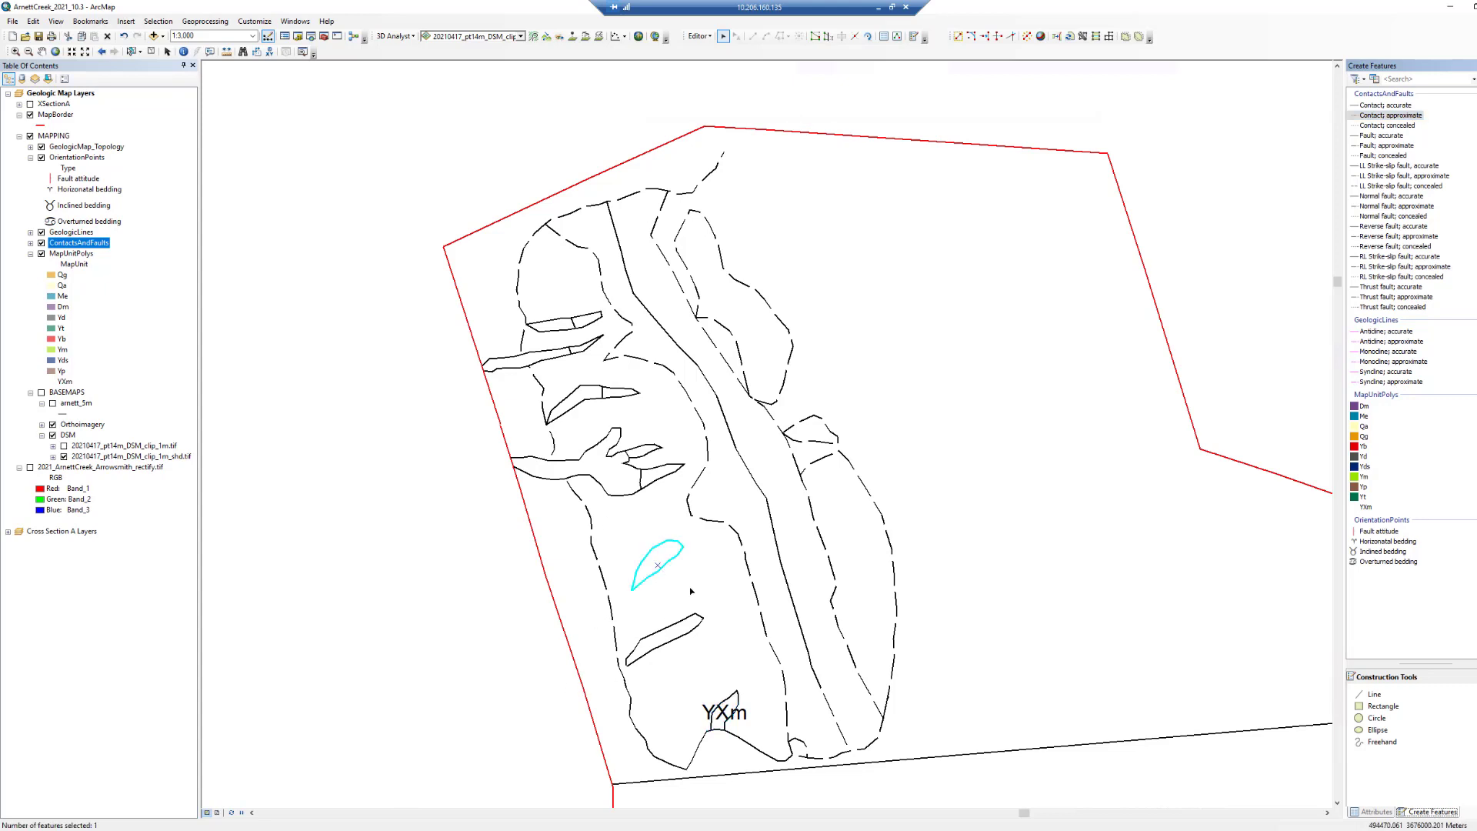
{"action": "left_click", "coordinate": [671, 626]}
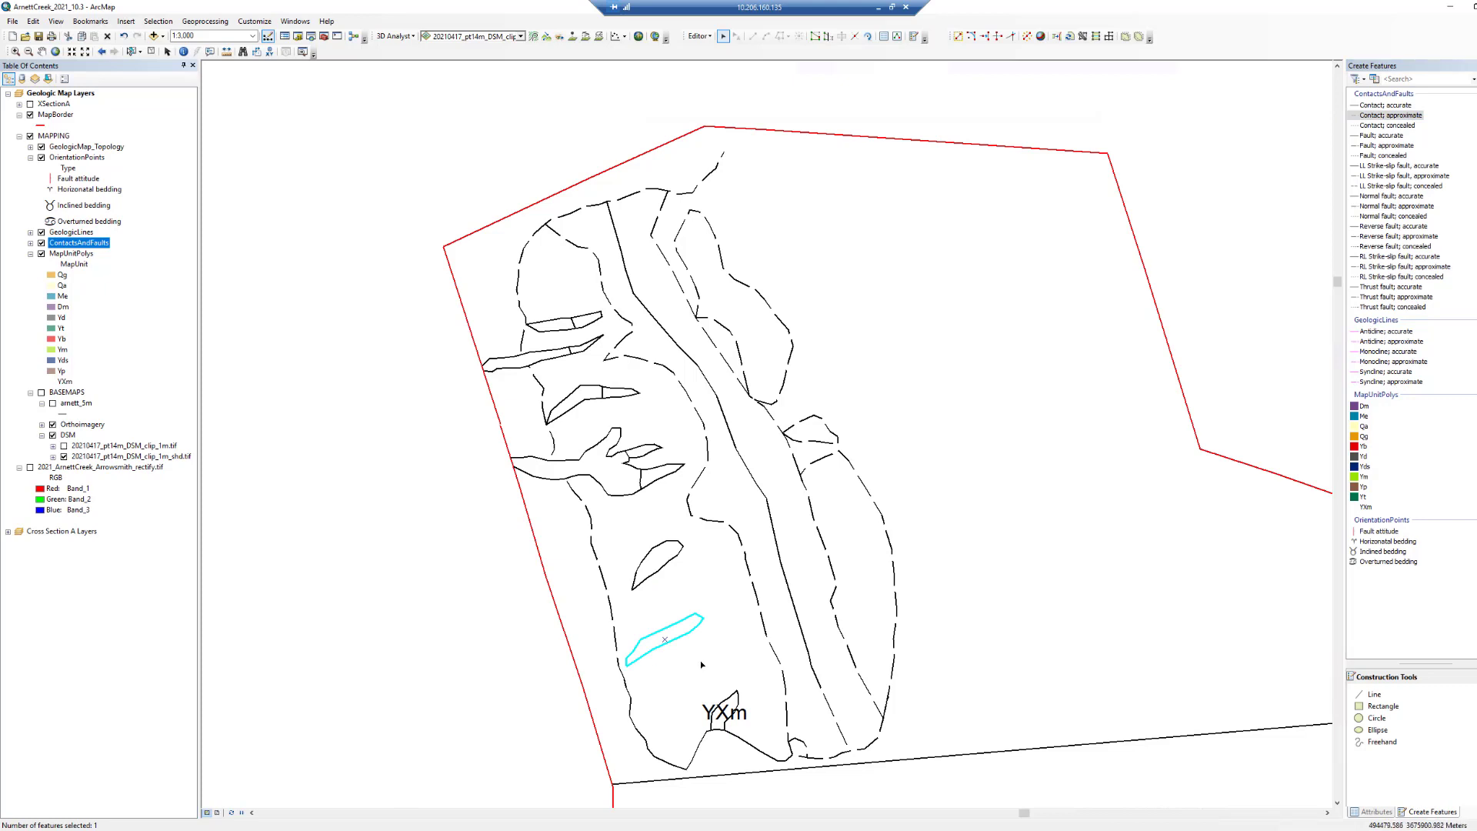
{"action": "left_click", "coordinate": [1082, 36]}
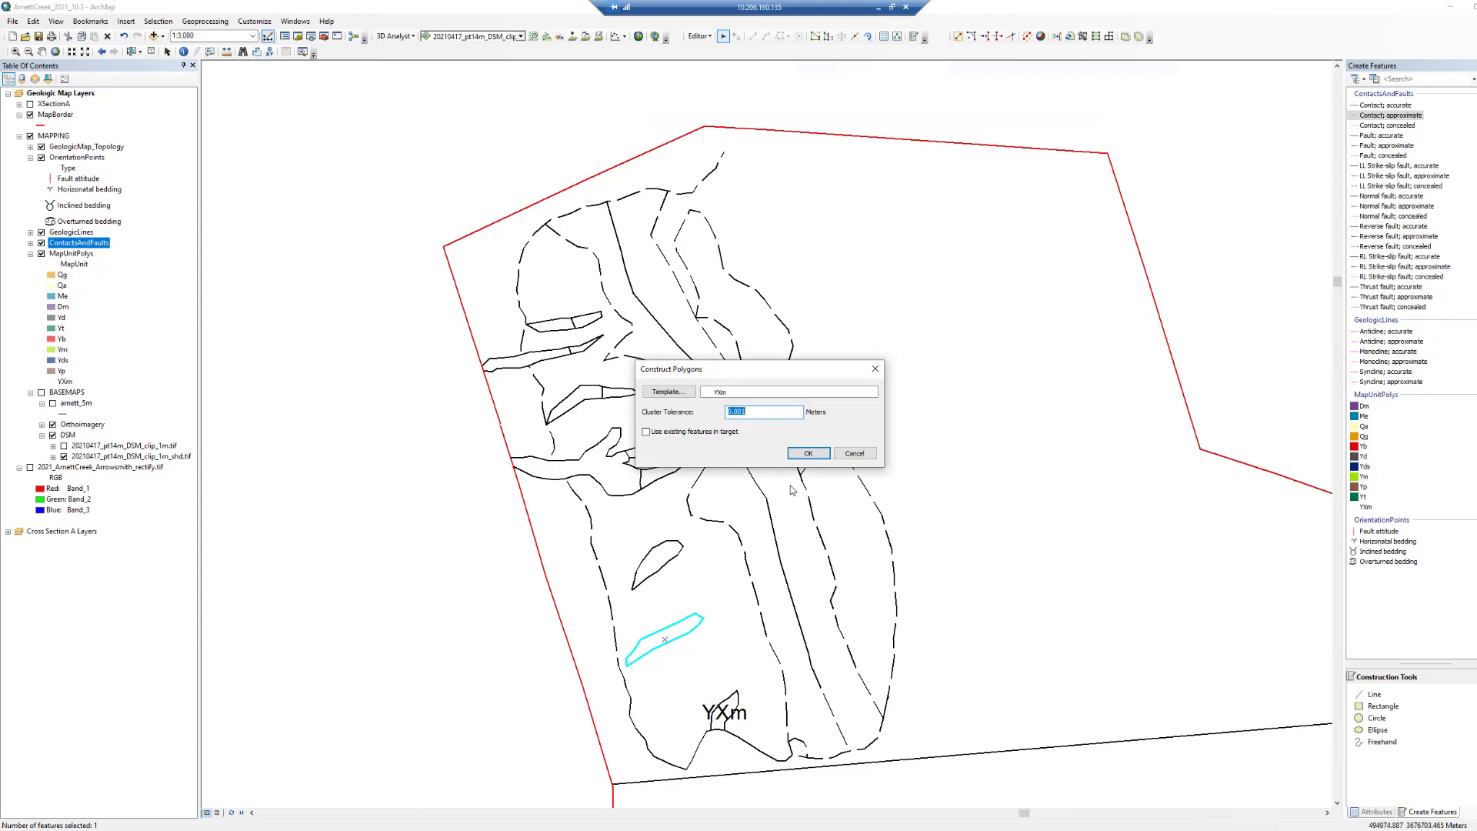
{"action": "left_click", "coordinate": [809, 455]}
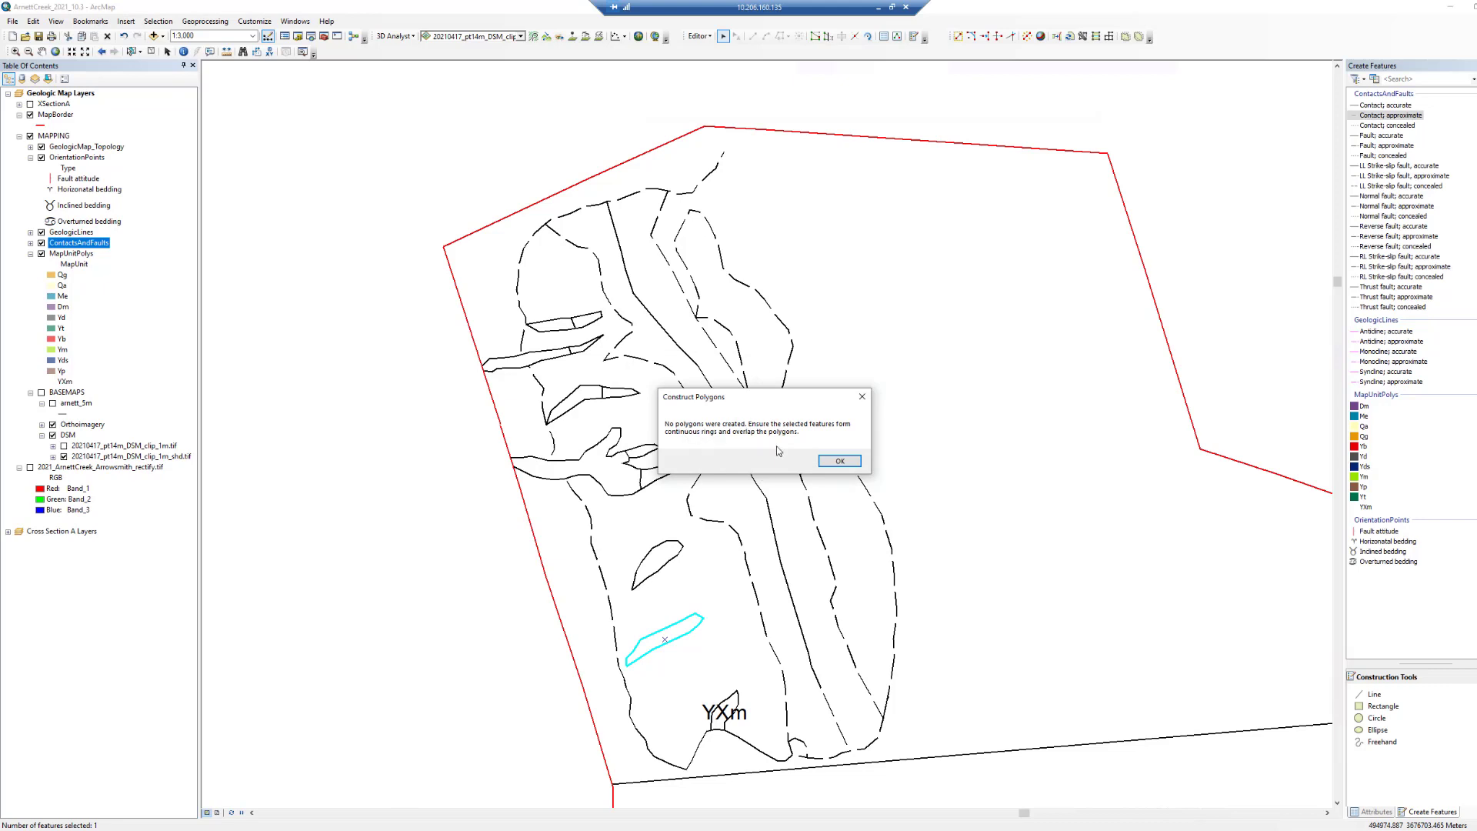
{"action": "left_click", "coordinate": [845, 463]}
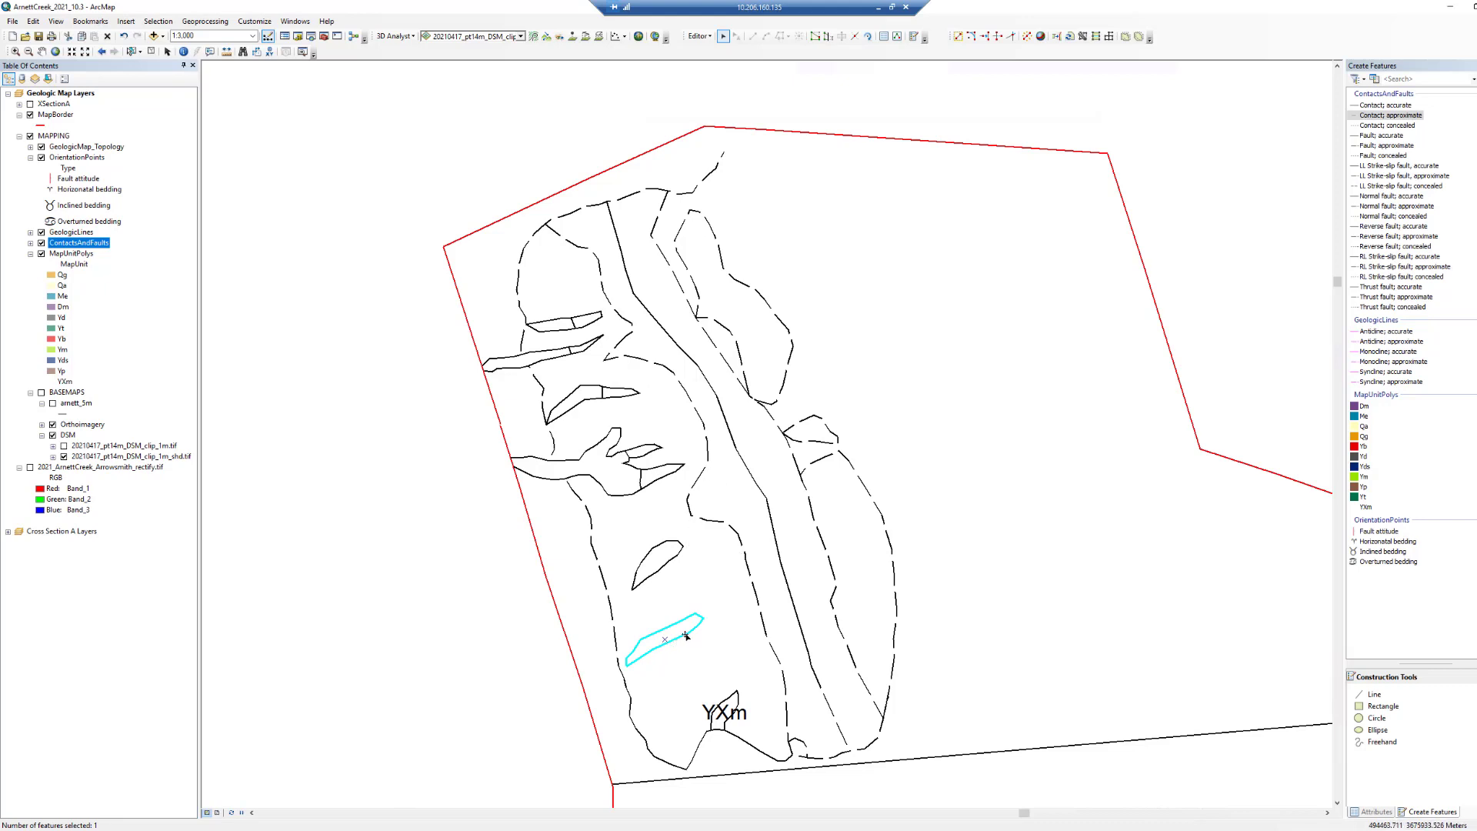
Split the narrow lens's closed contact line at its eastern tip and check that its upper segment selects separately
{"action": "double_click", "coordinate": [666, 643]}
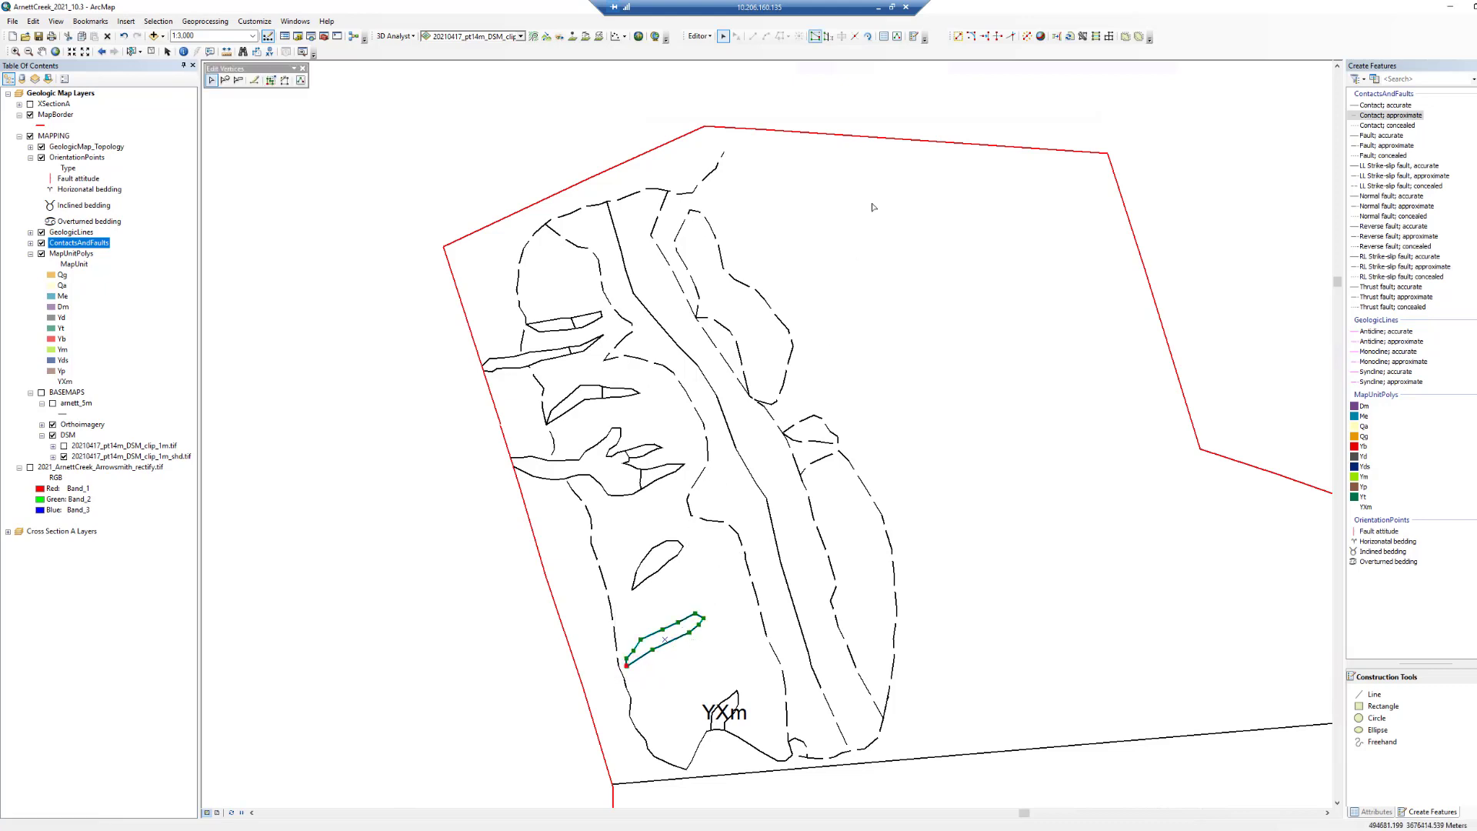
{"action": "left_click", "coordinate": [854, 37]}
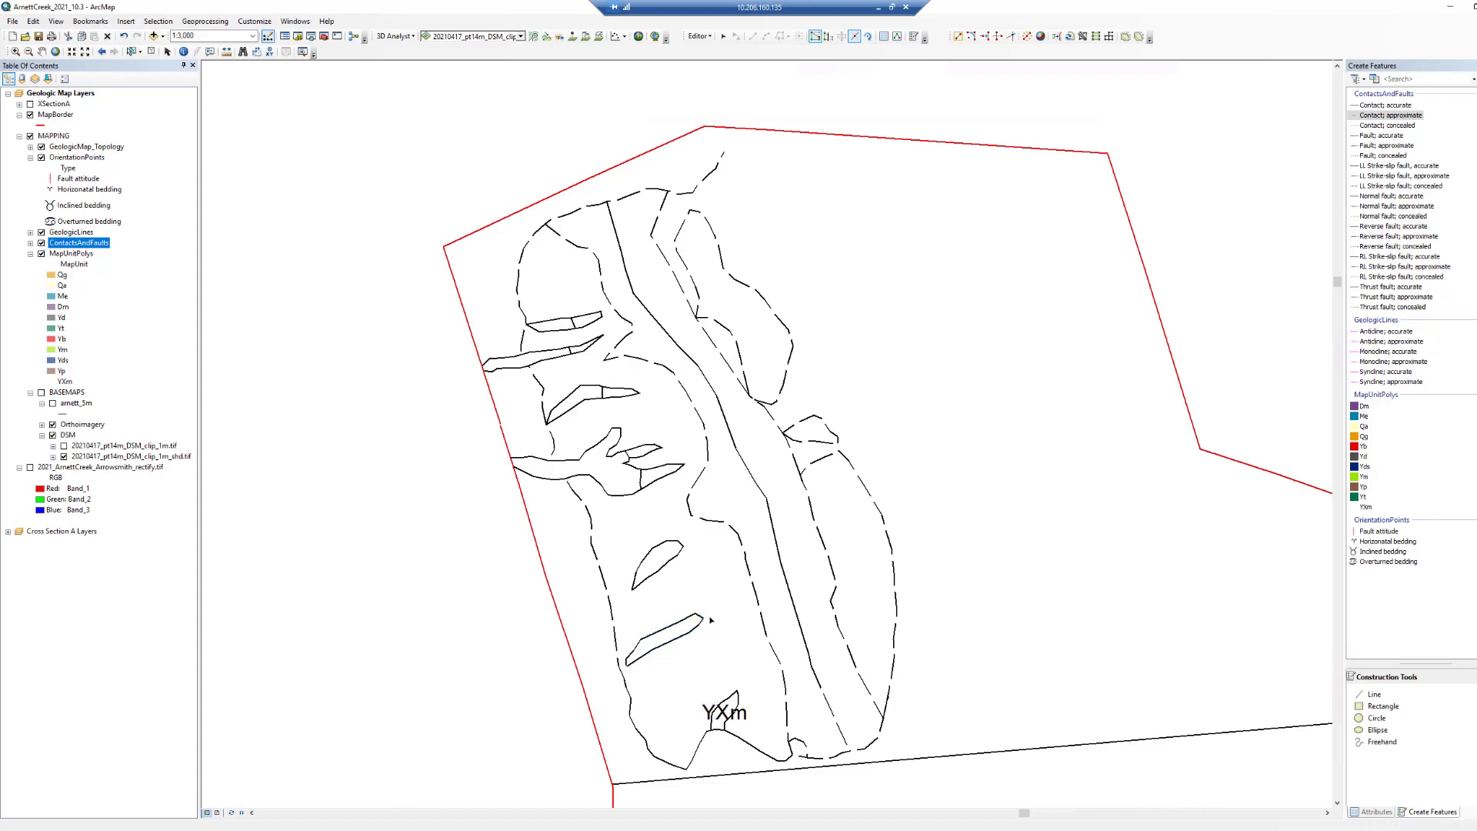
{"action": "left_click", "coordinate": [637, 660]}
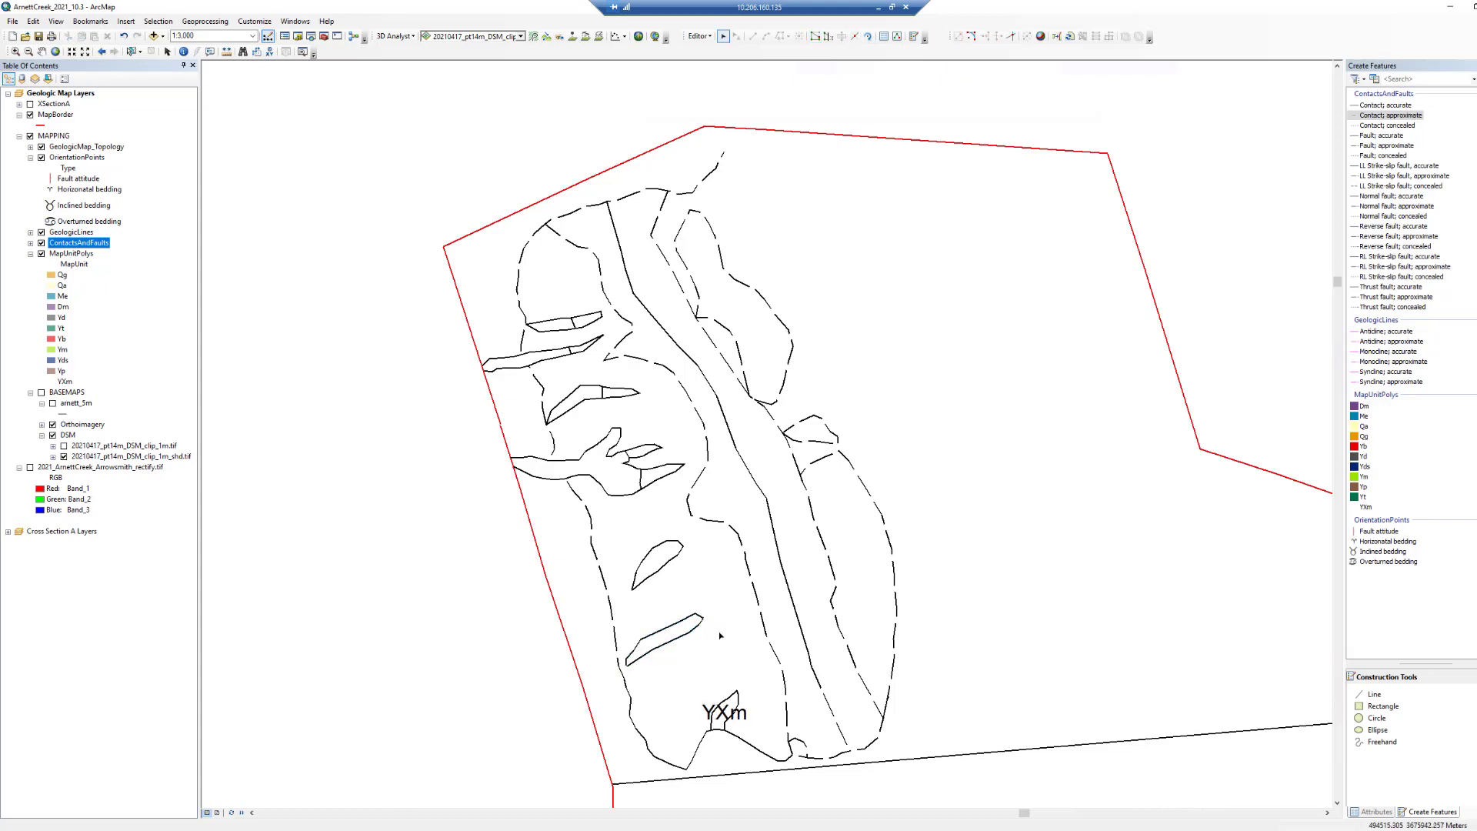
{"action": "left_click", "coordinate": [680, 644]}
{"action": "key", "text": "n"}
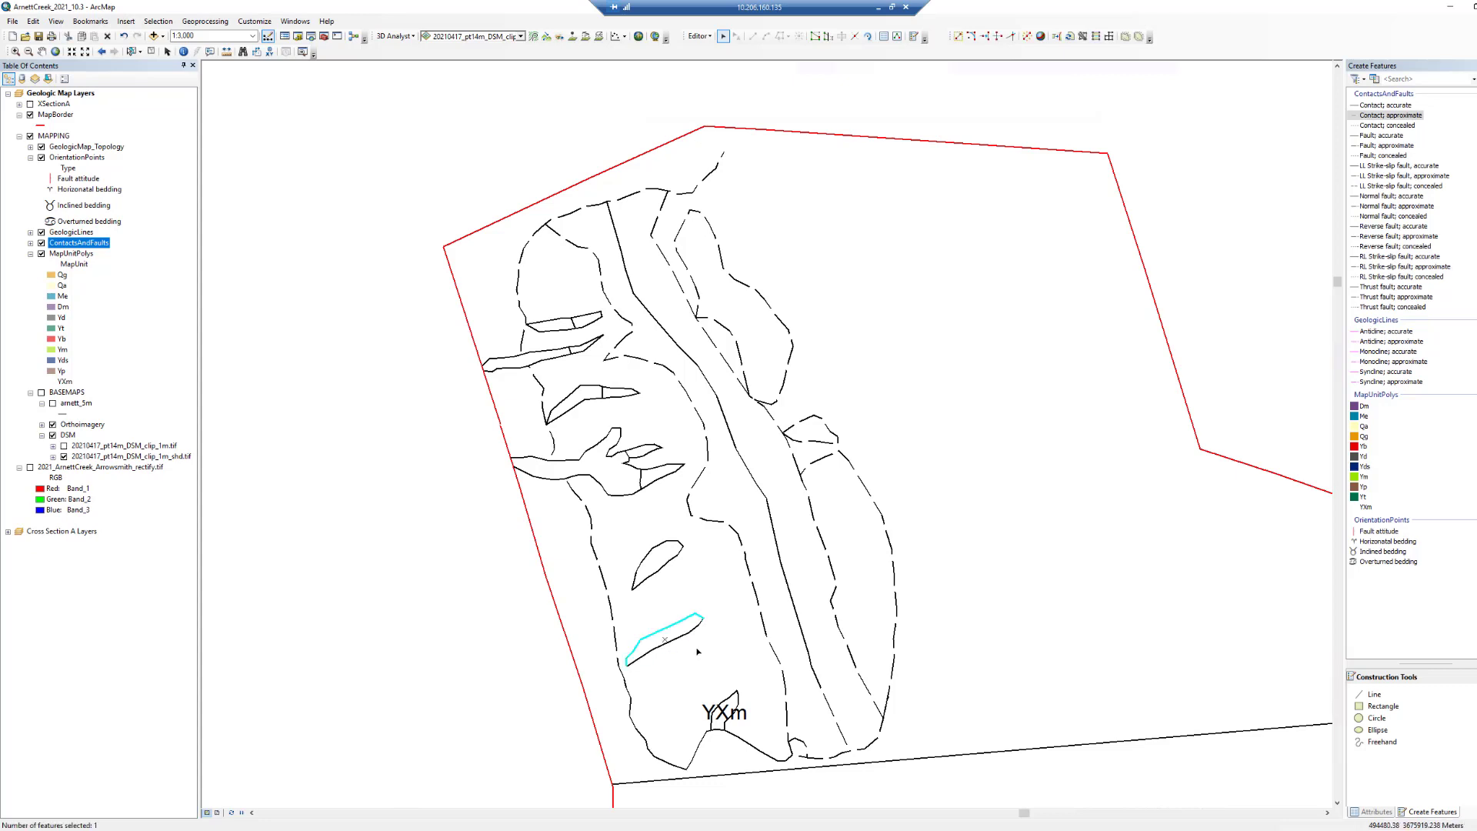
{"action": "left_click", "coordinate": [698, 652]}
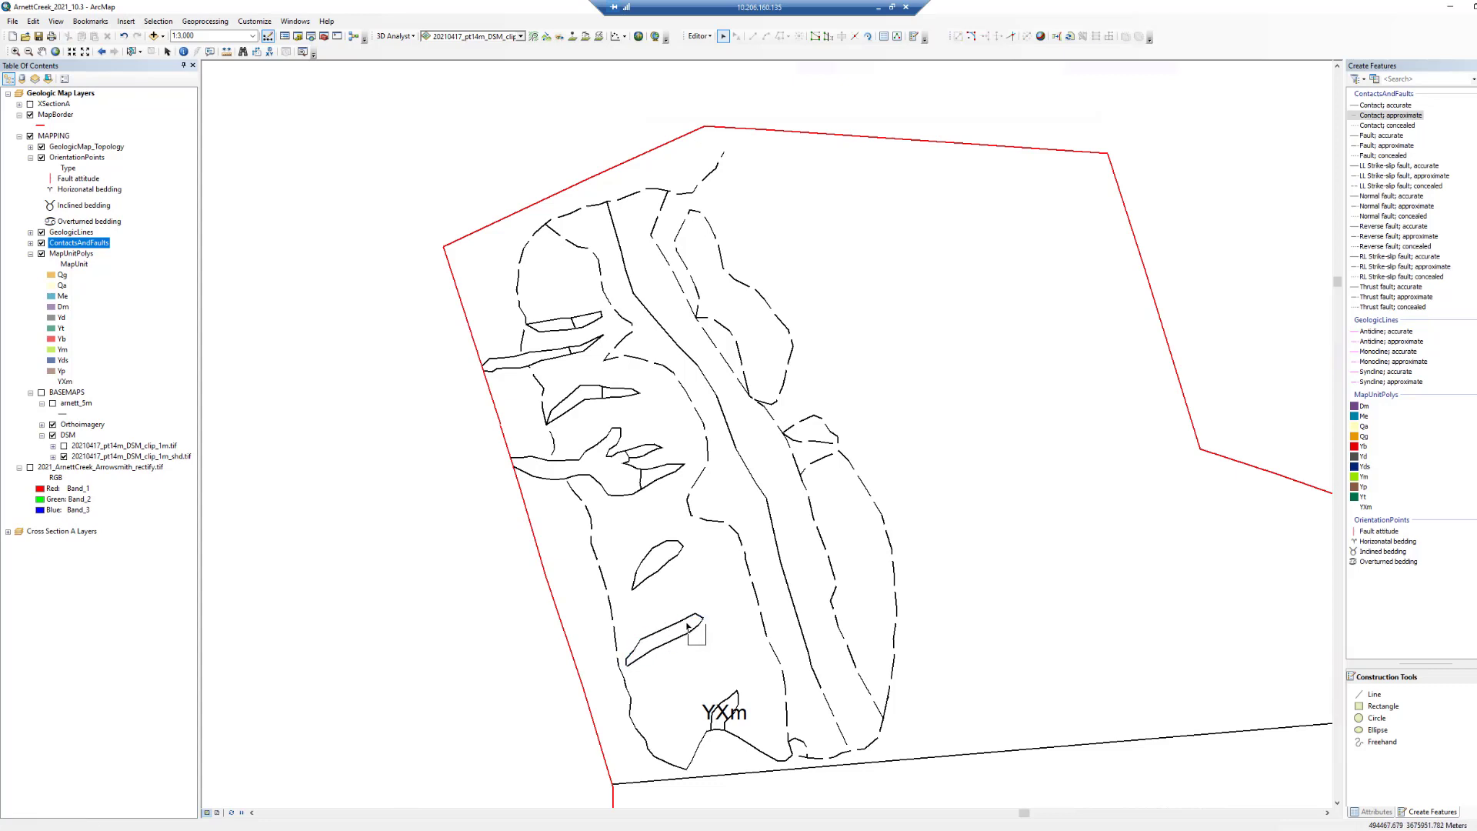
Select both halves of the narrow lens's contact and construct a YXm polygon from them with a cluster tolerance of 1 meter
{"action": "left_click_drag", "start_coordinate": [688, 627], "coordinate": [673, 602]}
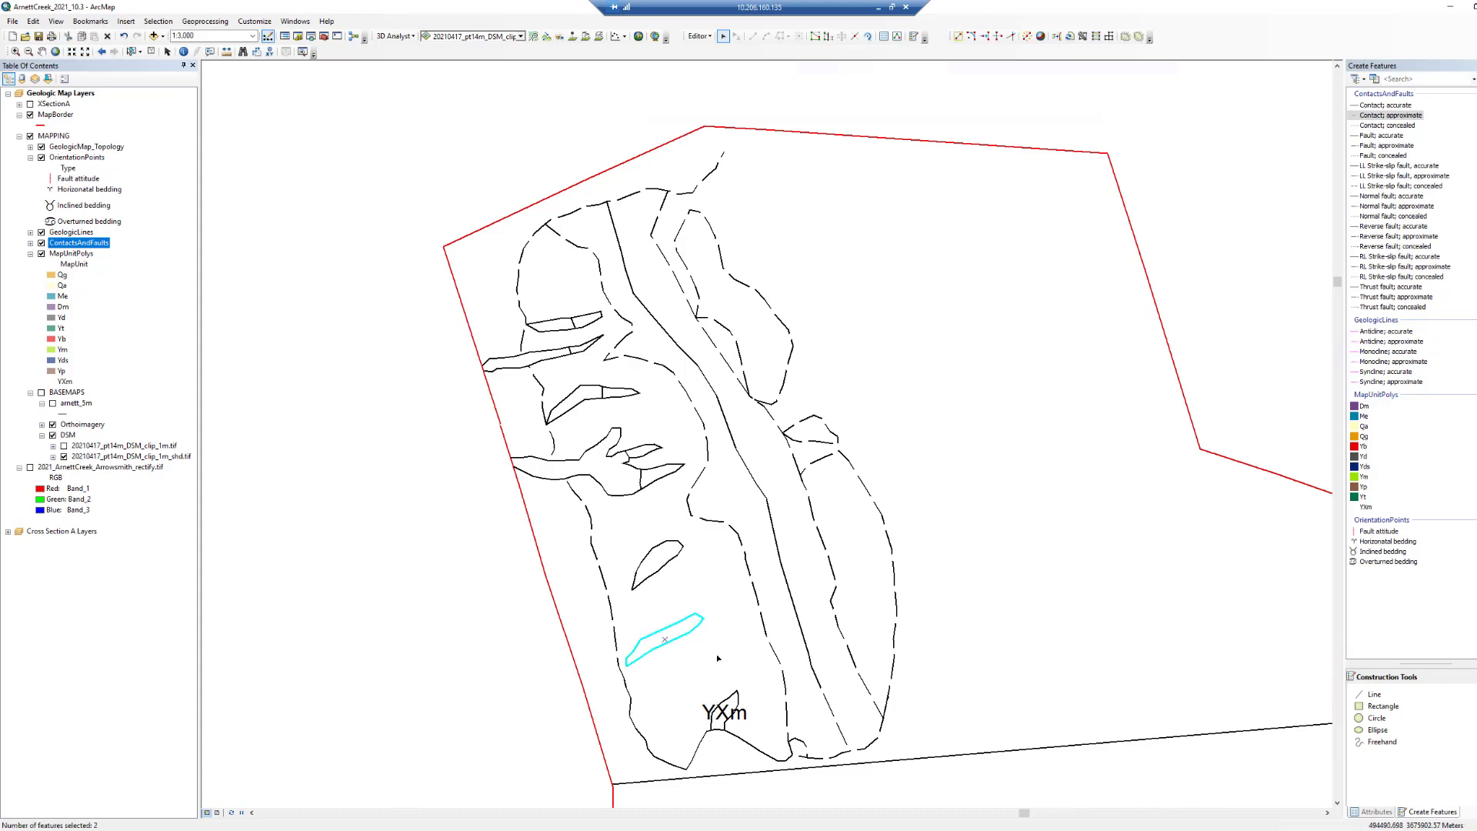
{"action": "left_click", "coordinate": [1076, 37]}
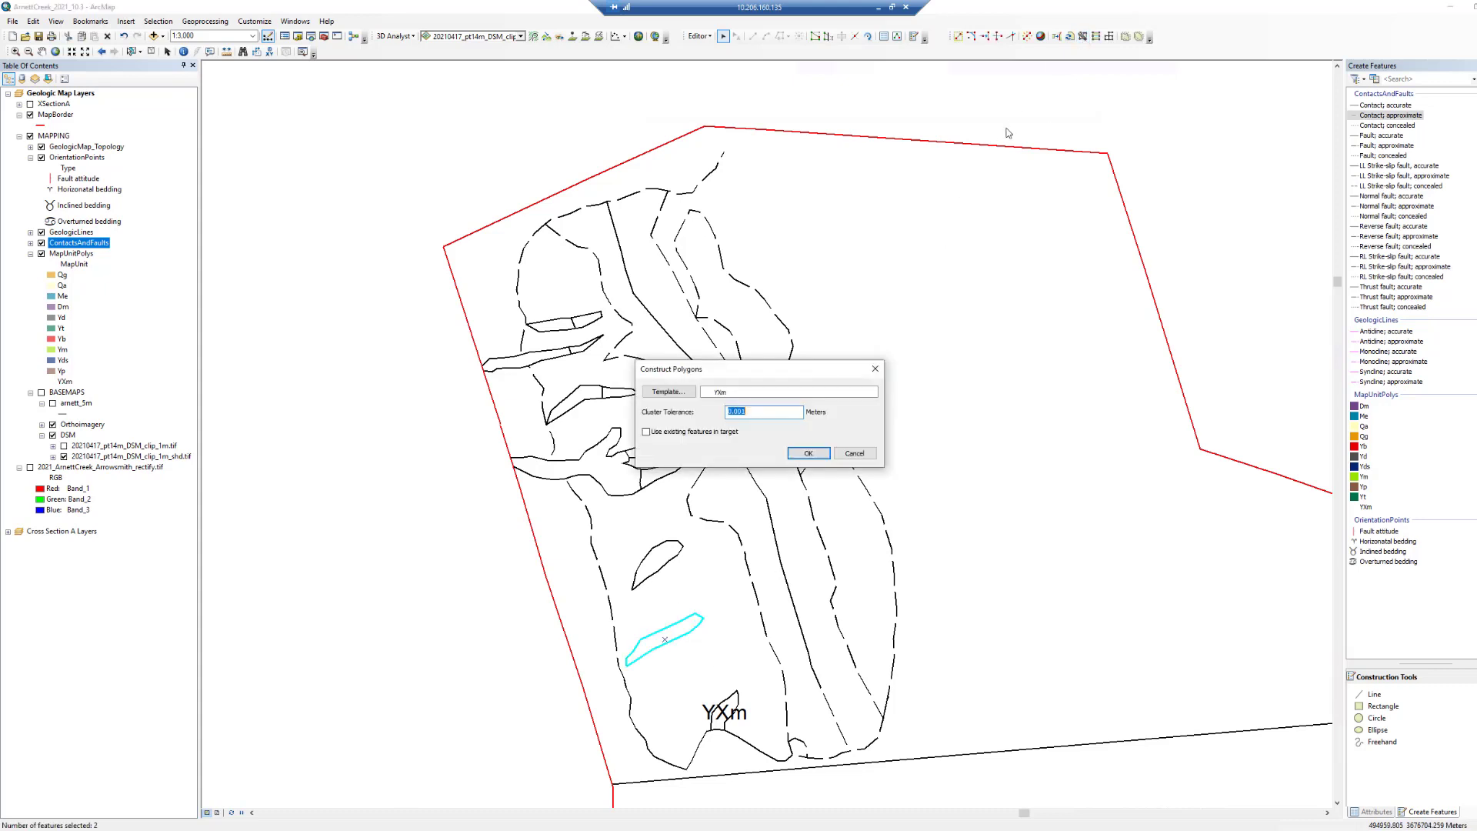
{"action": "left_click", "coordinate": [804, 452]}
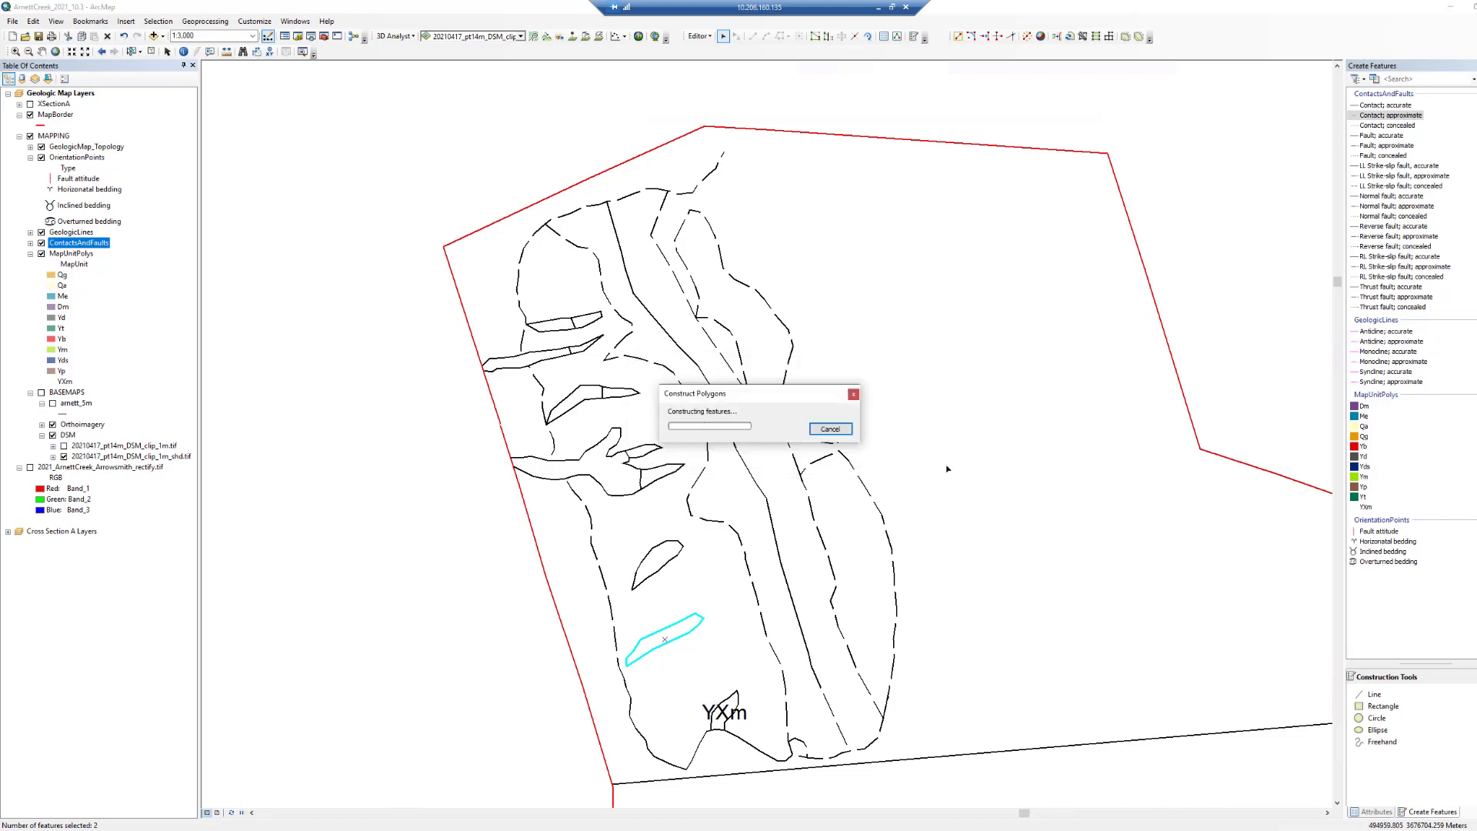
{"action": "left_click", "coordinate": [840, 461]}
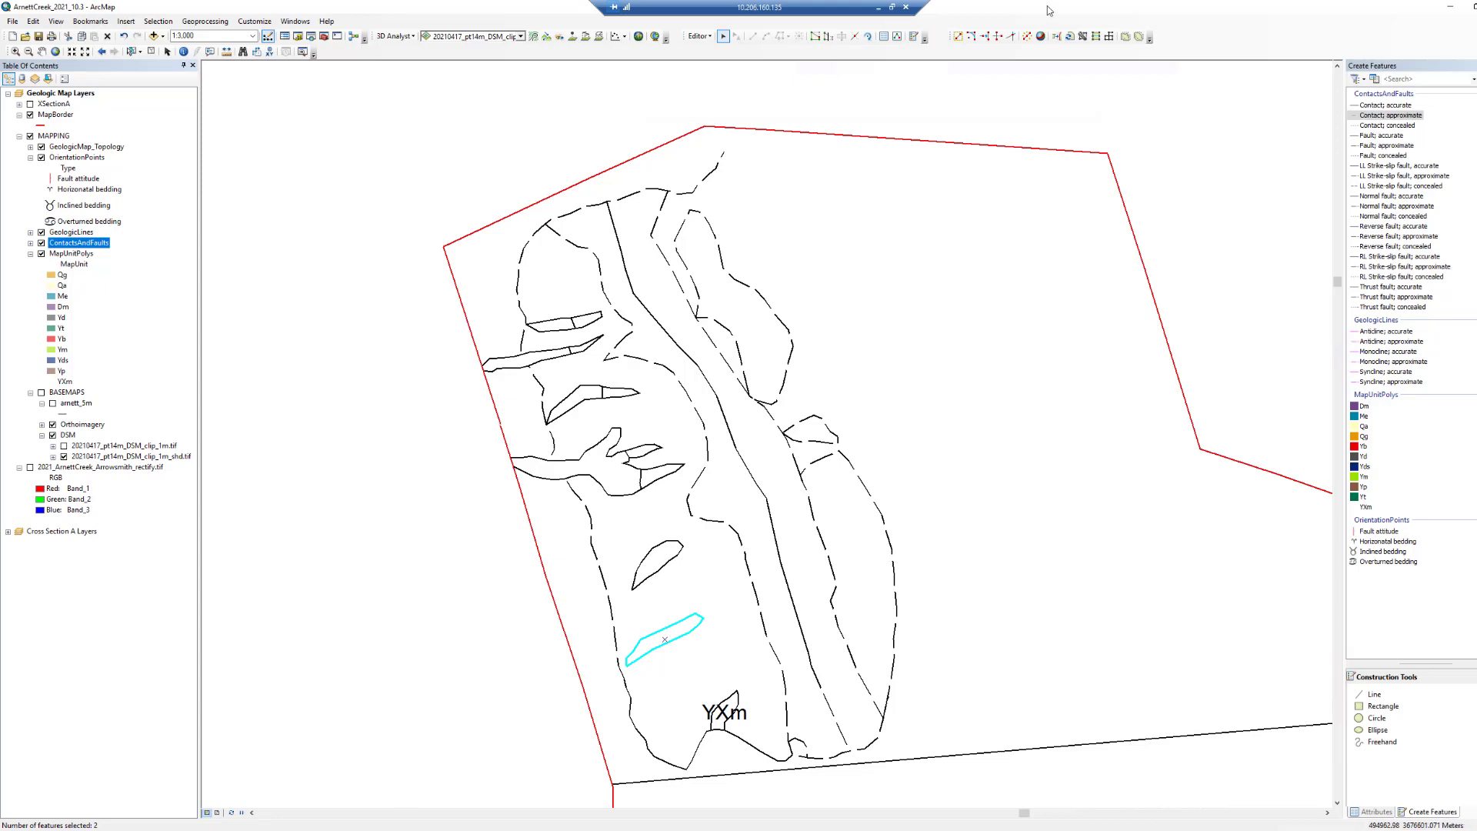
{"action": "left_click", "coordinate": [1077, 37]}
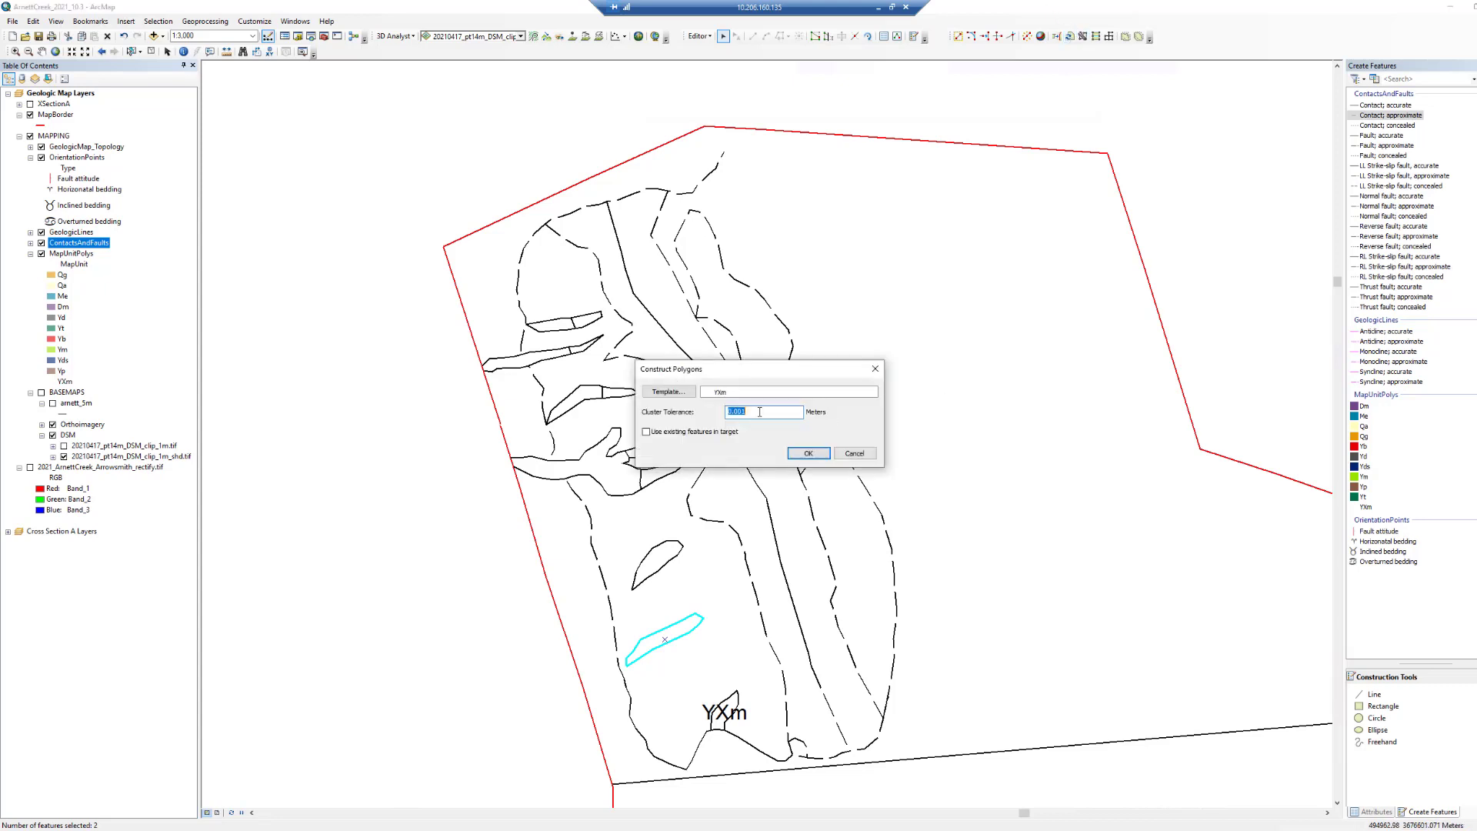
{"action": "type", "text": "1"}
{"action": "left_click", "coordinate": [809, 453]}
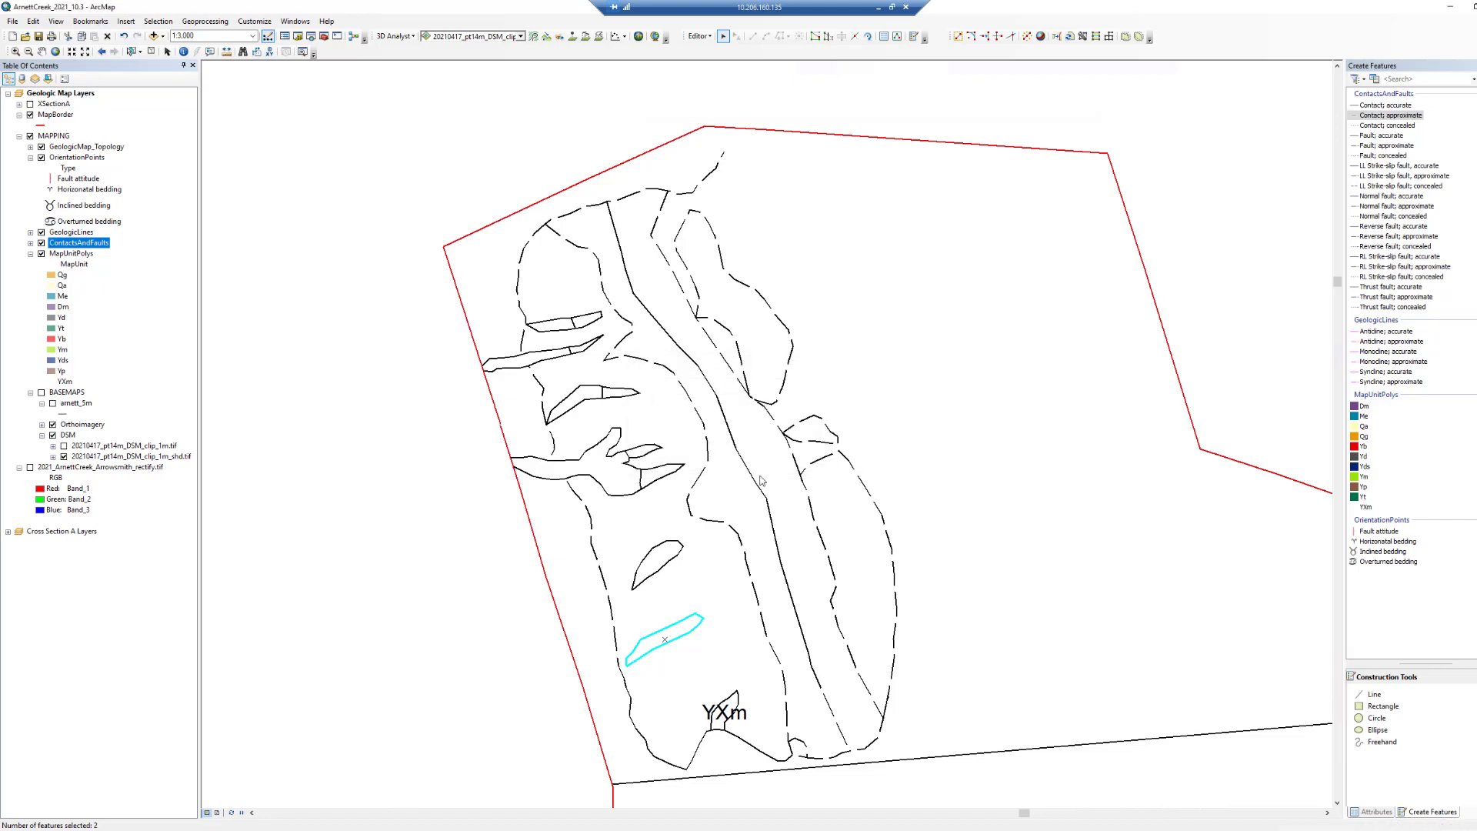
Try to construct a YXm polygon from the closed contact line of the leaf-shaped lens north of the two labelled bodies
{"action": "left_click", "coordinate": [664, 568]}
{"action": "left_click", "coordinate": [1082, 37]}
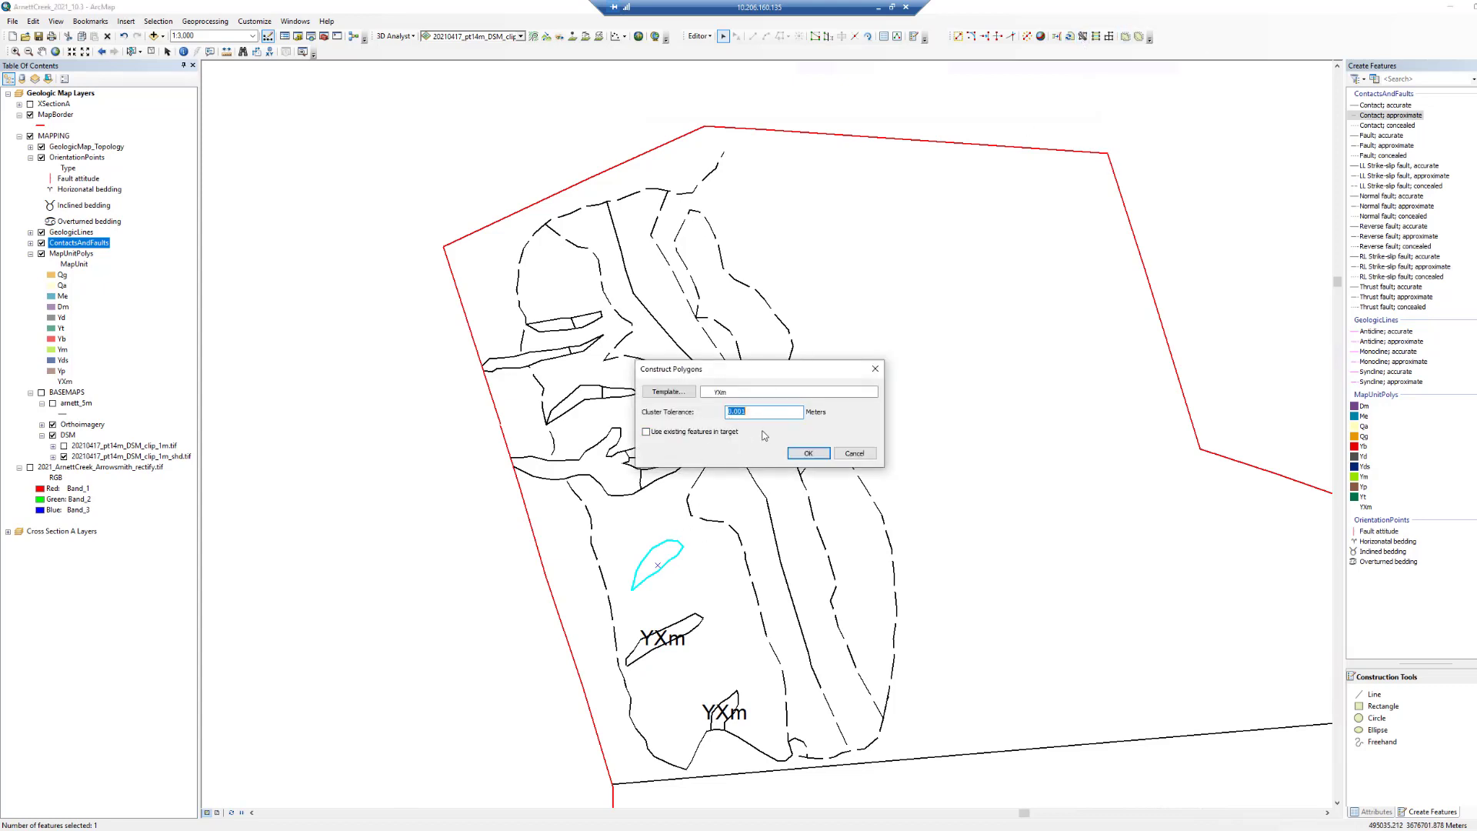
{"action": "left_click", "coordinate": [808, 453]}
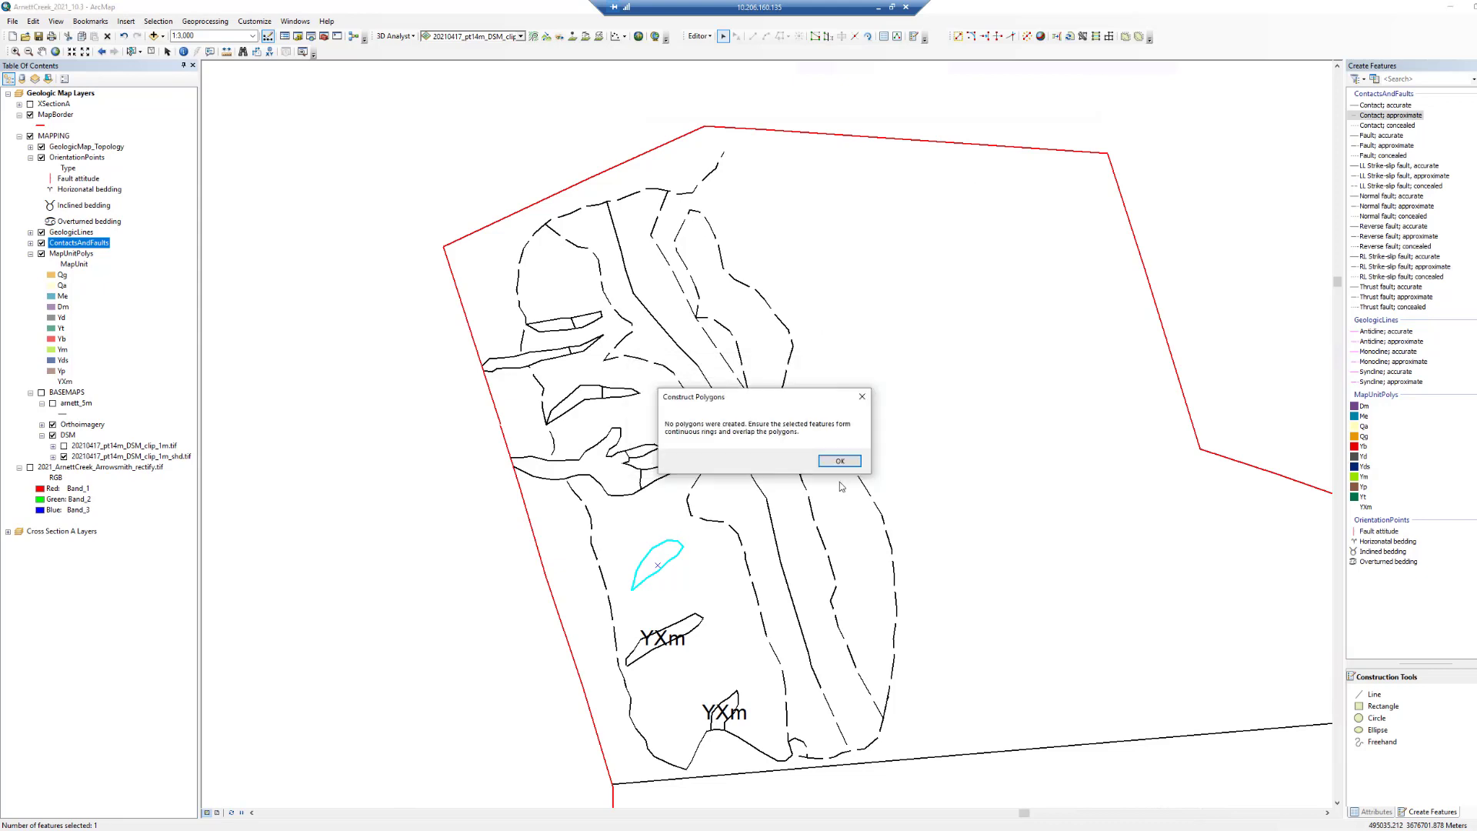
{"action": "left_click", "coordinate": [840, 462]}
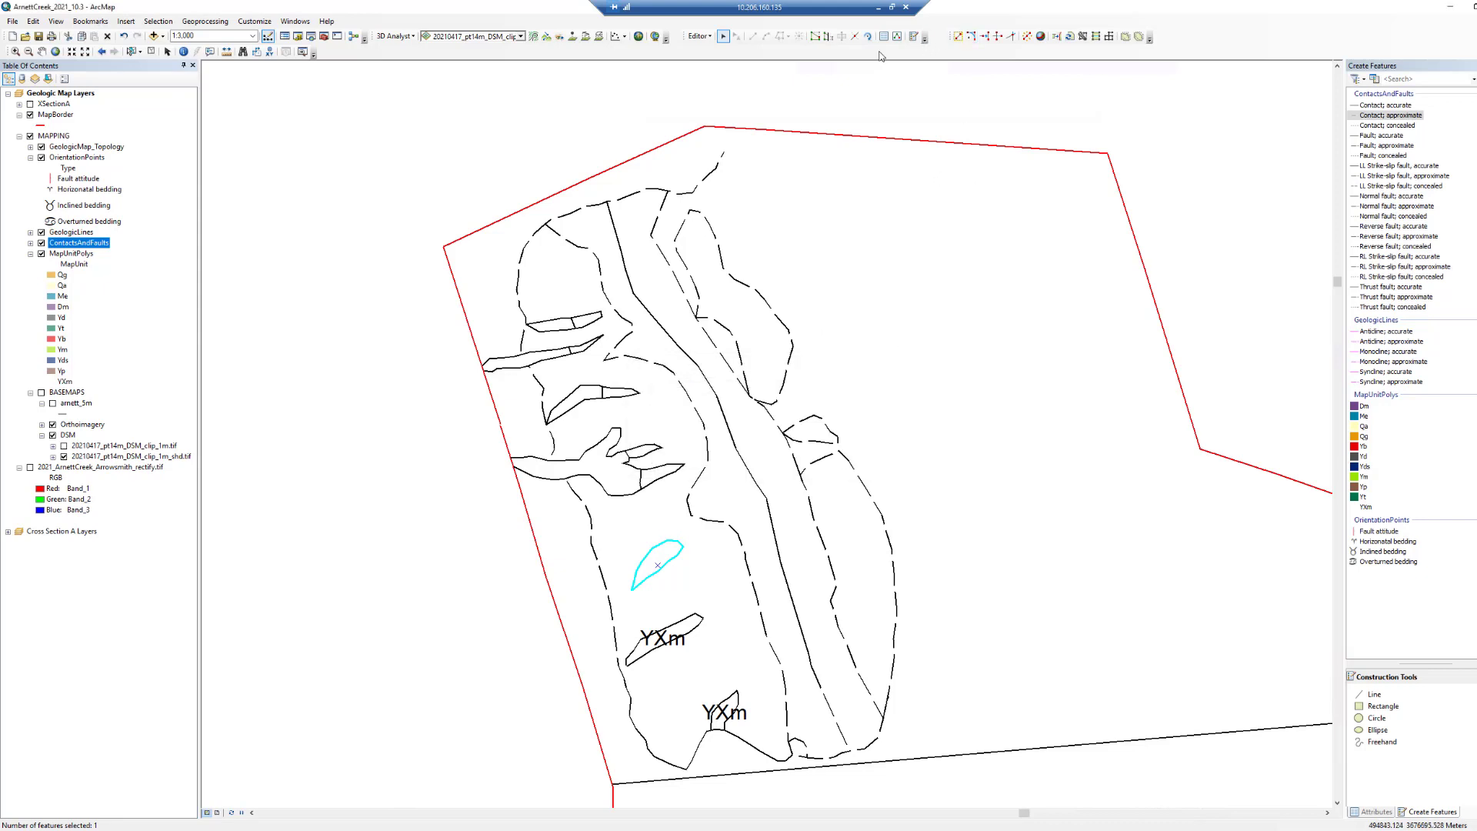
Split the leaf-shaped lens's closed contact line at its northeastern tip with the Split tool
{"action": "left_click", "coordinate": [853, 36]}
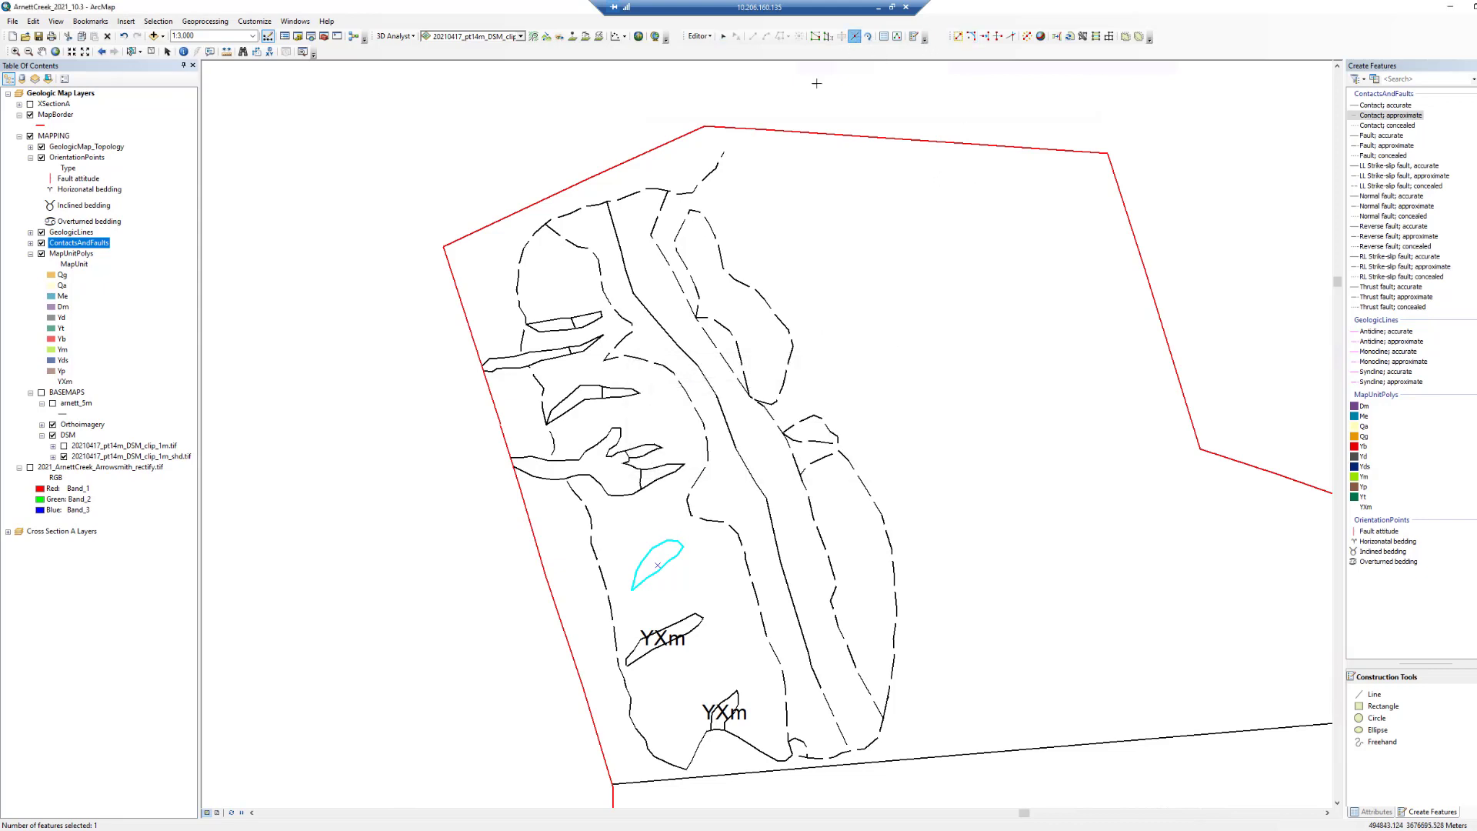
{"action": "left_click", "coordinate": [682, 547]}
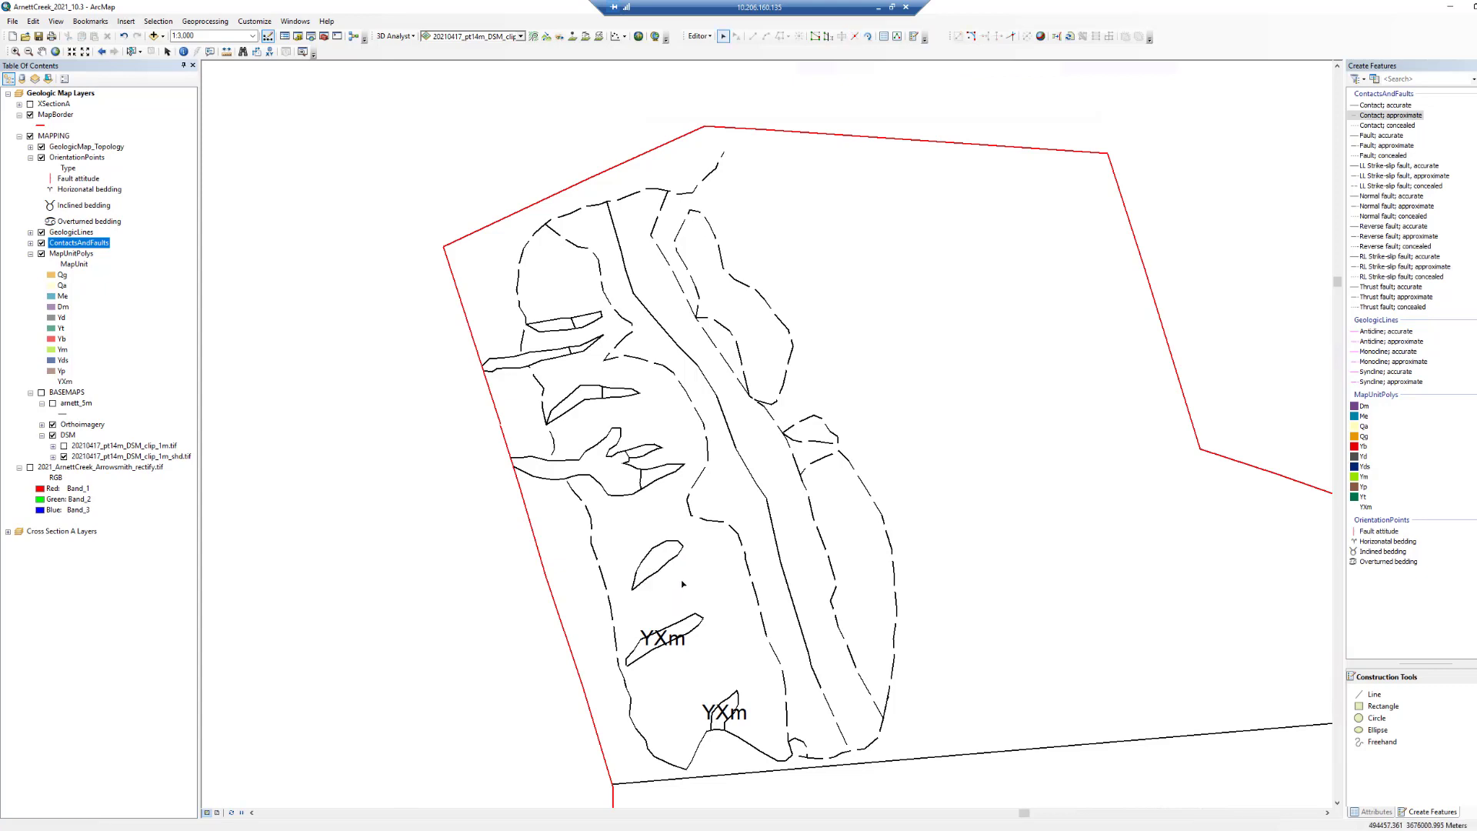
Select both halves of the leaf-shaped lens's contact and construct a YXm polygon from them
{"action": "left_click_drag", "start_coordinate": [693, 568], "coordinate": [658, 537]}
{"action": "left_click", "coordinate": [651, 542], "text": "shift"}
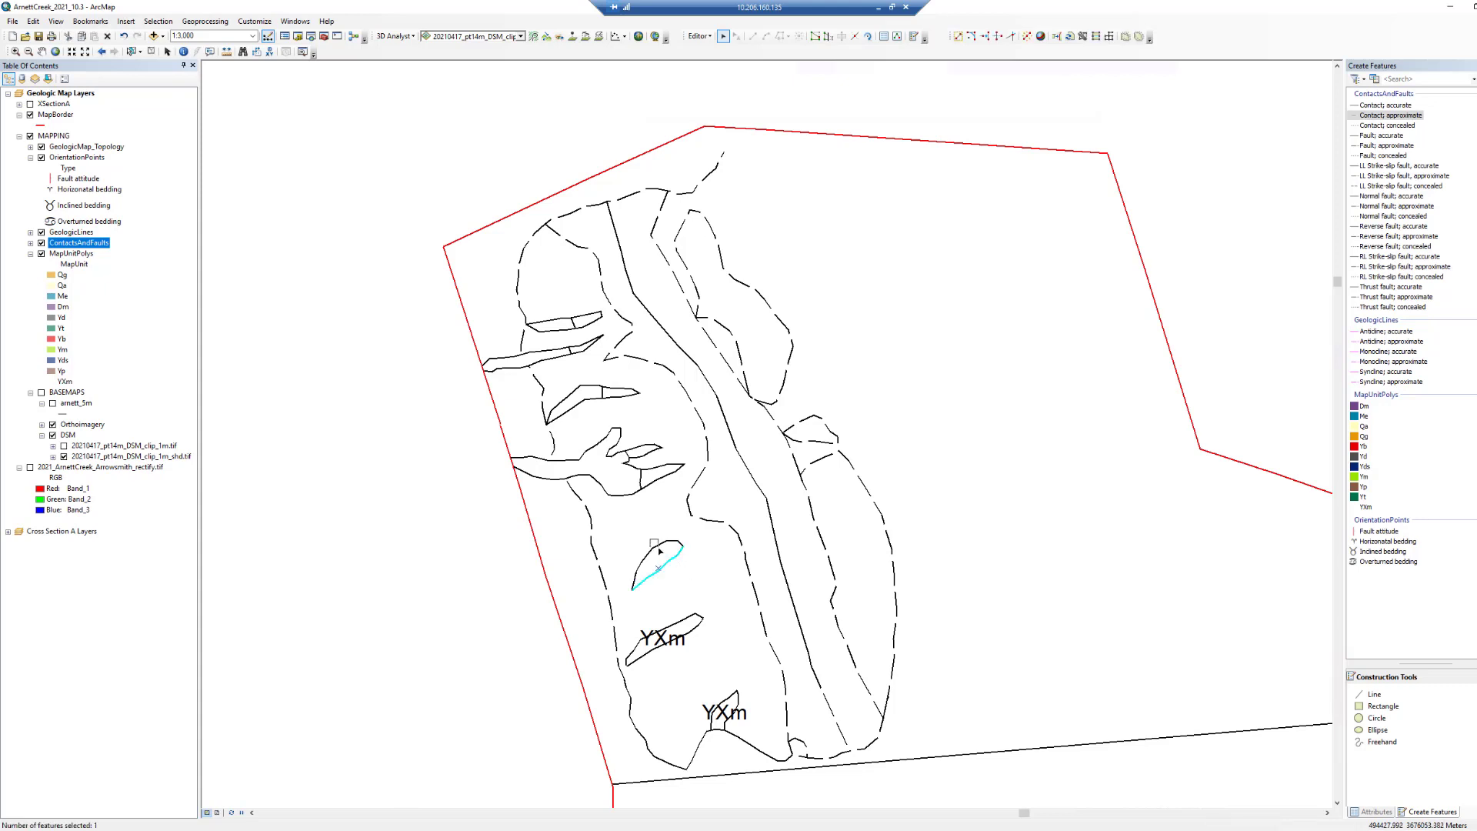
{"action": "left_click", "coordinate": [1082, 36]}
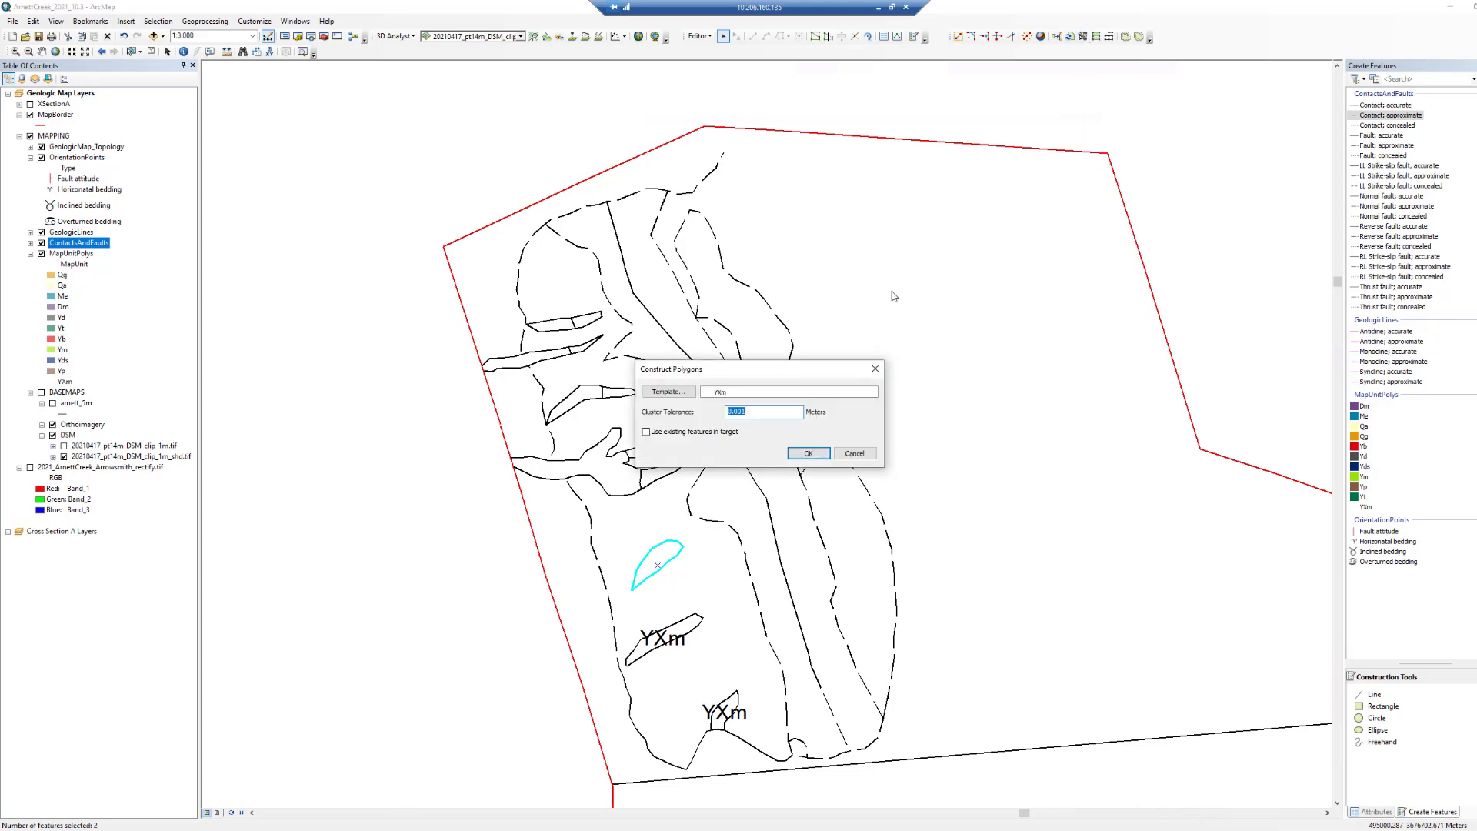
{"action": "left_click", "coordinate": [808, 453]}
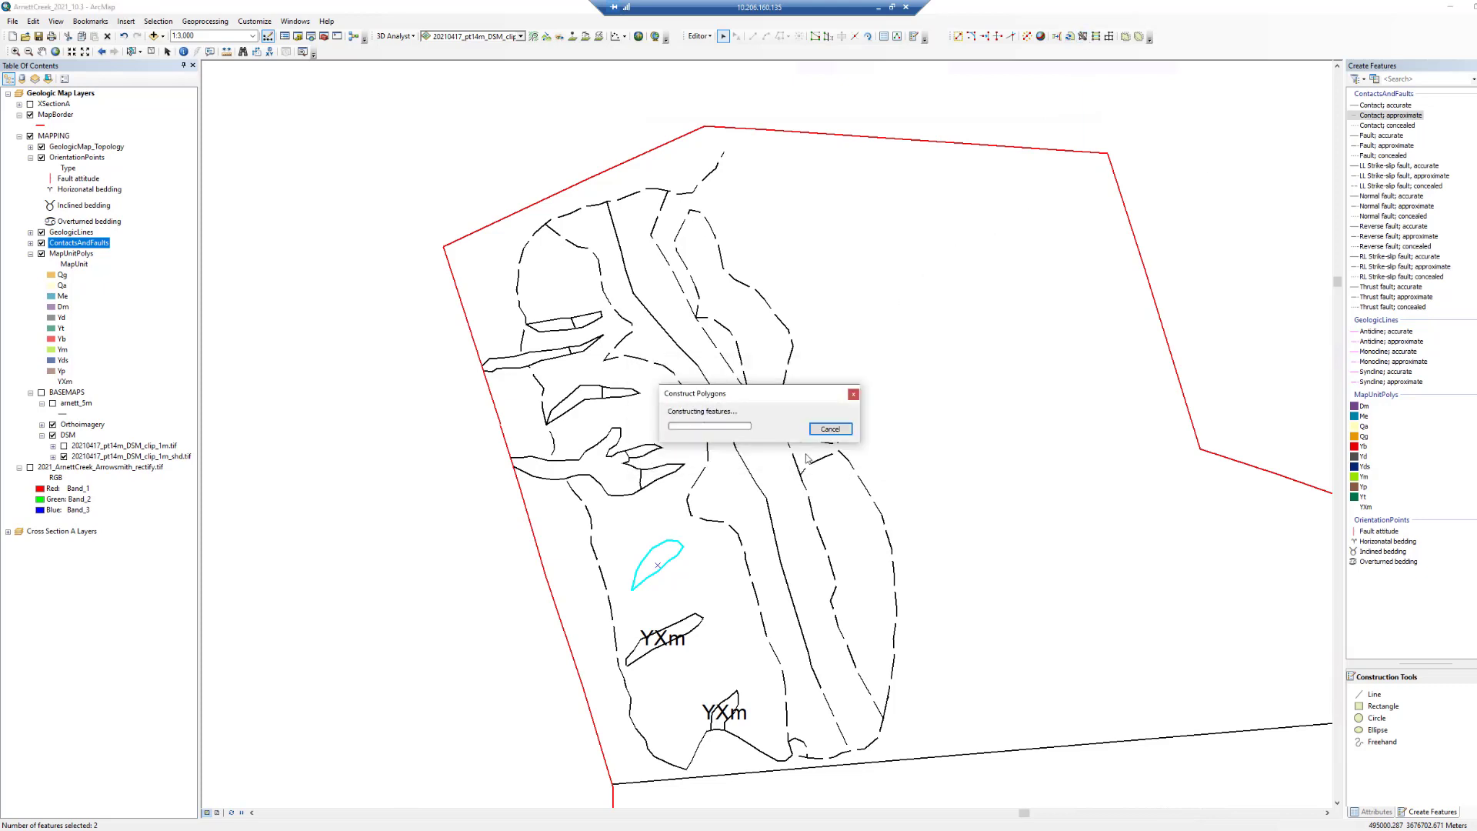
{"action": "left_click", "coordinate": [837, 461]}
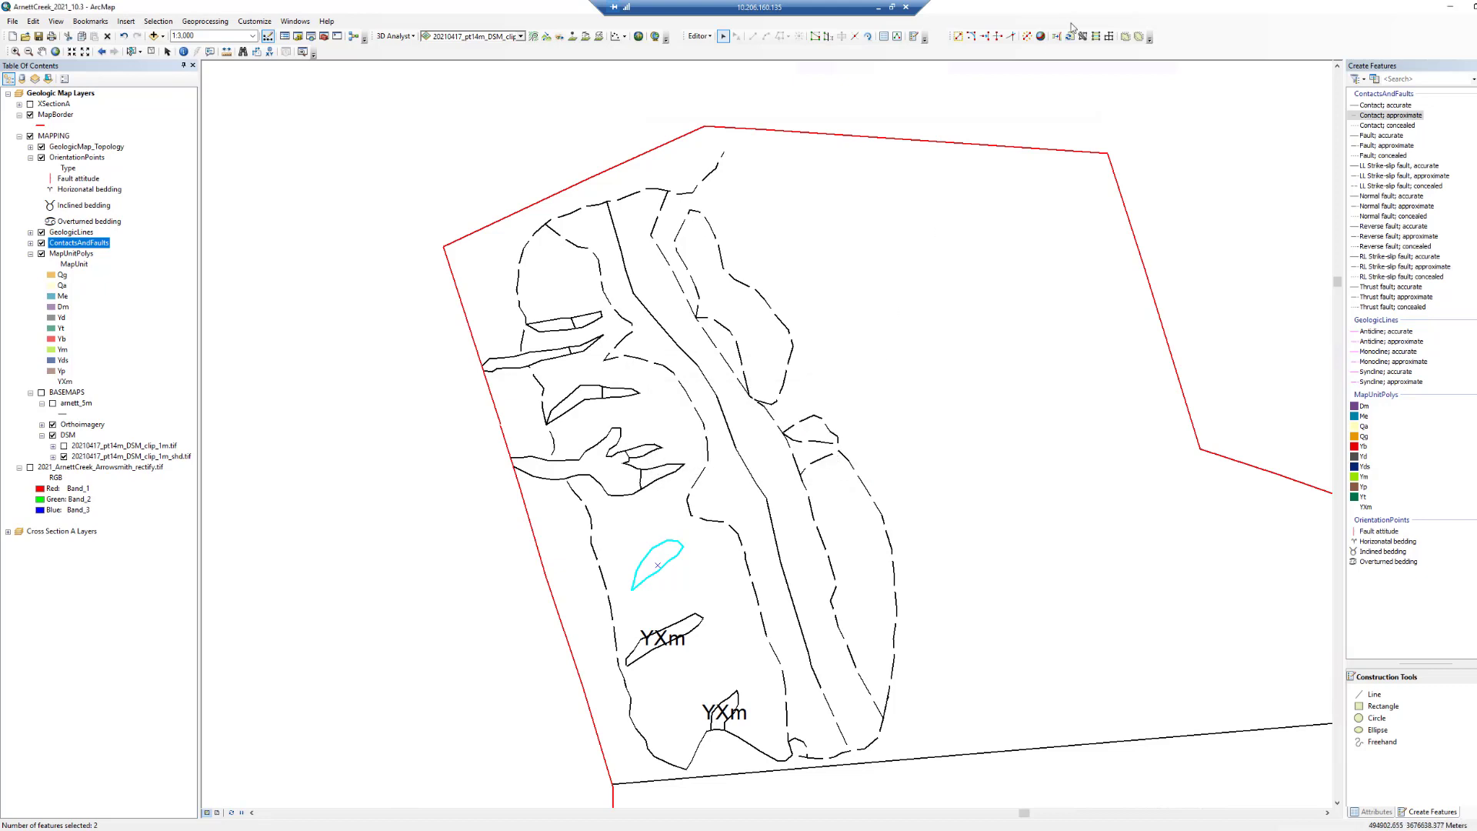
{"action": "left_click", "coordinate": [1082, 36]}
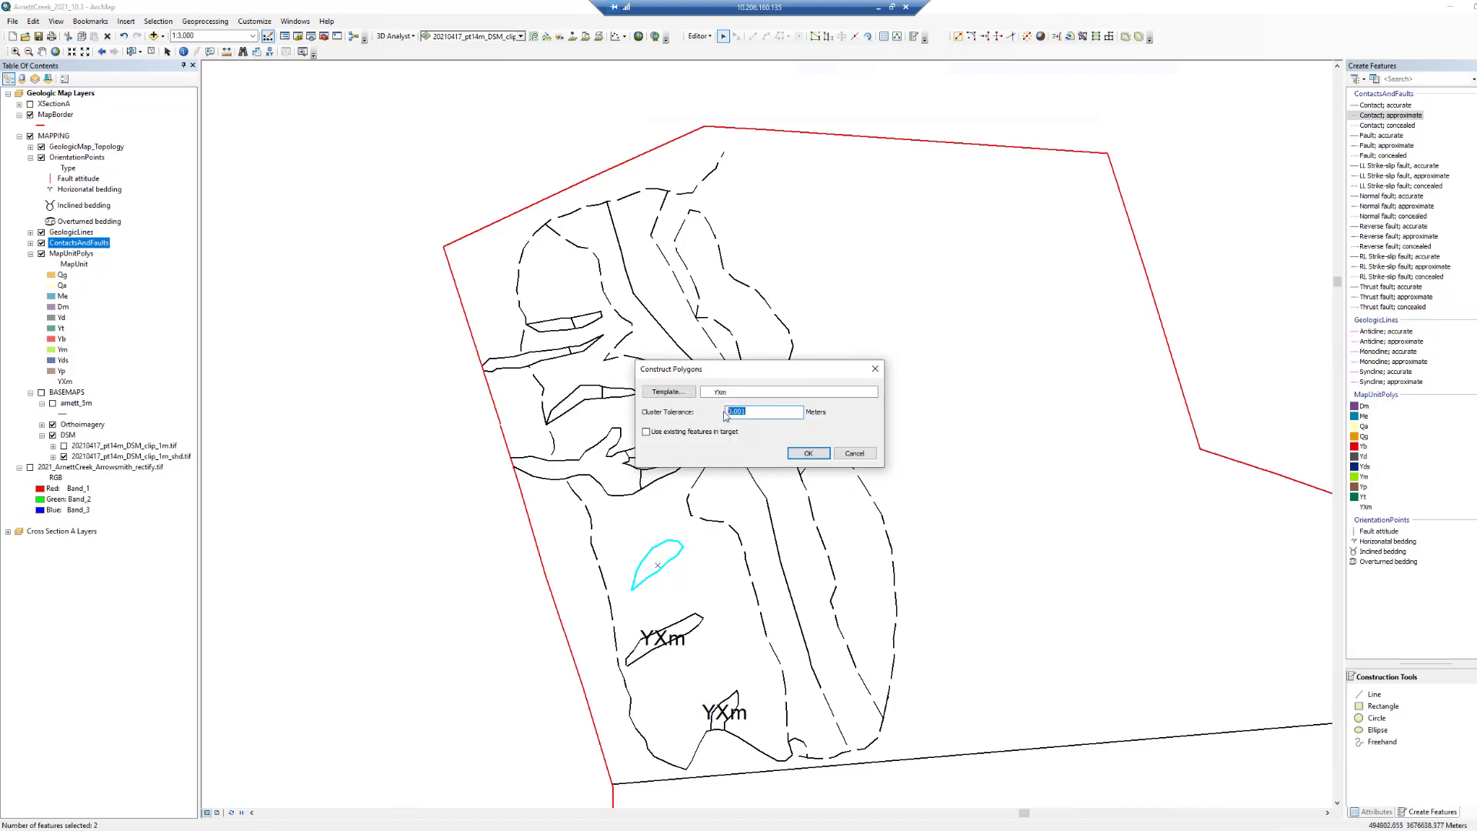
{"action": "left_click", "coordinate": [808, 453]}
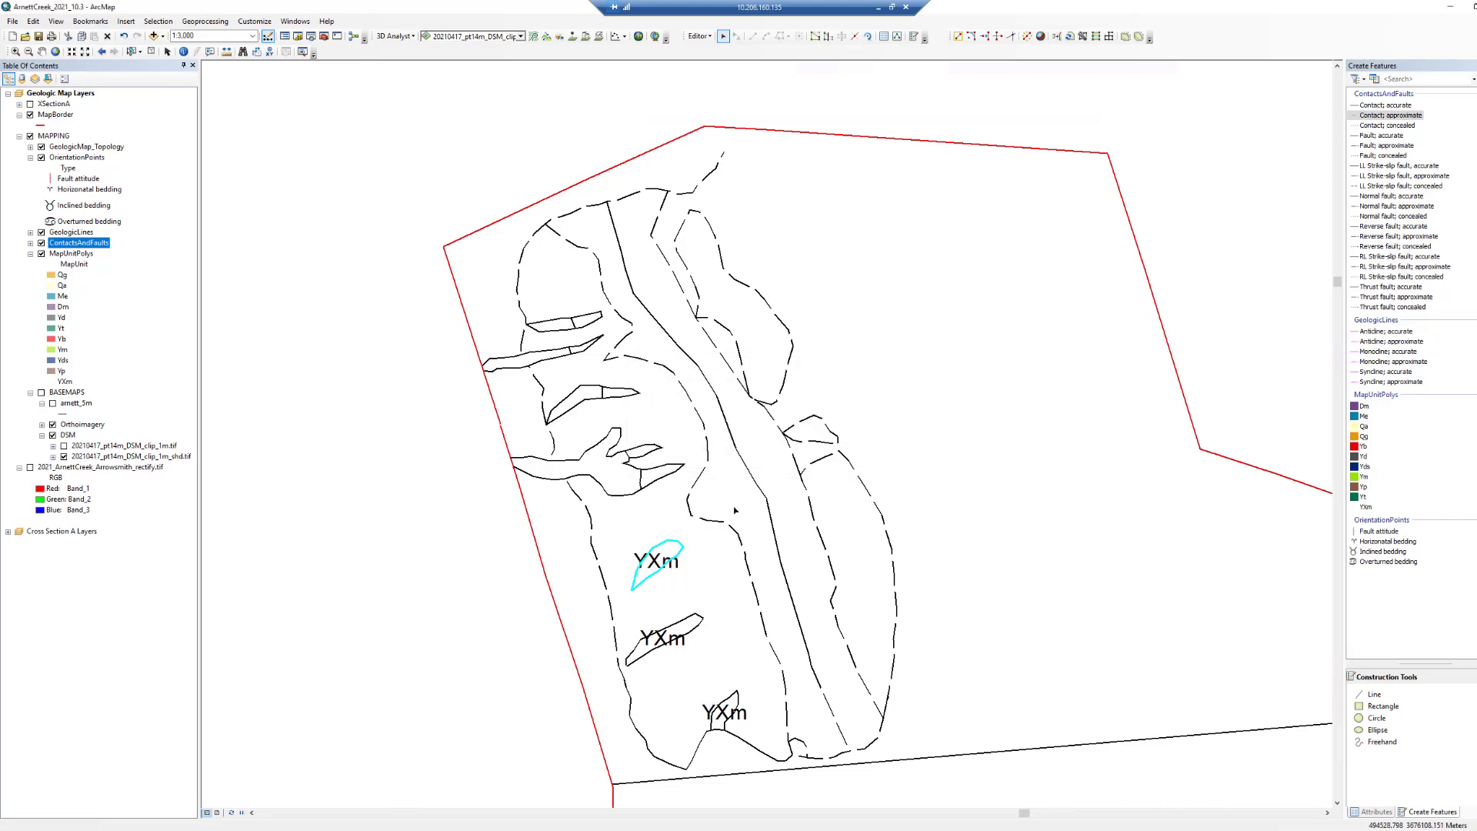
Clear the selection and save the edits
{"action": "left_click", "coordinate": [627, 524]}
{"action": "left_click", "coordinate": [698, 36]}
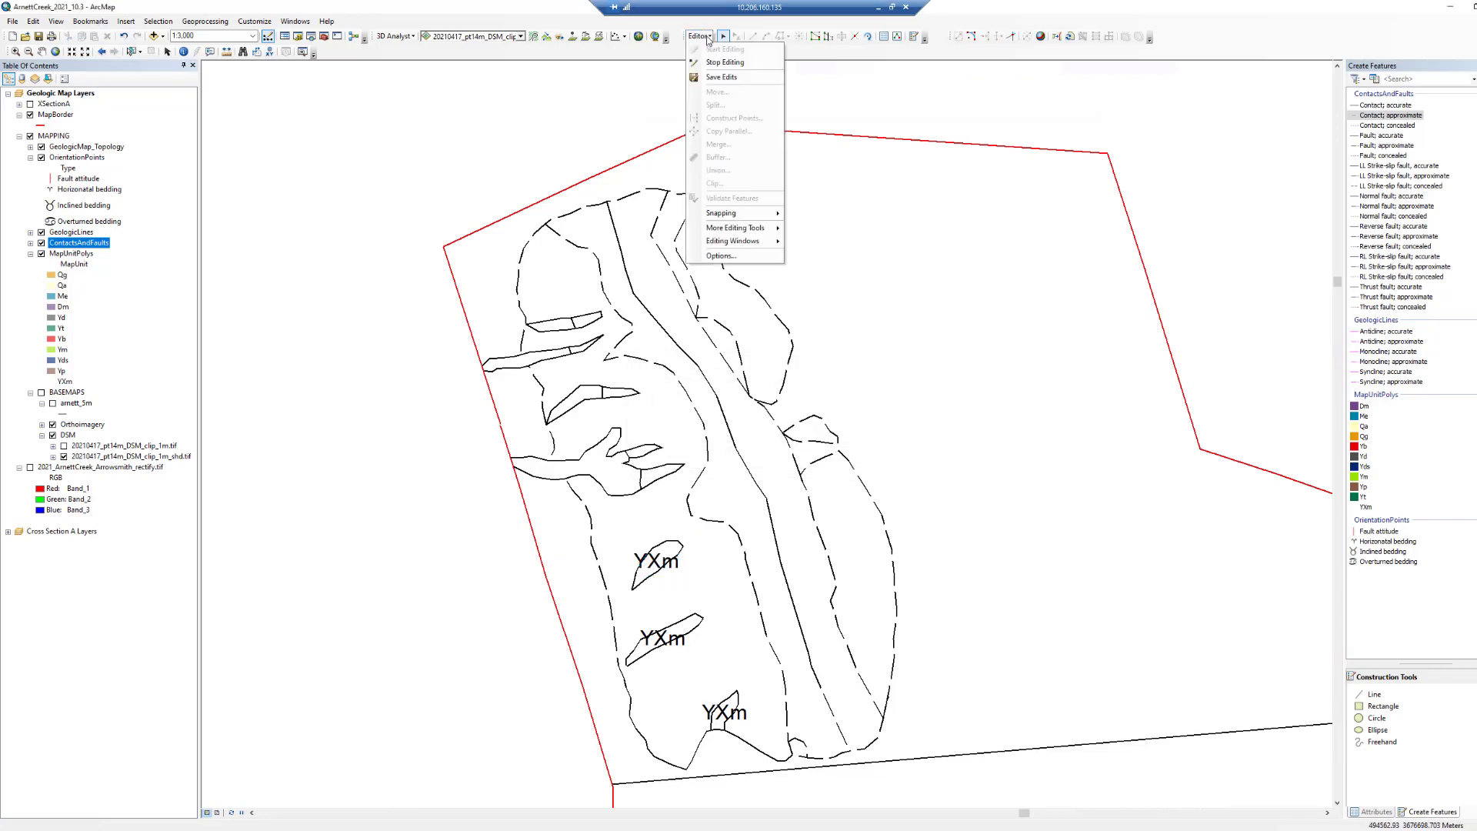
{"action": "left_click", "coordinate": [721, 76]}
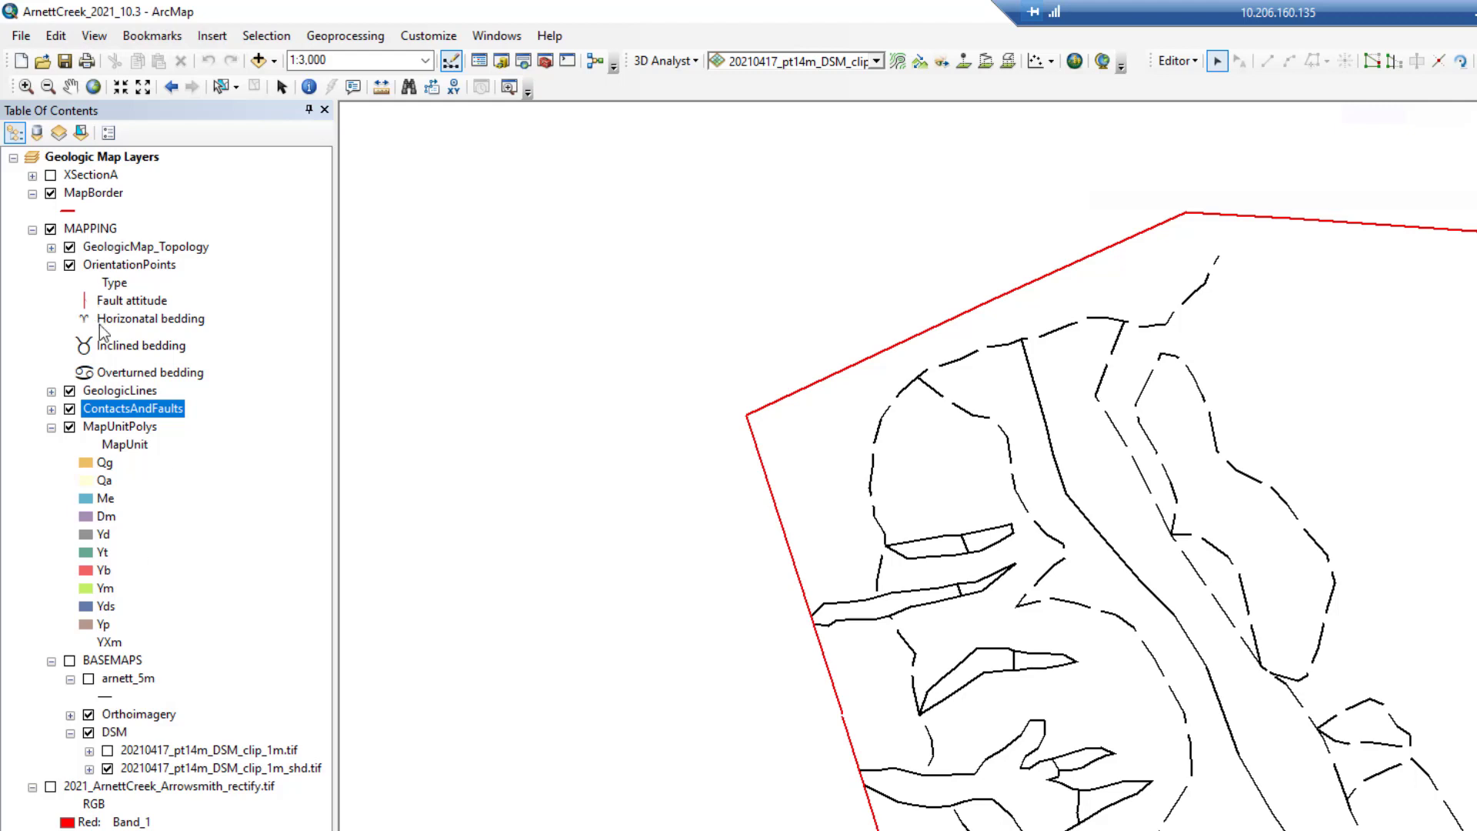
Make MapBorder the only selectable layer and select its two segments along the western edge of the map
{"action": "left_click", "coordinate": [96, 193]}
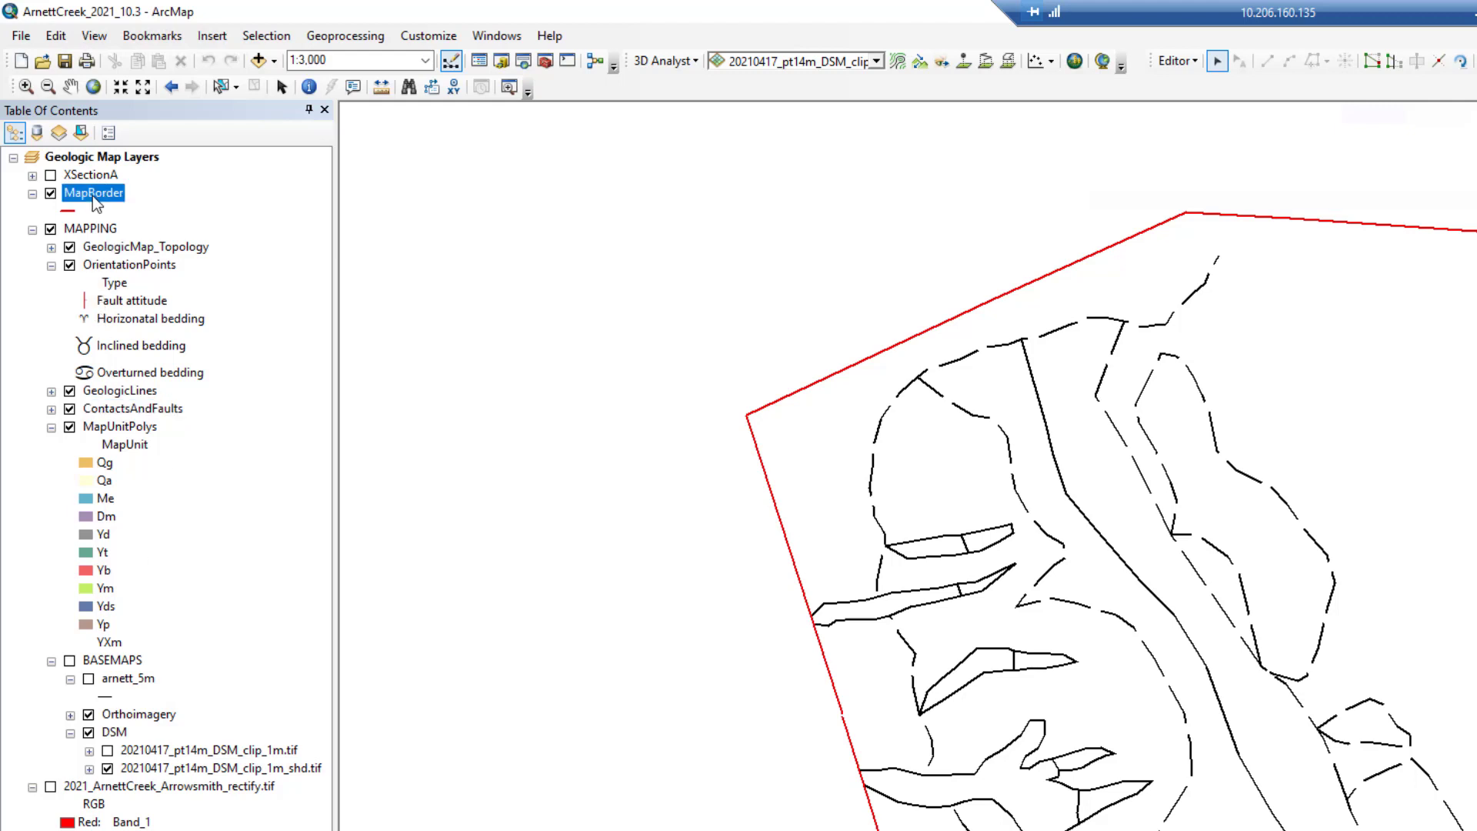
{"action": "right_click", "coordinate": [94, 198]}
{"action": "mouse_move", "coordinate": [245, 404]}
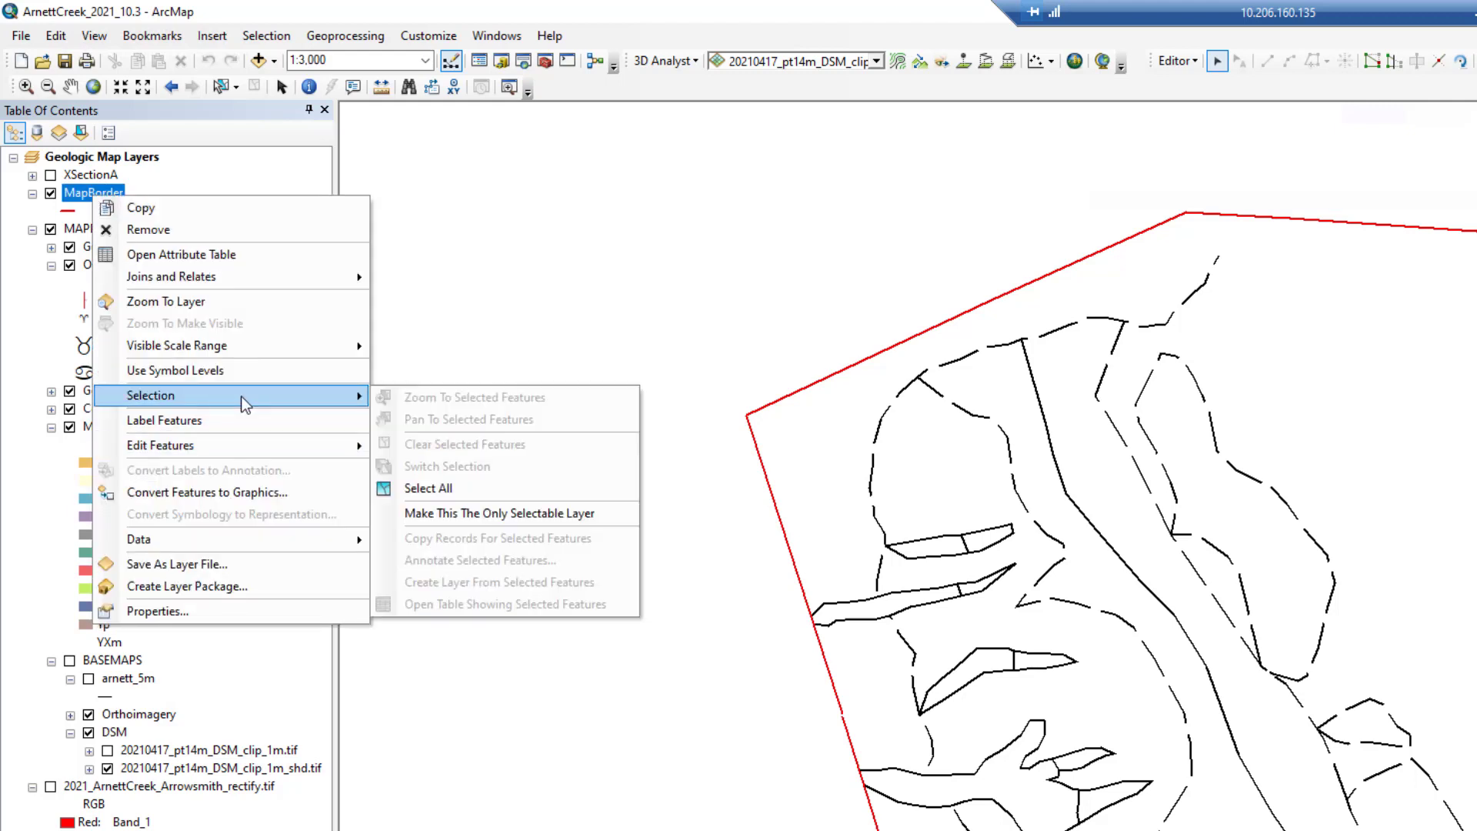
{"action": "left_click", "coordinate": [494, 513]}
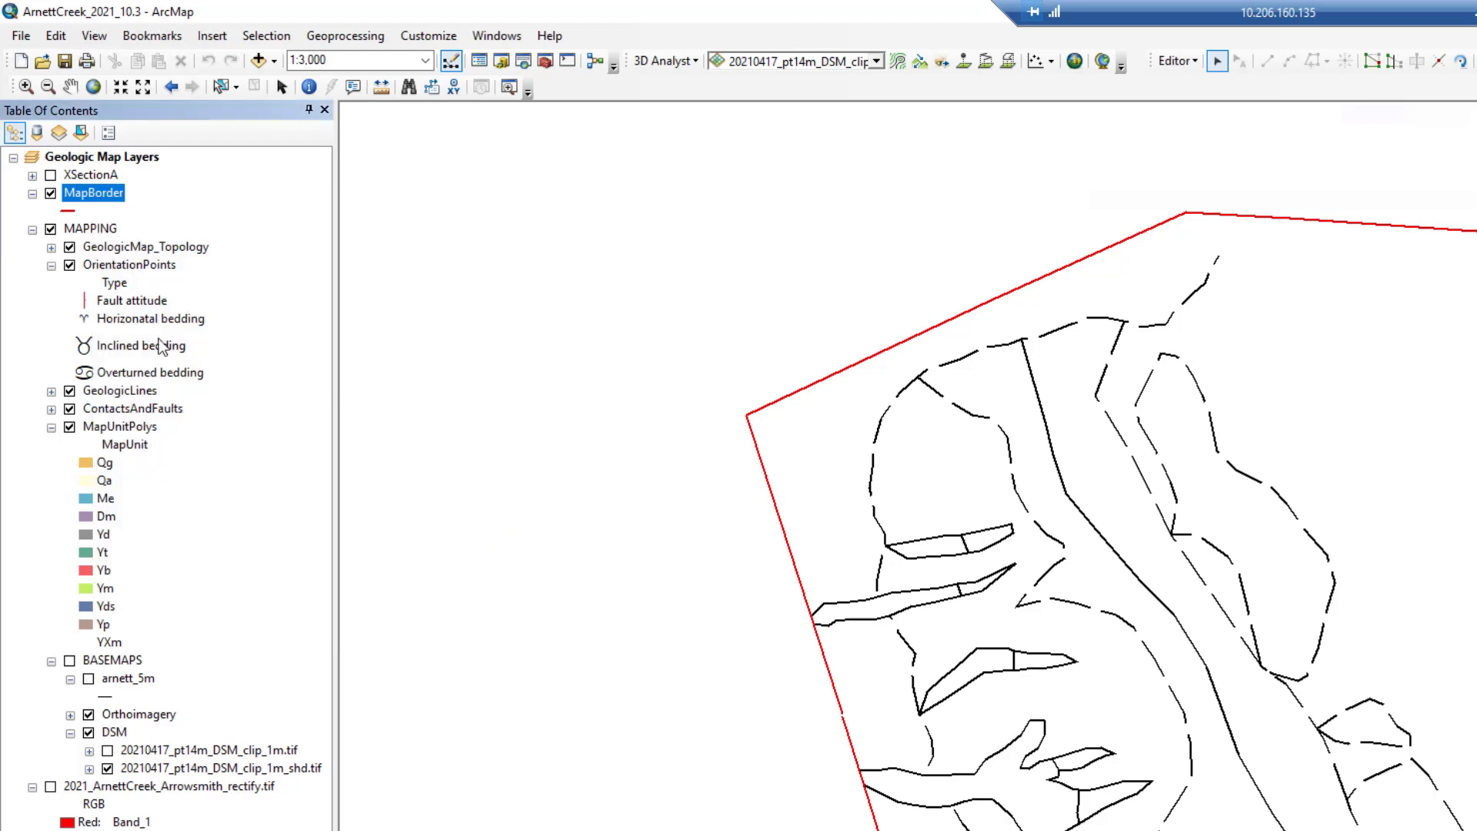
{"action": "left_click_drag", "start_coordinate": [874, 731], "coordinate": [793, 737]}
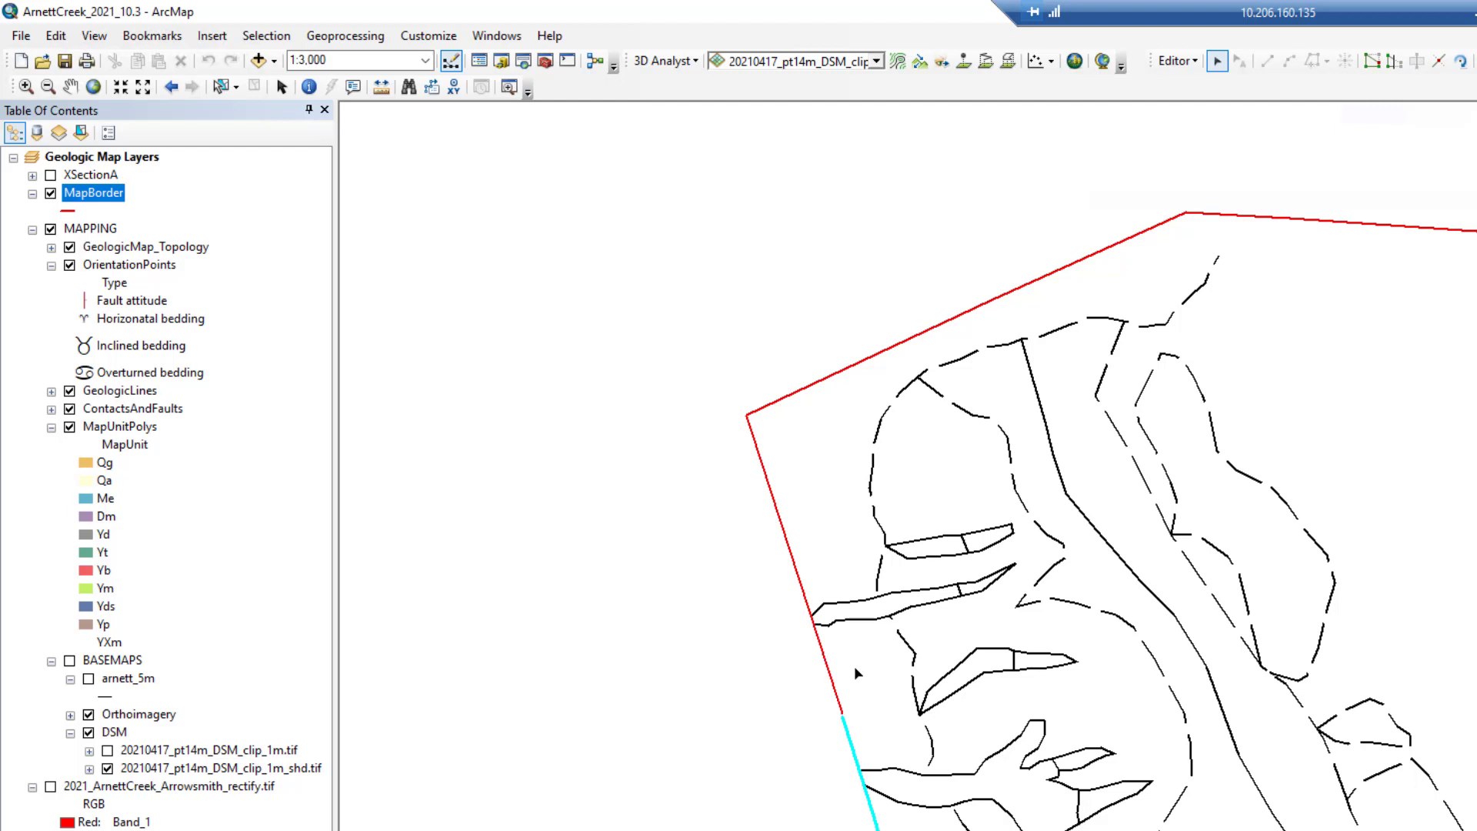
{"action": "left_click_drag", "start_coordinate": [855, 674], "coordinate": [750, 702]}
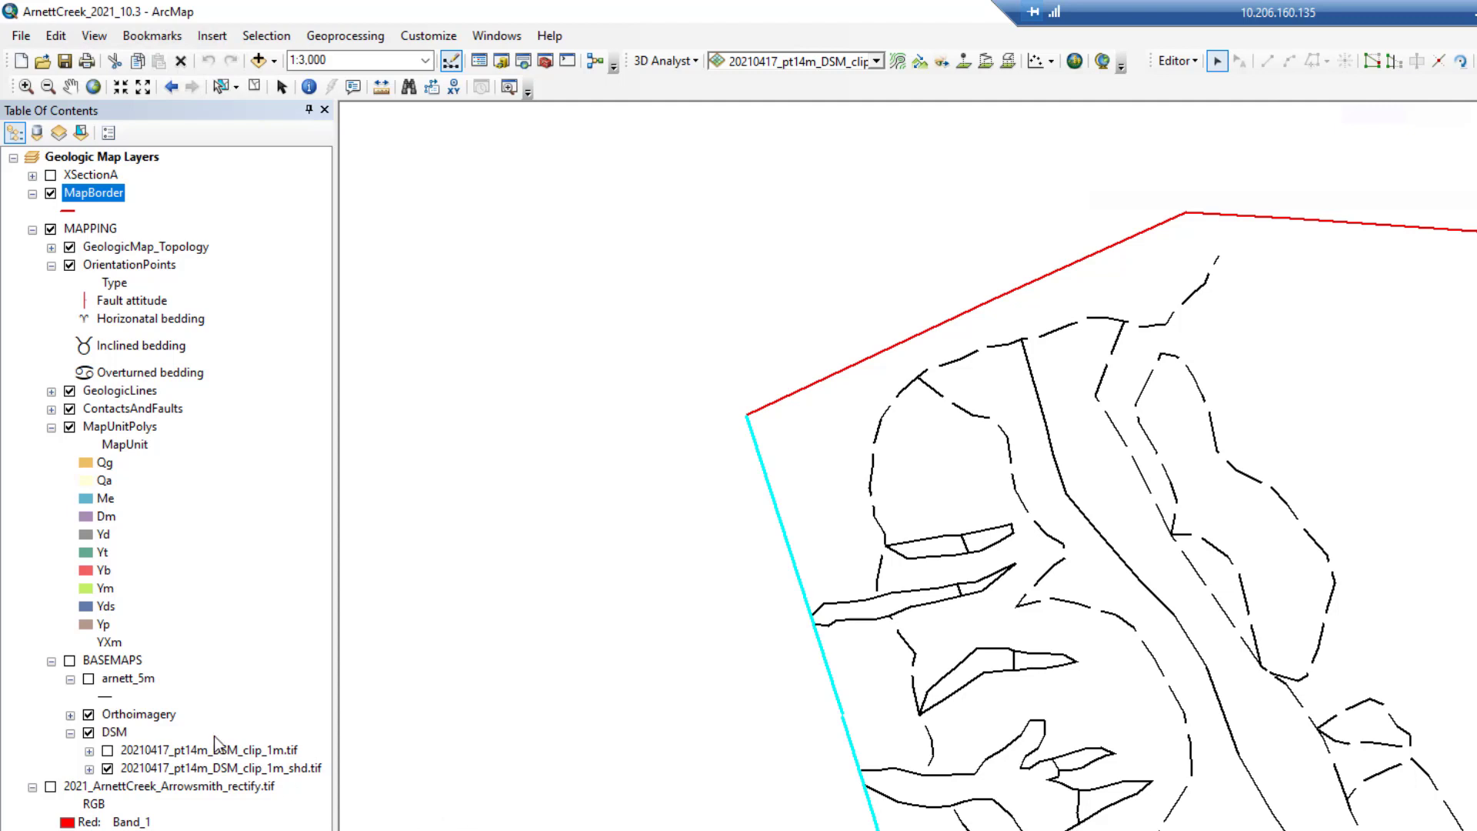
Make ContactsAndFaults the only selectable layer and add the contacts enclosing the area between the two western finger-shaped bodies to the selection
{"action": "left_click", "coordinate": [111, 414]}
{"action": "right_click", "coordinate": [111, 411]}
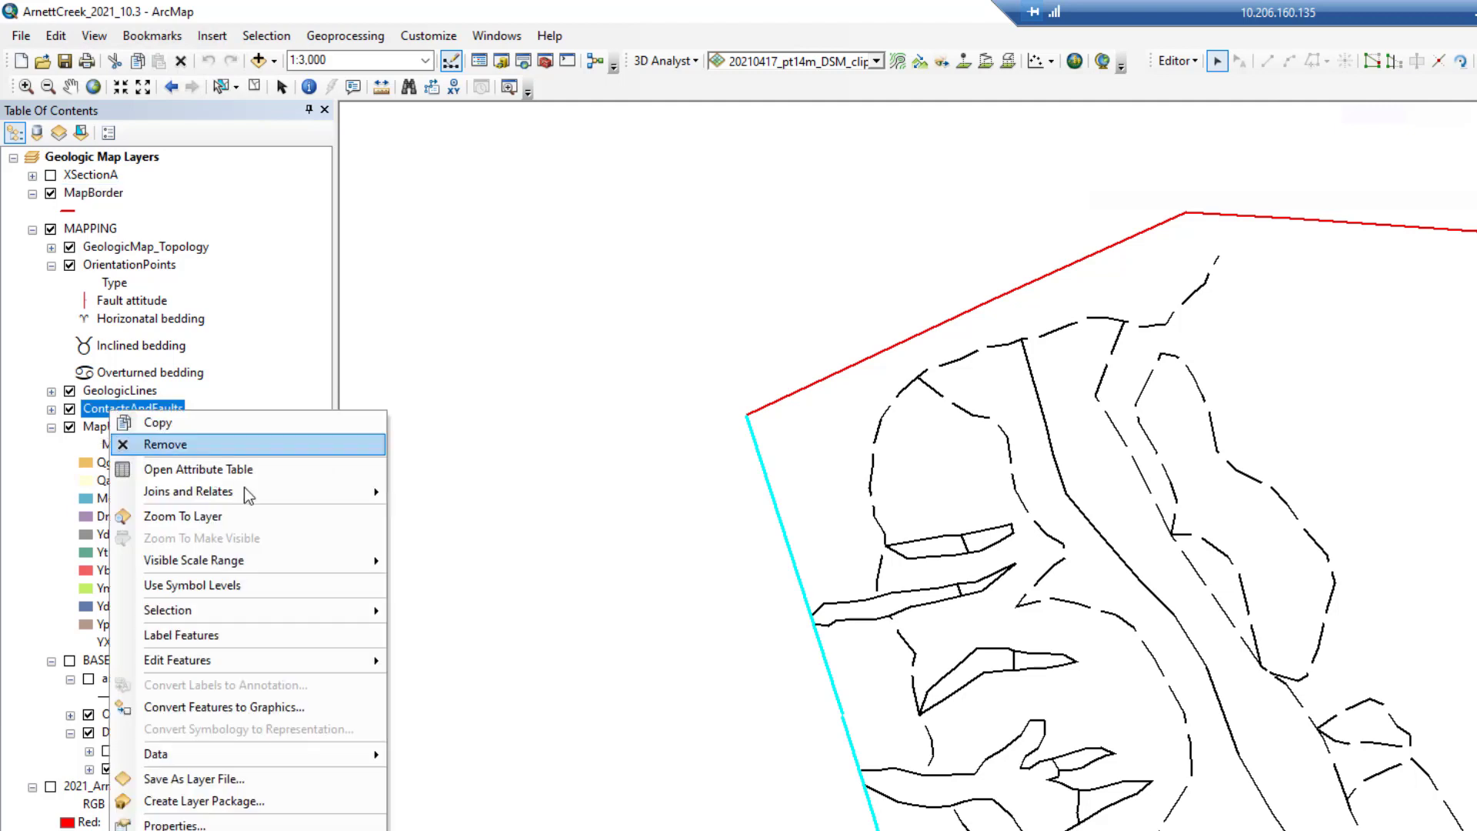
{"action": "mouse_move", "coordinate": [329, 611]}
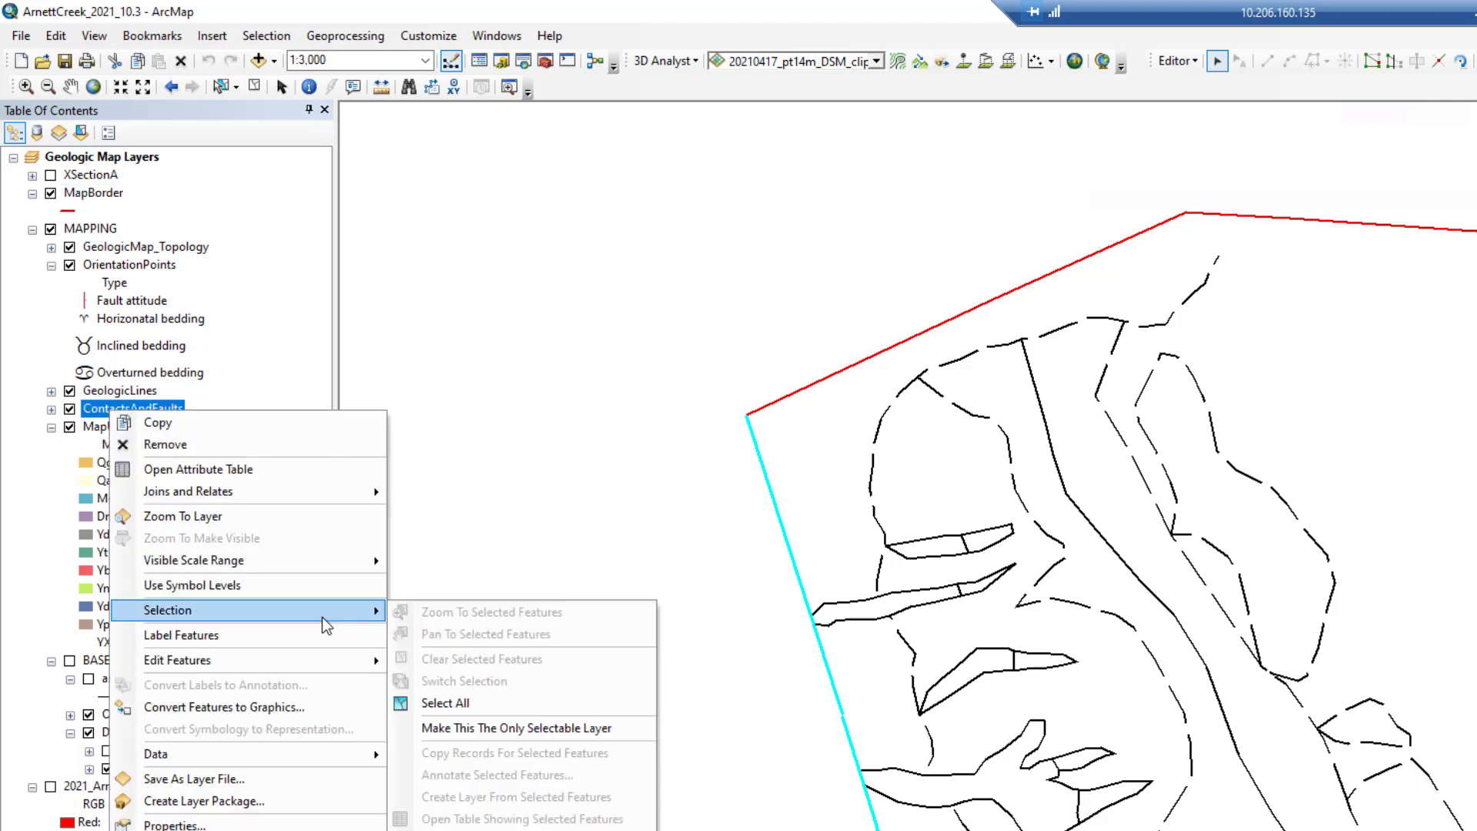
{"action": "left_click", "coordinate": [570, 728]}
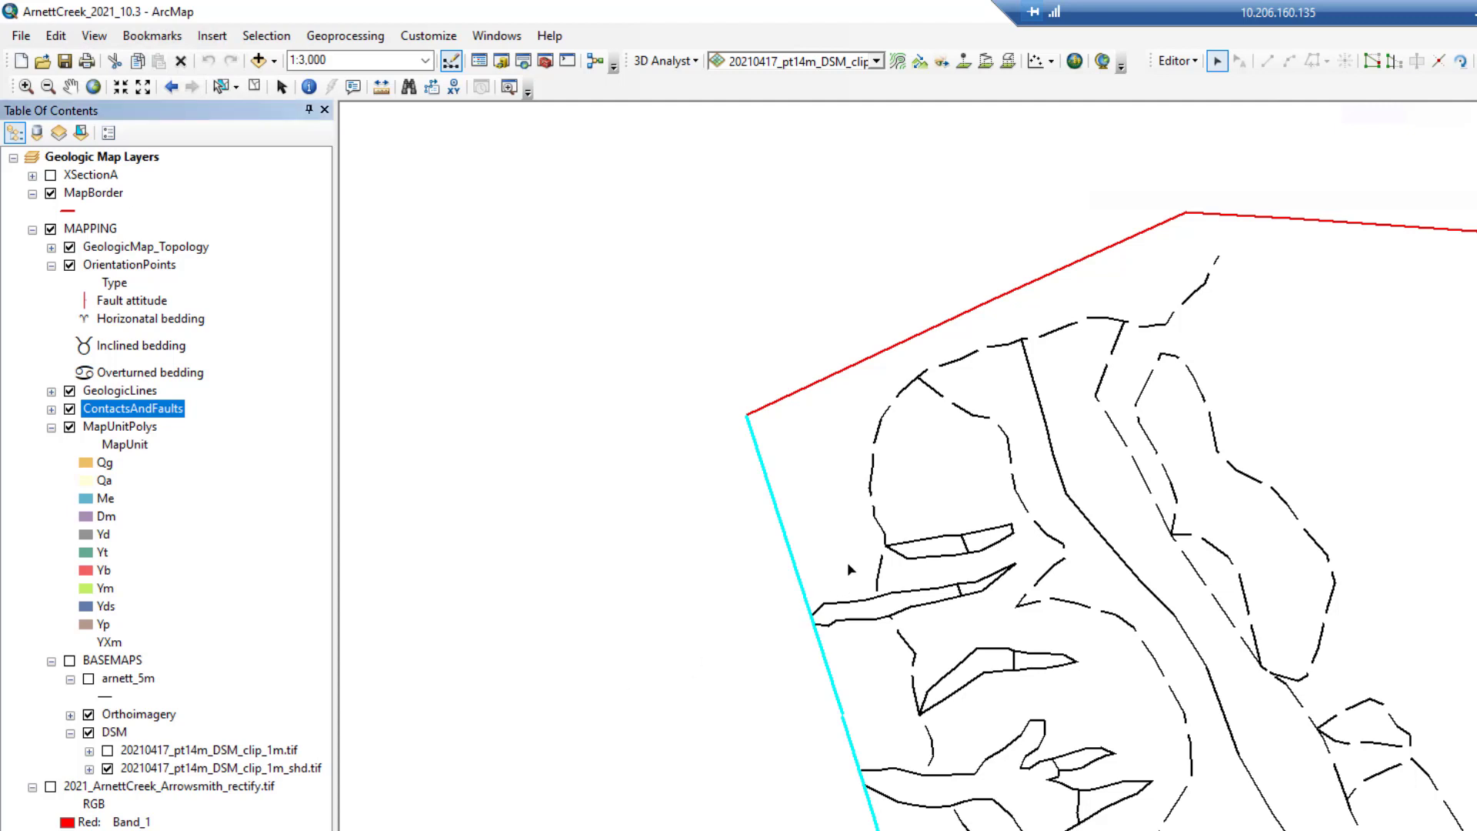
{"action": "left_click", "coordinate": [849, 624]}
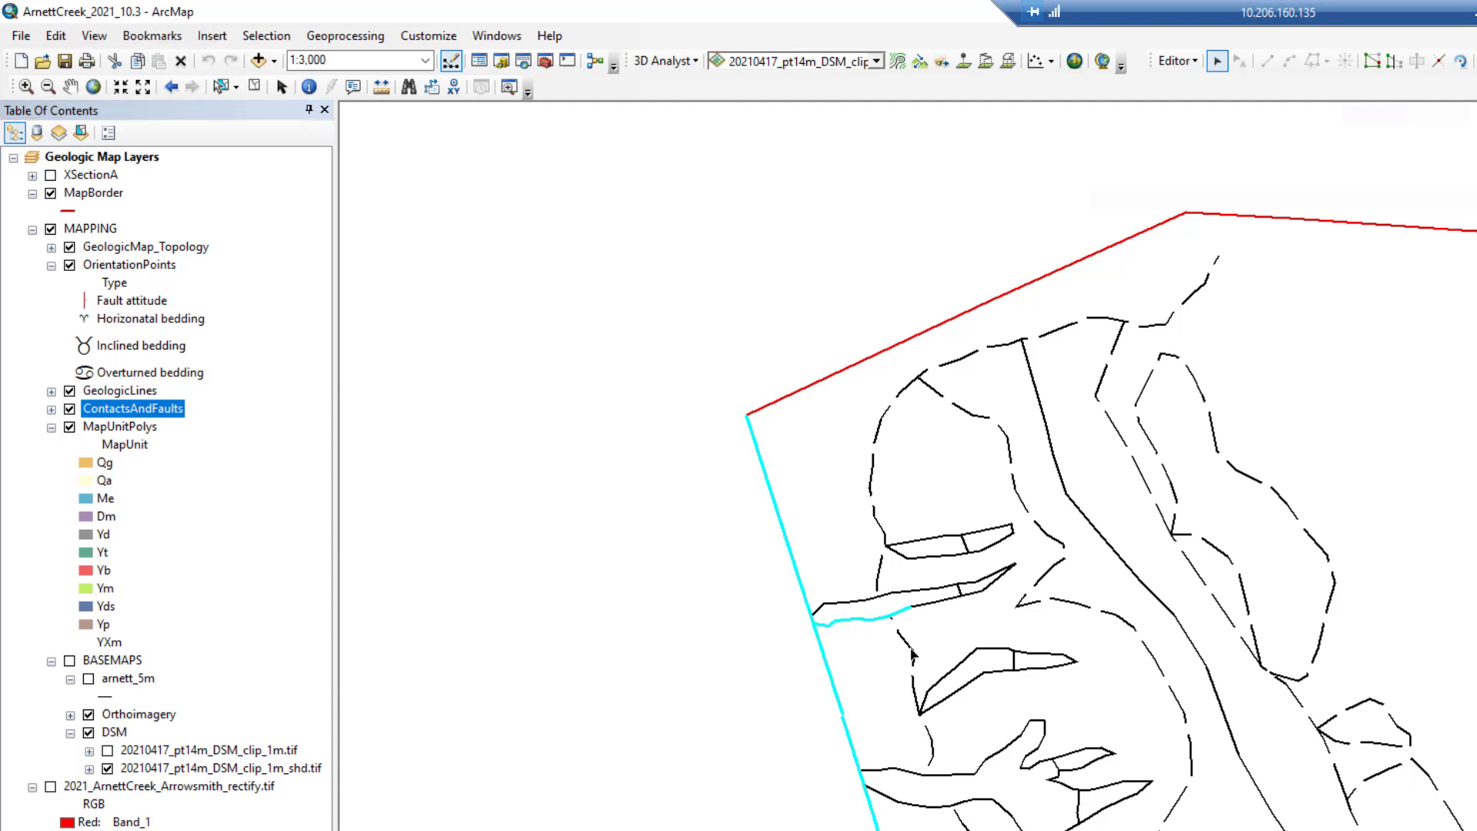
{"action": "left_click", "coordinate": [913, 654], "text": "shift"}
{"action": "left_click", "coordinate": [934, 756], "text": "shift"}
{"action": "left_click", "coordinate": [900, 772], "text": "shift"}
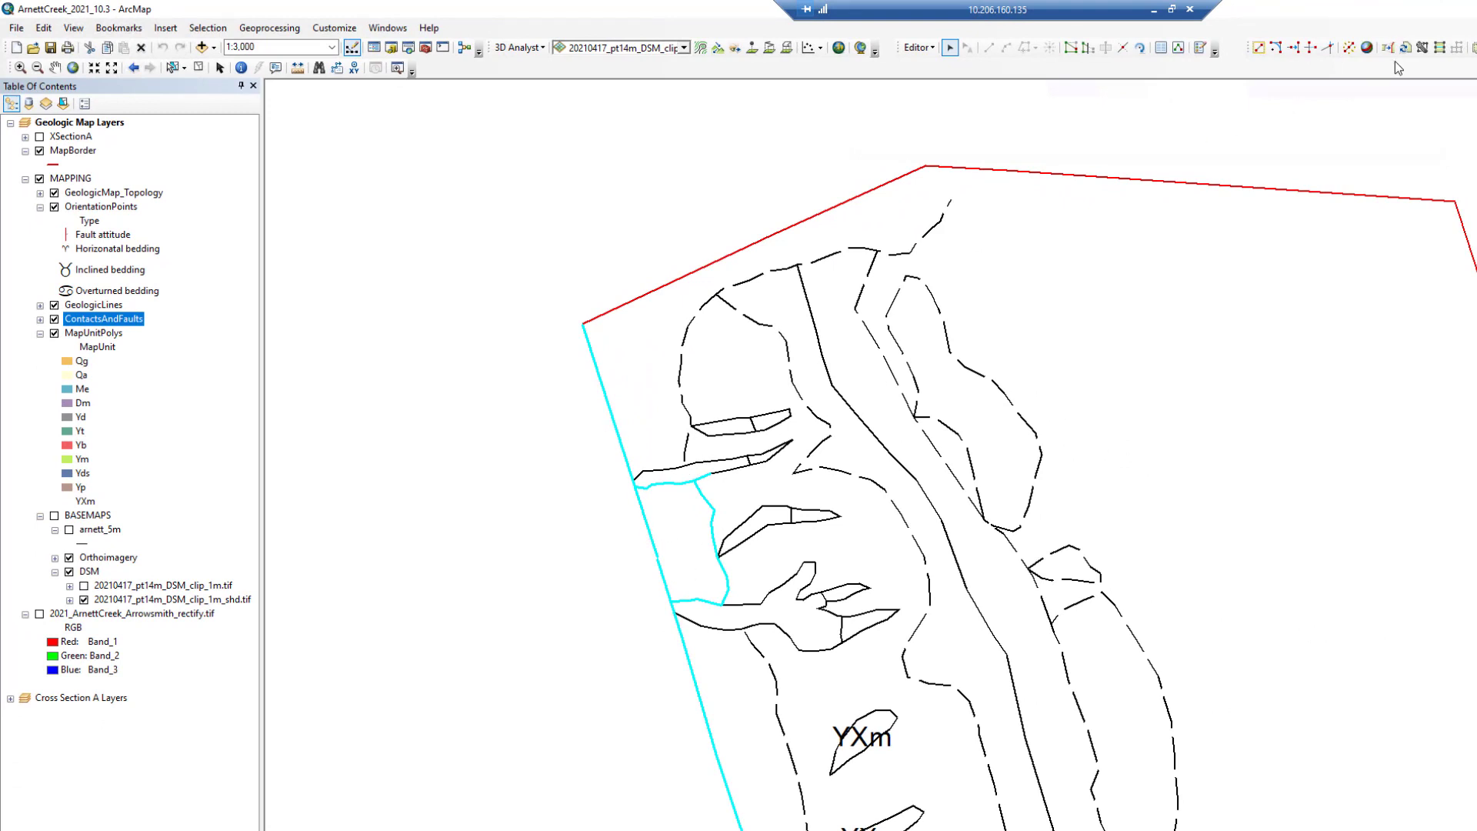
Choose the Qa template and try to construct a polygon from the selected border segments and contacts
{"action": "left_click", "coordinate": [1422, 48]}
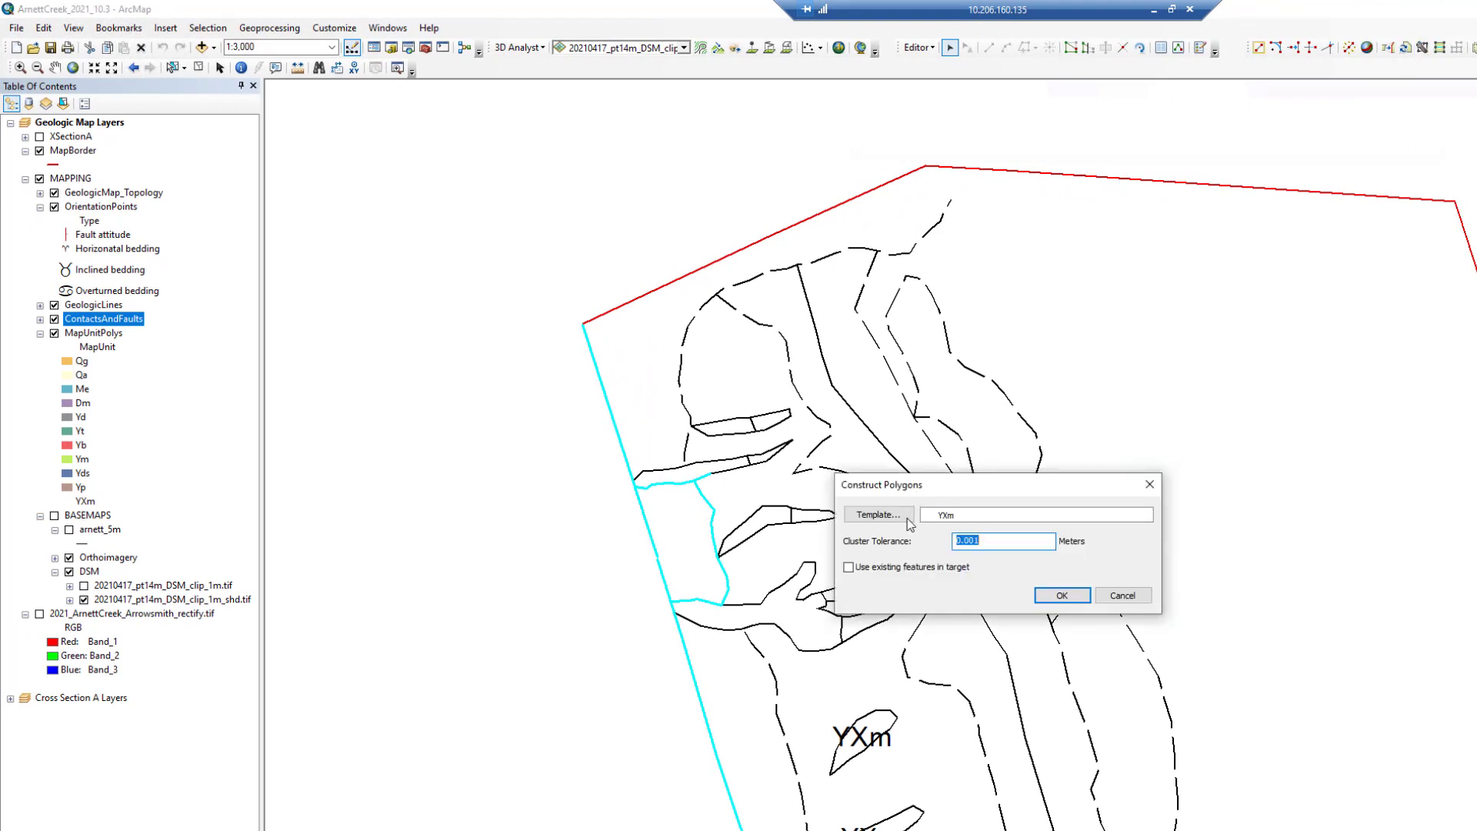
{"action": "left_click", "coordinate": [878, 514]}
{"action": "left_click", "coordinate": [907, 459]}
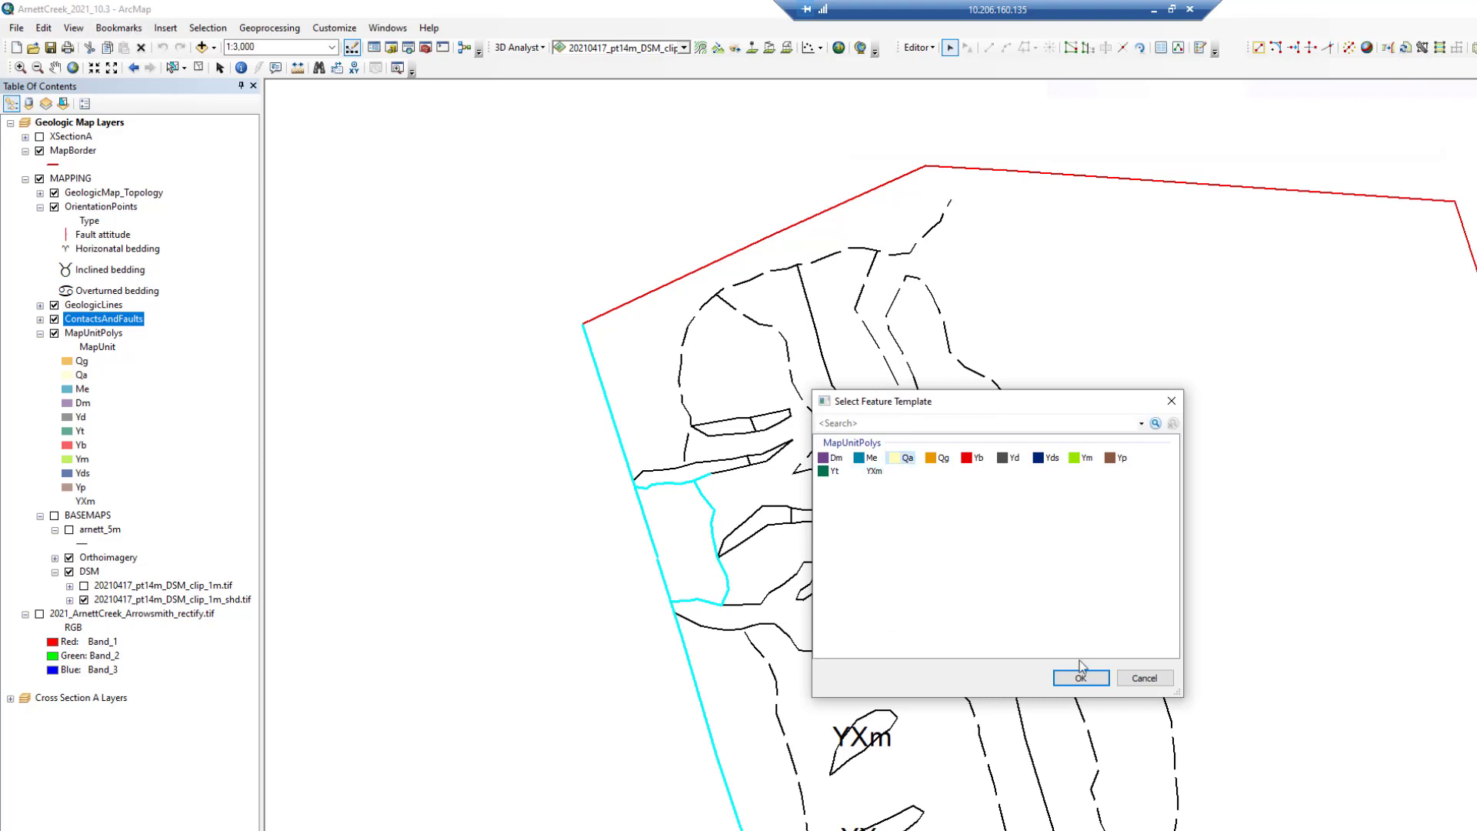
{"action": "left_click", "coordinate": [1080, 678]}
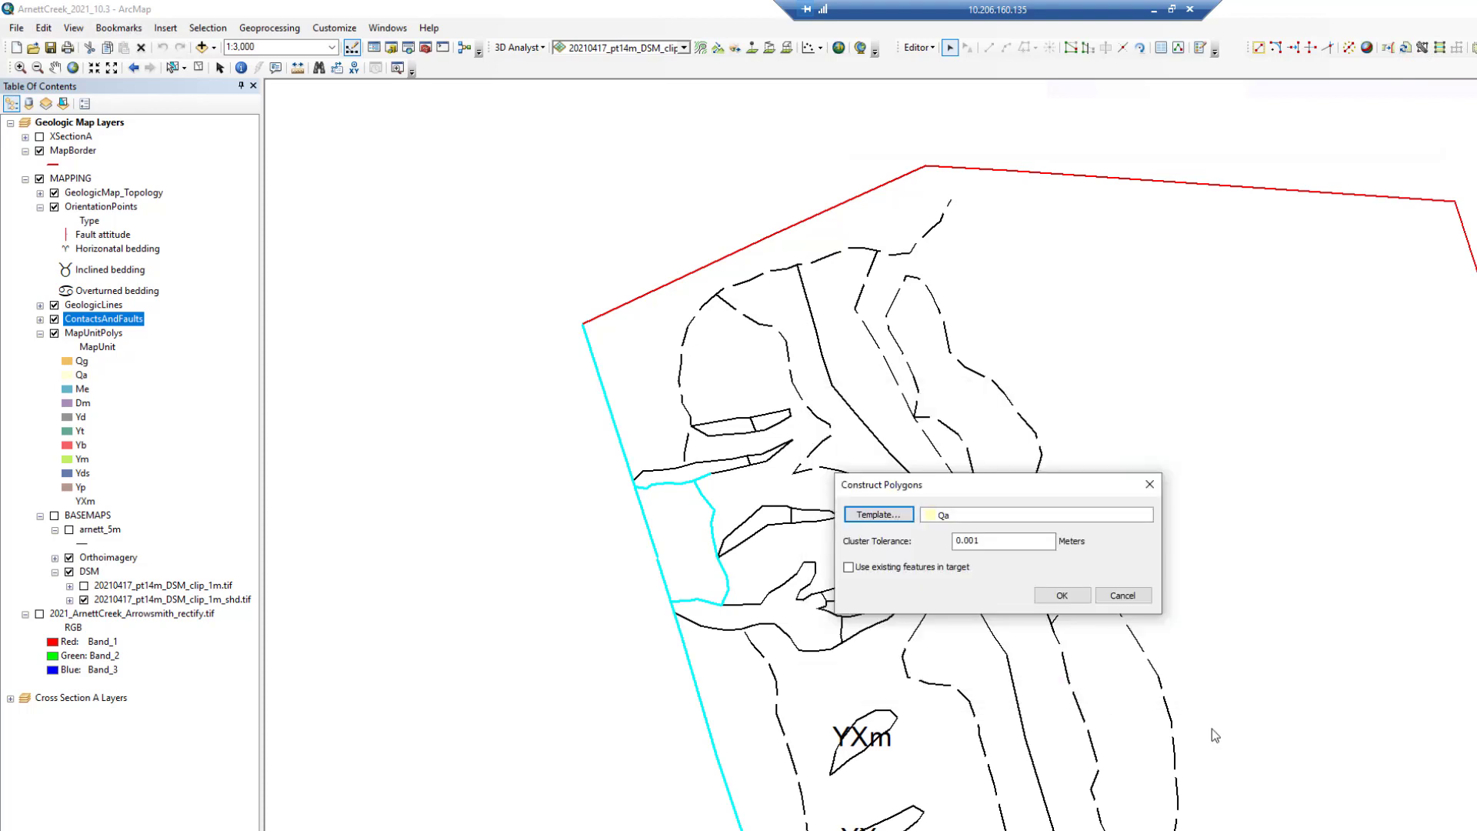
{"action": "left_click", "coordinate": [1061, 596]}
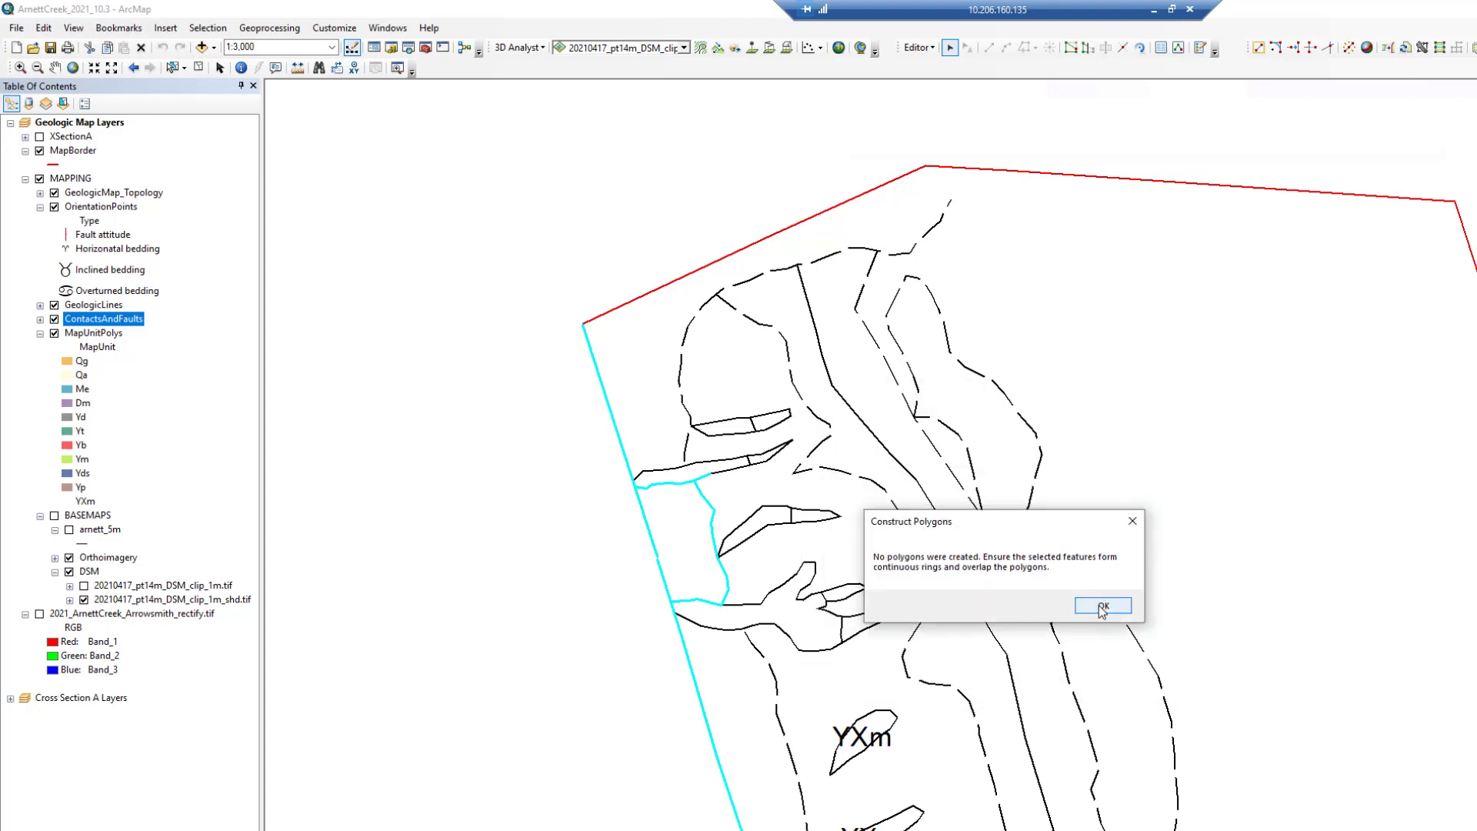
{"action": "left_click", "coordinate": [1102, 607]}
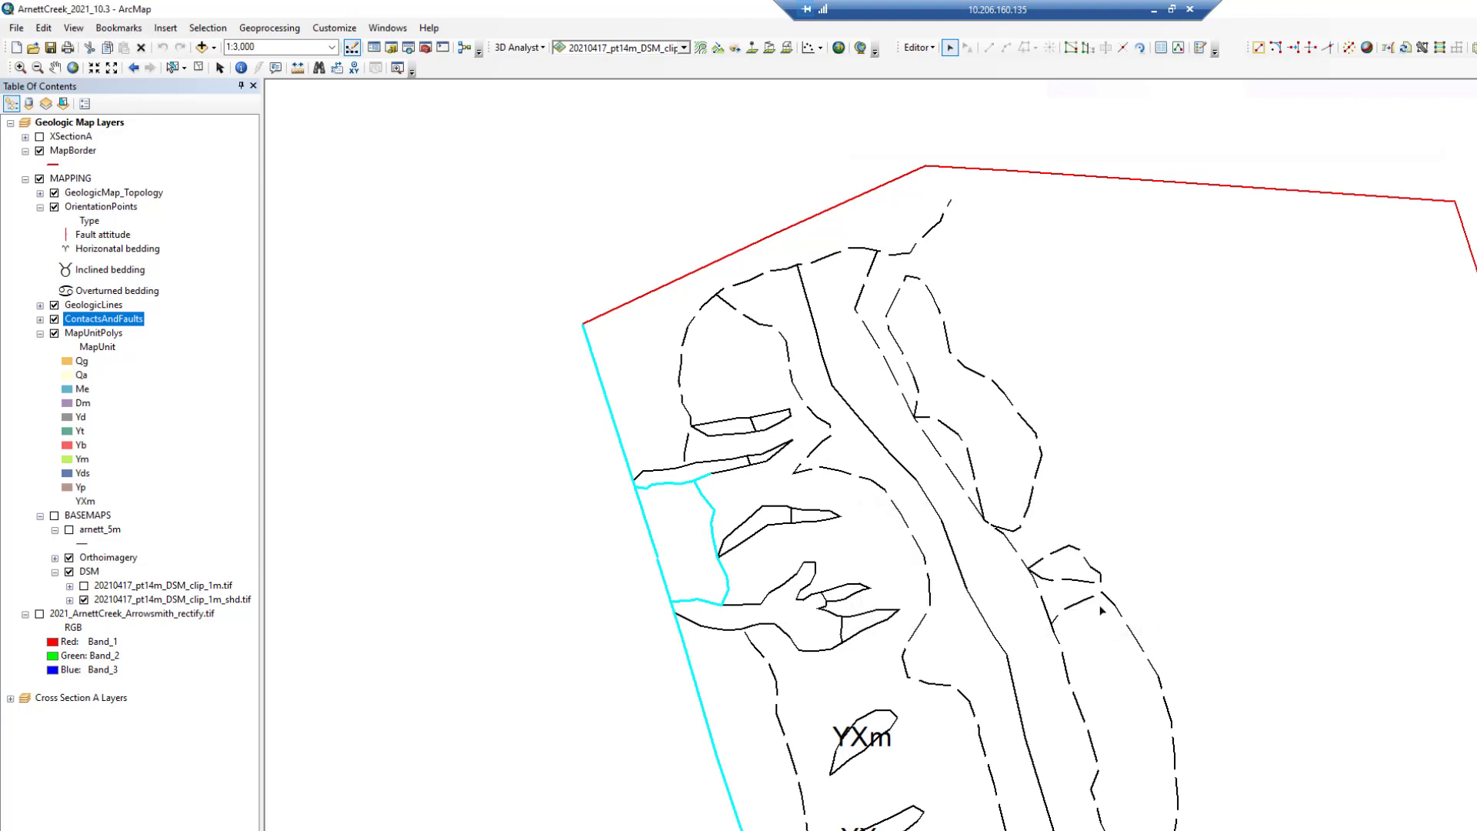
{"action": "left_click", "coordinate": [1422, 47]}
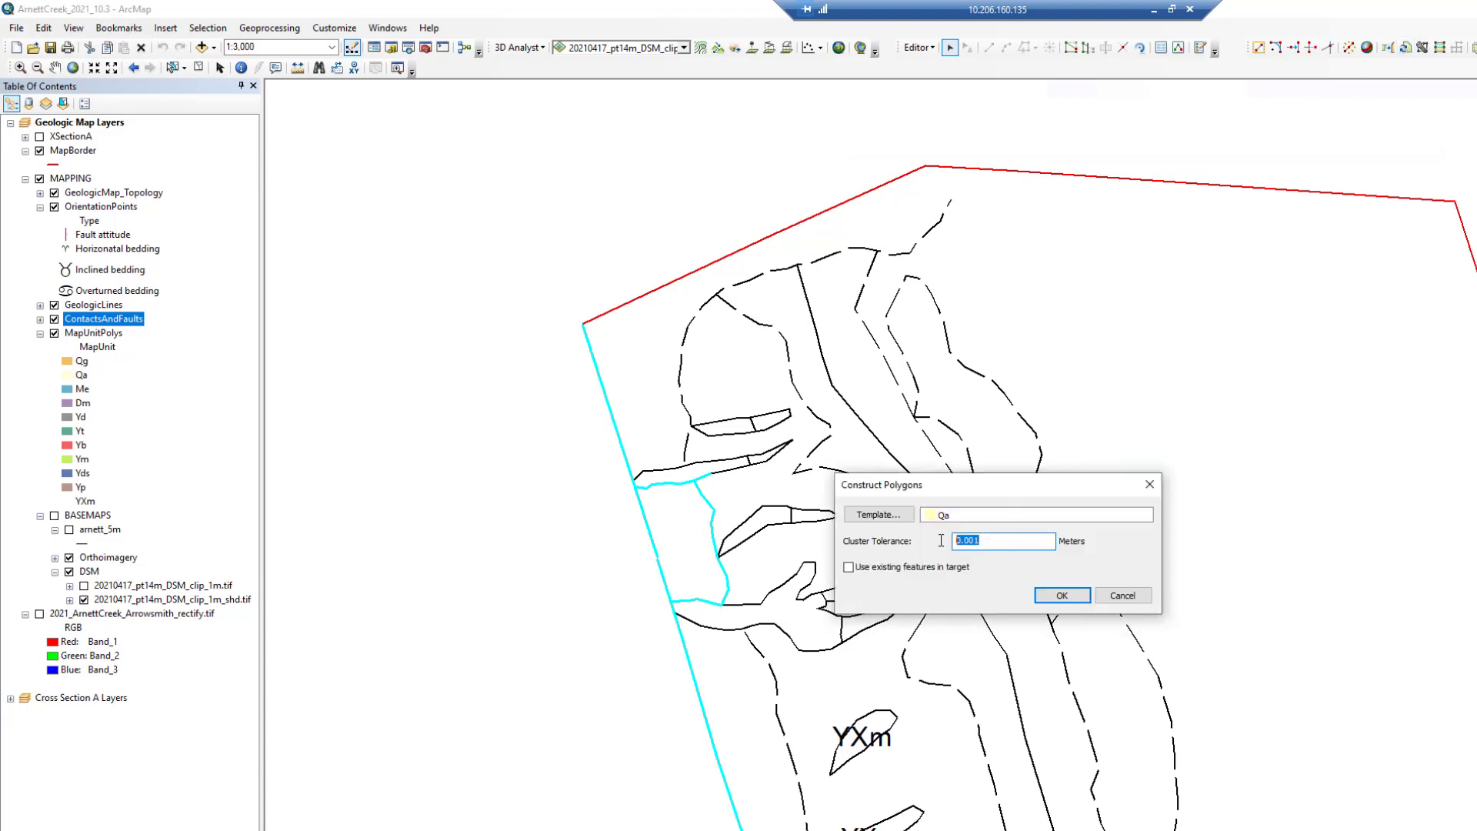
{"action": "left_click", "coordinate": [1061, 595]}
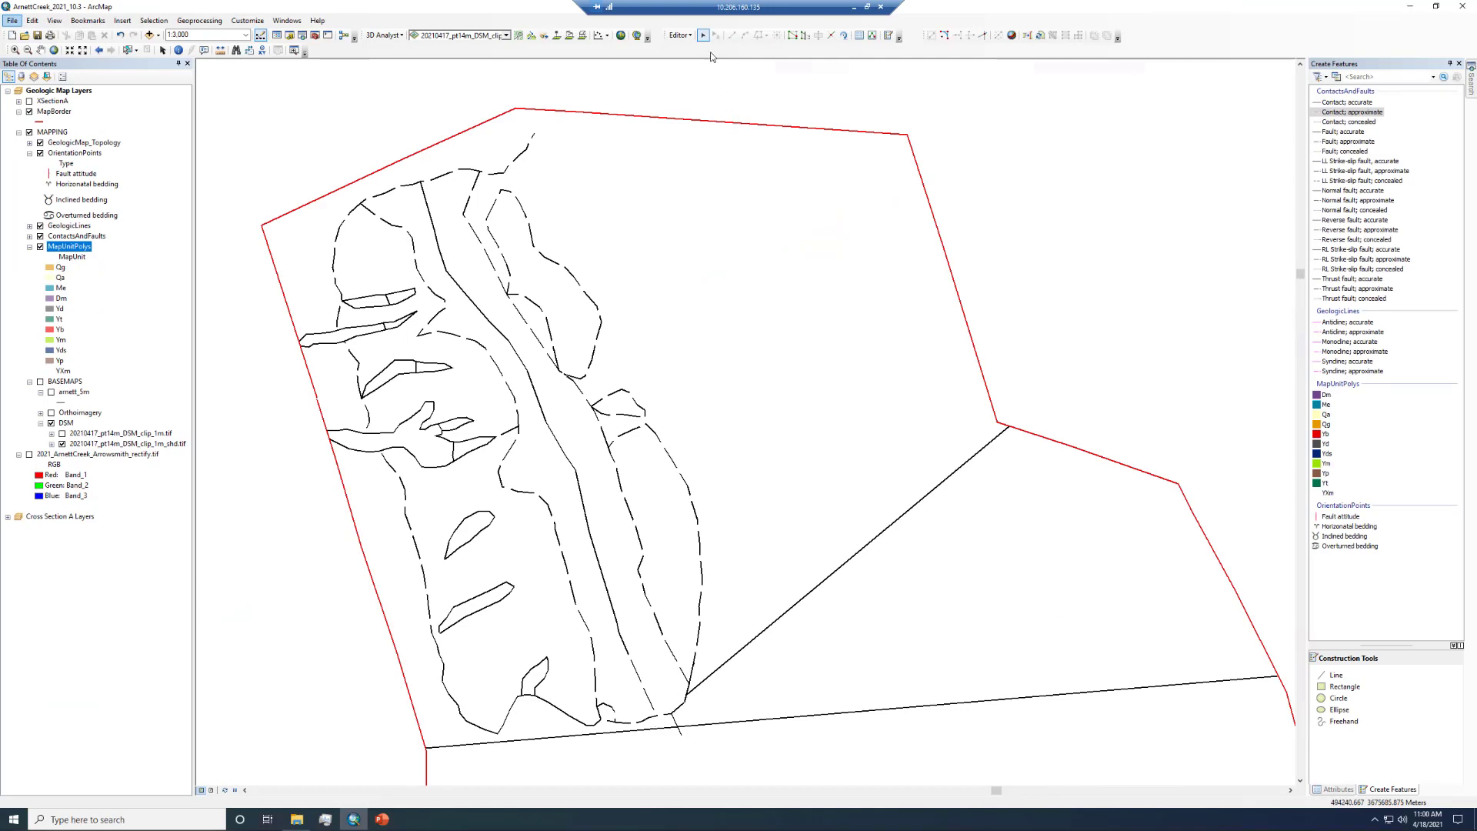
Check the diagonal line running northeast to the map border by selecting it, and clear the selection
{"action": "left_click", "coordinate": [674, 725]}
{"action": "left_click", "coordinate": [741, 650]}
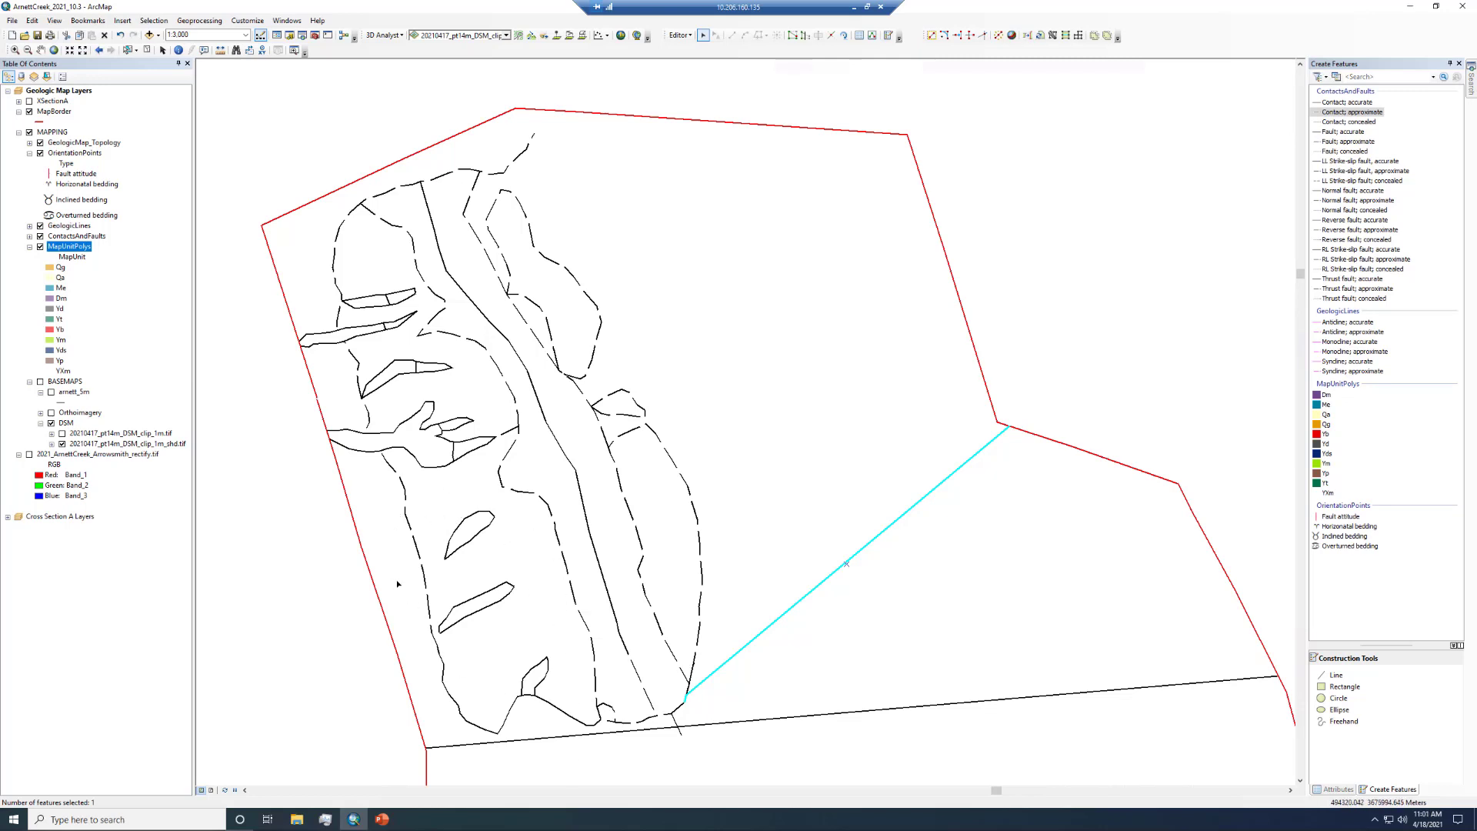
{"action": "left_click", "coordinate": [511, 648]}
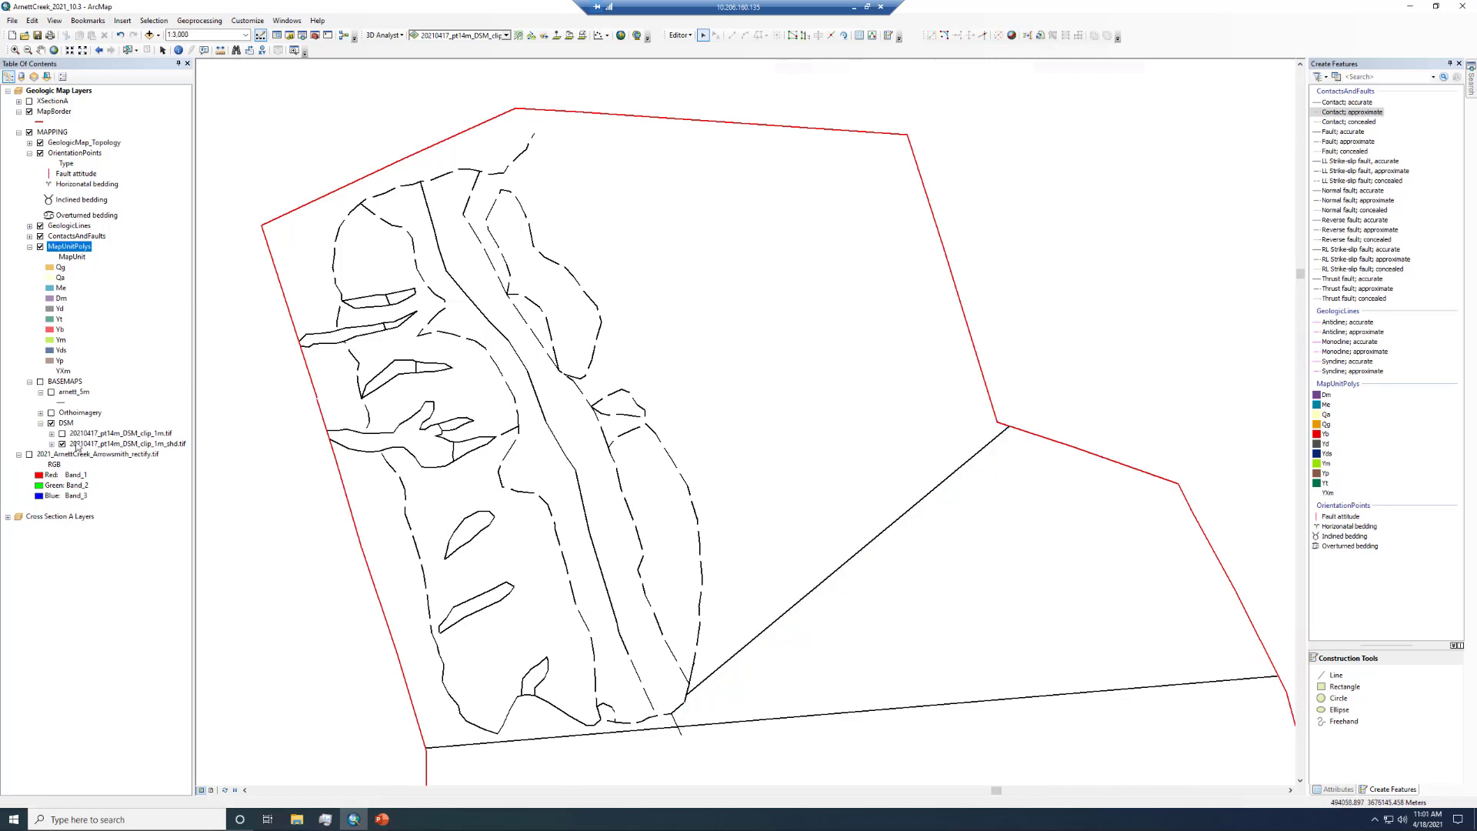
Examine the scanned geologic map beneath the linework, hide it again, and check the short contact at the branching body's eastern tip
{"action": "left_click", "coordinate": [29, 454]}
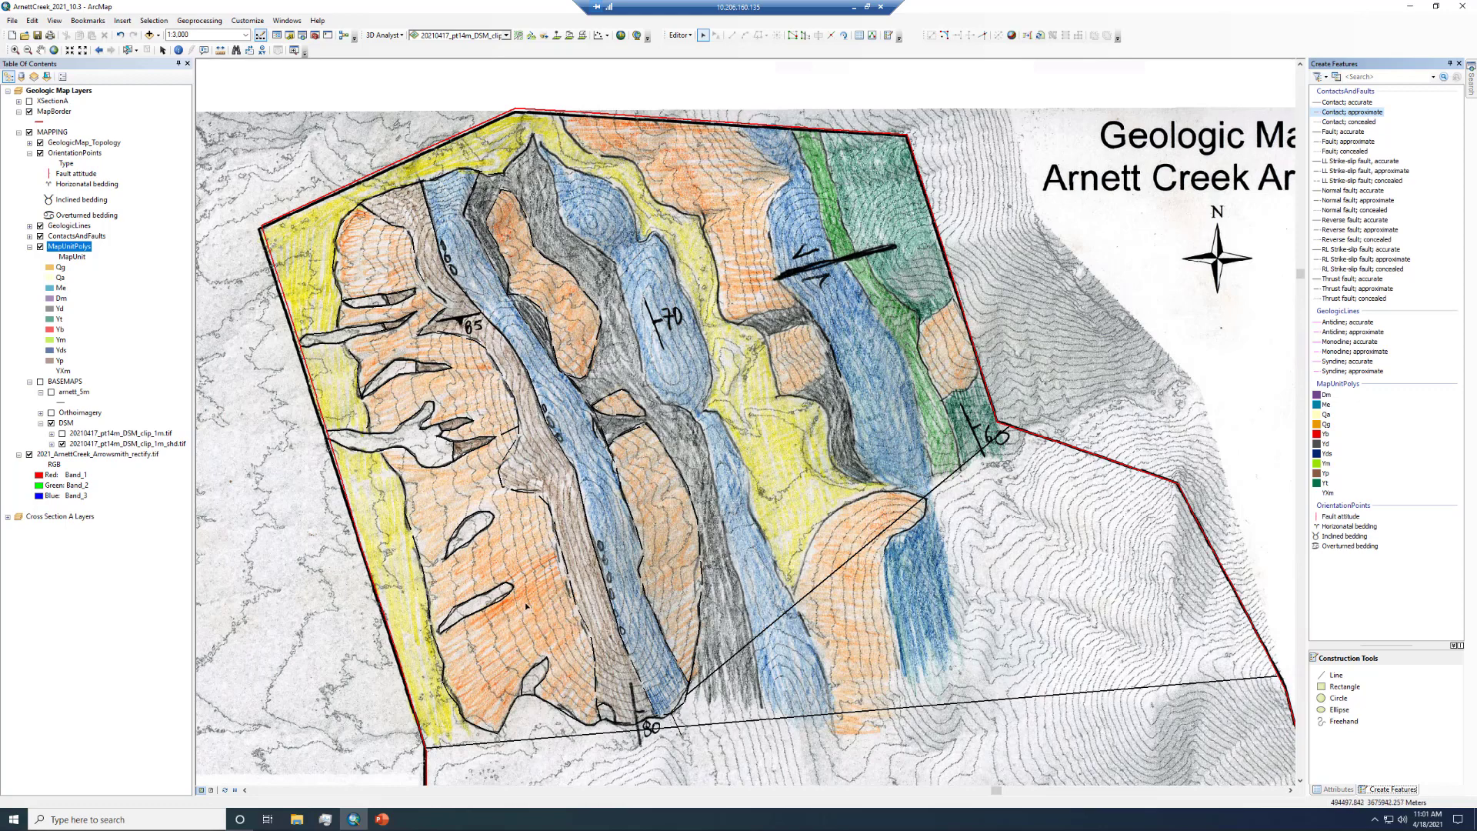
{"action": "left_click", "coordinate": [29, 454]}
{"action": "left_click", "coordinate": [508, 435]}
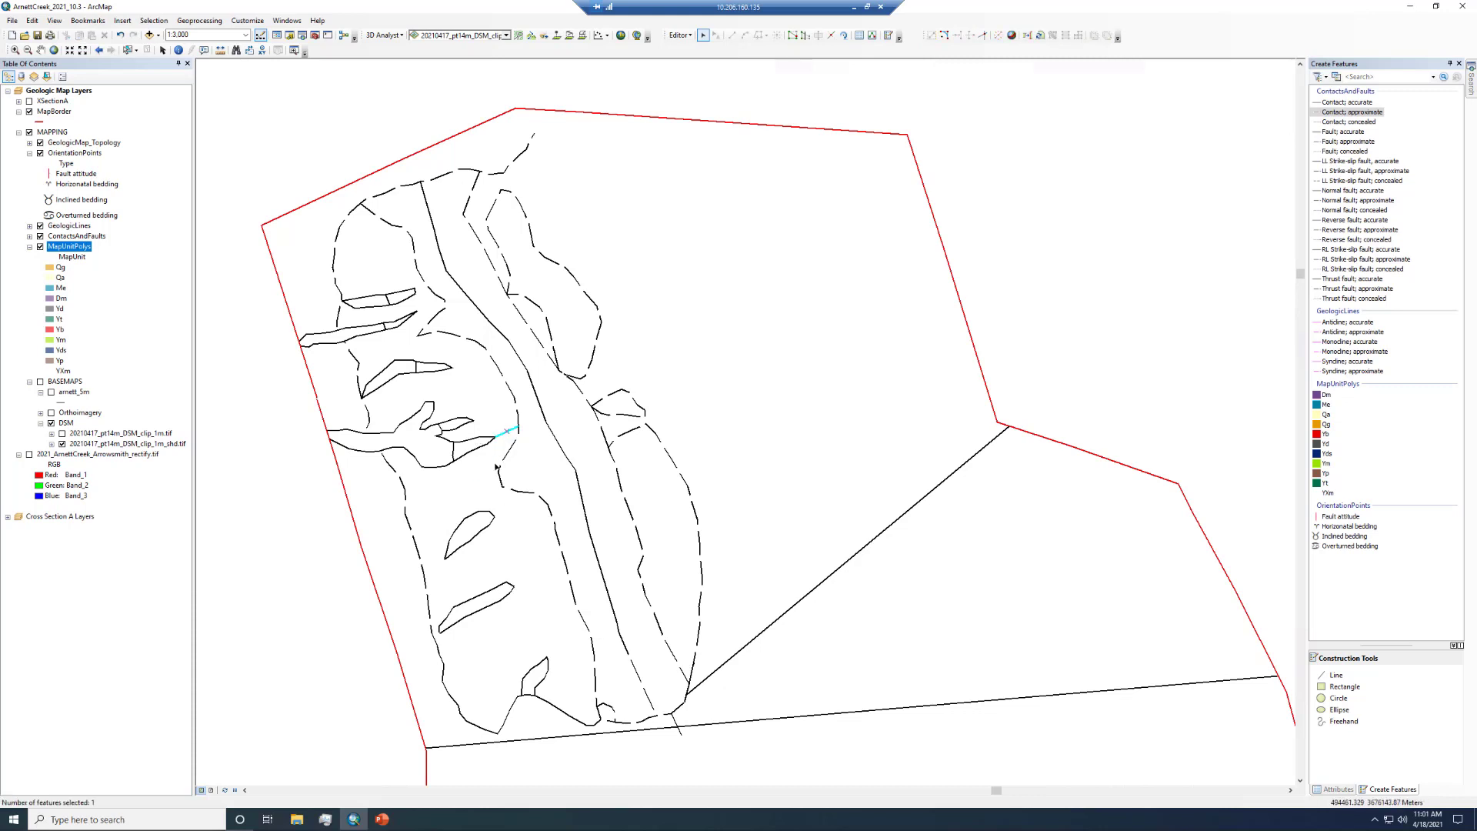
{"action": "left_click", "coordinate": [425, 480]}
Select the contacts enclosing the southern area around the three small lenses and construct a Qg polygon from them
{"action": "left_click", "coordinate": [404, 486]}
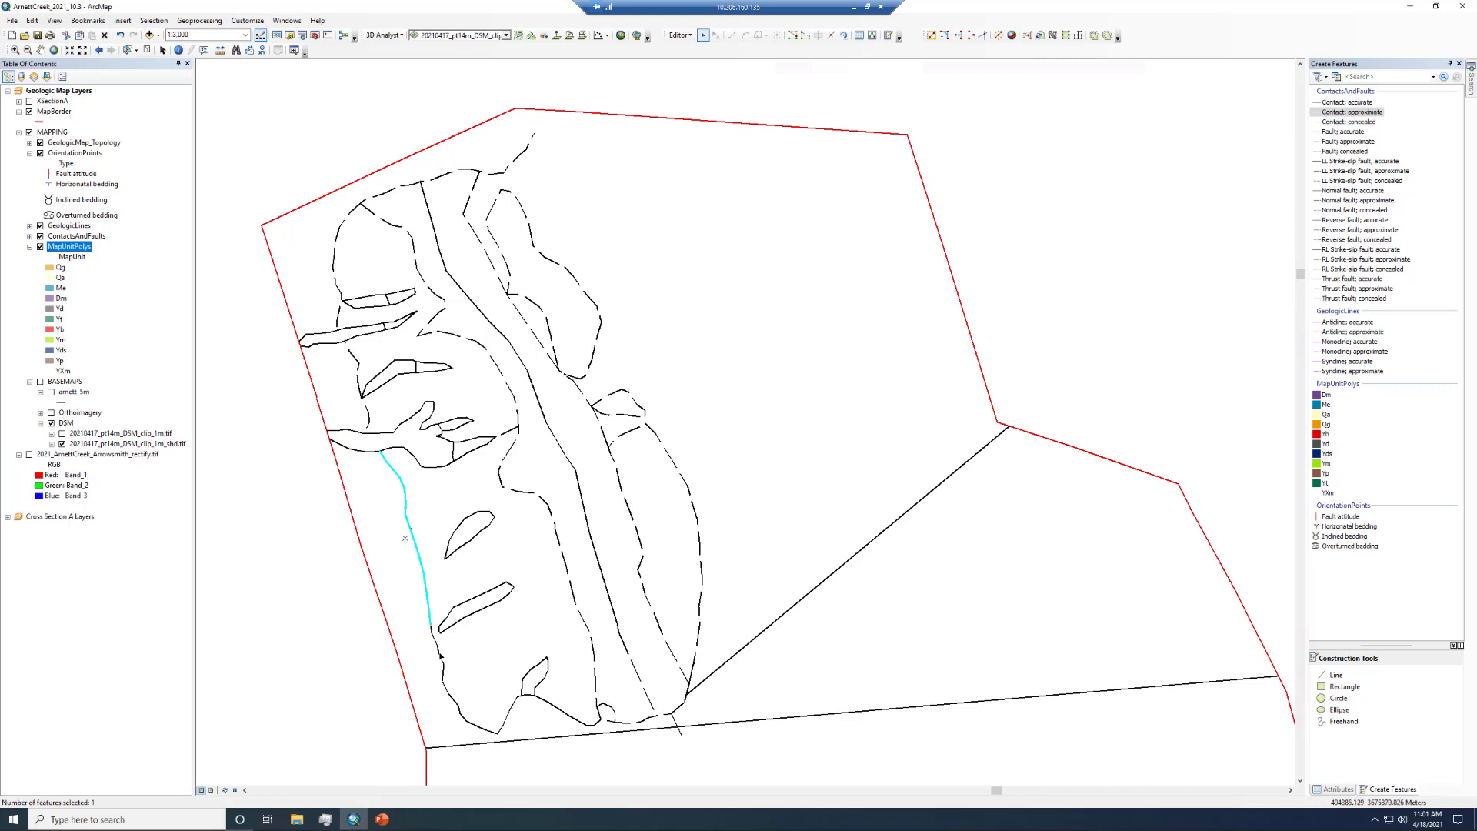
{"action": "left_click", "coordinate": [436, 652], "text": "shift"}
{"action": "left_click", "coordinate": [565, 715], "text": "shift"}
{"action": "left_click", "coordinate": [596, 657], "text": "shift"}
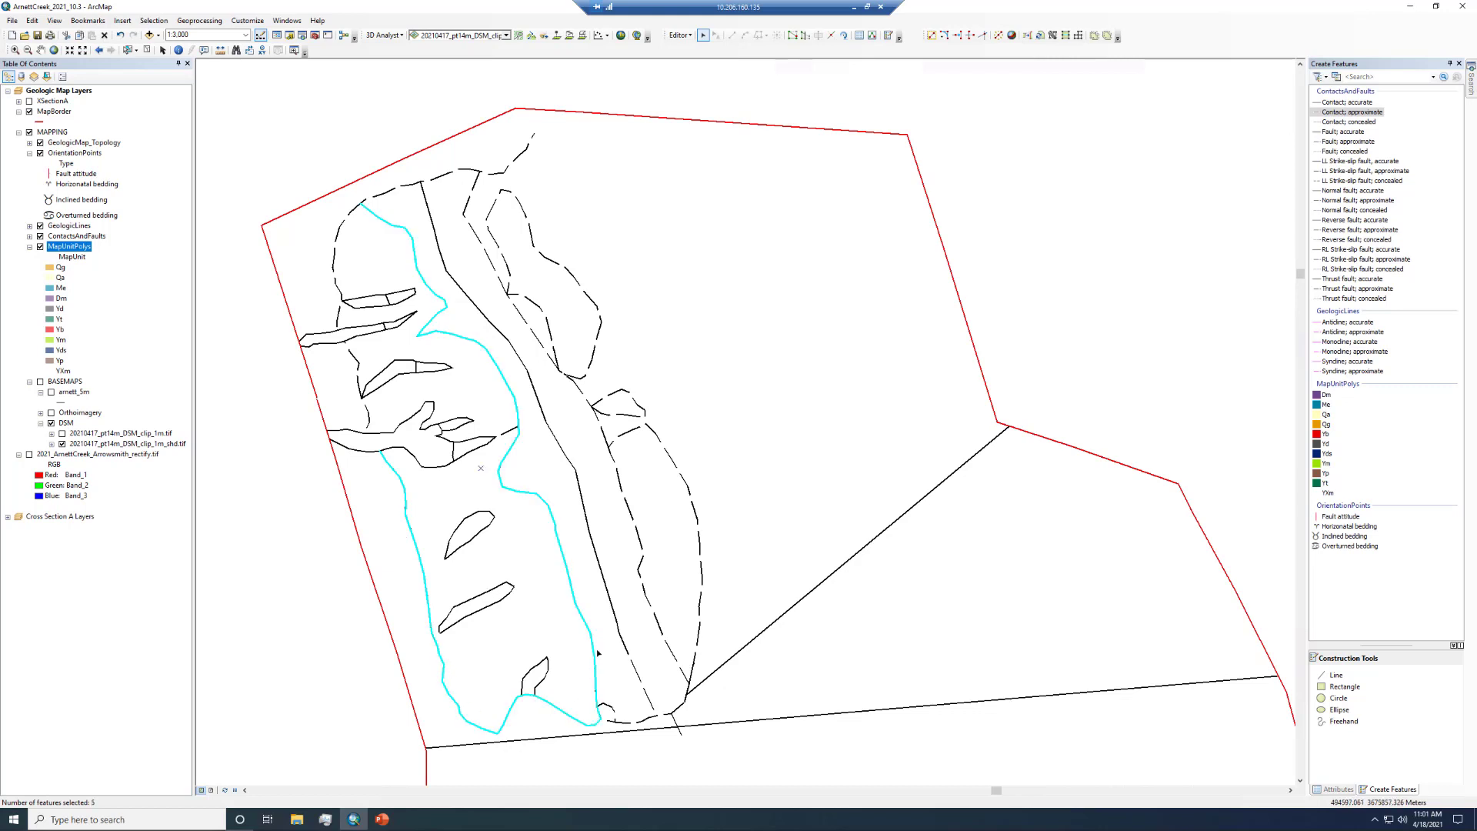
{"action": "left_click", "coordinate": [504, 433], "text": "shift"}
{"action": "left_click", "coordinate": [477, 442], "text": "shift"}
{"action": "left_click", "coordinate": [411, 467], "text": "shift"}
{"action": "left_click", "coordinate": [384, 453], "text": "shift"}
{"action": "left_click", "coordinate": [1052, 36]}
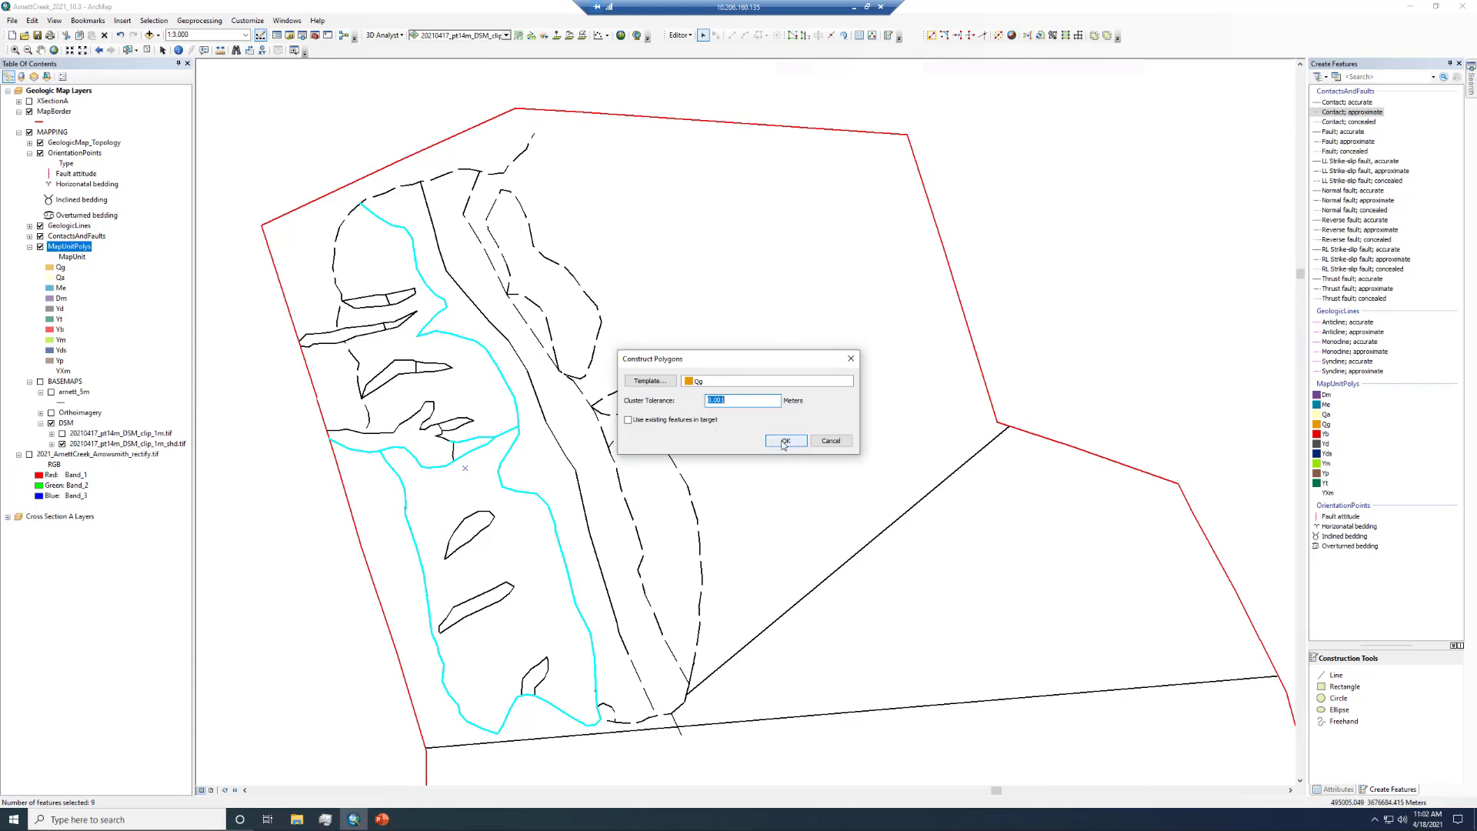
{"action": "left_click", "coordinate": [785, 442]}
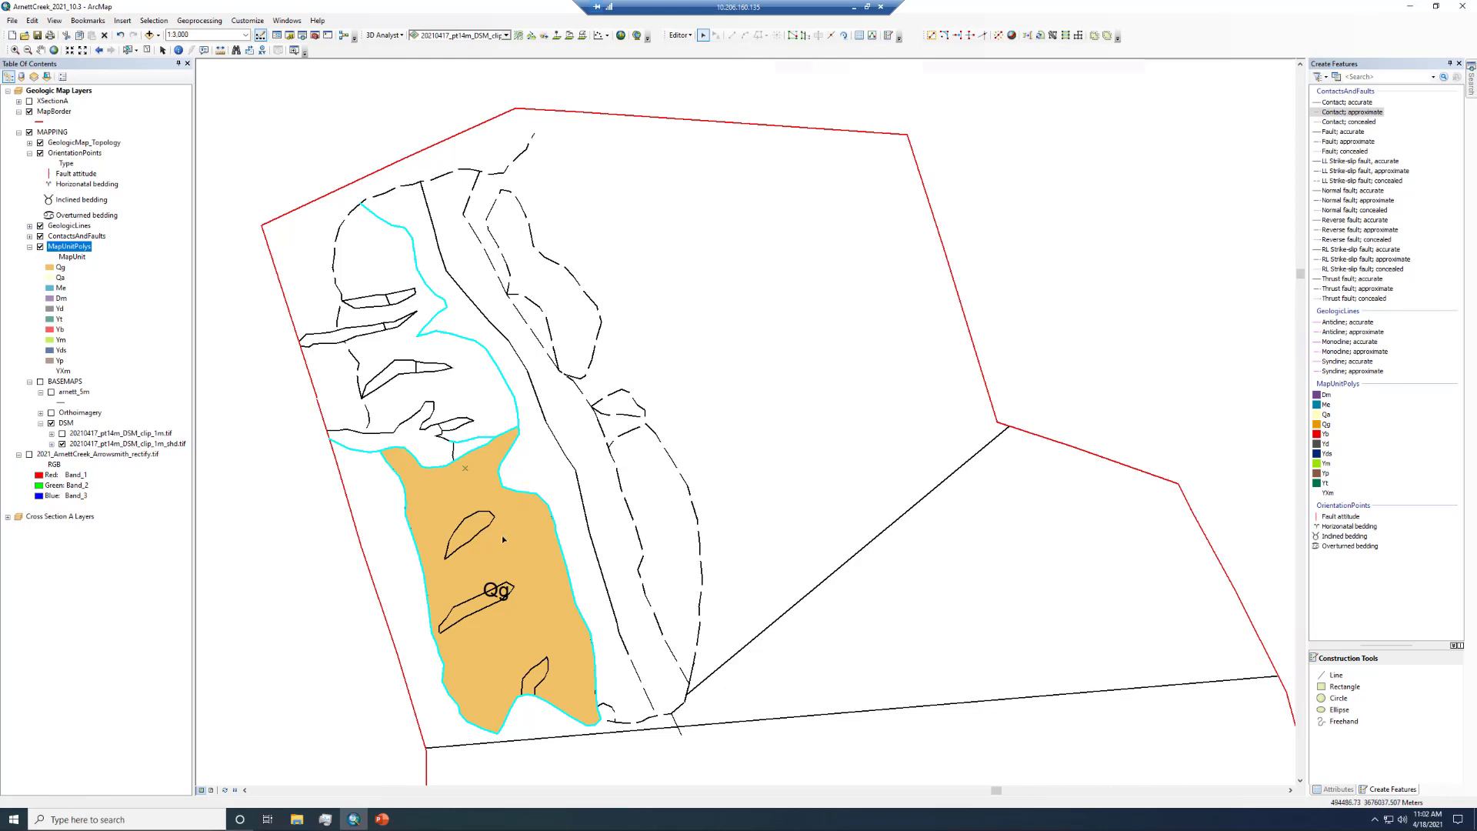
Construct a YXm polygon from the two contacts of the northernmost lens in the Qg area, adjusting the cluster tolerance so the outline closes
{"action": "left_click", "coordinate": [477, 536]}
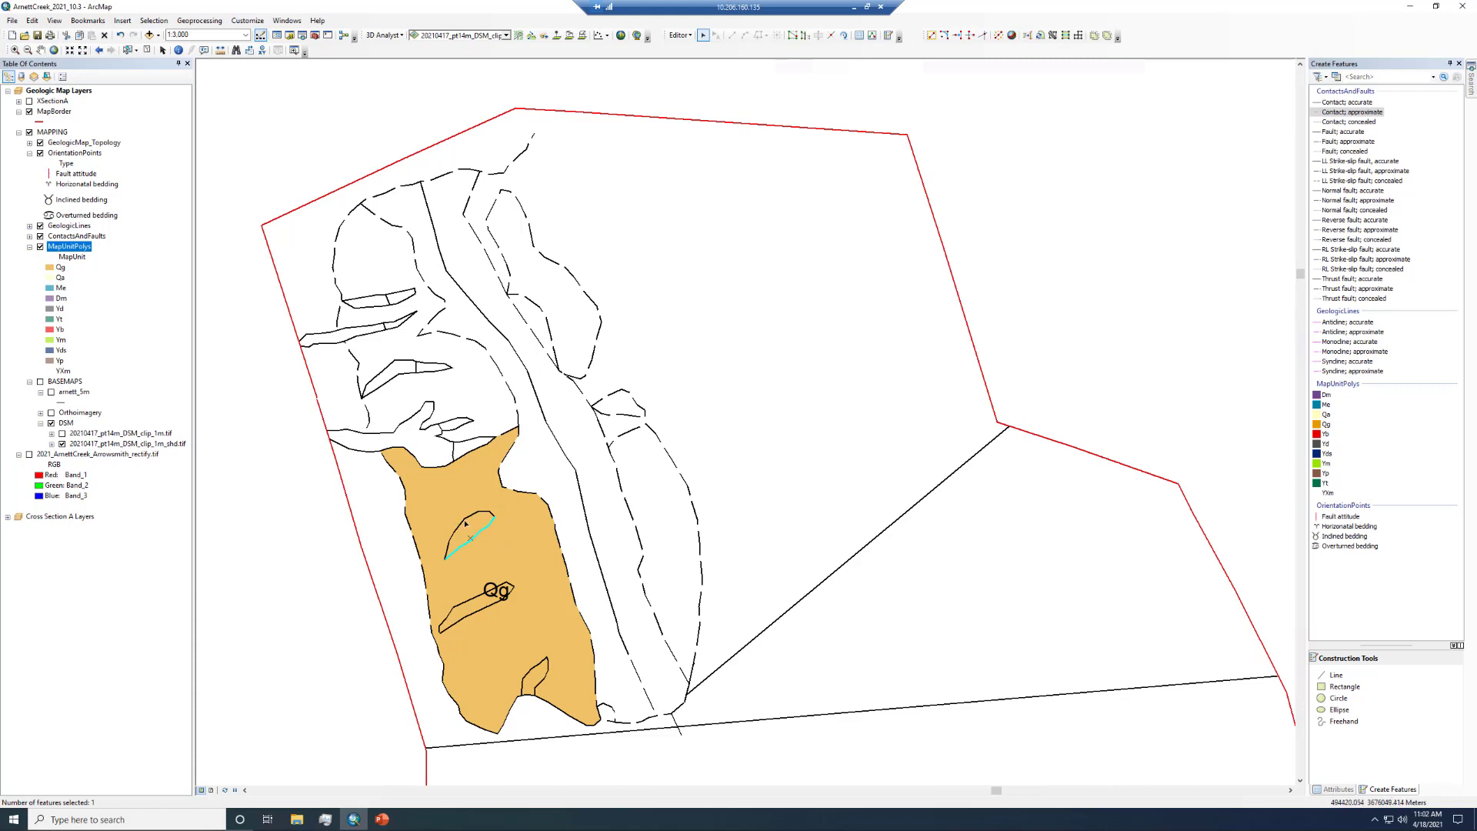
{"action": "left_click", "coordinate": [493, 521], "text": "shift"}
{"action": "left_click", "coordinate": [1052, 35]}
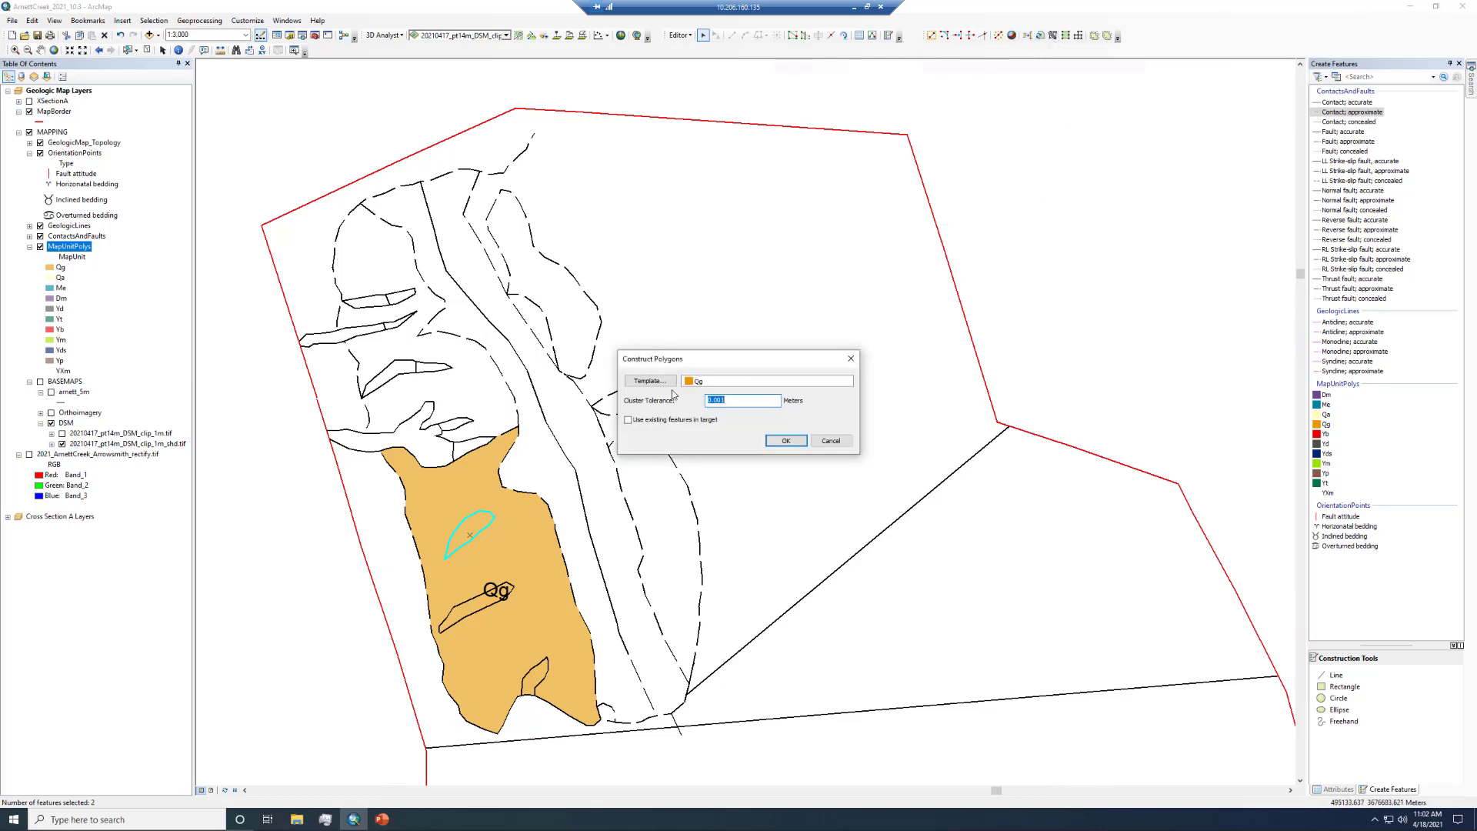
{"action": "left_click", "coordinate": [650, 381]}
{"action": "left_click", "coordinate": [644, 350]}
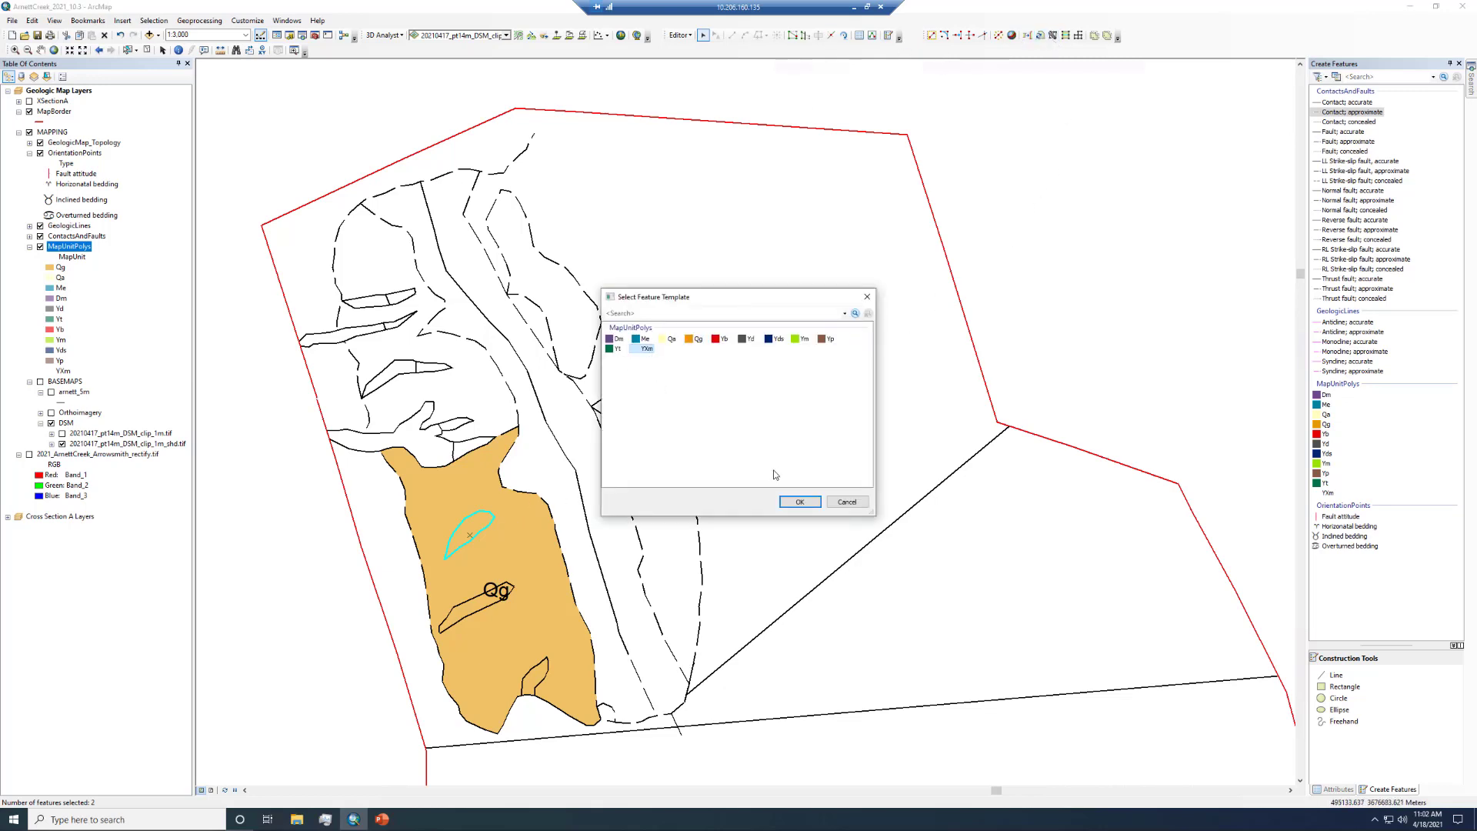
{"action": "left_click", "coordinate": [799, 503]}
{"action": "left_click", "coordinate": [787, 443]}
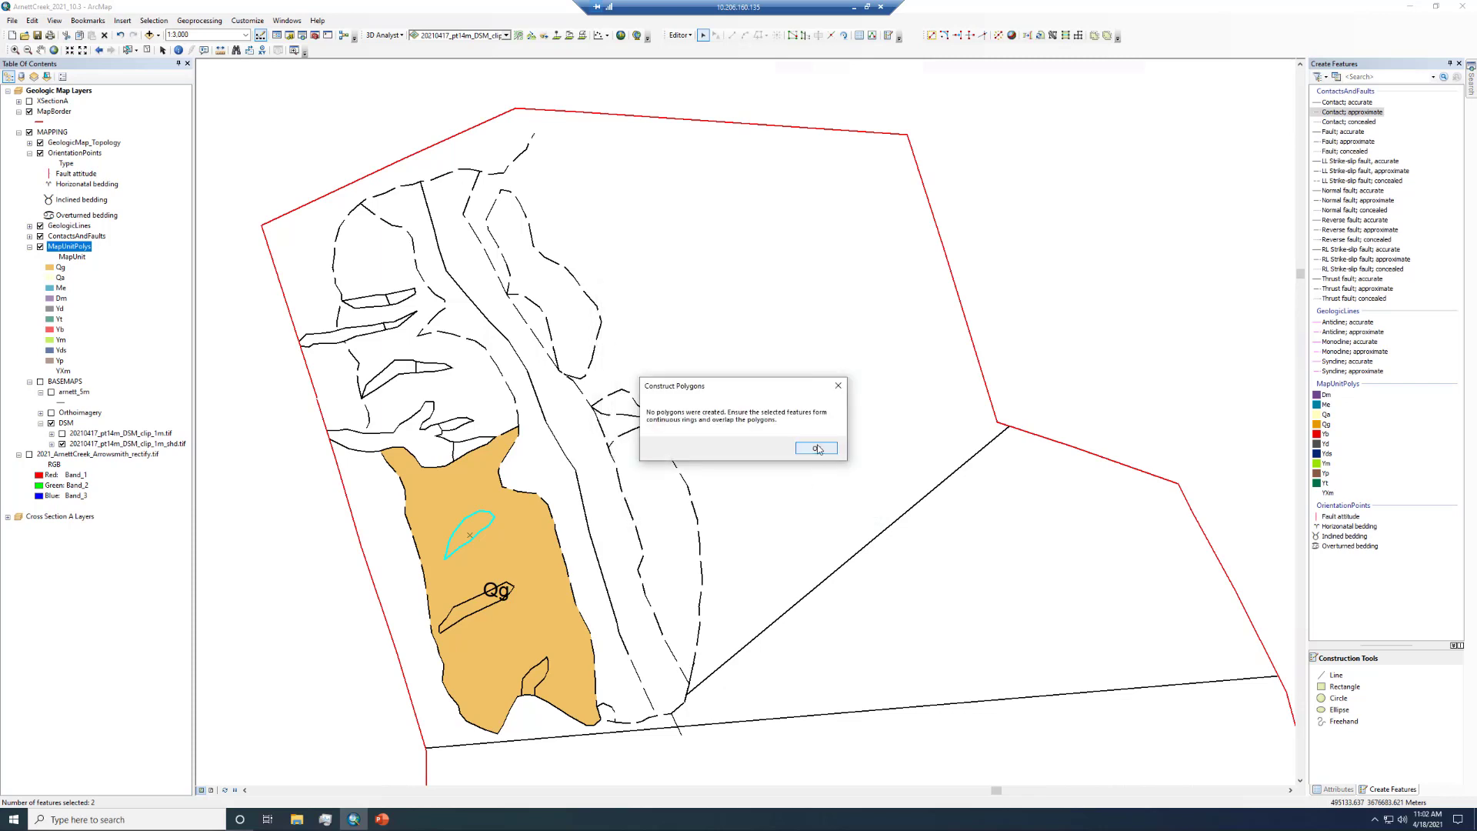
{"action": "left_click", "coordinate": [817, 449]}
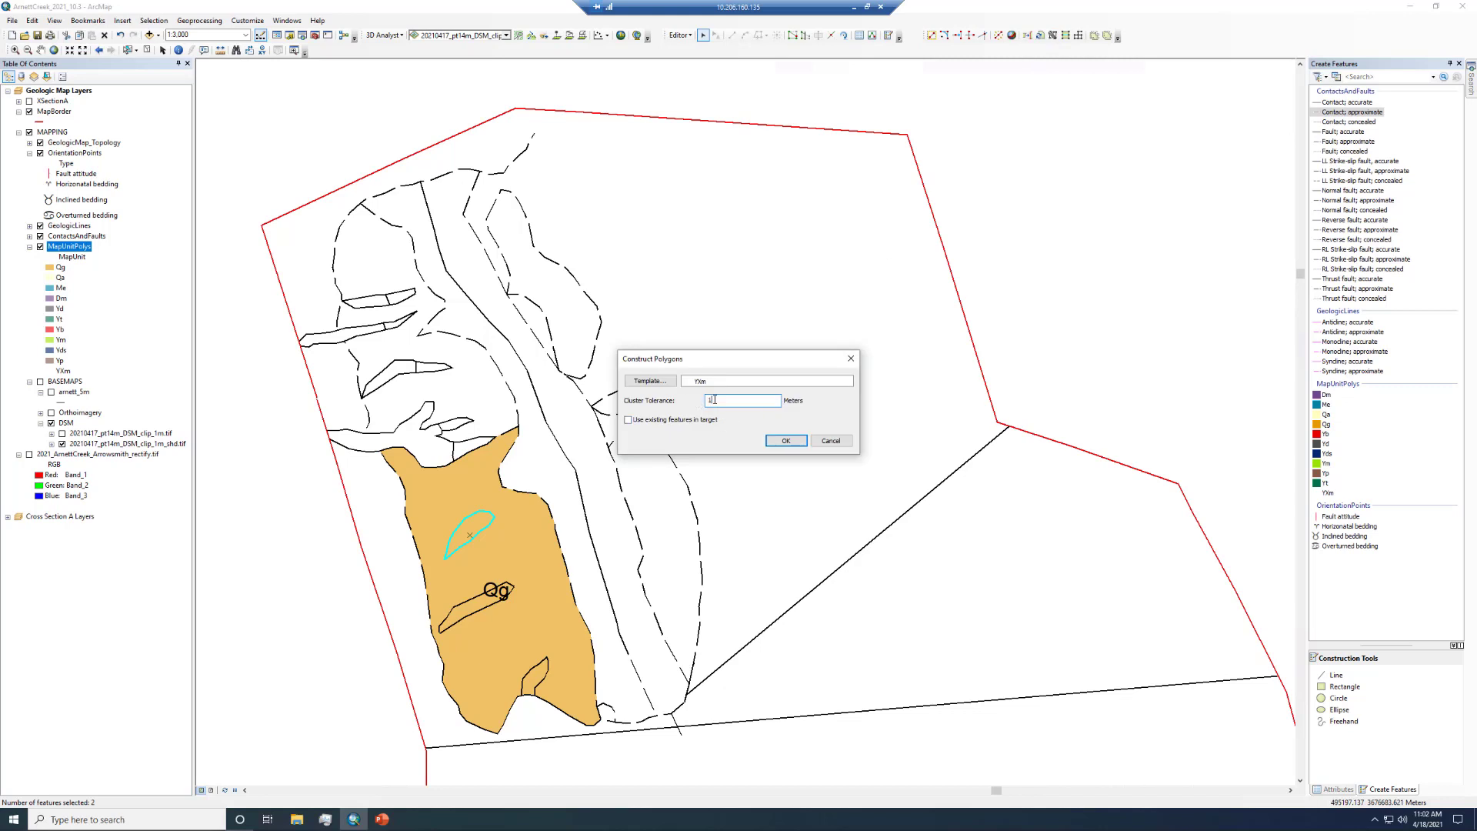
{"action": "left_click", "coordinate": [783, 441]}
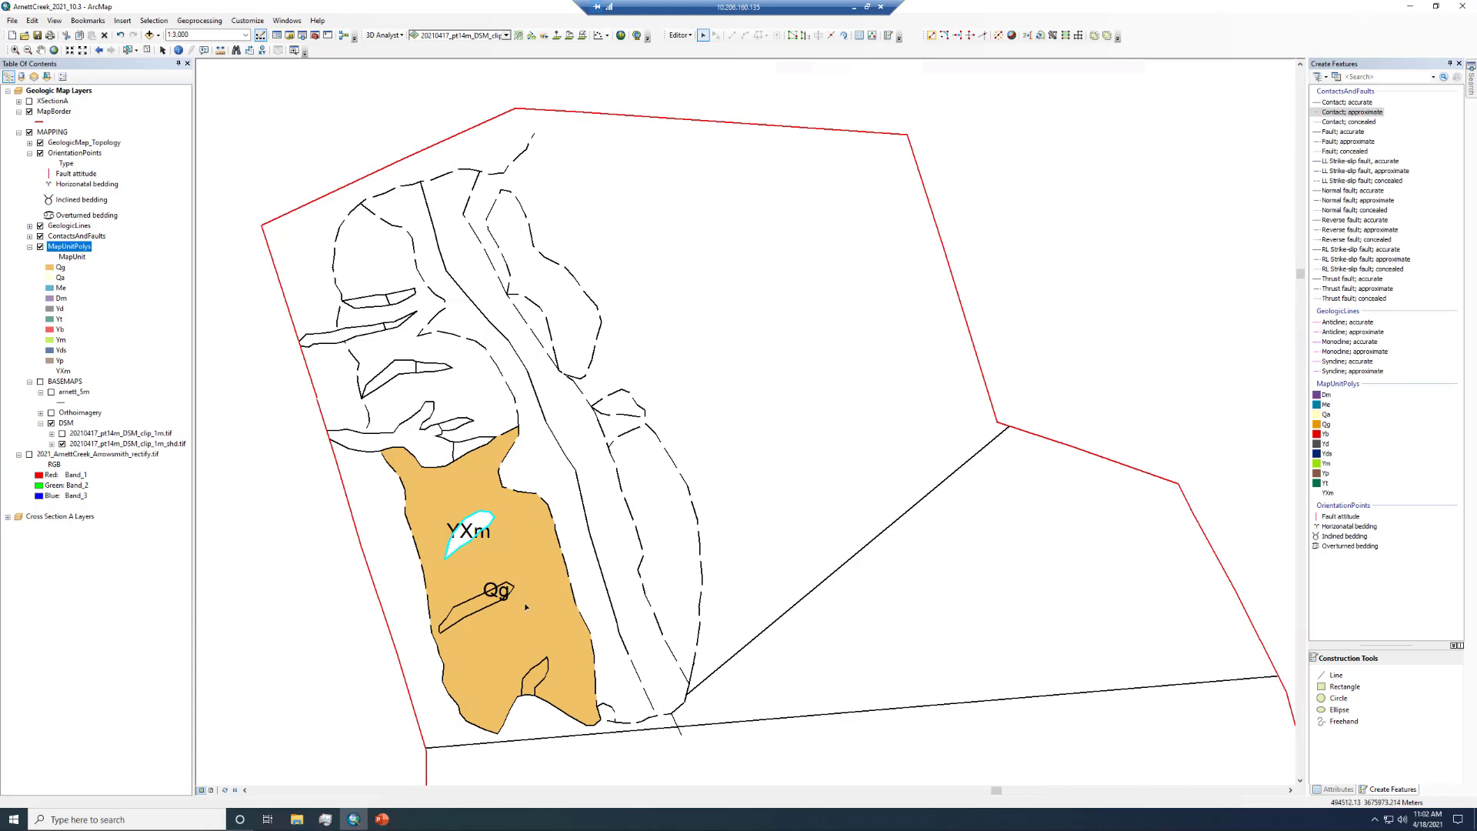
Construct YXm polygons from the contacts of the middle and southern lenses inside the Qg area
{"action": "left_click", "coordinate": [479, 611]}
{"action": "left_click", "coordinate": [1052, 35]}
{"action": "left_click", "coordinate": [817, 448]}
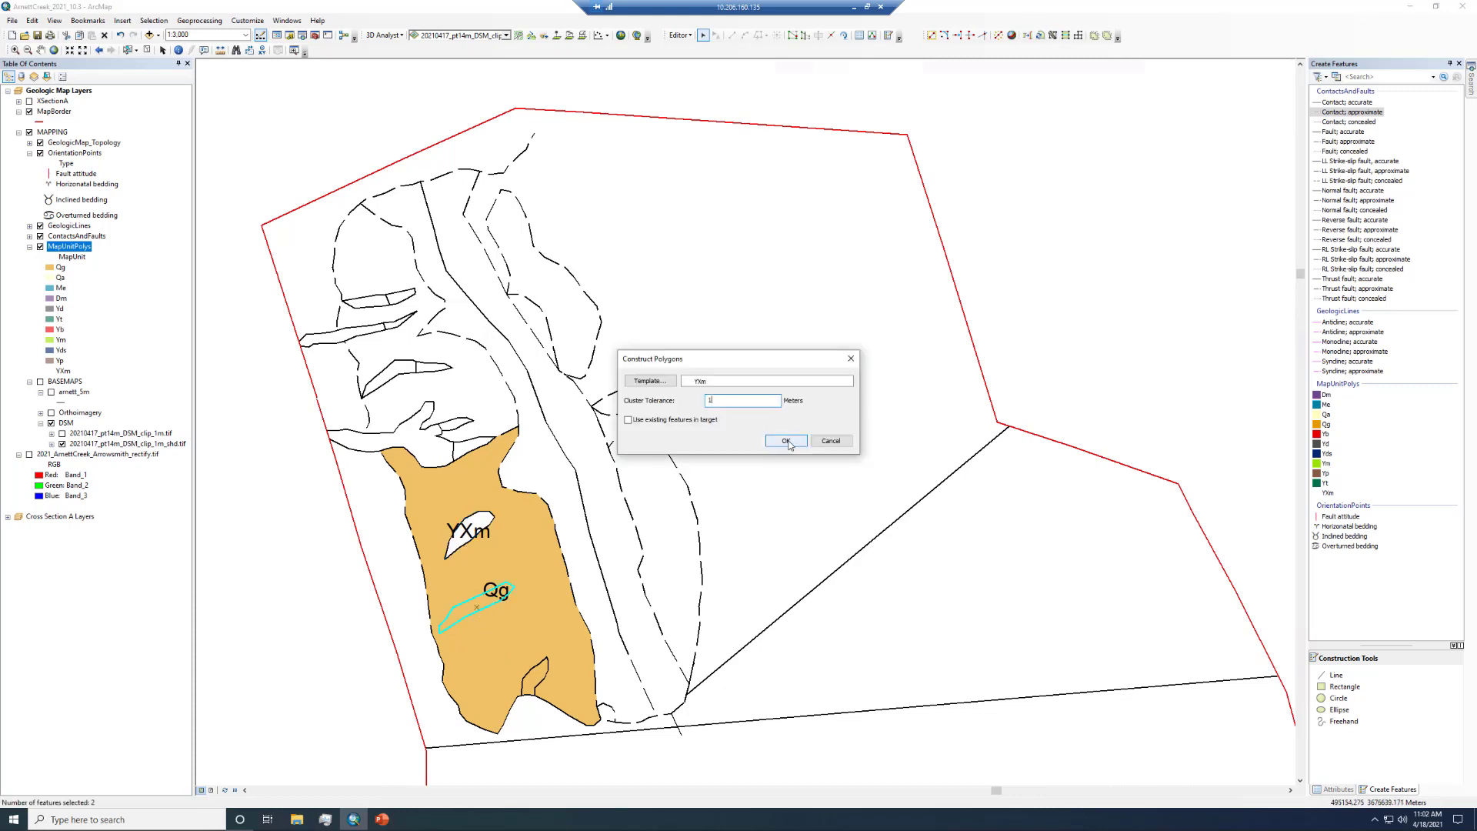
{"action": "left_click", "coordinate": [785, 441]}
{"action": "left_click", "coordinate": [547, 666]}
{"action": "left_click", "coordinate": [528, 696], "text": "shift"}
{"action": "left_click", "coordinate": [1052, 36]}
{"action": "left_click", "coordinate": [786, 443]}
Select the long southern boundary line and the contacts along the southern and western edges of the Qg body
{"action": "left_click", "coordinate": [631, 768]}
{"action": "left_click", "coordinate": [651, 729]}
{"action": "left_click", "coordinate": [673, 719], "text": "shift"}
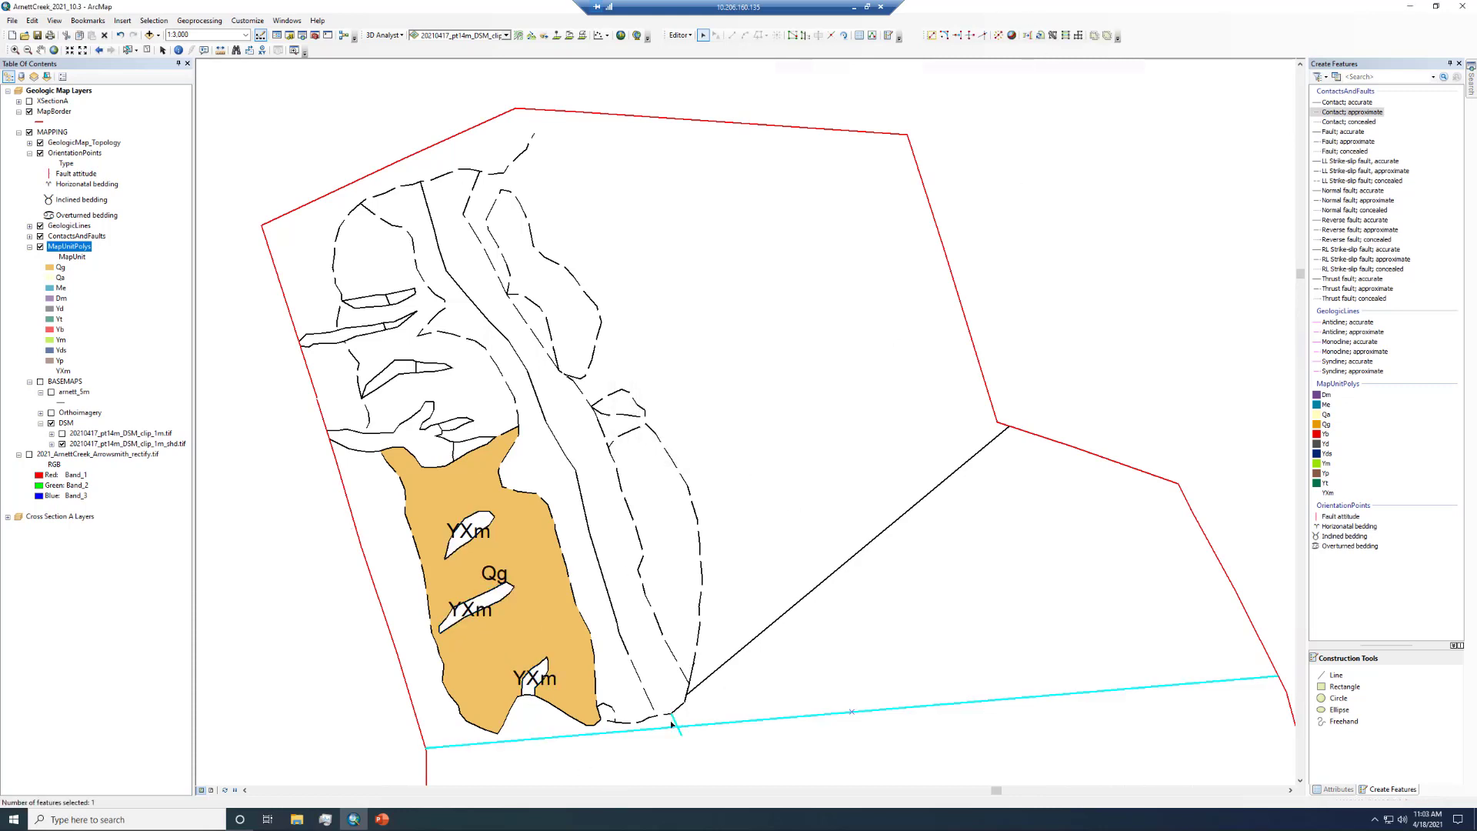
{"action": "left_click", "coordinate": [632, 722], "text": "shift"}
{"action": "left_click", "coordinate": [567, 714], "text": "shift"}
{"action": "left_click", "coordinate": [529, 695], "text": "shift"}
{"action": "left_click", "coordinate": [509, 713], "text": "shift"}
{"action": "left_click", "coordinate": [425, 586], "text": "shift"}
{"action": "left_click", "coordinate": [354, 449], "text": "shift"}
Make MapBorder the only selectable layer, add the western border to the selection, and try to construct a Qa polygon
{"action": "right_click", "coordinate": [53, 112]}
{"action": "left_click", "coordinate": [269, 297]}
{"action": "left_click", "coordinate": [365, 557], "text": "shift"}
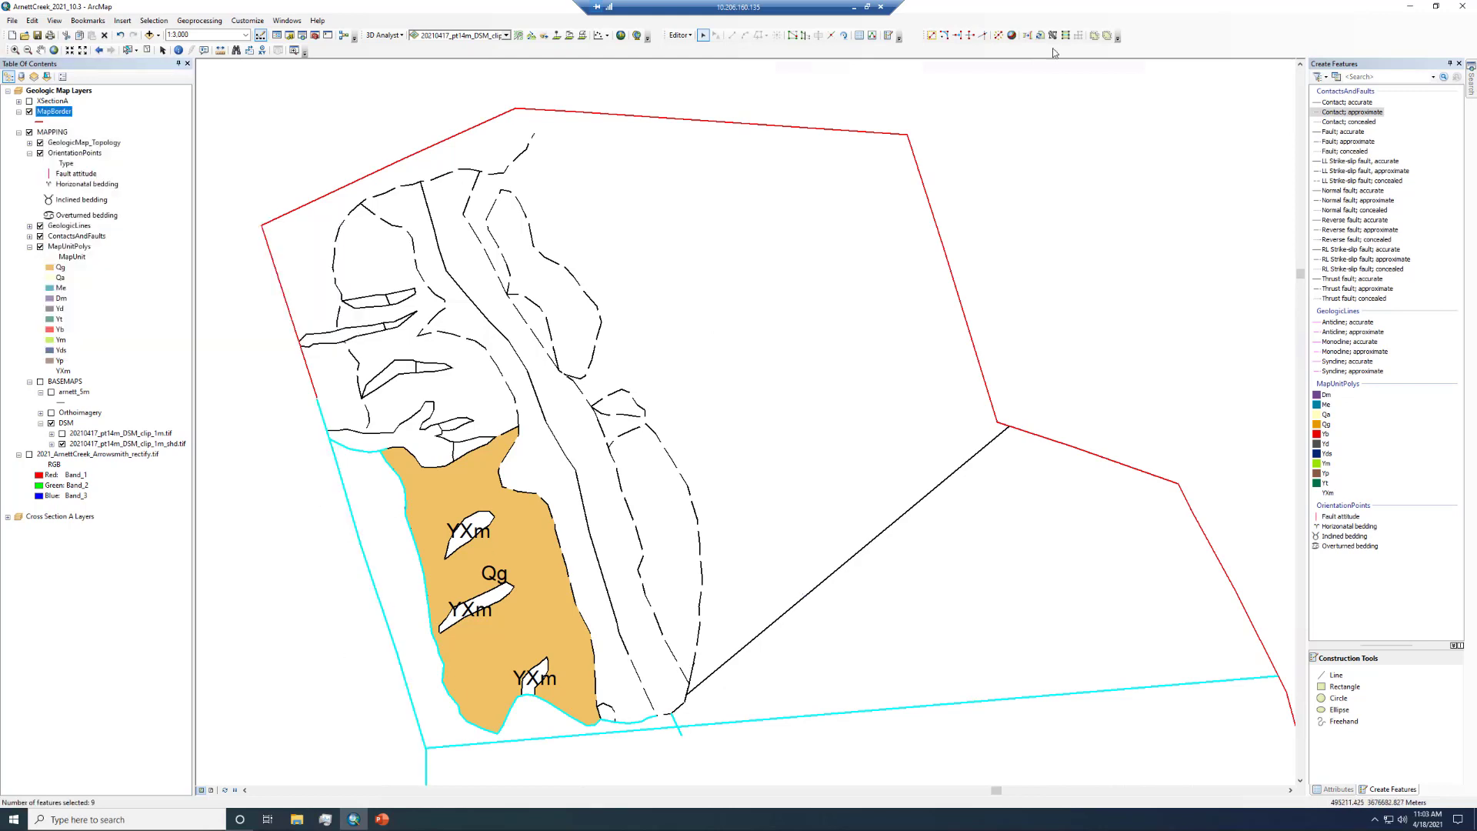
{"action": "left_click", "coordinate": [1052, 36]}
{"action": "left_click", "coordinate": [650, 381]}
{"action": "left_click", "coordinate": [797, 445]}
Make ContactsAndFaults the only selectable layer, add the curved contact at the strip's southeastern end, and construct the Qa polygon
{"action": "right_click", "coordinate": [62, 236]}
{"action": "left_click", "coordinate": [290, 379]}
{"action": "left_click", "coordinate": [684, 689], "text": "shift"}
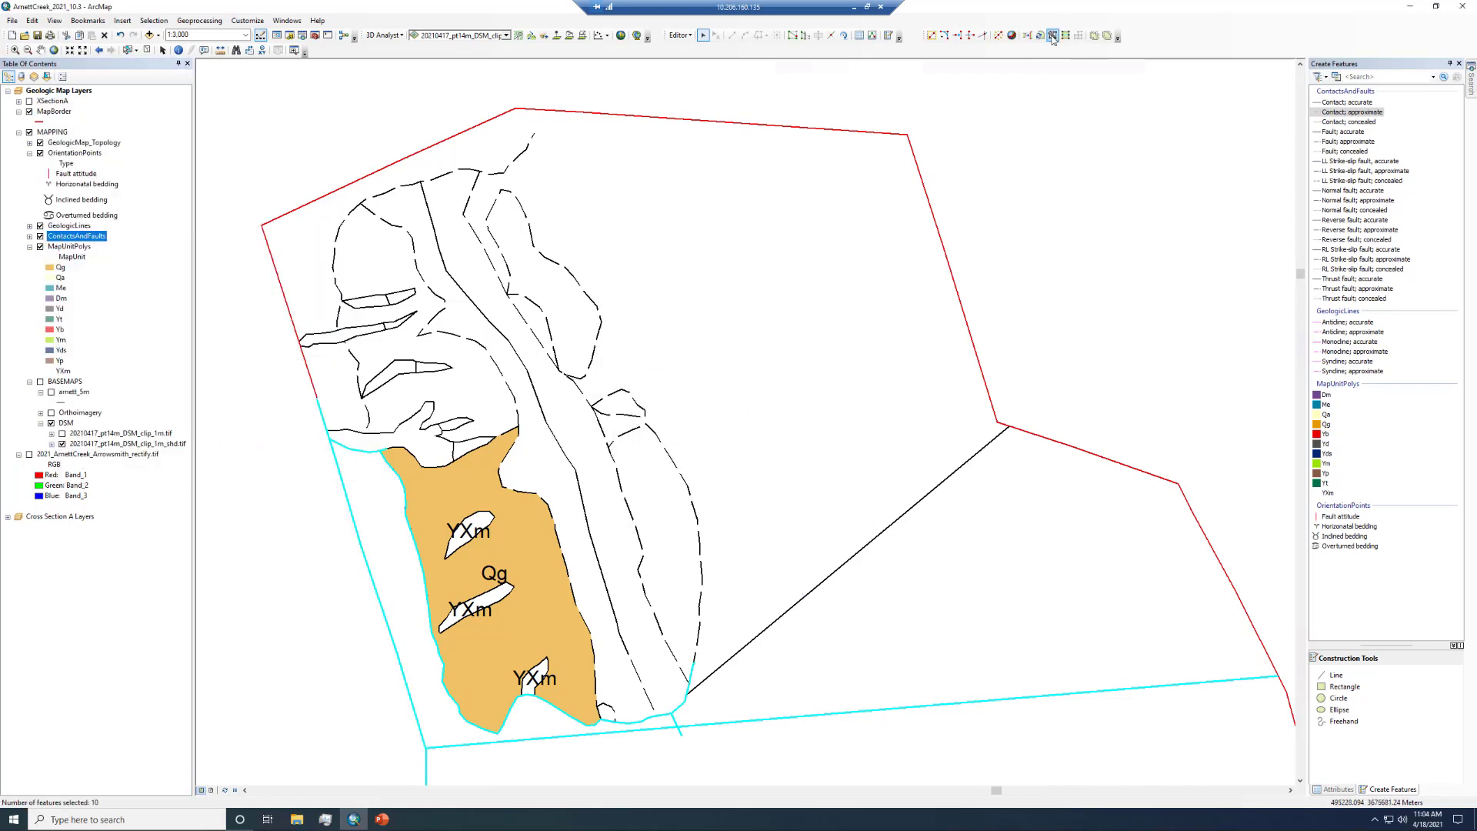
{"action": "left_click", "coordinate": [1052, 35]}
{"action": "left_click", "coordinate": [797, 445]}
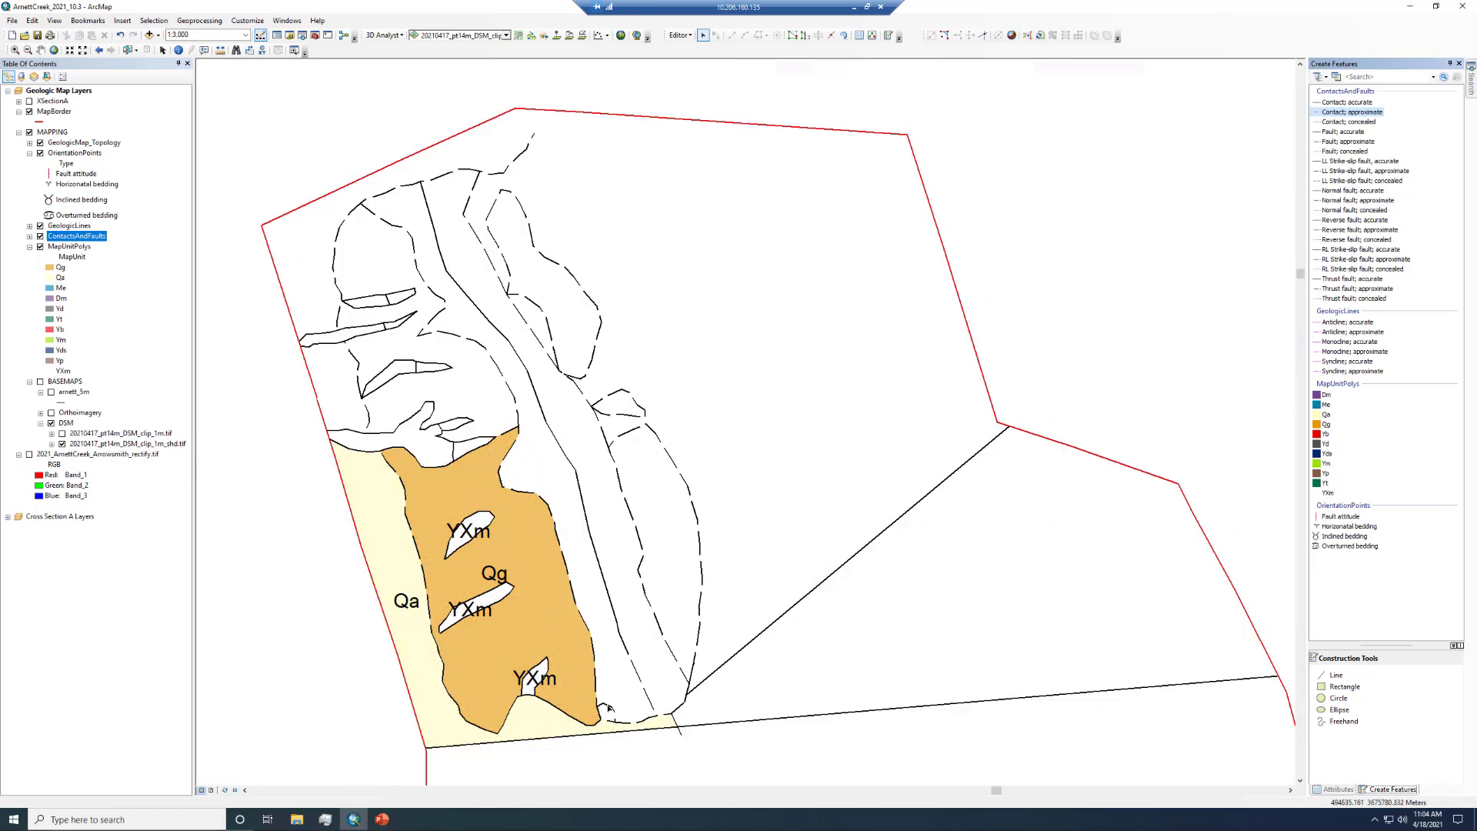
Construct a YXm polygon from the contacts around the small patch at the Qg body's southeastern tip, and clear the selection
{"action": "left_click", "coordinate": [573, 585]}
{"action": "left_click", "coordinate": [538, 751]}
{"action": "left_click", "coordinate": [623, 715]}
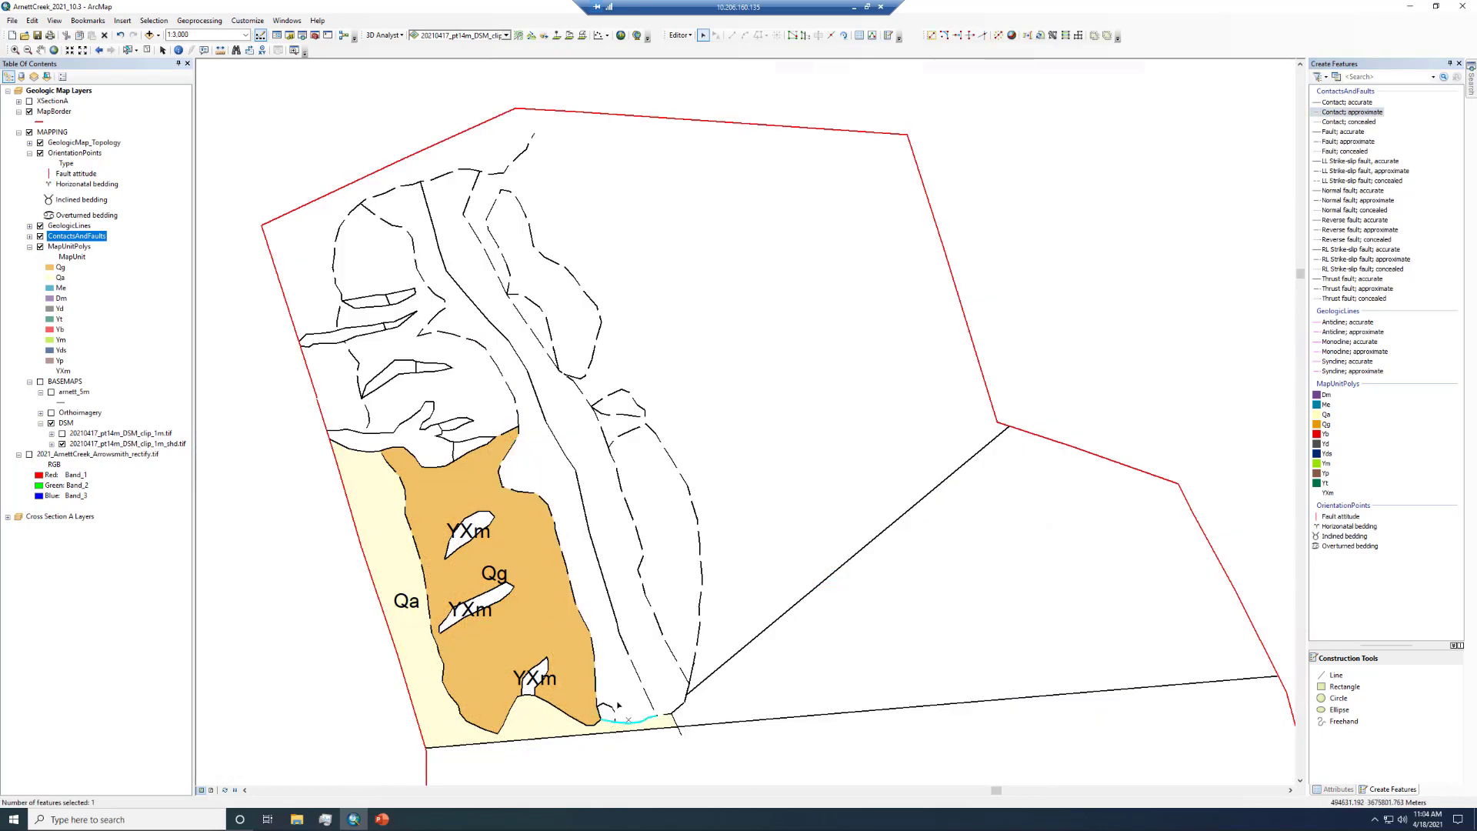
{"action": "left_click", "coordinate": [577, 584], "text": "shift"}
{"action": "left_click", "coordinate": [1053, 35]}
{"action": "left_click", "coordinate": [797, 445]}
{"action": "left_click", "coordinate": [638, 719]}
{"action": "left_click", "coordinate": [608, 584], "text": "shift"}
{"action": "left_click", "coordinate": [647, 531]}
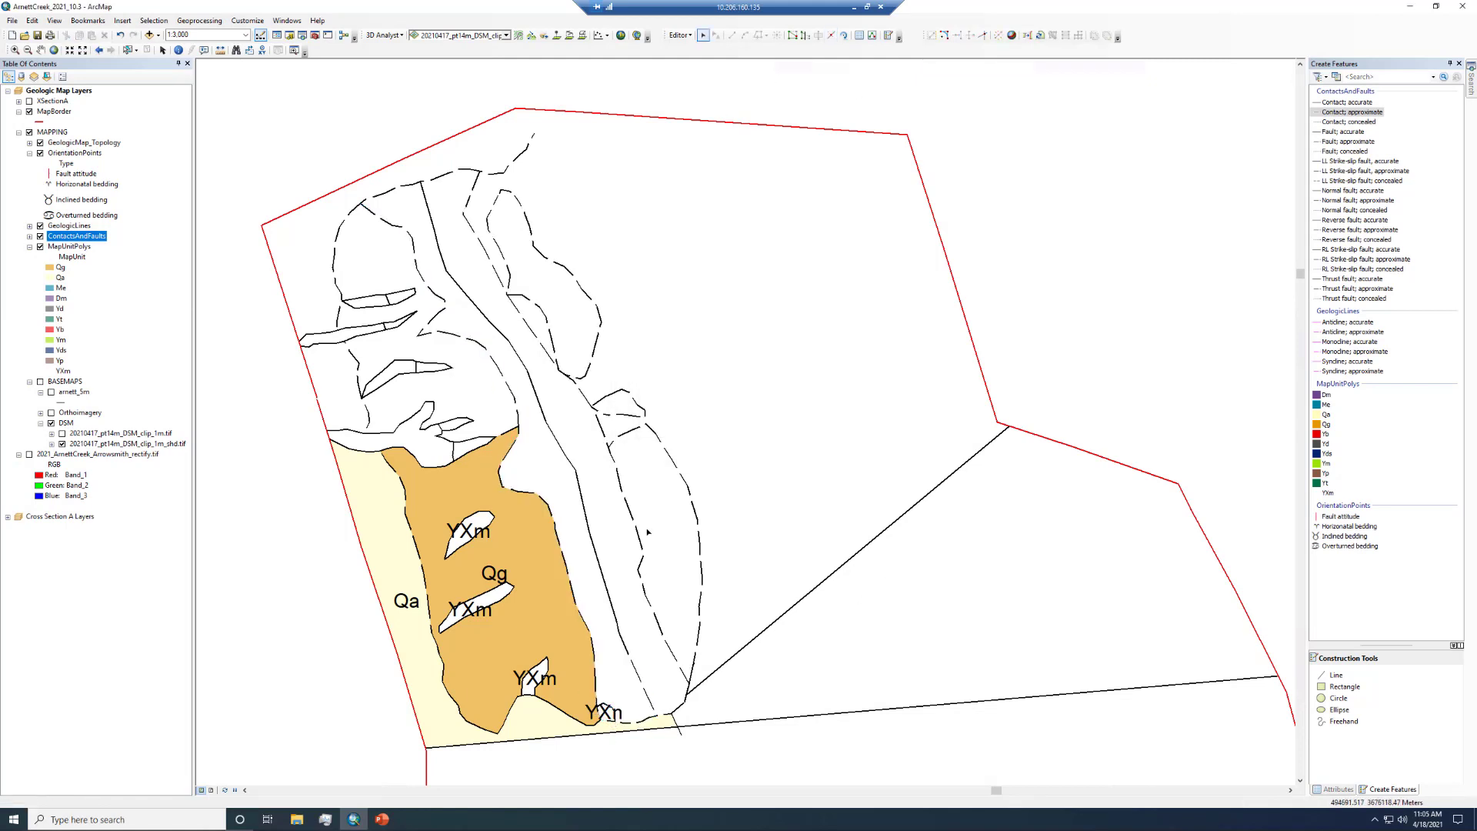
Select the contacts enclosing the long band east of the Qg area and construct a Yds polygon from them
{"action": "left_click", "coordinate": [573, 585], "text": "shift"}
{"action": "left_click", "coordinate": [629, 719], "text": "shift"}
{"action": "left_click", "coordinate": [393, 191], "text": "shift"}
{"action": "left_click", "coordinate": [538, 384], "text": "shift"}
{"action": "left_click", "coordinate": [639, 677], "text": "shift"}
{"action": "left_click", "coordinate": [1052, 36]}
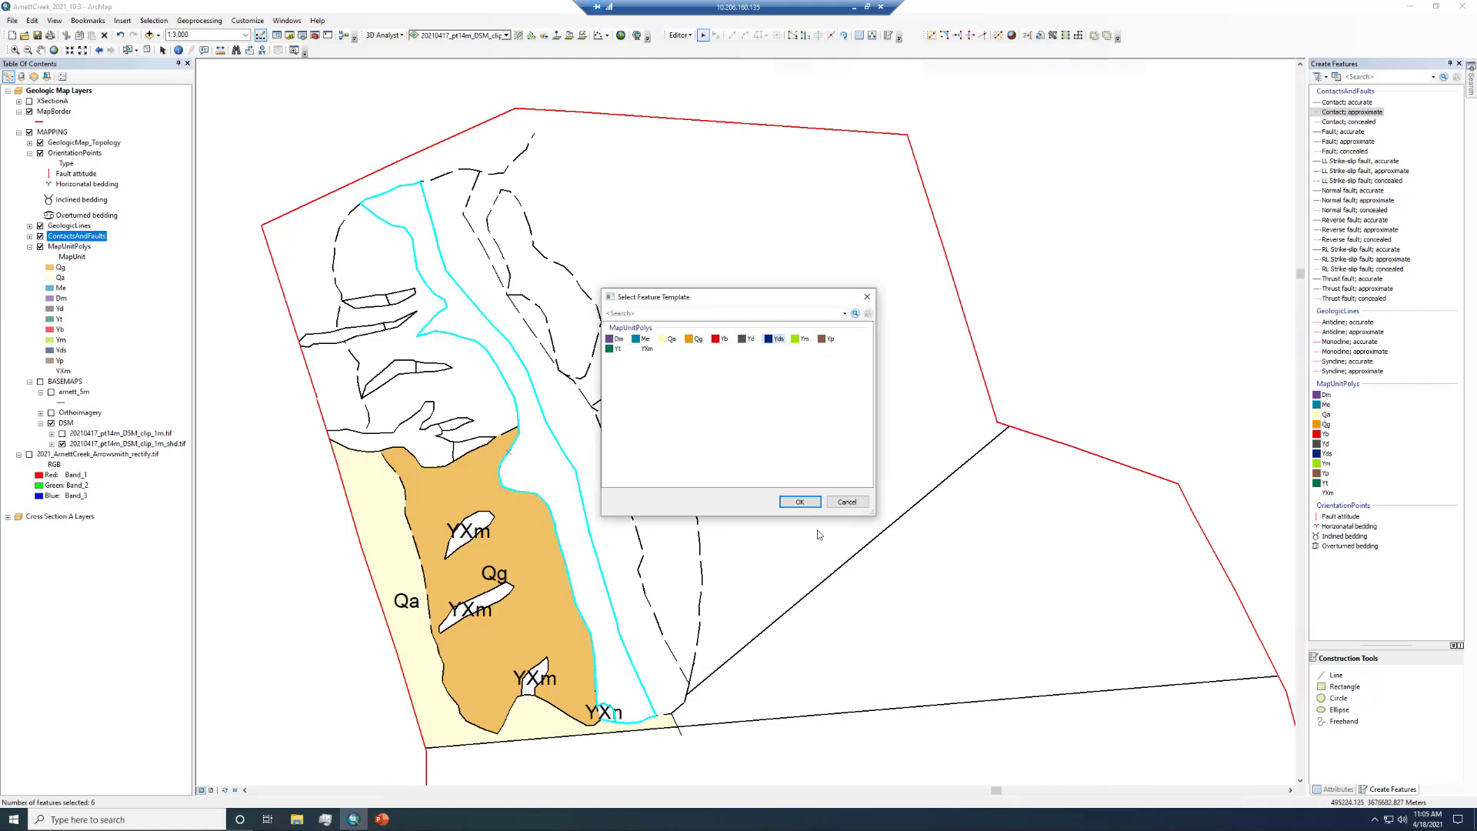
{"action": "left_click", "coordinate": [799, 502]}
Construct a Qa polygon for the small area north of the branching body, using its contacts and the western MapBorder line
{"action": "left_click", "coordinate": [335, 385]}
{"action": "right_click", "coordinate": [45, 112]}
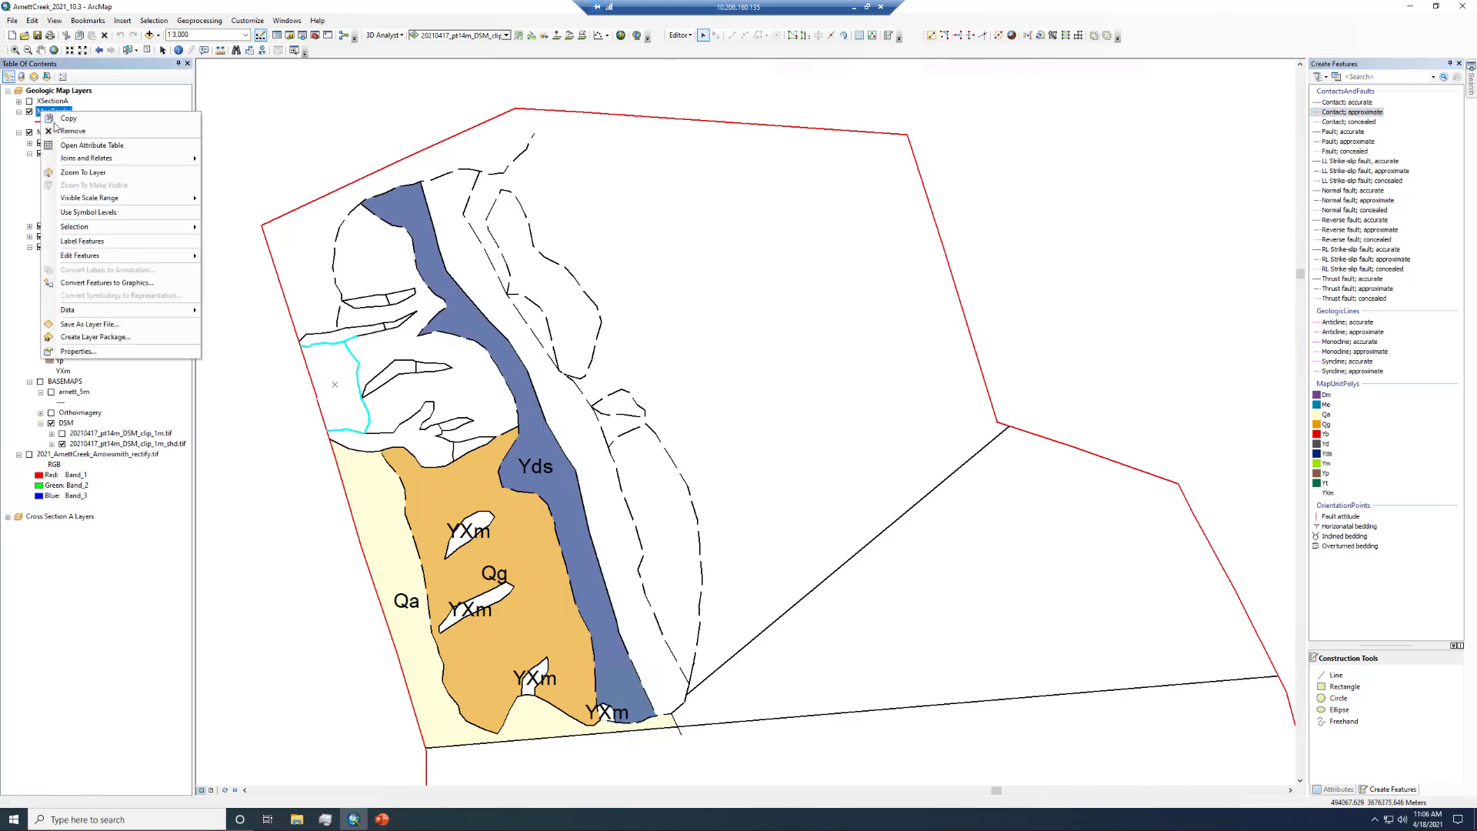
{"action": "left_click", "coordinate": [246, 266]}
{"action": "left_click", "coordinate": [1052, 35]}
{"action": "left_click", "coordinate": [800, 502]}
{"action": "left_click", "coordinate": [808, 478]}
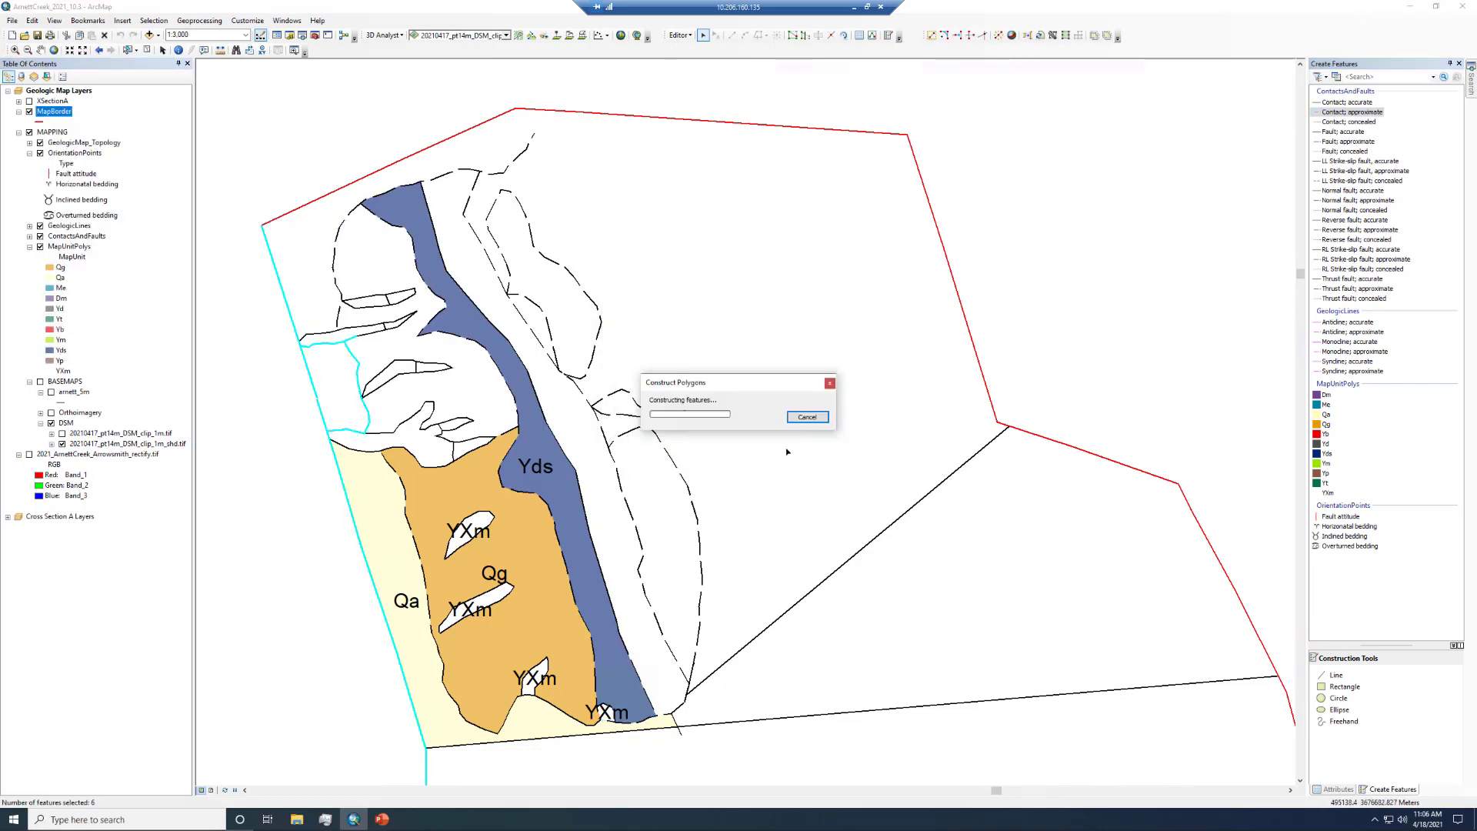
Make ContactsAndFaults the only selectable layer and construct Qg polygons from the contacts around the northern area between Qa and the Yds band
{"action": "right_click", "coordinate": [76, 235]}
{"action": "left_click", "coordinate": [100, 353]}
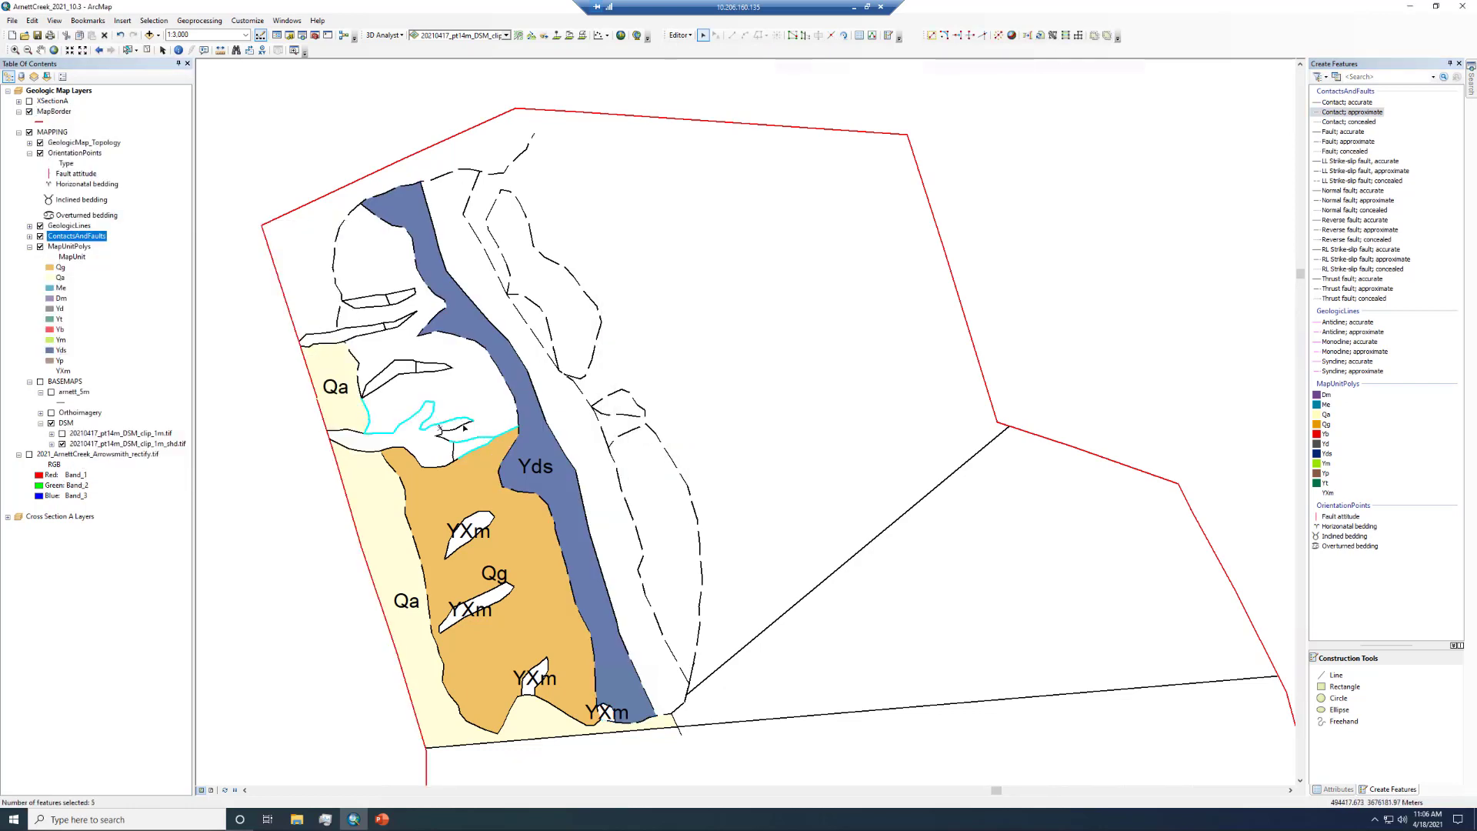
{"action": "left_click", "coordinate": [1052, 35]}
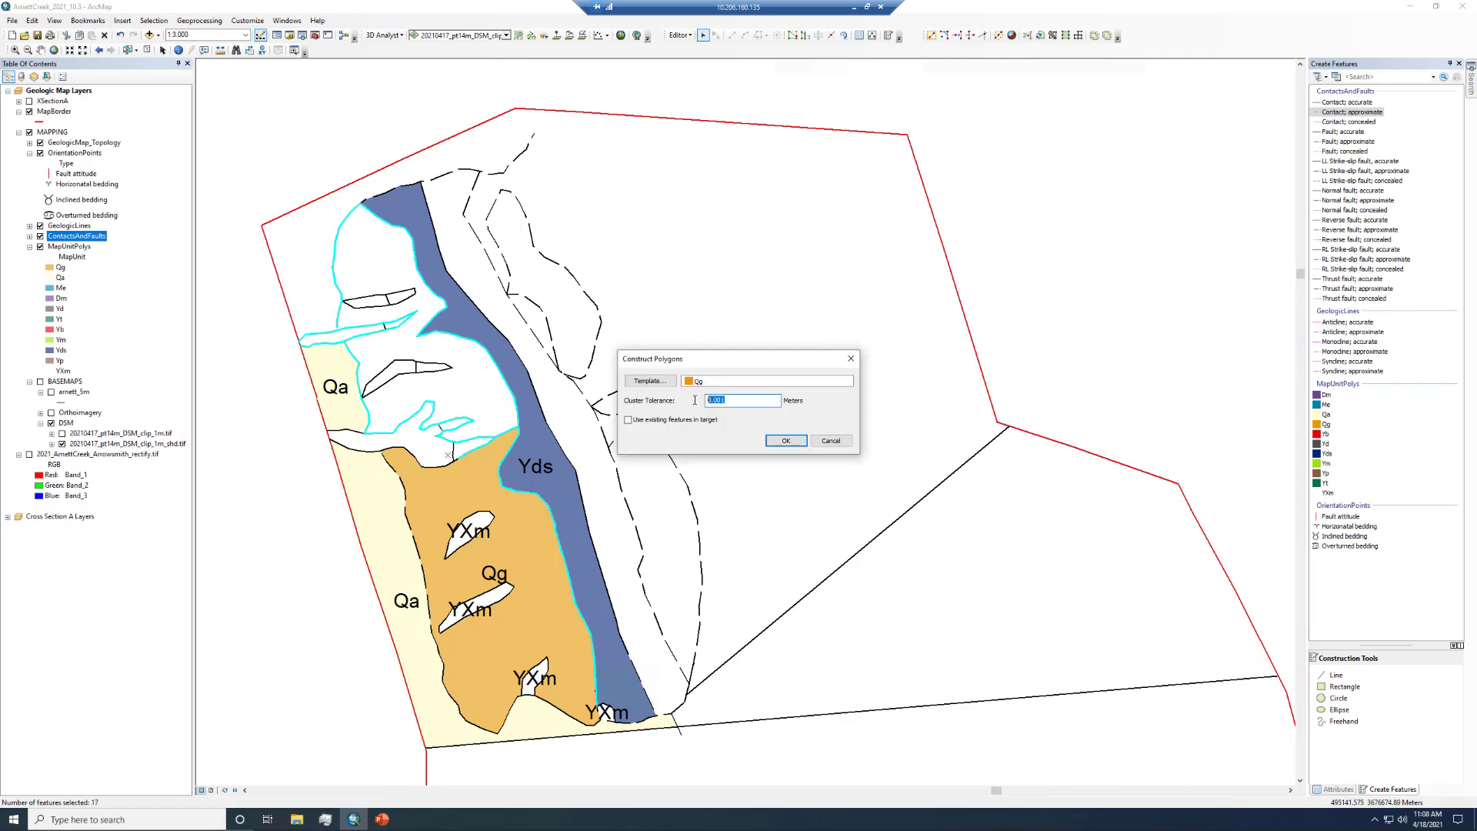
{"action": "left_click", "coordinate": [786, 440]}
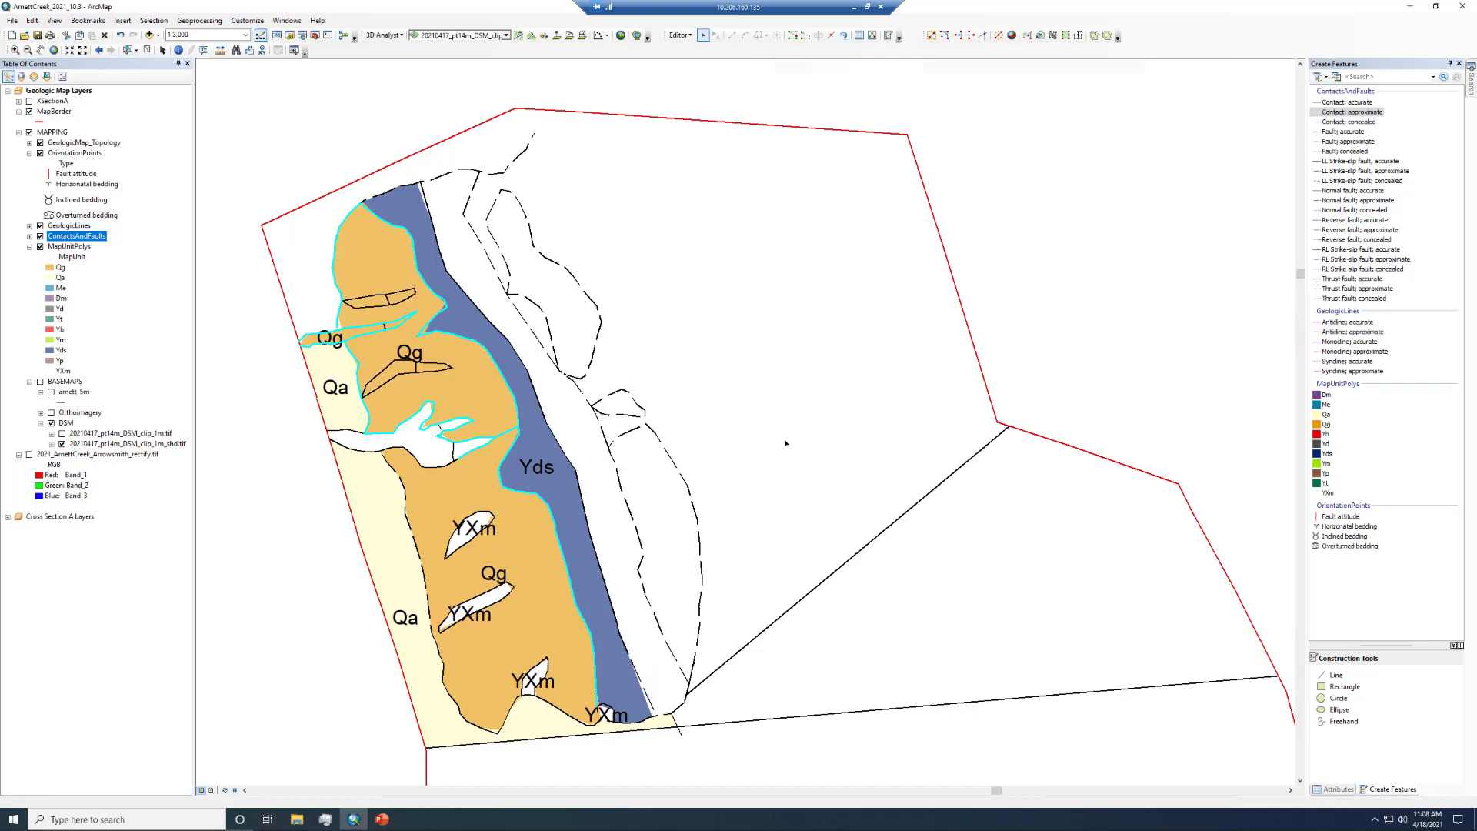
{"action": "left_click", "coordinate": [785, 435]}
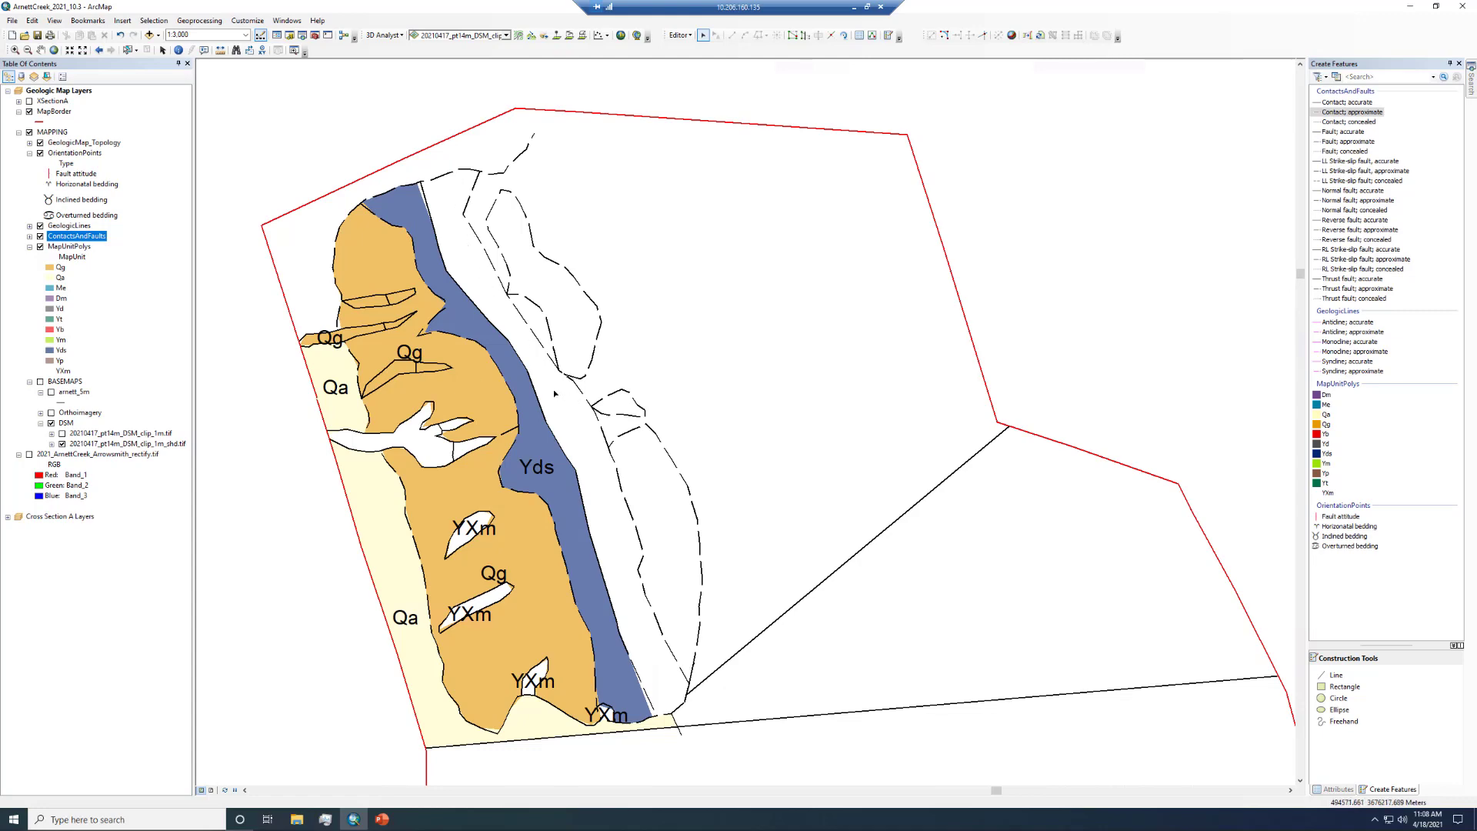
Compare the new polygons with the scanned geologic map, and hide the scan again
{"action": "left_click", "coordinate": [30, 455]}
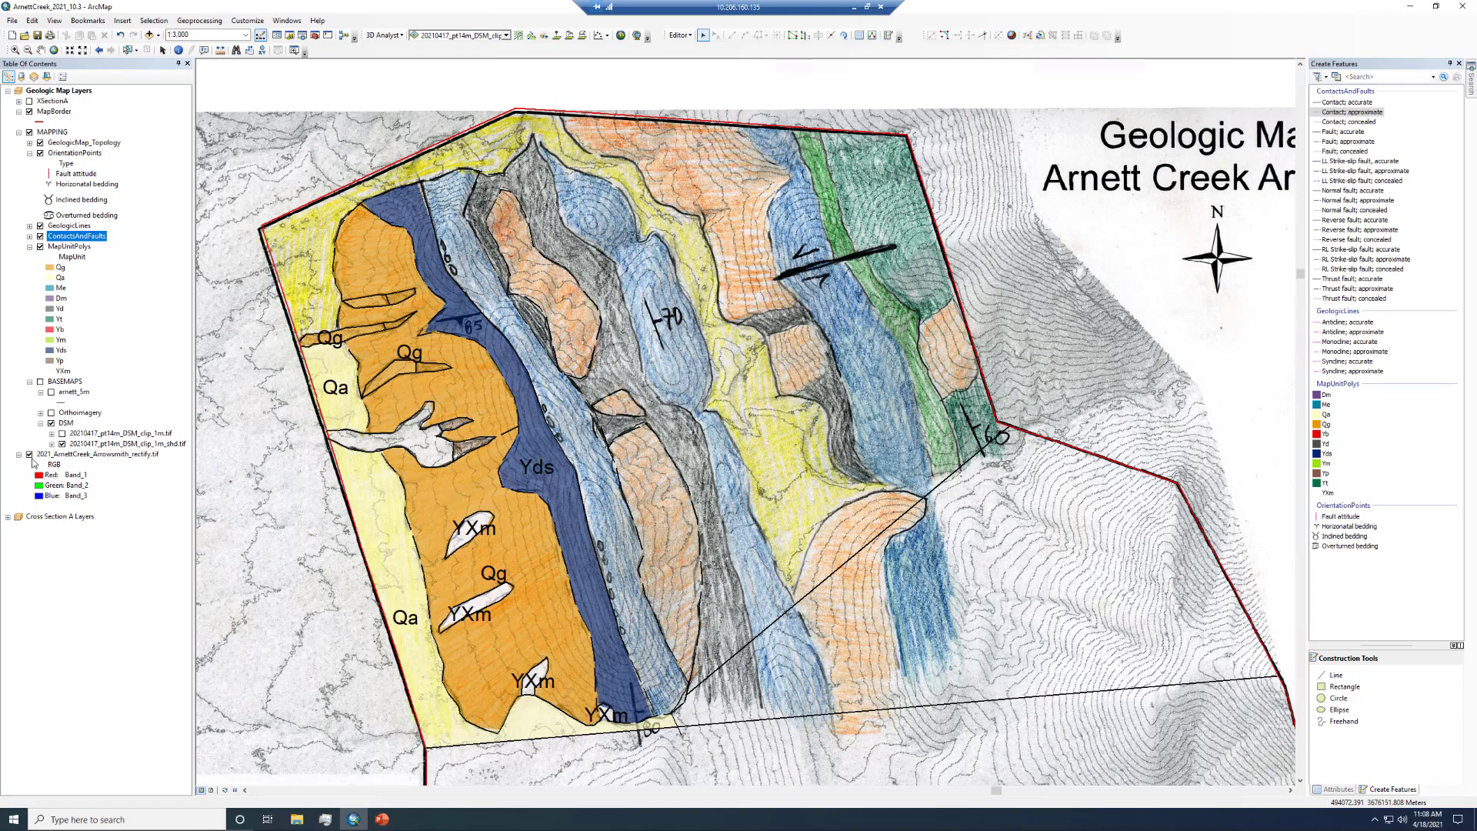
{"action": "left_click", "coordinate": [30, 456]}
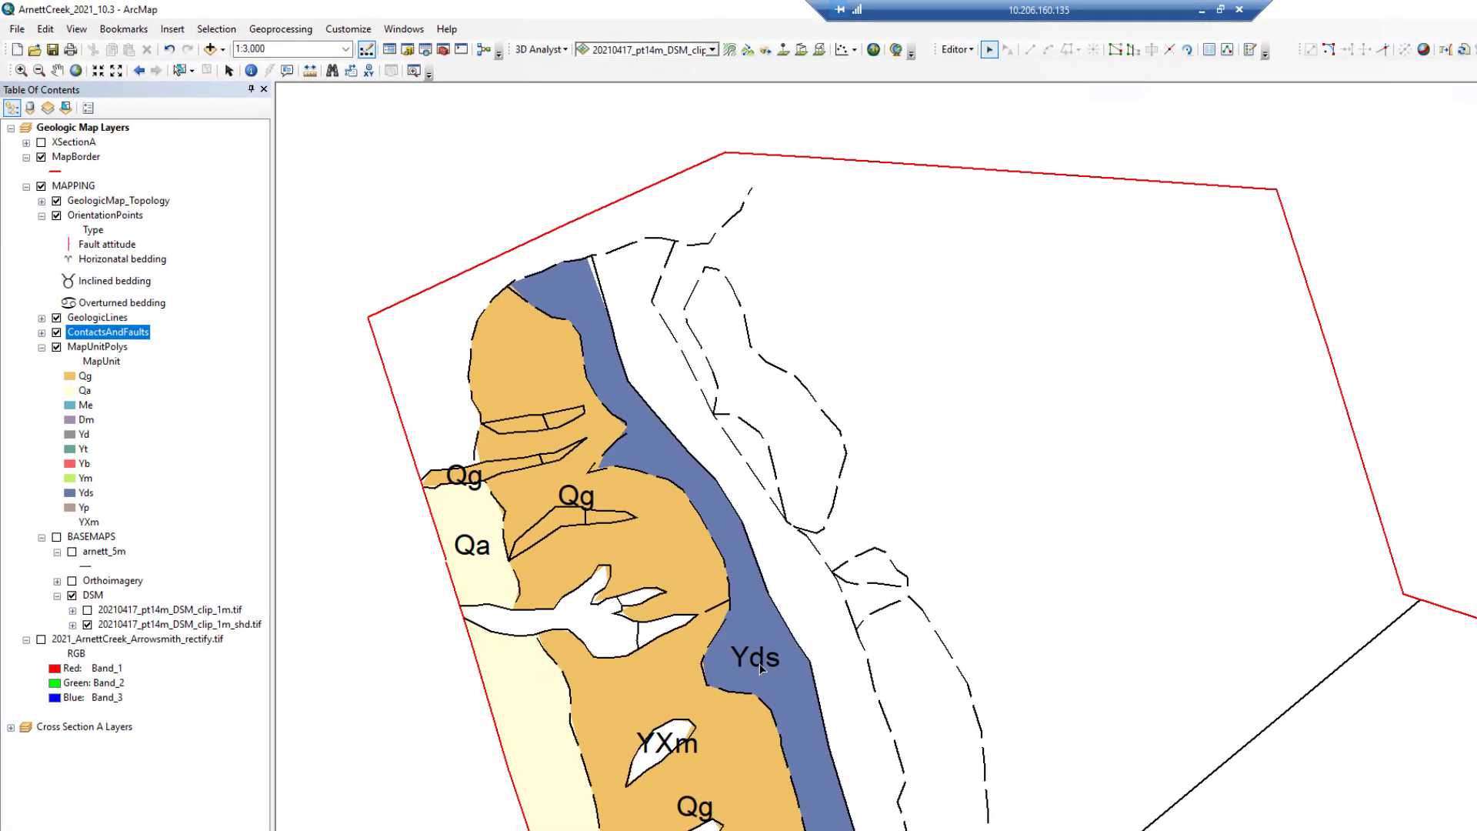
{"action": "right_click", "coordinate": [540, 472]}
{"action": "key", "text": "Escape"}
Open the MapUnitPolys attribute table and set the MapUnit of the Yds band polygon to Yp
{"action": "left_click", "coordinate": [86, 349]}
{"action": "right_click", "coordinate": [86, 352]}
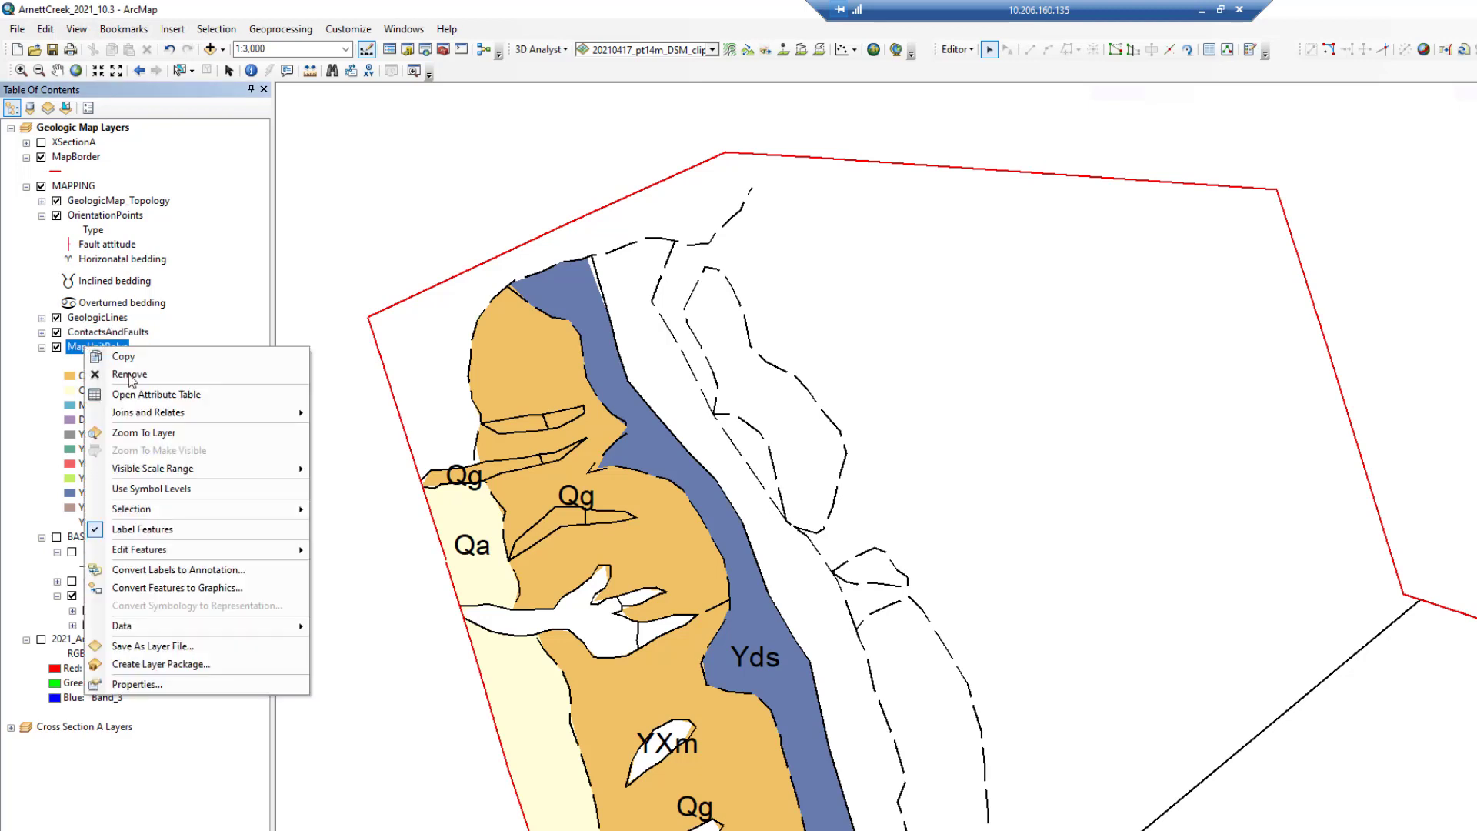
{"action": "left_click", "coordinate": [175, 395]}
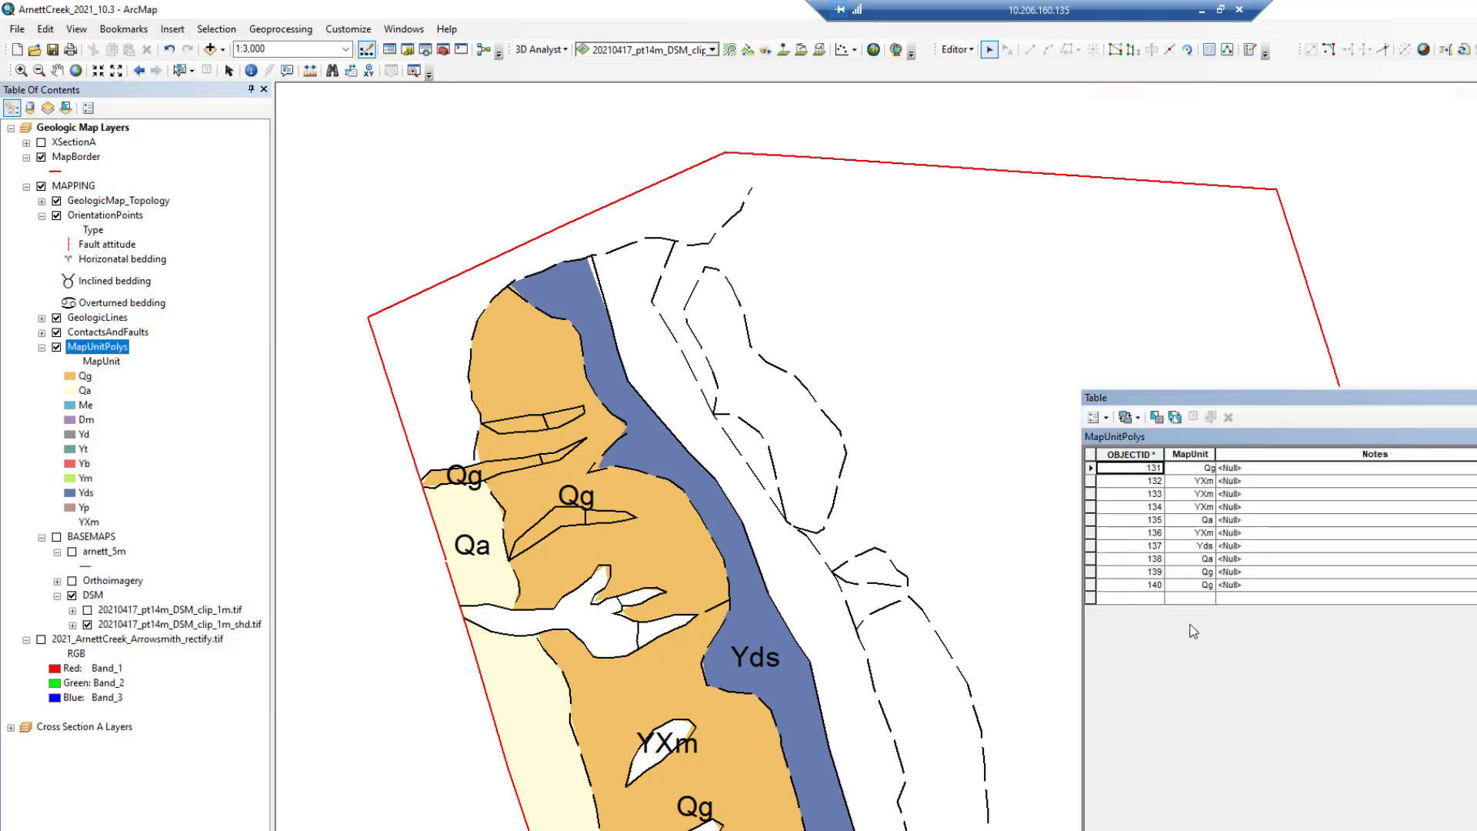
{"action": "double_click", "coordinate": [1185, 547]}
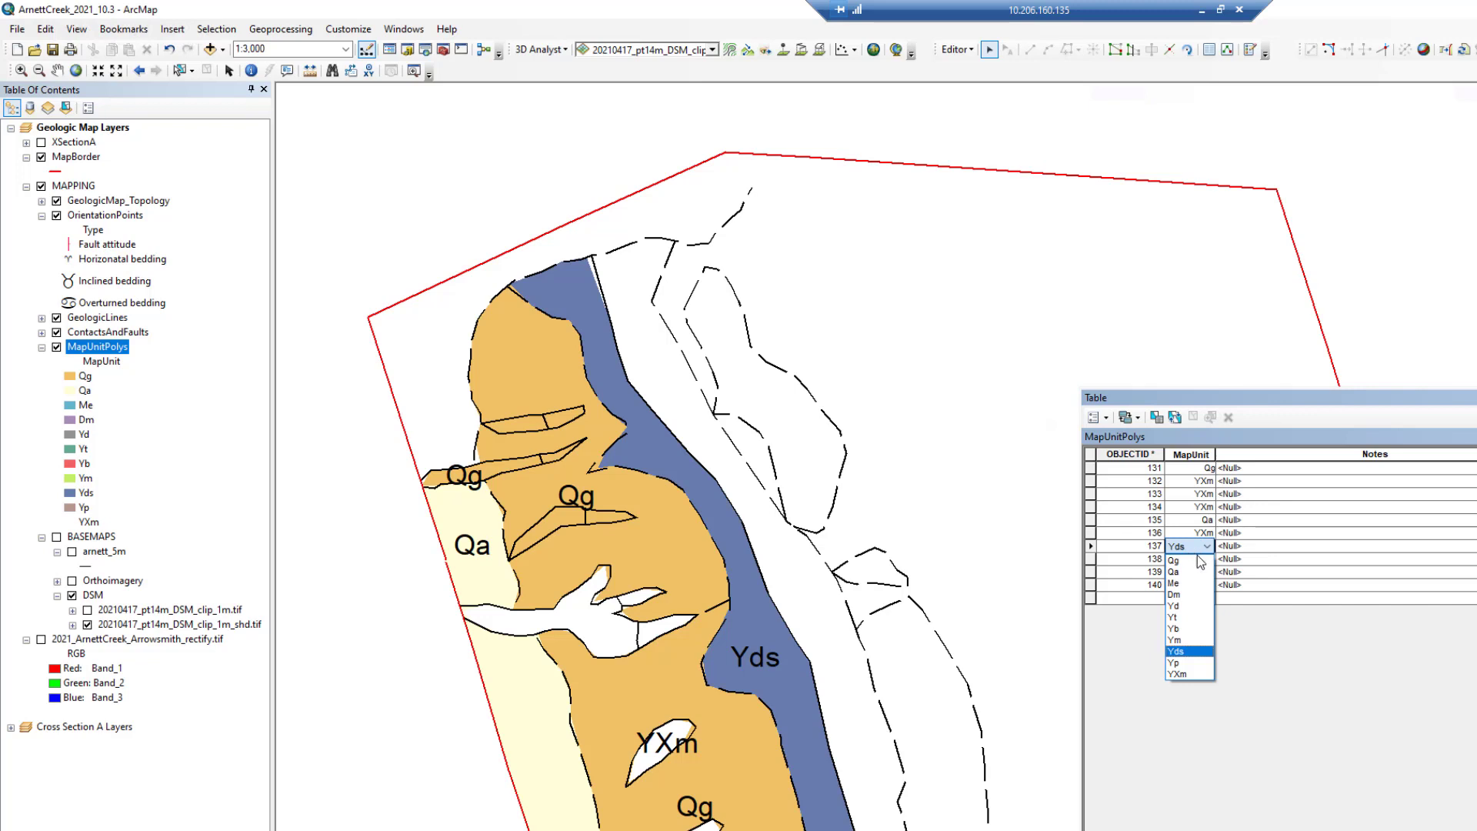
{"action": "left_click", "coordinate": [1185, 651]}
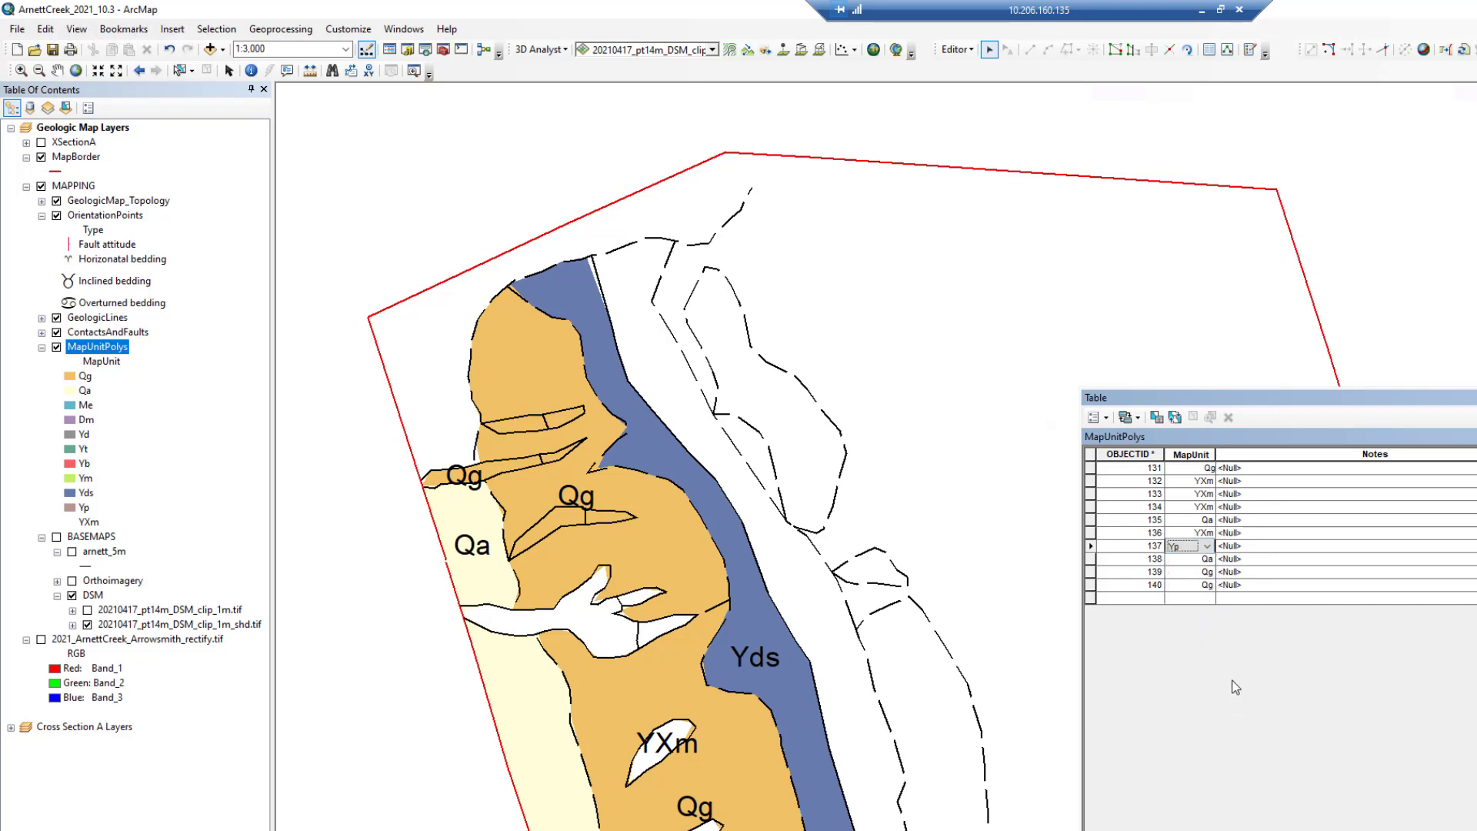
{"action": "left_click", "coordinate": [1194, 586]}
{"action": "left_click", "coordinate": [1386, 748]}
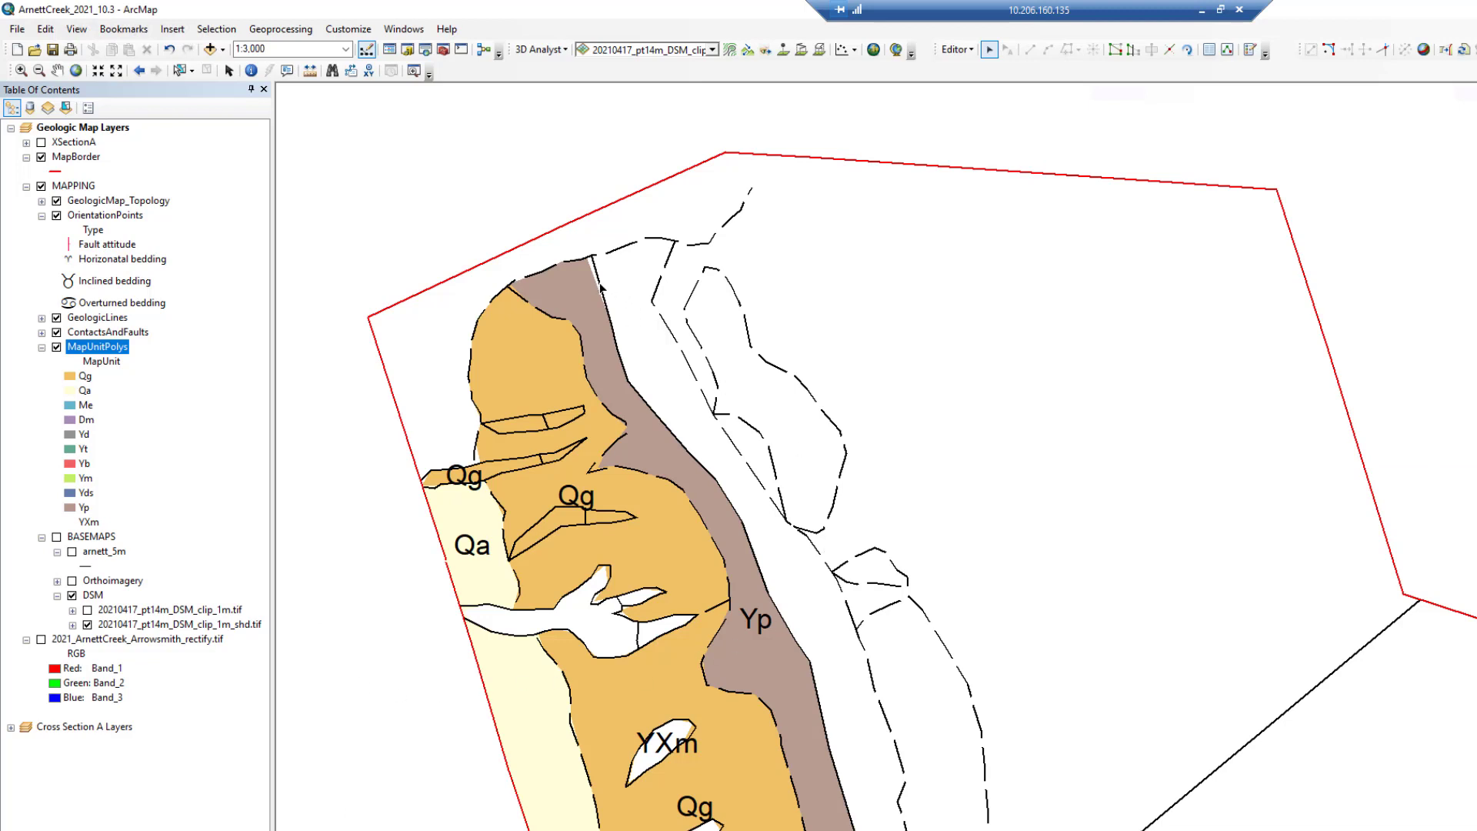
Select the contacts enclosing the band directly east of Yp, construct a Yds polygon from them, and clear the selection
{"action": "left_click", "coordinate": [604, 289]}
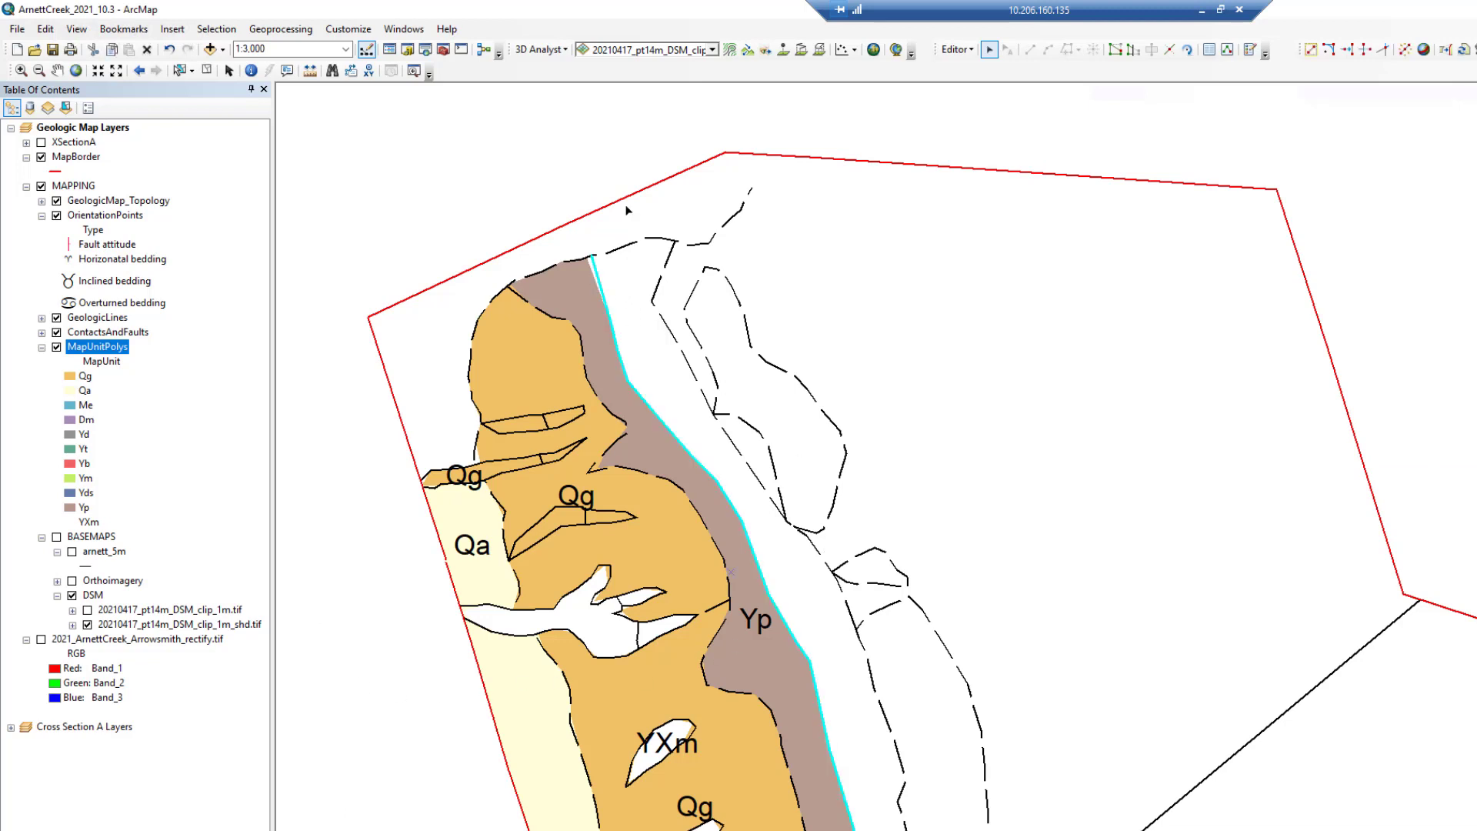
{"action": "left_click", "coordinate": [632, 243], "text": "shift"}
{"action": "left_click", "coordinate": [663, 272], "text": "shift"}
{"action": "left_click", "coordinate": [814, 546], "text": "shift"}
{"action": "left_click", "coordinate": [871, 673], "text": "shift"}
{"action": "left_click", "coordinate": [696, 734], "text": "shift"}
{"action": "left_click", "coordinate": [736, 778], "text": "shift"}
{"action": "left_click", "coordinate": [1150, 38]}
{"action": "left_click", "coordinate": [860, 481]}
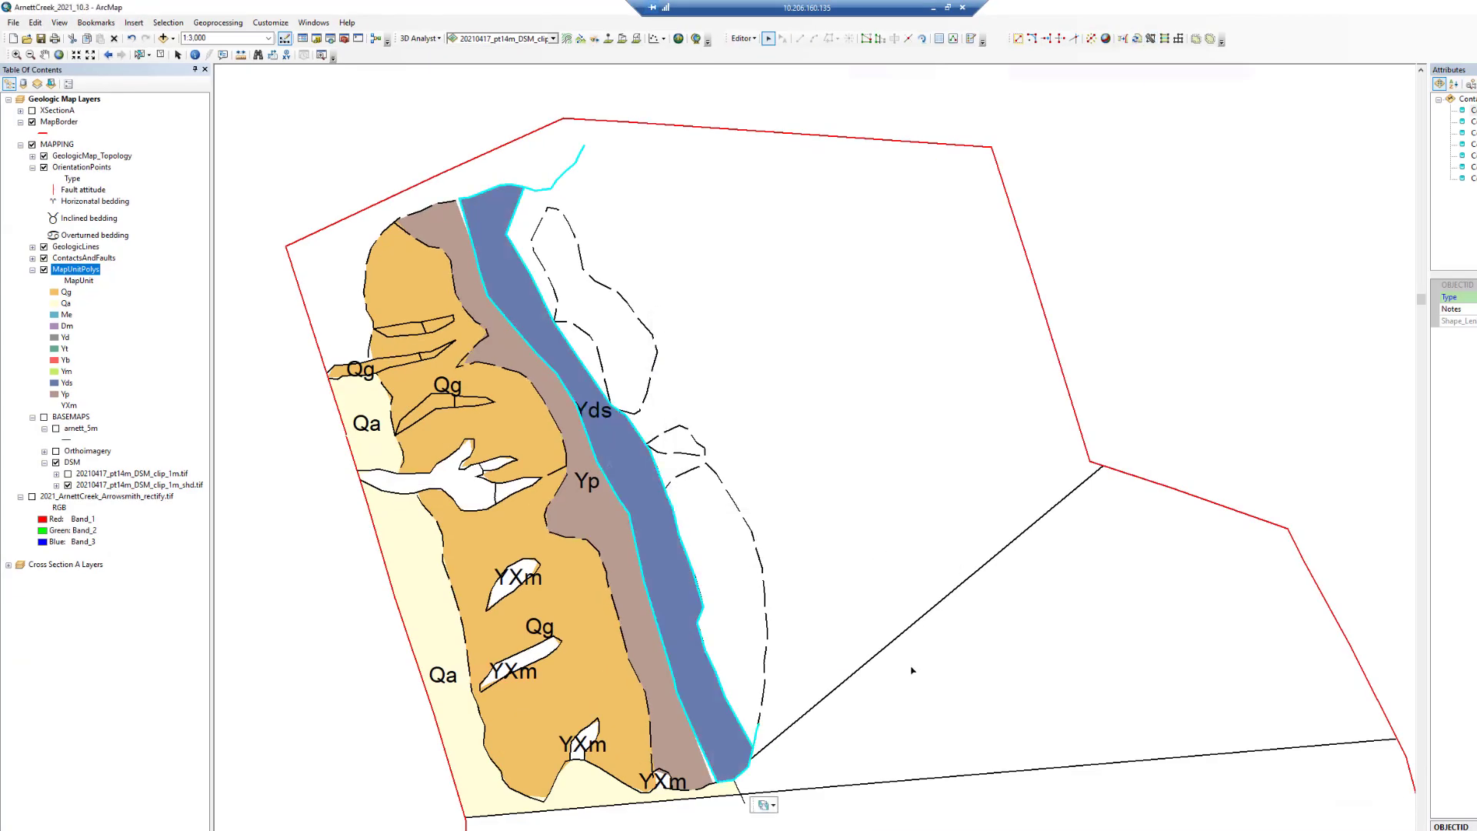
{"action": "left_click", "coordinate": [931, 726]}
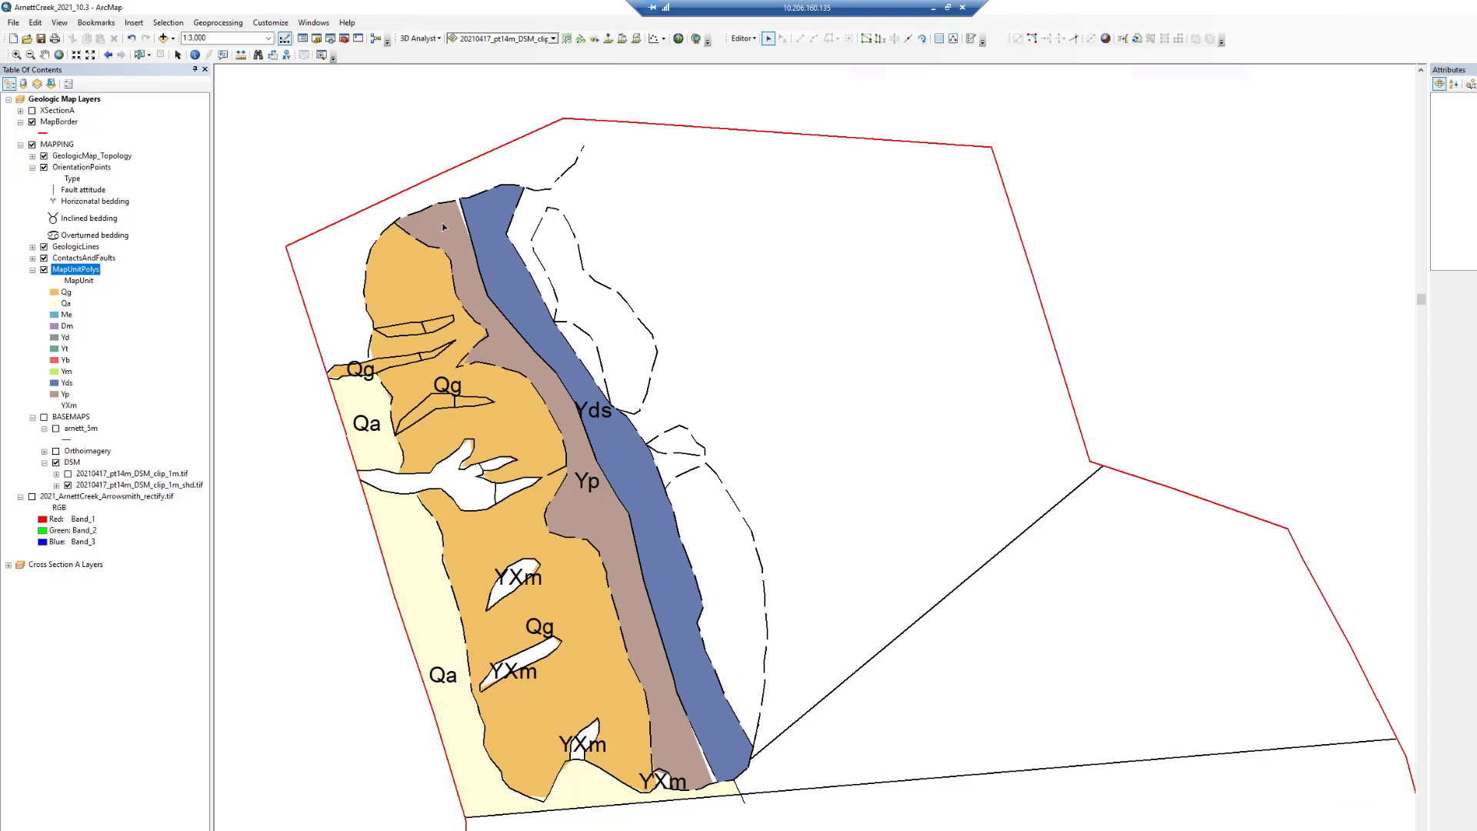
Make MapUnitPolys the only selectable layer and move the Yp polygon's two northern corner vertices onto the contact junctions with Yds and Qg
{"action": "right_click", "coordinate": [75, 270]}
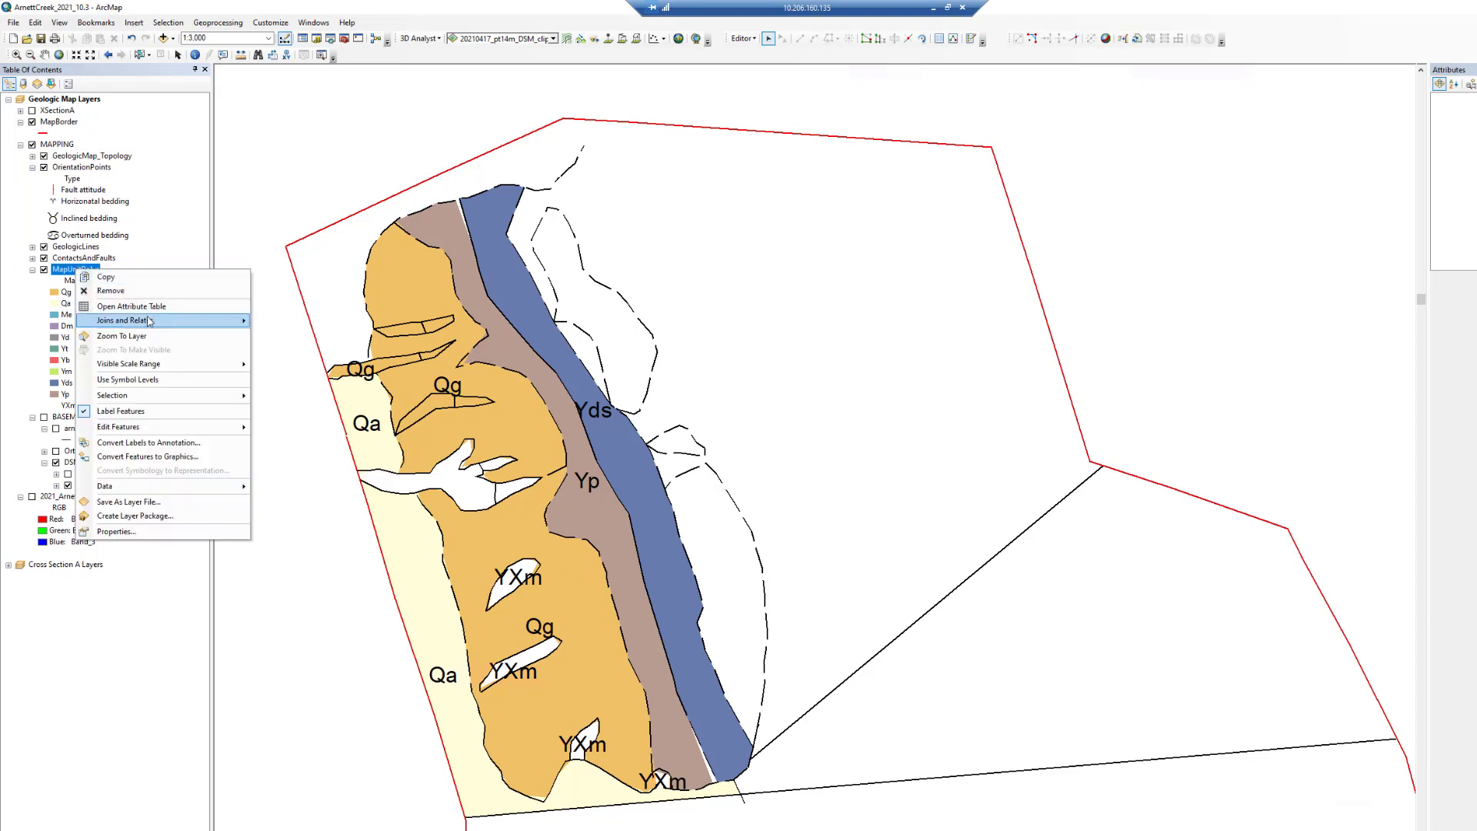
{"action": "mouse_move", "coordinate": [182, 403]}
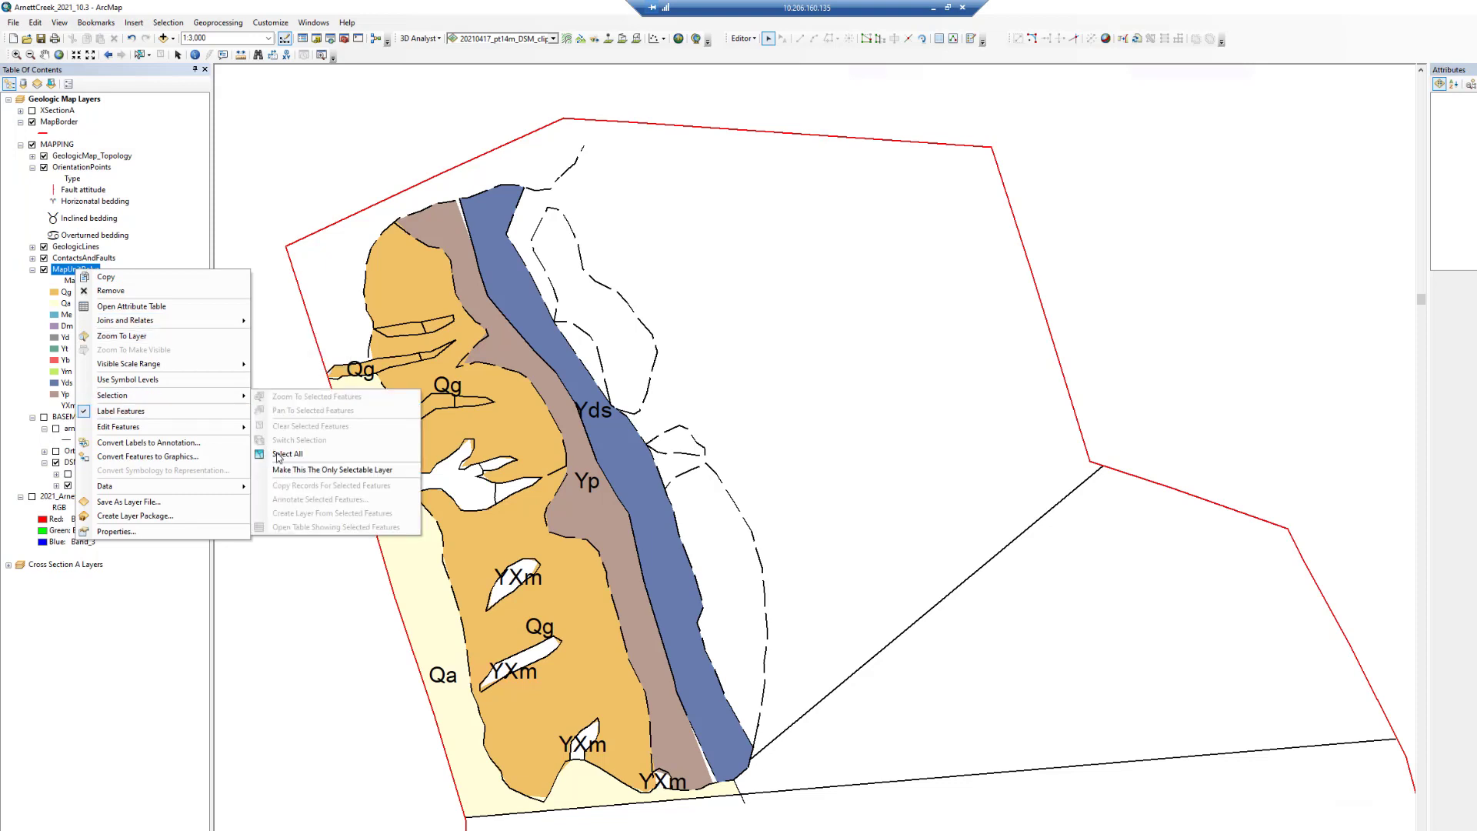
{"action": "left_click", "coordinate": [320, 470]}
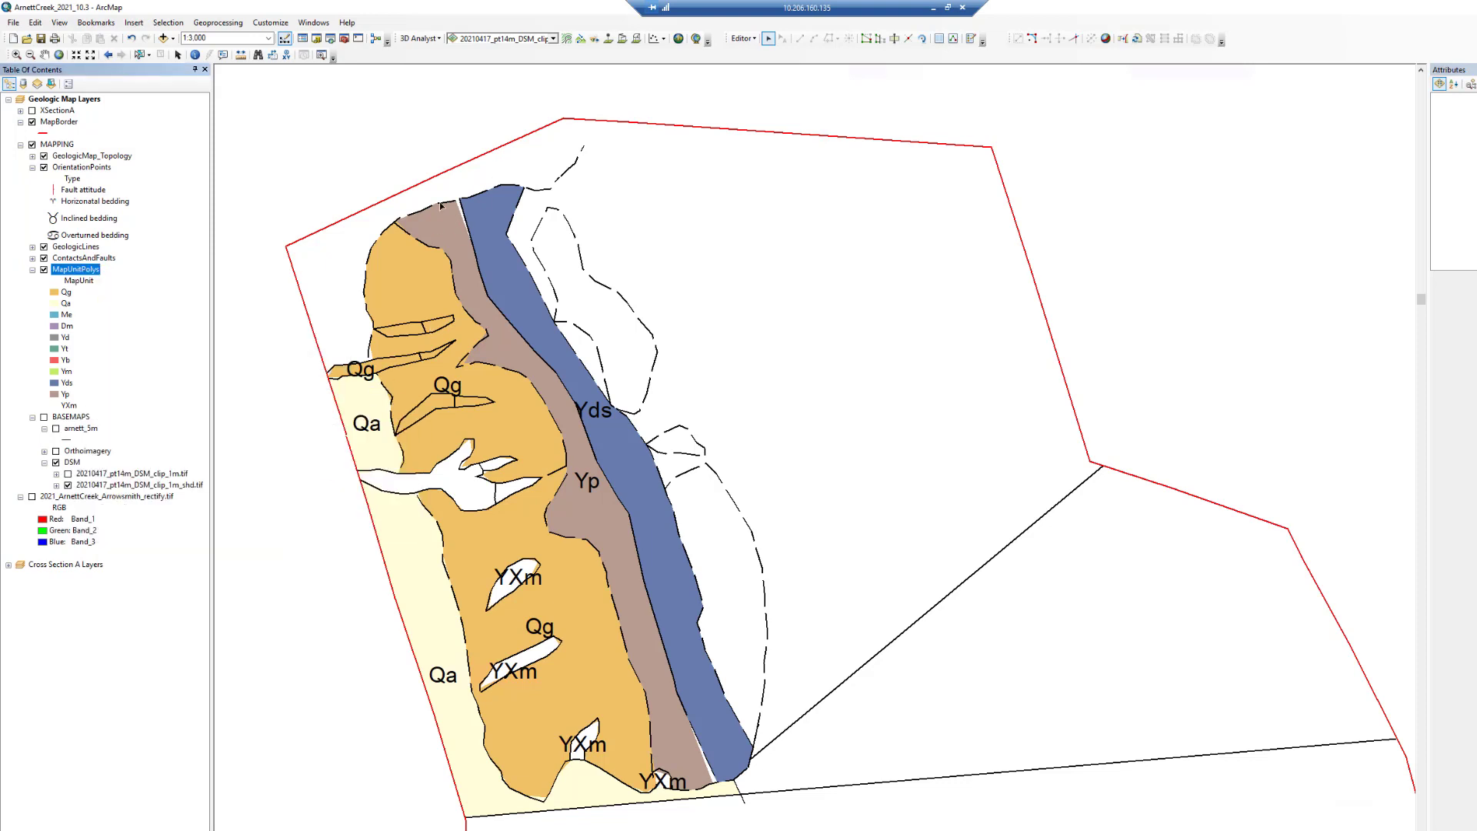
{"action": "left_click", "coordinate": [15, 55]}
{"action": "left_click_drag", "start_coordinate": [381, 174], "coordinate": [534, 278]}
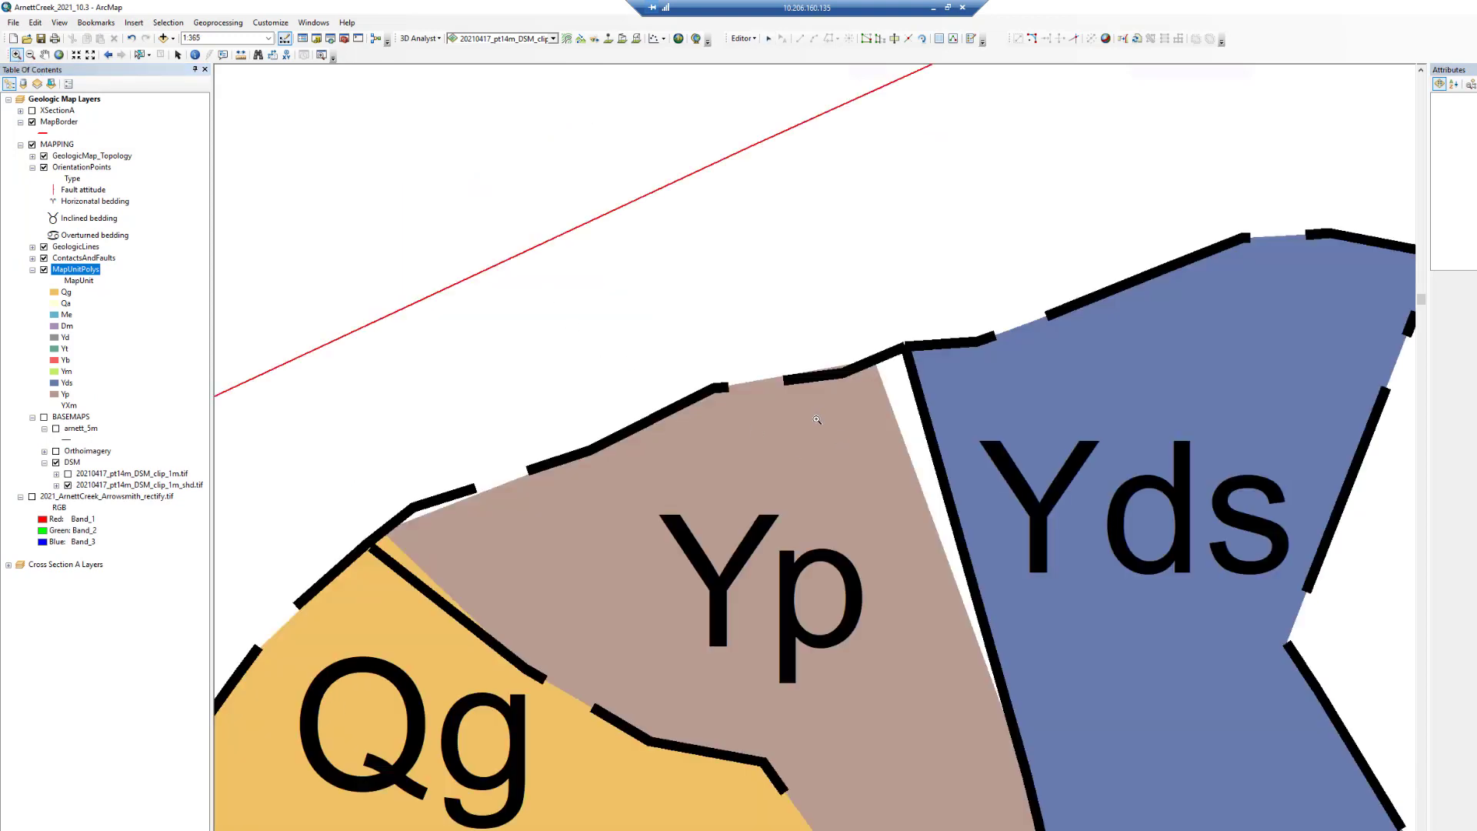
{"action": "left_click", "coordinate": [768, 39]}
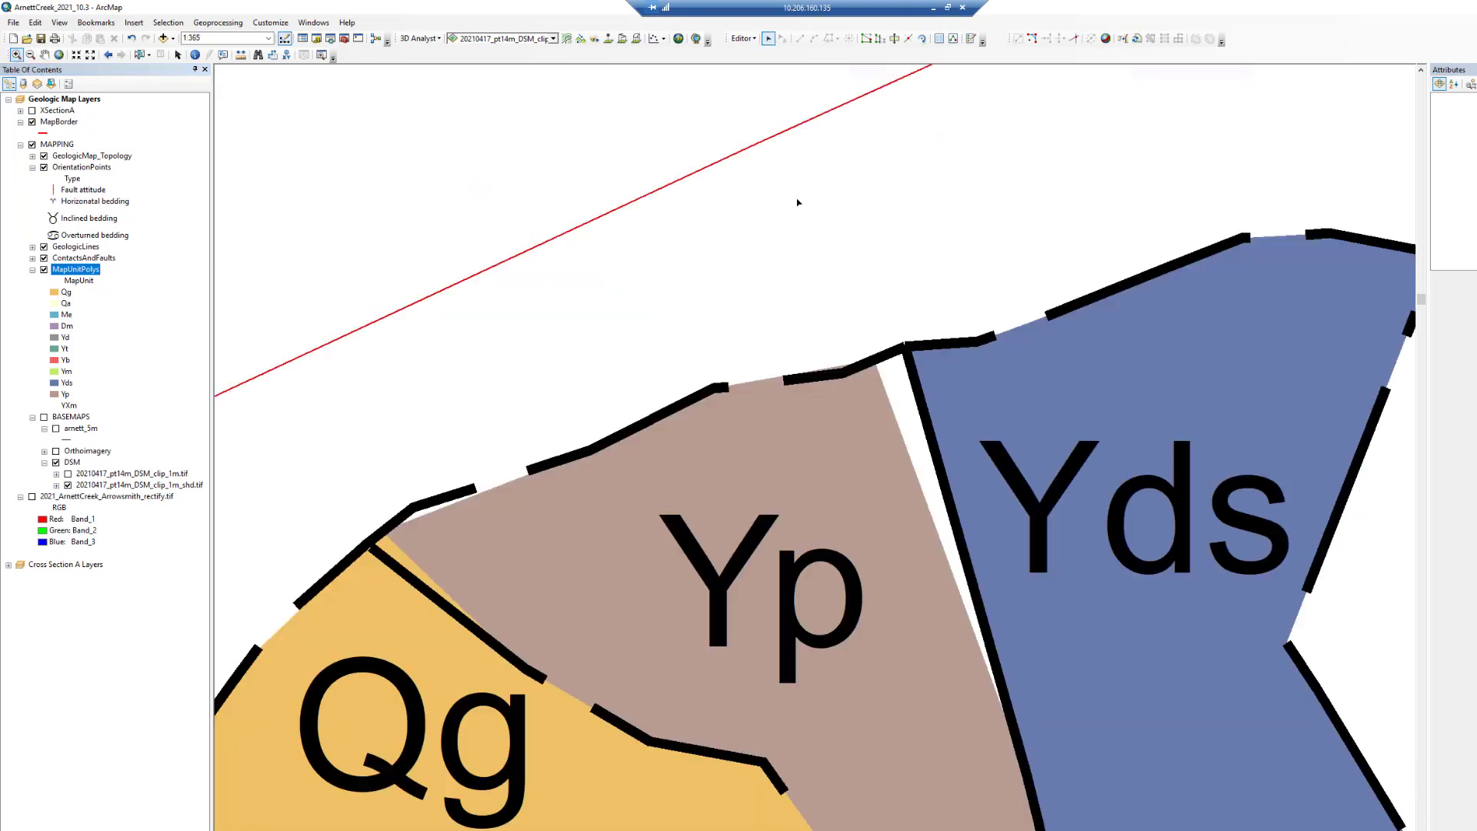
{"action": "left_click", "coordinate": [816, 418]}
{"action": "double_click", "coordinate": [869, 388]}
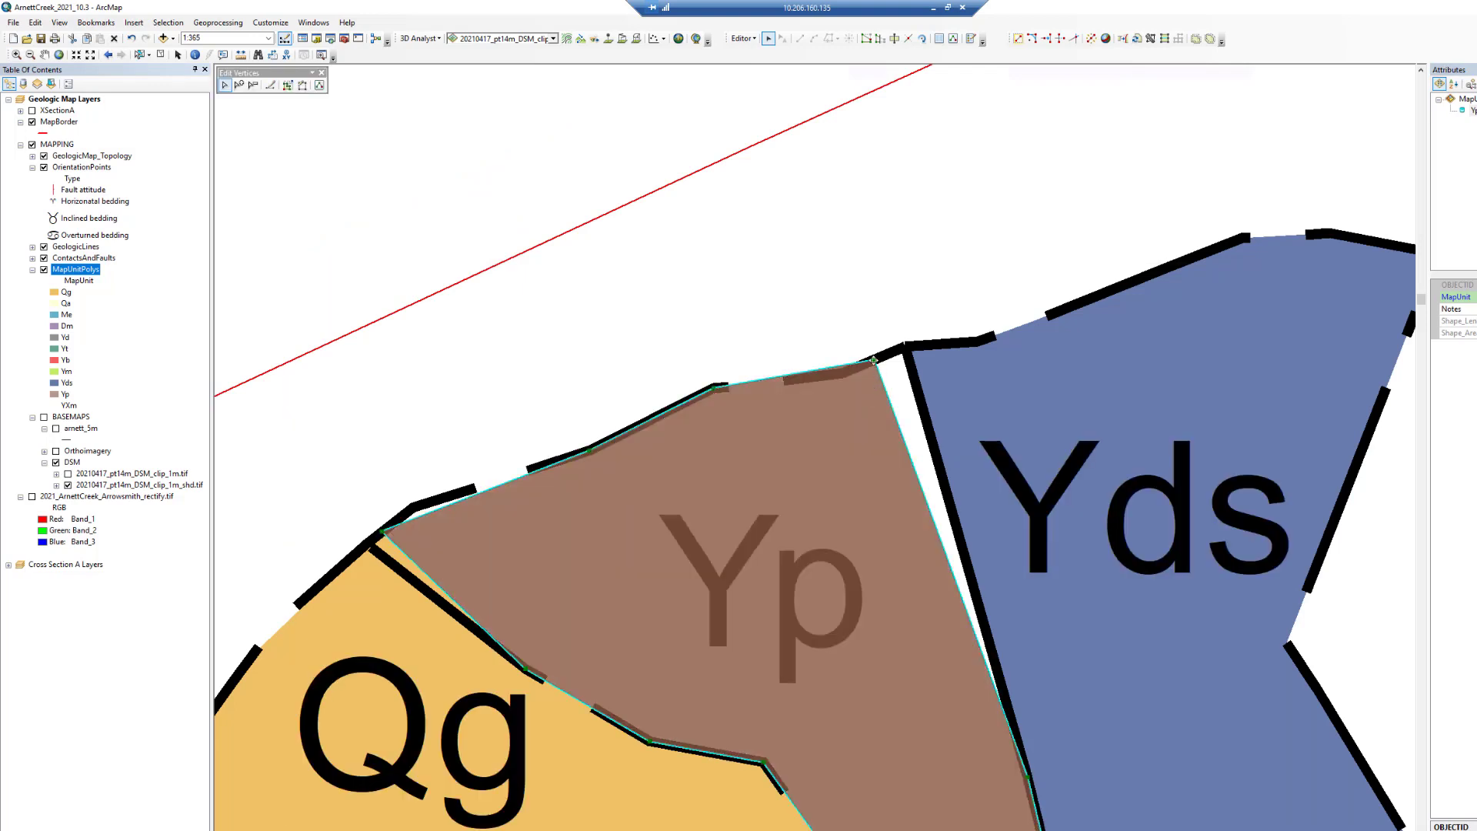
{"action": "left_click_drag", "start_coordinate": [875, 360], "coordinate": [904, 347]}
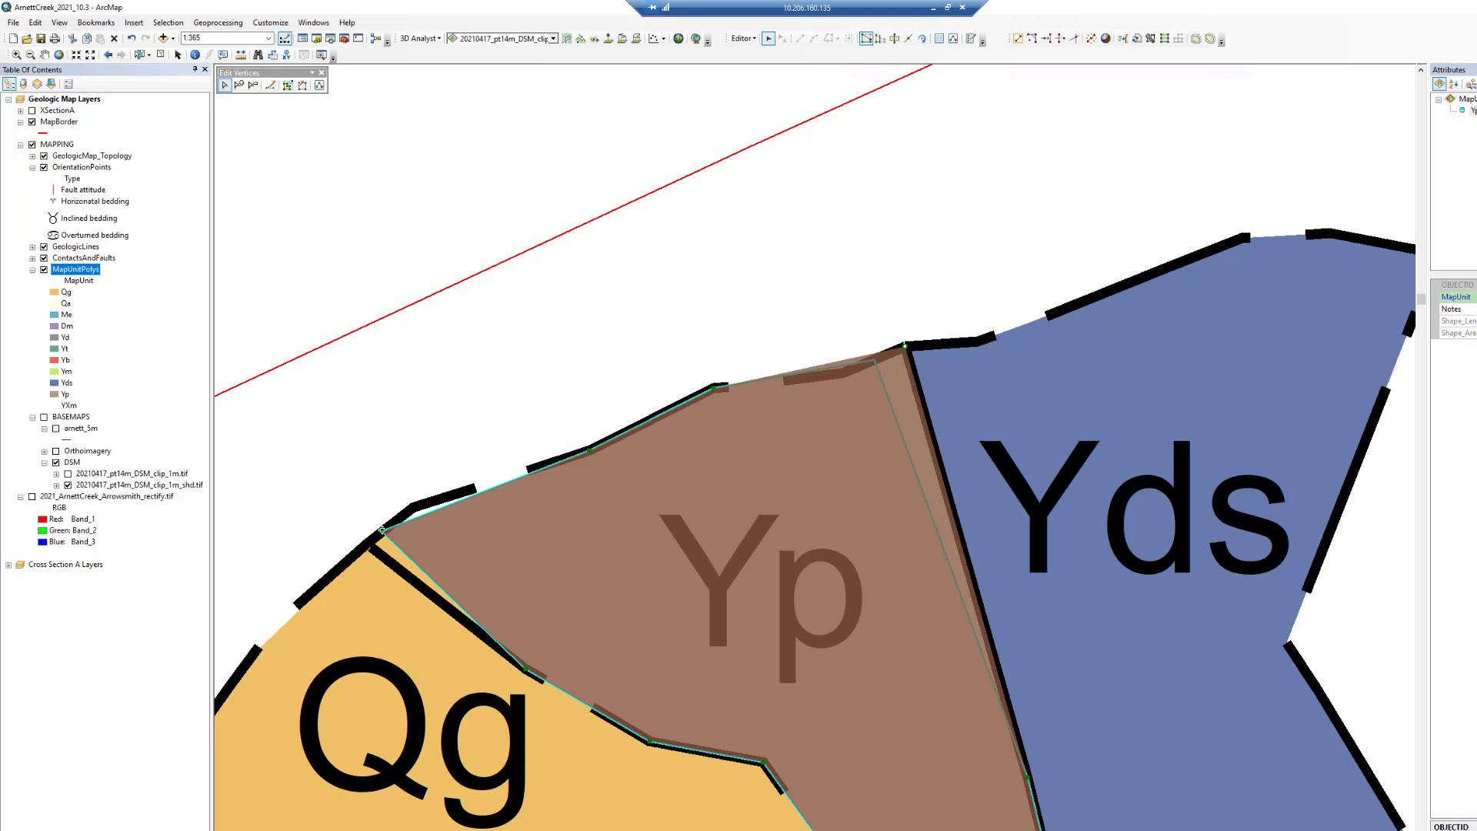
{"action": "left_click_drag", "start_coordinate": [382, 530], "coordinate": [366, 543]}
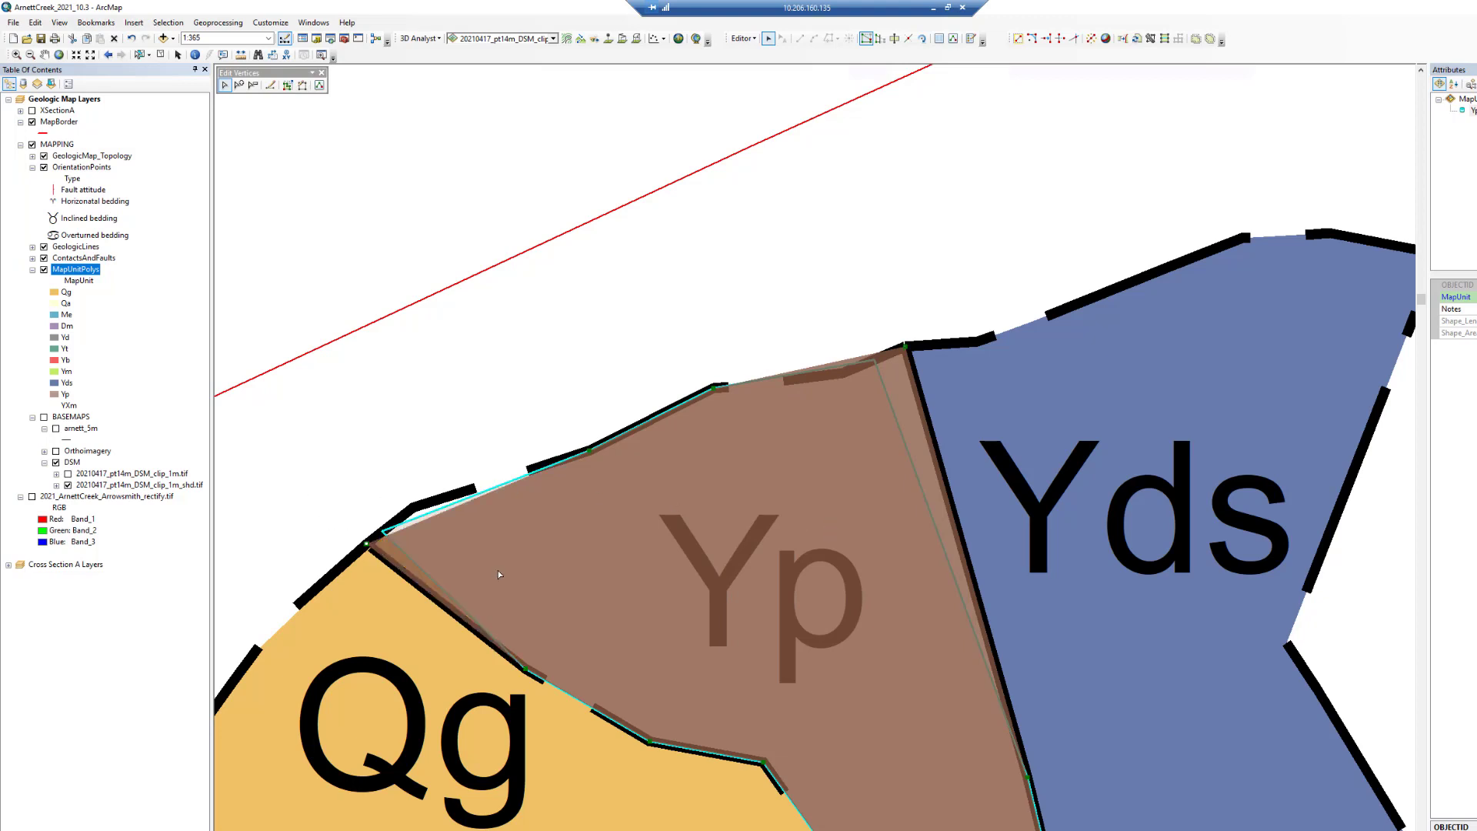
{"action": "left_click", "coordinate": [451, 539]}
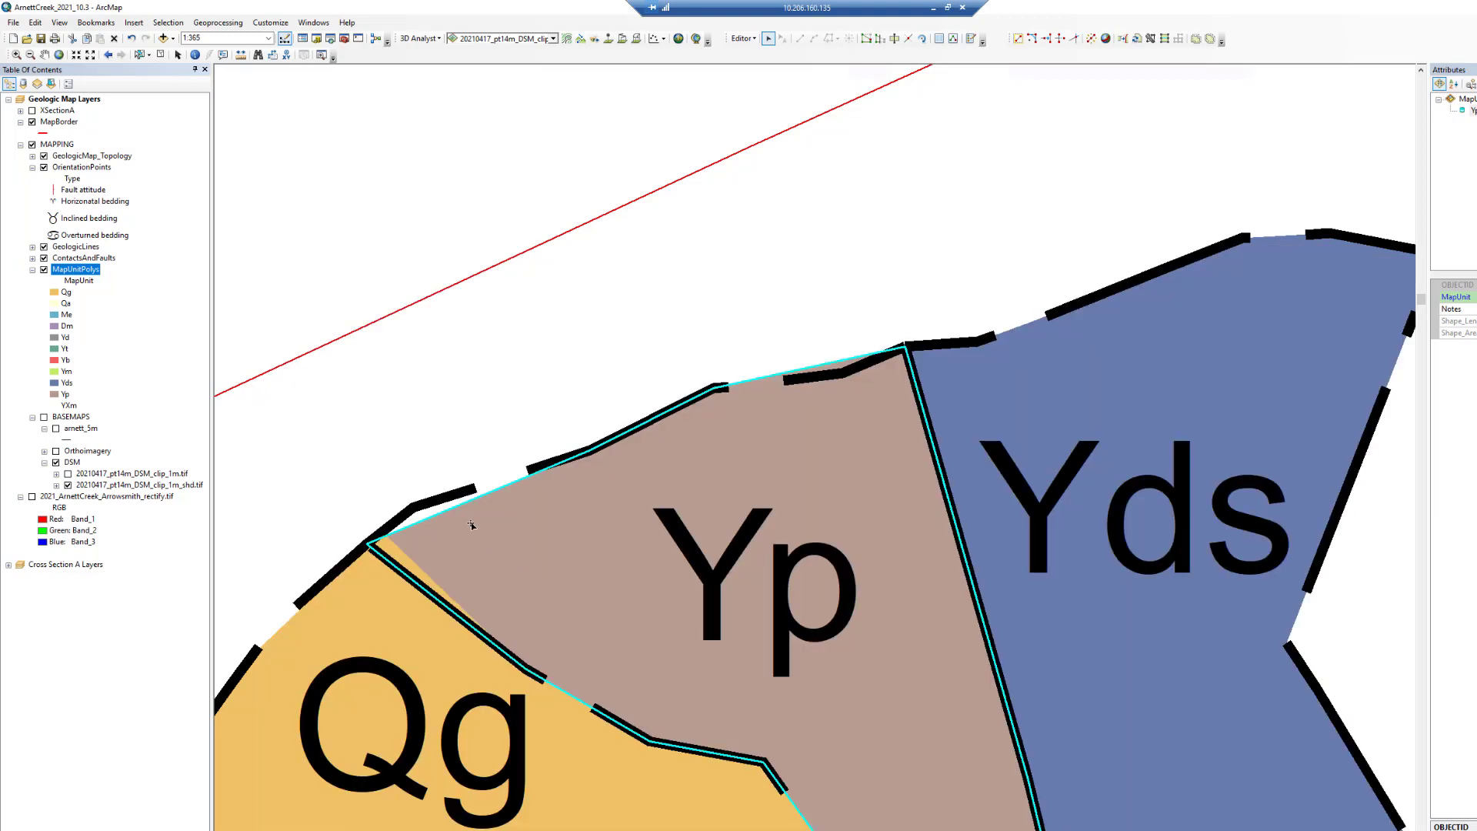
Insert two vertices along the Yp polygon's northern edge, snap them onto the bends of the contact line, and finish the edit
{"action": "right_click", "coordinate": [472, 501]}
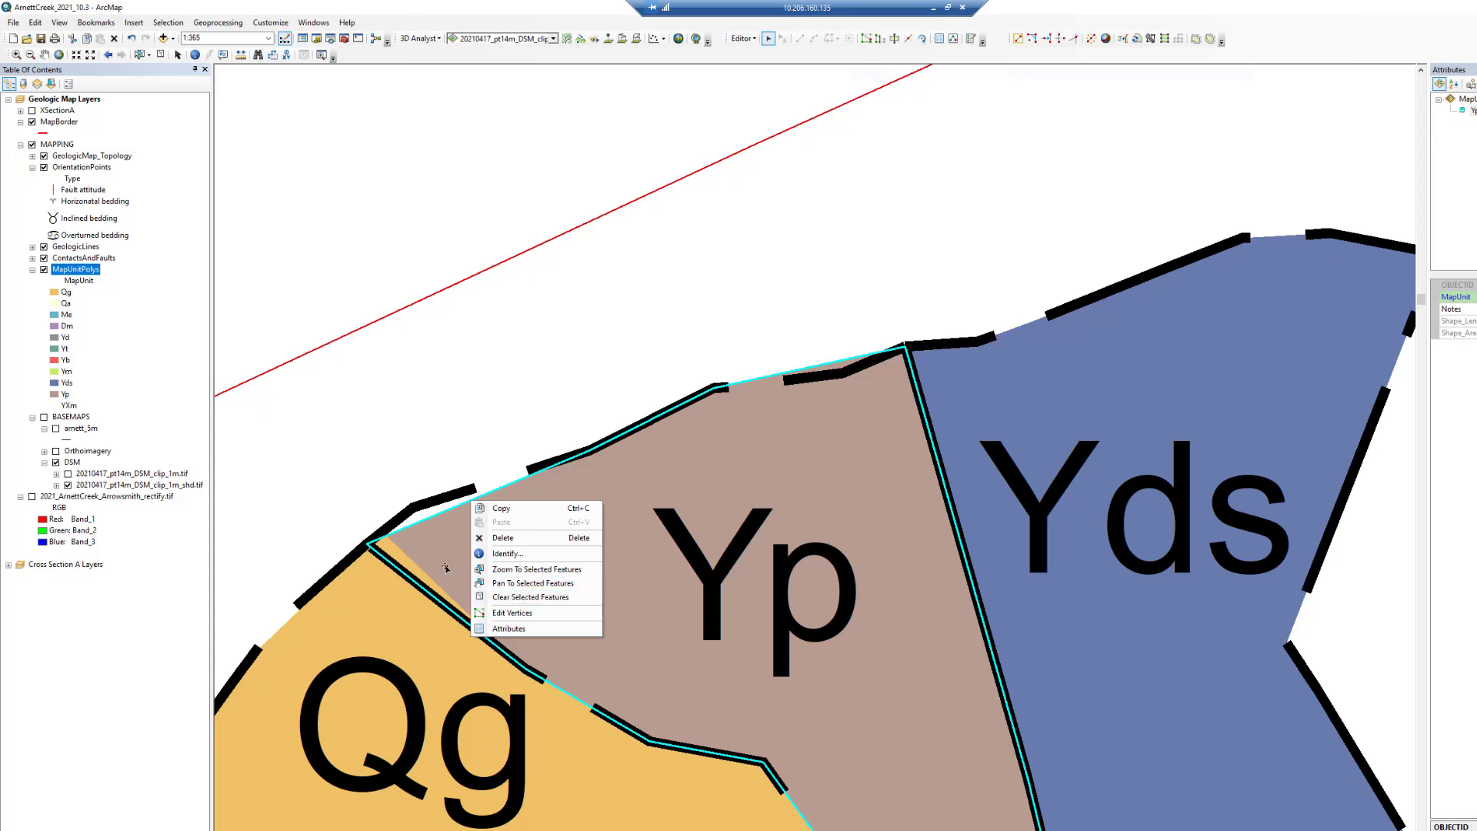
{"action": "left_click", "coordinate": [448, 531]}
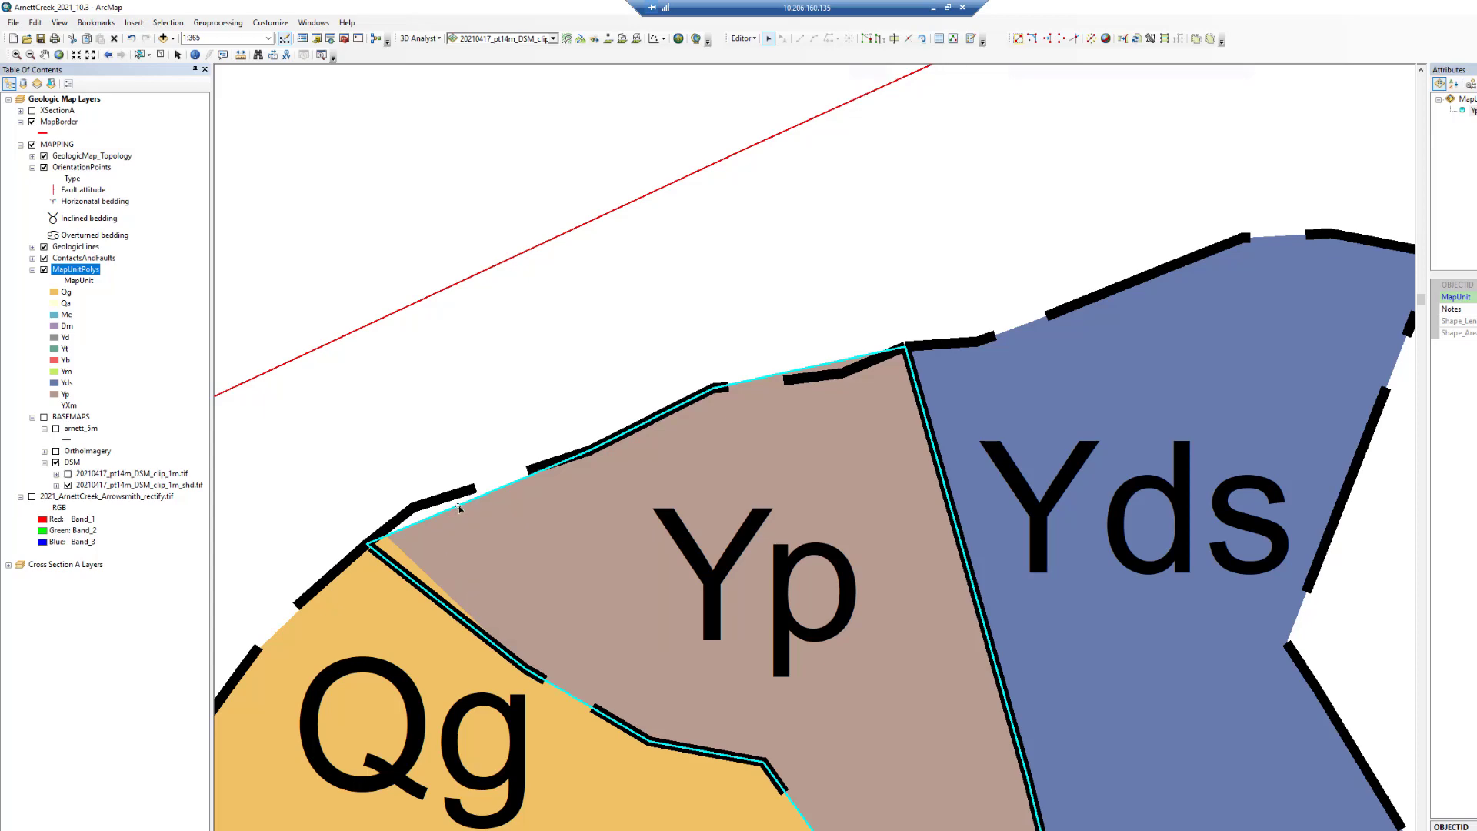
{"action": "double_click", "coordinate": [459, 506]}
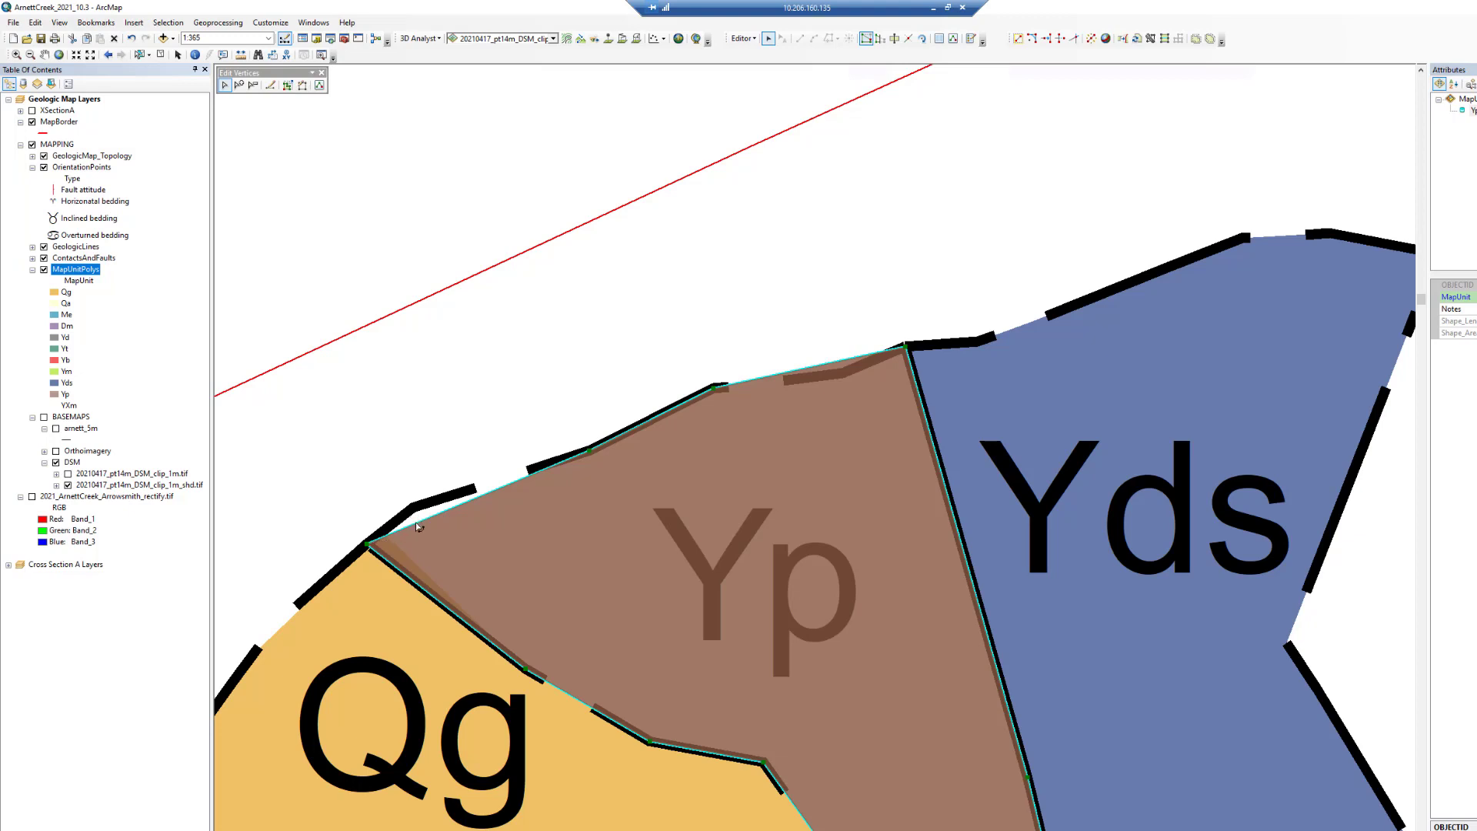
{"action": "right_click", "coordinate": [418, 526]}
{"action": "left_click", "coordinate": [474, 547]}
{"action": "left_click_drag", "start_coordinate": [416, 523], "coordinate": [413, 507]}
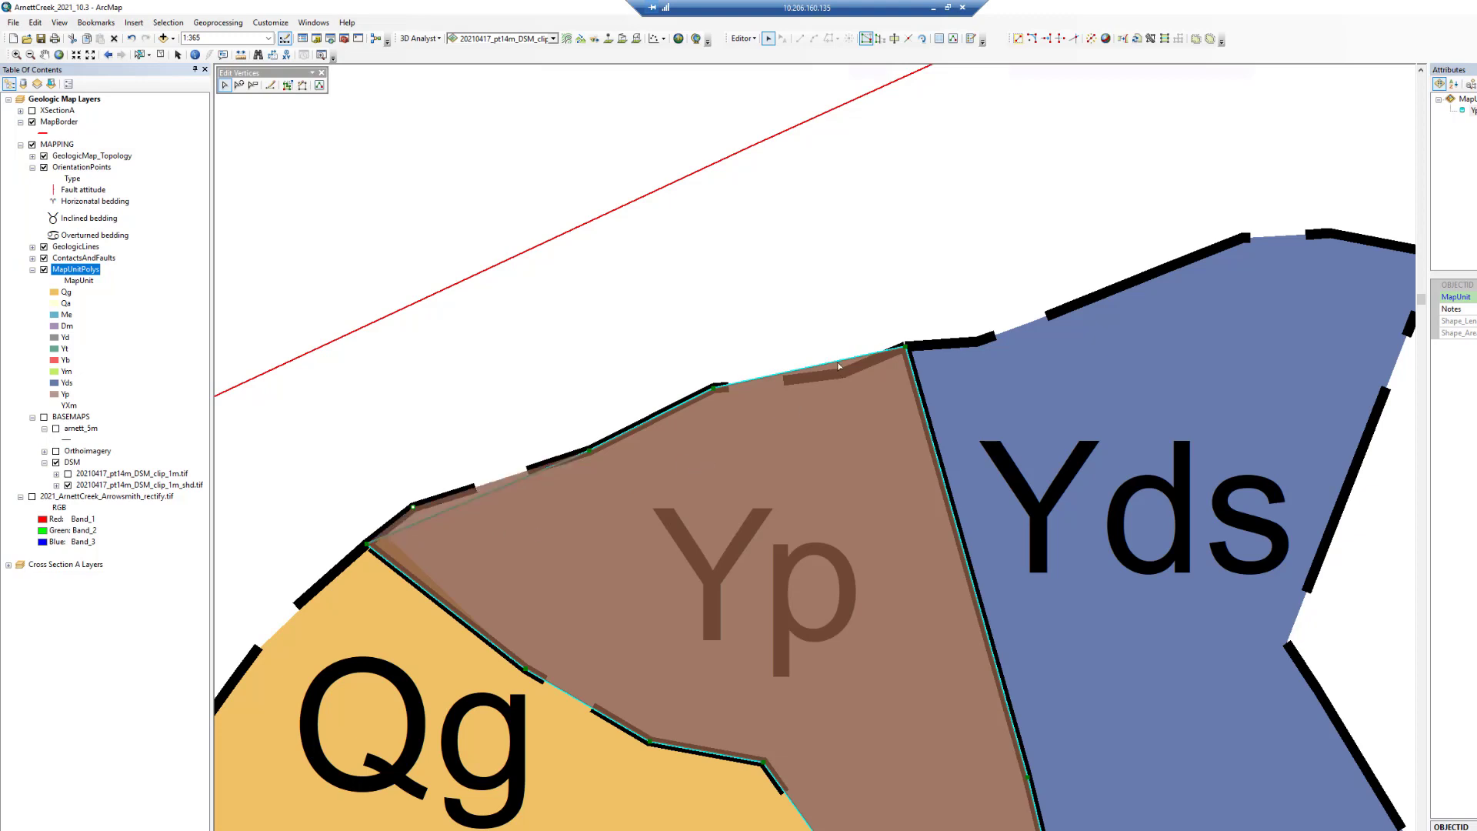
{"action": "right_click", "coordinate": [839, 365]}
{"action": "left_click", "coordinate": [893, 387]}
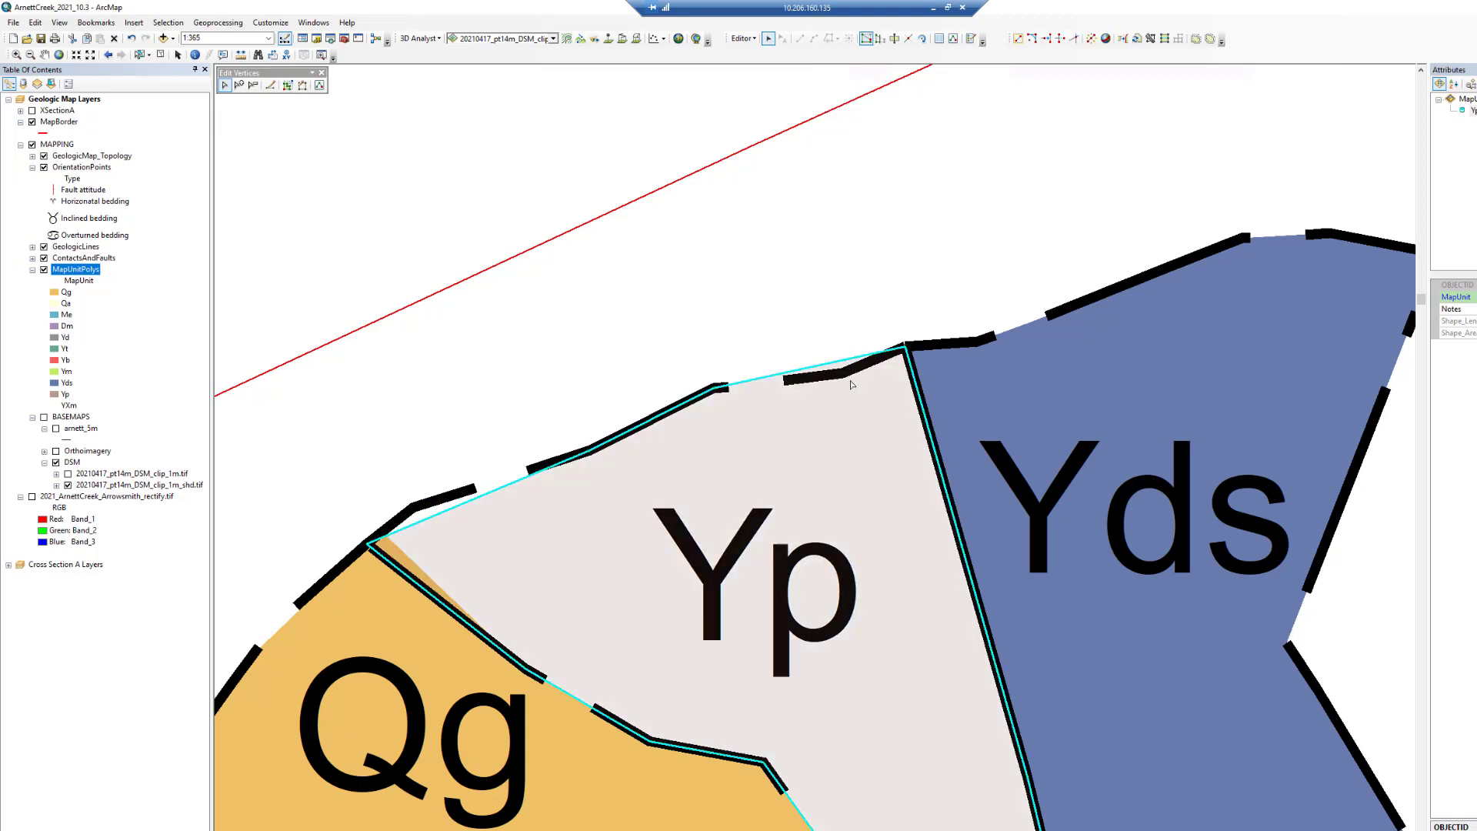
{"action": "left_click_drag", "start_coordinate": [837, 362], "coordinate": [843, 372]}
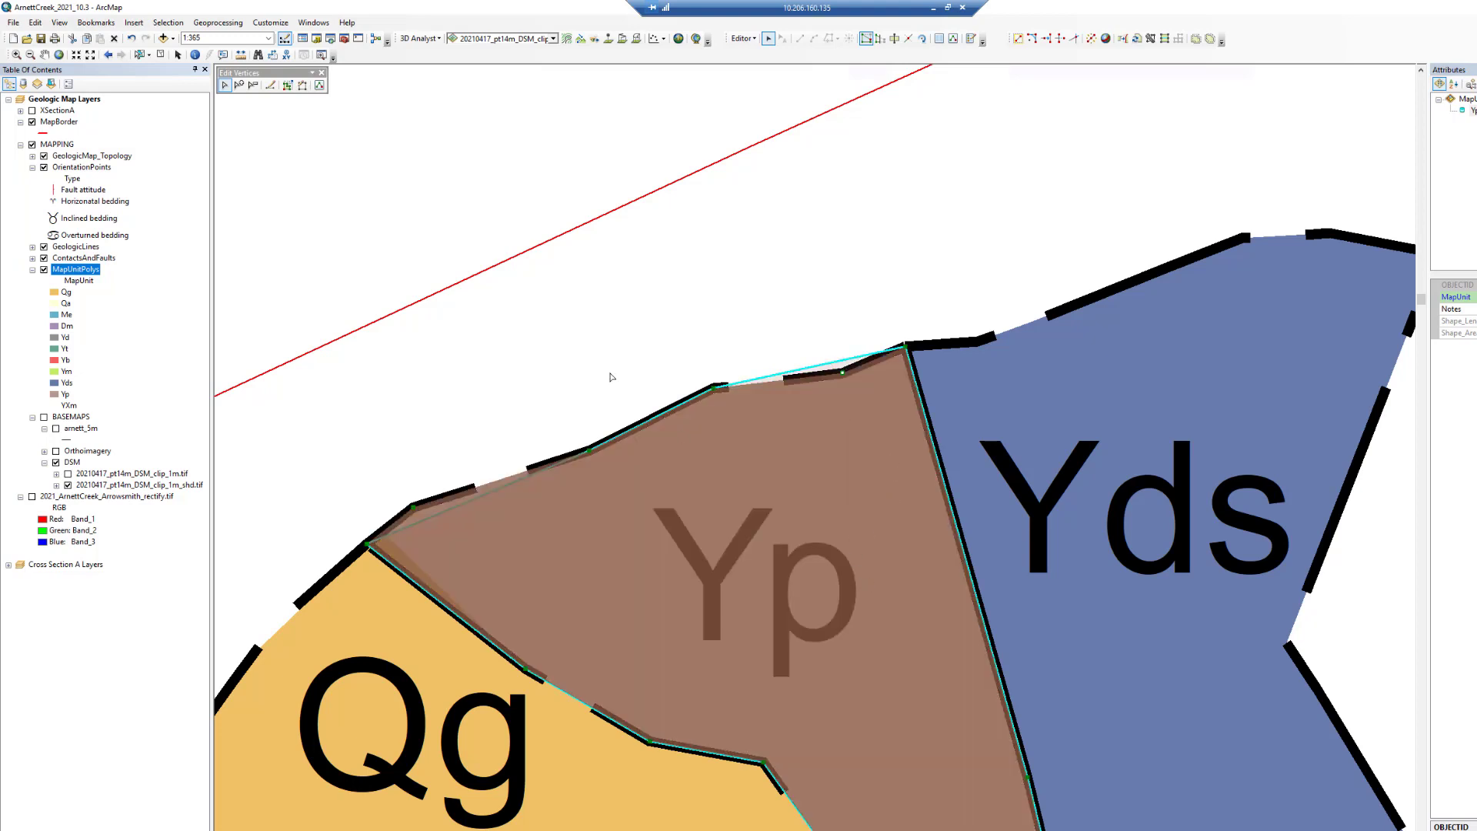
{"action": "left_click", "coordinate": [522, 317]}
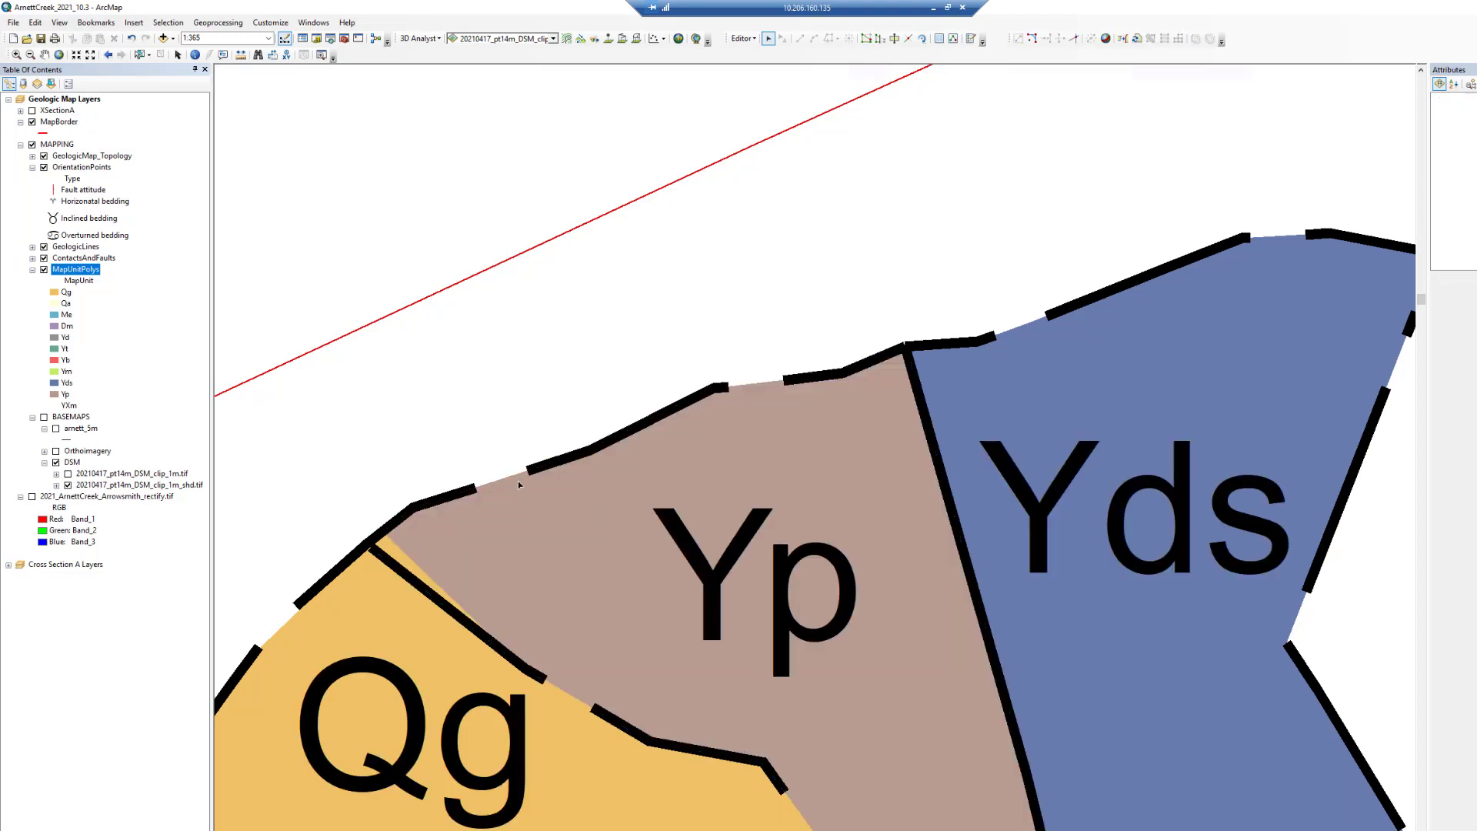
Move the Qg polygon's northern corner vertex onto the contact junction with Yp and finish the edit
{"action": "double_click", "coordinate": [344, 590]}
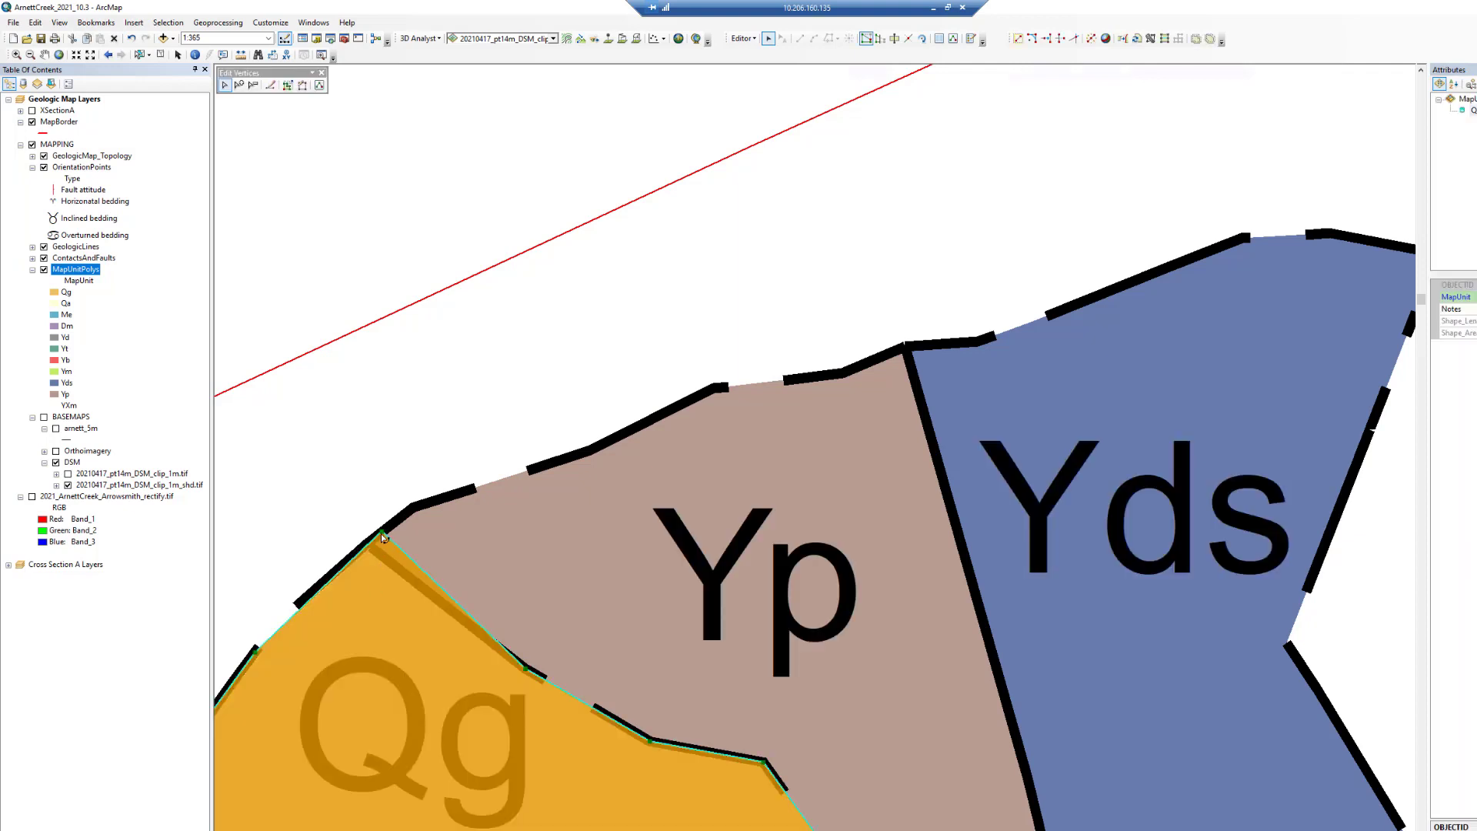
{"action": "left_click_drag", "start_coordinate": [380, 531], "coordinate": [366, 543]}
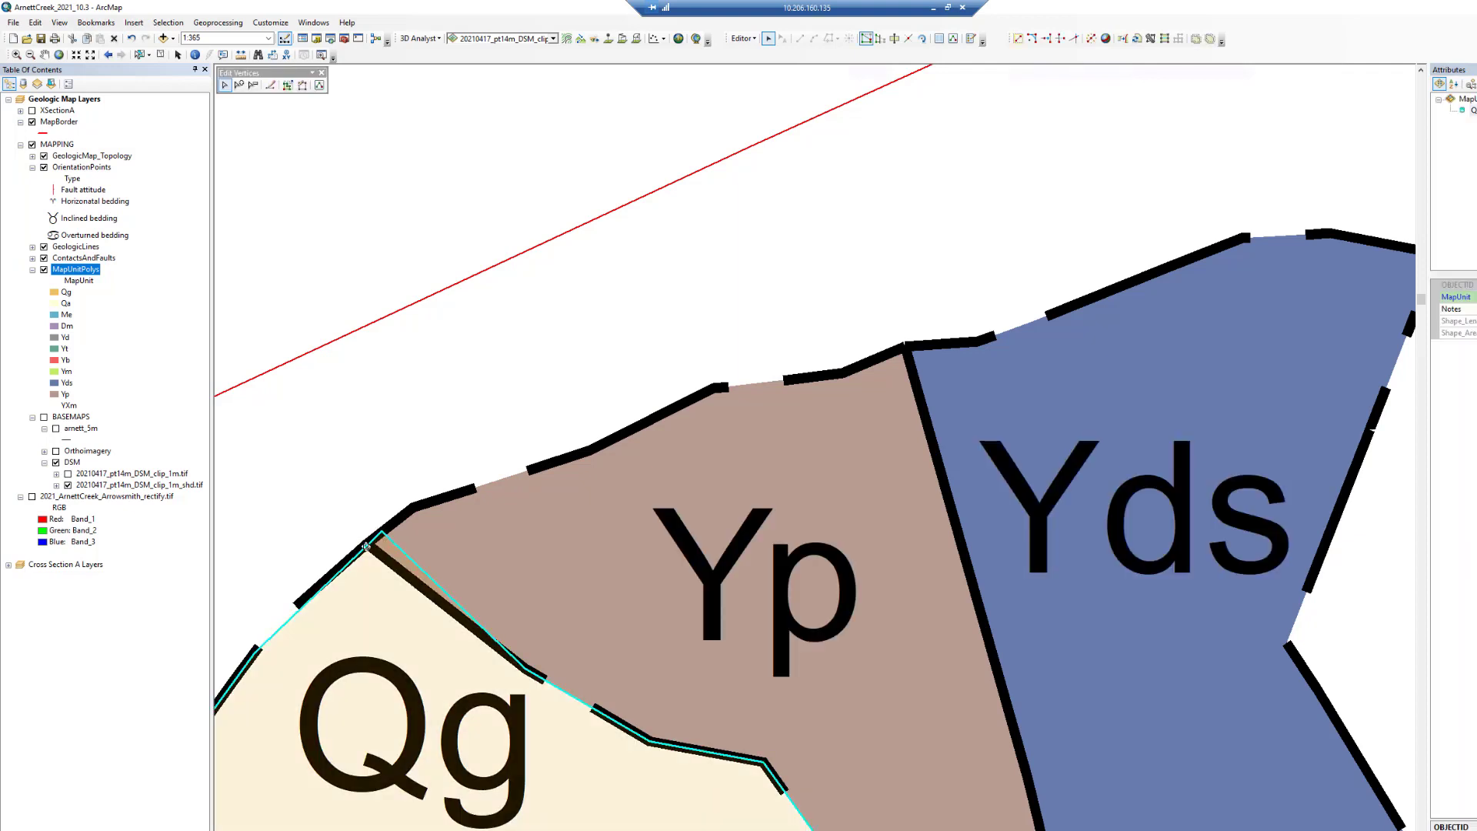
{"action": "left_click", "coordinate": [377, 450]}
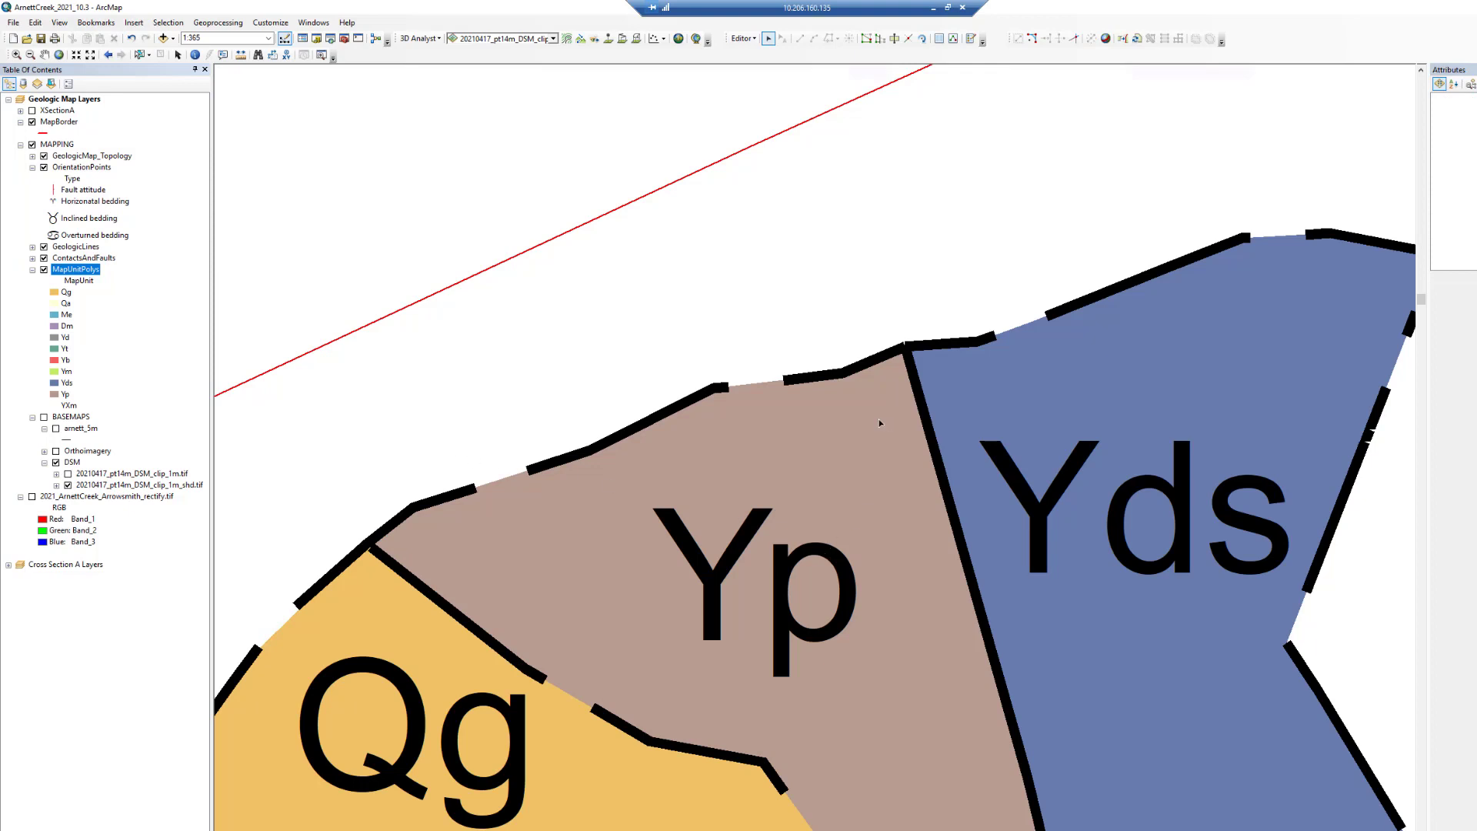
Make ContactsAndFaults the only selectable layer for work on the narrow lenses inside the northern Qg area
{"action": "left_click", "coordinate": [90, 55]}
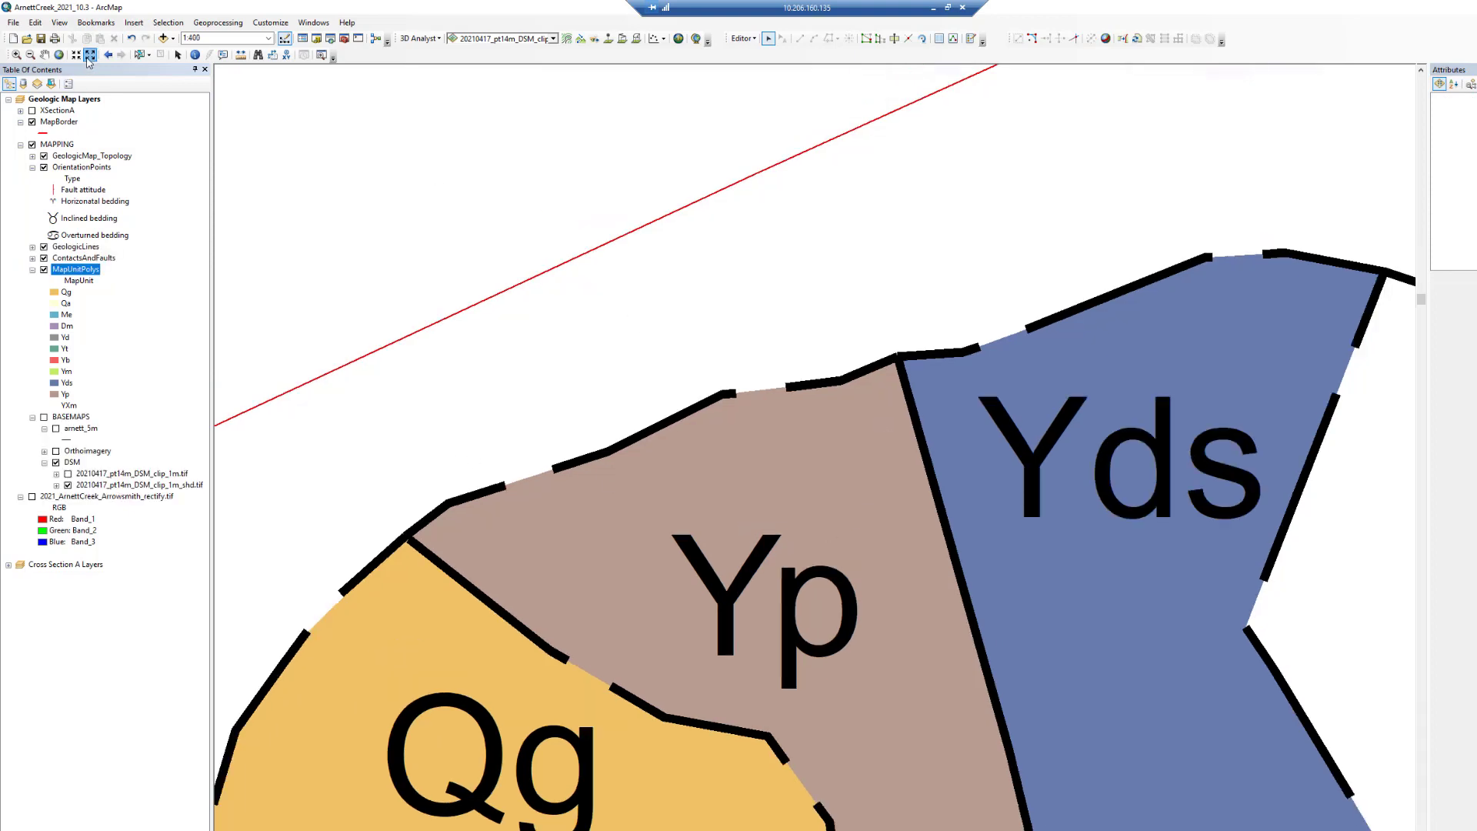
{"action": "left_click", "coordinate": [89, 55]}
{"action": "left_click", "coordinate": [89, 55]}
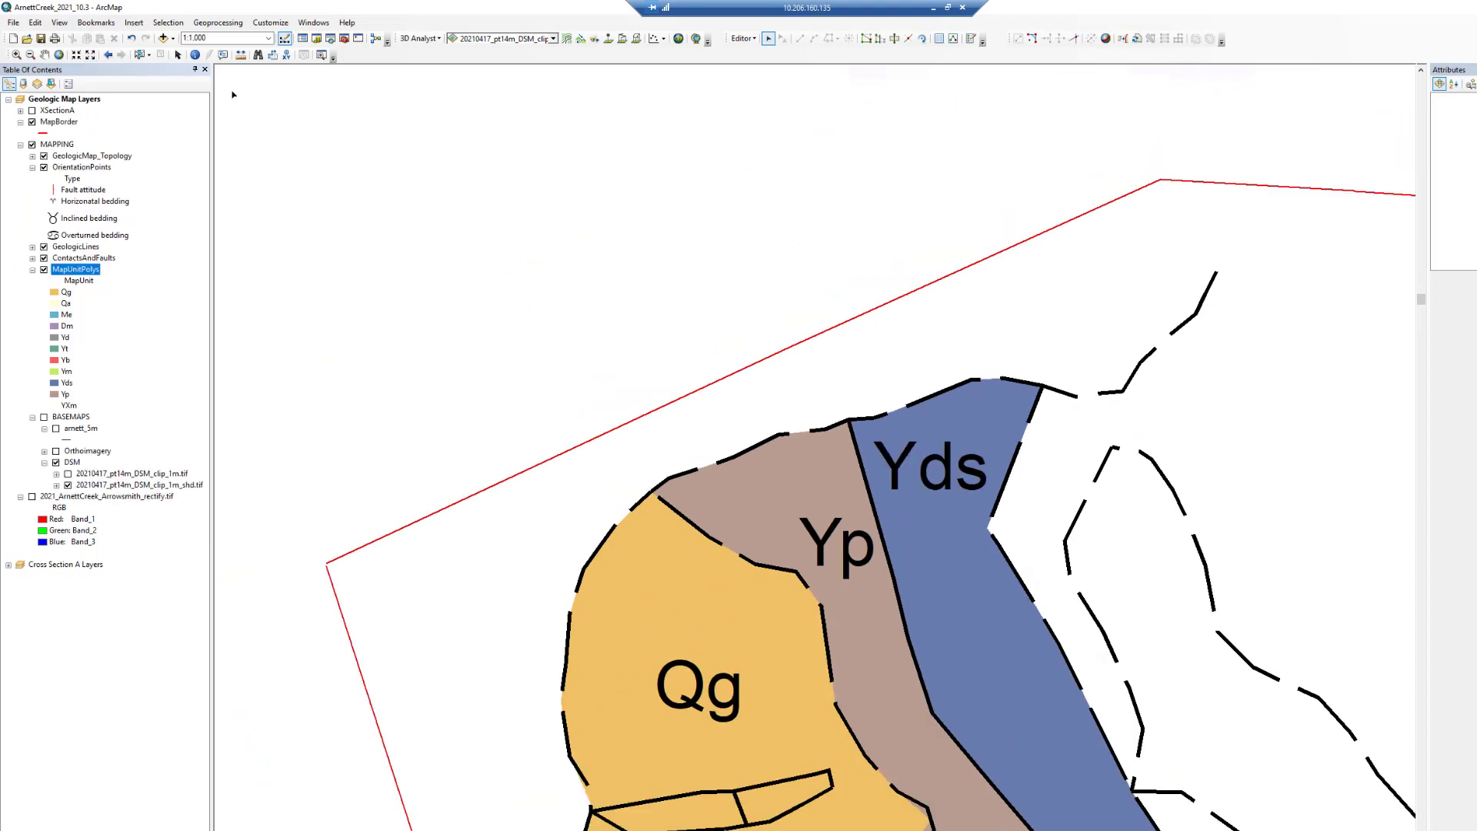
{"action": "left_click", "coordinate": [45, 55]}
{"action": "left_click_drag", "start_coordinate": [692, 562], "coordinate": [635, 319]}
{"action": "right_click", "coordinate": [63, 259]}
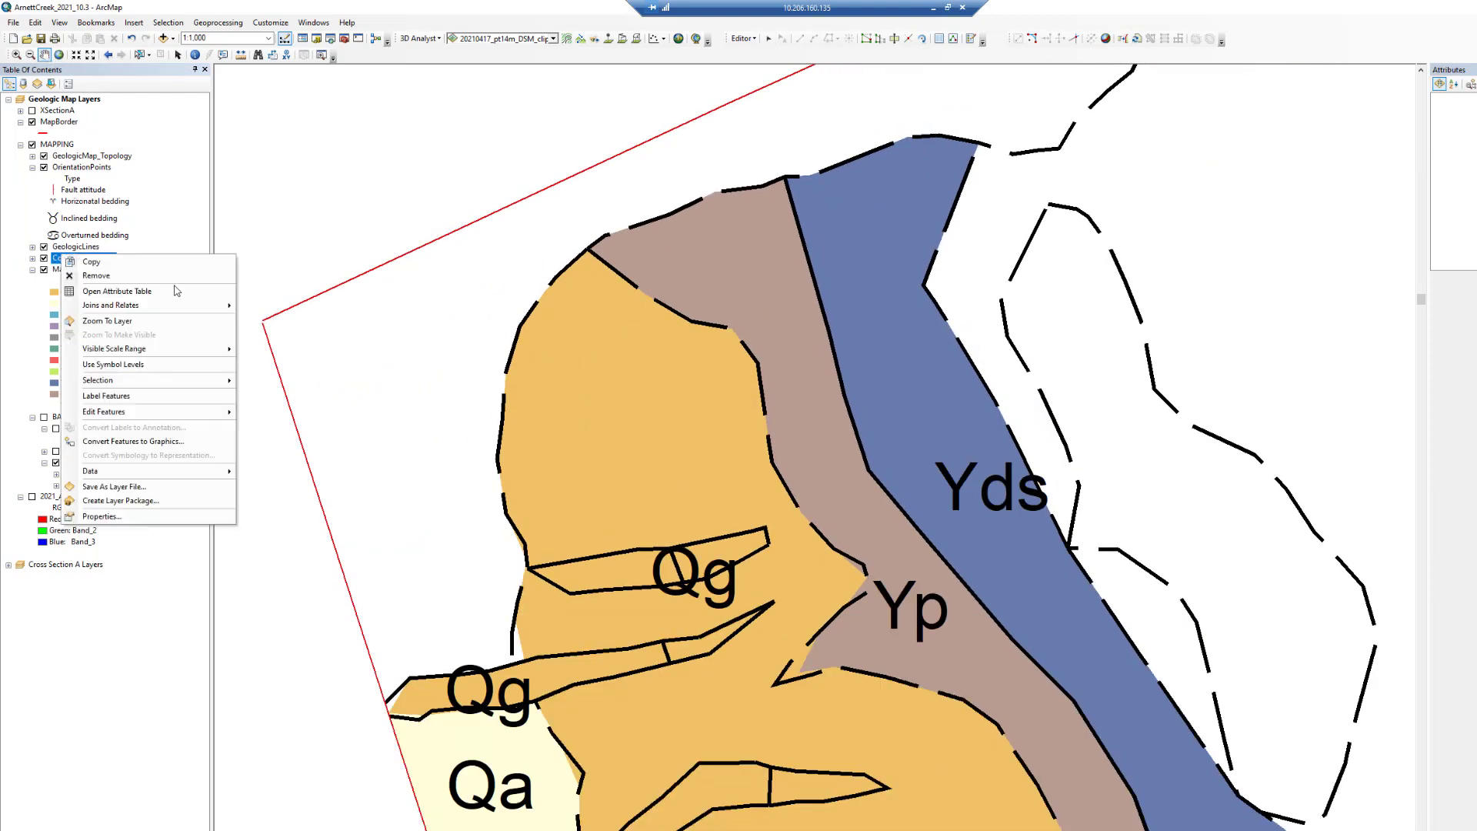
{"action": "mouse_move", "coordinate": [169, 380]}
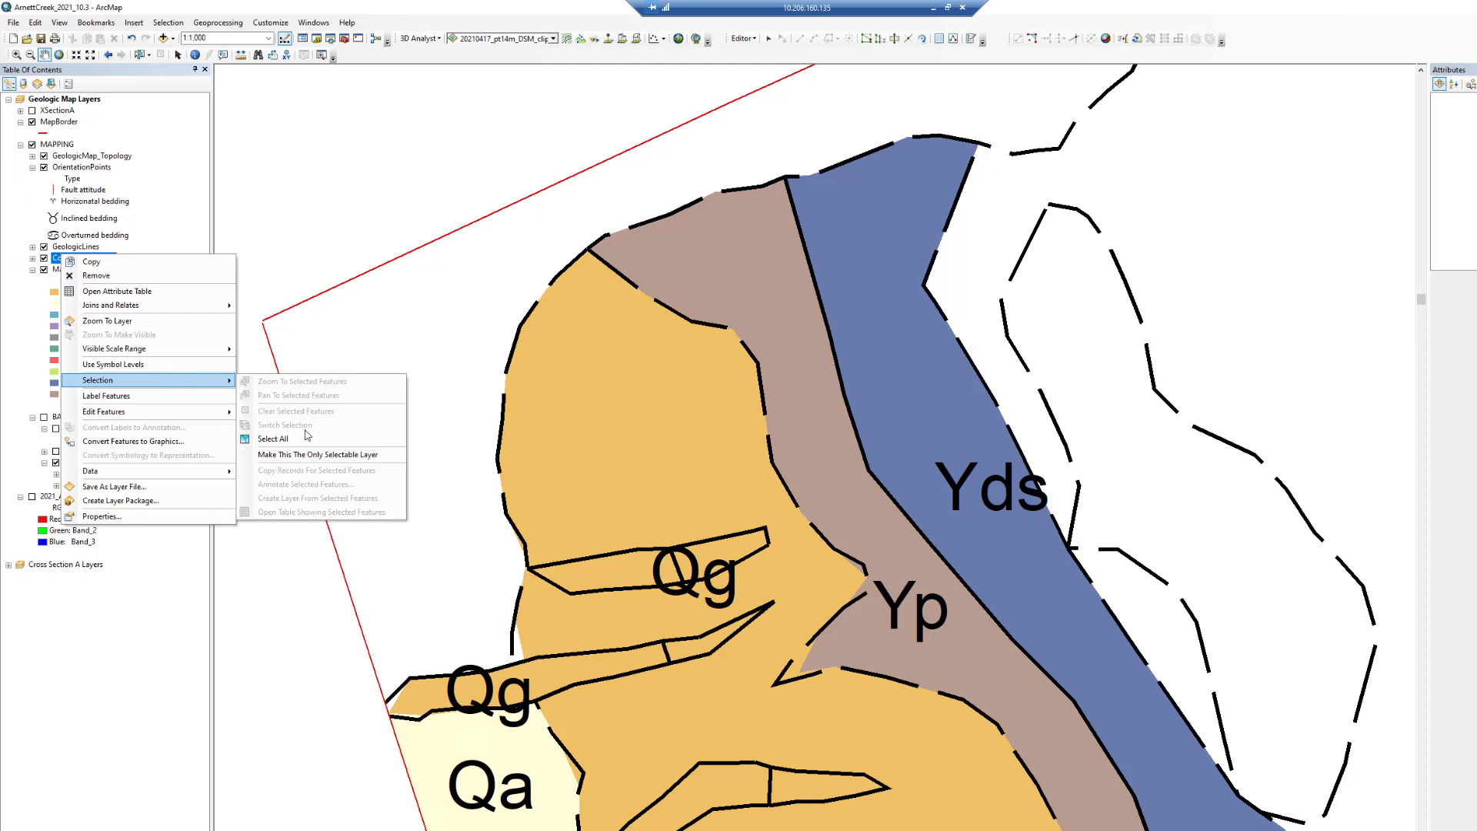
{"action": "left_click", "coordinate": [300, 464]}
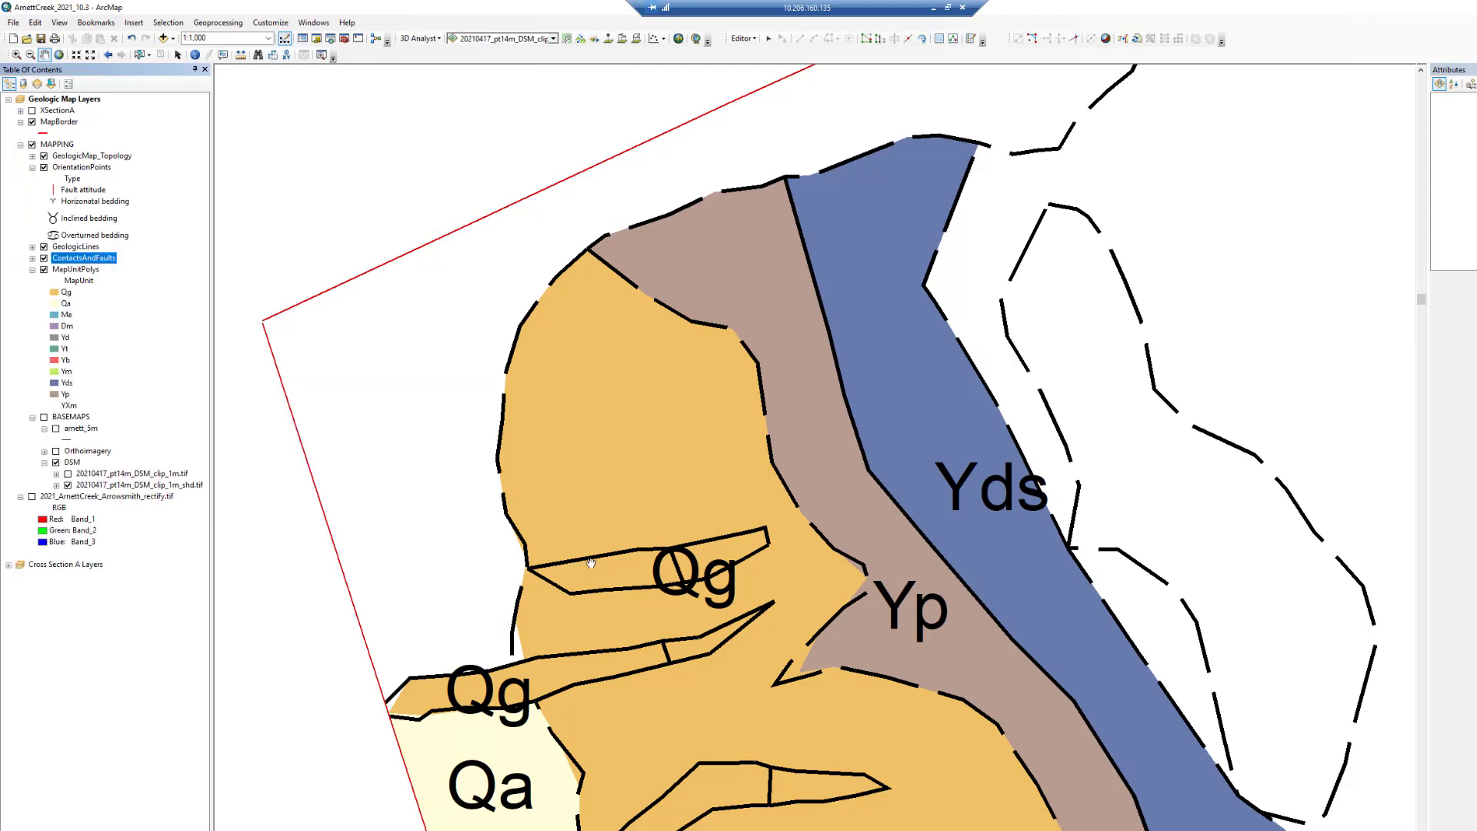
{"action": "left_click_drag", "start_coordinate": [433, 461], "coordinate": [422, 382]}
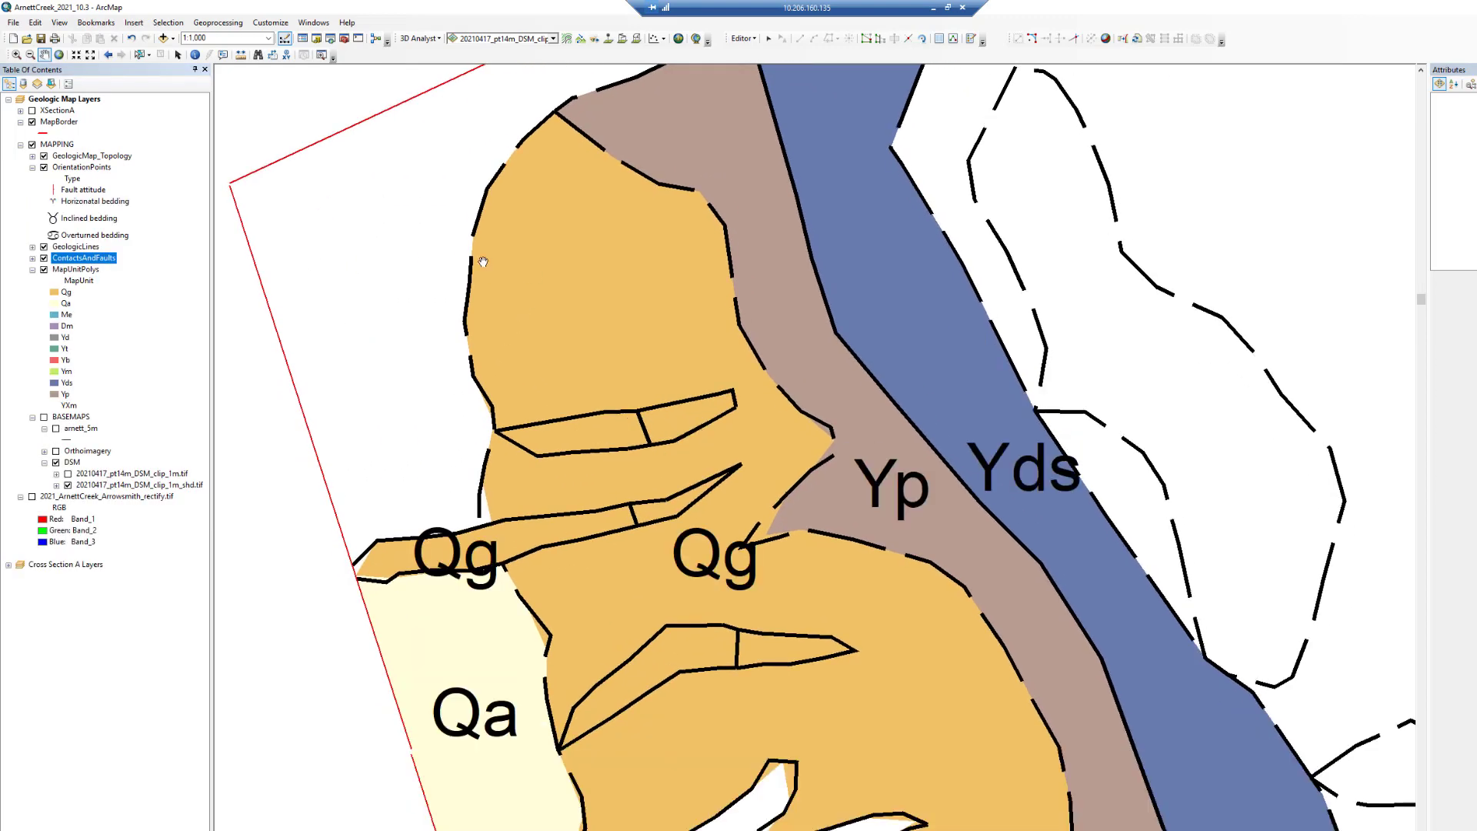
Select the contacts enclosing the western part of the northernmost lens inside Qg and construct a YXm polygon from them
{"action": "left_click", "coordinate": [769, 39]}
{"action": "left_click", "coordinate": [527, 428]}
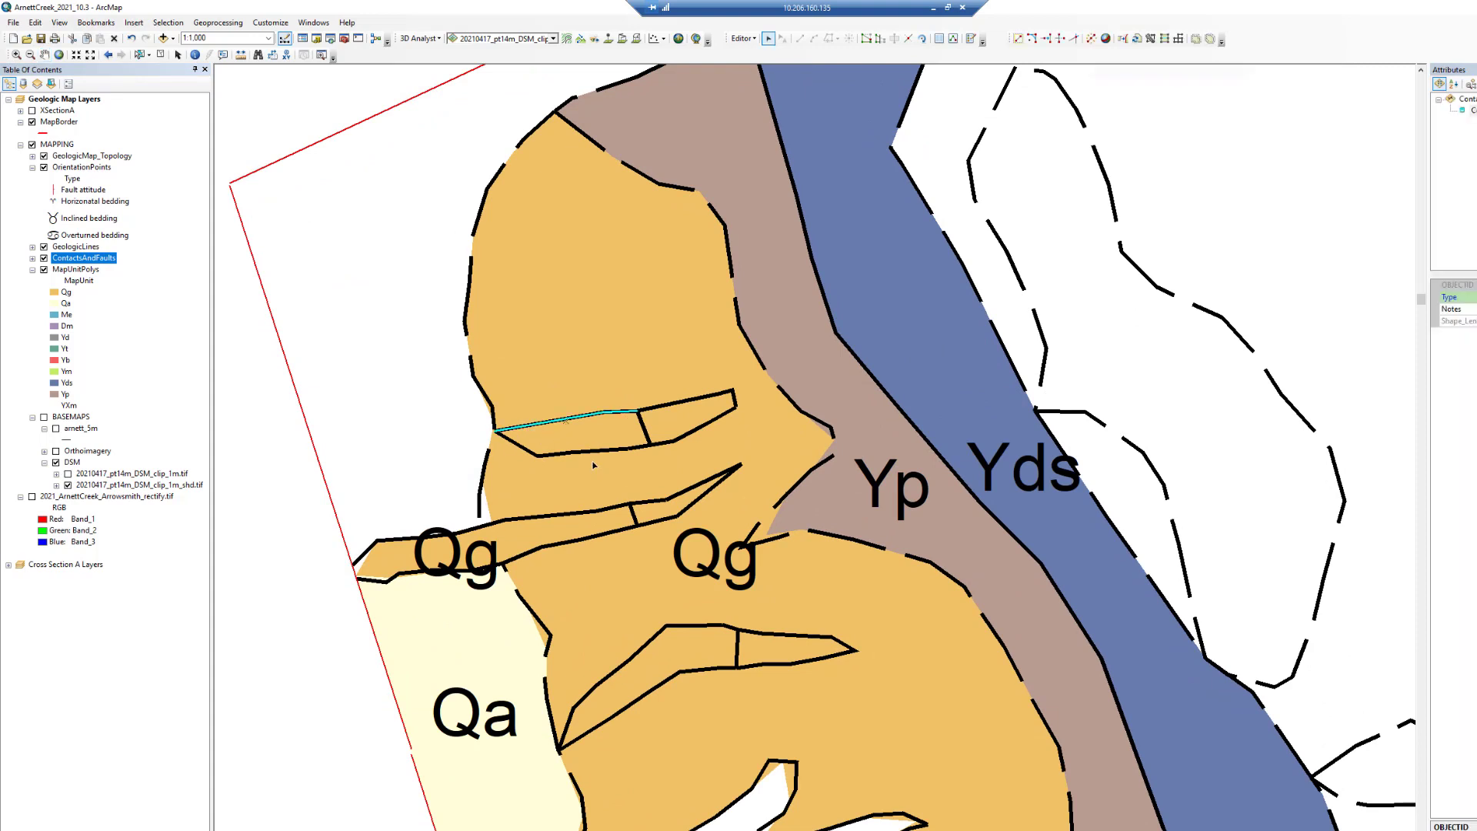
{"action": "left_click", "coordinate": [541, 453], "text": "shift"}
{"action": "left_click", "coordinate": [650, 443], "text": "shift"}
{"action": "left_click", "coordinate": [663, 443], "text": "shift"}
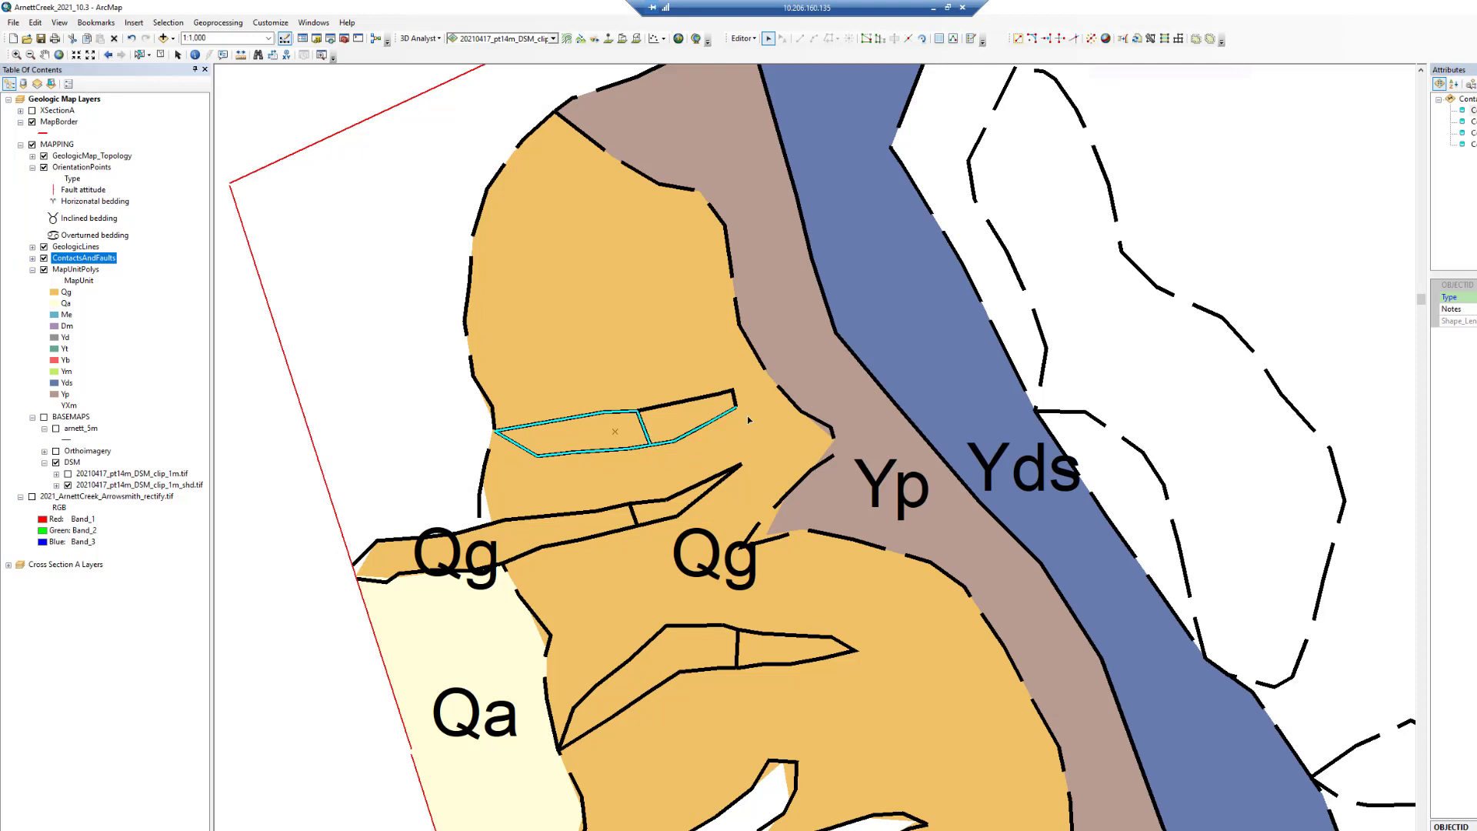
{"action": "left_click", "coordinate": [1150, 38]}
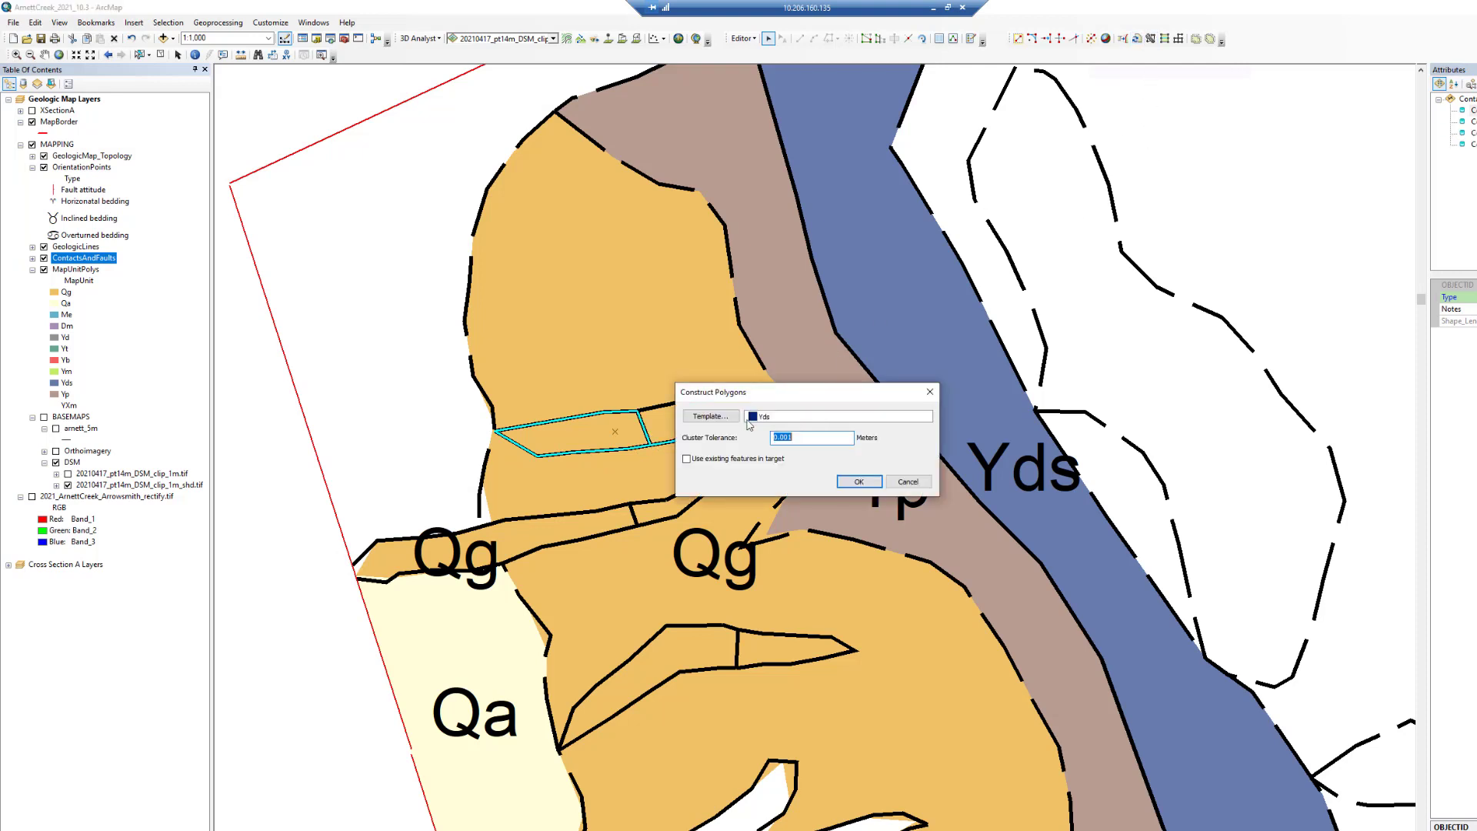
{"action": "left_click", "coordinate": [723, 416]}
{"action": "left_click", "coordinate": [705, 380]}
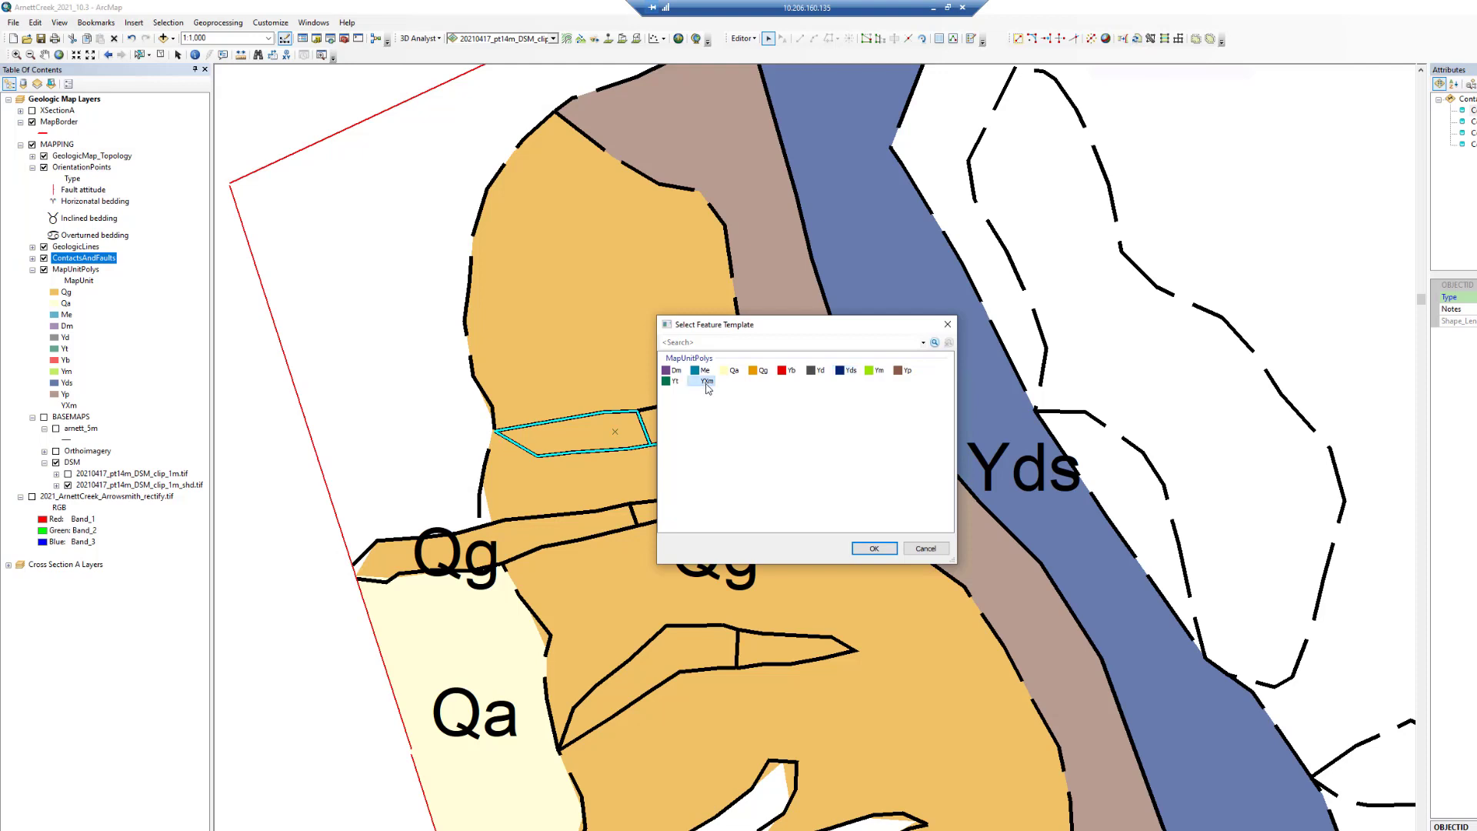
{"action": "left_click", "coordinate": [863, 546]}
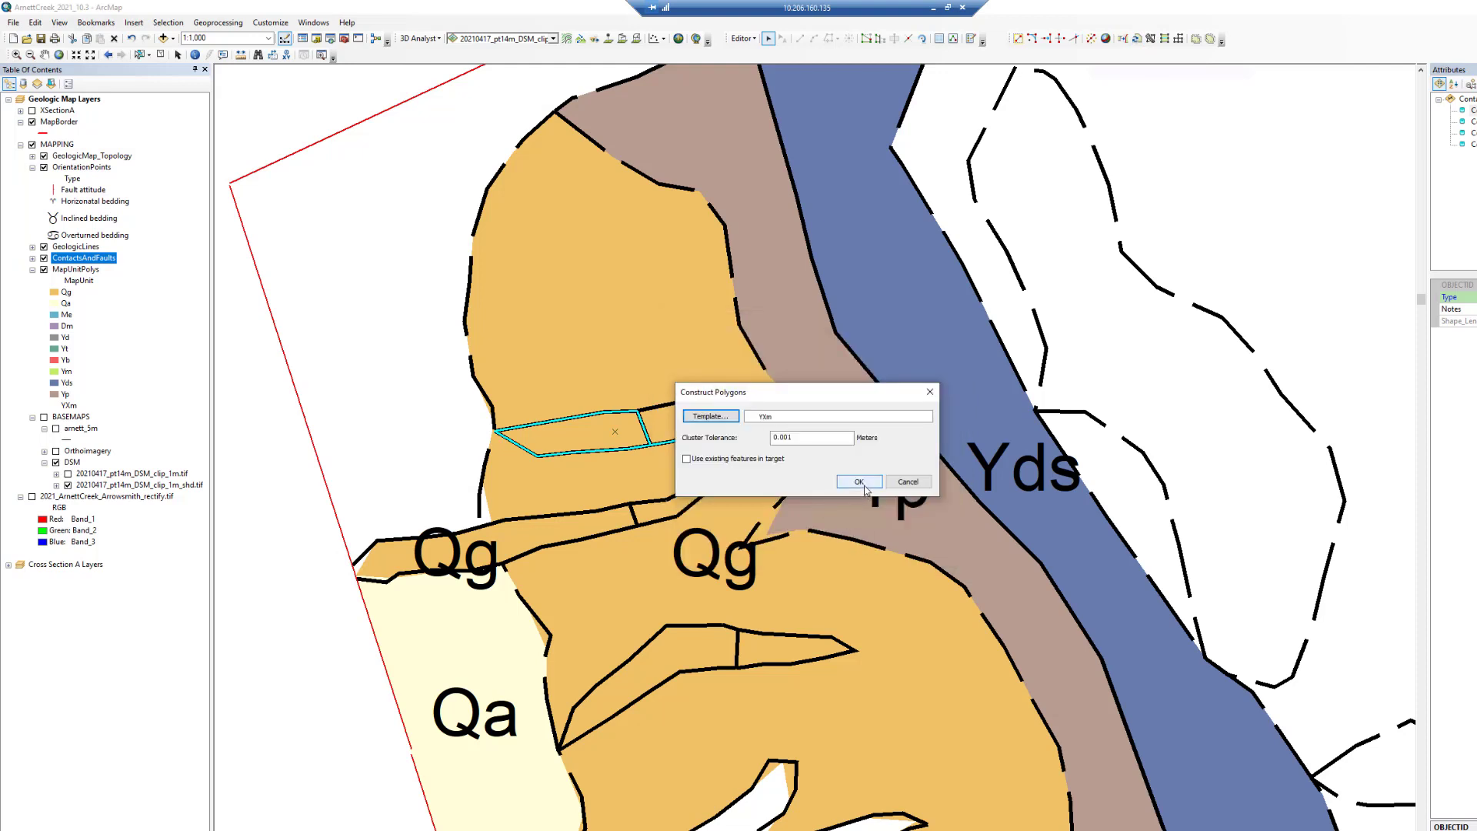
{"action": "left_click", "coordinate": [865, 494]}
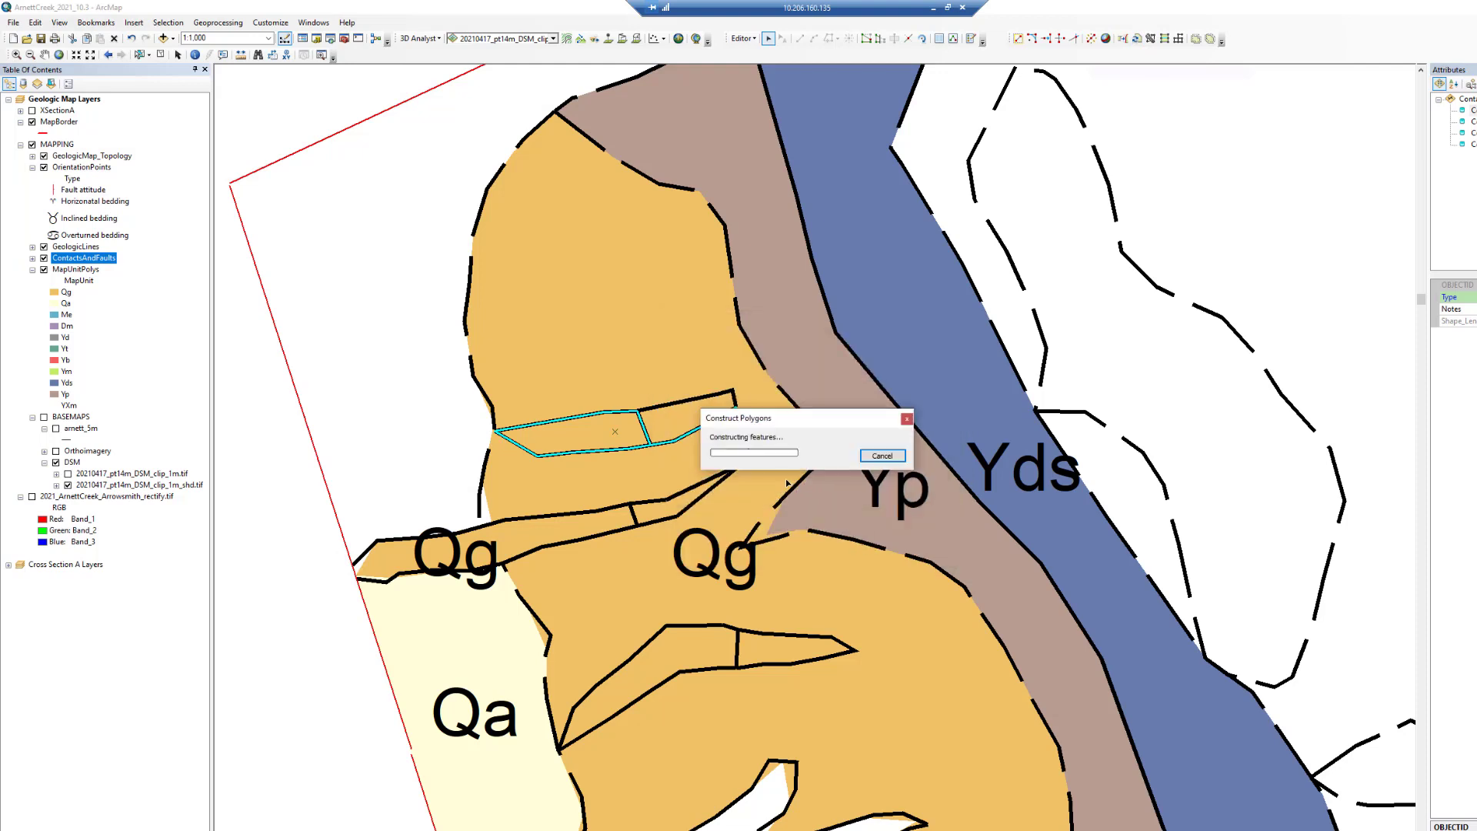
Select the contacts enclosing the eastern part of the northernmost lens and construct a Yp polygon from them
{"action": "left_click", "coordinate": [686, 406]}
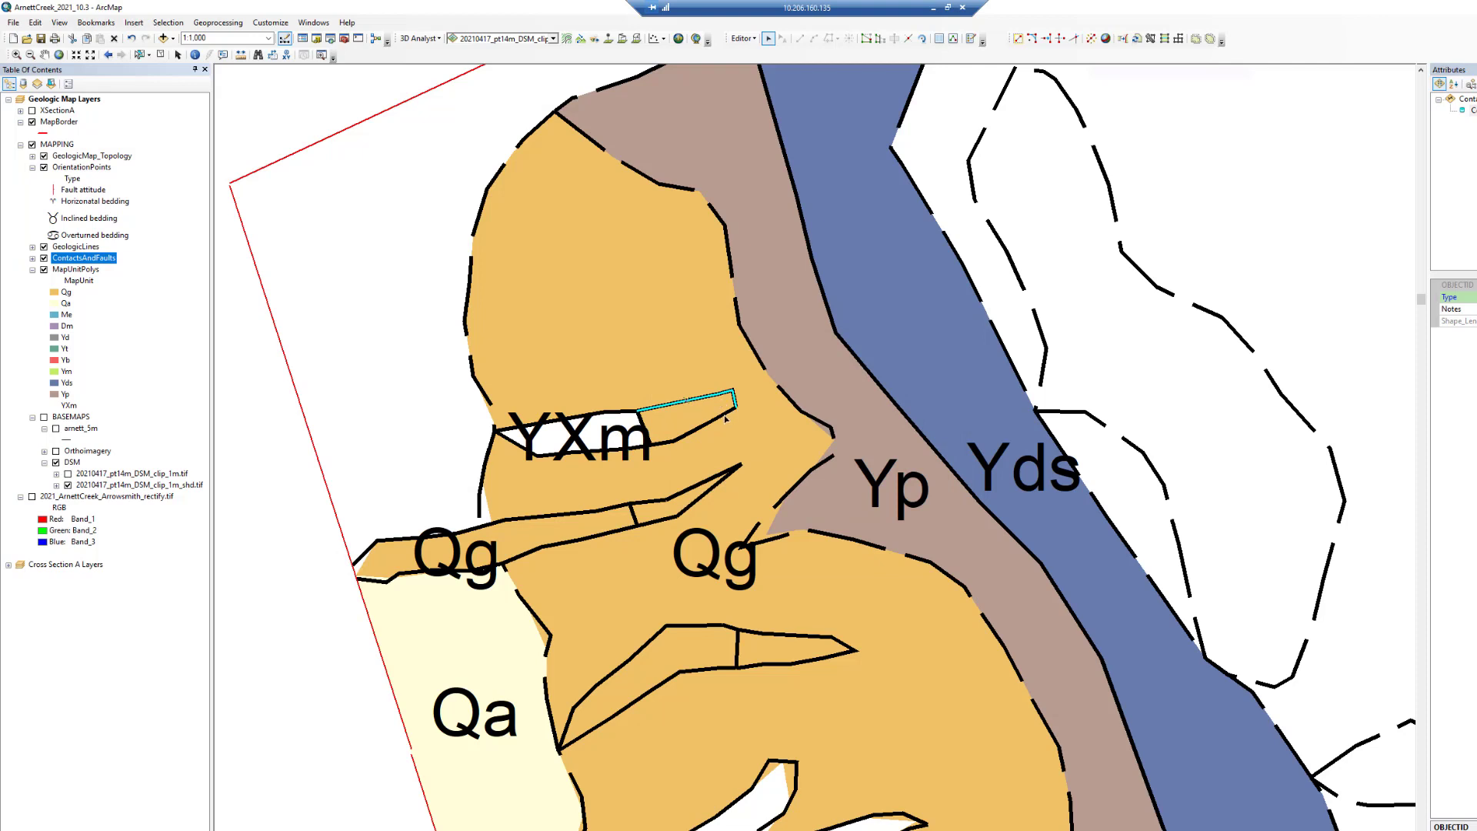
{"action": "left_click", "coordinate": [687, 425], "text": "shift"}
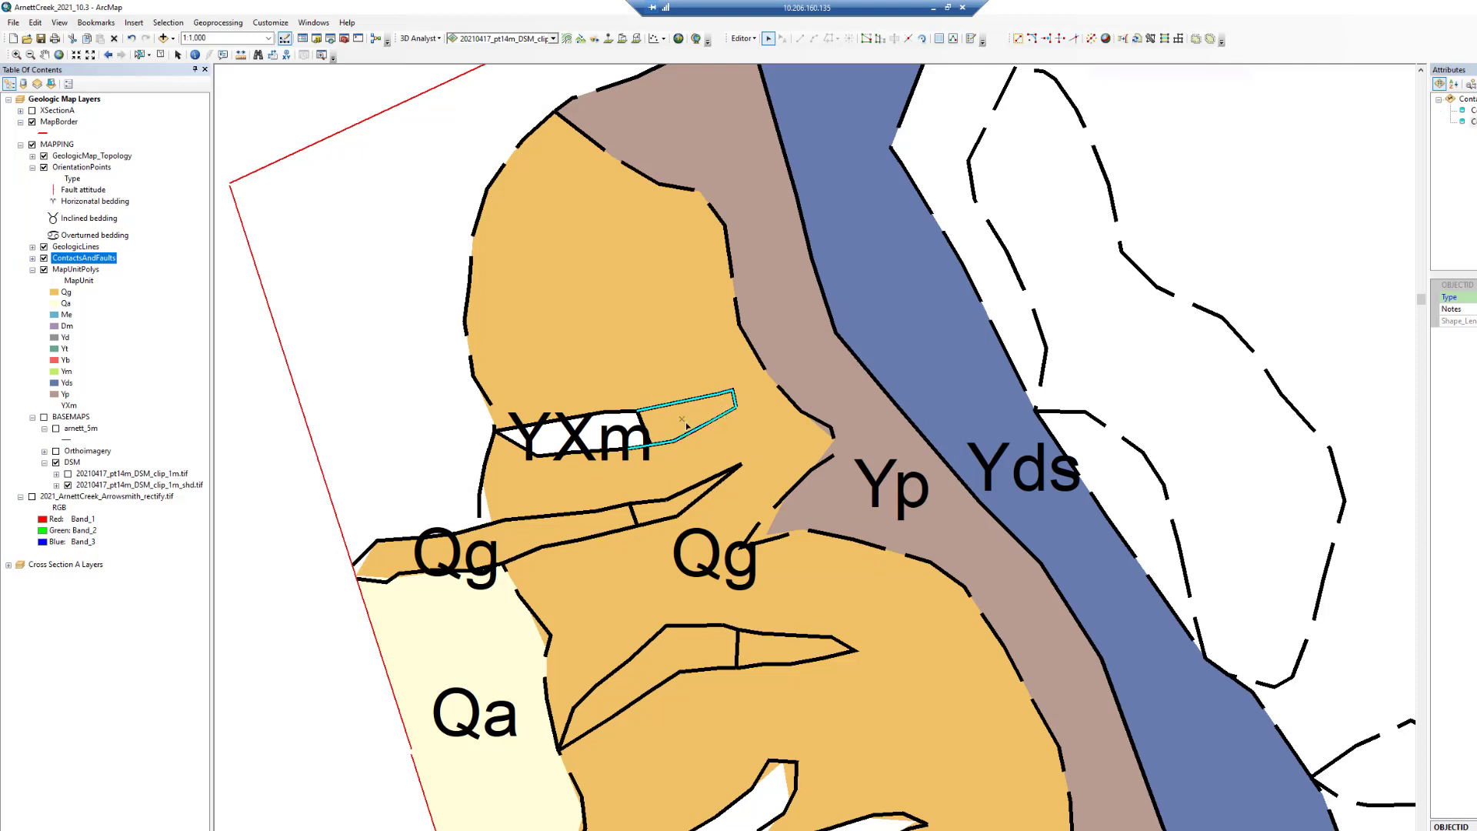
{"action": "left_click", "coordinate": [643, 423], "text": "shift"}
{"action": "left_click", "coordinate": [1150, 38]}
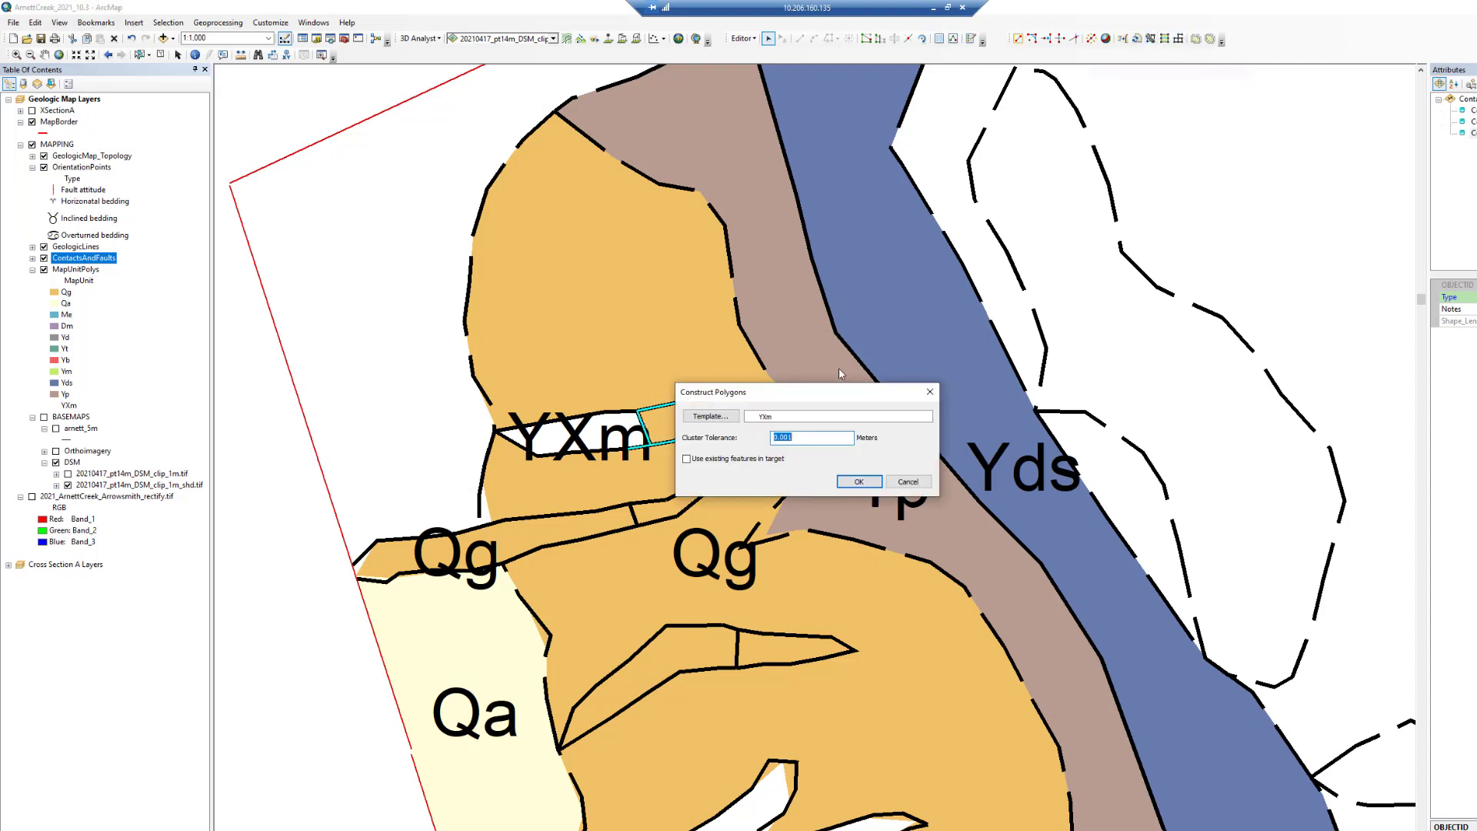
{"action": "left_click", "coordinate": [729, 416]}
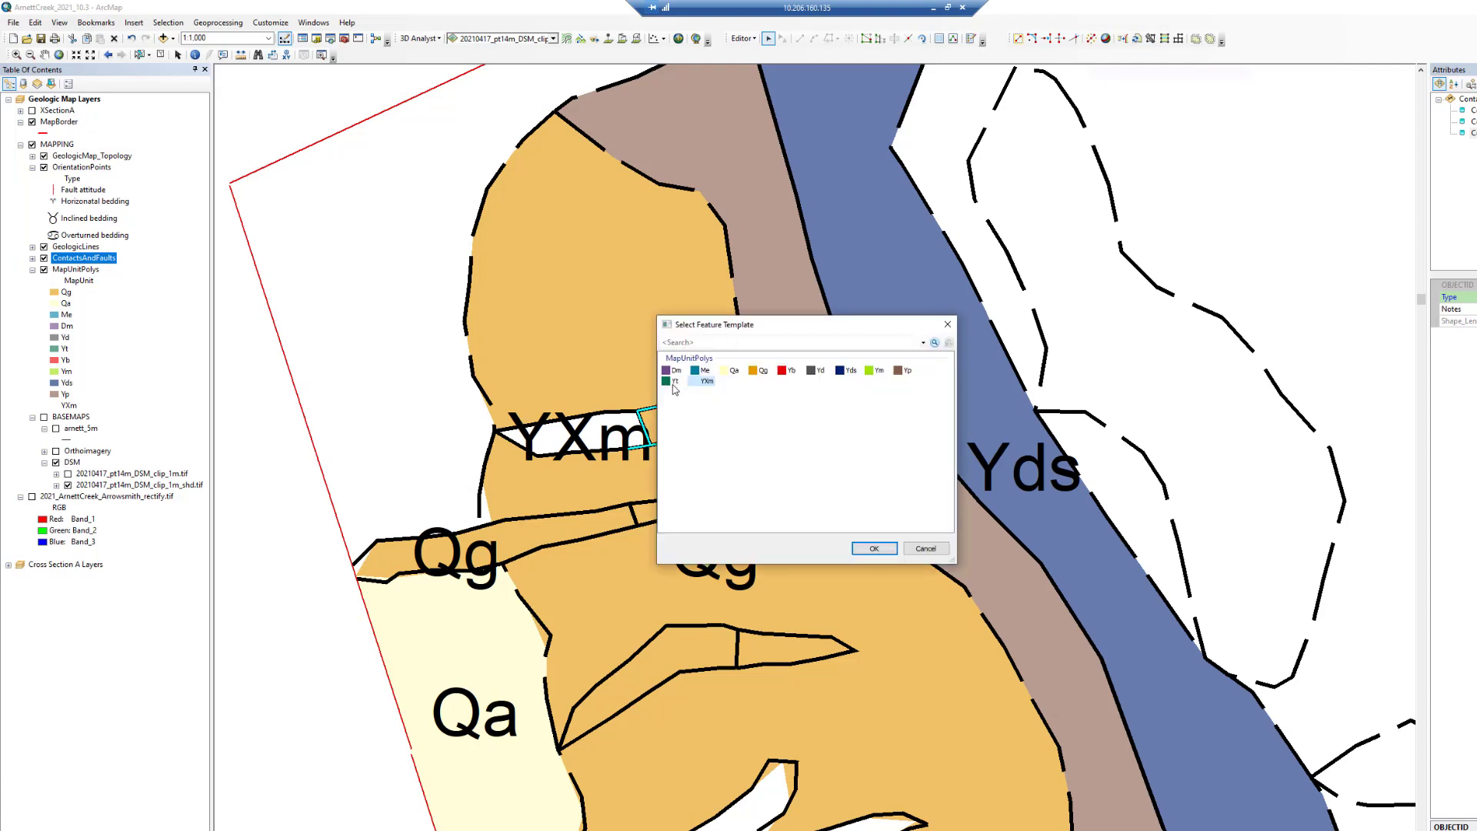
{"action": "left_click", "coordinate": [901, 370]}
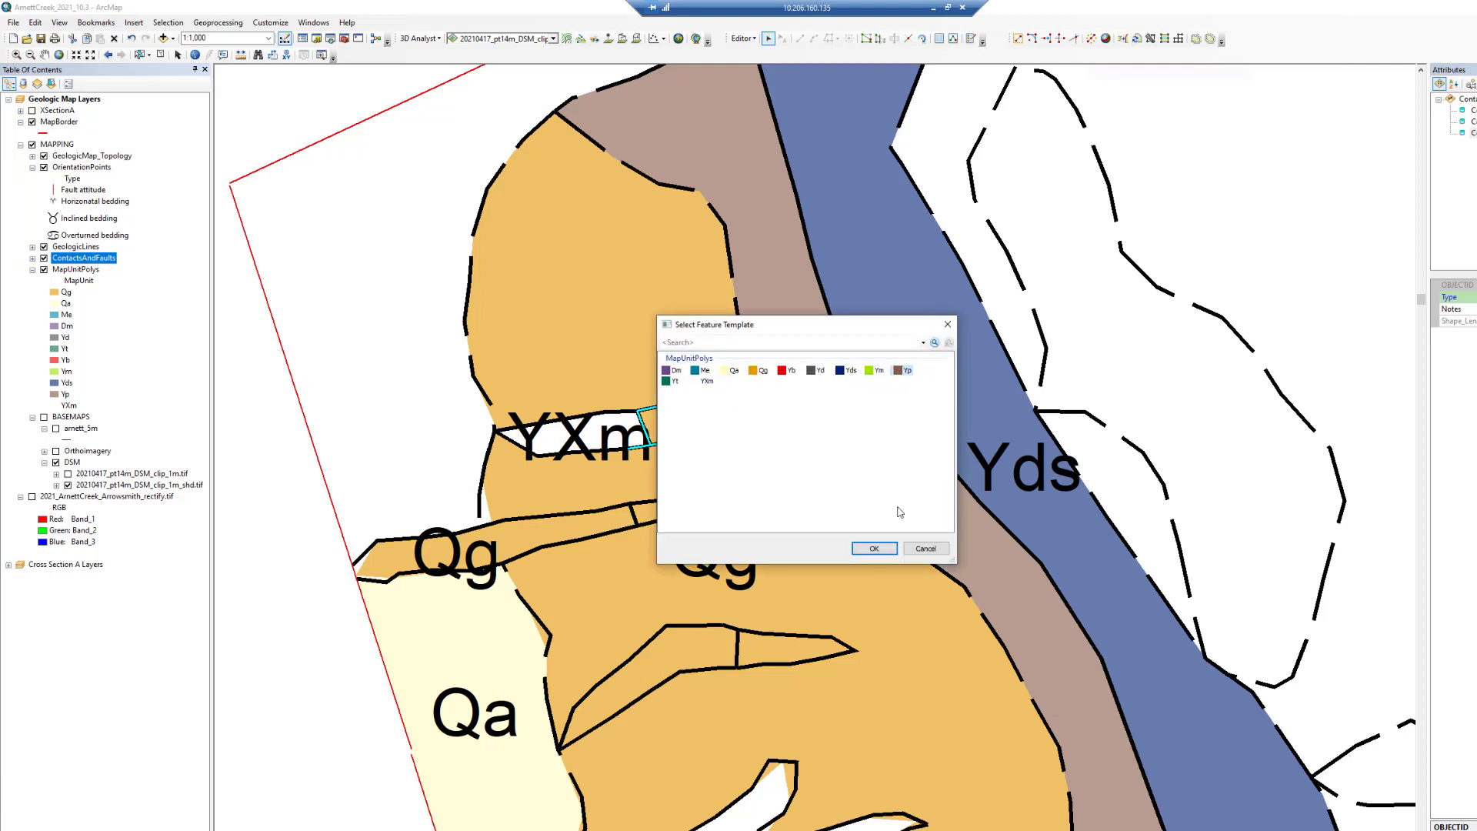
{"action": "left_click", "coordinate": [875, 548]}
{"action": "left_click", "coordinate": [860, 482]}
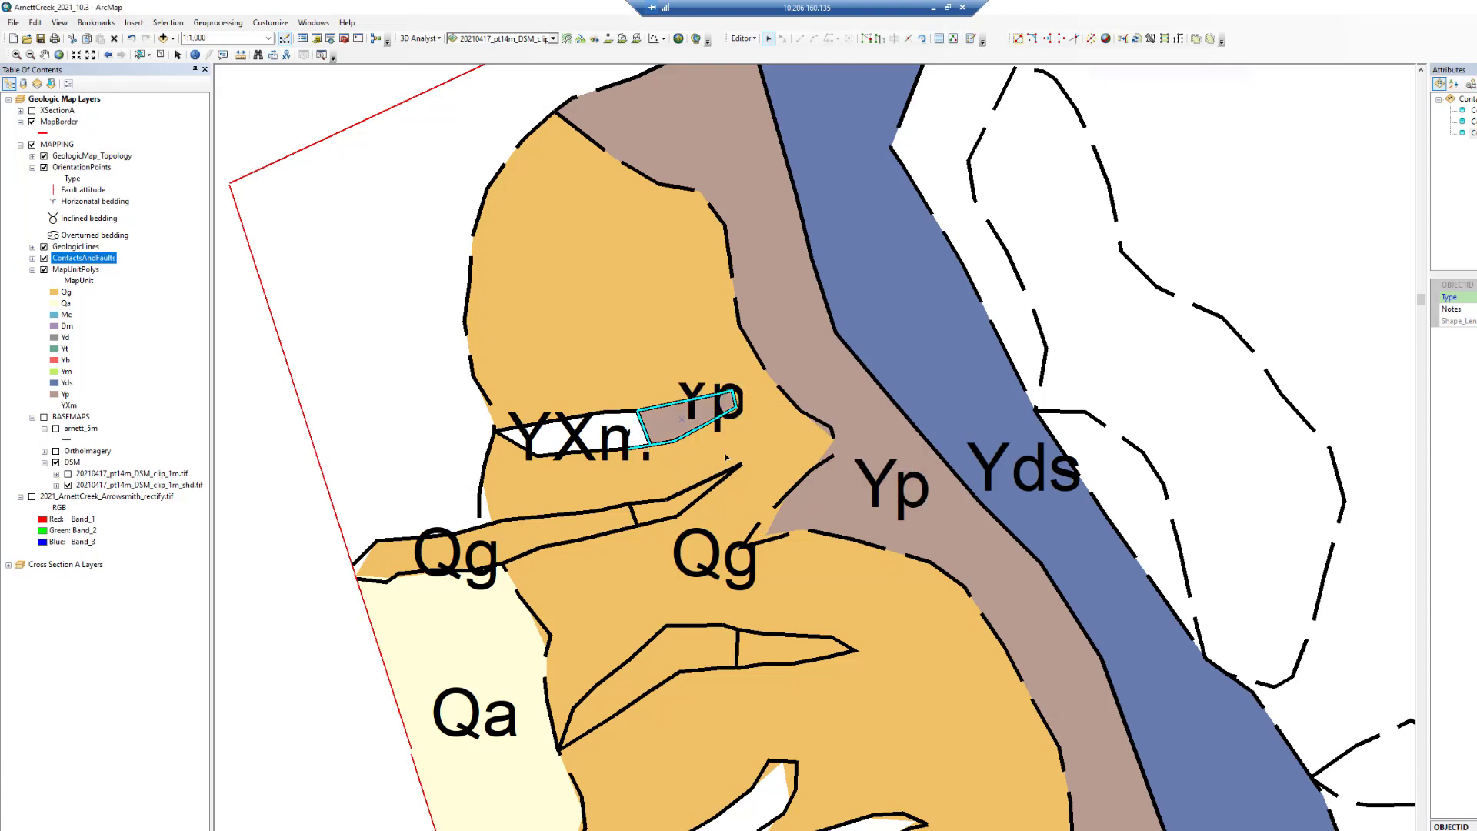
{"action": "left_click", "coordinate": [451, 363]}
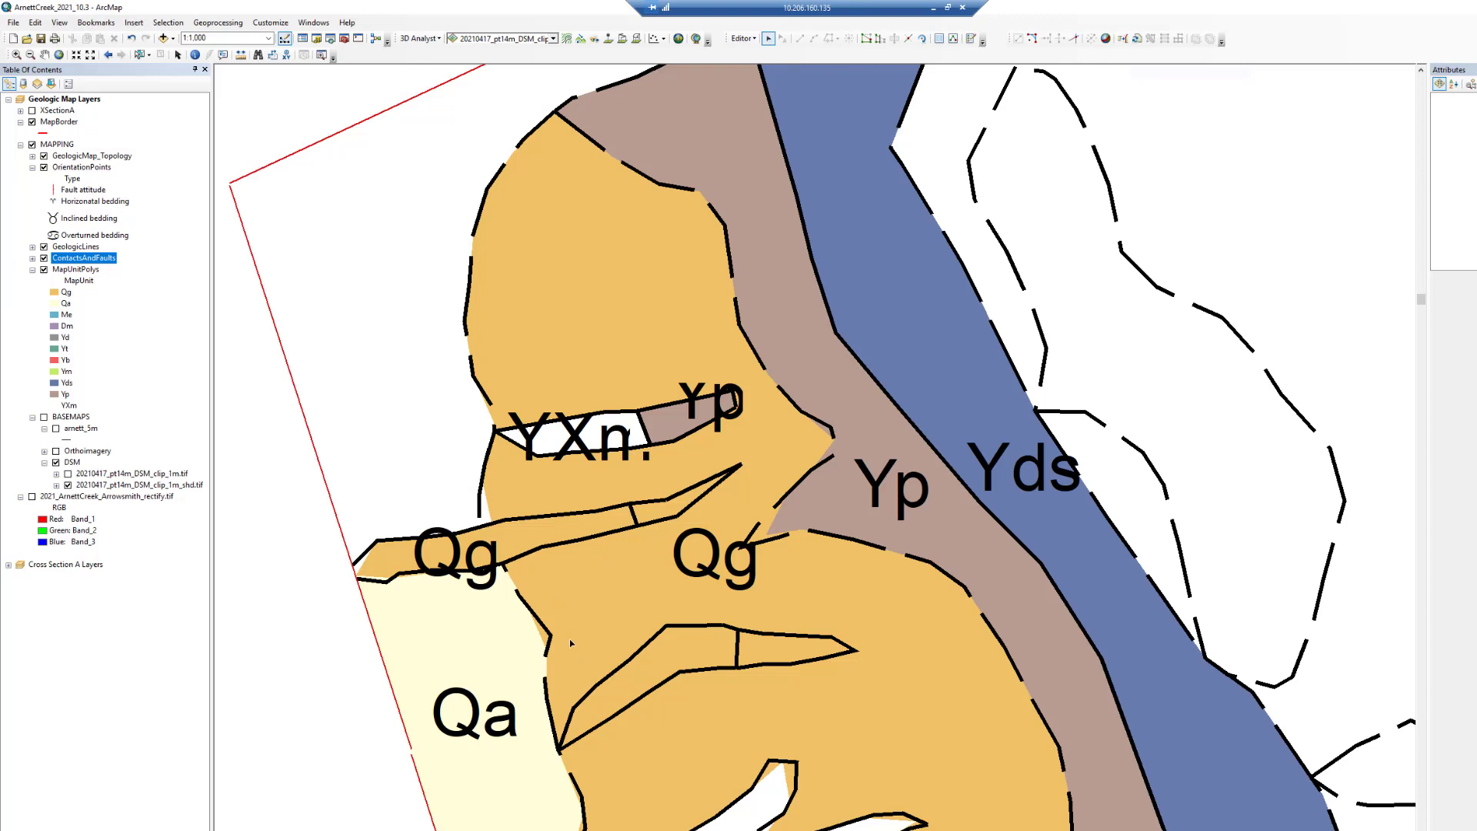
Construct a YXm polygon for the western part of the second lens from its contacts and the map border
{"action": "left_click", "coordinate": [524, 520]}
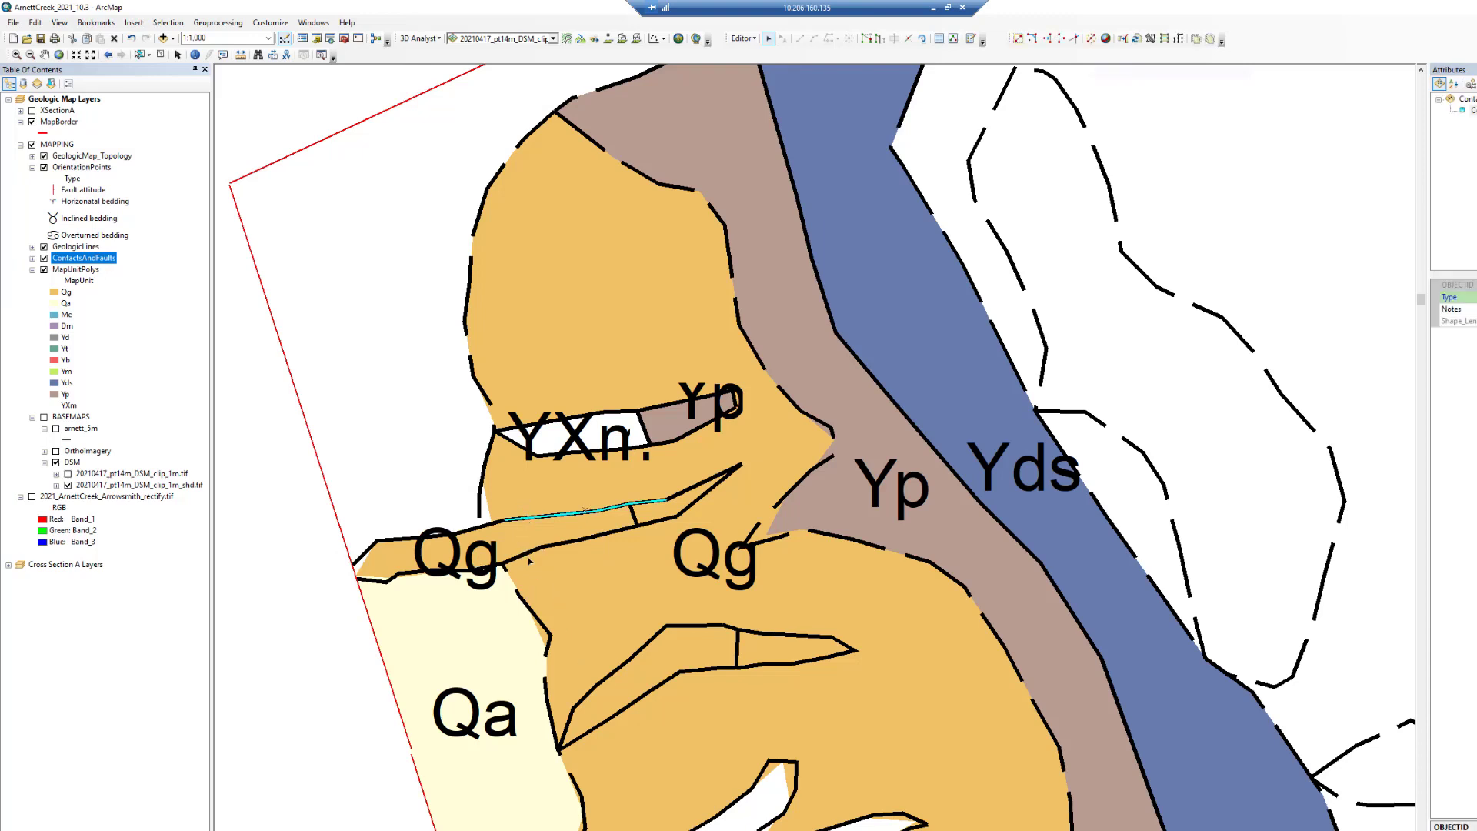
{"action": "left_click", "coordinate": [525, 550], "text": "shift"}
{"action": "left_click", "coordinate": [431, 532], "text": "shift"}
{"action": "right_click", "coordinate": [58, 122]}
{"action": "left_click", "coordinate": [308, 346]}
{"action": "left_click", "coordinate": [1163, 38]}
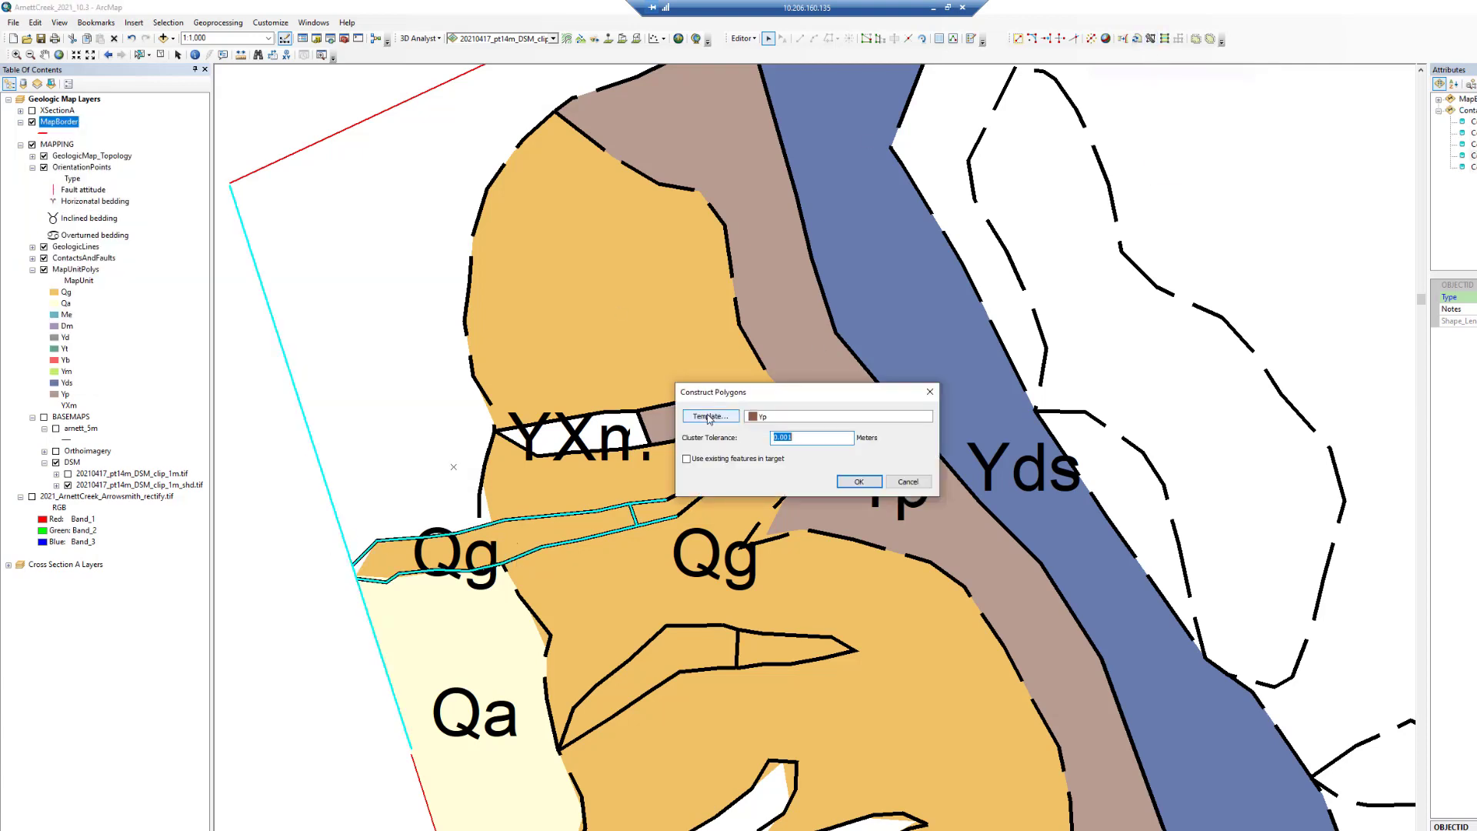
{"action": "left_click", "coordinate": [907, 481]}
Make ContactsAndFaults the only selectable layer and construct a Yp polygon for the eastern part of the second lens
{"action": "right_click", "coordinate": [83, 257]}
{"action": "left_click", "coordinate": [323, 416]}
{"action": "left_click", "coordinate": [1163, 38]}
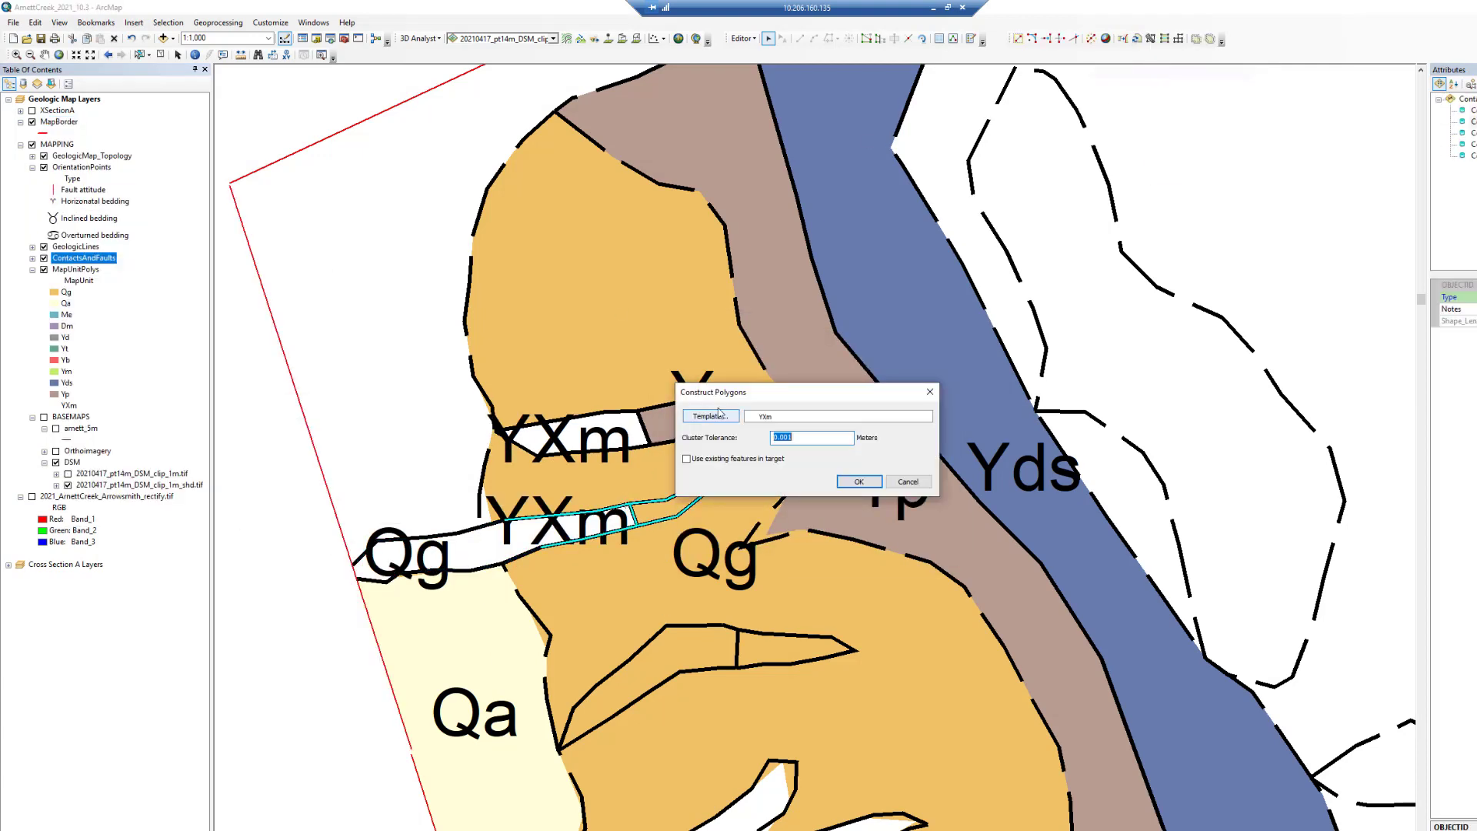
{"action": "left_click", "coordinate": [858, 481]}
Construct a YXm polygon for the western part and a Yp polygon for the eastern part of the third lens
{"action": "left_click", "coordinate": [615, 693]}
{"action": "left_click", "coordinate": [1152, 39]}
{"action": "left_click", "coordinate": [700, 384]}
{"action": "left_click", "coordinate": [740, 650]}
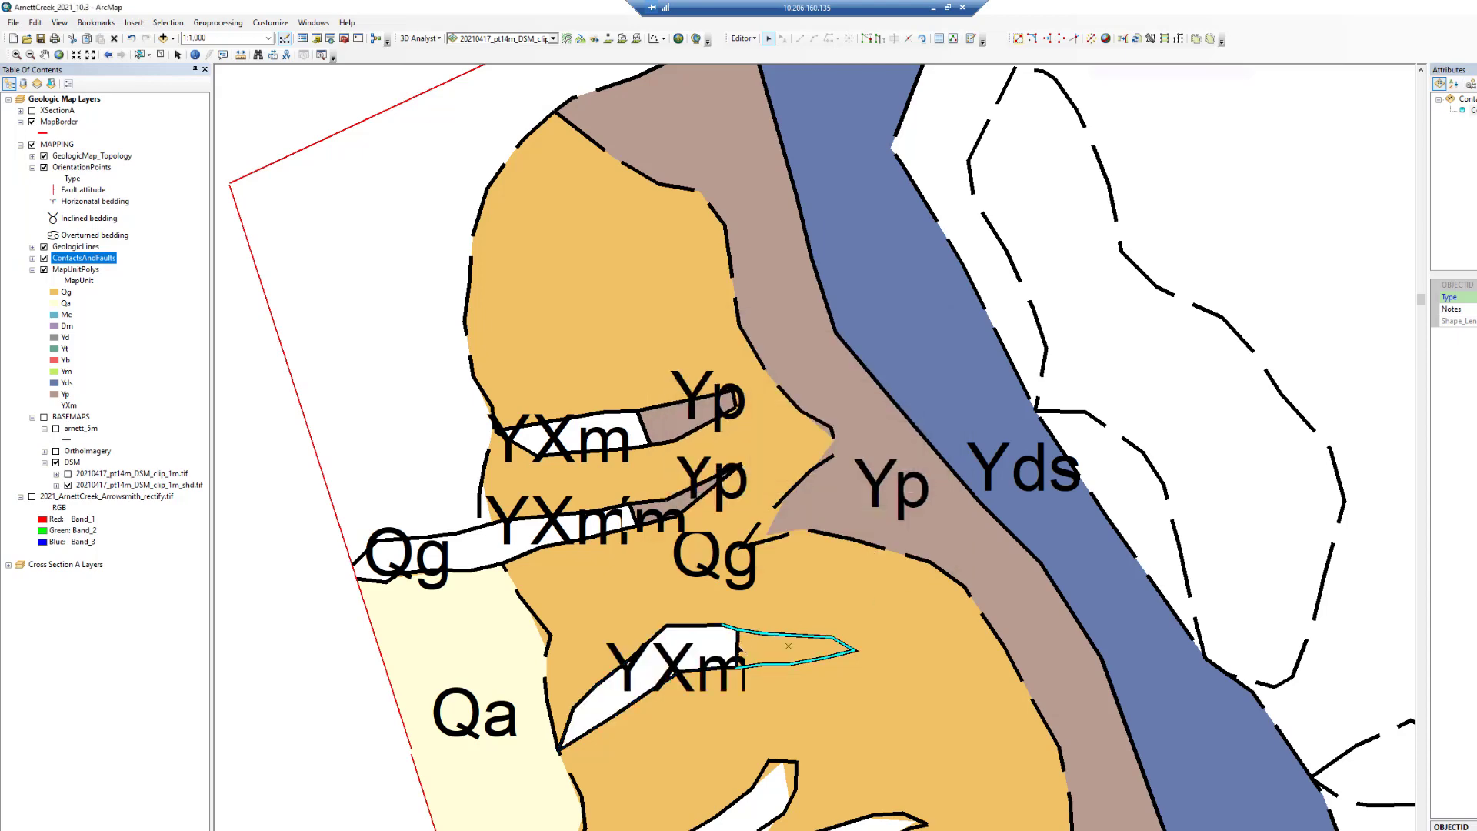
{"action": "left_click", "coordinate": [1152, 38]}
{"action": "left_click", "coordinate": [677, 384]}
Check the southern area east of the Yds unit against the scanned geologic map
{"action": "left_click", "coordinate": [90, 55]}
{"action": "right_click", "coordinate": [77, 270]}
{"action": "mouse_move", "coordinate": [183, 400]}
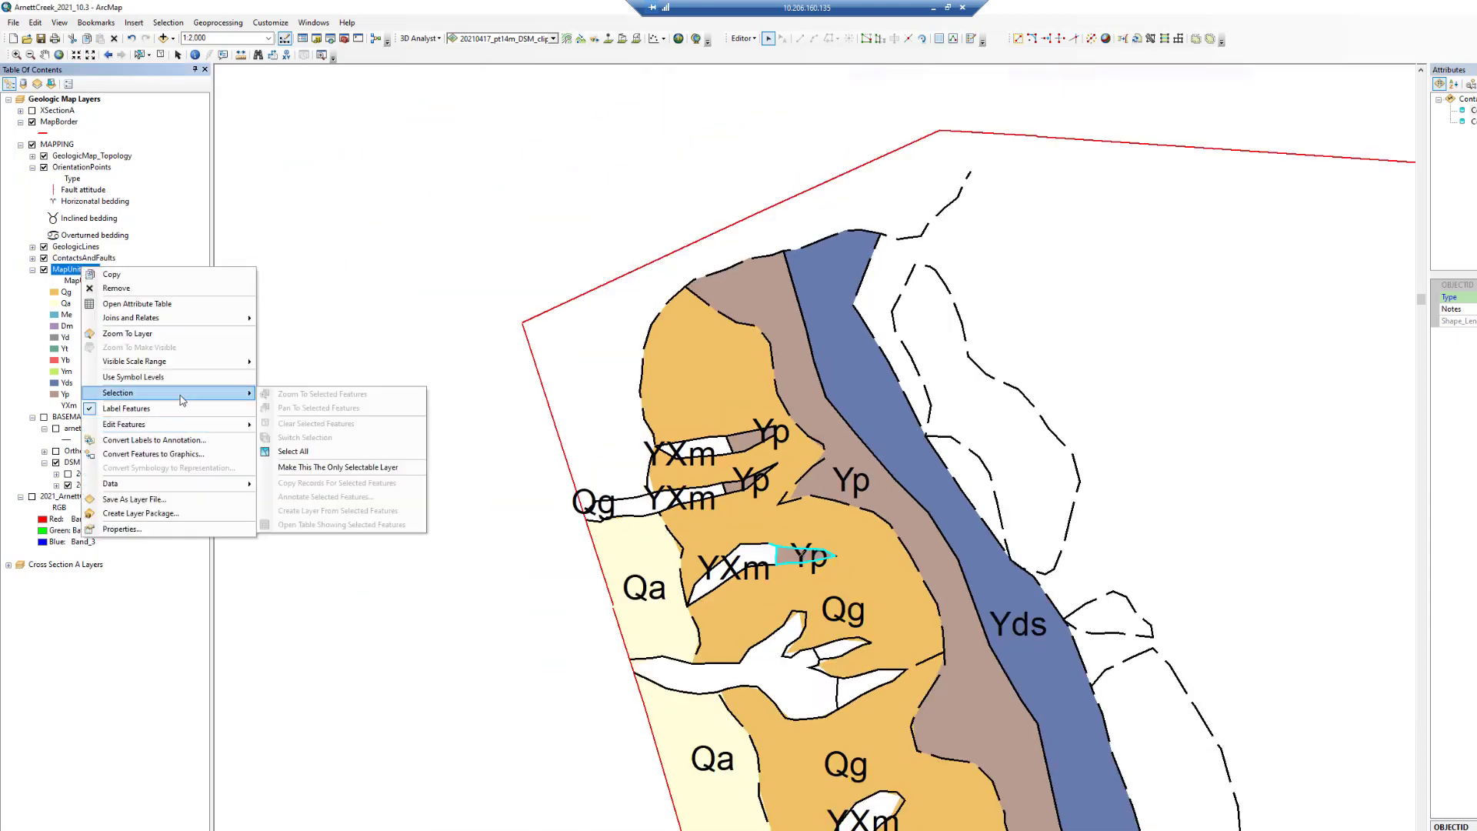
{"action": "left_click", "coordinate": [293, 450]}
{"action": "left_click", "coordinate": [160, 55]}
{"action": "left_click", "coordinate": [44, 54]}
{"action": "left_click_drag", "start_coordinate": [1055, 467], "coordinate": [791, 199]}
{"action": "left_click", "coordinate": [767, 38]}
{"action": "left_click", "coordinate": [34, 500]}
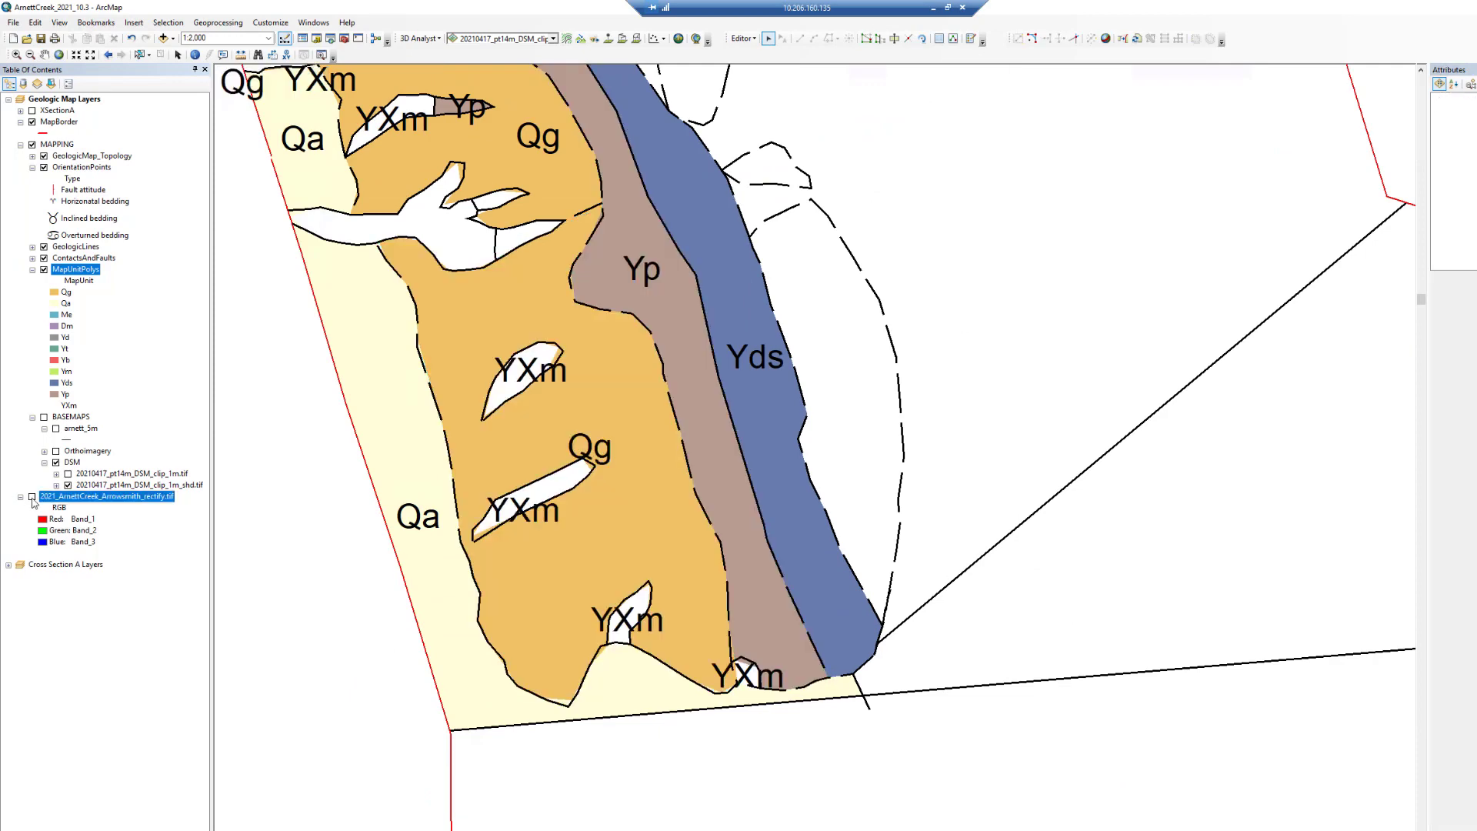
{"action": "left_click", "coordinate": [32, 496]}
{"action": "left_click", "coordinate": [31, 496]}
Construct a Qg polygon from the dashed contacts enclosing the large southern area just east of Yds
{"action": "left_click", "coordinate": [83, 258]}
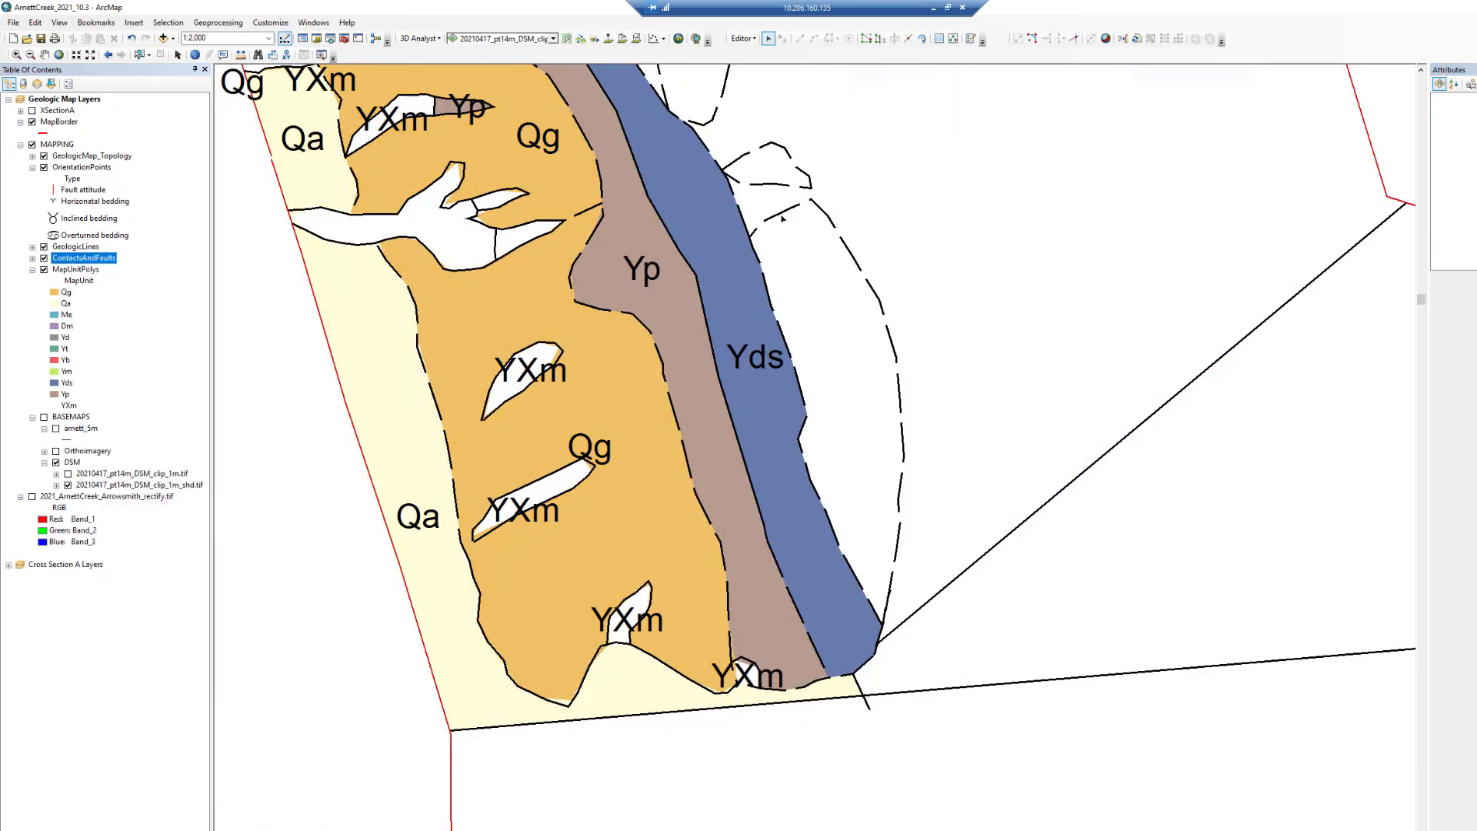
{"action": "left_click", "coordinate": [782, 219]}
{"action": "left_click", "coordinate": [874, 454]}
Construct a Yd polygon from the contacts enclosing the small northern area along the eastern edge of Yds
{"action": "left_click_drag", "start_coordinate": [820, 73], "coordinate": [1035, 409]}
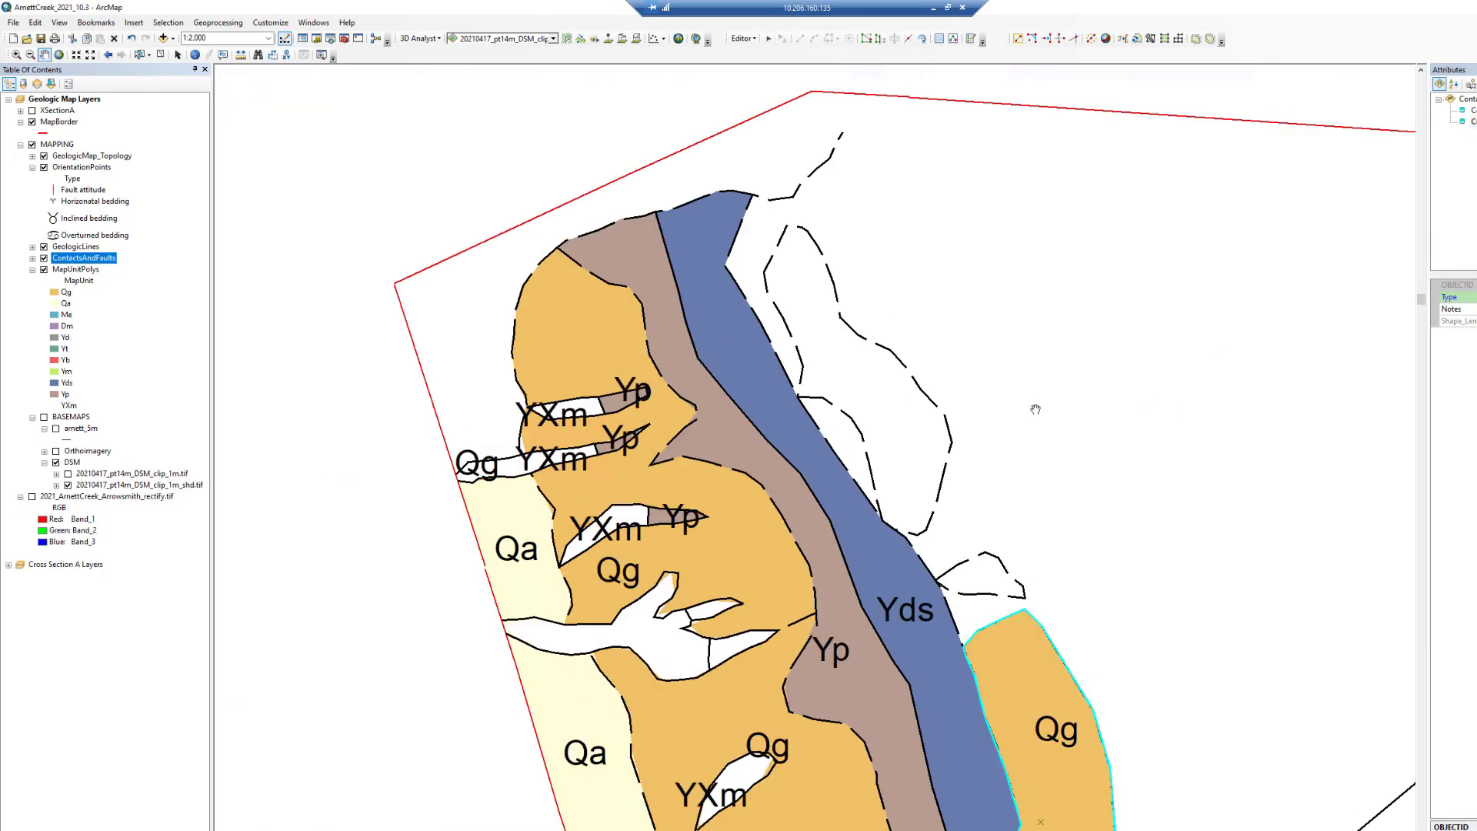
{"action": "left_click", "coordinate": [768, 38]}
{"action": "left_click", "coordinate": [838, 454]}
{"action": "key", "text": "Return"}
{"action": "left_click", "coordinate": [974, 351]}
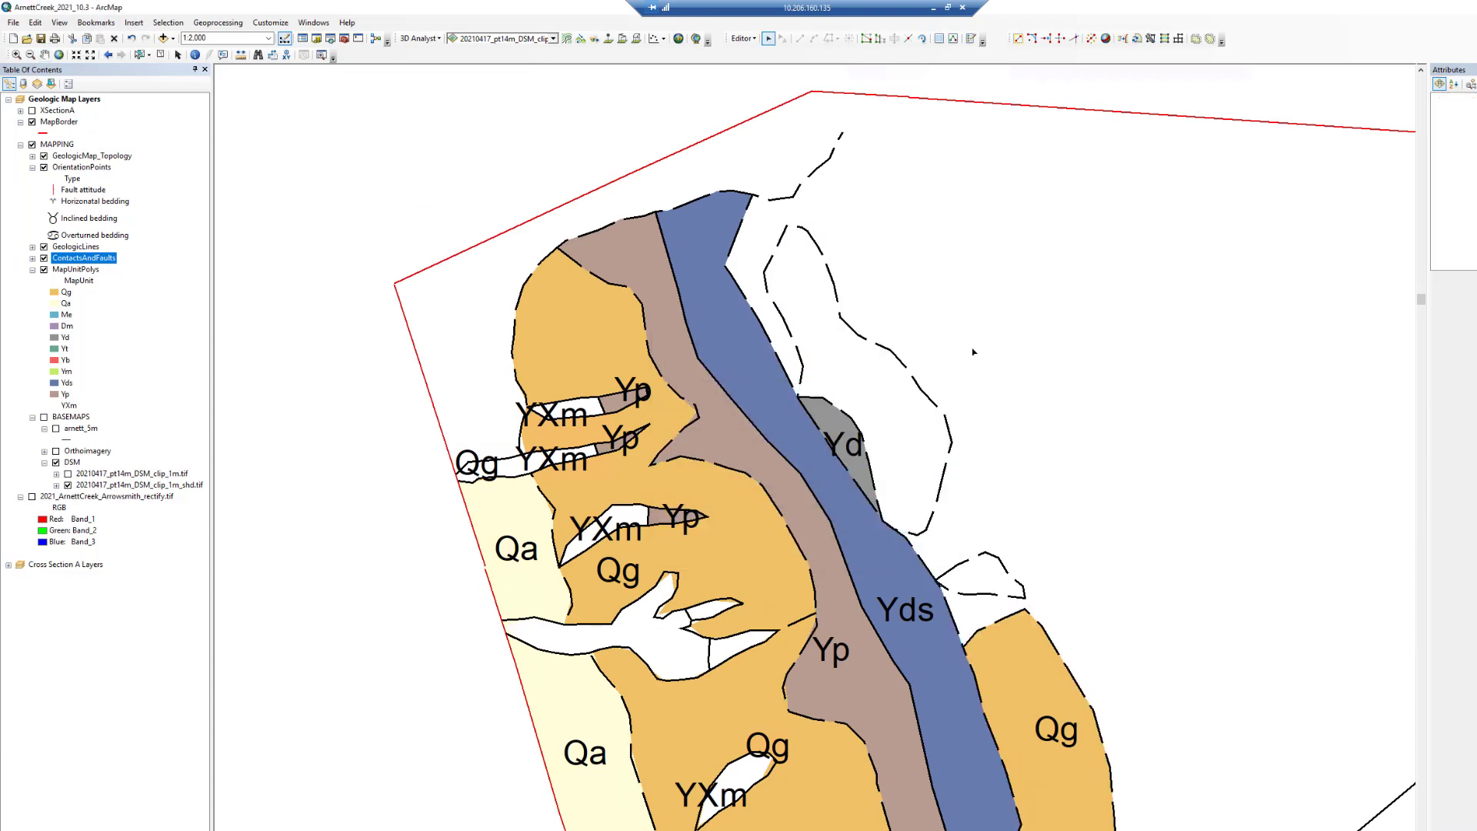
Construct Yp polygons from the contacts enclosing the two eastern tips of the branching lens inside Qg
{"action": "left_click", "coordinate": [689, 655]}
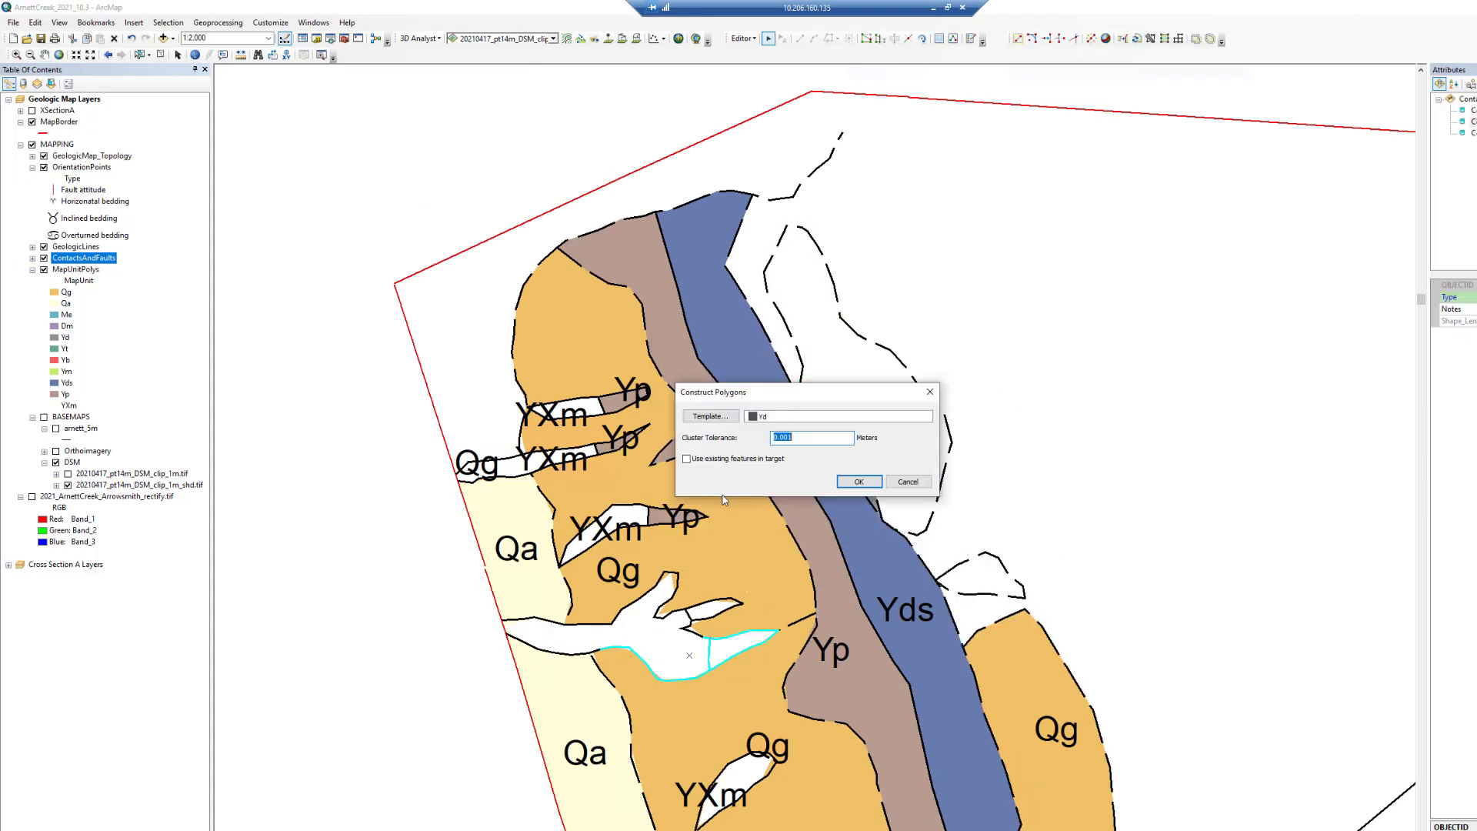
{"action": "key", "text": "Return"}
{"action": "left_click", "coordinate": [704, 609]}
{"action": "key", "text": "Return"}
Reshape the northern Qg polygon's boundary along the contact bends around the fingers of the branching lens
{"action": "left_click", "coordinate": [16, 54]}
{"action": "left_click_drag", "start_coordinate": [644, 544], "coordinate": [839, 799]}
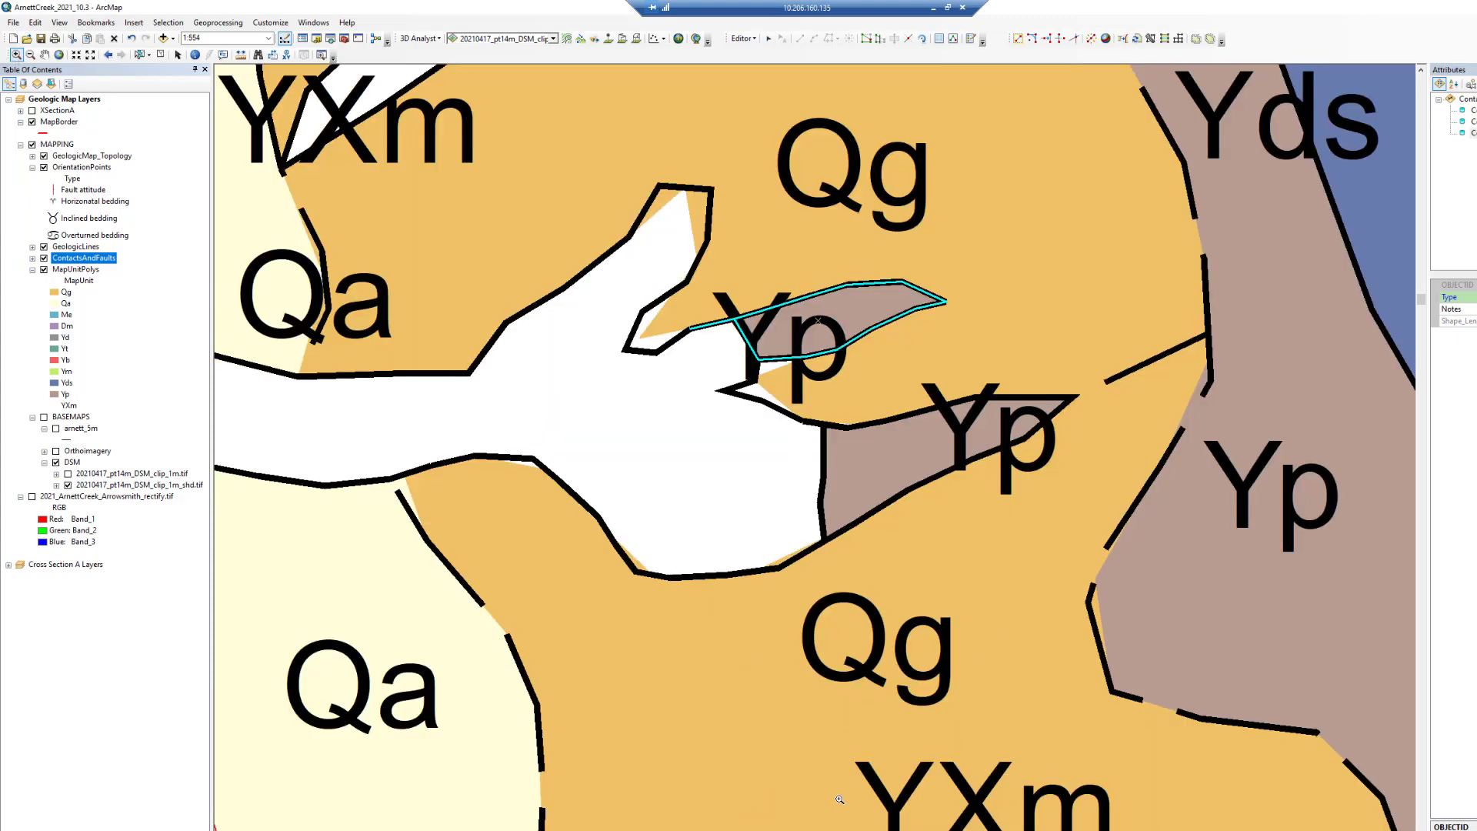
{"action": "right_click", "coordinate": [76, 269]}
{"action": "left_click", "coordinate": [116, 329]}
{"action": "left_click", "coordinate": [768, 38]}
{"action": "double_click", "coordinate": [707, 237]}
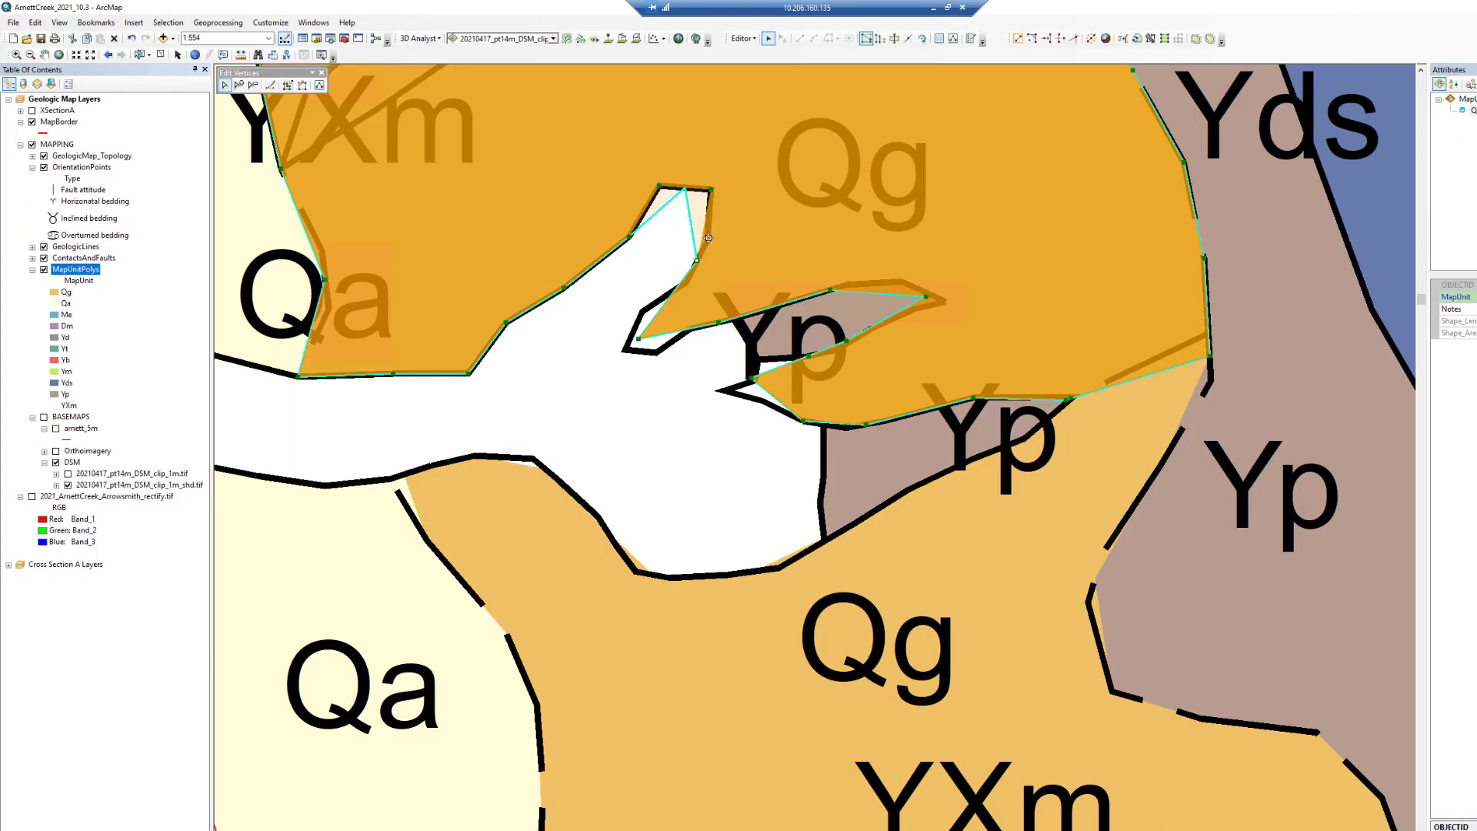
{"action": "left_click", "coordinate": [707, 240]}
{"action": "left_click", "coordinate": [686, 282]}
{"action": "left_click", "coordinate": [641, 311]}
{"action": "left_click", "coordinate": [624, 350]}
{"action": "left_click", "coordinate": [657, 353]}
{"action": "right_click", "coordinate": [657, 353]}
{"action": "key", "text": "Escape"}
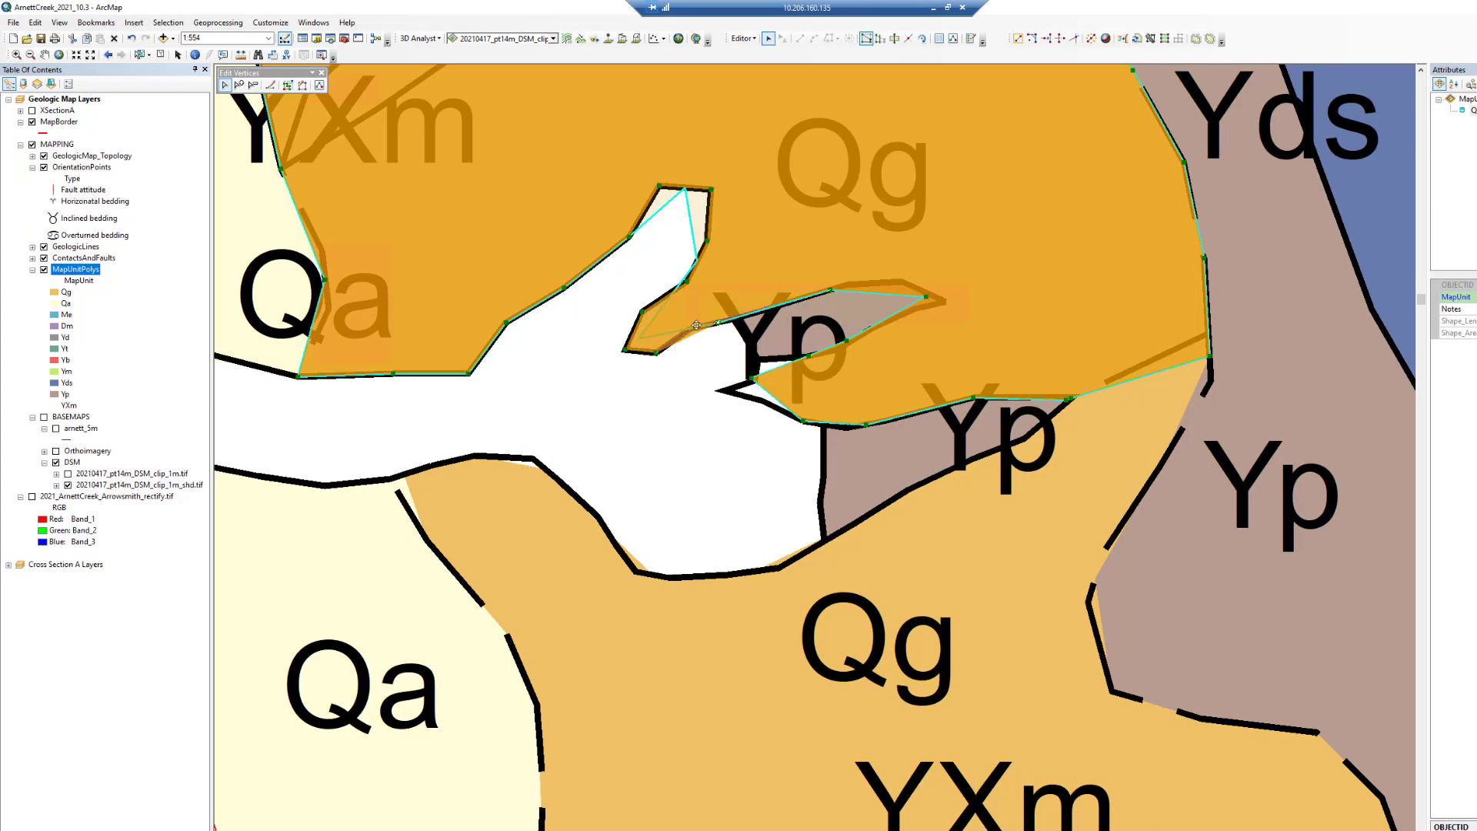
Fit the southern Qg polygon's upper edge to the contact along the underside of the branching lens
{"action": "left_click", "coordinate": [587, 548]}
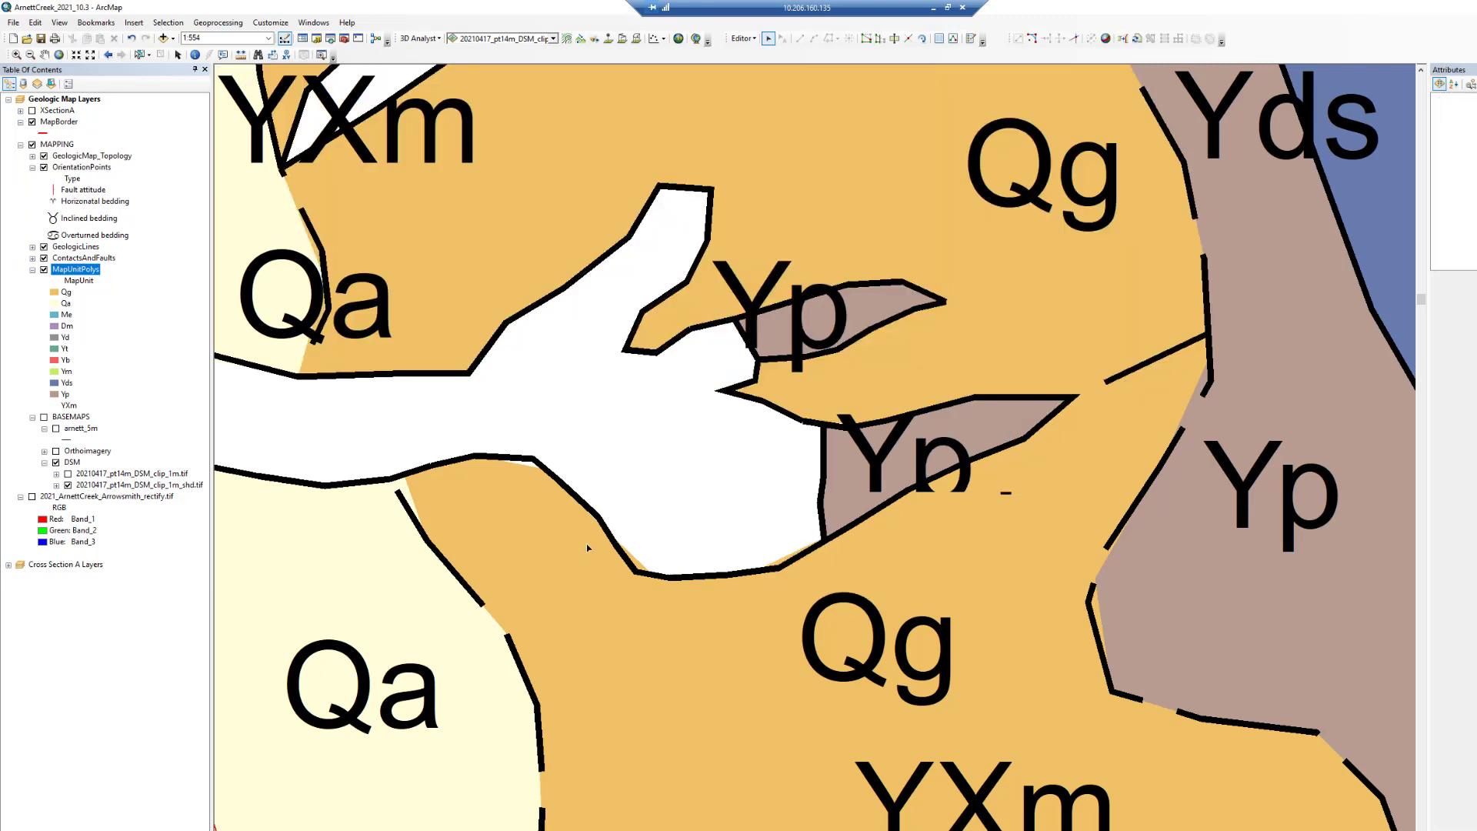
{"action": "right_click", "coordinate": [800, 570]}
{"action": "left_click", "coordinate": [347, 402]}
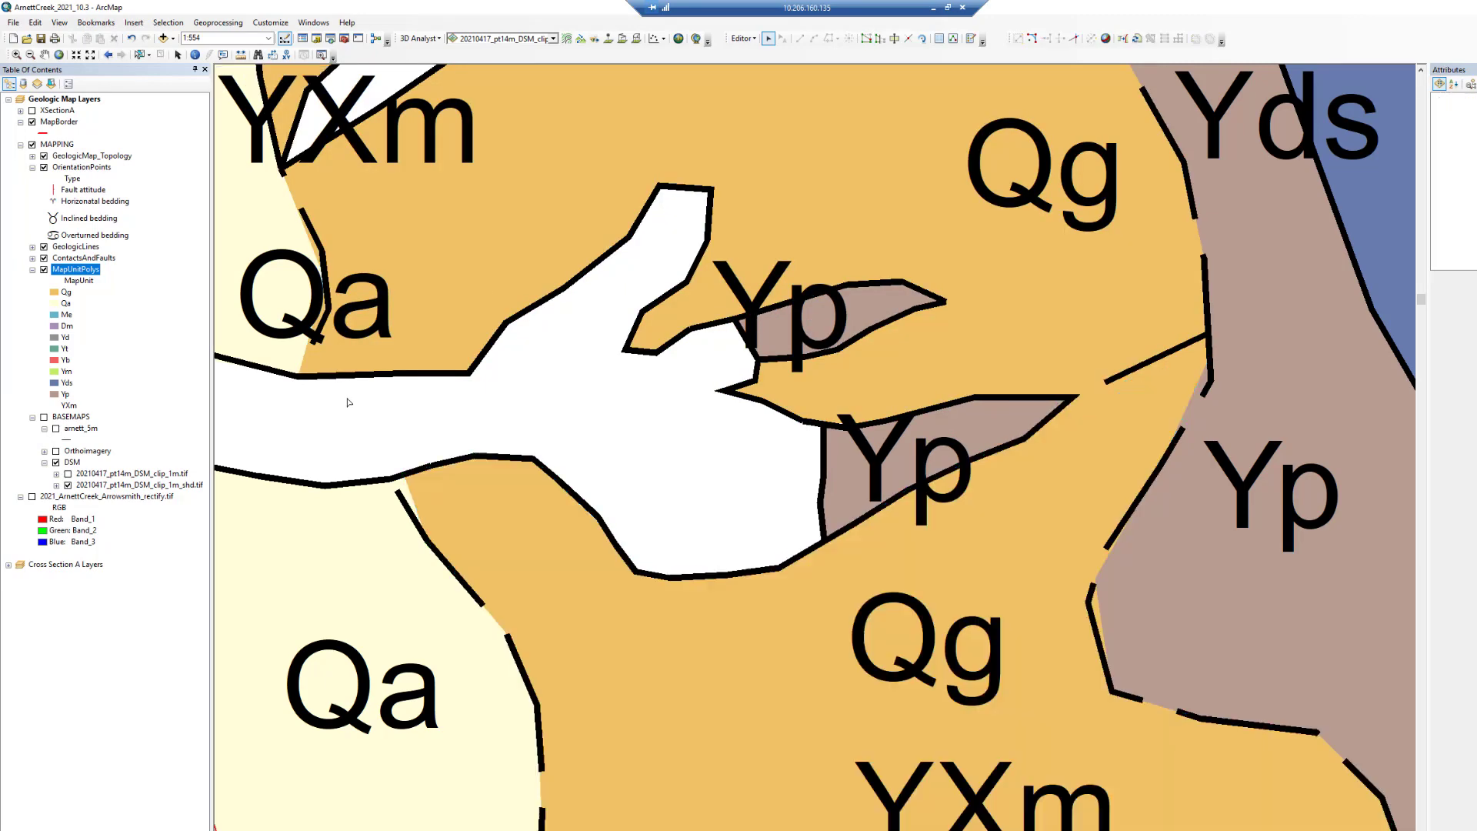
Zoom to the full extent of the MapBorder layer and turn on the scanned geologic map
{"action": "right_click", "coordinate": [53, 270]}
{"action": "left_click", "coordinate": [93, 337]}
{"action": "right_click", "coordinate": [49, 124]}
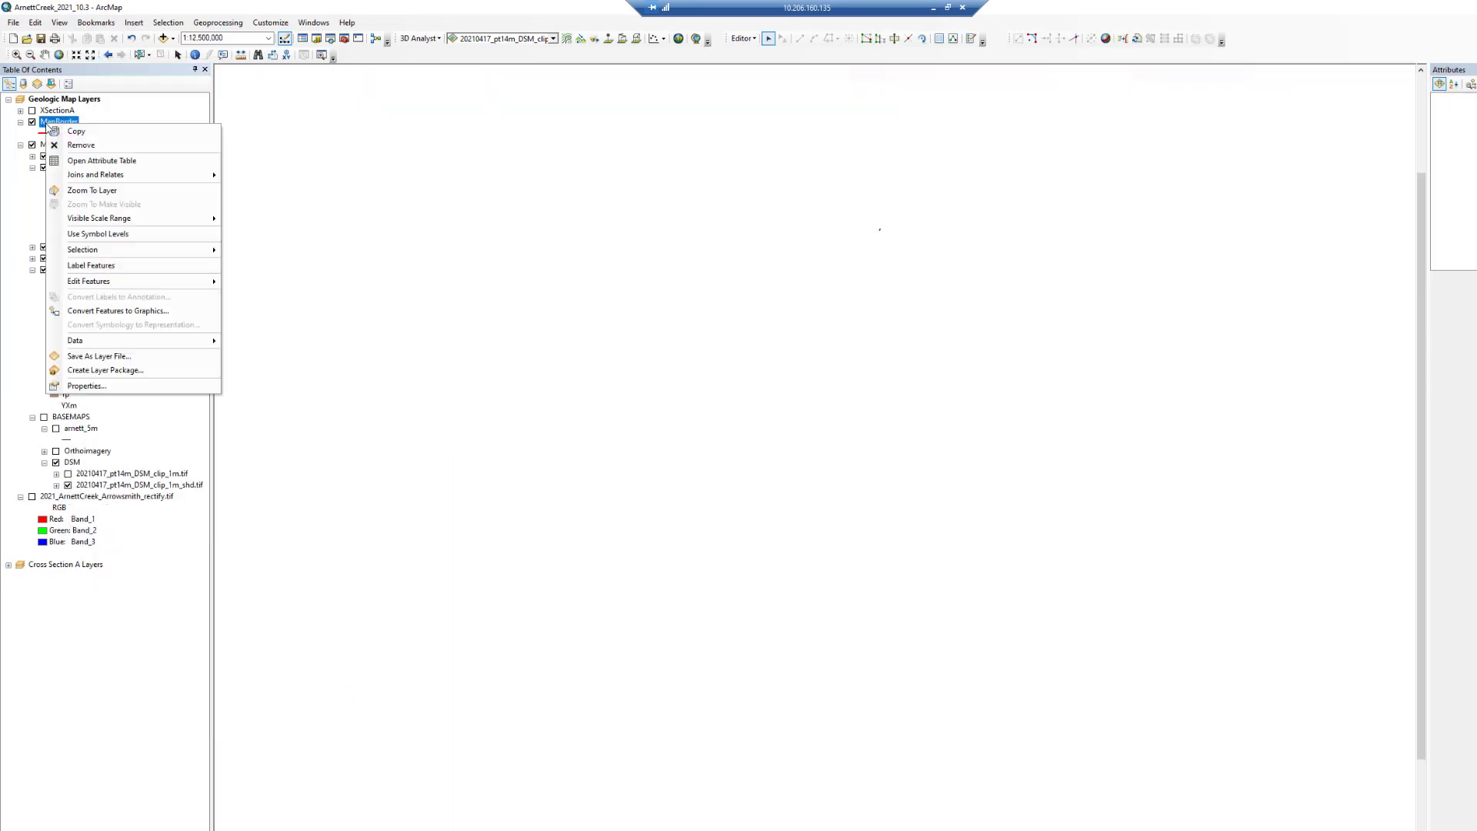
{"action": "left_click", "coordinate": [92, 190]}
{"action": "left_click", "coordinate": [32, 496]}
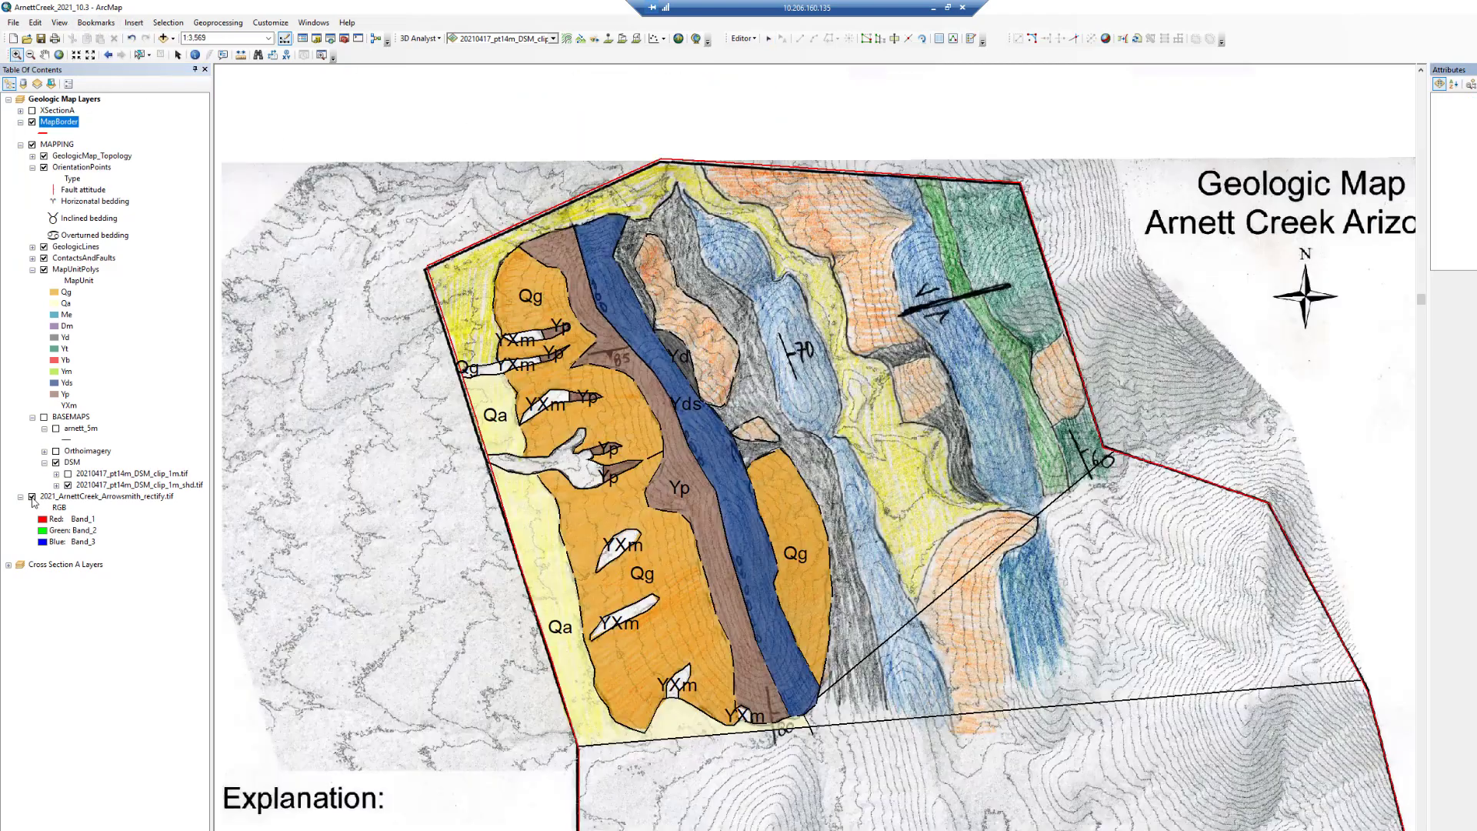
Trace an approximate contact along the western edge of the blue unit, from the northern apex to the diagonal line in the south
{"action": "left_click", "coordinate": [1456, 123]}
{"action": "left_click", "coordinate": [677, 181]}
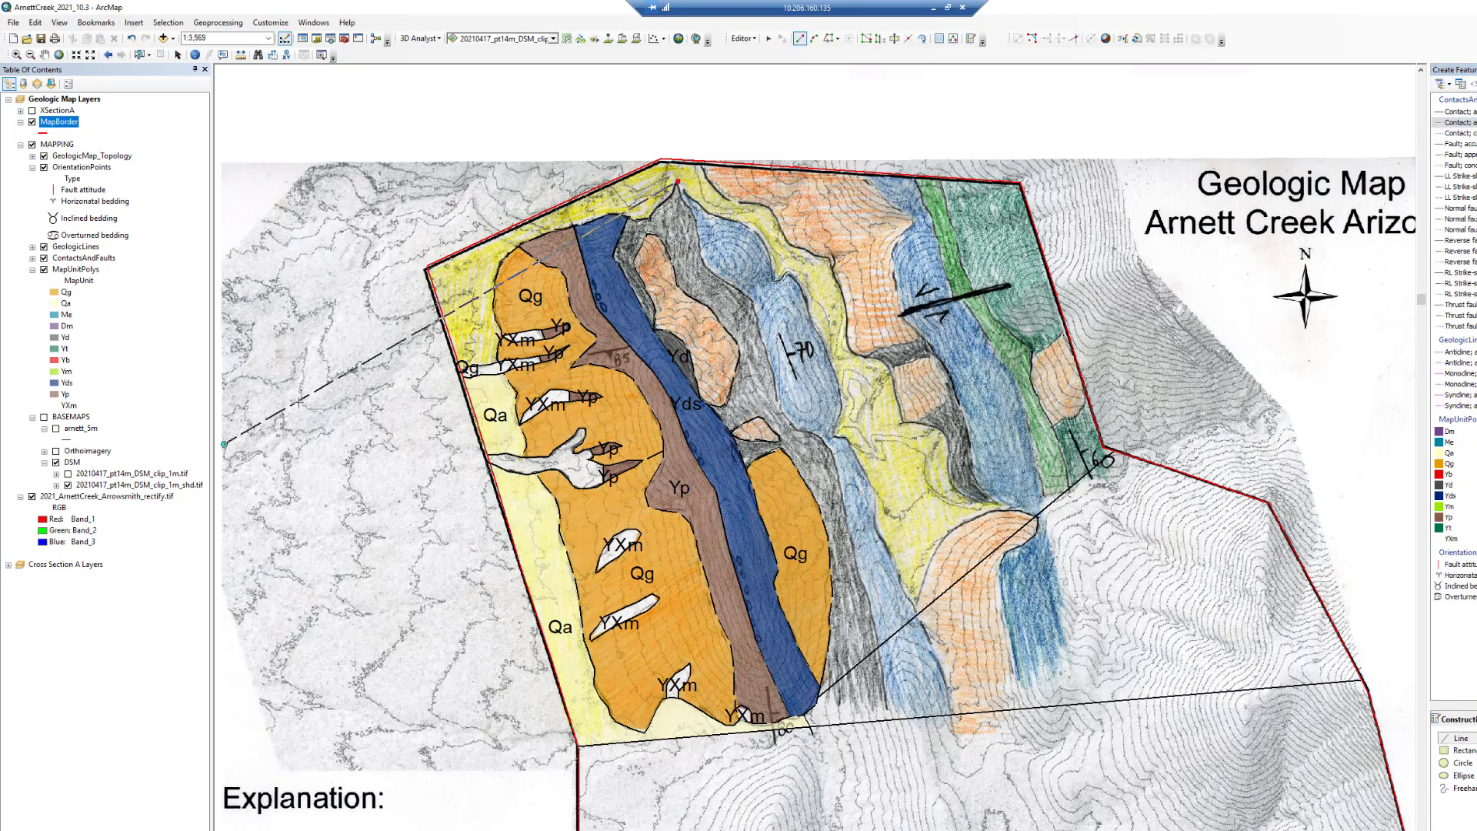
{"action": "key", "text": "F8"}
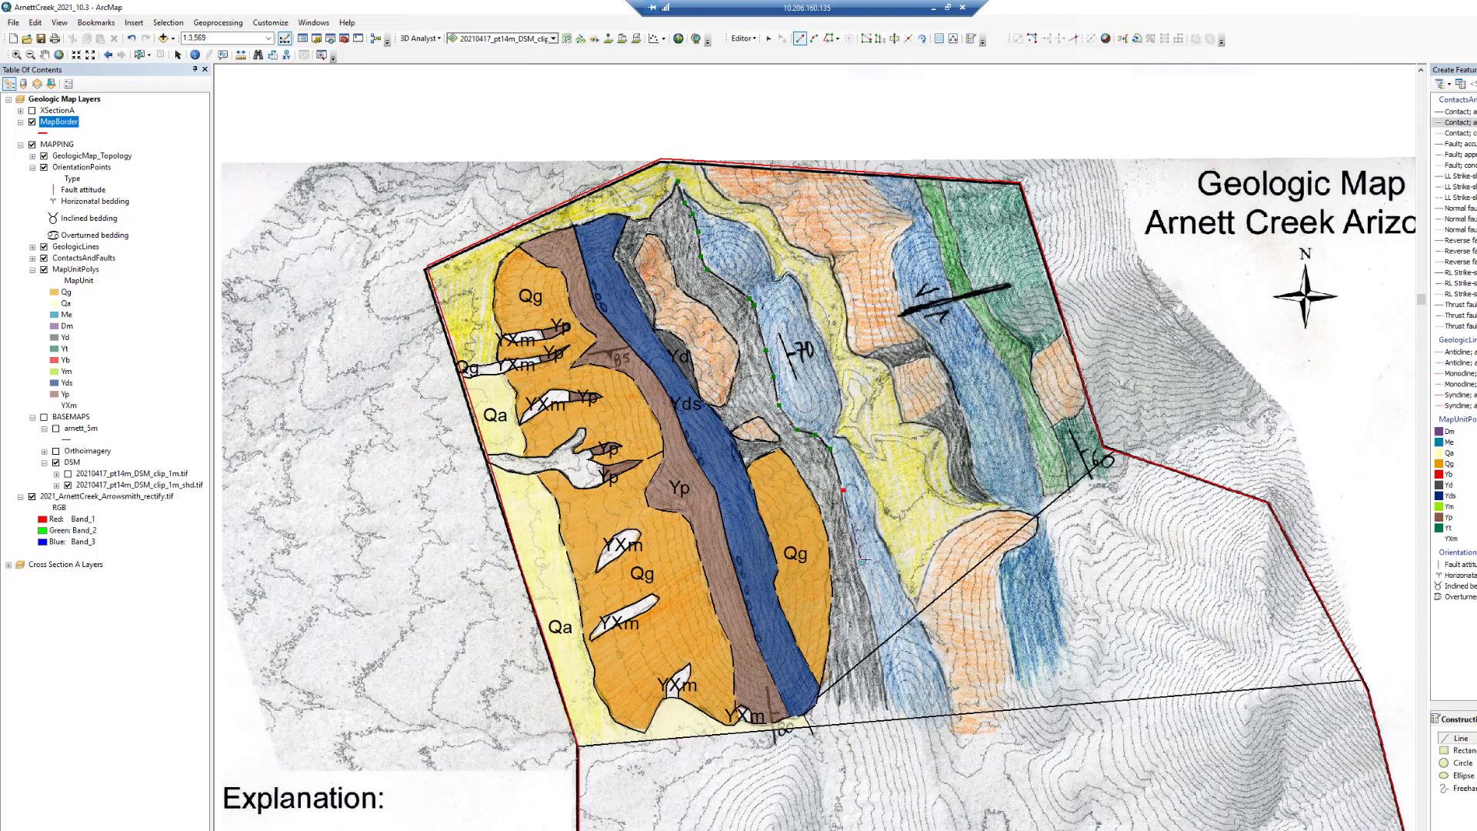
{"action": "double_click", "coordinate": [878, 650]}
Trace the contact along the blue unit's eastern edge up to the northern apex, and link the apex to the map border corner
{"action": "left_click", "coordinate": [917, 615]}
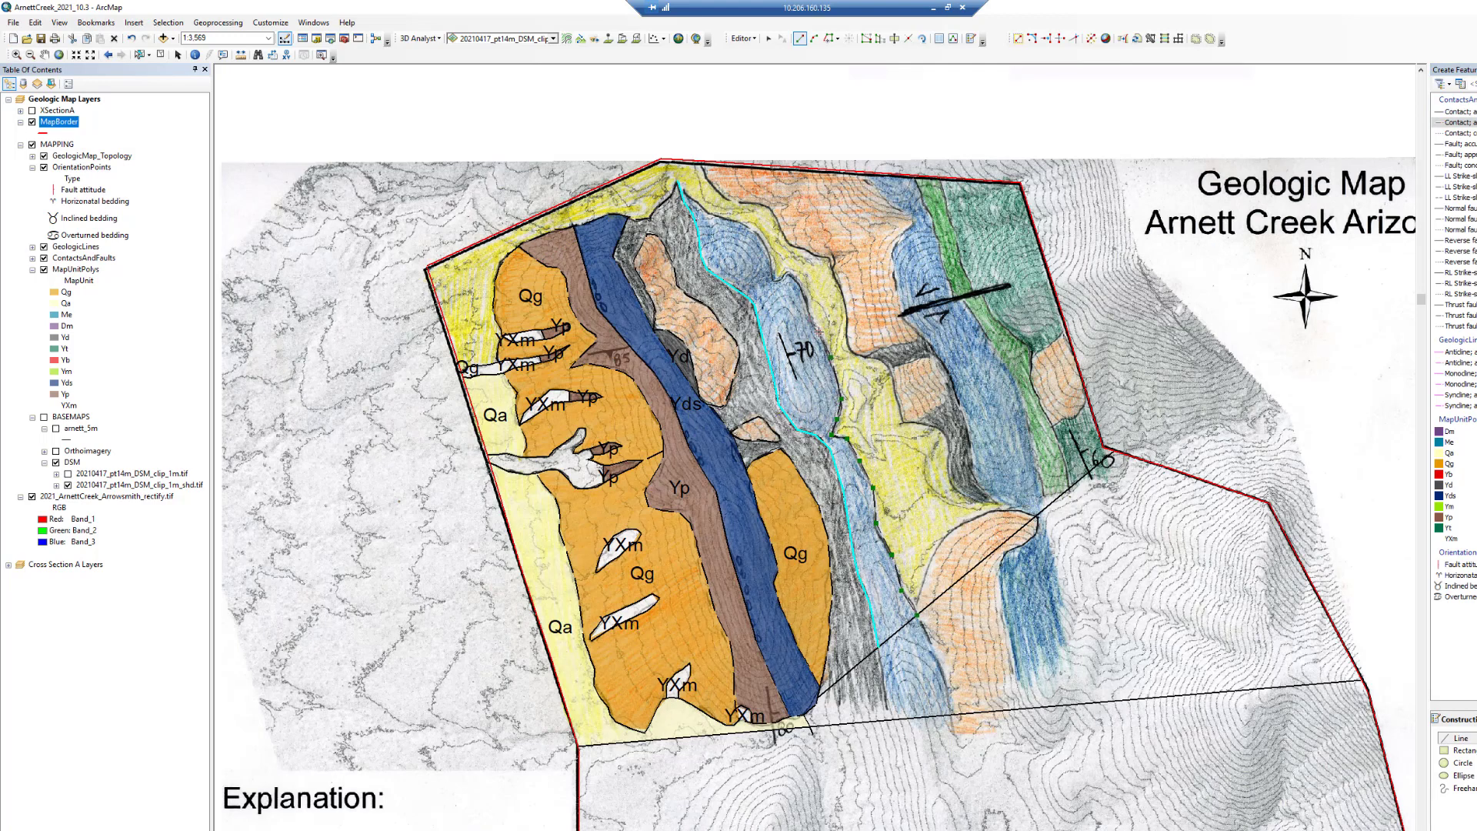
{"action": "double_click", "coordinate": [680, 185]}
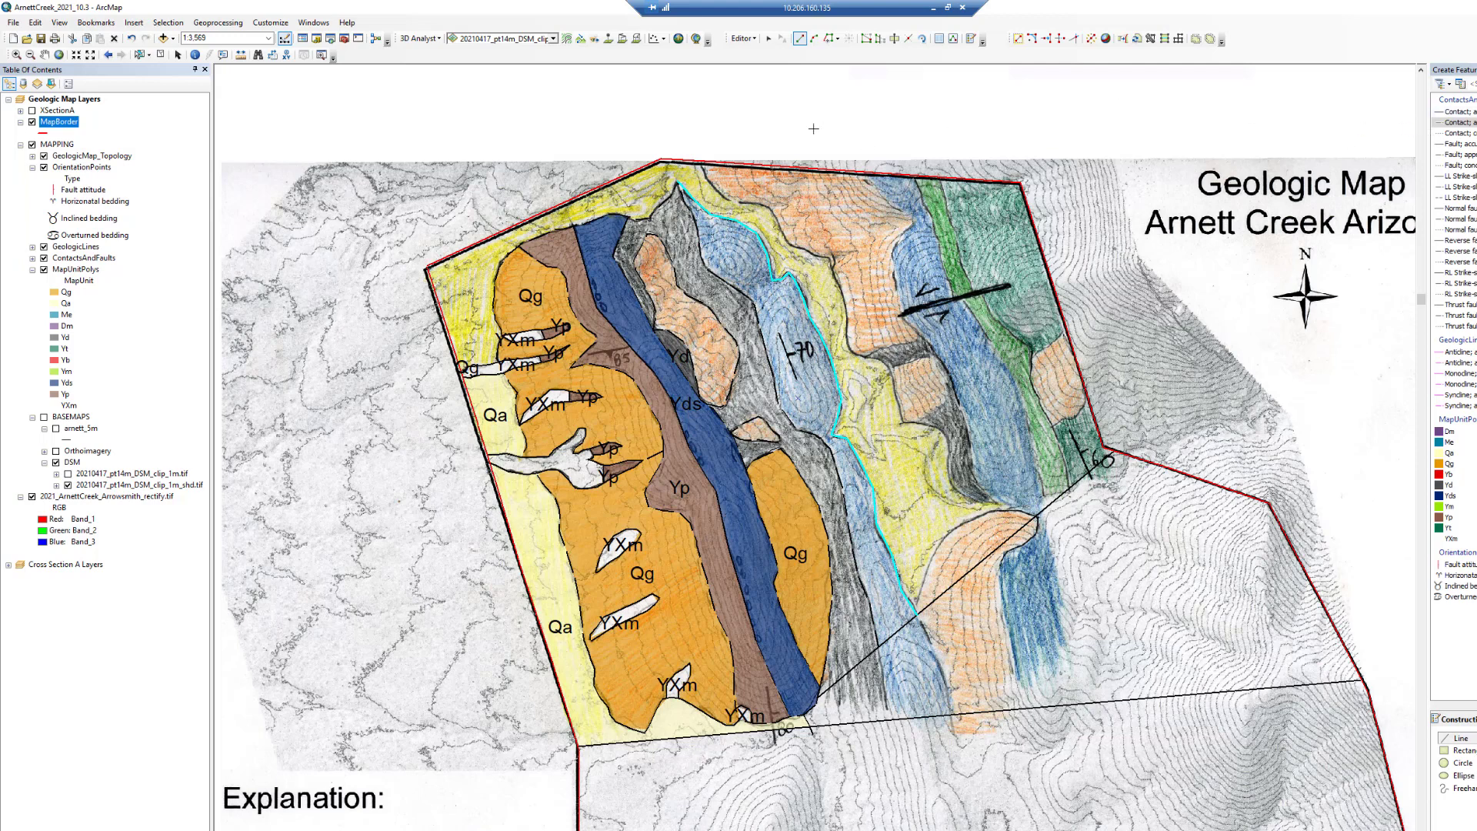
{"action": "left_click", "coordinate": [675, 183]}
{"action": "double_click", "coordinate": [660, 161]}
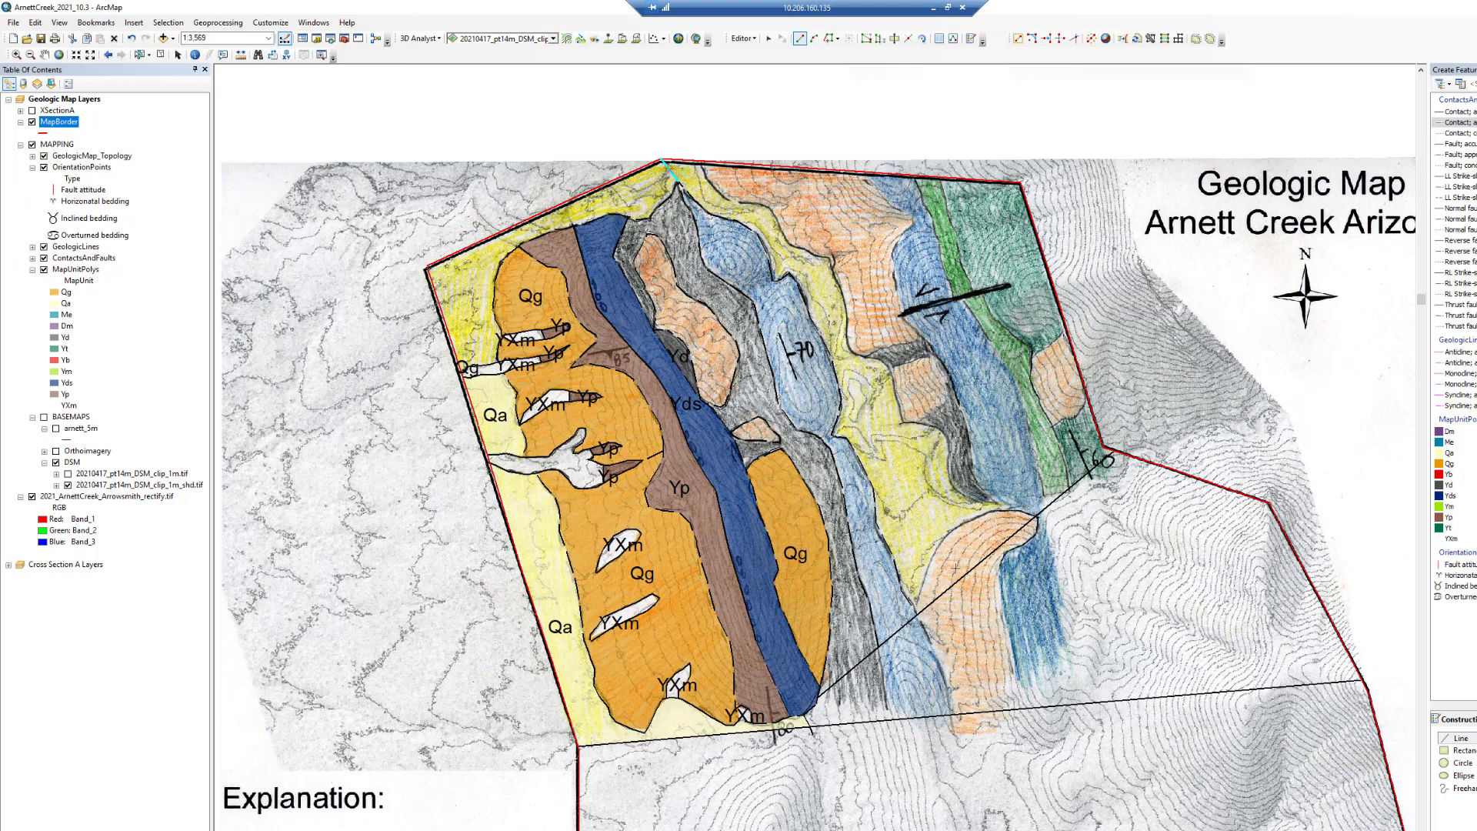
Trace the contact along the eastern edge of the central yellow unit, from the northern map border to the blue unit's southeastern contact
{"action": "left_click", "coordinate": [701, 162]}
{"action": "left_click", "coordinate": [709, 182]}
{"action": "left_click", "coordinate": [722, 198]}
{"action": "left_click", "coordinate": [734, 203]}
{"action": "left_click", "coordinate": [745, 201]}
{"action": "left_click", "coordinate": [769, 206]}
{"action": "left_click", "coordinate": [785, 236]}
{"action": "left_click", "coordinate": [790, 244]}
{"action": "left_click", "coordinate": [812, 253]}
{"action": "left_click", "coordinate": [838, 284]}
{"action": "left_click", "coordinate": [843, 303]}
{"action": "left_click", "coordinate": [849, 346]}
{"action": "left_click", "coordinate": [892, 368]}
{"action": "left_click", "coordinate": [899, 401]}
{"action": "left_click", "coordinate": [943, 435]}
{"action": "double_click", "coordinate": [949, 469]}
{"action": "left_click", "coordinate": [949, 470]}
{"action": "left_click", "coordinate": [959, 491]}
{"action": "double_click", "coordinate": [1006, 508]}
{"action": "left_click", "coordinate": [1004, 508]}
{"action": "left_click", "coordinate": [936, 544]}
{"action": "double_click", "coordinate": [915, 602]}
Make ContactsAndFaults the only selectable layer and delete the short contact segment crossing the Yp unit east of the northern Qg polygon
{"action": "left_click", "coordinate": [769, 38]}
{"action": "left_click", "coordinate": [623, 419]}
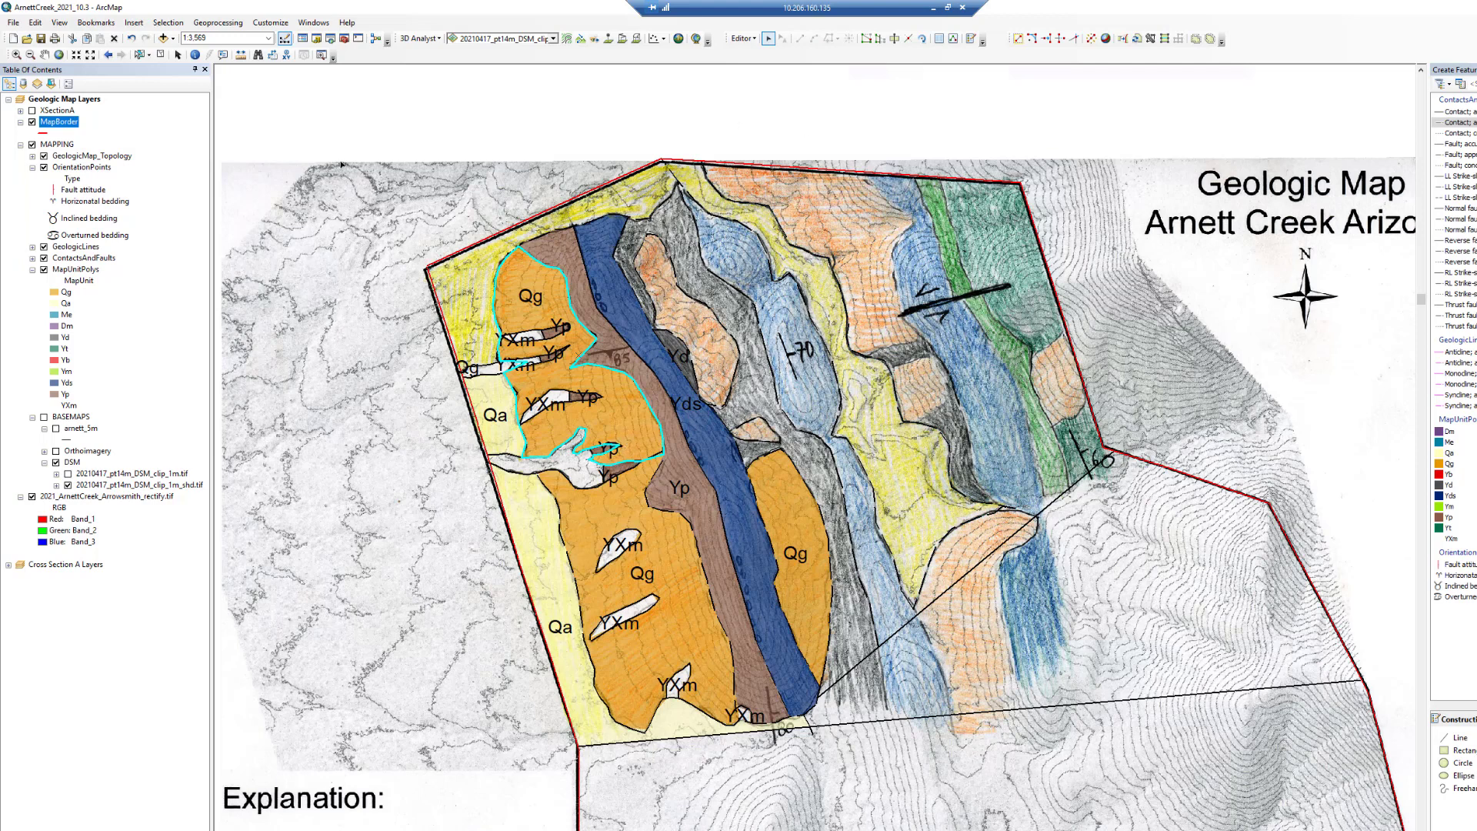
{"action": "right_click", "coordinate": [58, 258]}
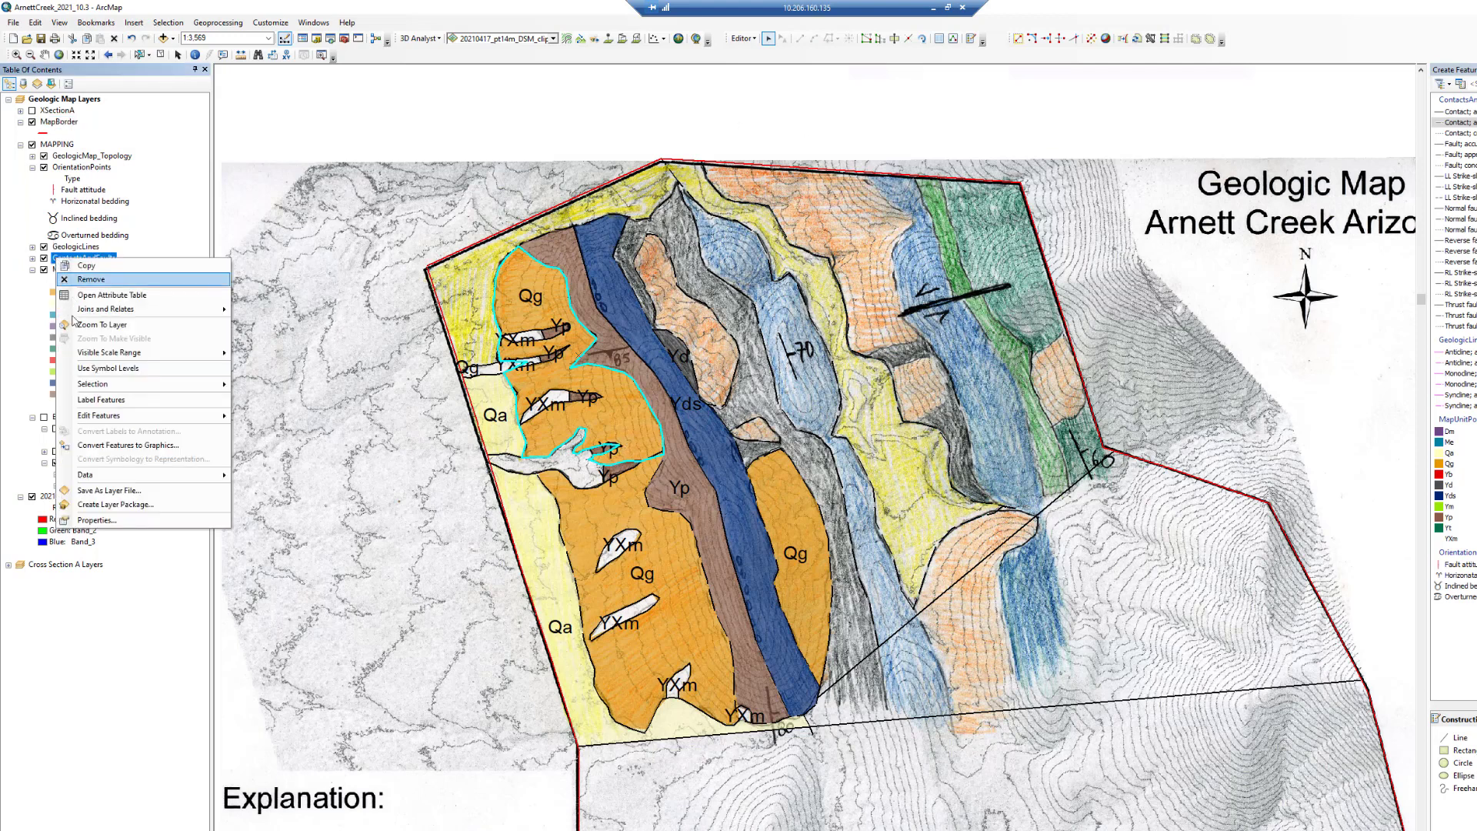
{"action": "mouse_move", "coordinate": [103, 386]}
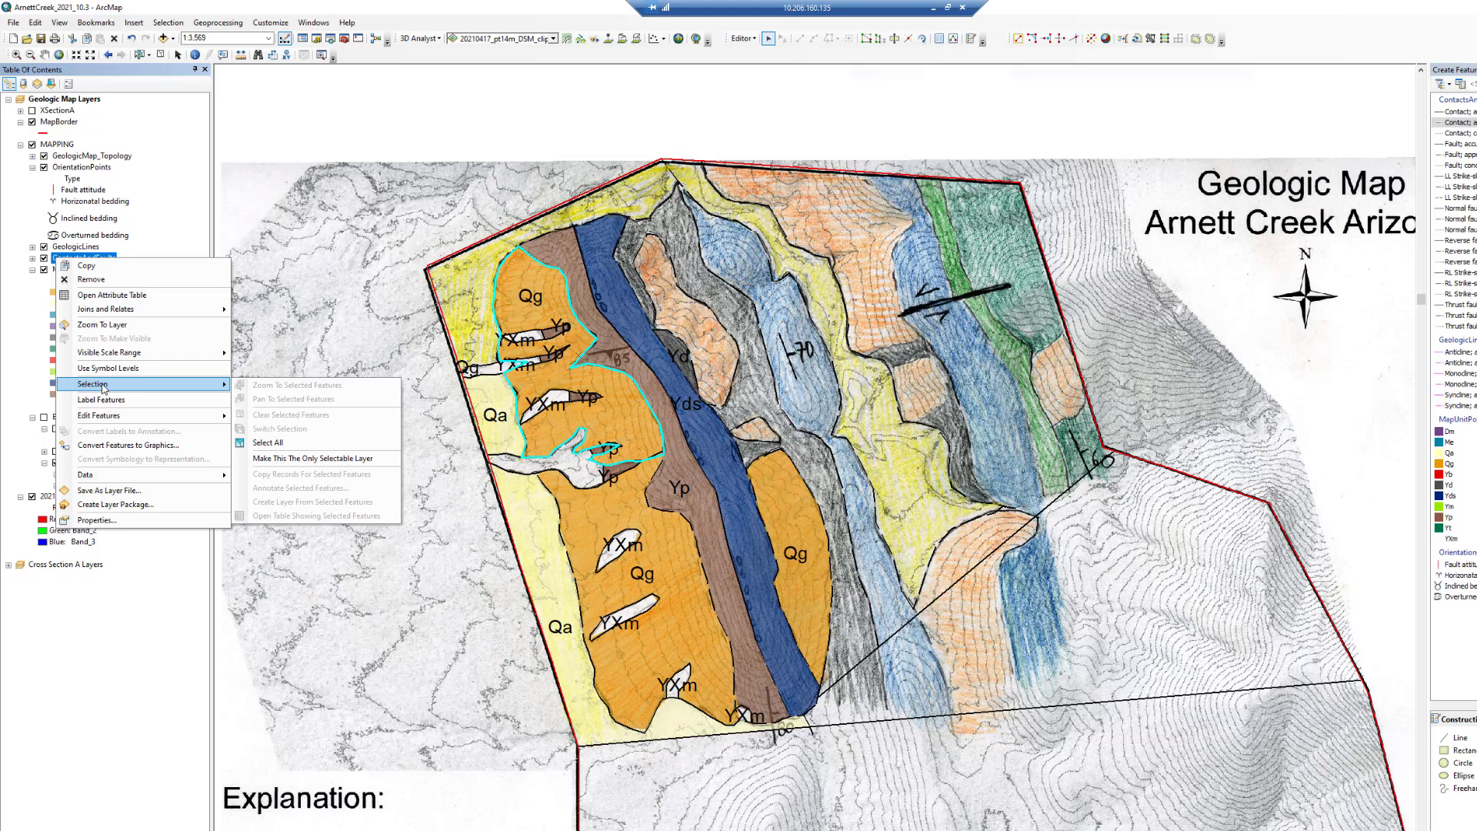
{"action": "left_click", "coordinate": [300, 459]}
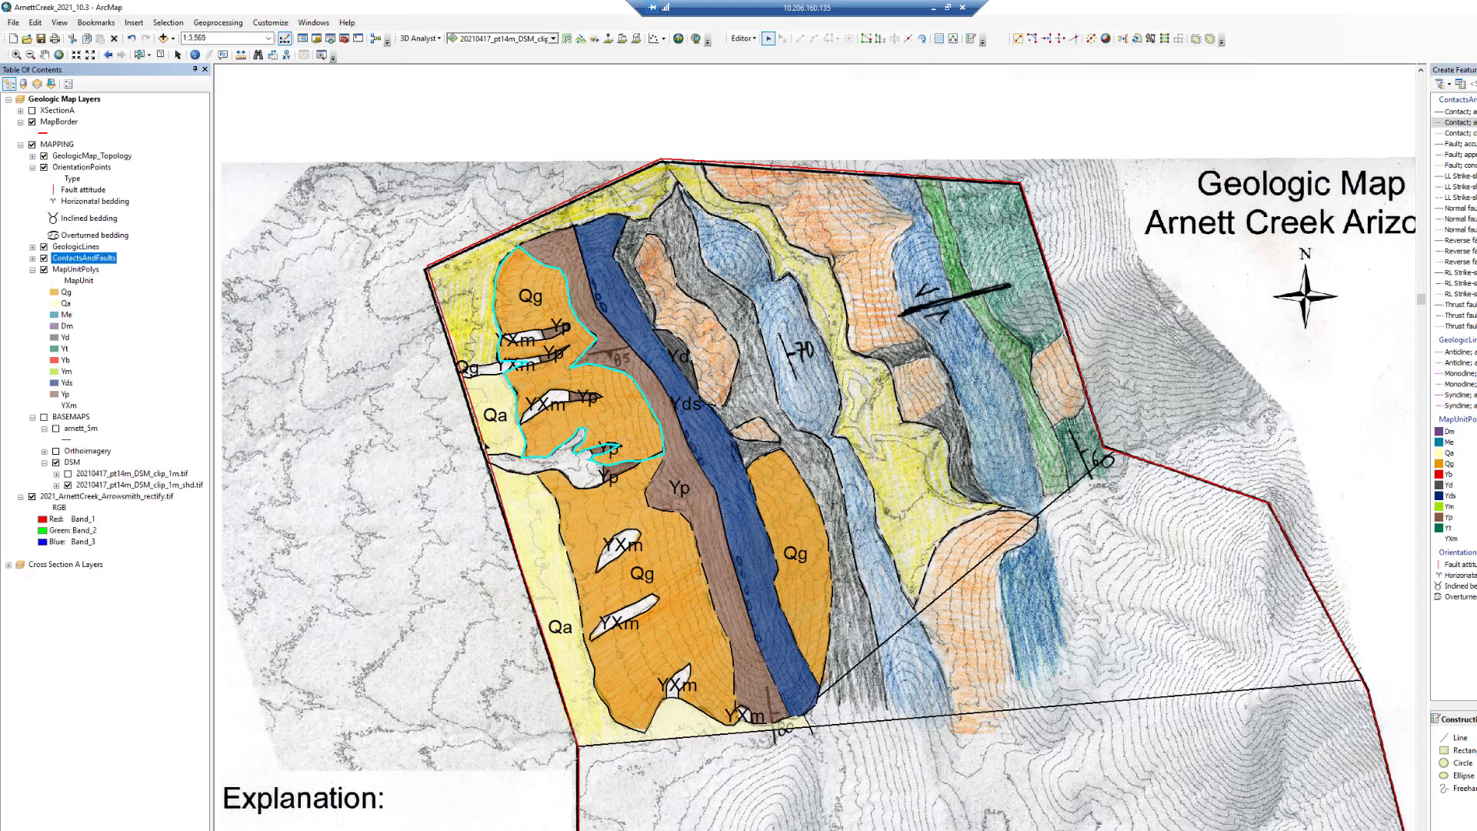
{"action": "left_click", "coordinate": [655, 455]}
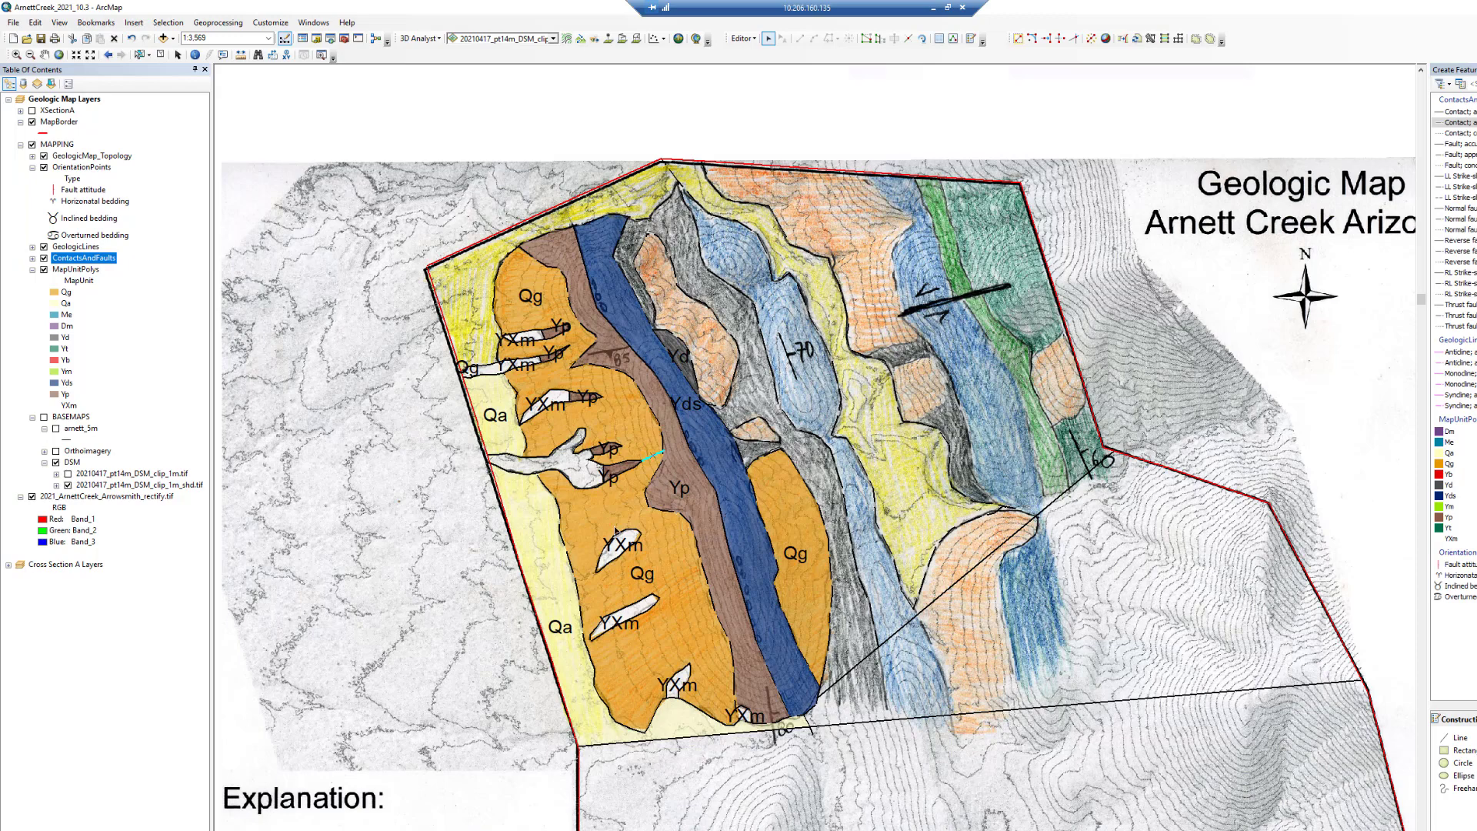
{"action": "right_click", "coordinate": [655, 456]}
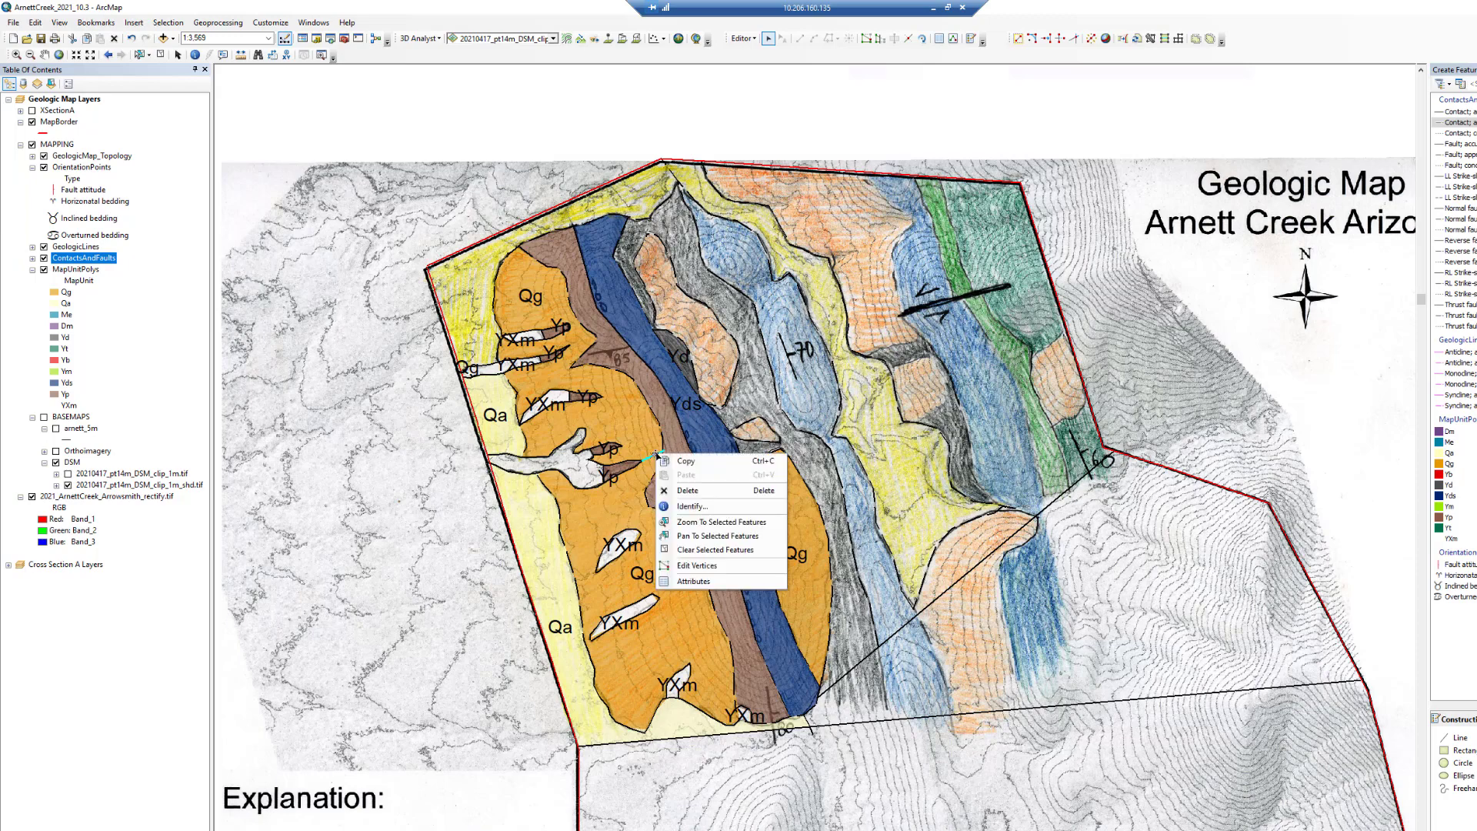
{"action": "left_click", "coordinate": [683, 490]}
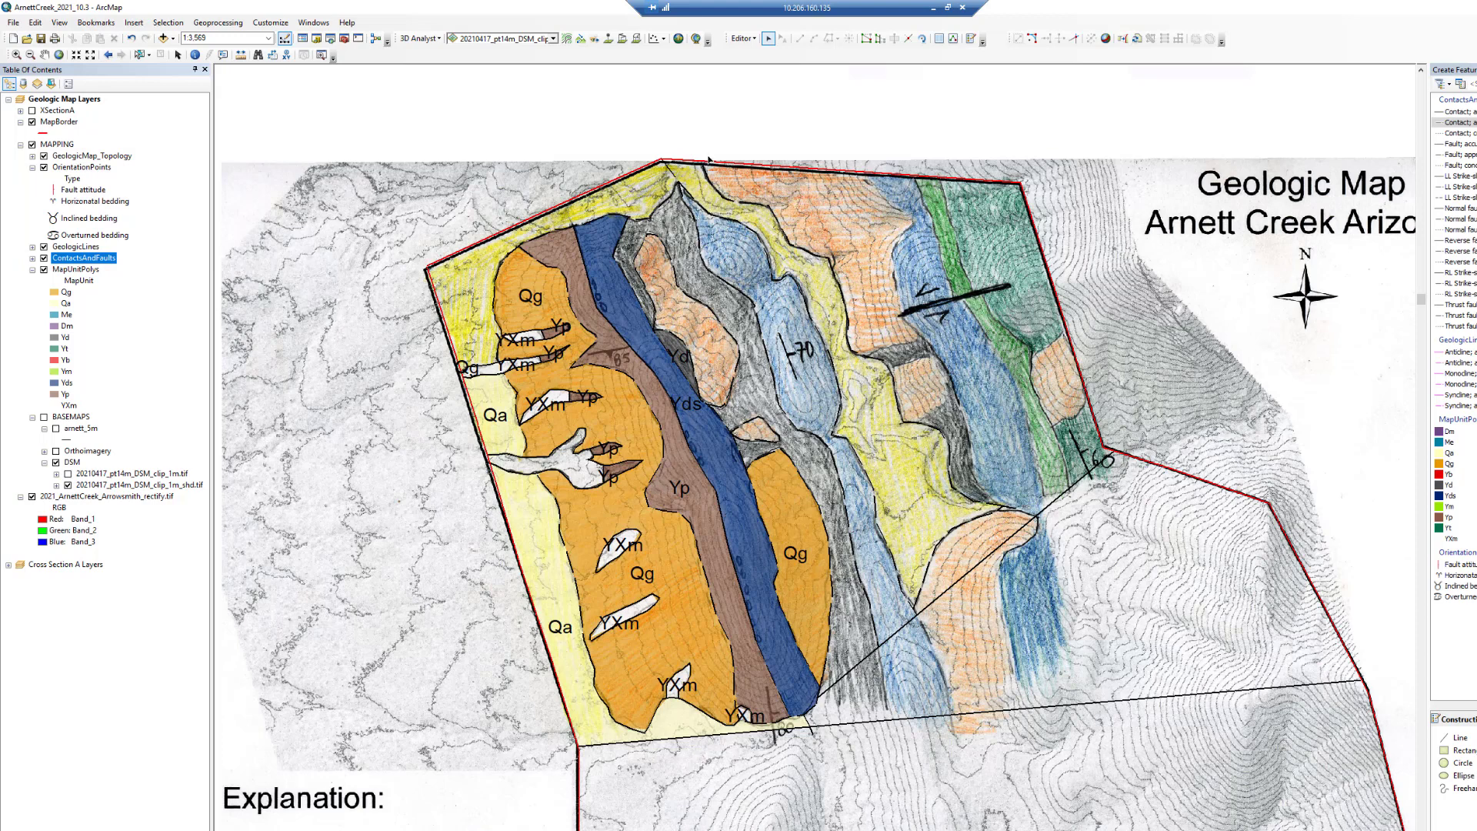
Draw an approximate contact from the map border's northwestern corner east to the edge of the northern Qg polygon
{"action": "left_click", "coordinate": [670, 173]}
{"action": "left_click", "coordinate": [613, 147]}
{"action": "left_click", "coordinate": [388, 266]}
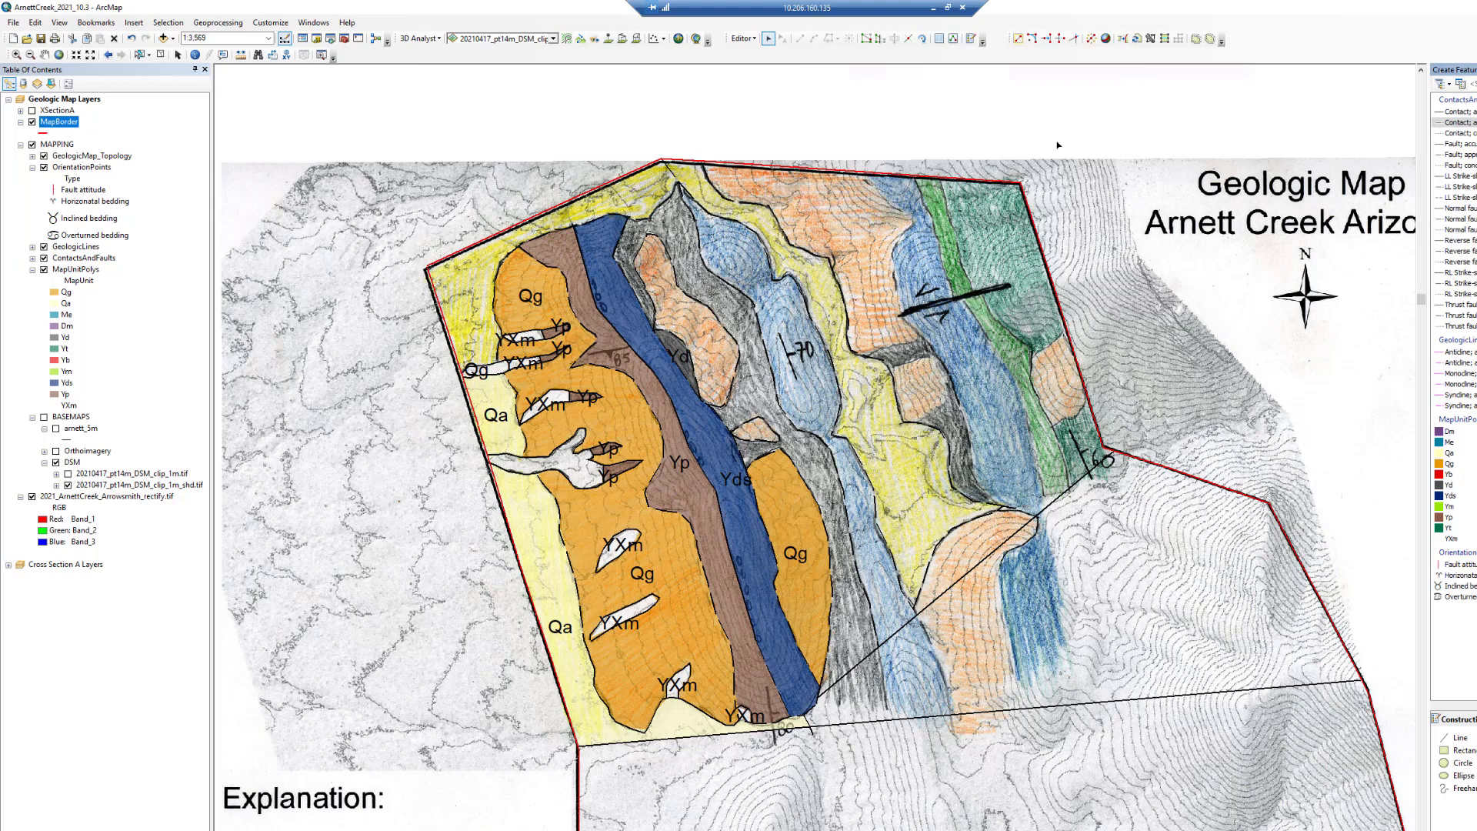
{"action": "left_click", "coordinate": [1456, 123]}
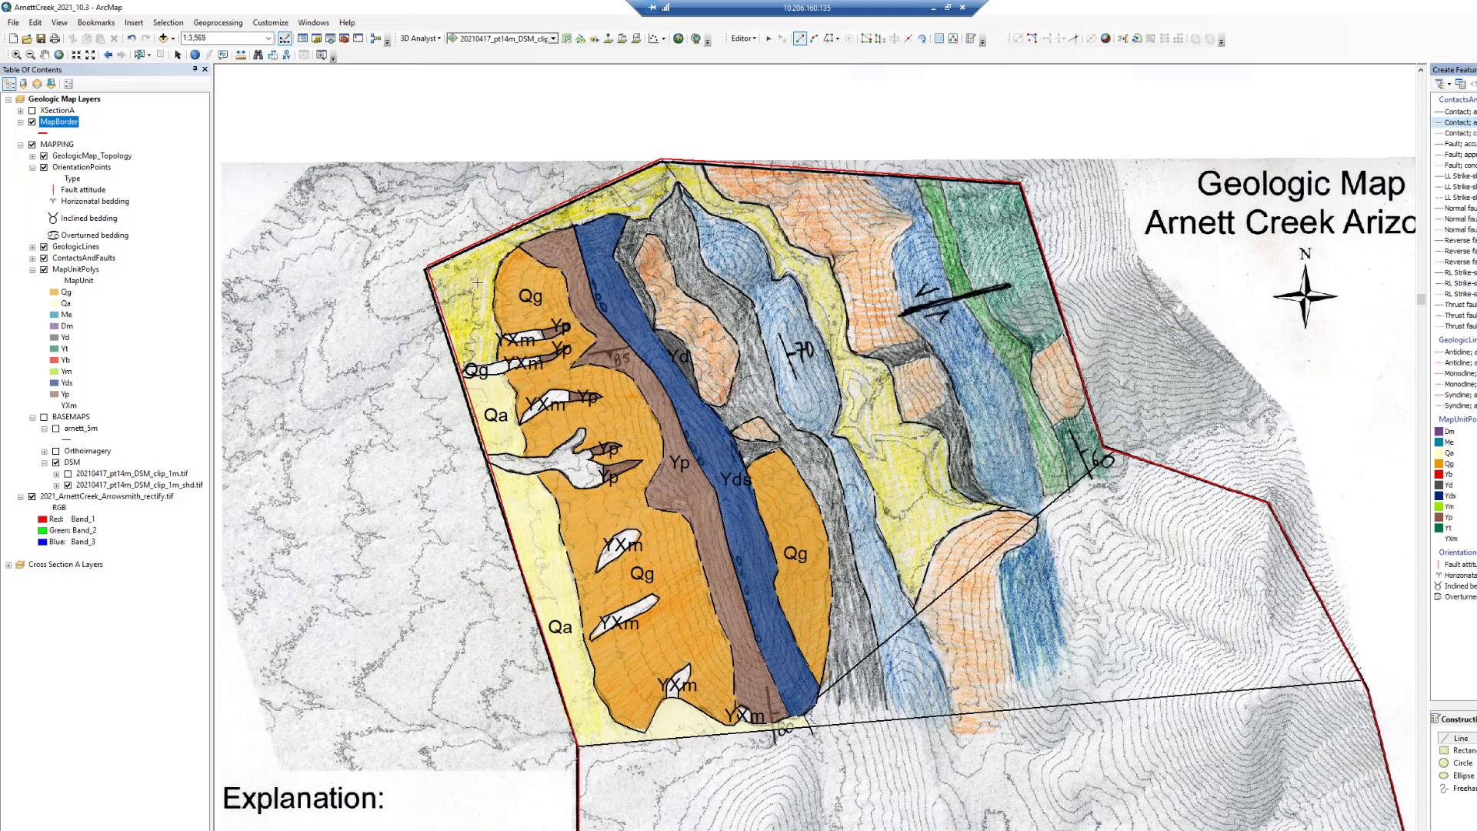
{"action": "left_click", "coordinate": [427, 267]}
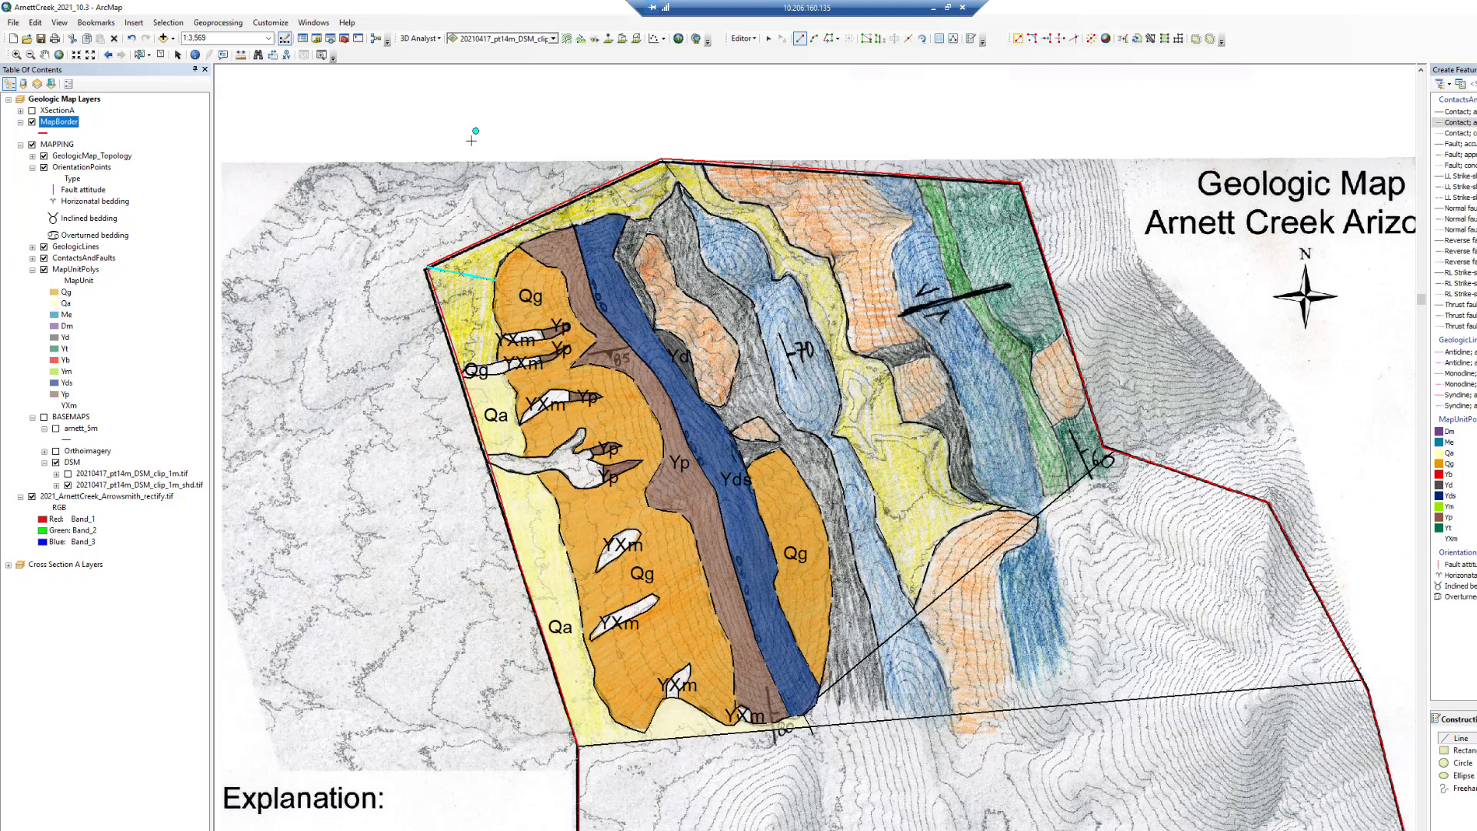
Select the map border's northwestern sides, then make ContactsAndFaults the only selectable layer and add the contacts enclosing the northwestern yellow area
{"action": "left_click", "coordinate": [769, 39]}
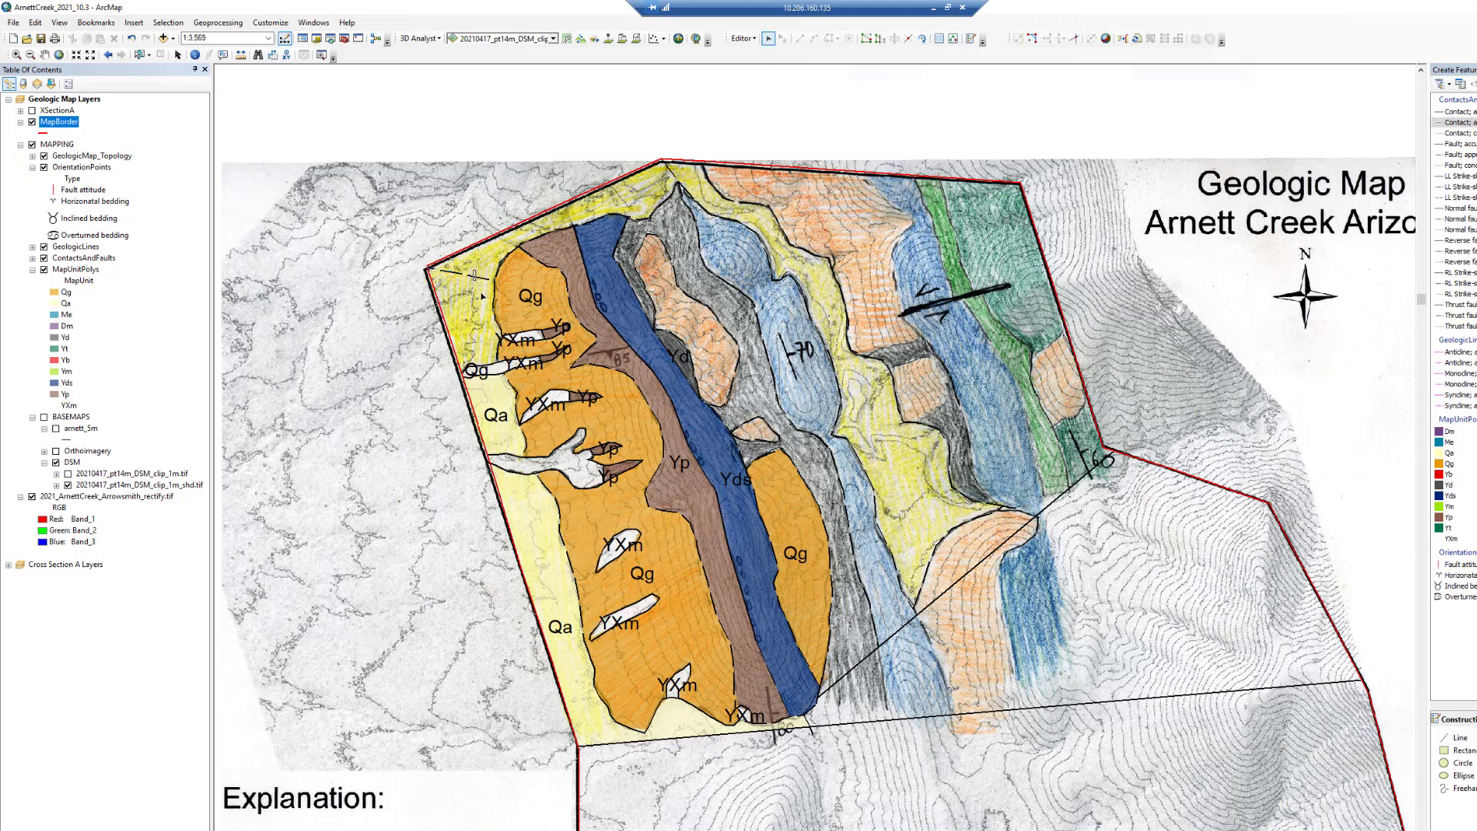
{"action": "left_click", "coordinate": [440, 325]}
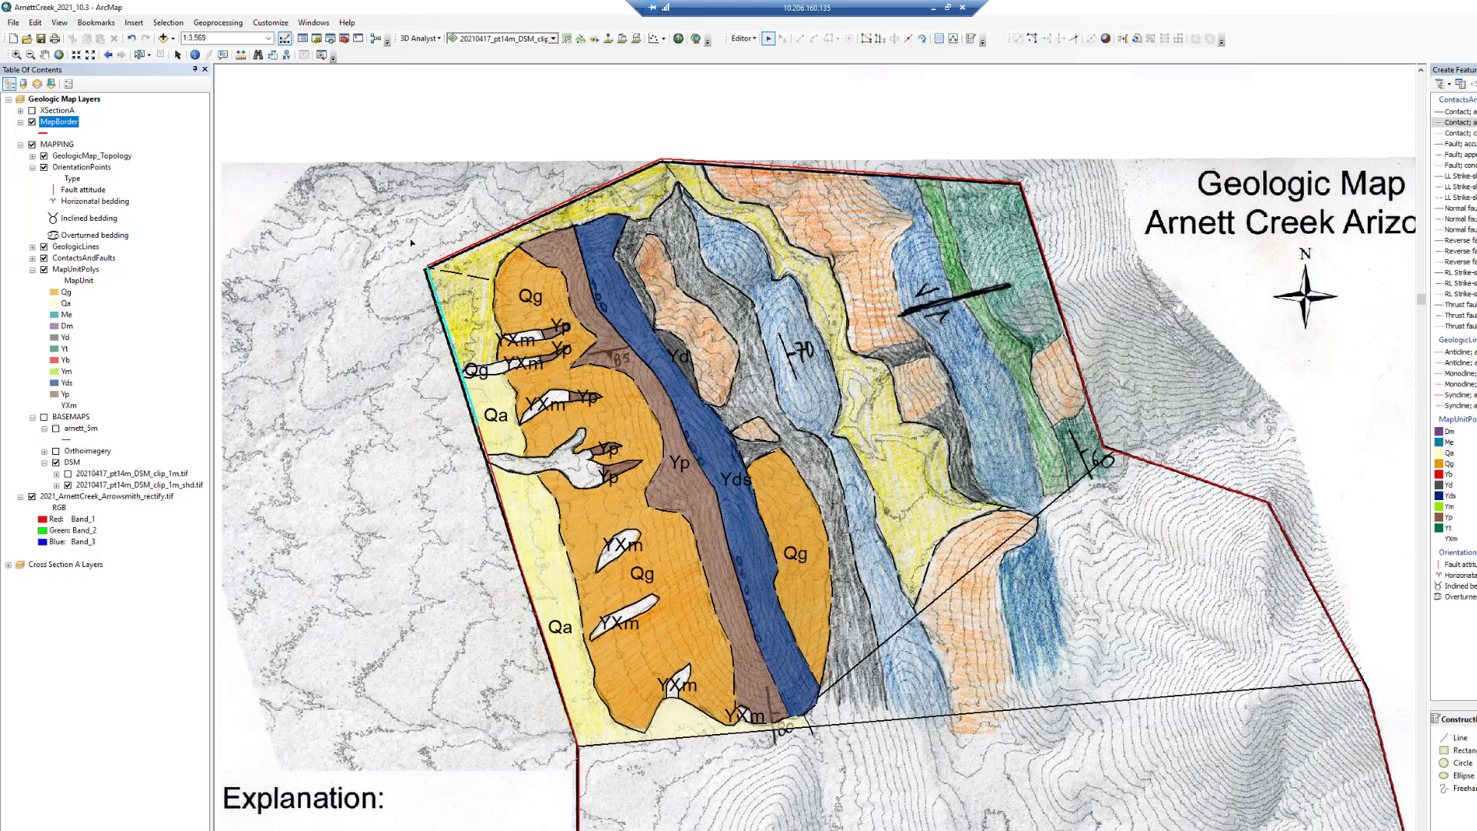
{"action": "left_click", "coordinate": [476, 247], "text": "shift"}
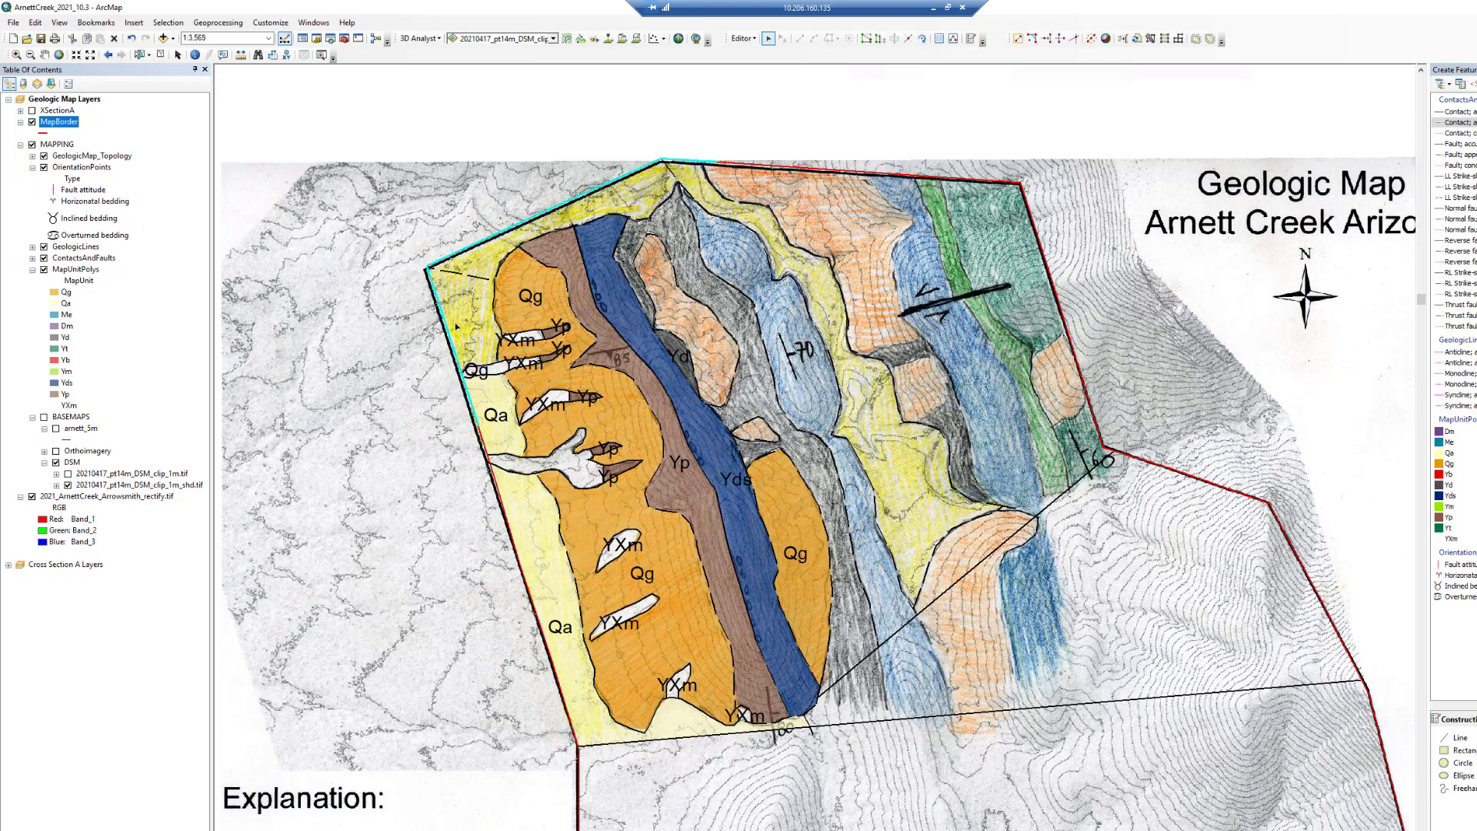
{"action": "right_click", "coordinate": [88, 259]}
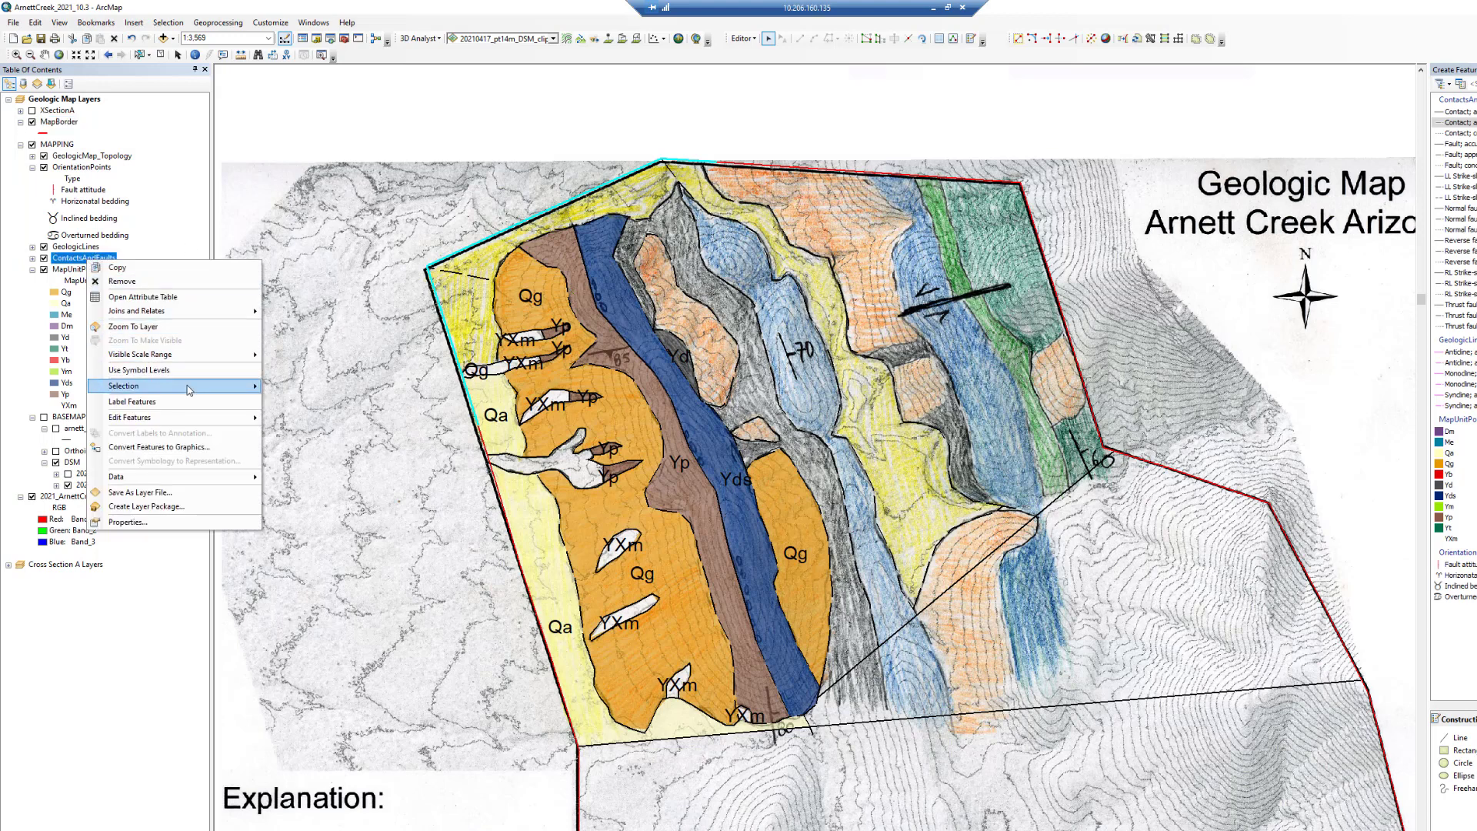
{"action": "mouse_move", "coordinate": [189, 386]}
{"action": "left_click", "coordinate": [351, 453]}
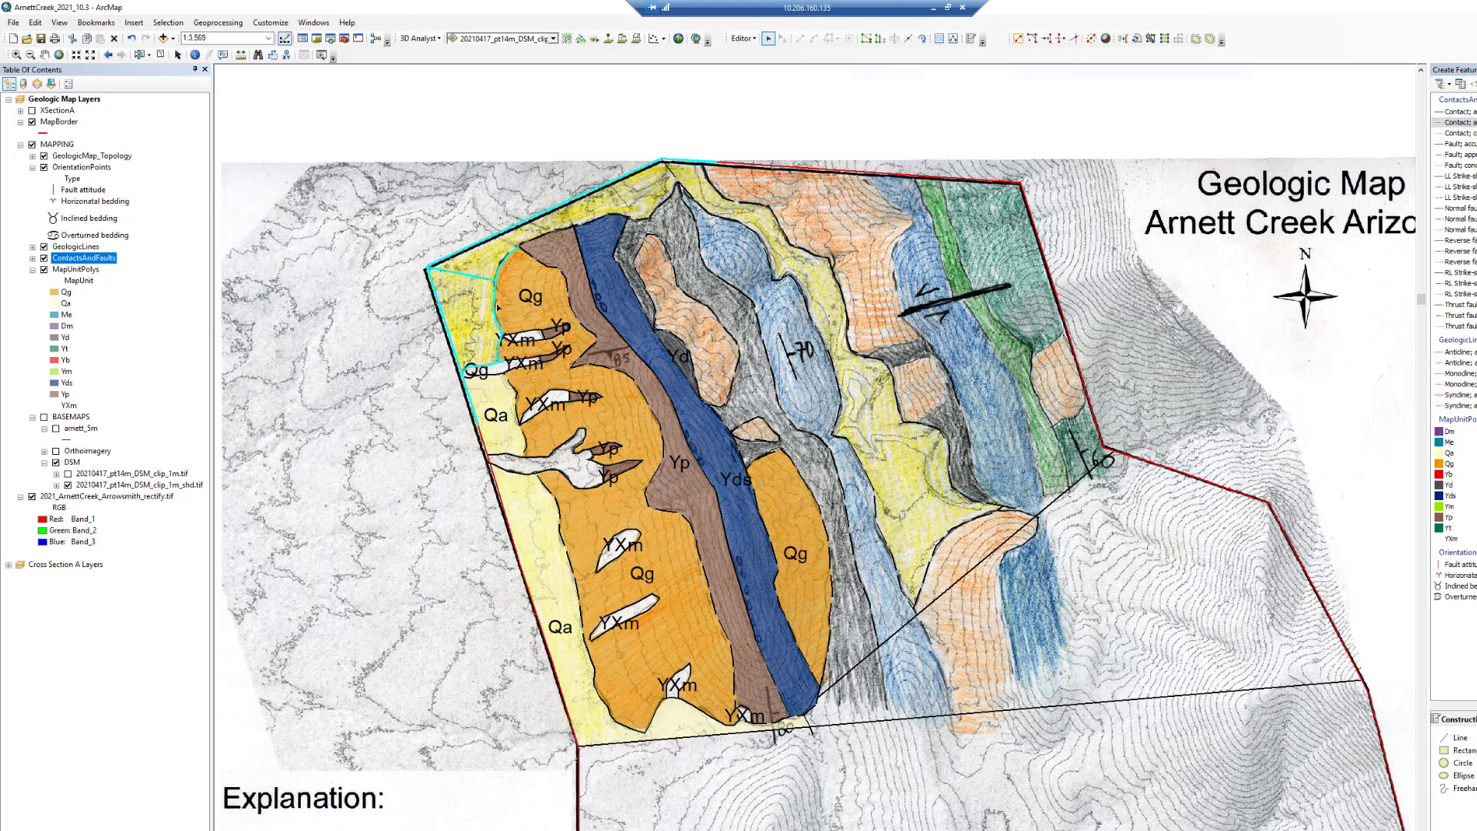
Try to construct a Qa polygon from the selected lines with the default cluster tolerance, and try it again with 1 meter
{"action": "left_click", "coordinate": [1151, 38]}
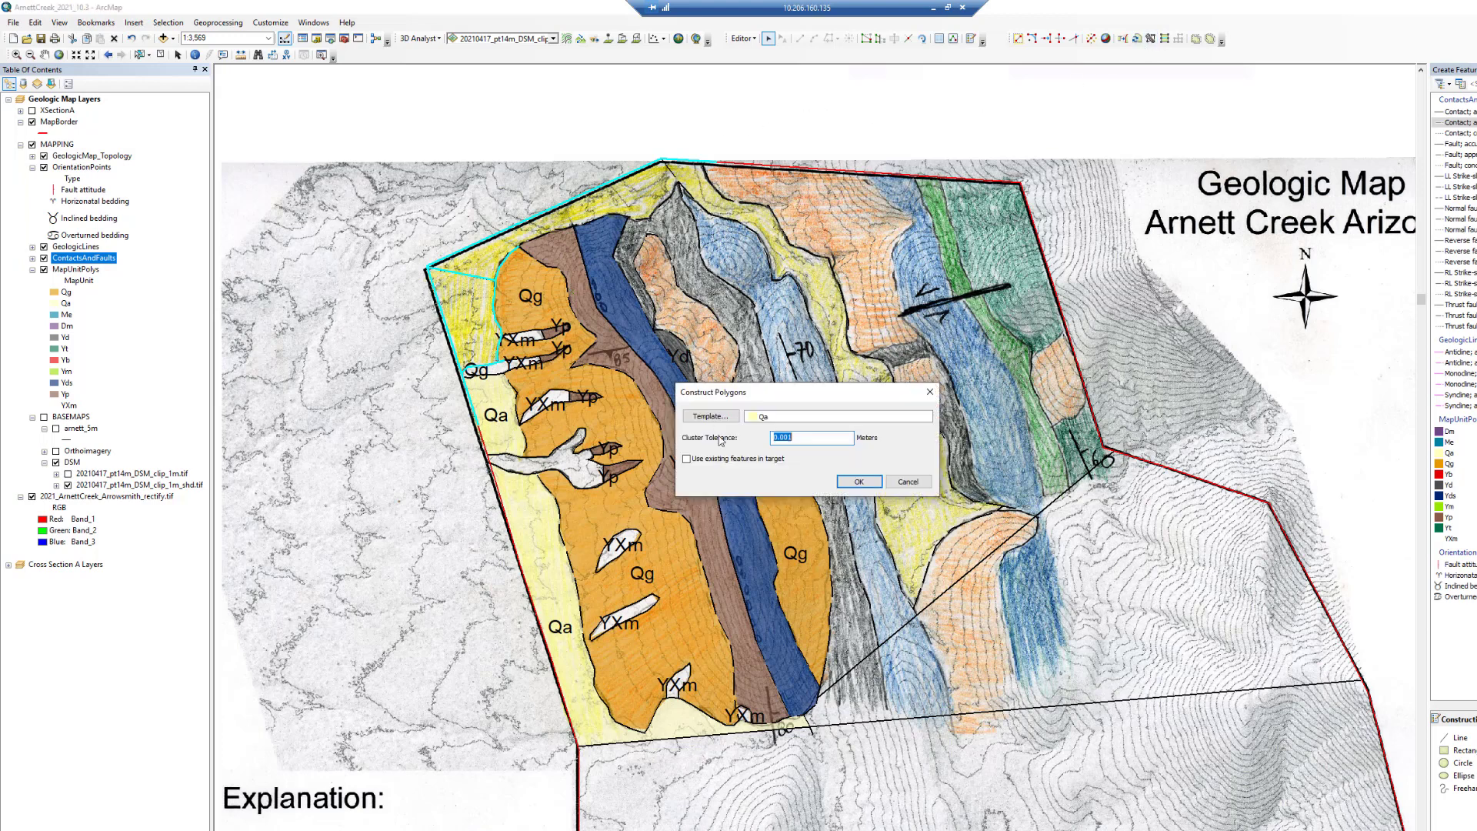
{"action": "left_click", "coordinate": [858, 482]}
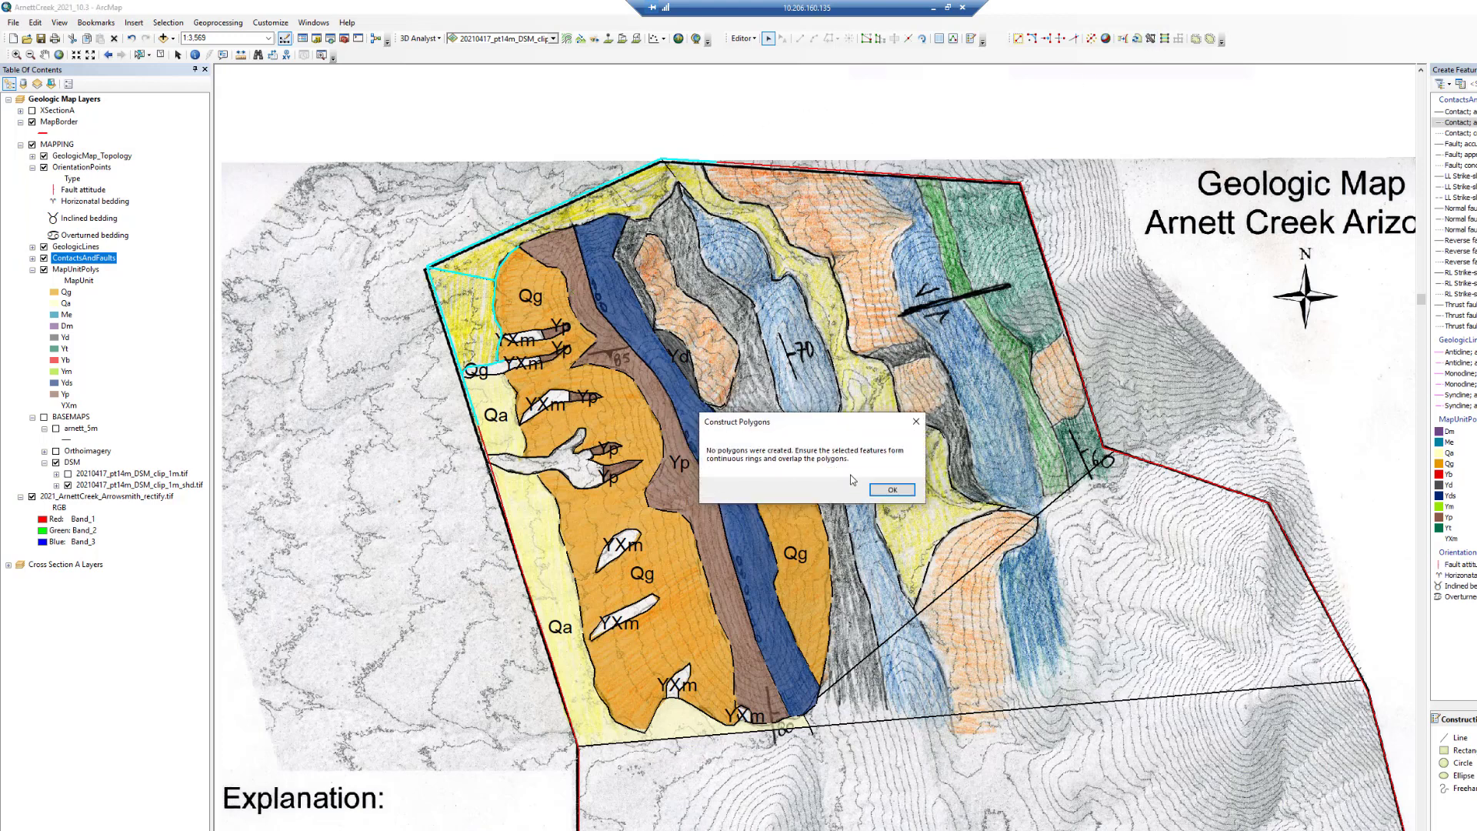
{"action": "left_click", "coordinate": [890, 490]}
{"action": "left_click", "coordinate": [1151, 39]}
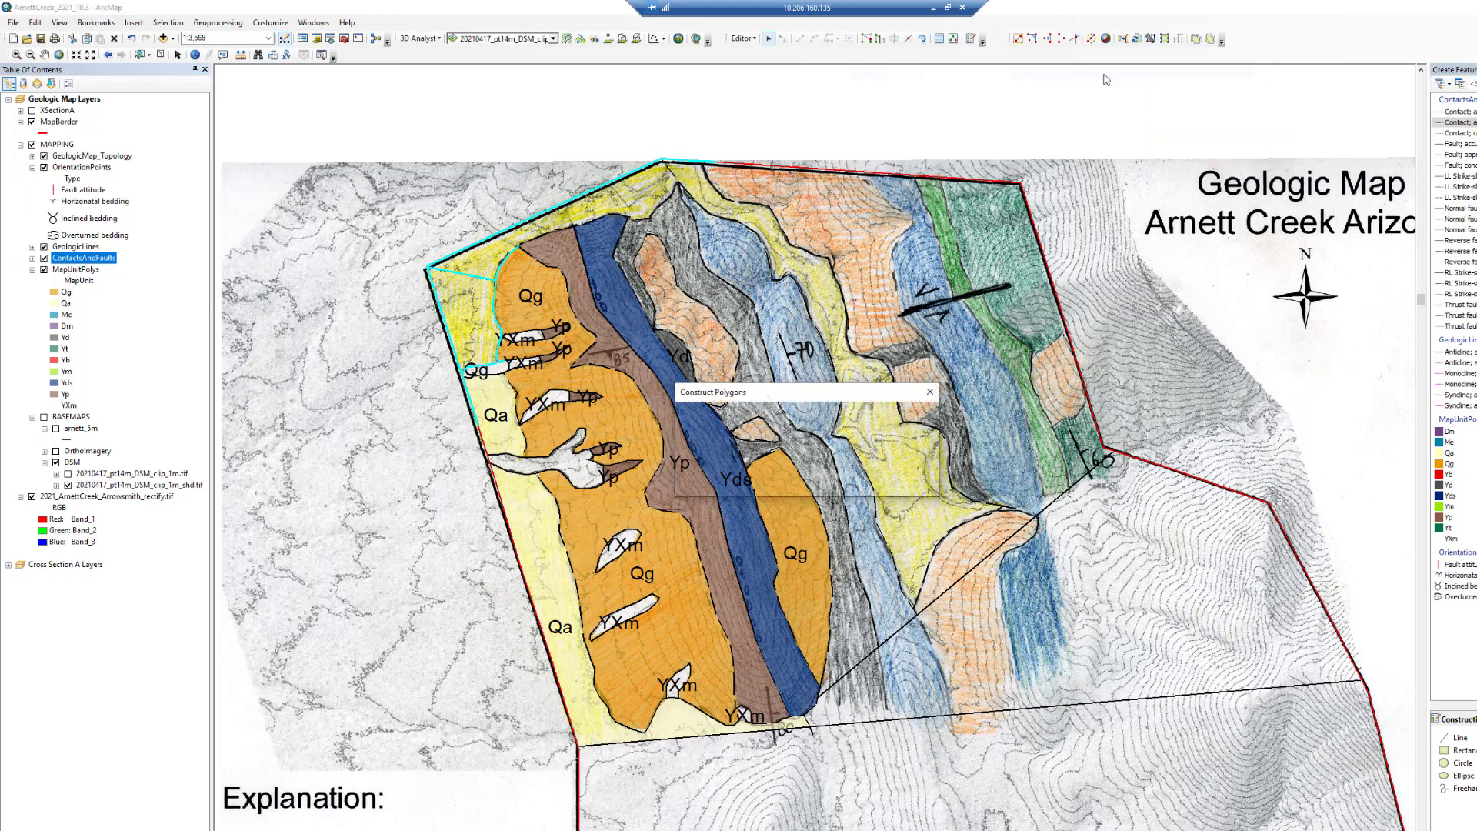
{"action": "type", "text": "1"}
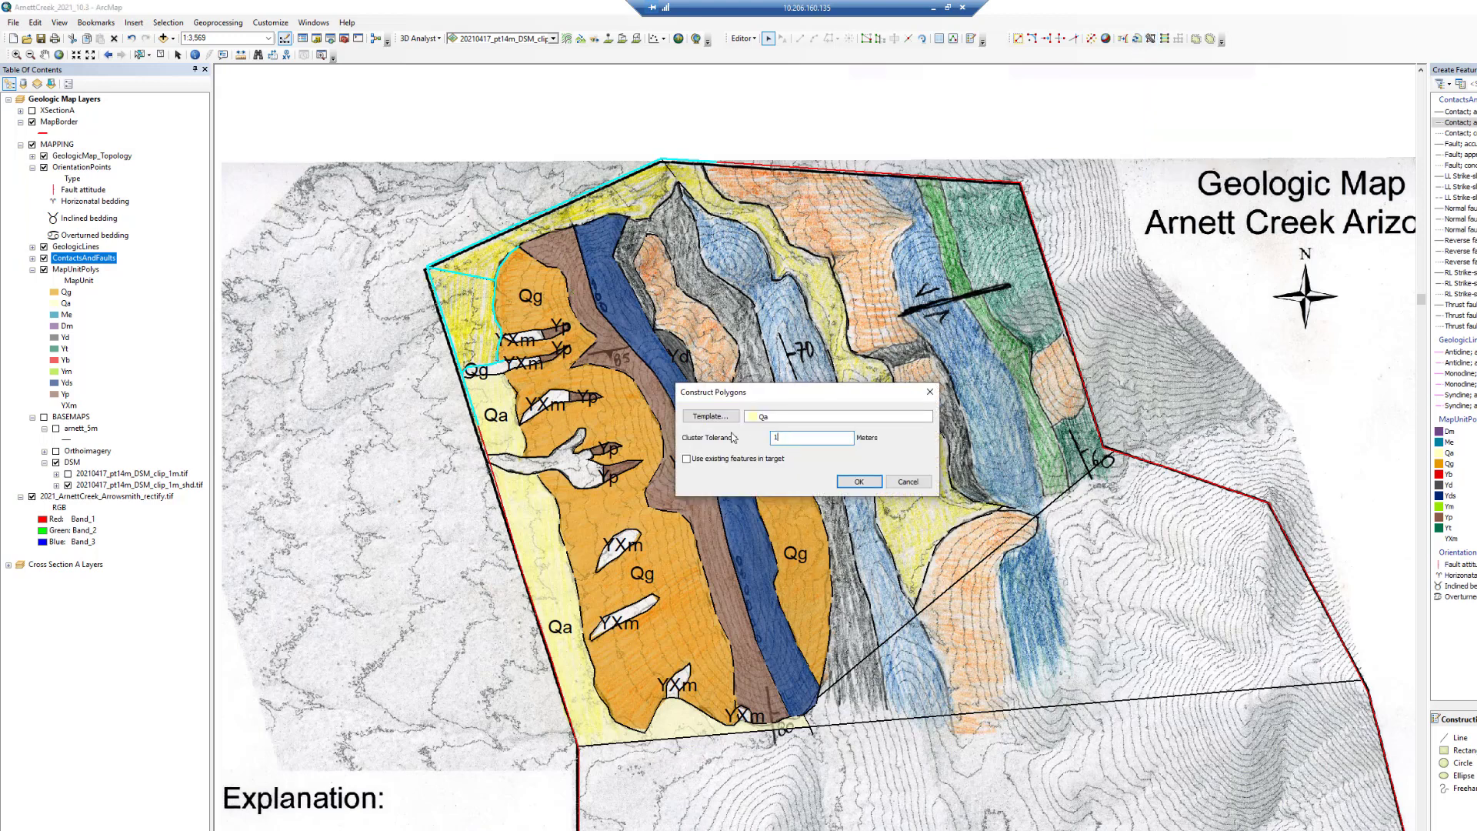
{"action": "left_click", "coordinate": [854, 482]}
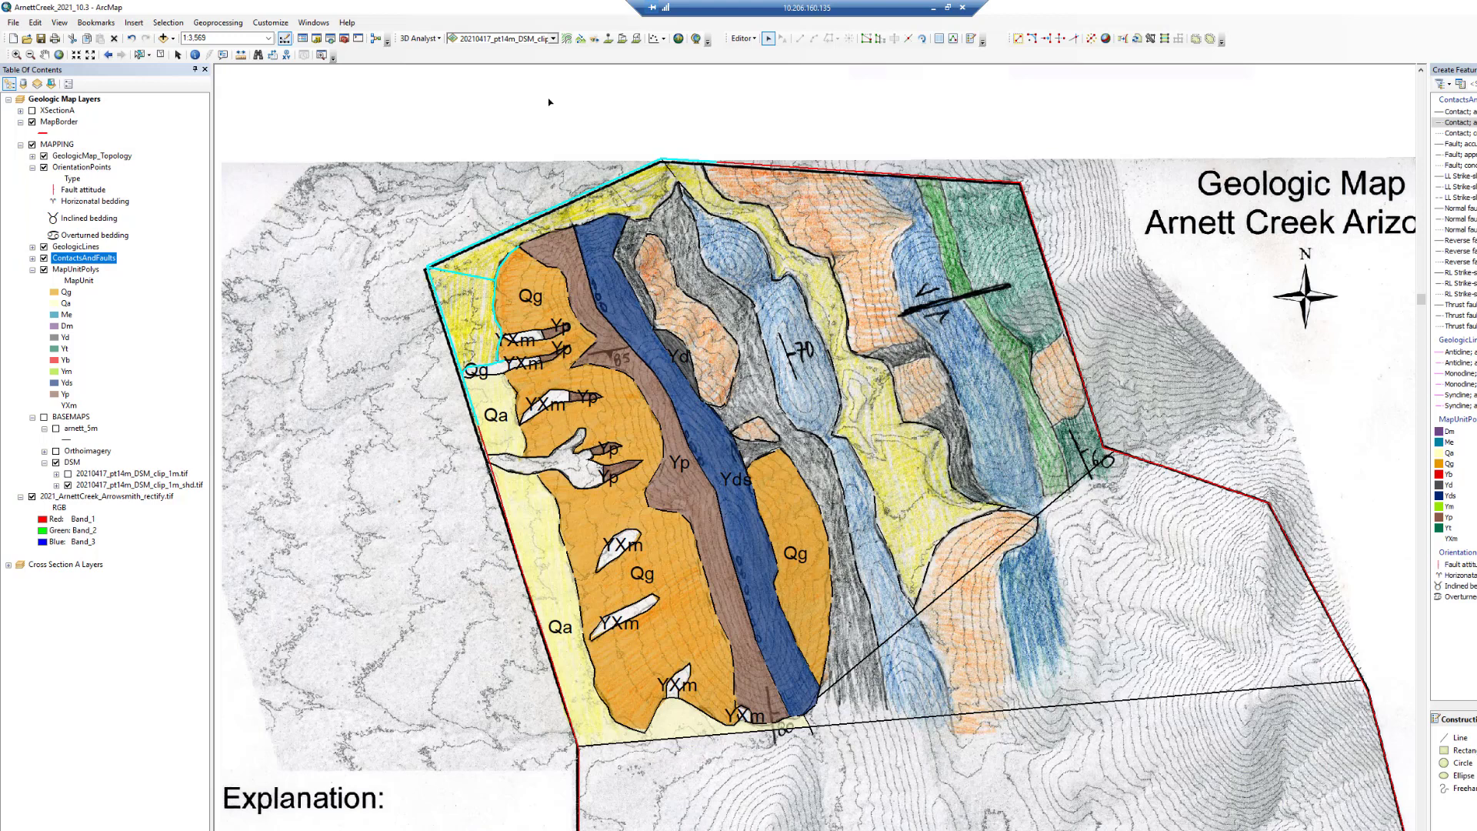
Save the edits and stop editing, and close ArcMap with the changes to the map document saved
{"action": "left_click", "coordinate": [748, 39]}
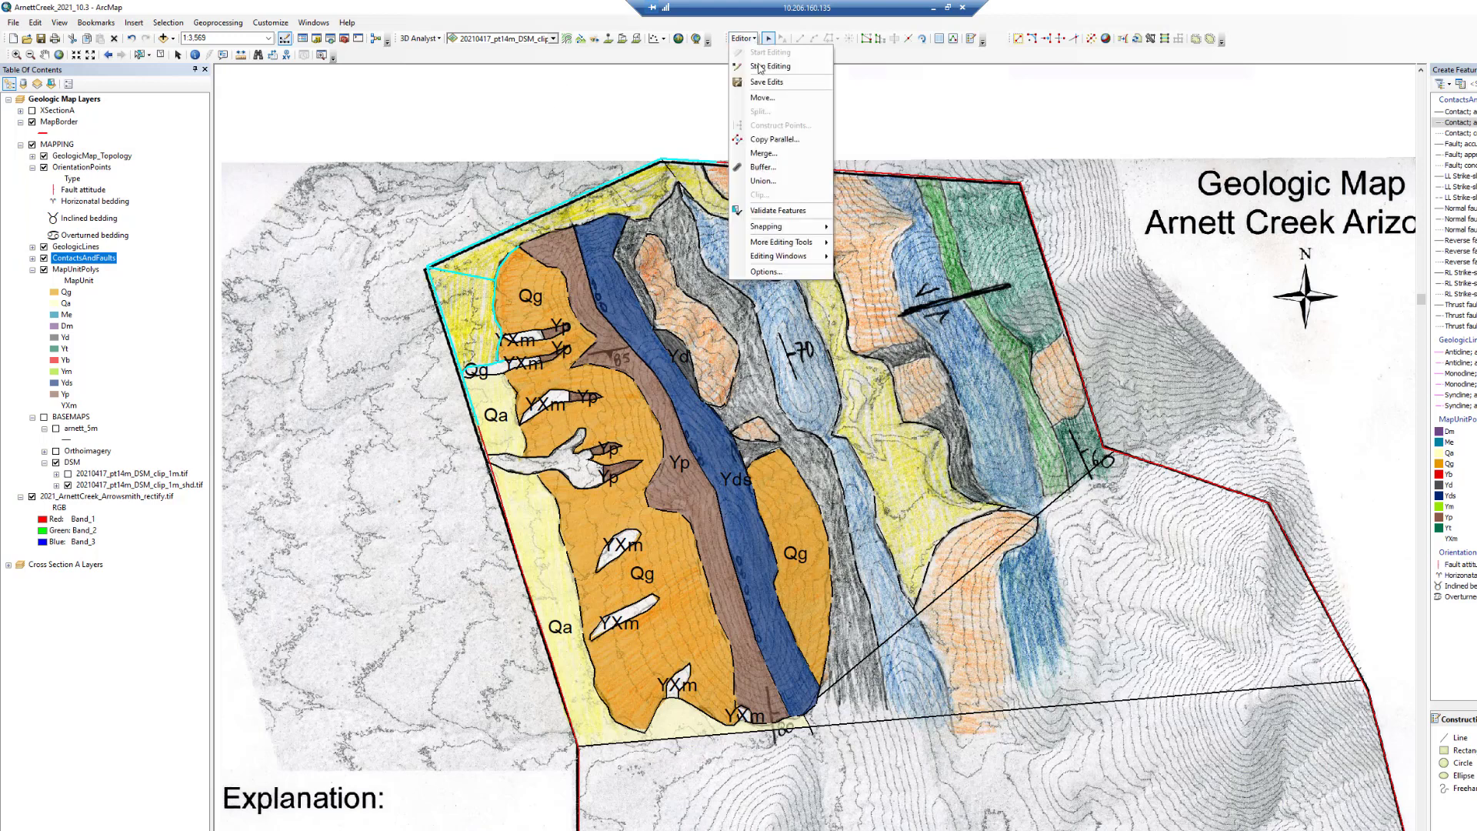
{"action": "left_click", "coordinate": [758, 87]}
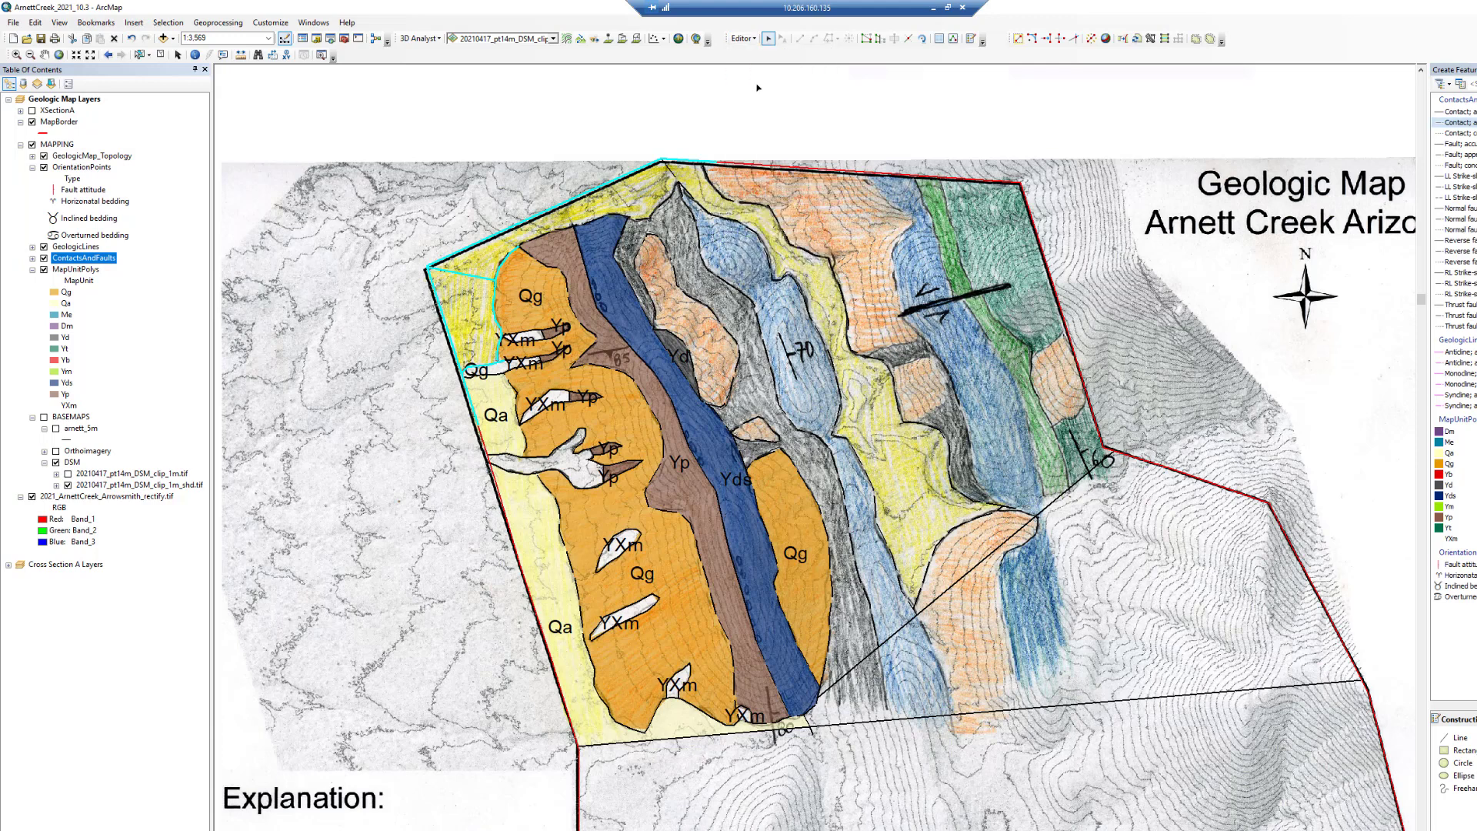
{"action": "left_click", "coordinate": [751, 38]}
{"action": "left_click", "coordinate": [751, 68]}
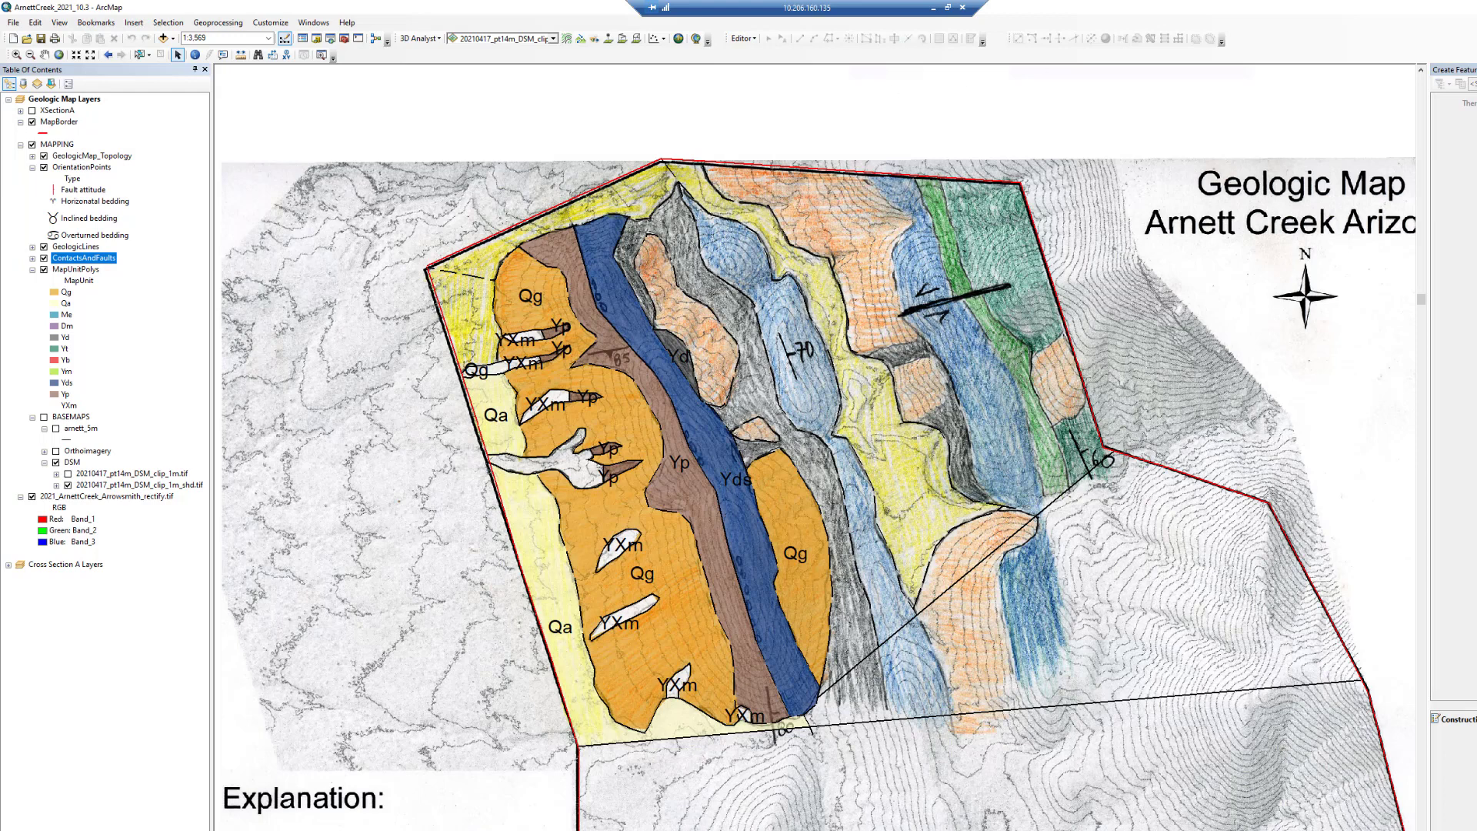
{"action": "key", "text": "alt+F4"}
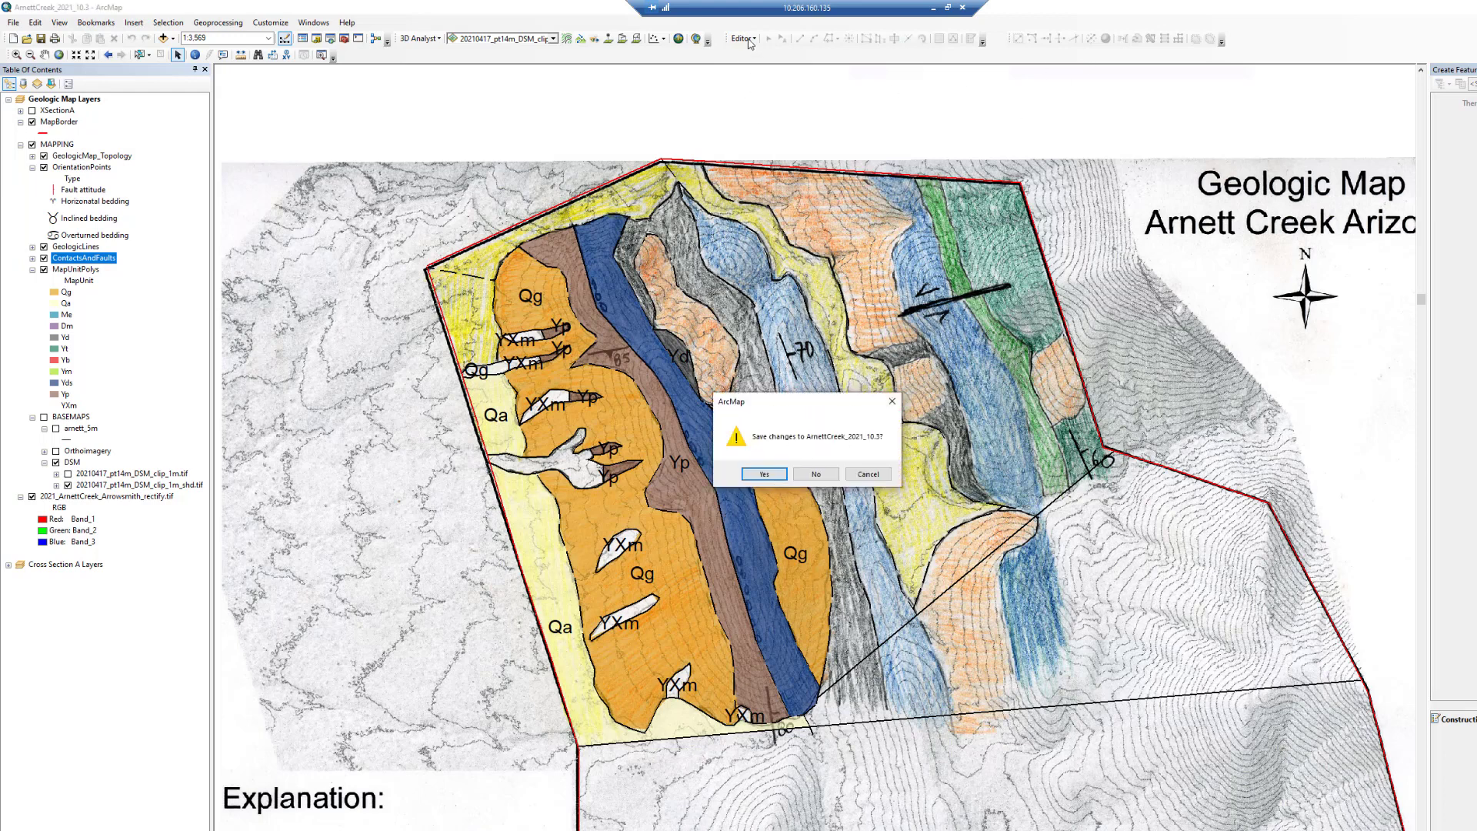
{"action": "left_click", "coordinate": [764, 475]}
Reopen the ArnettCreek_2021_10.3 map document from the desktop mapping folder and start an edit session on ContactsAndFaults
{"action": "left_click", "coordinate": [621, 428]}
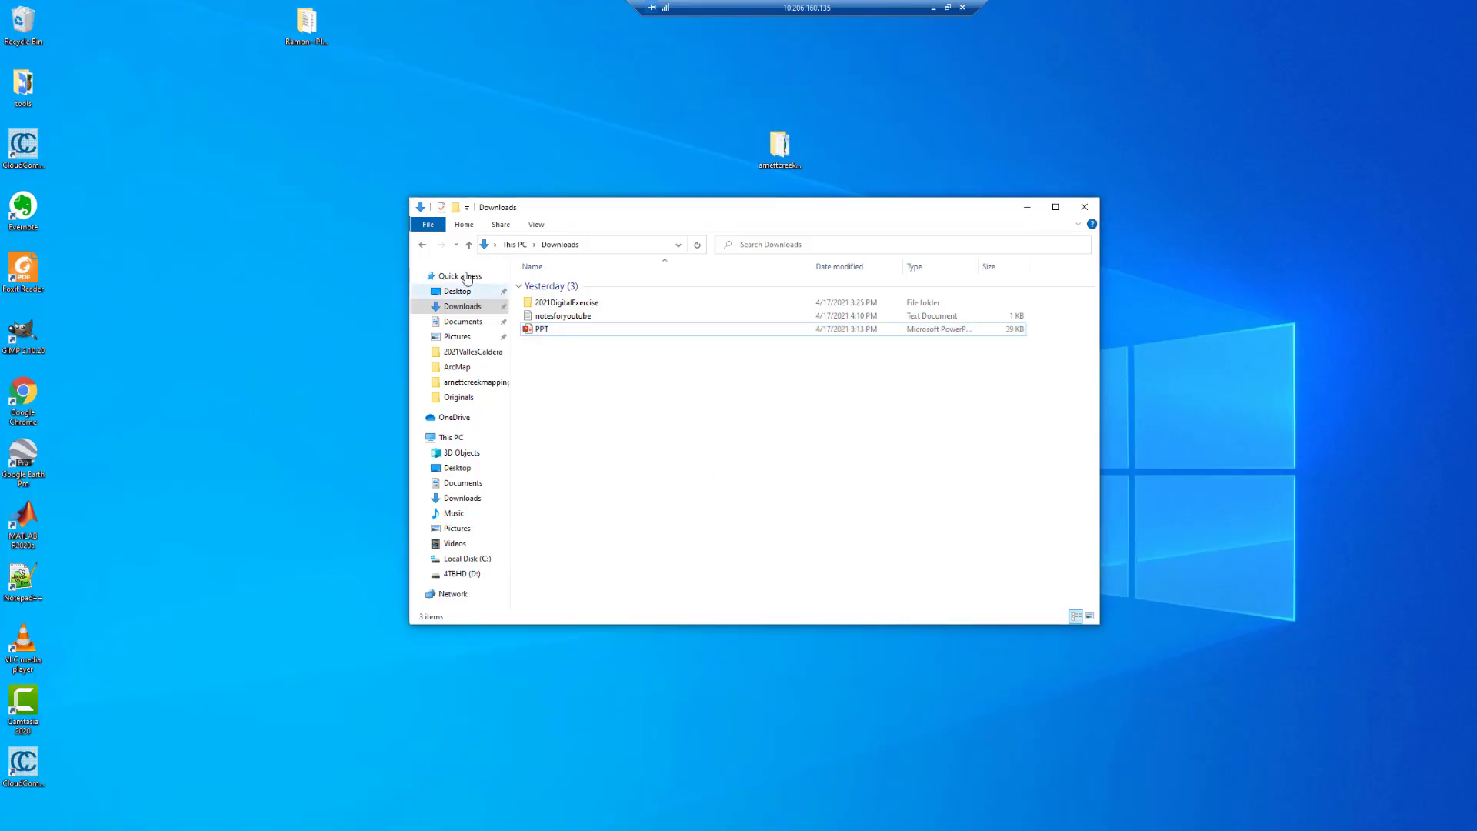
{"action": "double_click", "coordinate": [780, 146]}
{"action": "left_click", "coordinate": [565, 365]}
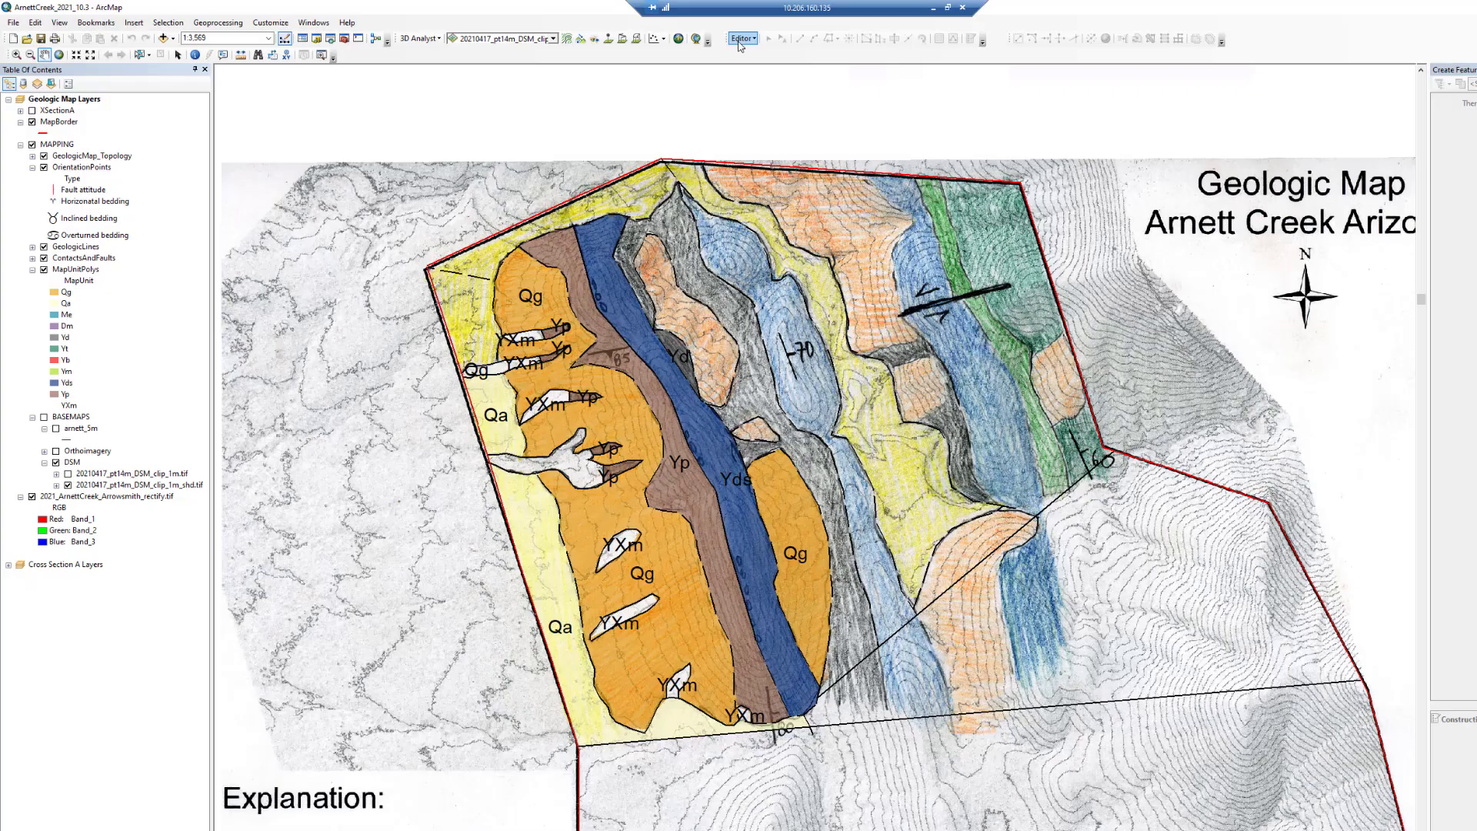
{"action": "left_click", "coordinate": [743, 38]}
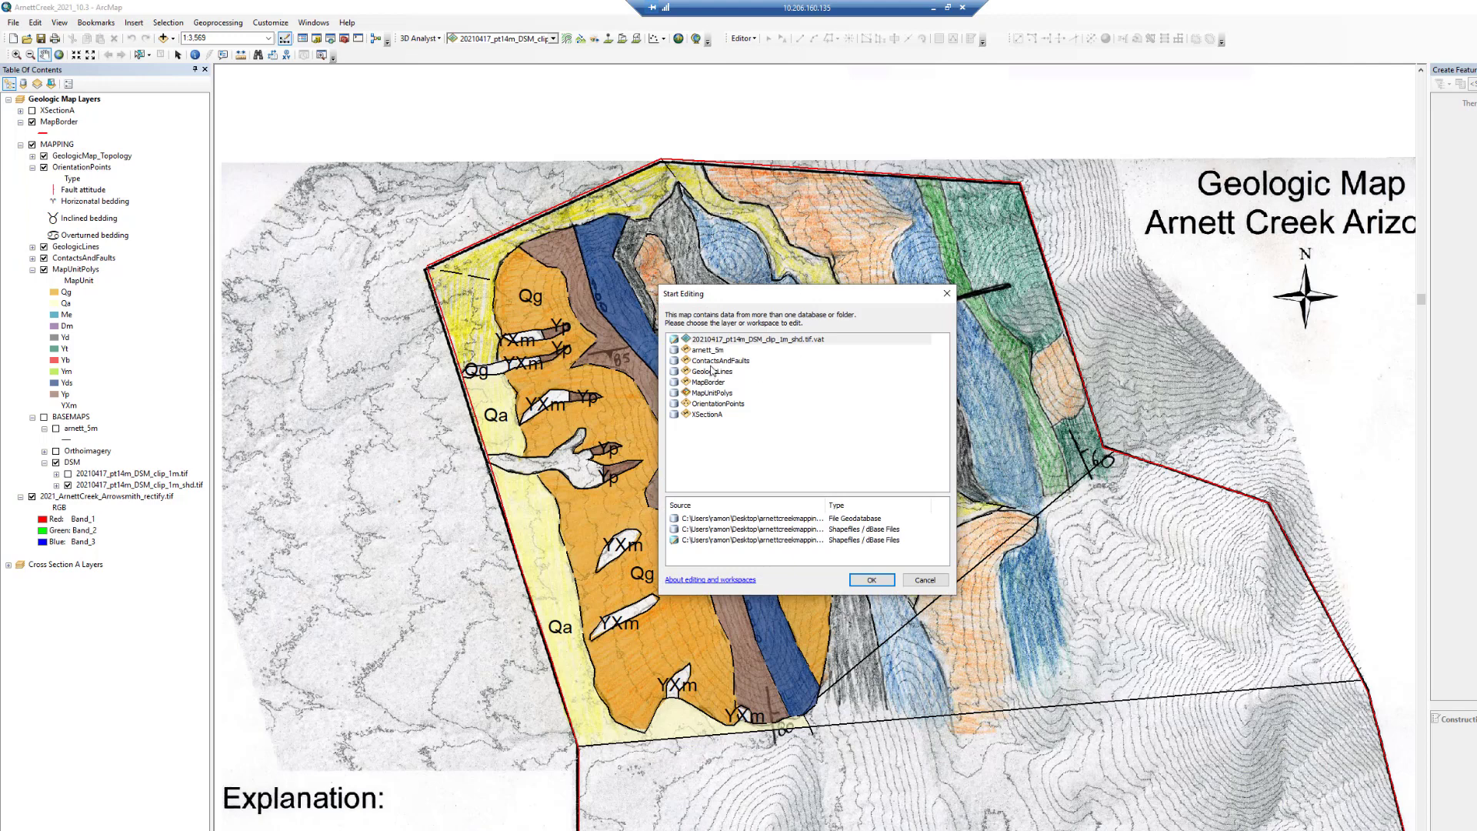
{"action": "left_click", "coordinate": [712, 362]}
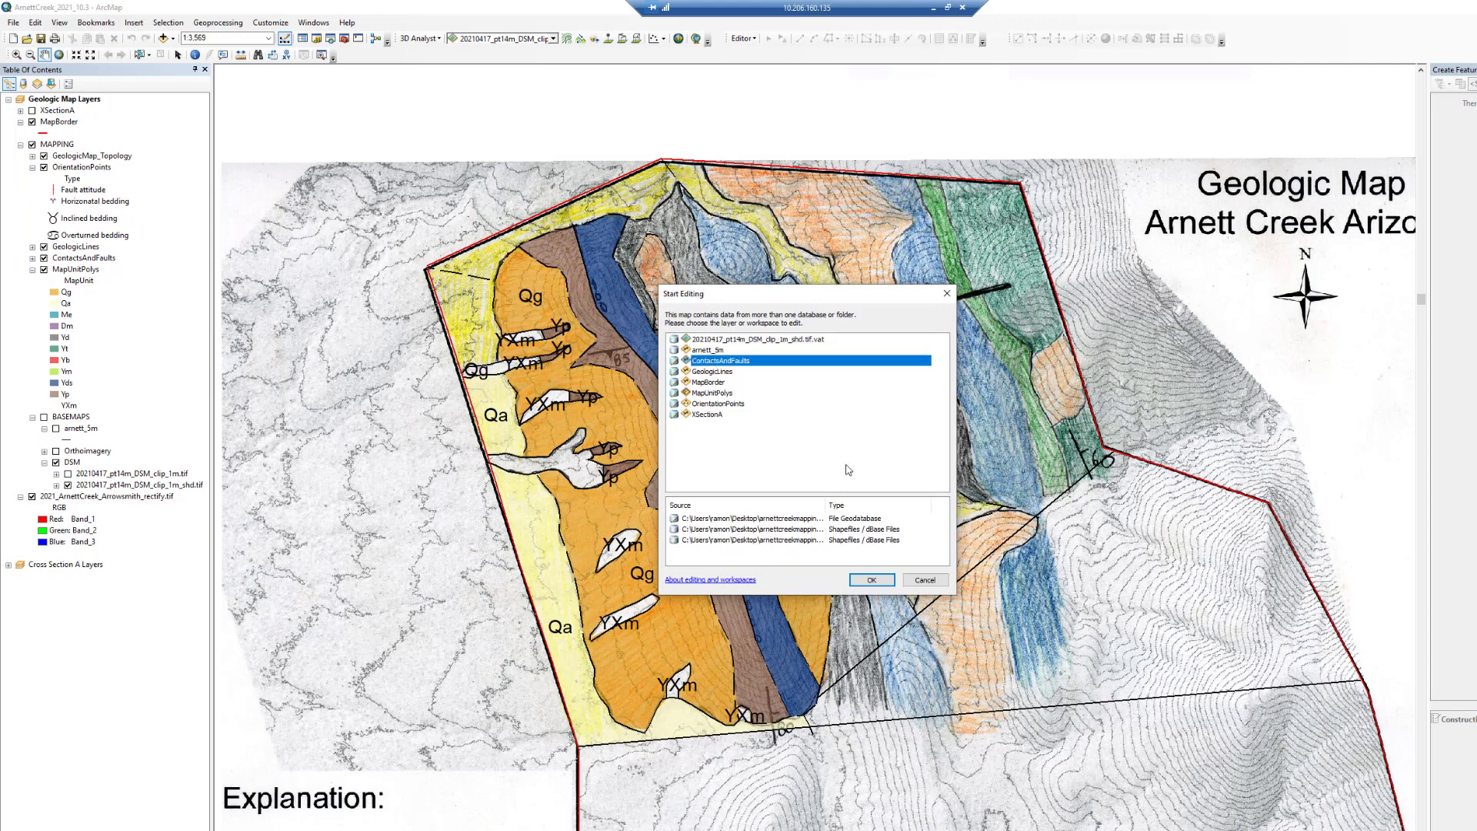
{"action": "left_click", "coordinate": [865, 581]}
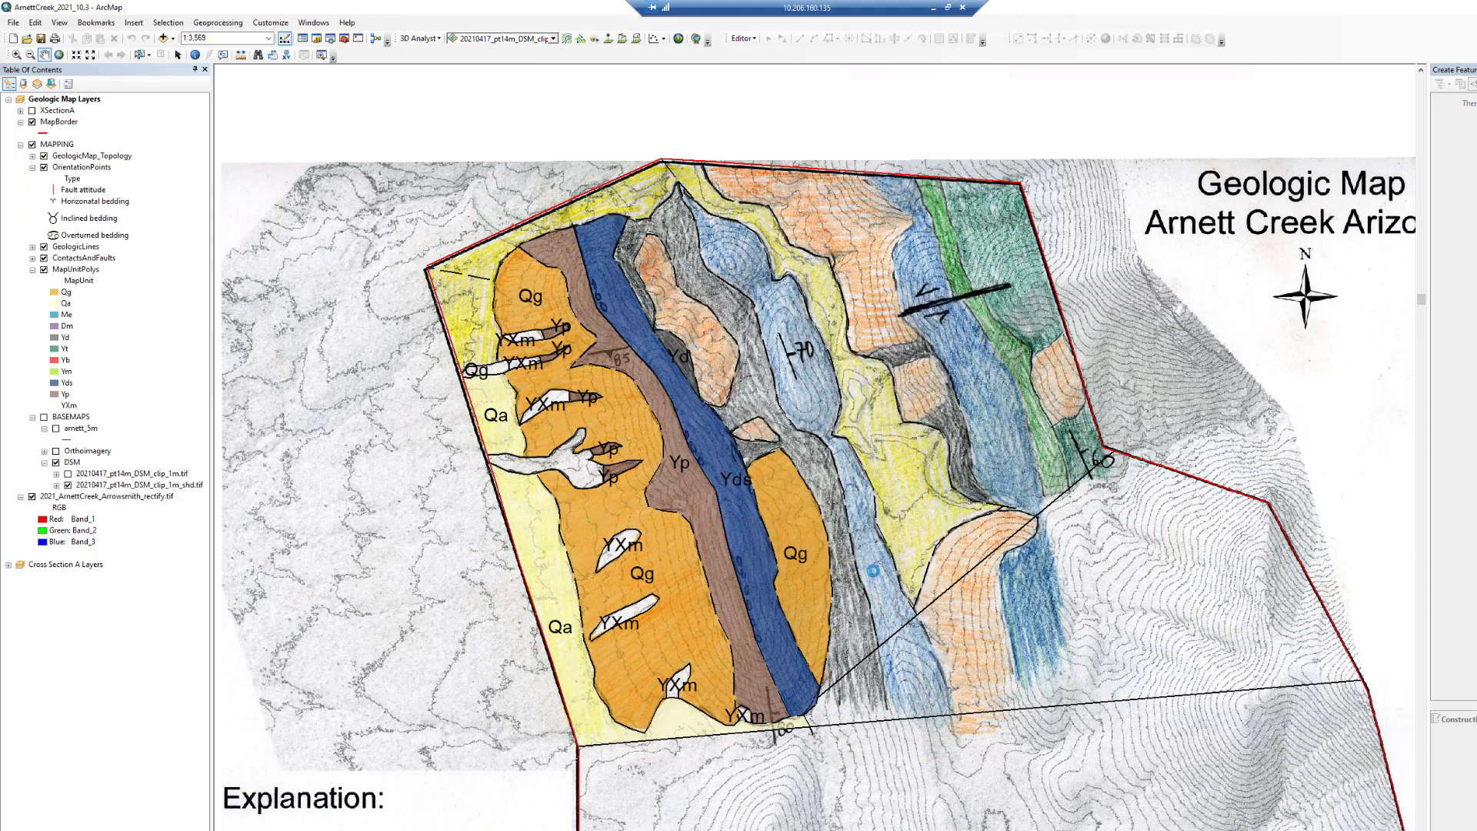
{"action": "left_click", "coordinate": [869, 583]}
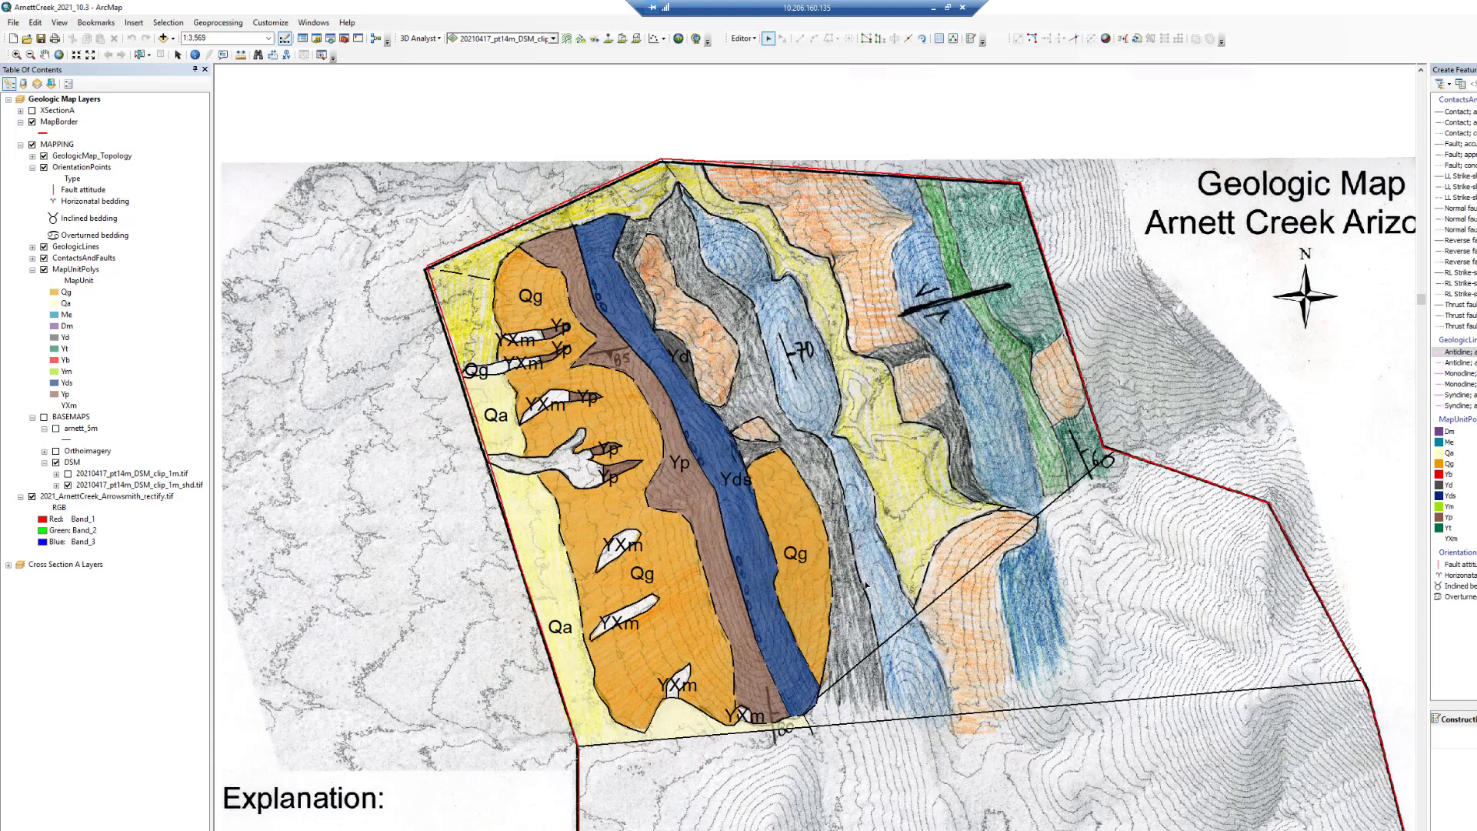
Select the contacts enclosing the northwestern yellow area, then make MapBorder the only selectable layer and add its western side
{"action": "left_click", "coordinate": [467, 274]}
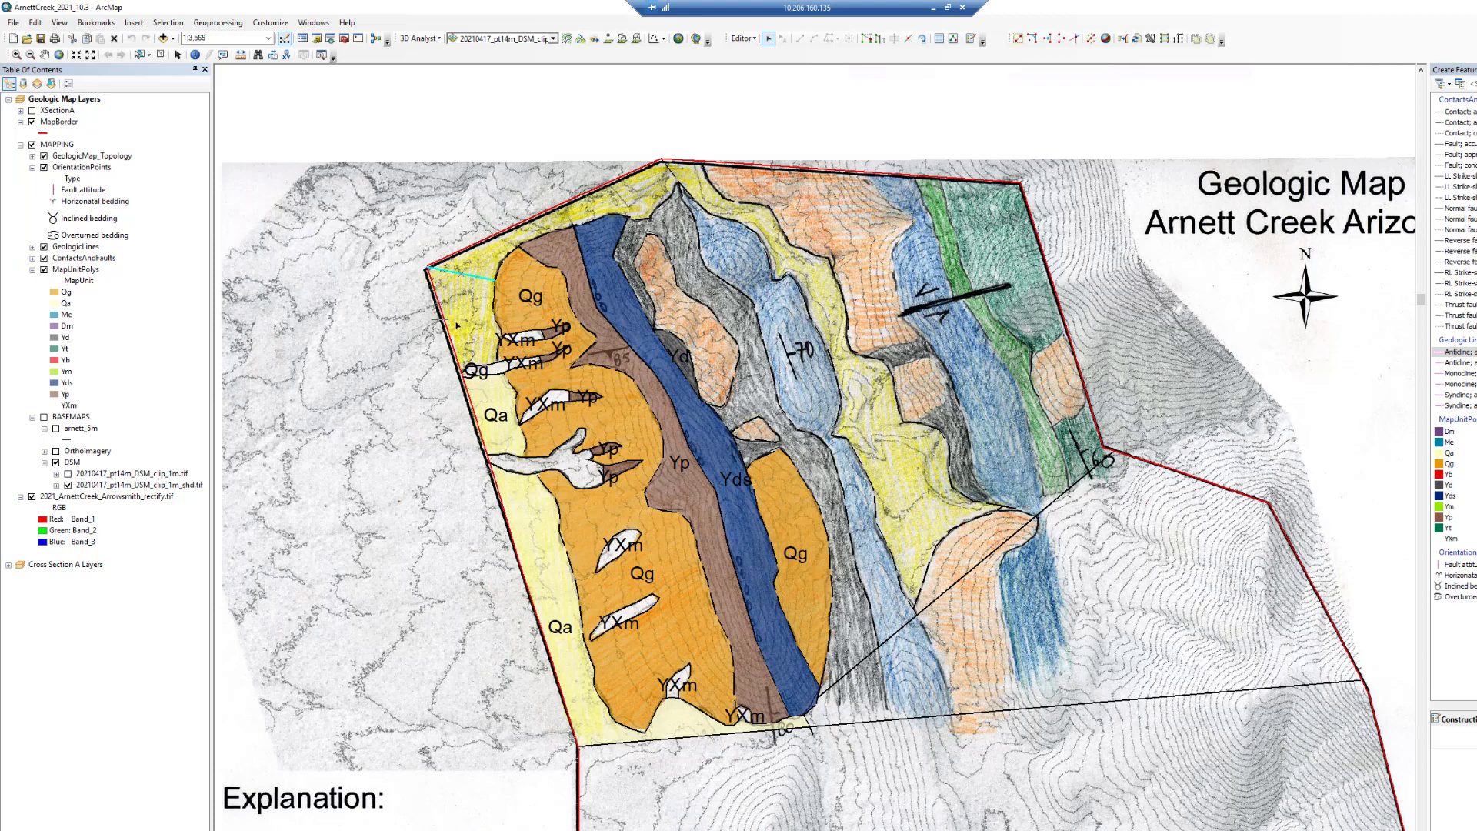
{"action": "left_click", "coordinate": [496, 314], "text": "shift"}
{"action": "left_click", "coordinate": [470, 368], "text": "shift"}
{"action": "right_click", "coordinate": [58, 126]}
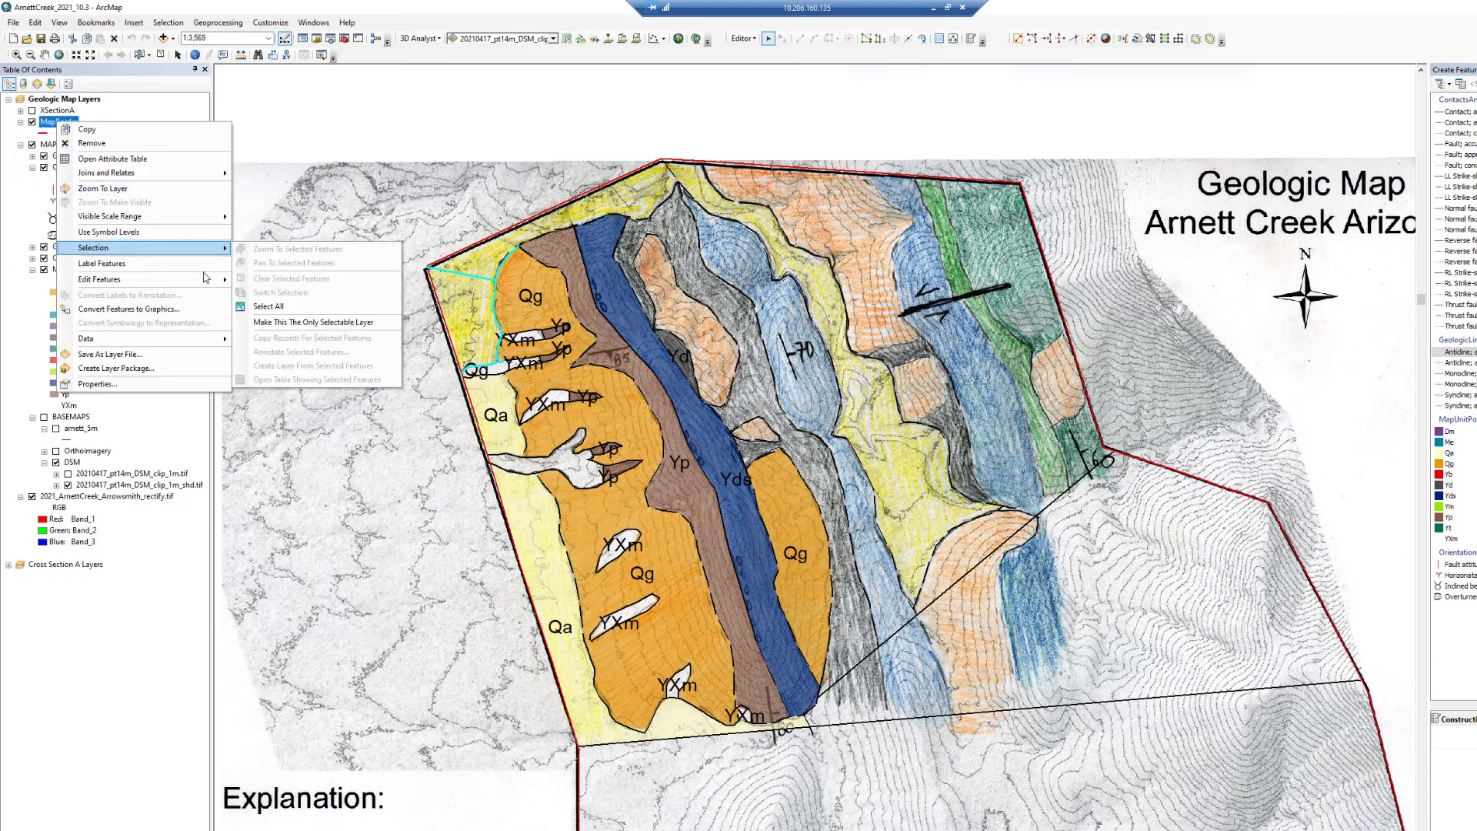
{"action": "left_click", "coordinate": [284, 322]}
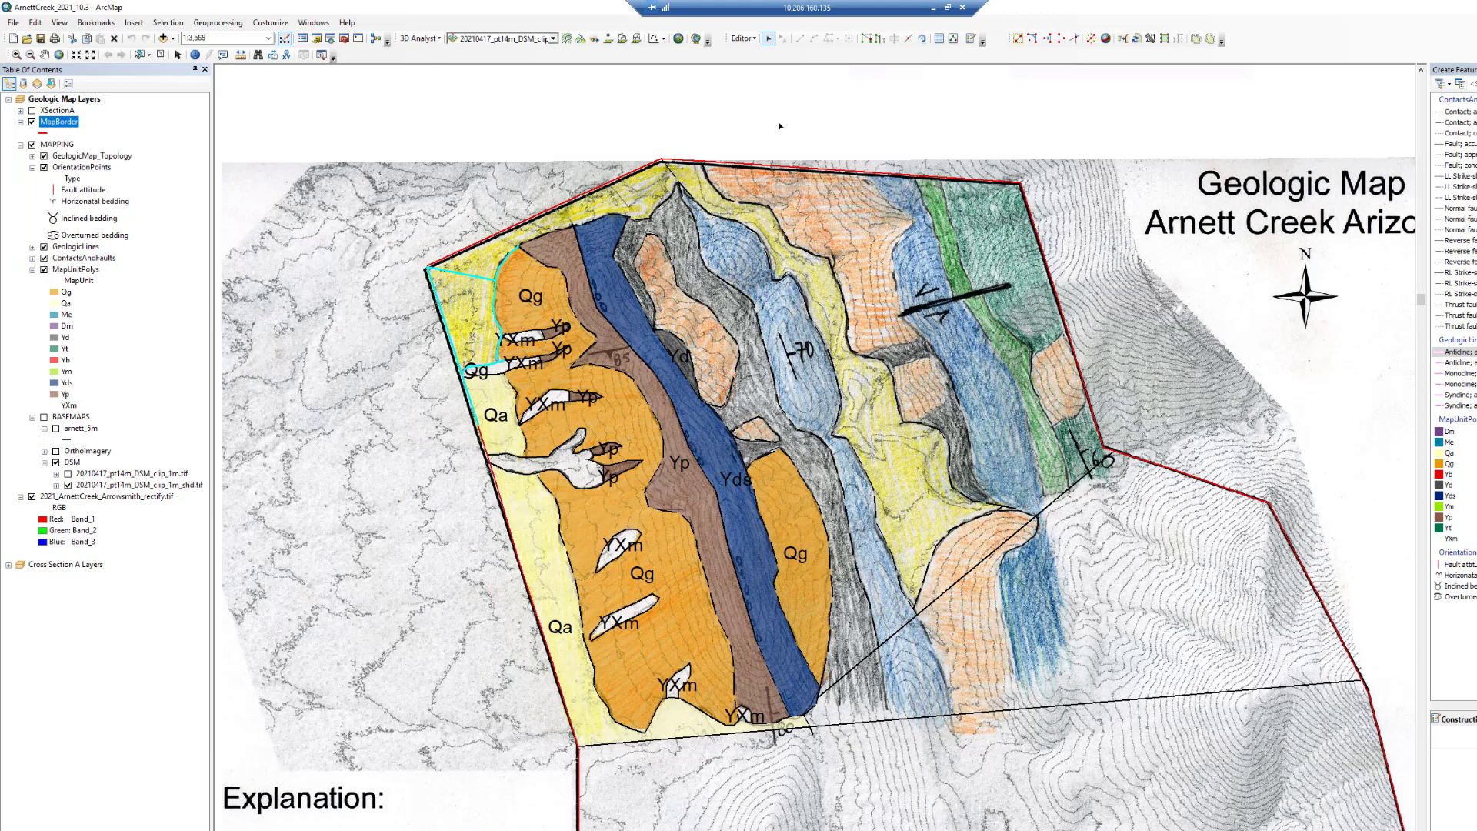
Try to construct a polygon from the selected northwestern contacts and map border using the Qa template
{"action": "left_click", "coordinate": [1151, 39]}
{"action": "left_click", "coordinate": [711, 415]}
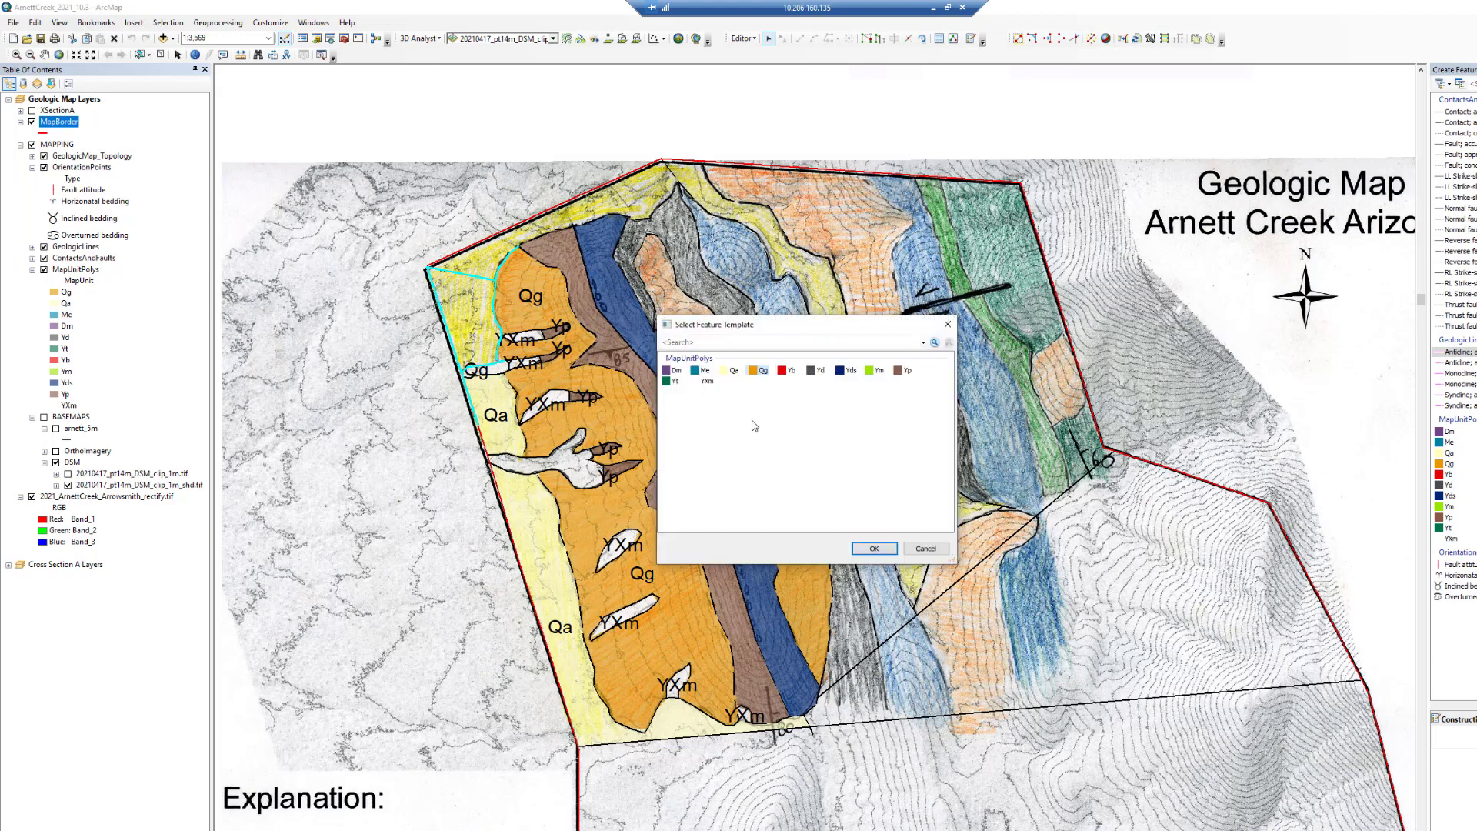
{"action": "left_click", "coordinate": [874, 548]}
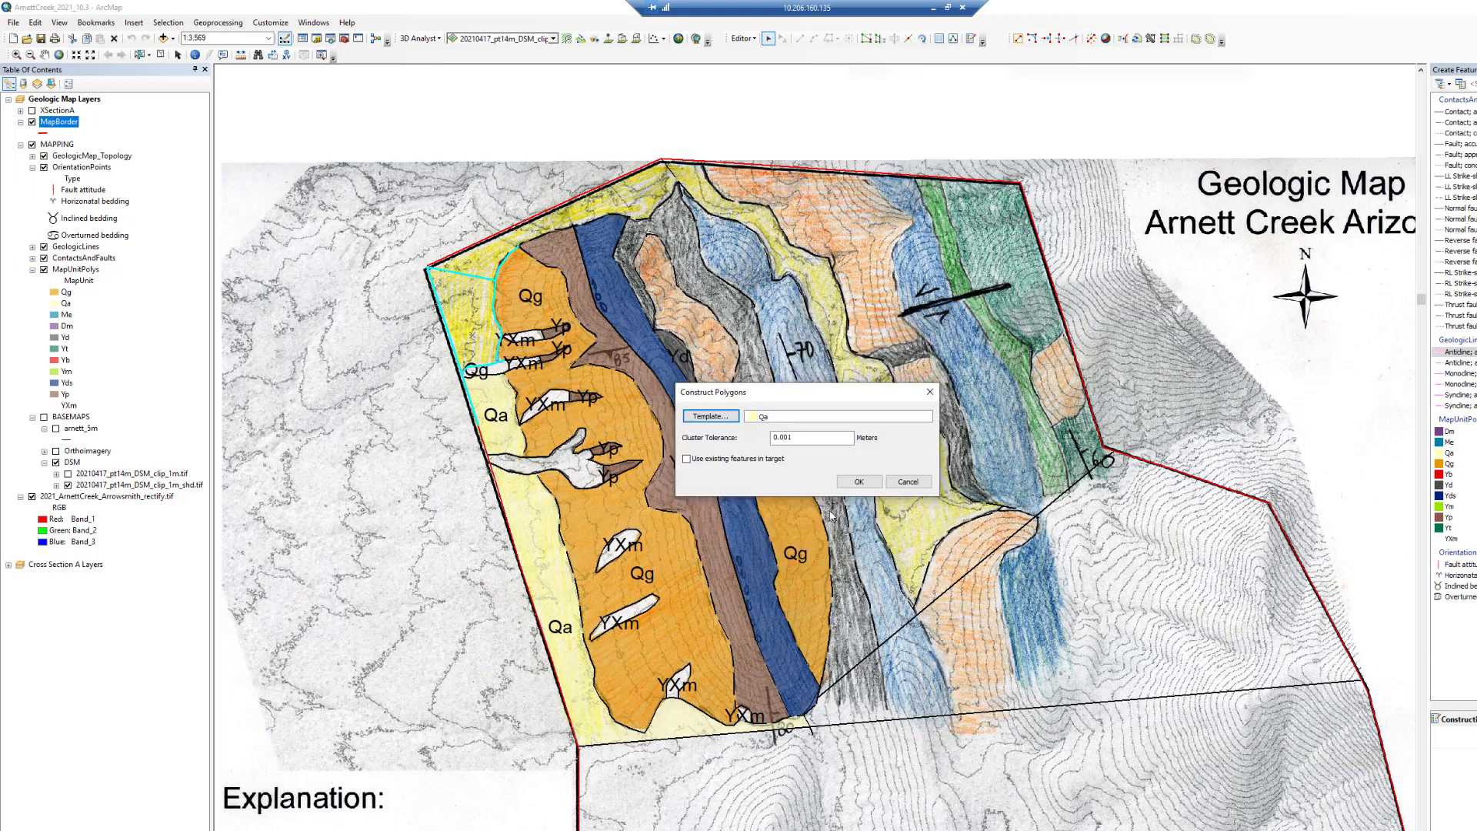
{"action": "left_click_drag", "start_coordinate": [813, 438], "coordinate": [760, 440]}
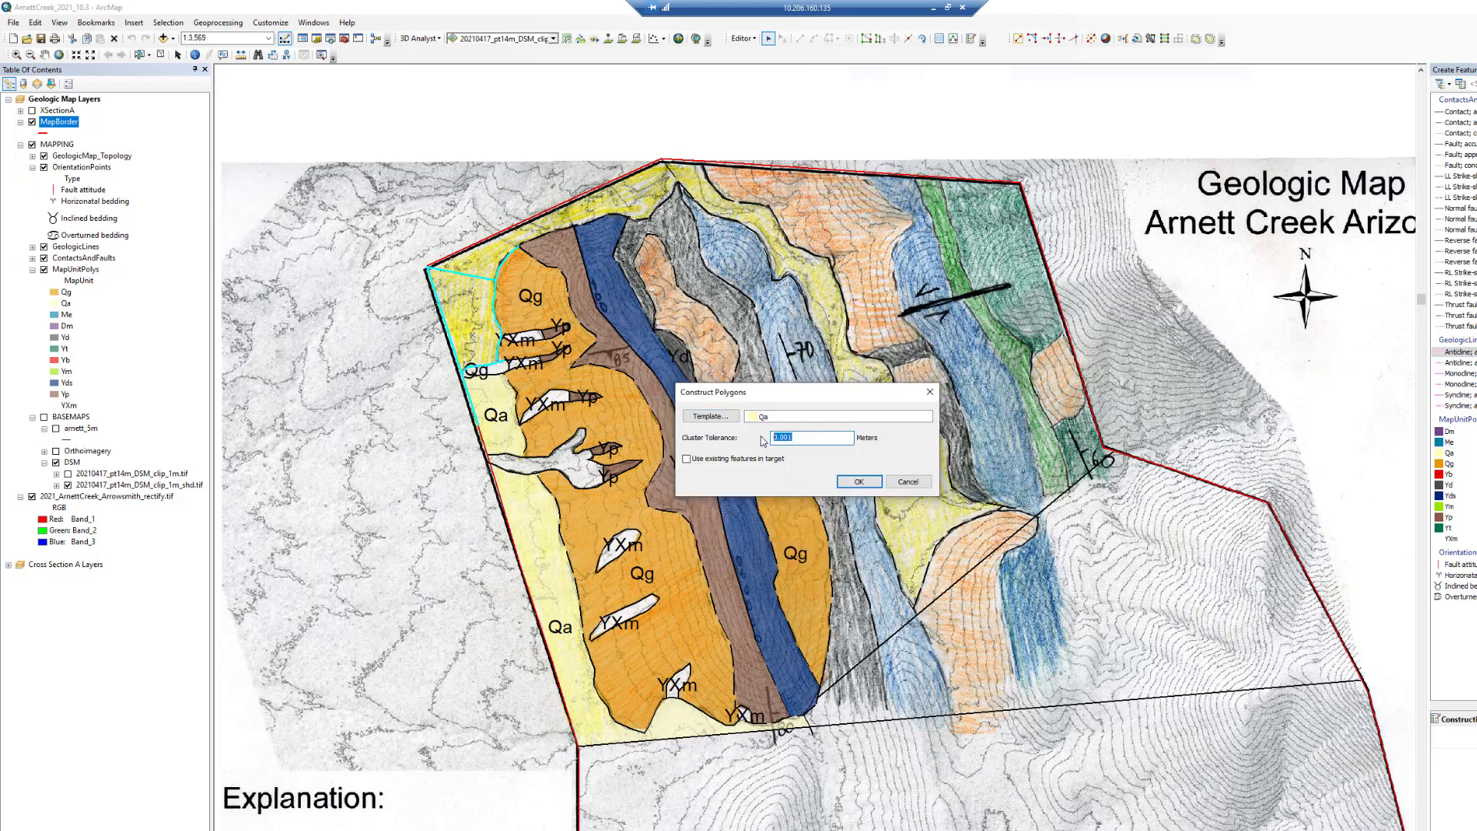
{"action": "left_click", "coordinate": [849, 482]}
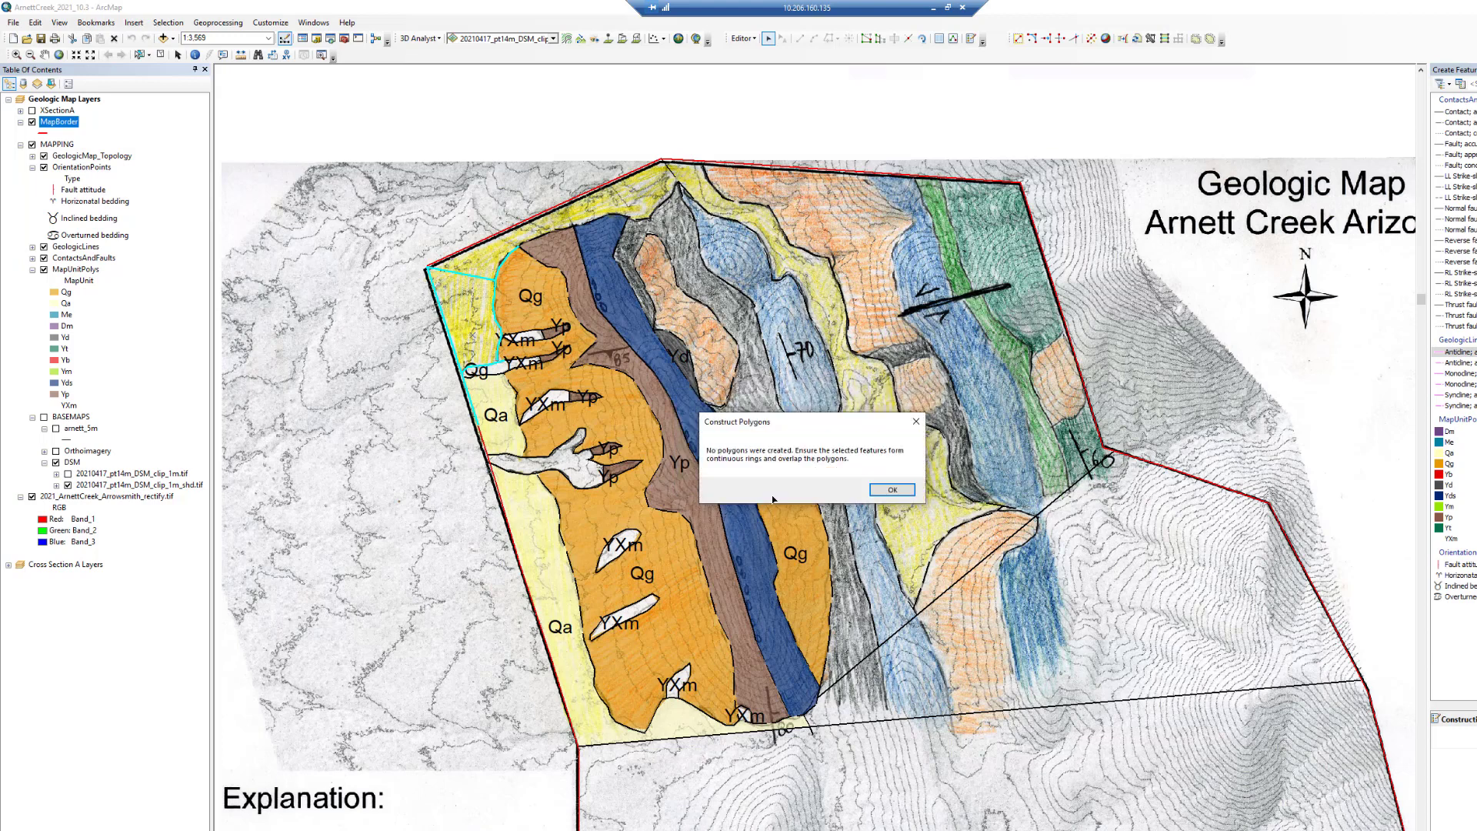
{"action": "left_click", "coordinate": [893, 490]}
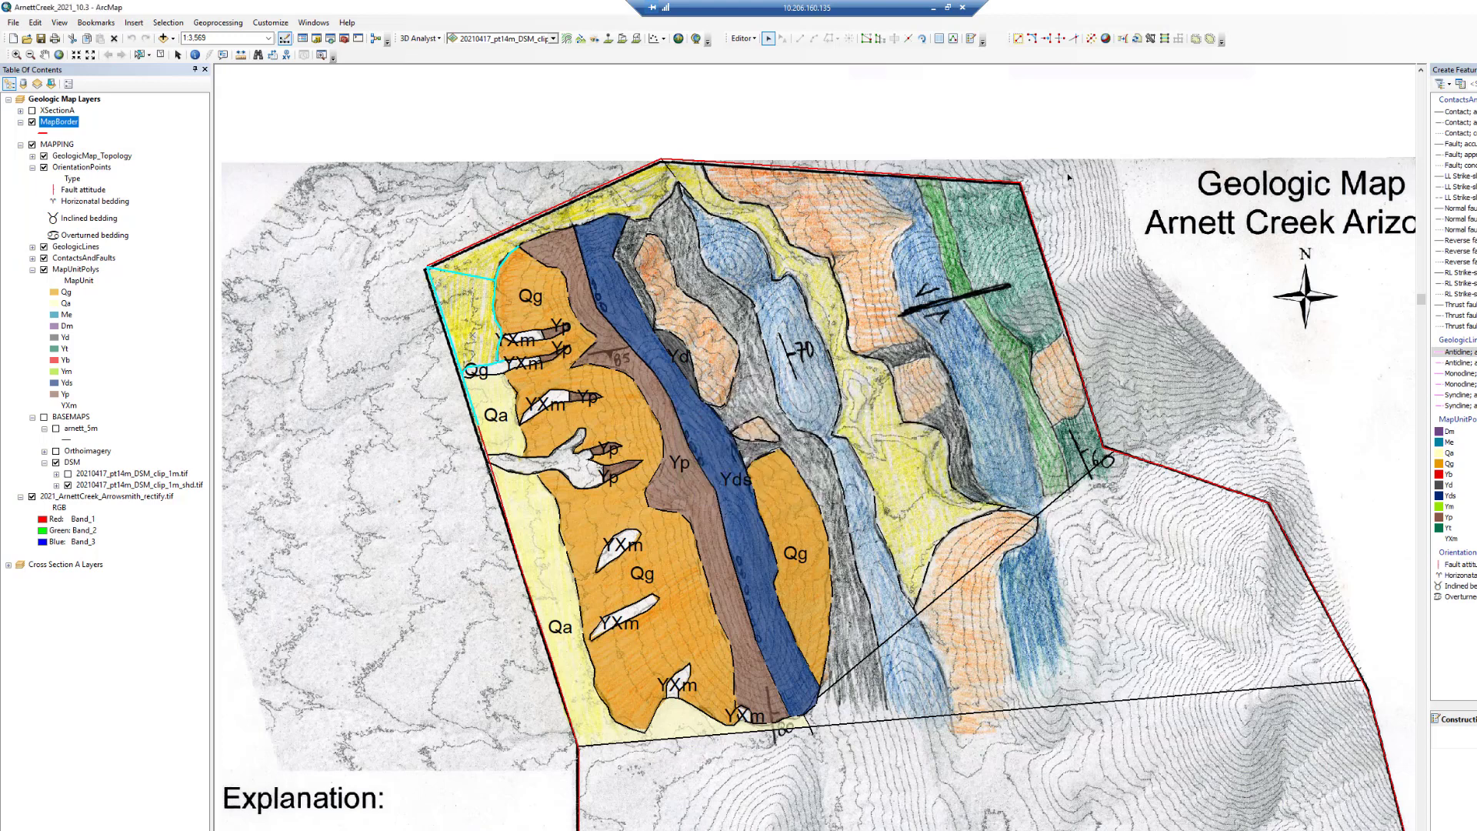
Construct the Qa polygon from the selected northwestern lines again and clear the selection
{"action": "left_click", "coordinate": [1150, 40]}
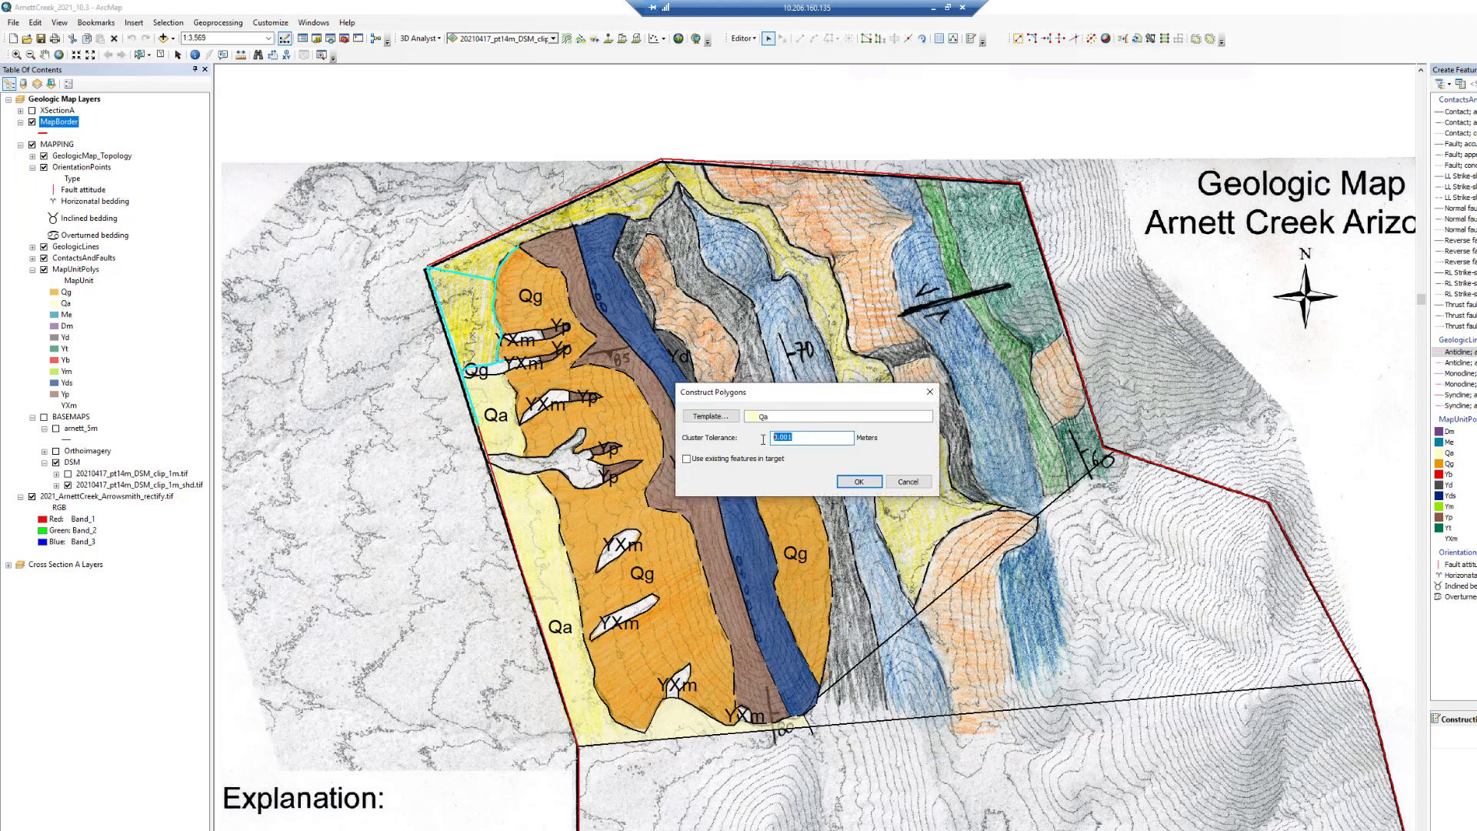
{"action": "left_click", "coordinate": [859, 481]}
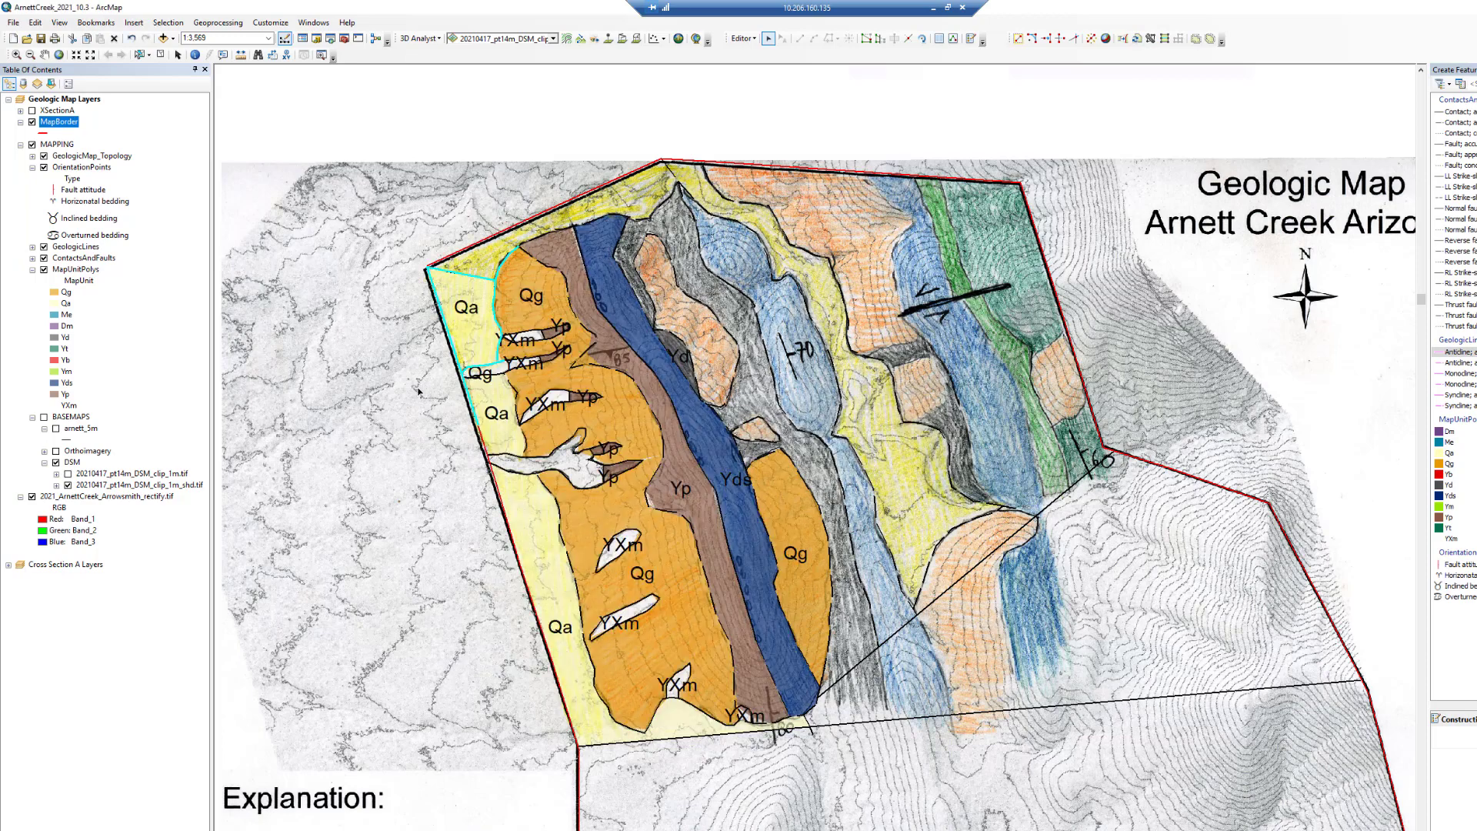
{"action": "left_click", "coordinate": [380, 337]}
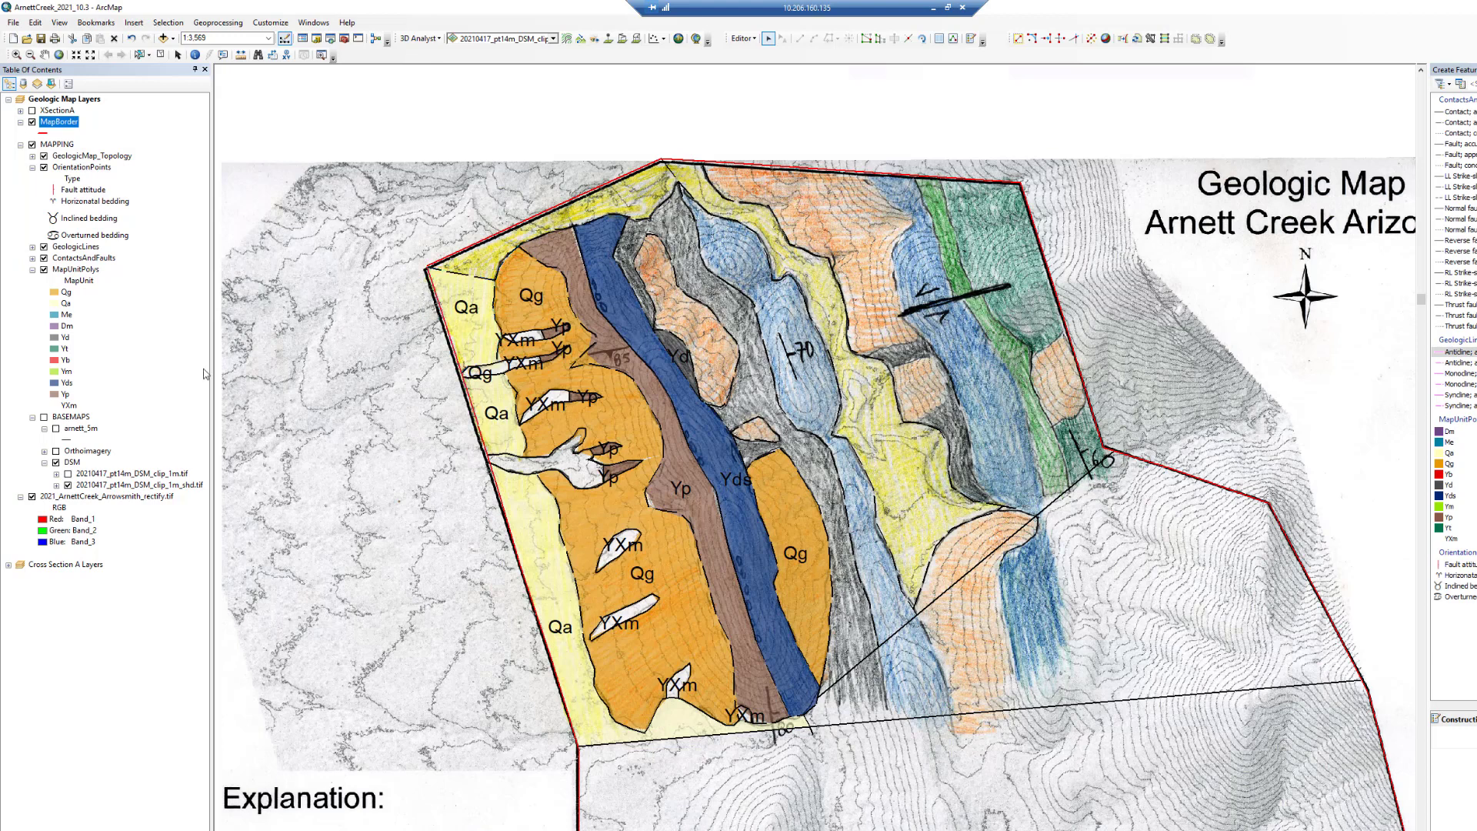
Select the northwest-facing map border and the contacts enclosing the northern yellow strip, and construct a Qa polygon from them
{"action": "left_click", "coordinate": [442, 263]}
{"action": "right_click", "coordinate": [83, 257]}
{"action": "left_click", "coordinate": [346, 439]}
{"action": "left_click", "coordinate": [1150, 39]}
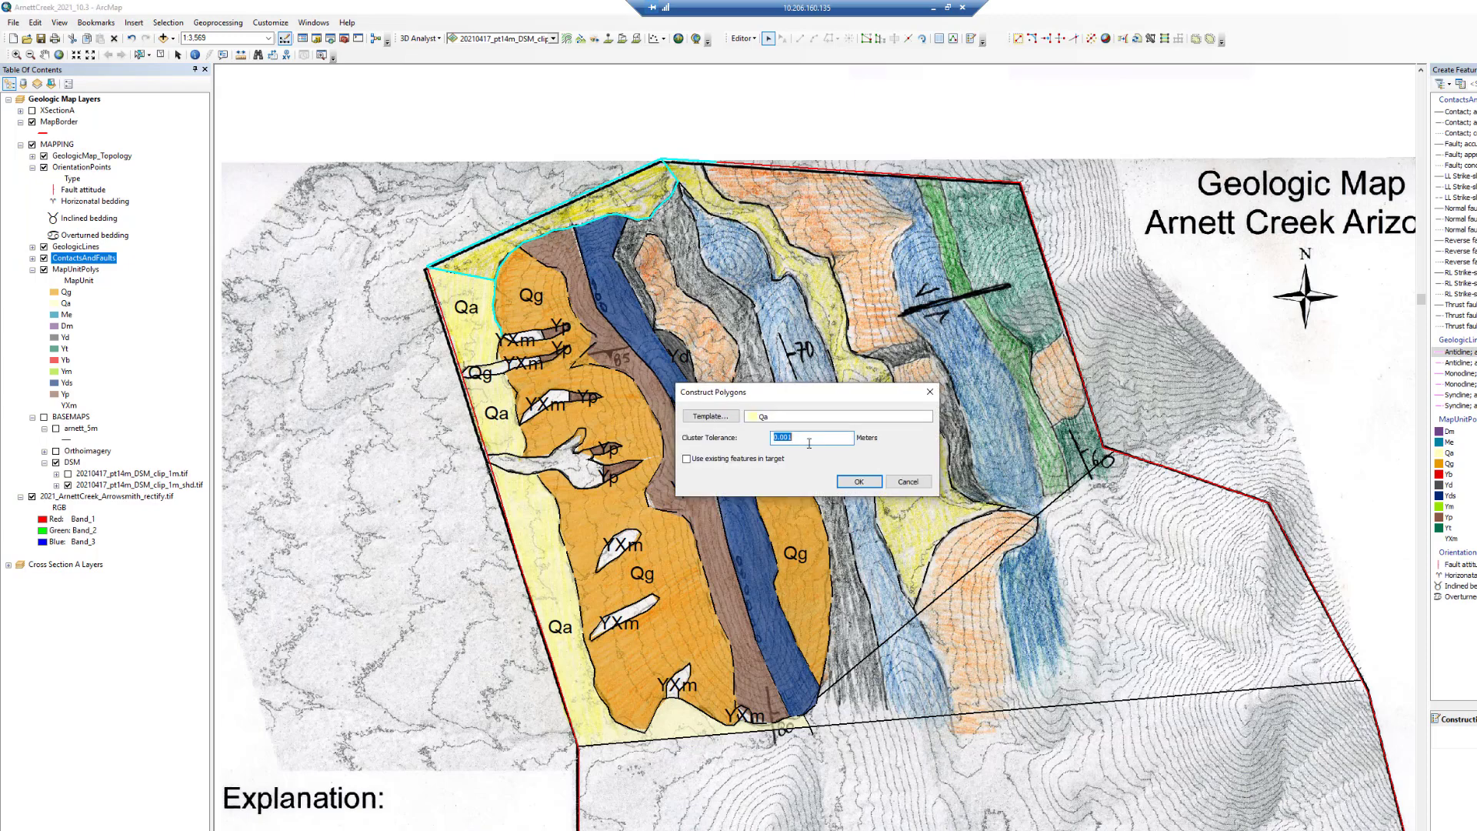
{"action": "left_click", "coordinate": [860, 486]}
Hide the rectified geologic map scan and make MapUnitPolys the only selectable layer
{"action": "left_click", "coordinate": [31, 496]}
{"action": "right_click", "coordinate": [75, 270]}
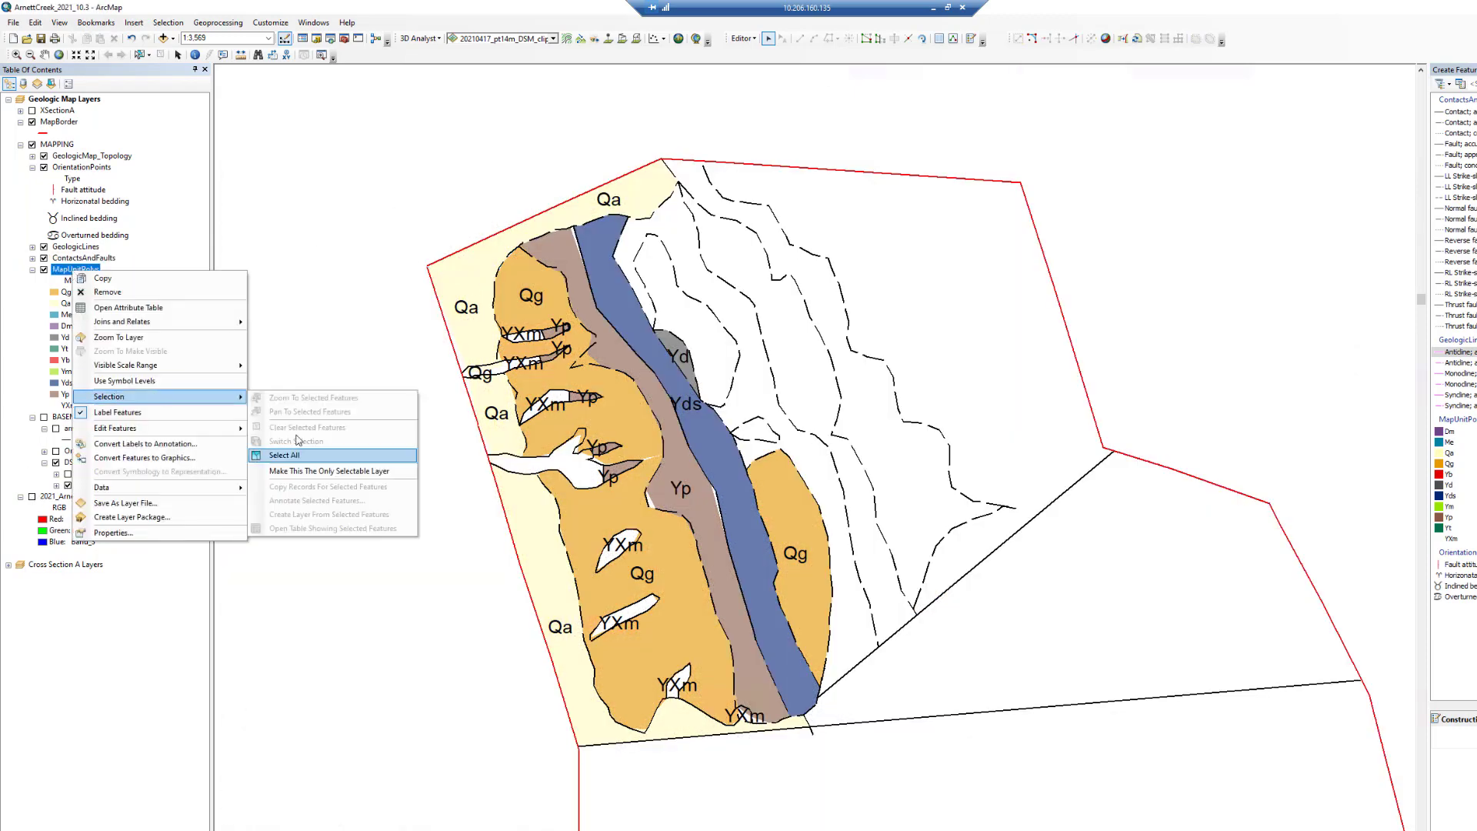
{"action": "left_click", "coordinate": [370, 453]}
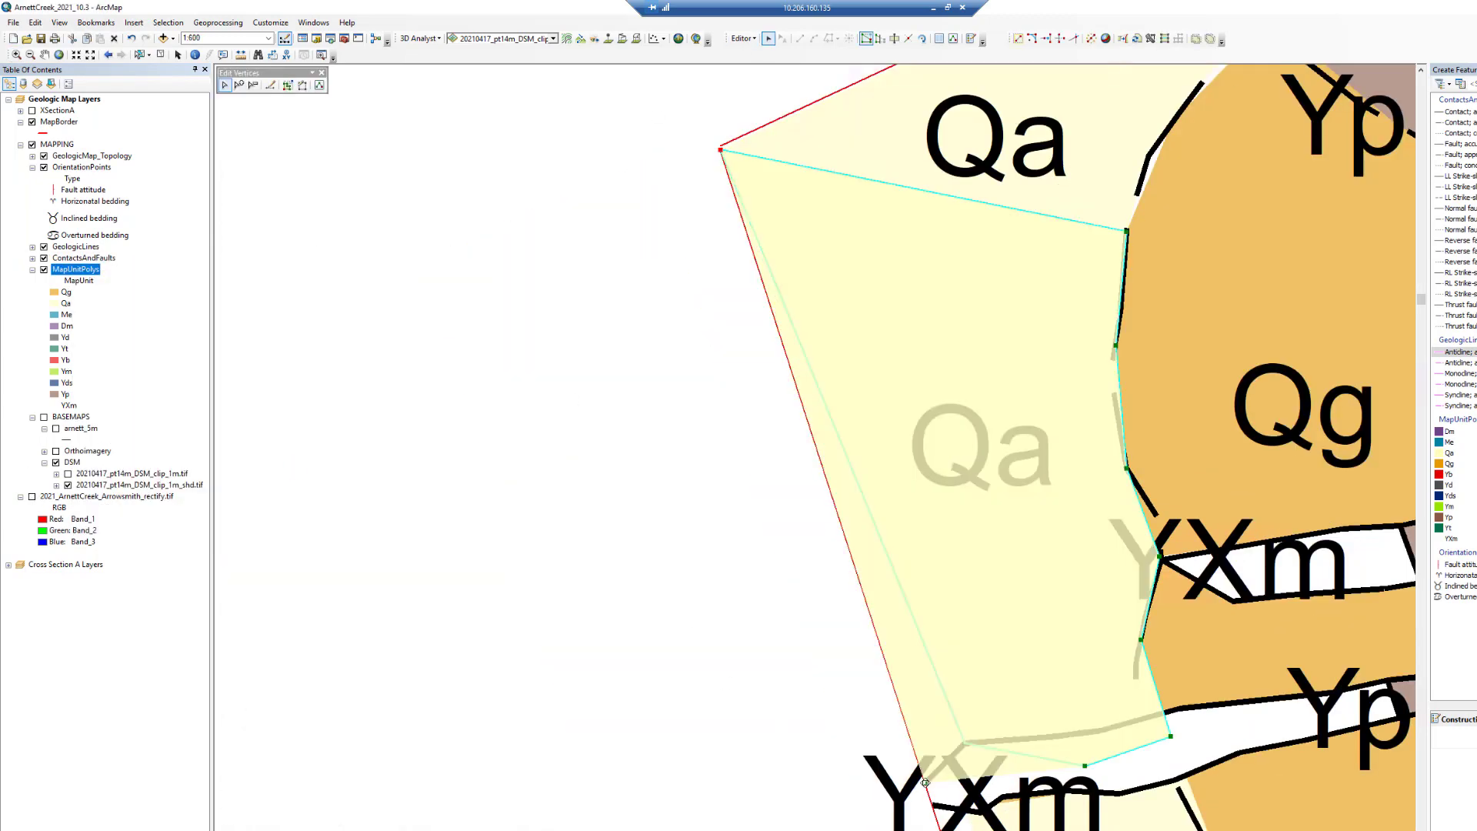
Fit the northwestern Qa polygon's lower corner to the map border and insert vertices so the adjacent Qg polygon follows its western contact
{"action": "left_click", "coordinate": [659, 272]}
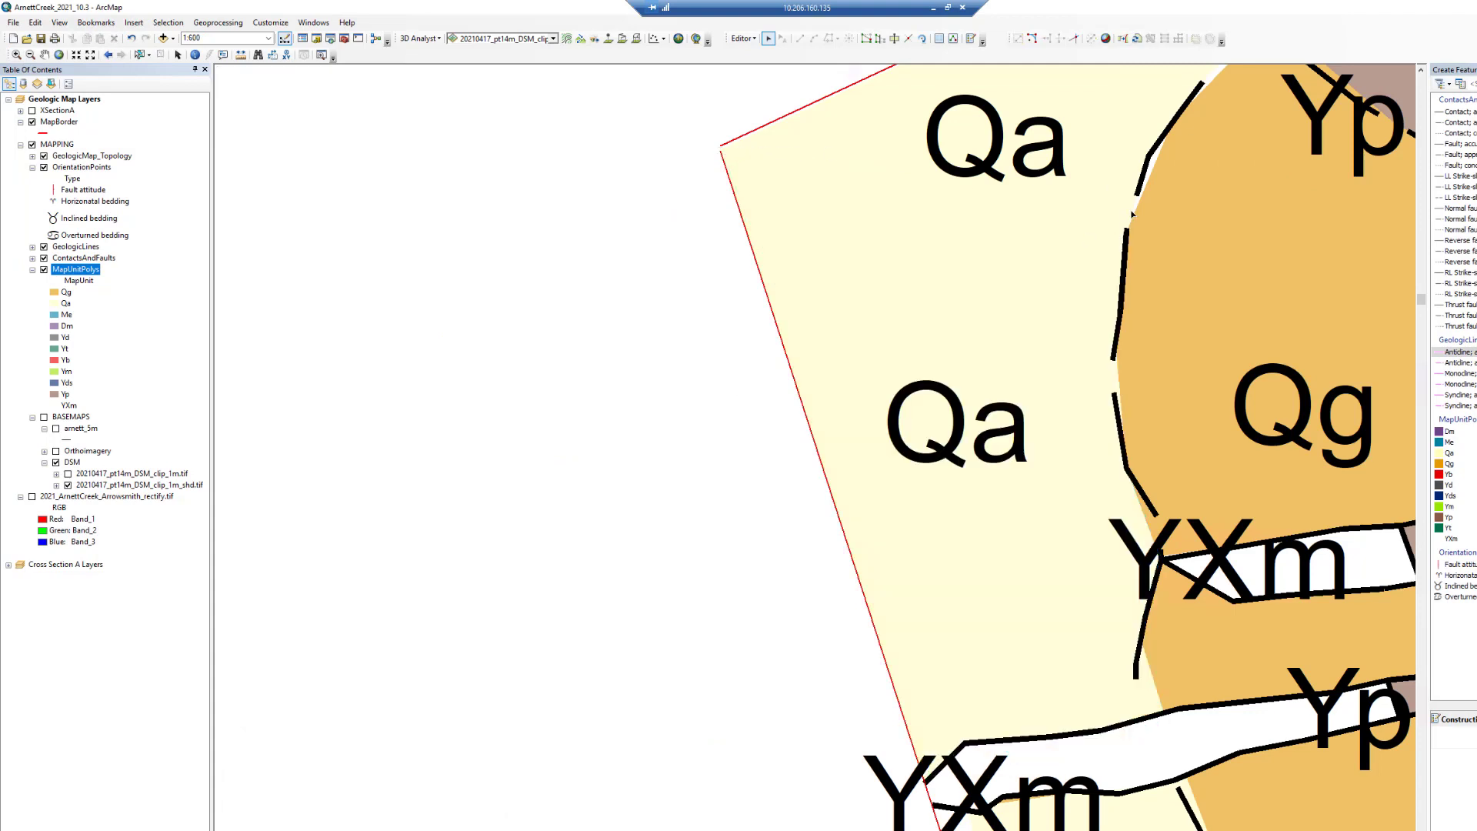
{"action": "double_click", "coordinate": [1163, 171]}
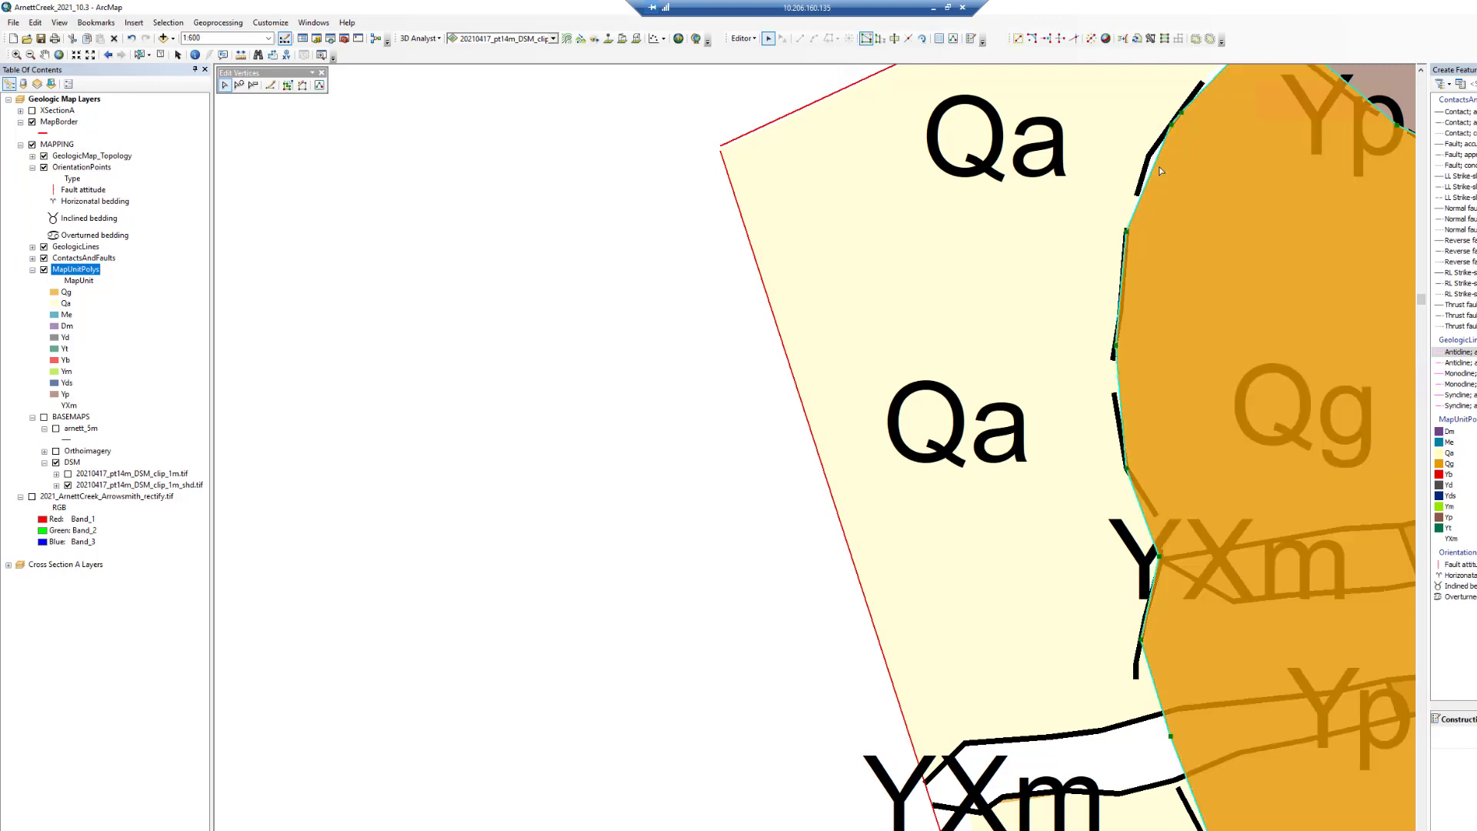
{"action": "right_click", "coordinate": [1154, 173]}
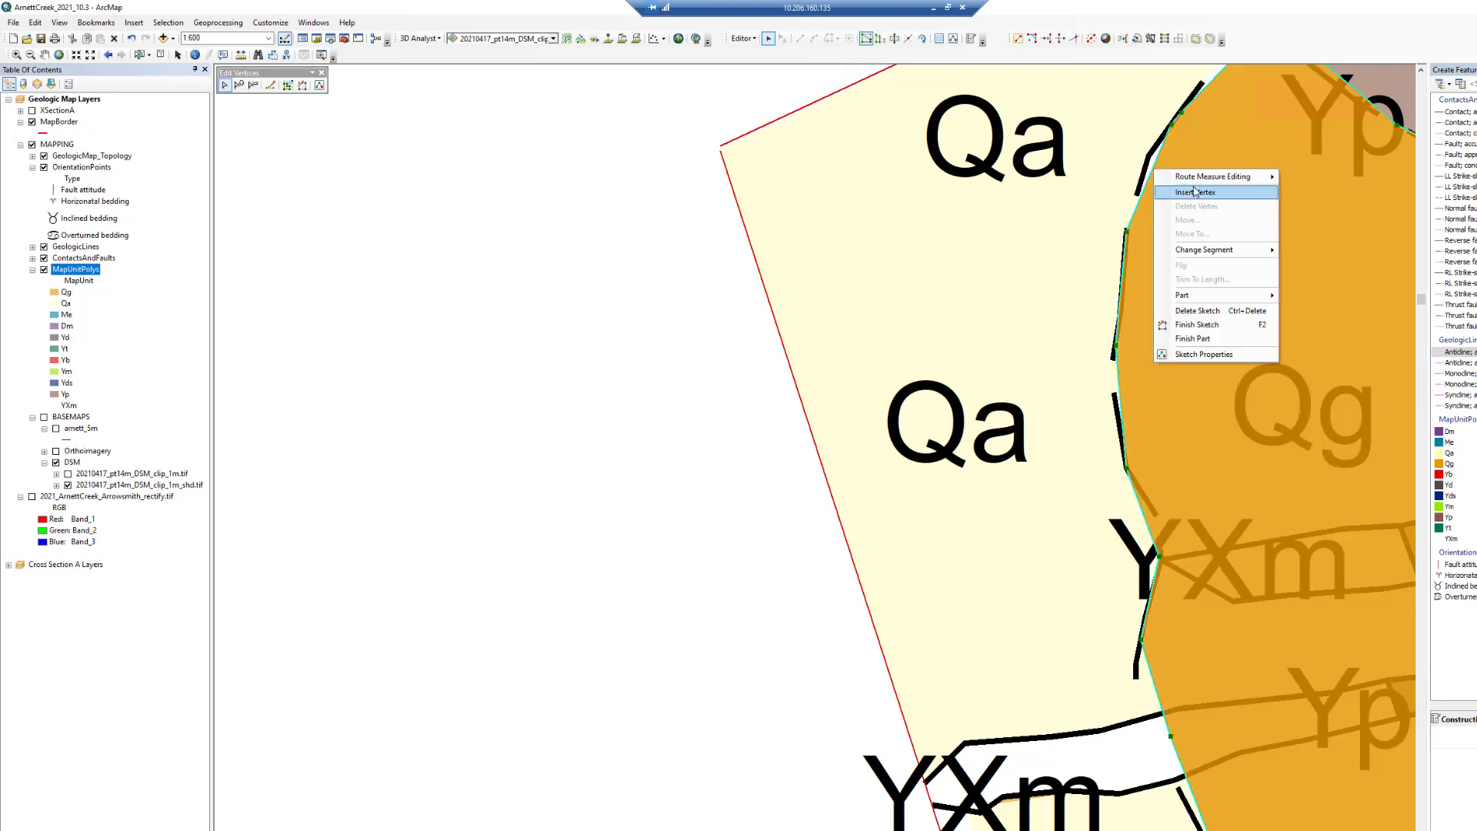
{"action": "left_click", "coordinate": [1189, 190]}
{"action": "left_click_drag", "start_coordinate": [1153, 168], "coordinate": [1148, 157]}
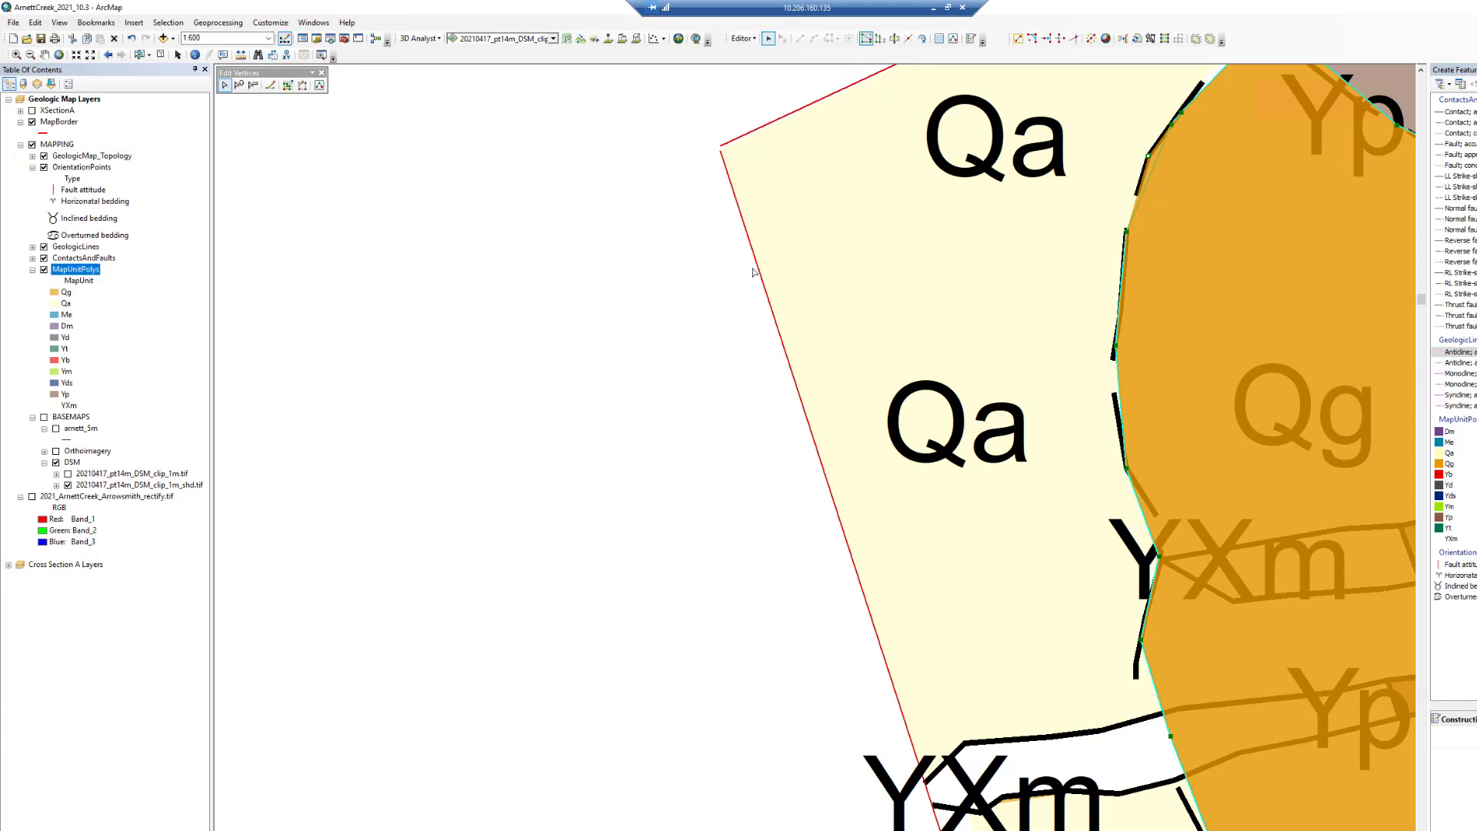
{"action": "right_click", "coordinate": [1121, 387]}
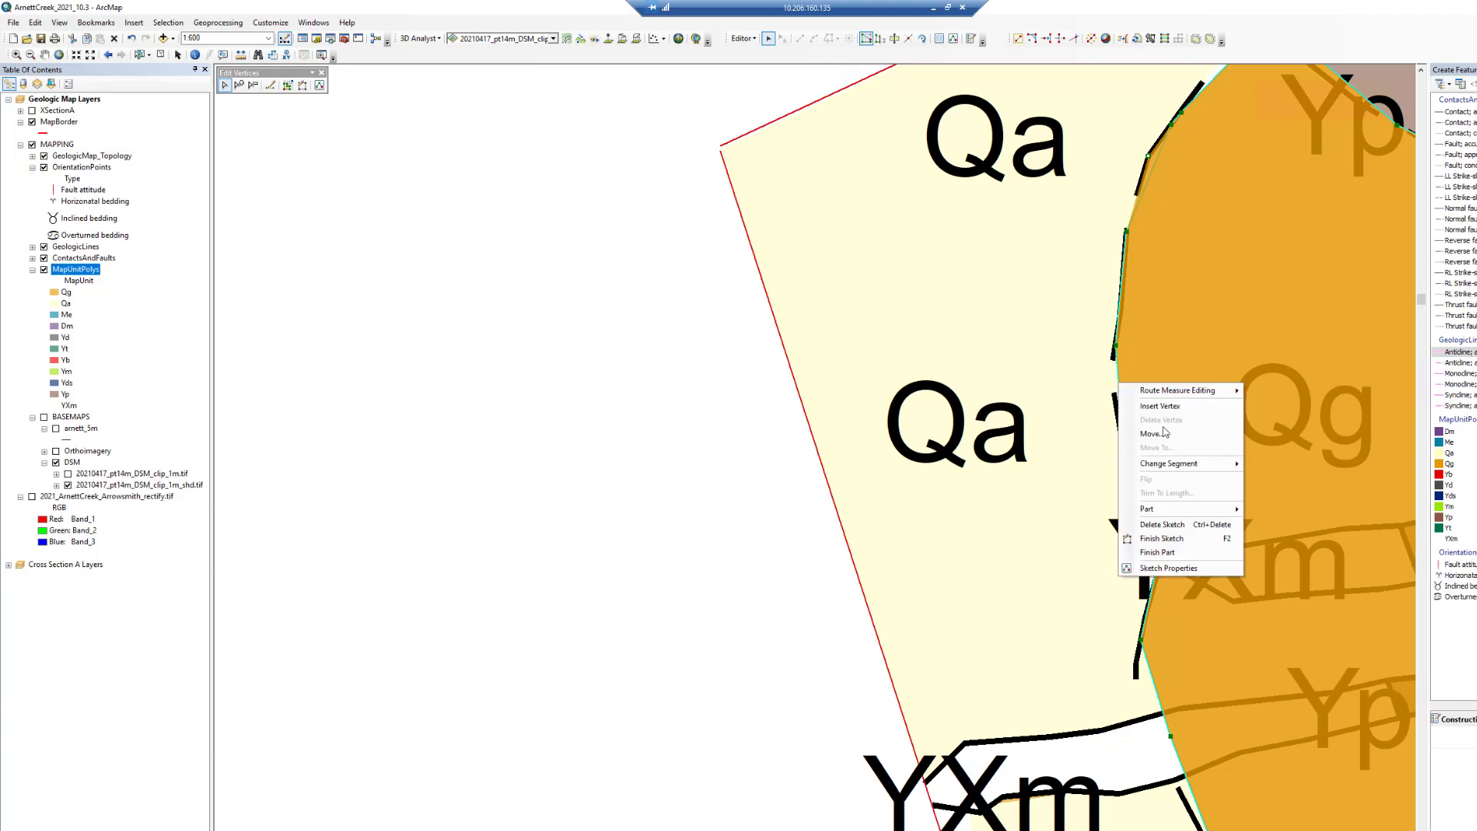
{"action": "left_click", "coordinate": [1169, 404]}
Reshape the southern edge of the northwestern Qa polygon and the adjoining Qg vertices to meet the YXm contact
{"action": "double_click", "coordinate": [1157, 735]}
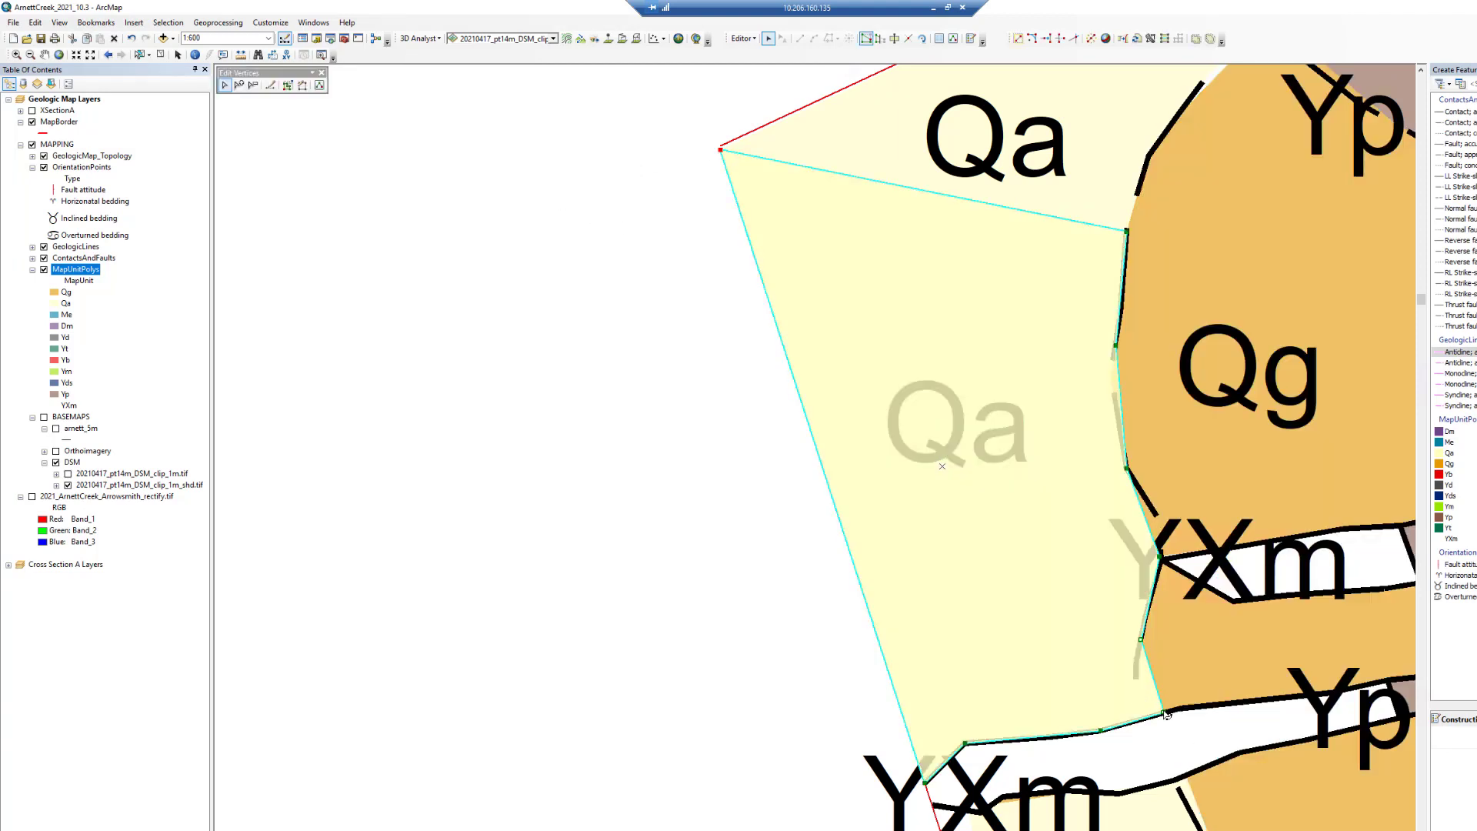
{"action": "double_click", "coordinate": [1170, 714]}
{"action": "right_click", "coordinate": [1170, 714]}
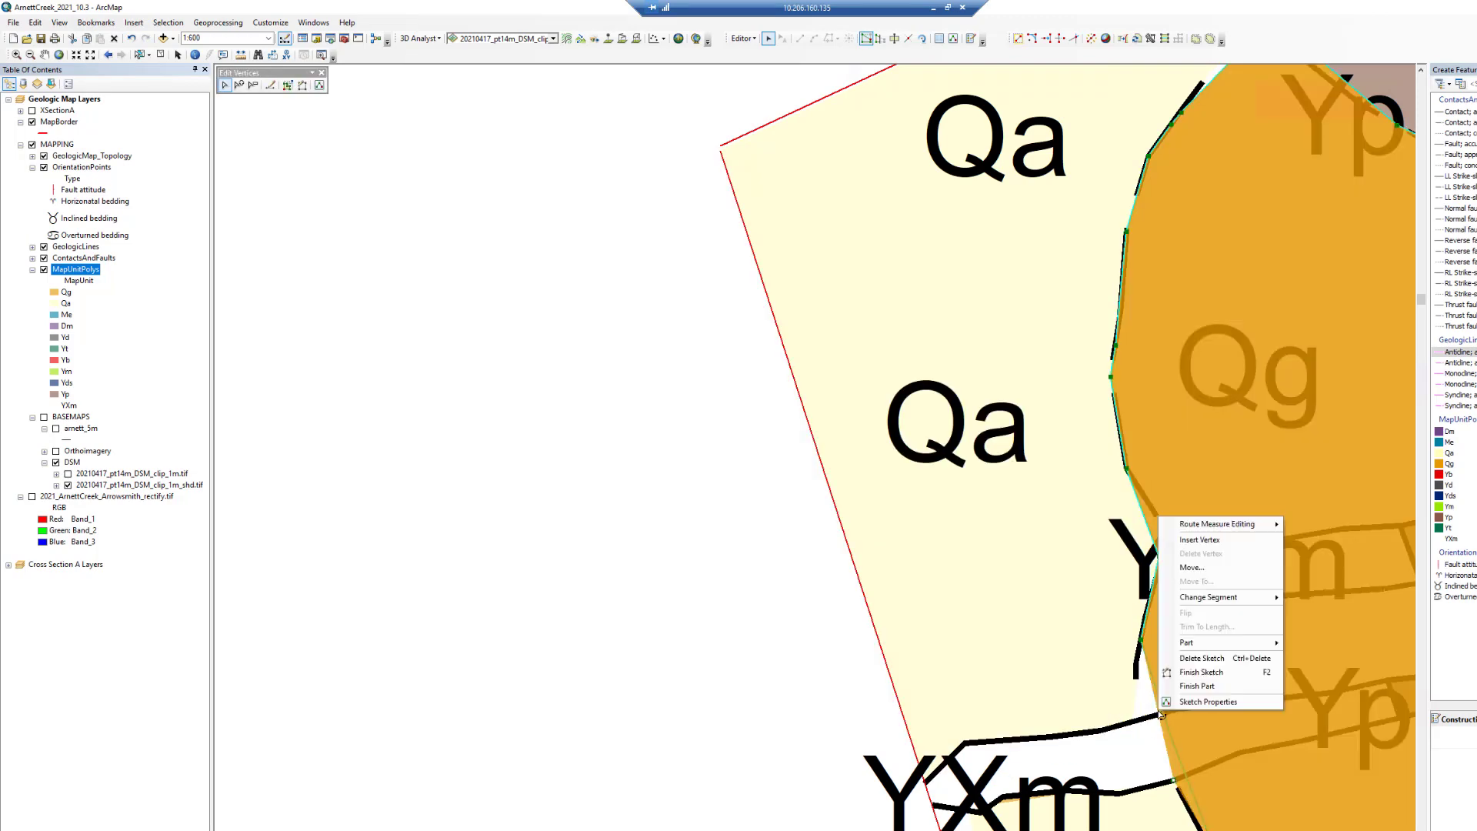
{"action": "left_click", "coordinate": [1200, 785]}
Edit the vertices of the long Yp polygon's eastern edge to close the gap along the Yds contact
{"action": "scroll", "coordinate": [400, 493], "scroll_direction": "up", "scroll_amount": 10}
{"action": "scroll", "coordinate": [591, 84], "scroll_direction": "down", "scroll_amount": 4}
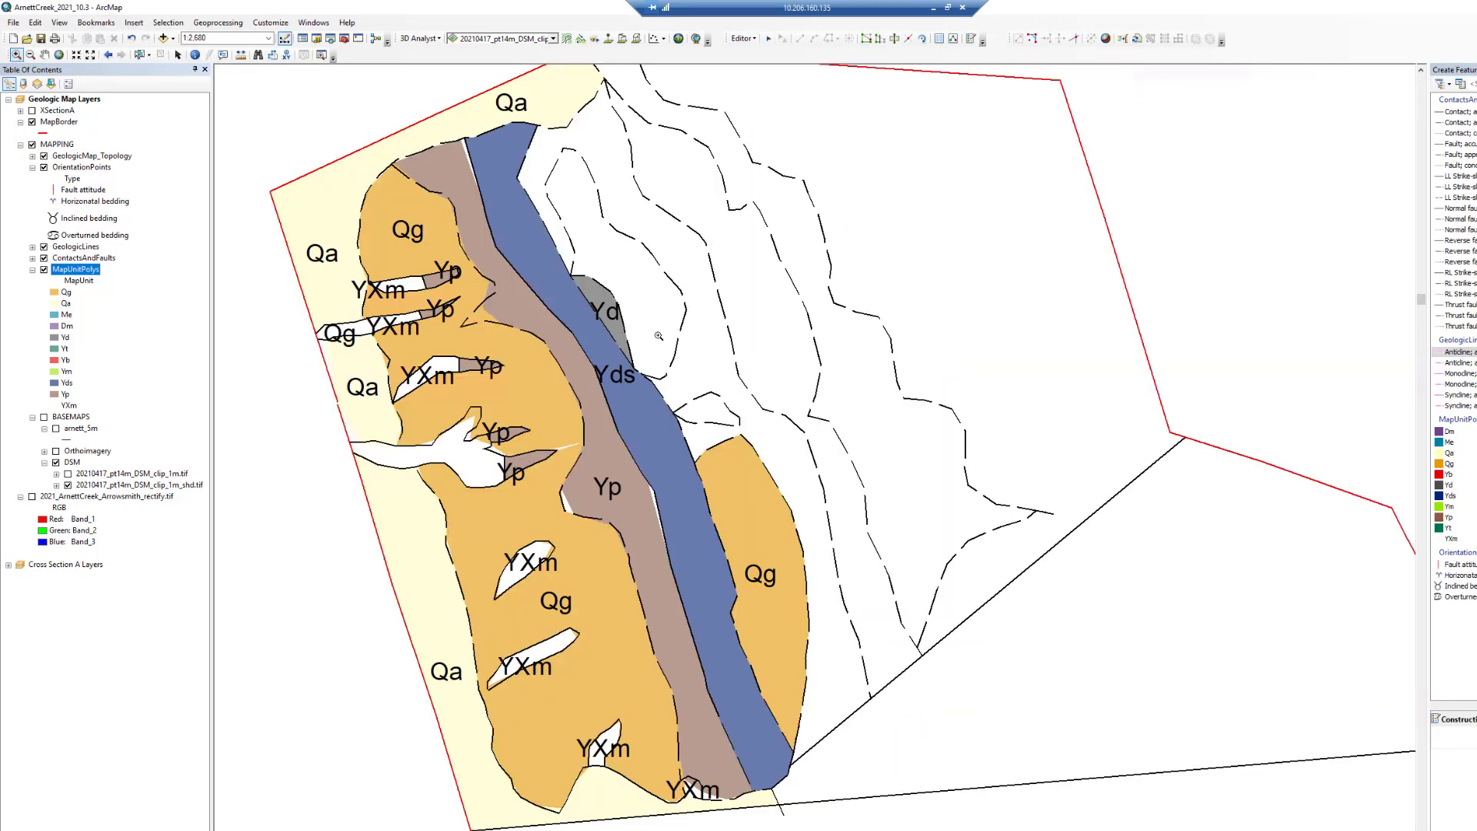
{"action": "left_click", "coordinate": [628, 478]}
{"action": "double_click", "coordinate": [628, 478]}
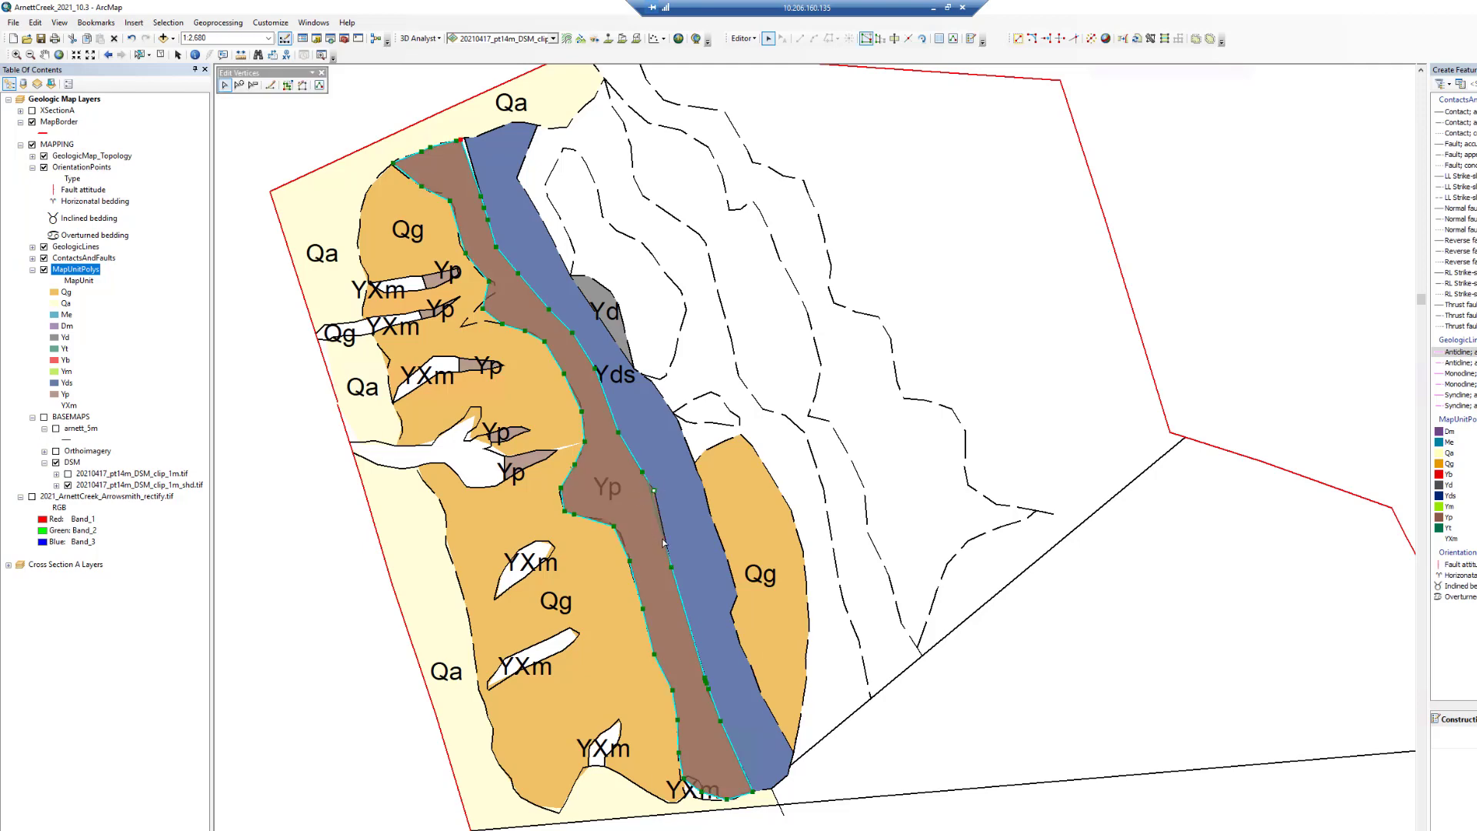
{"action": "left_click", "coordinate": [392, 568]}
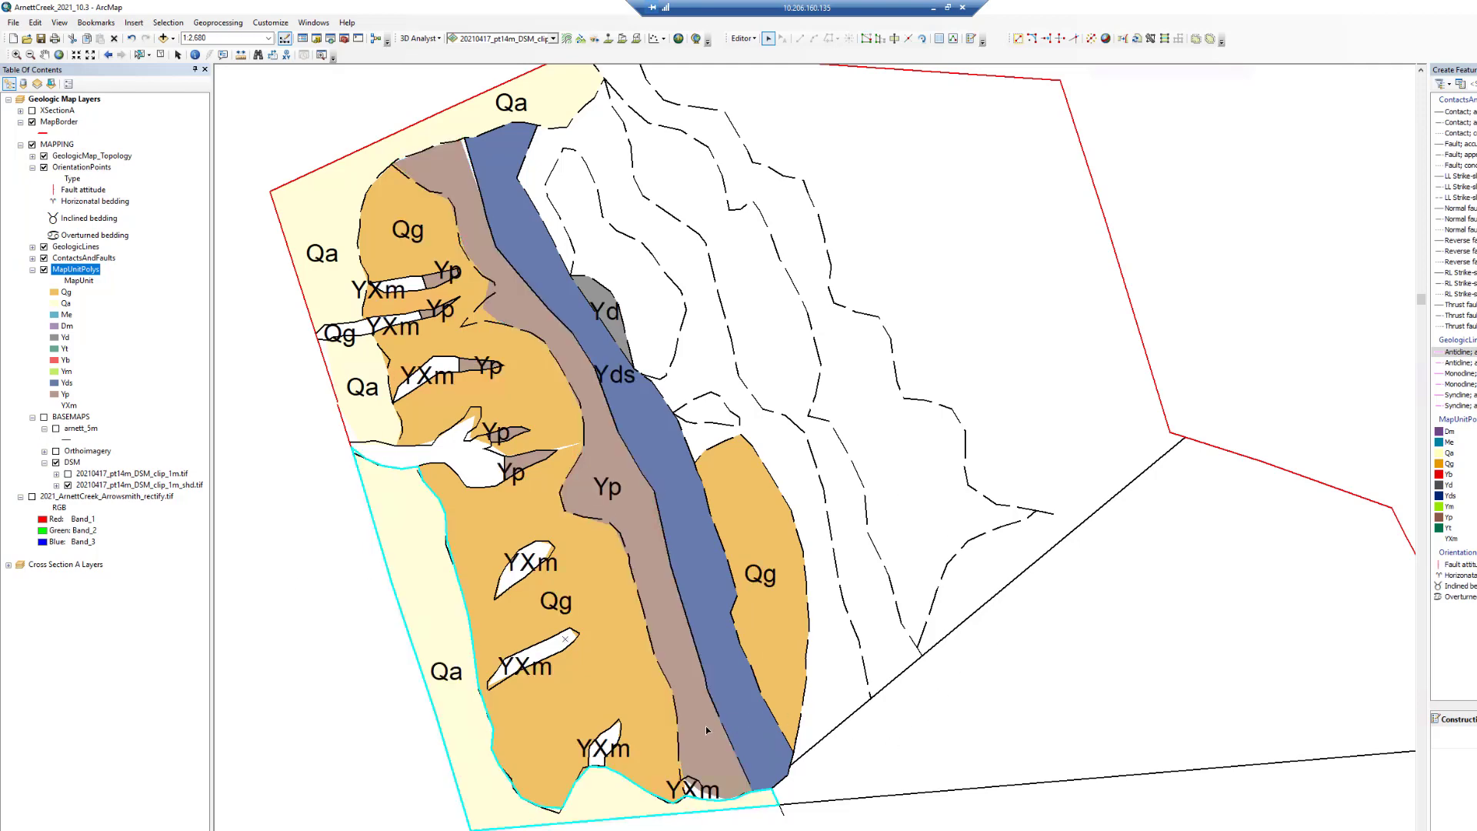
Insert and move vertices at the Yp polygon's southern end to follow the YXm and Qa contacts, and save the edits
{"action": "scroll", "coordinate": [707, 729], "scroll_direction": "down", "scroll_amount": 8}
{"action": "double_click", "coordinate": [761, 308]}
{"action": "right_click", "coordinate": [761, 308]}
{"action": "left_click", "coordinate": [804, 340]}
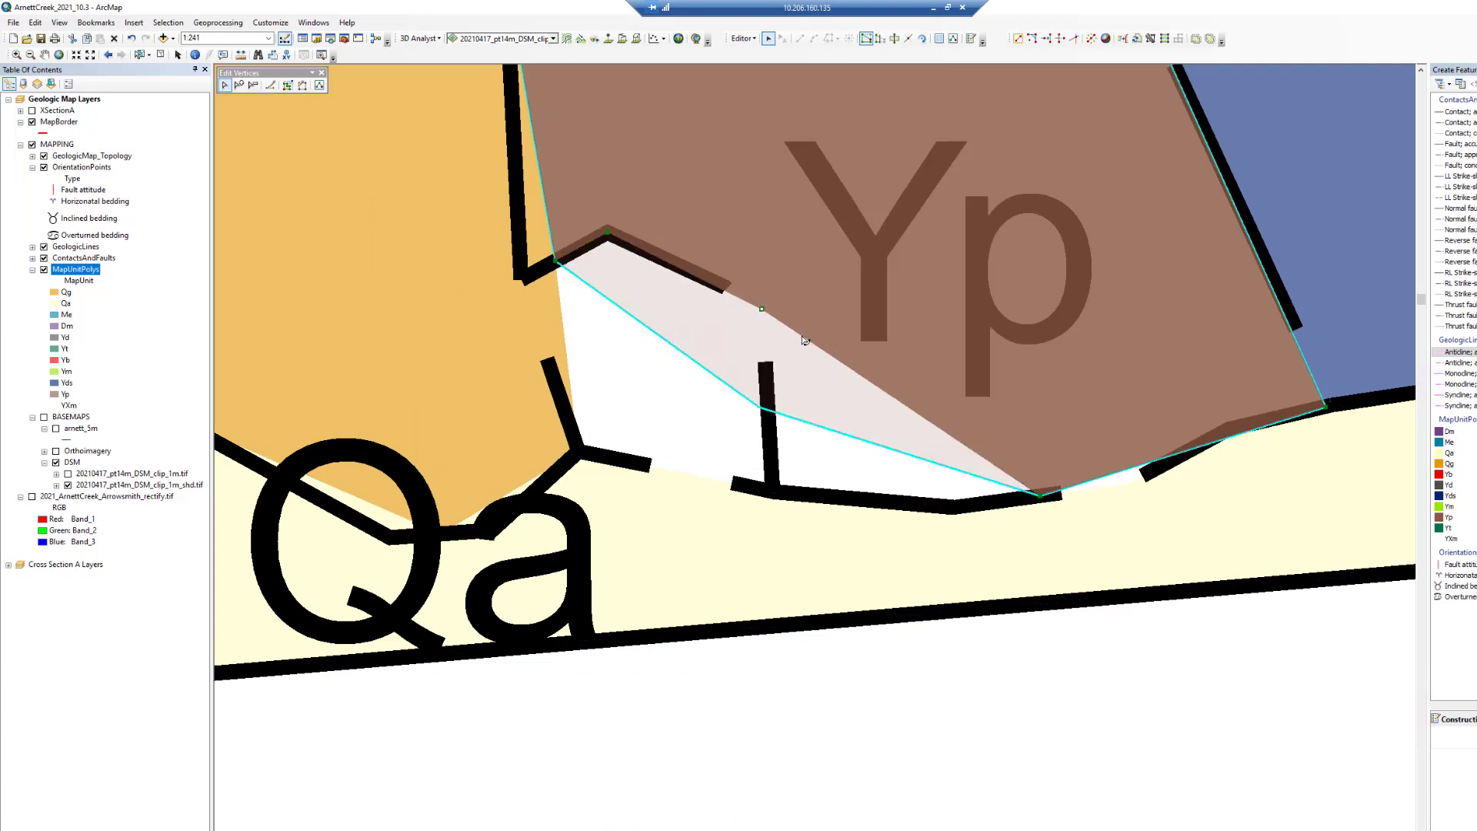
{"action": "left_click", "coordinate": [743, 39]}
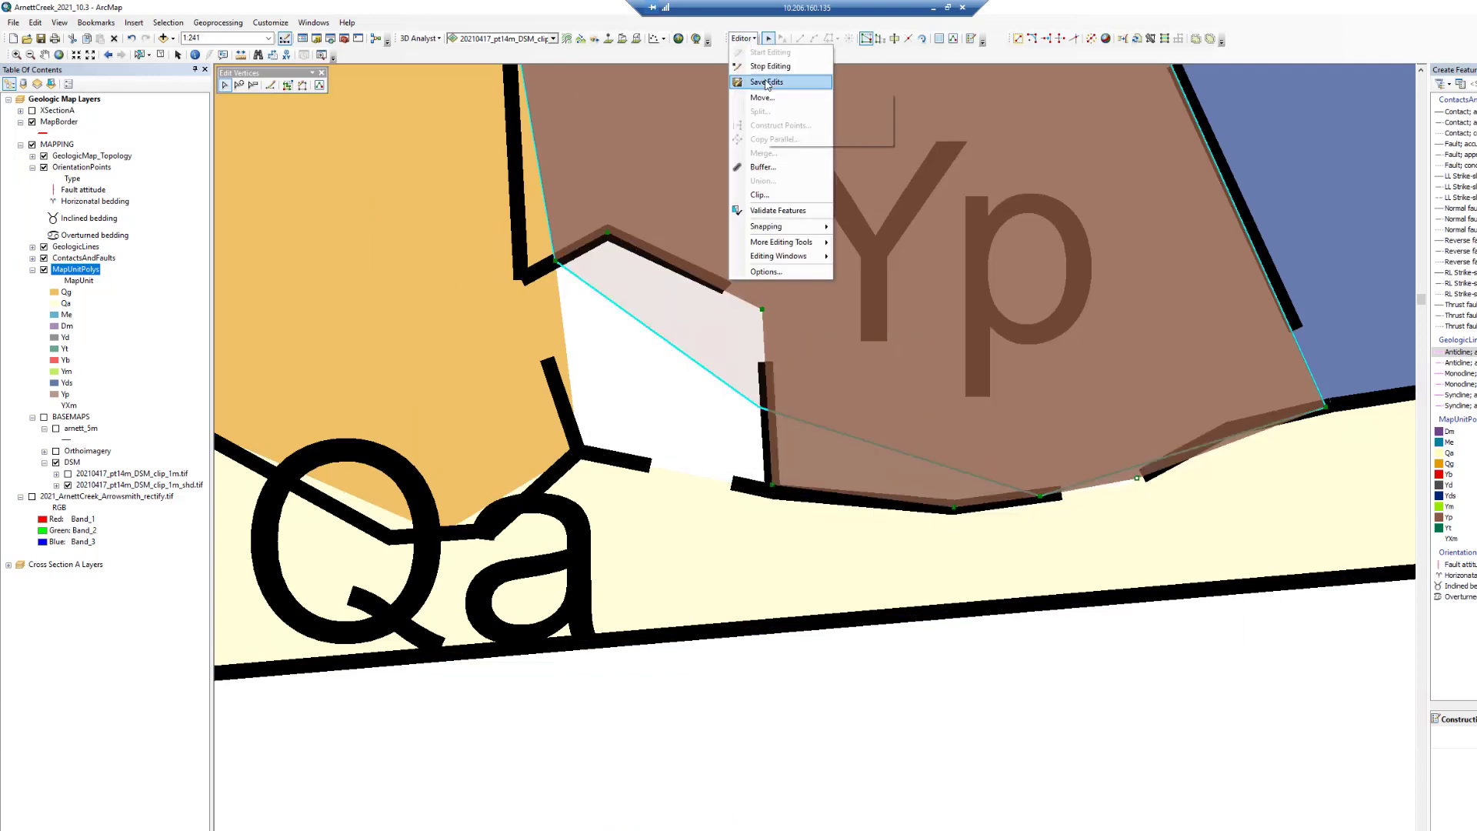
{"action": "left_click", "coordinate": [767, 85]}
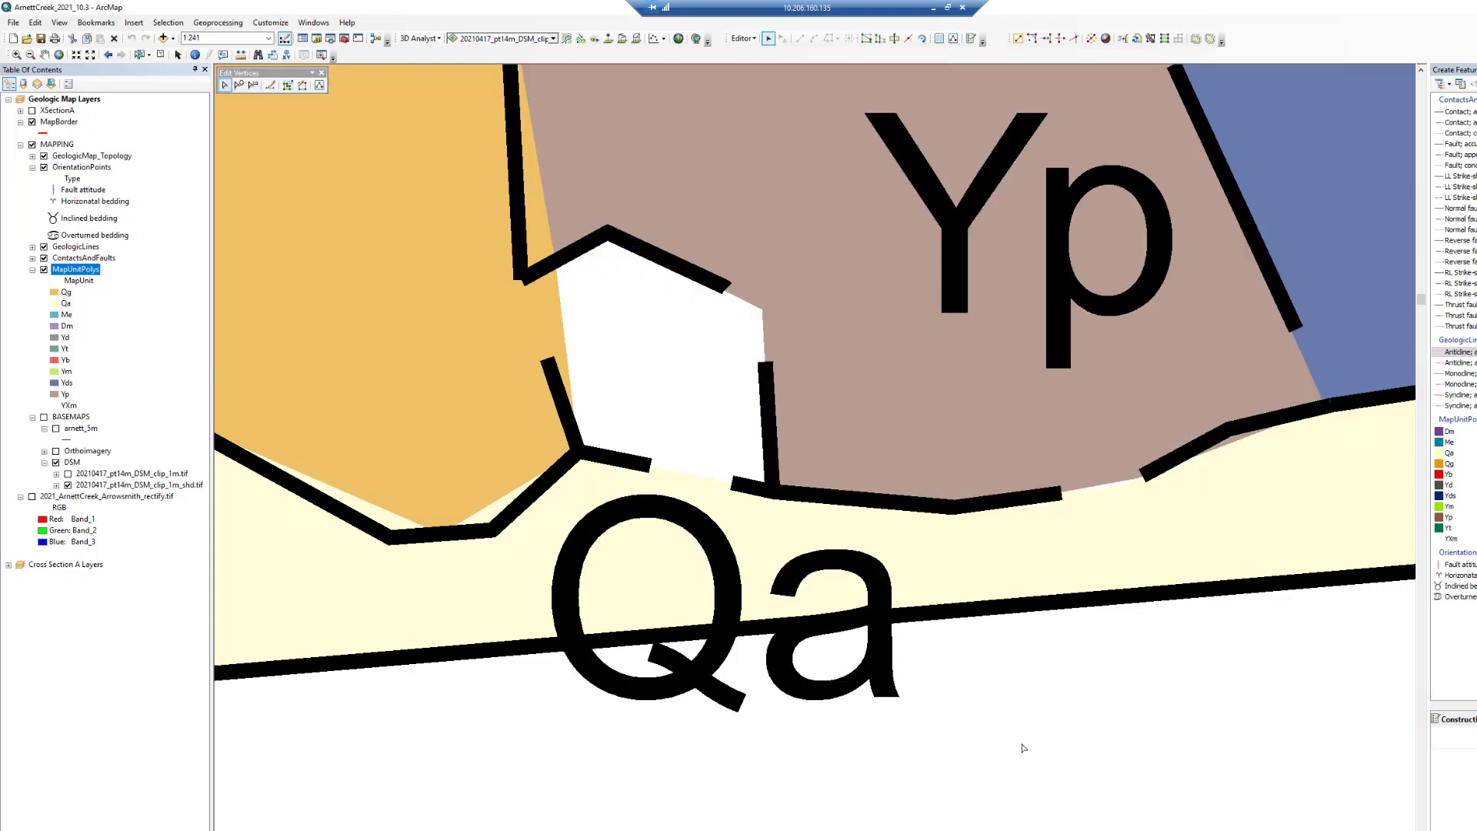
Move and insert vertices on the large Qg polygon's southern edge to match its contact with Qa
{"action": "left_click", "coordinate": [401, 447]}
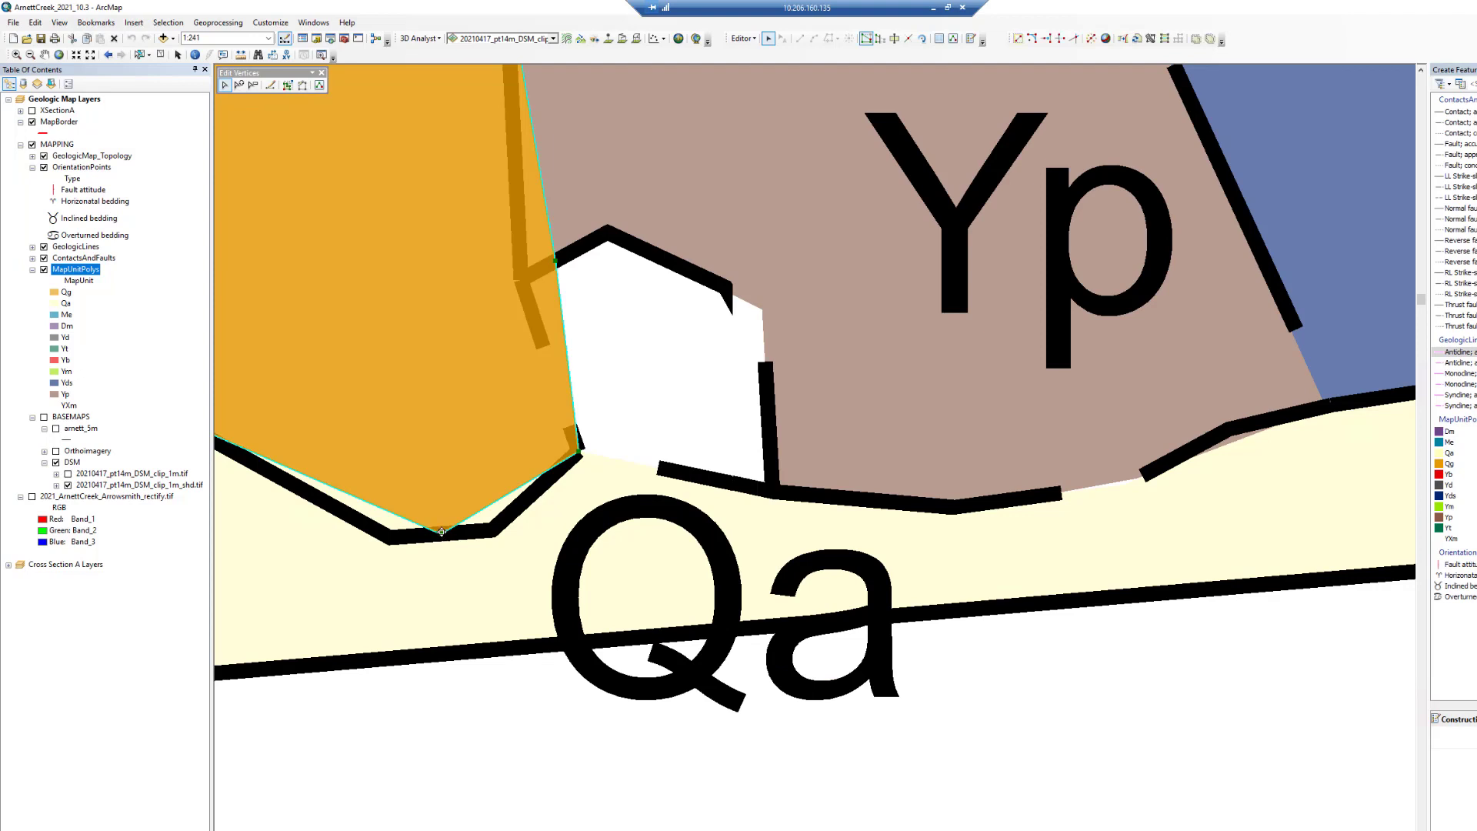
{"action": "left_click_drag", "start_coordinate": [439, 533], "coordinate": [390, 537]}
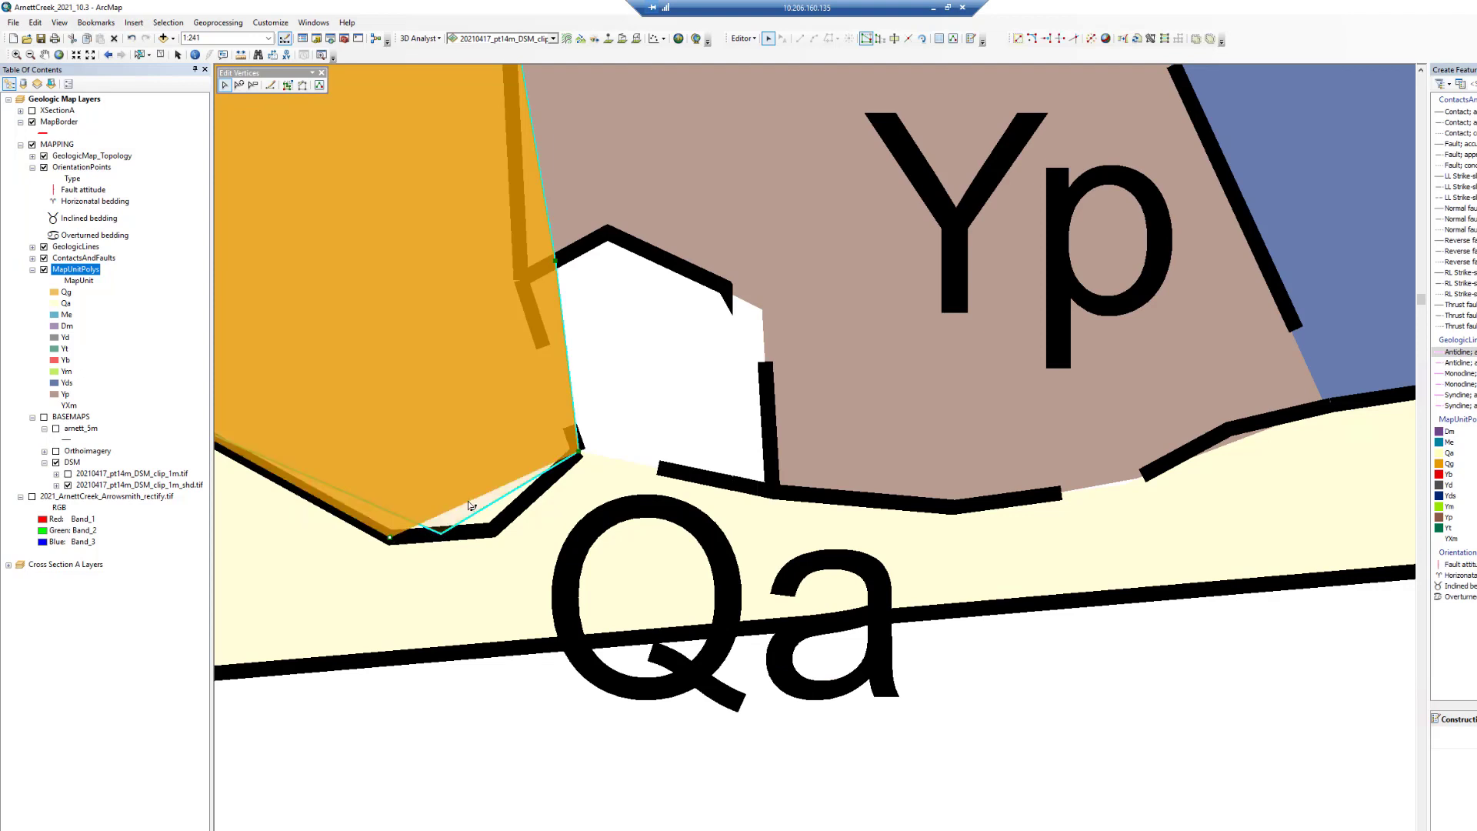
{"action": "right_click", "coordinate": [468, 506]}
{"action": "left_click", "coordinate": [500, 513]}
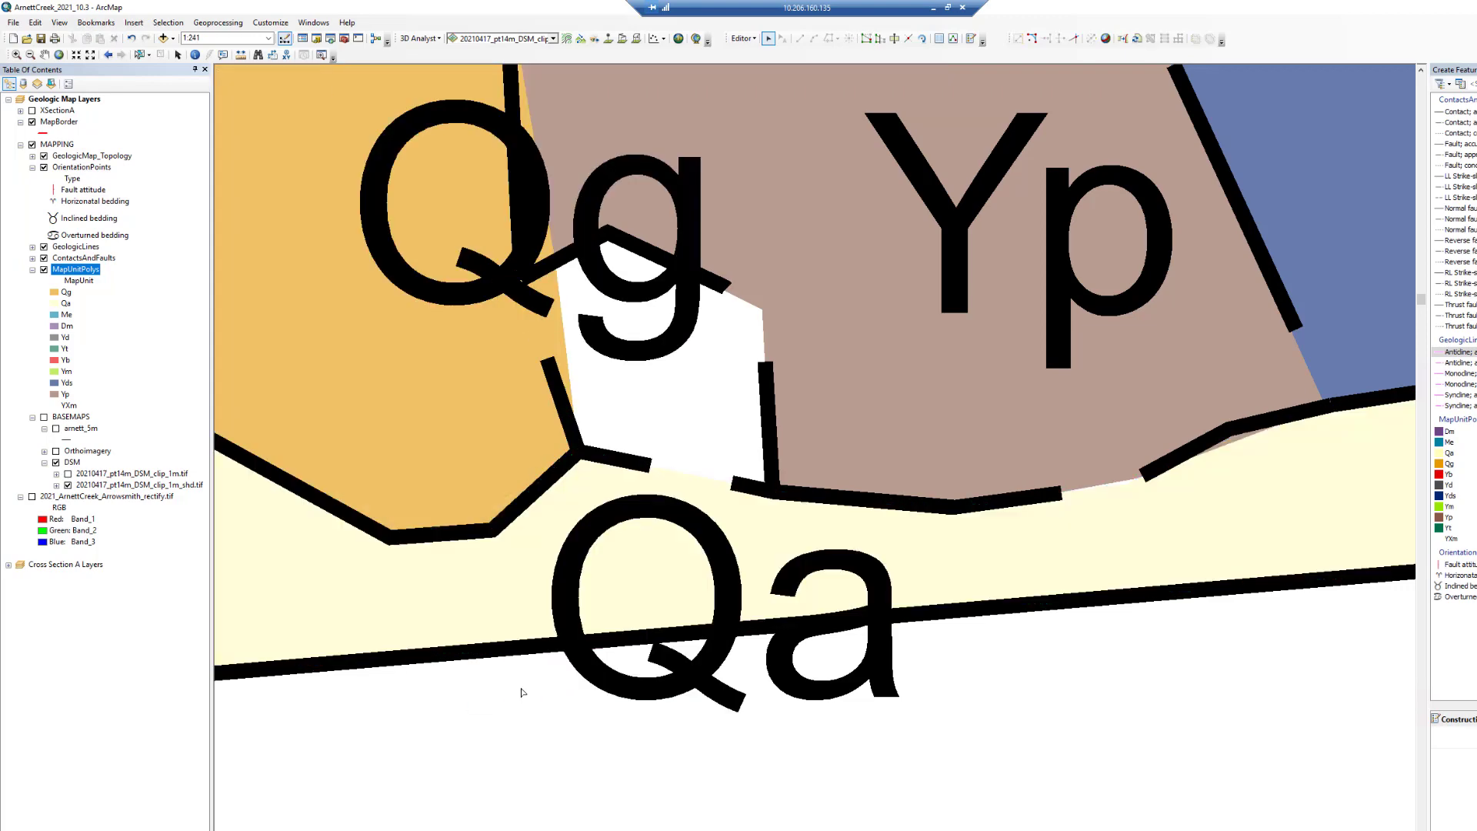
Make ContactsAndFaults the only selectable layer and select the contacts around the blank area east of the Yds and eastern Qg polygons
{"action": "scroll", "coordinate": [339, 140], "scroll_direction": "down", "scroll_amount": 10}
{"action": "left_click", "coordinate": [17, 55]}
{"action": "left_click_drag", "start_coordinate": [457, 69], "coordinate": [961, 400]}
{"action": "left_click", "coordinate": [768, 38]}
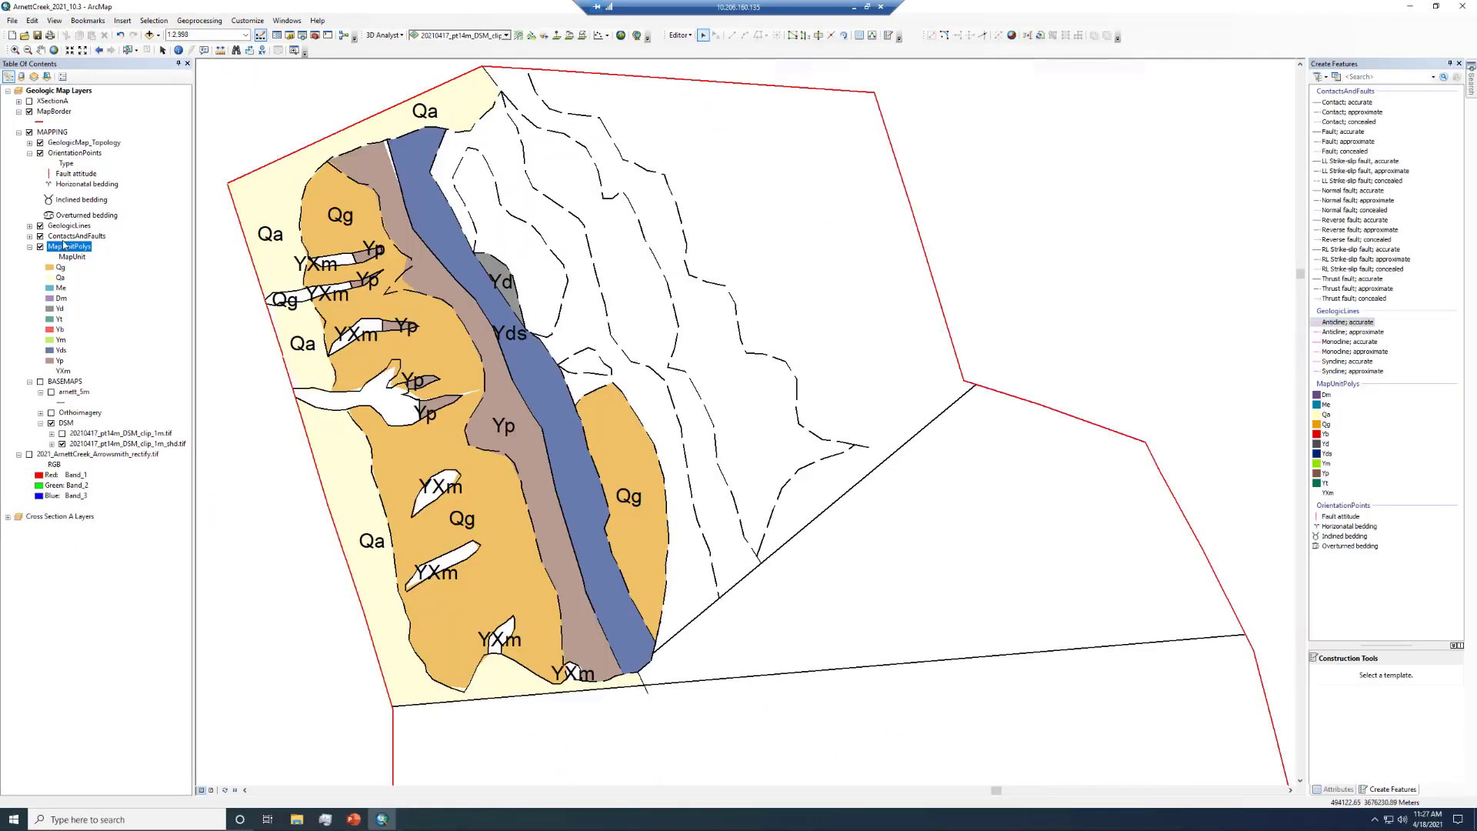
{"action": "right_click", "coordinate": [72, 257]}
{"action": "left_click_drag", "start_coordinate": [697, 608], "coordinate": [575, 344]}
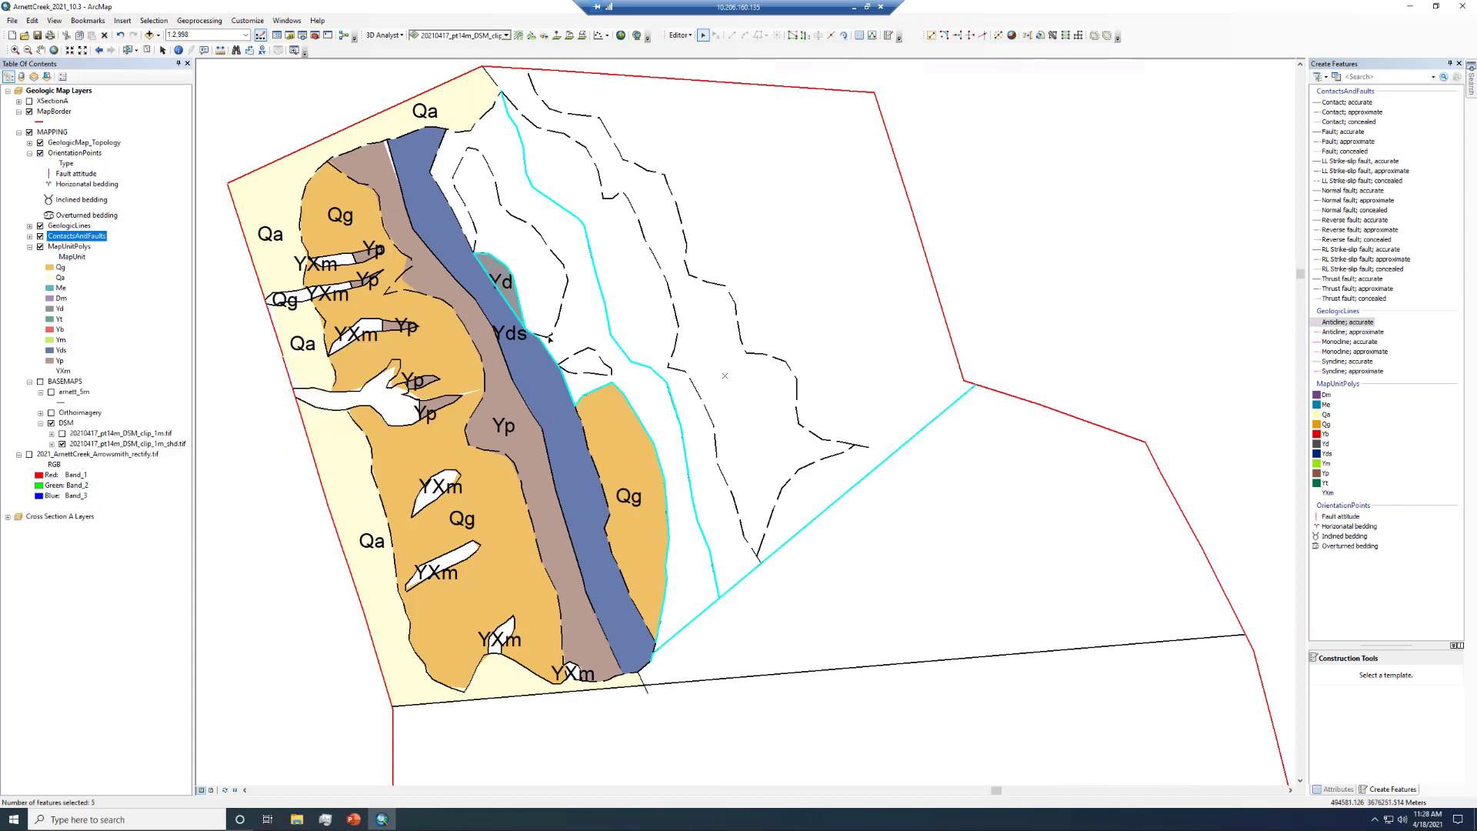
{"action": "key", "text": "Delete"}
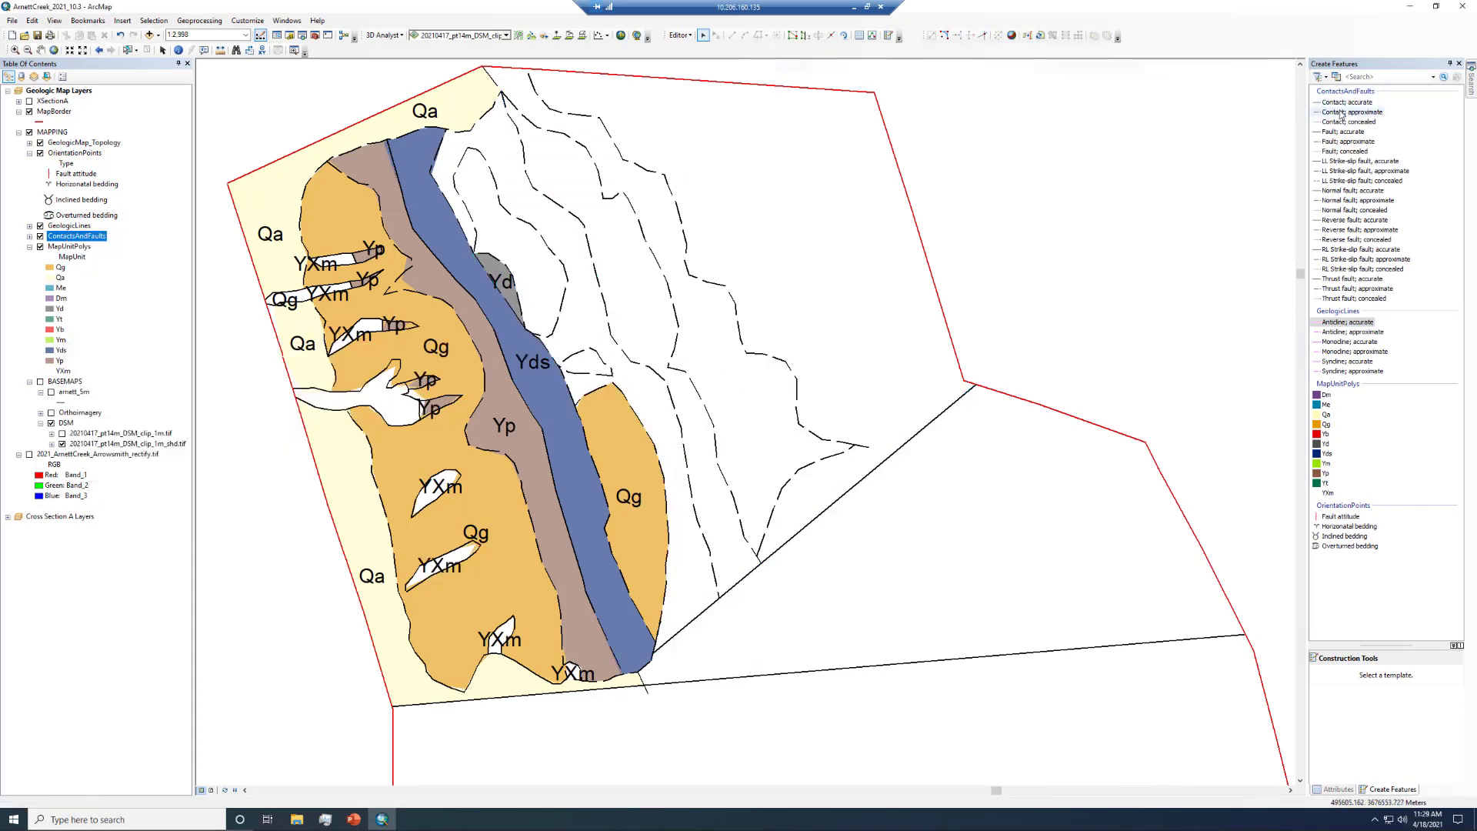
Draw an approximate contact about 38 m long from the eastern Qg polygon's northern tip to the nearby contact to the northeast
{"action": "left_click", "coordinate": [1340, 113]}
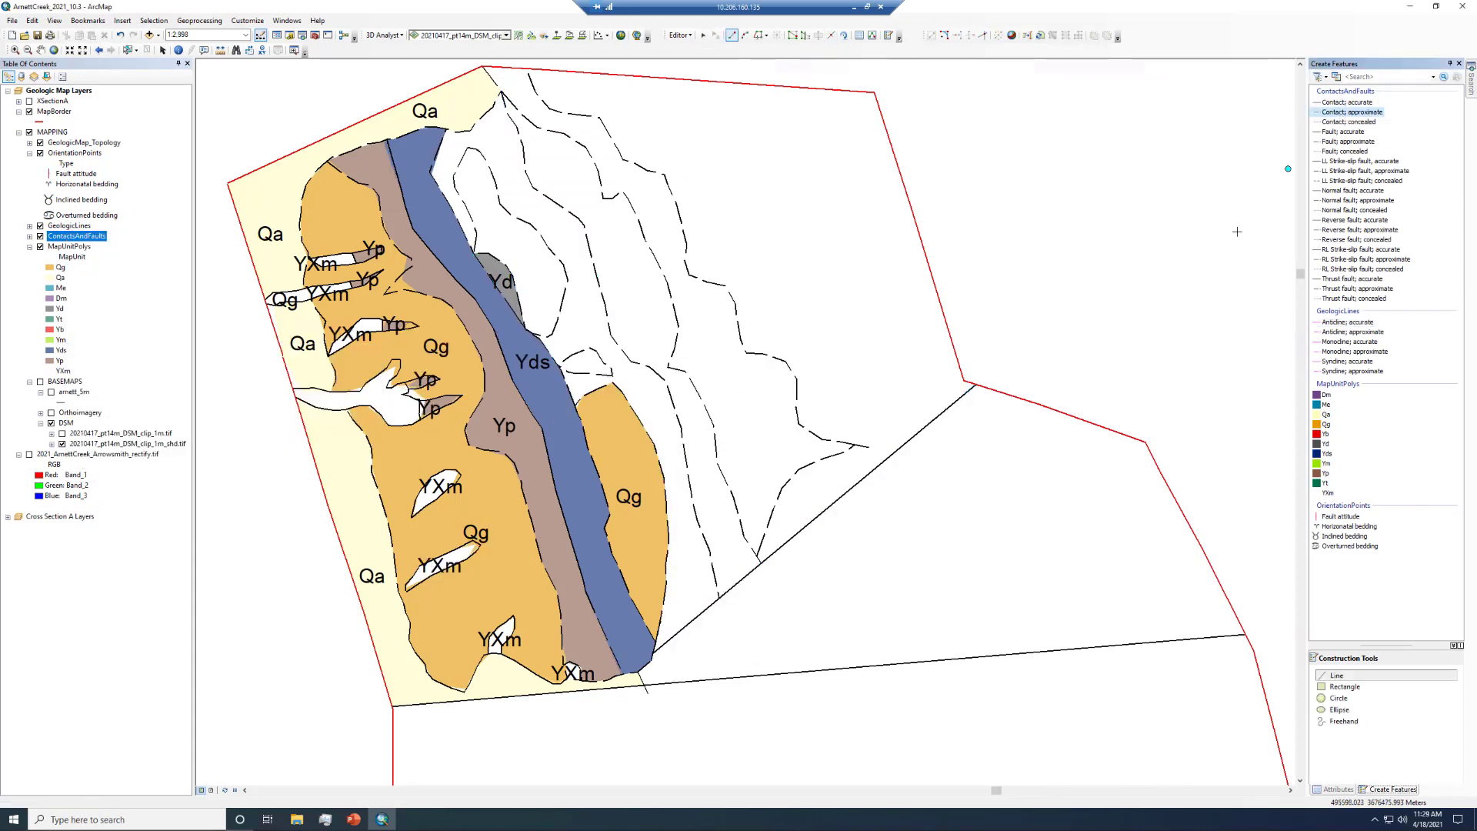
{"action": "left_click", "coordinate": [613, 383]}
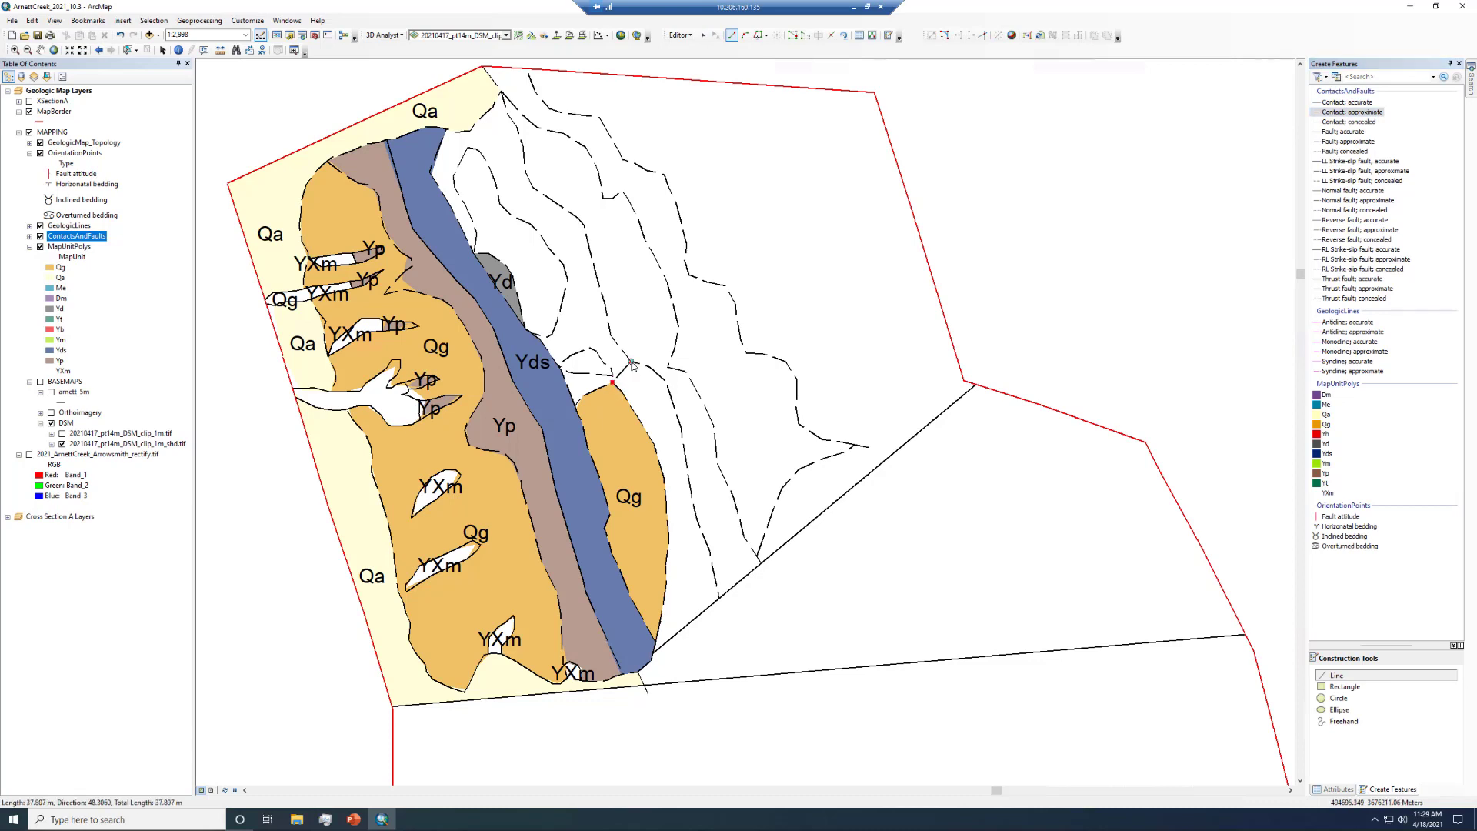
{"action": "left_click", "coordinate": [632, 365]}
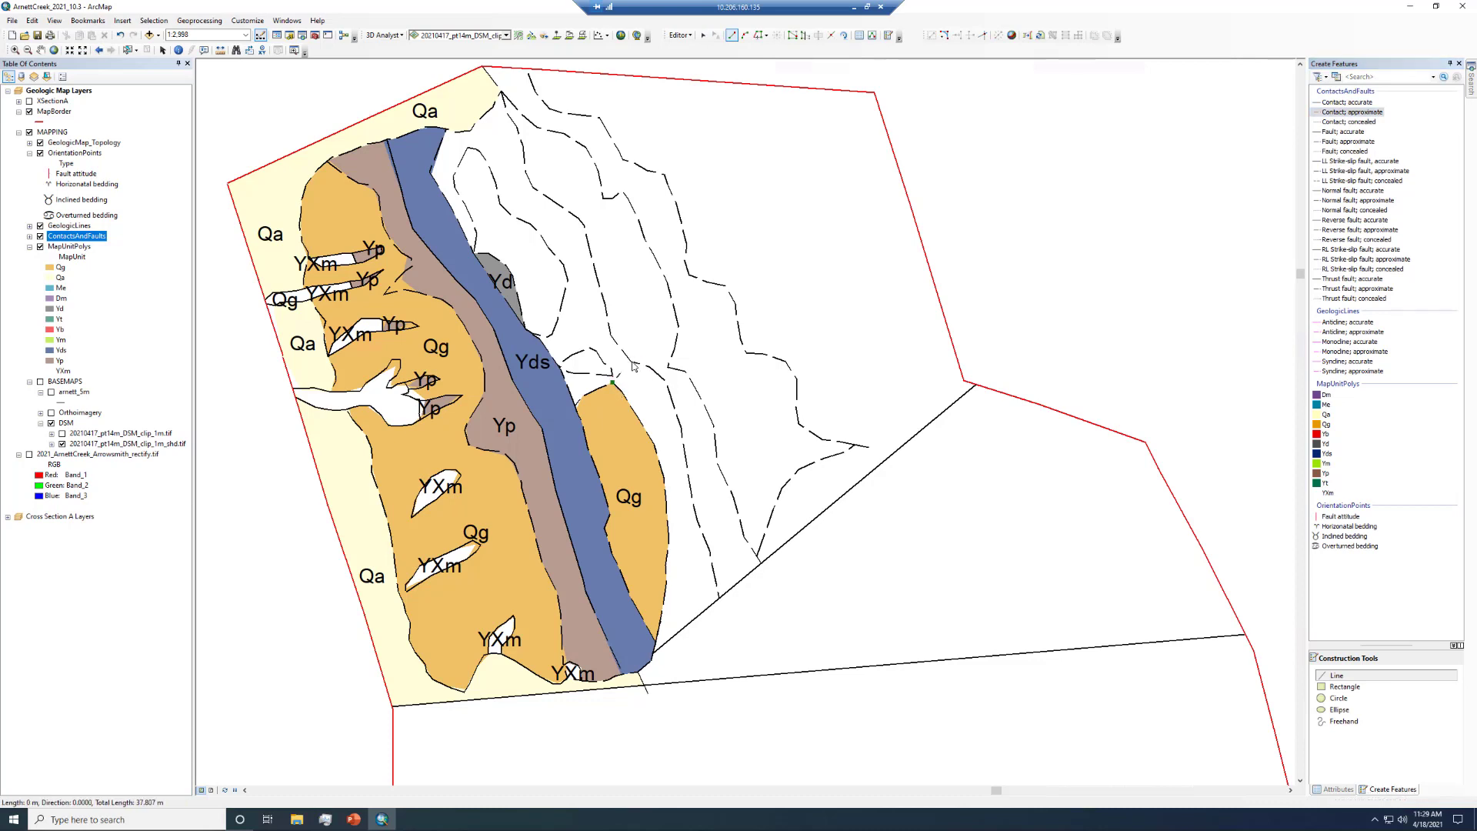
{"action": "left_click", "coordinate": [633, 364]}
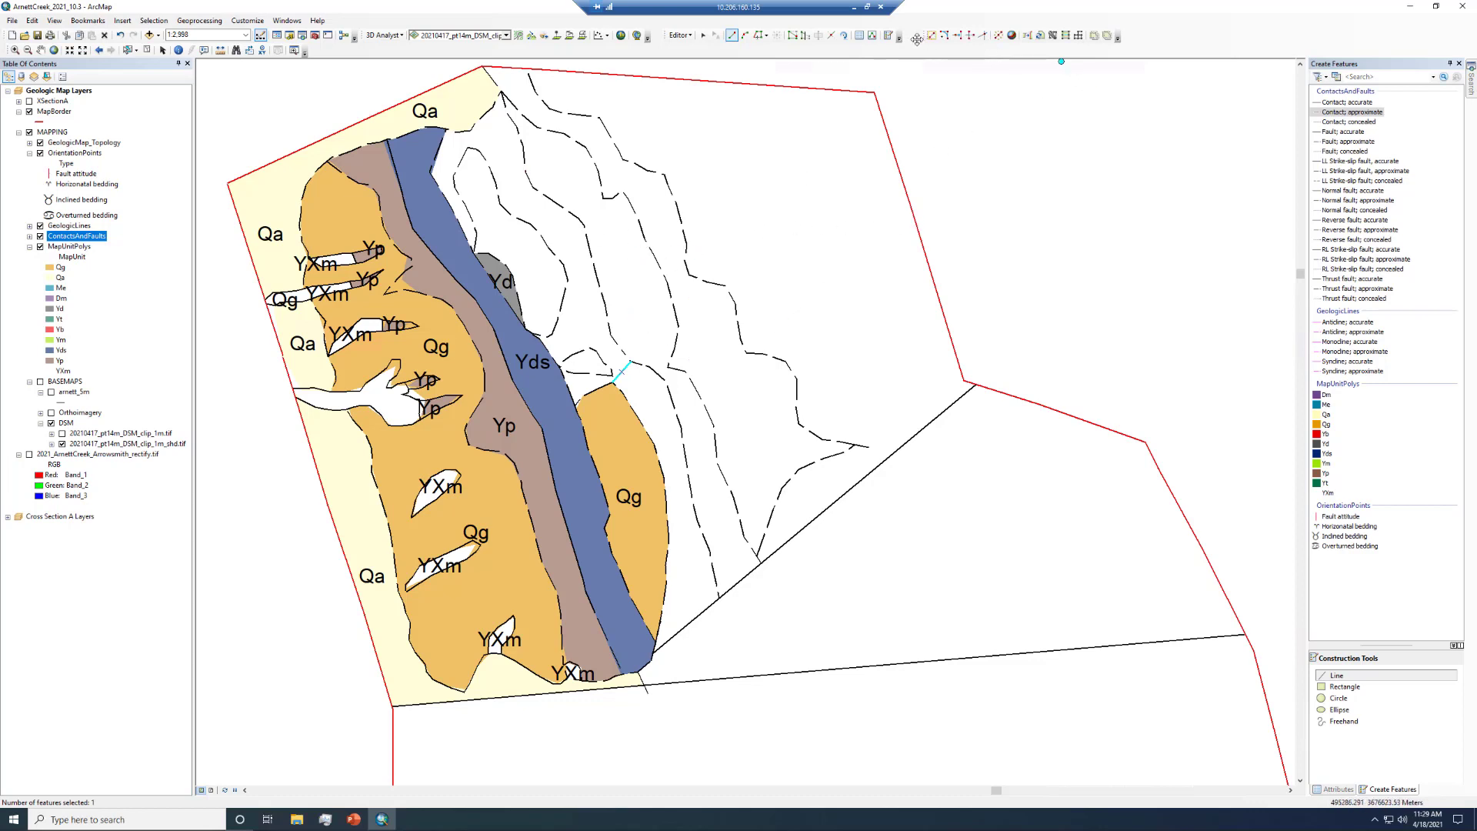
Select the contacts bounding the blank area east of the Yds and eastern Qg polygons and construct a Yd polygon from them
{"action": "left_click", "coordinate": [703, 36]}
{"action": "left_click", "coordinate": [667, 516]}
{"action": "left_click", "coordinate": [687, 625], "text": "shift"}
{"action": "left_click", "coordinate": [696, 517], "text": "shift"}
{"action": "left_click", "coordinate": [622, 371], "text": "shift"}
{"action": "left_click", "coordinate": [1052, 35]}
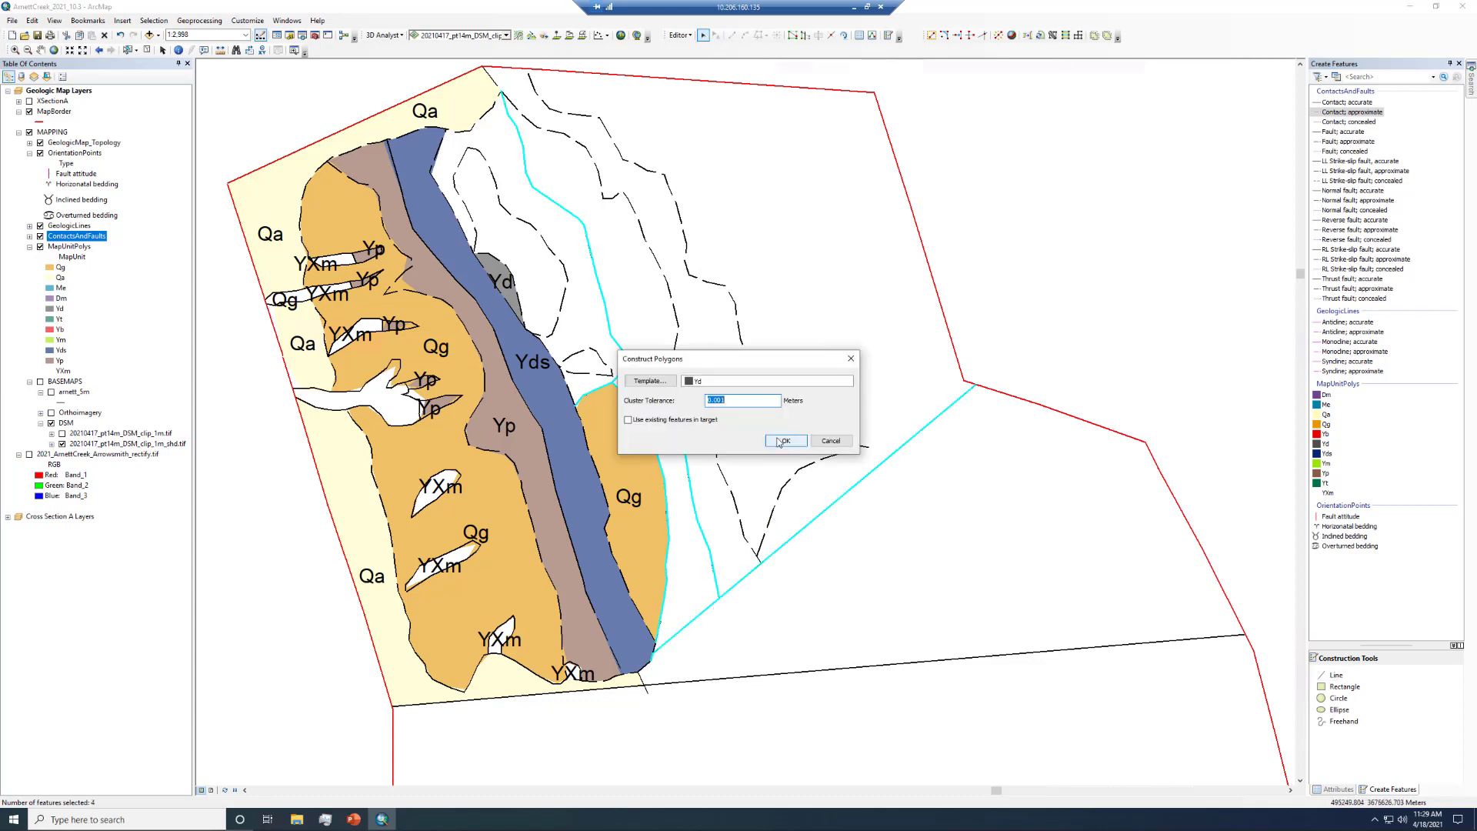
{"action": "left_click", "coordinate": [785, 440]}
{"action": "left_click", "coordinate": [1053, 36]}
{"action": "key", "text": "Return"}
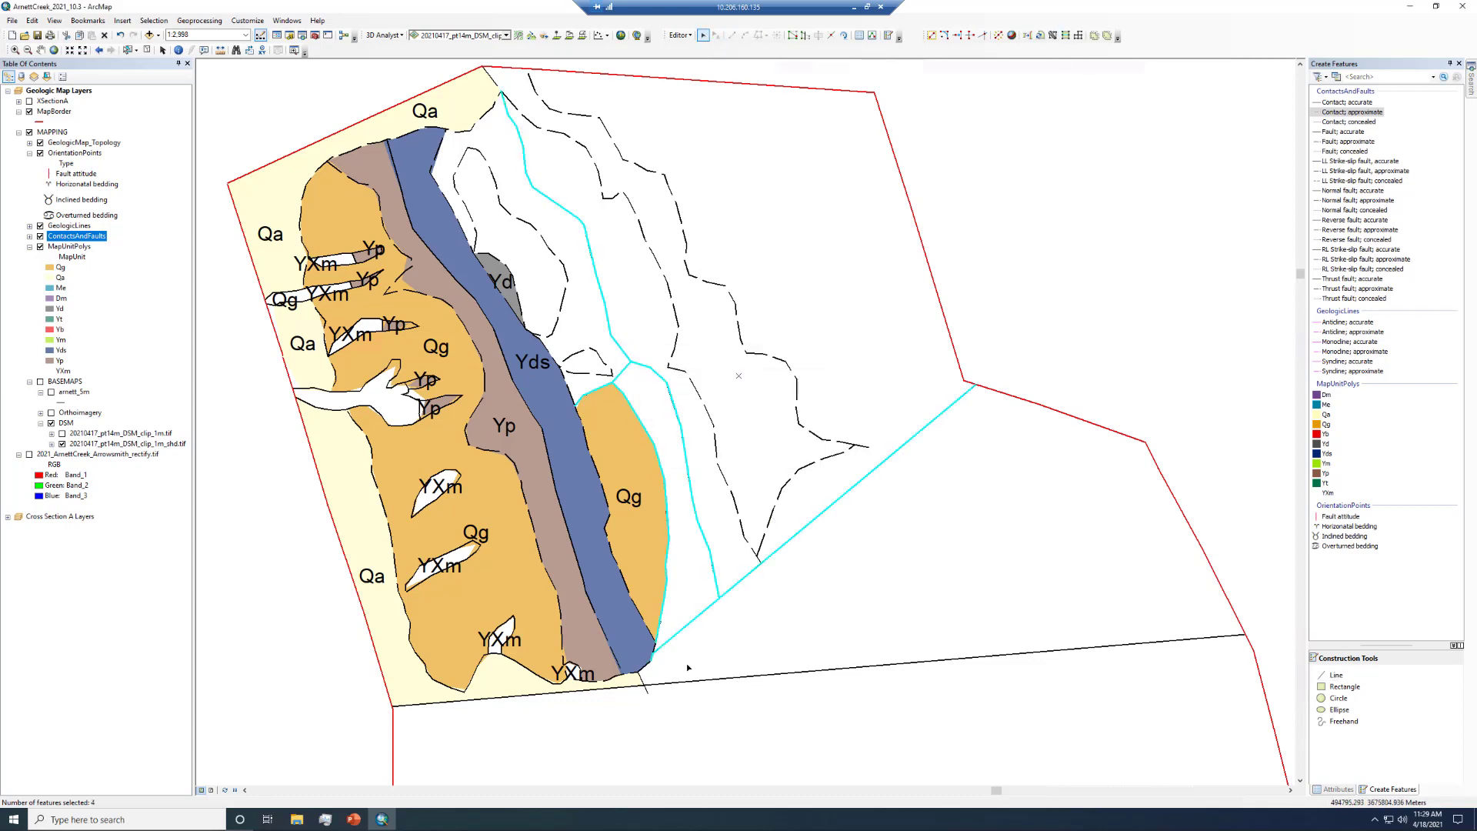
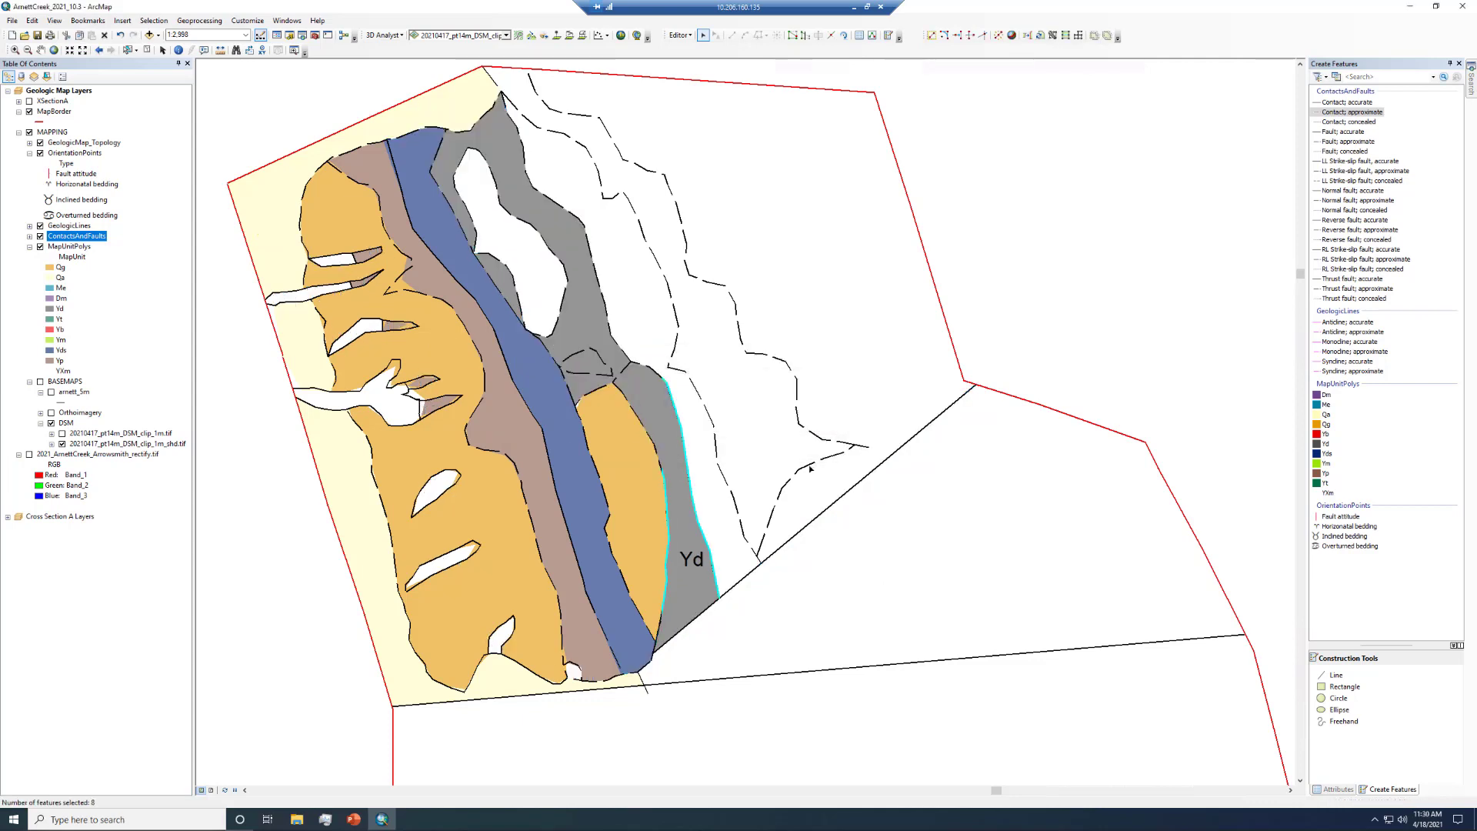
Split the small closed contact between the Yds polygon and the new Yd polygon at its eastern tip
{"action": "left_click", "coordinate": [918, 447]}
{"action": "left_click", "coordinate": [587, 375]}
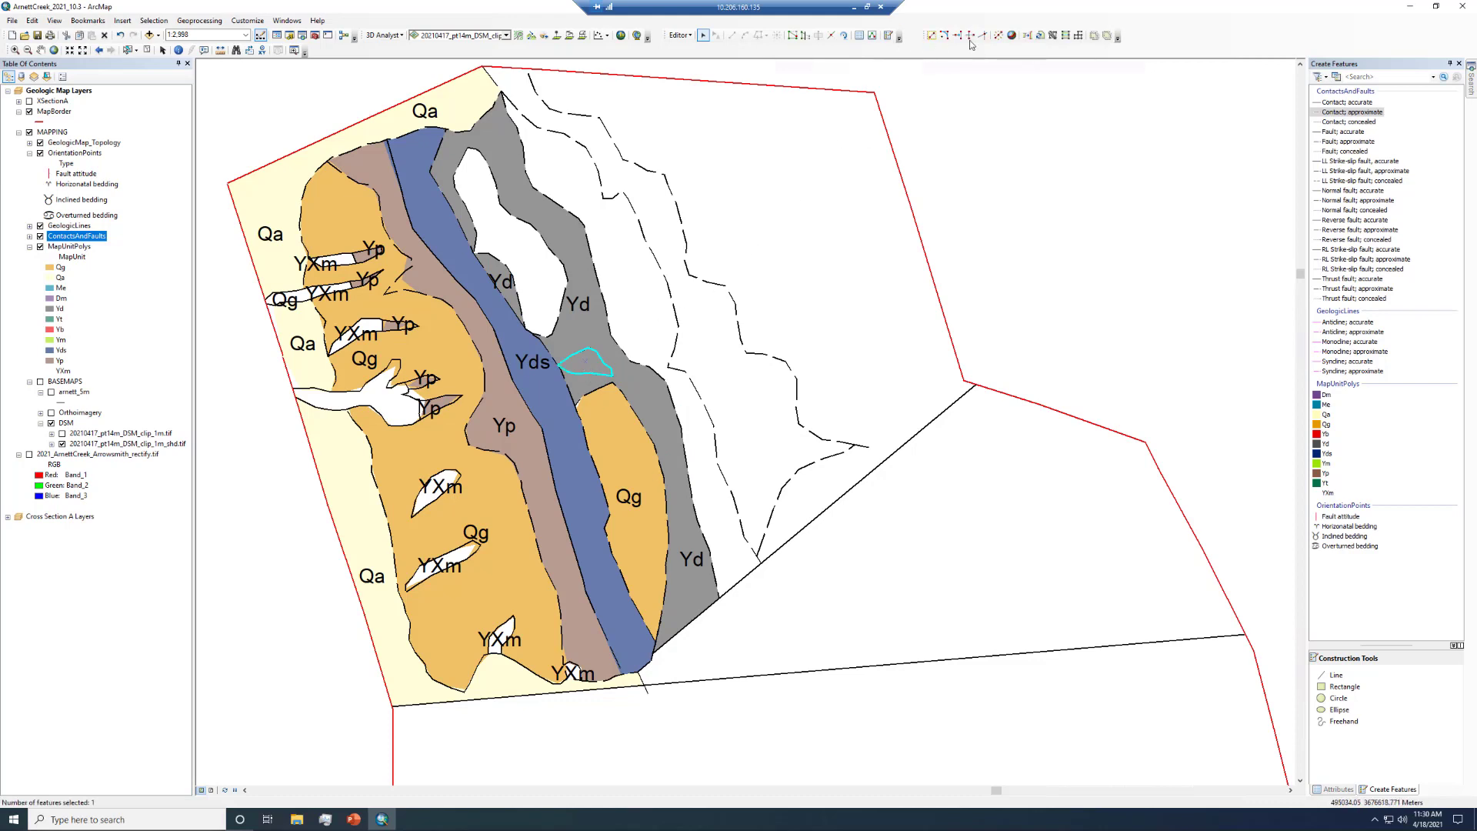
{"action": "left_click", "coordinate": [831, 35]}
{"action": "double_click", "coordinate": [612, 371]}
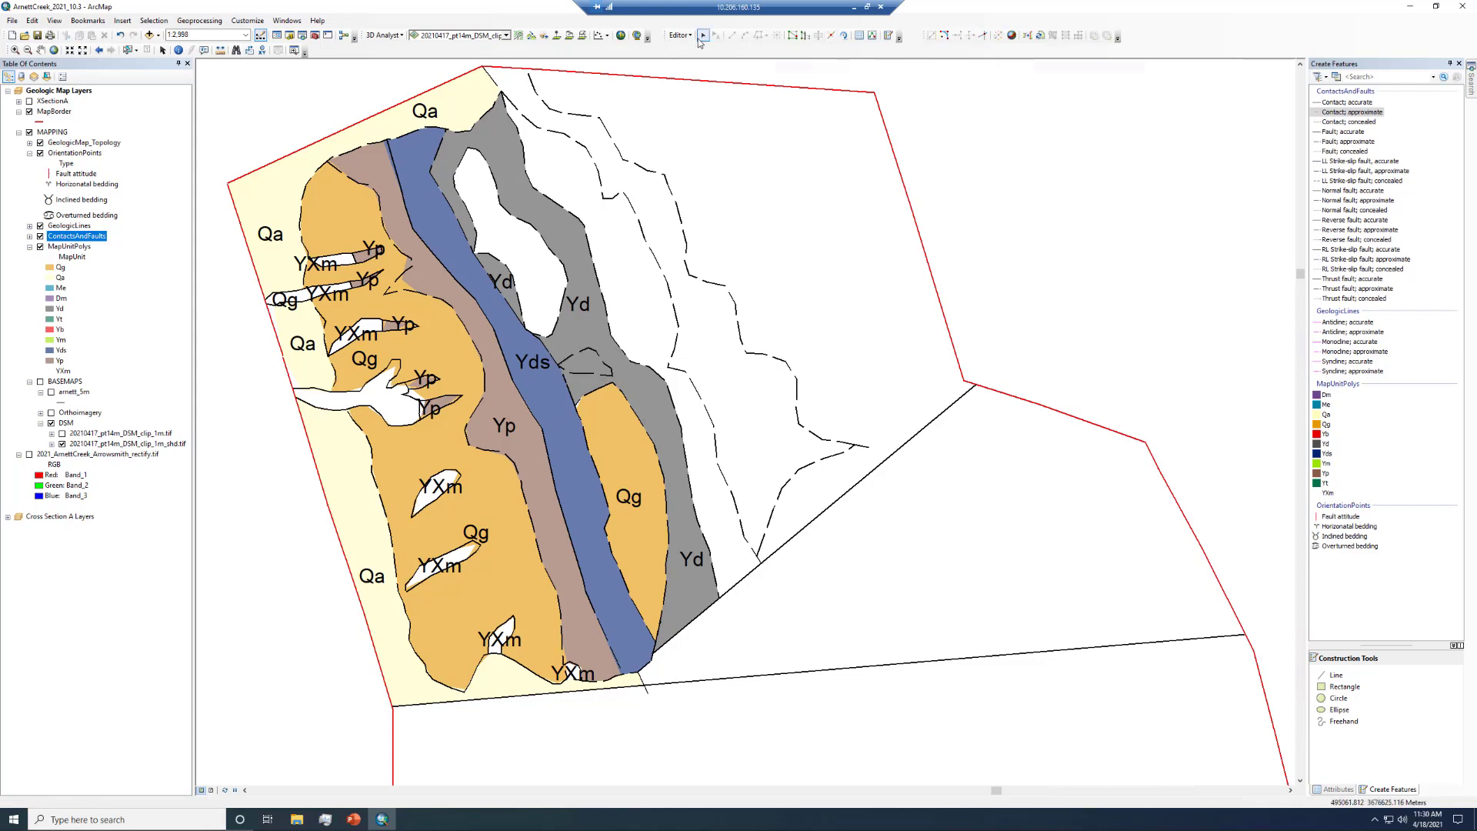
Construct Qg polygons from the two halves of the small split contact and from the contacts around the elongated blank area north of it
{"action": "left_click", "coordinate": [591, 353]}
{"action": "left_click", "coordinate": [600, 378], "text": "shift"}
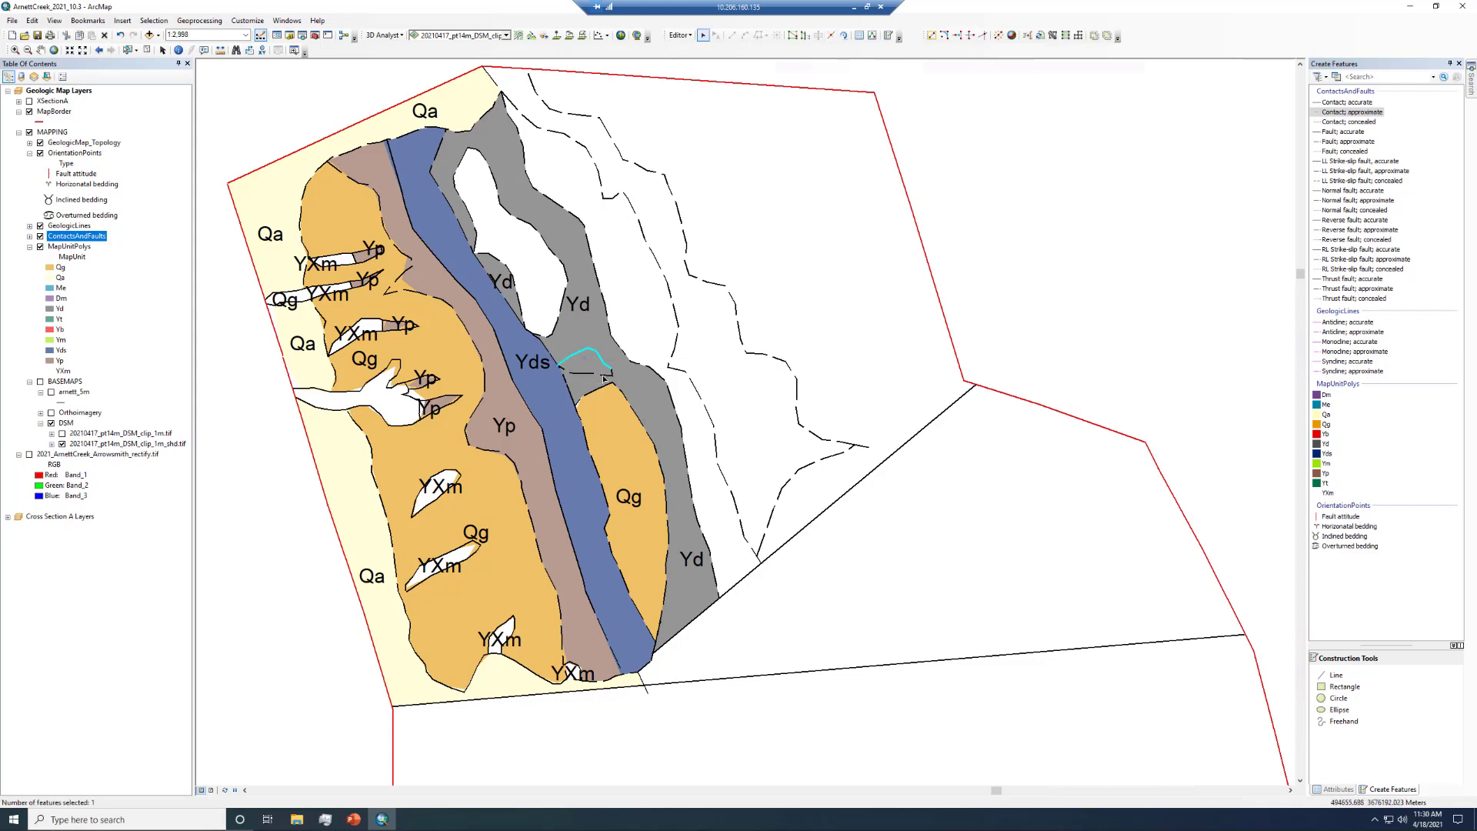
{"action": "left_click", "coordinate": [1052, 36]}
{"action": "left_click", "coordinate": [652, 382]}
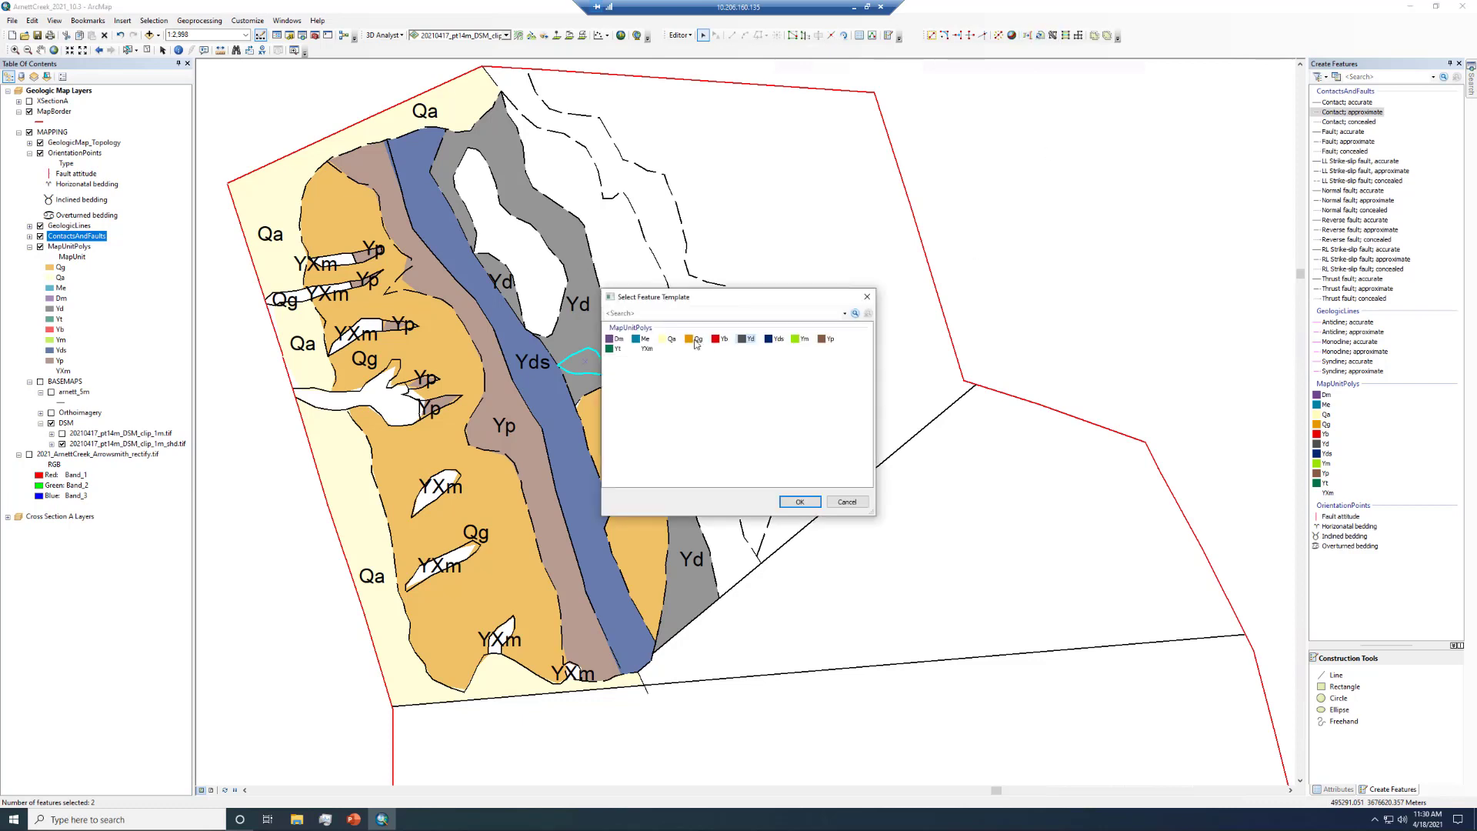
{"action": "double_click", "coordinate": [696, 339]}
{"action": "left_click", "coordinate": [786, 440]}
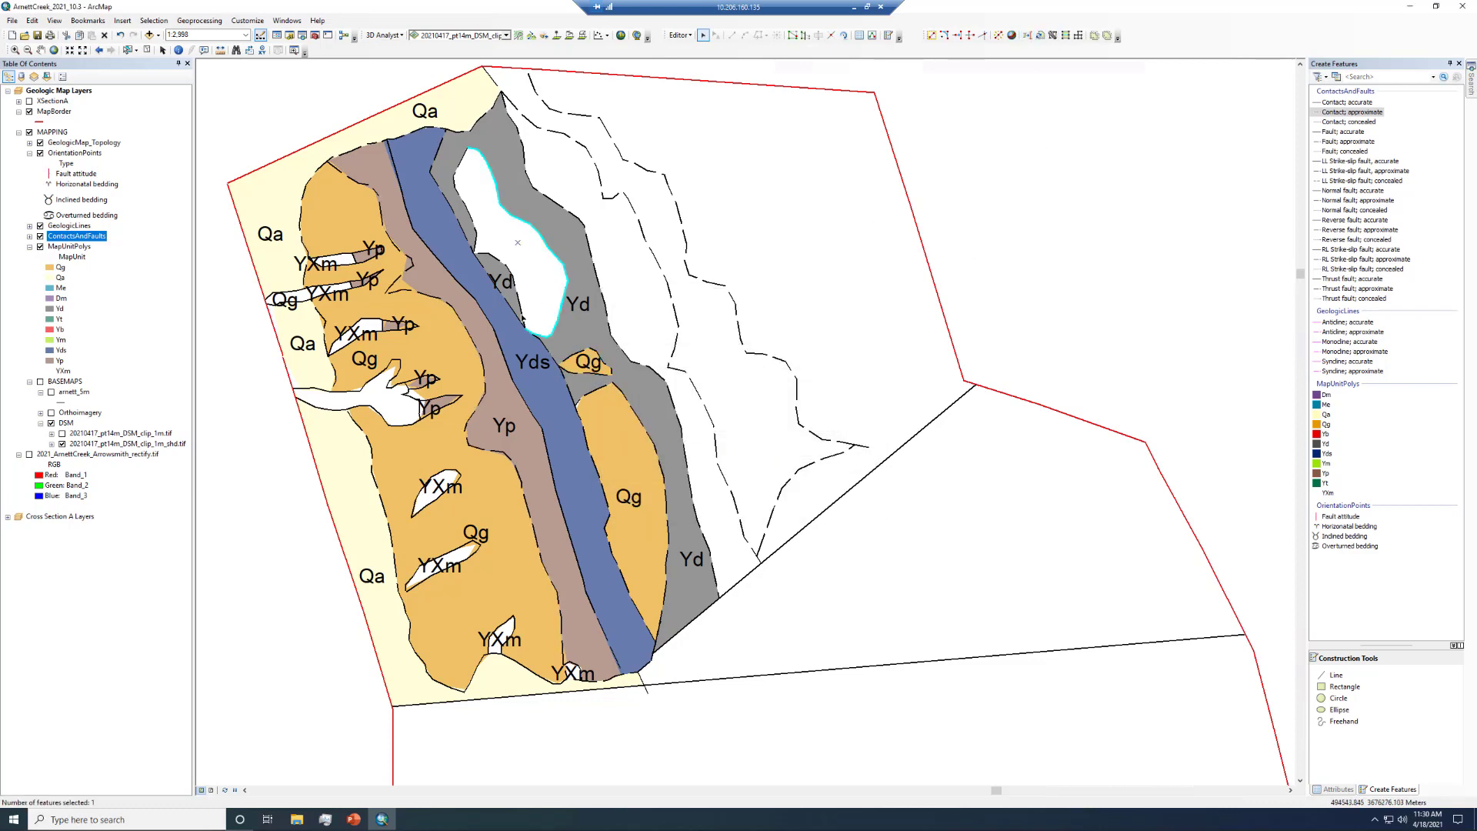
{"action": "left_click", "coordinate": [1053, 35]}
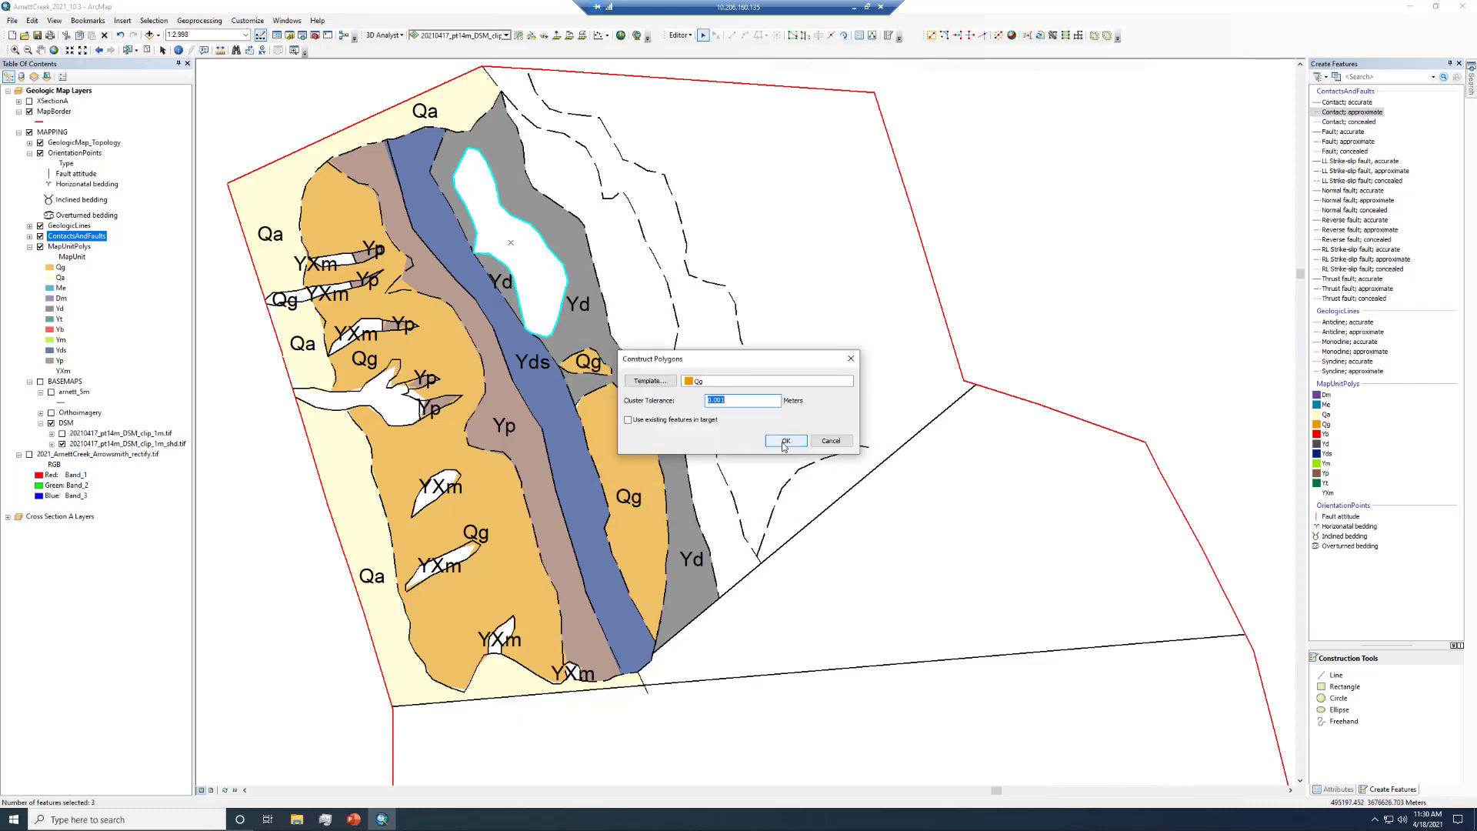
{"action": "left_click", "coordinate": [784, 442]}
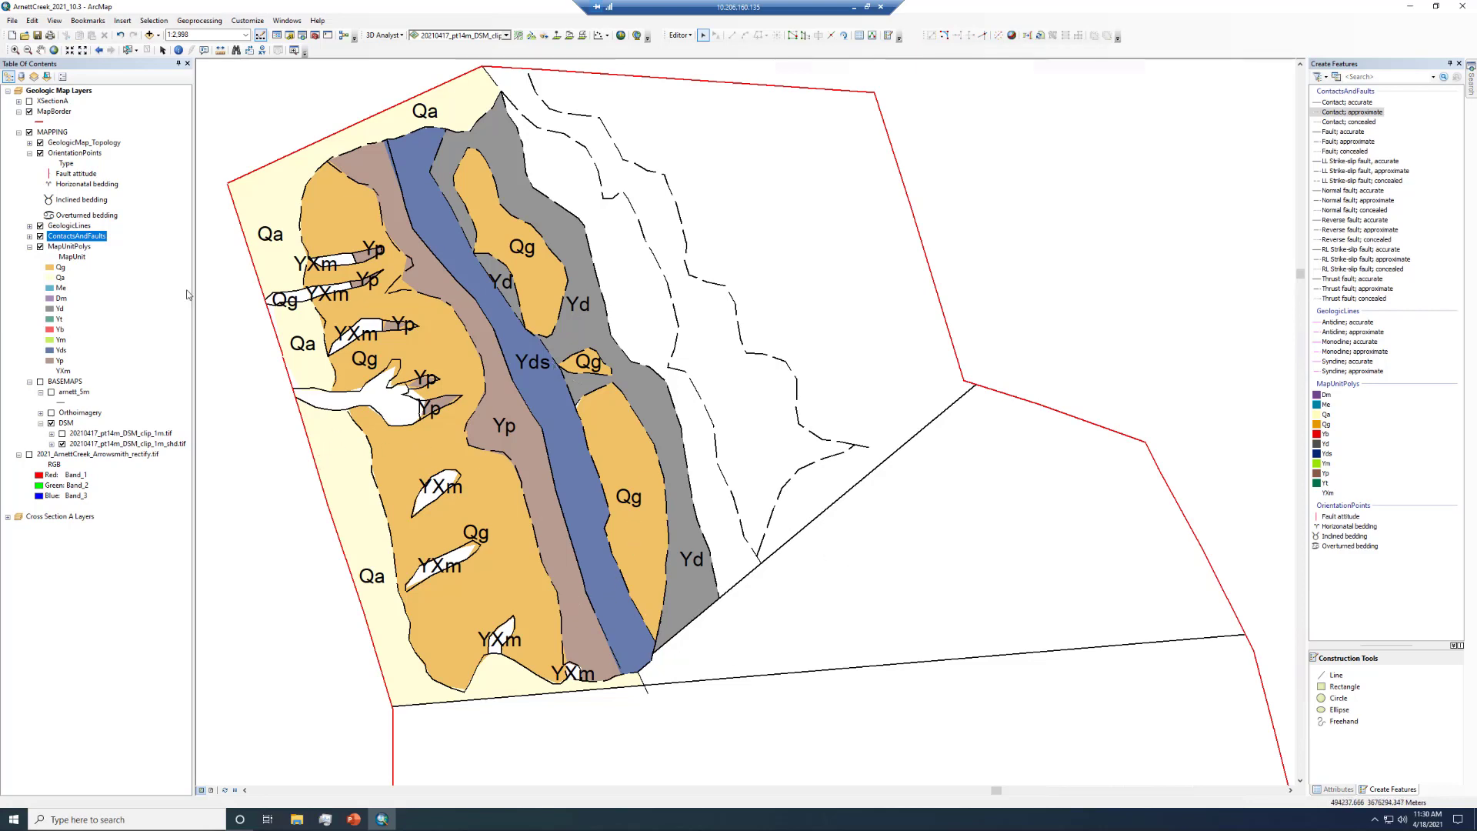
Make MapUnitPolys the only selectable layer and open the eastern Qg polygon's vertices
{"action": "right_click", "coordinate": [73, 247]}
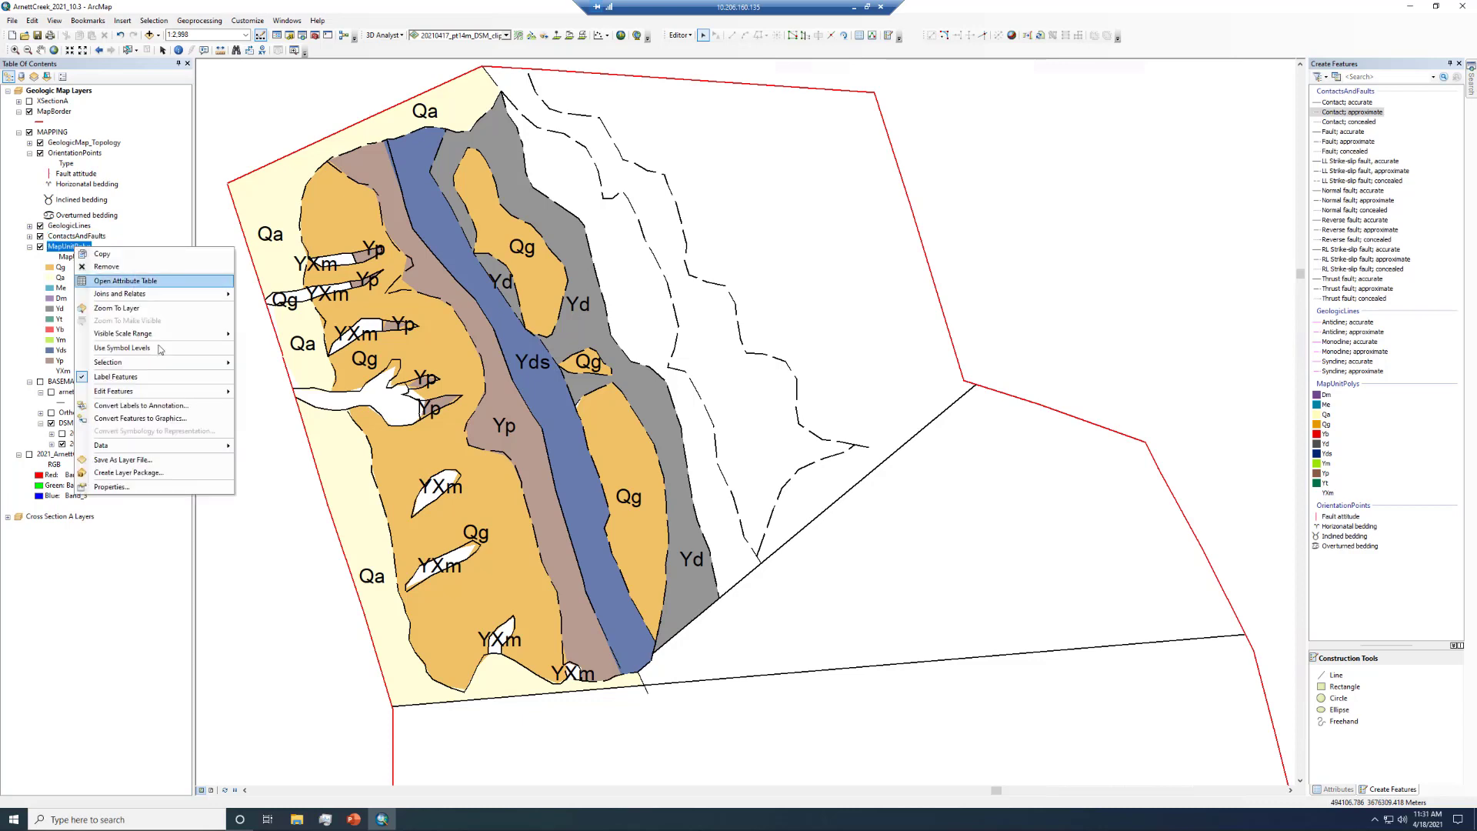
{"action": "mouse_move", "coordinate": [169, 362]}
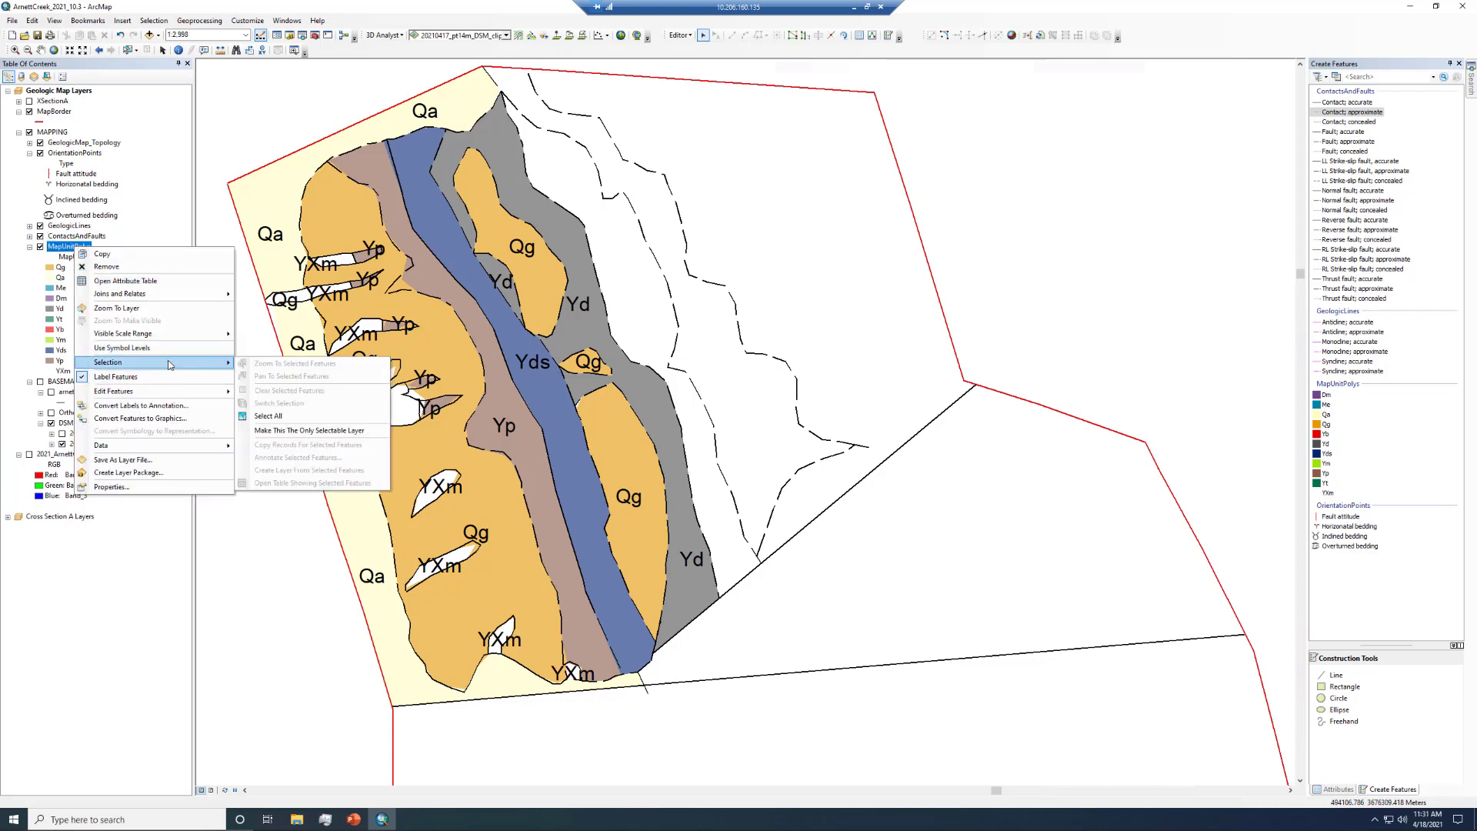
{"action": "left_click", "coordinate": [331, 430]}
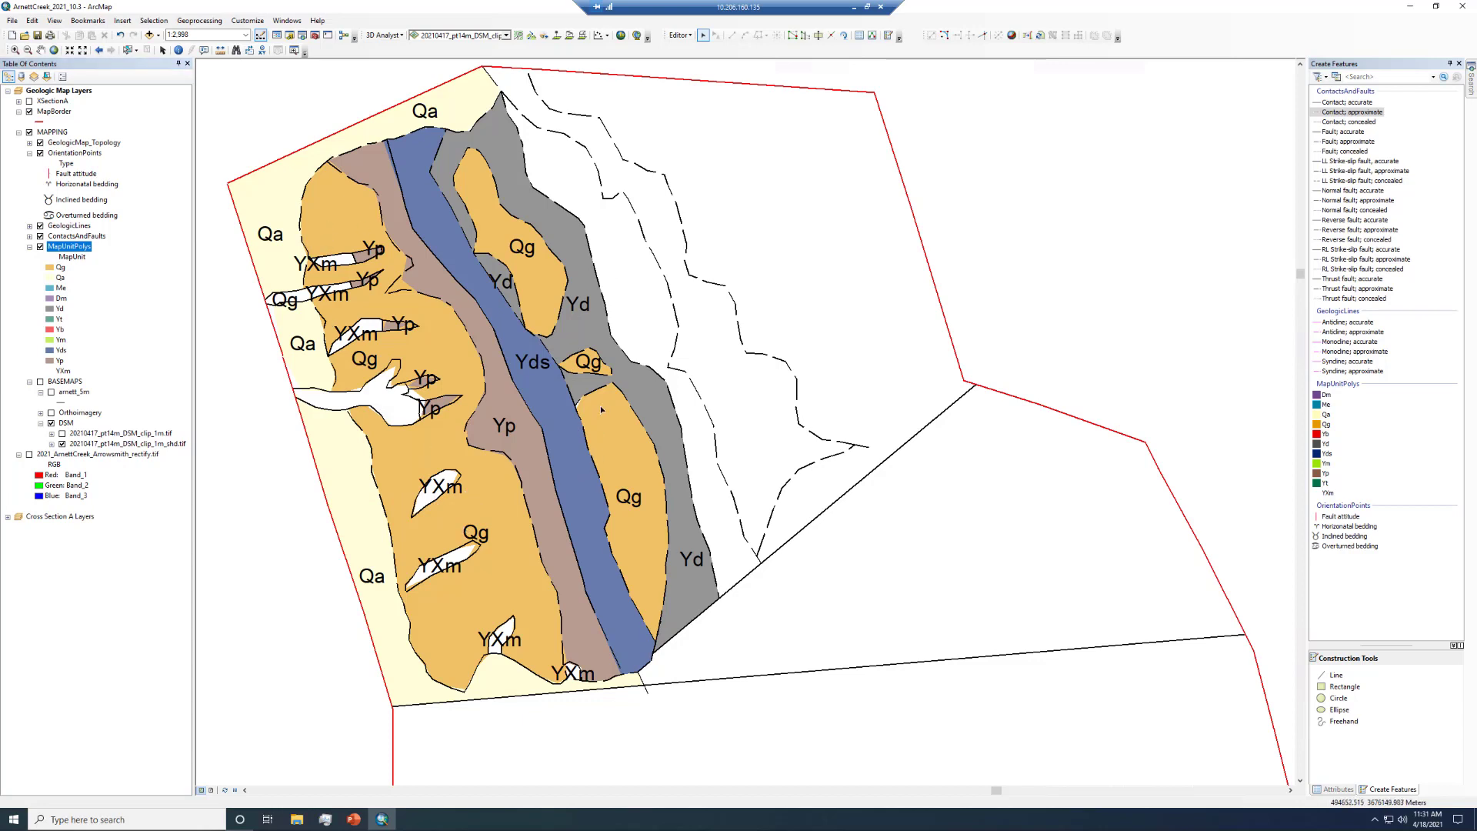
{"action": "double_click", "coordinate": [585, 424]}
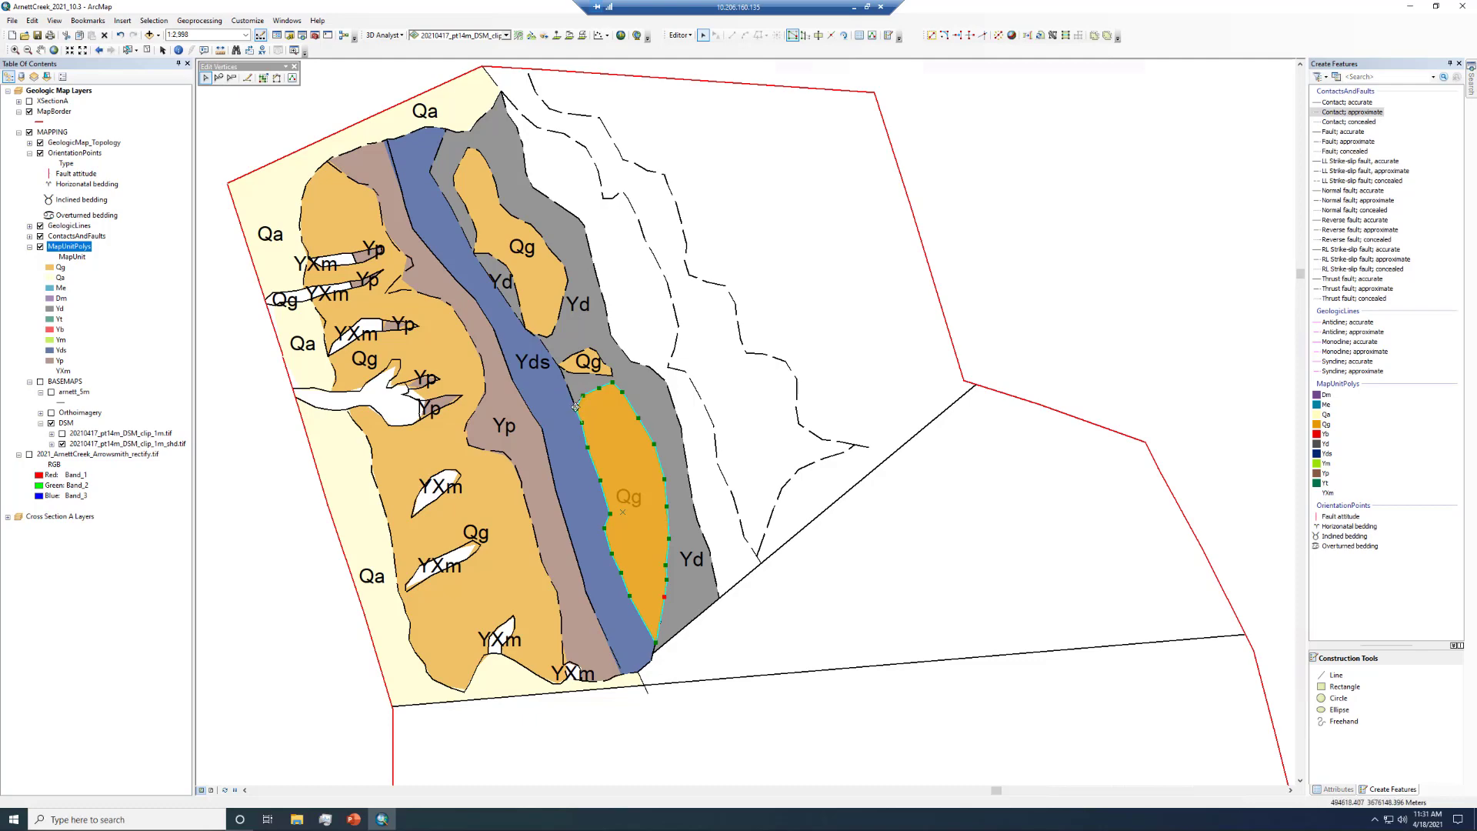
Insert and move vertices on the large southern Qg polygon's northern edge to follow the YXm and Yp contacts
{"action": "left_click", "coordinate": [312, 373]}
{"action": "scroll", "coordinate": [308, 361], "scroll_direction": "up", "scroll_amount": 5}
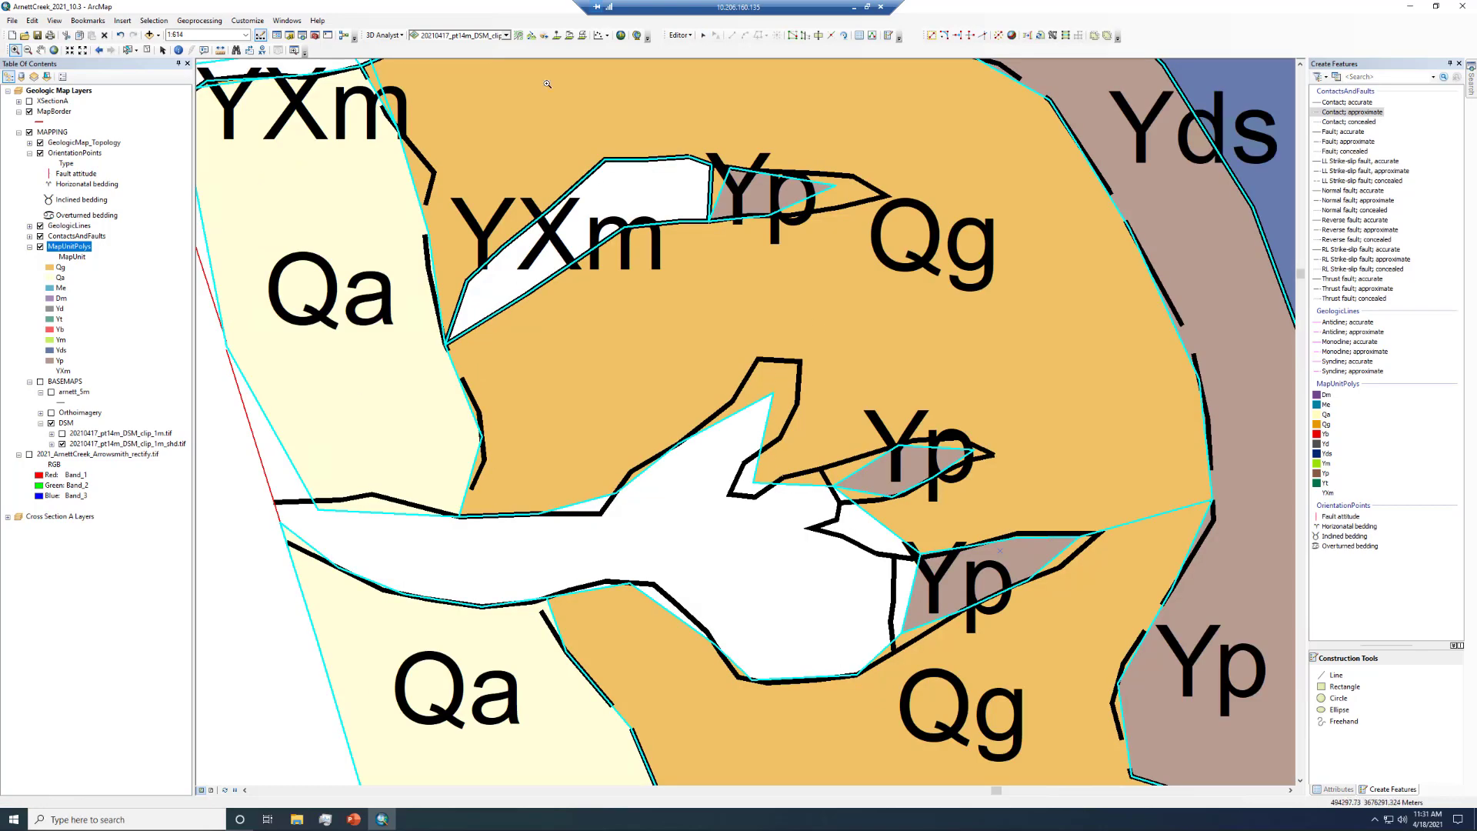
{"action": "double_click", "coordinate": [355, 460]}
{"action": "double_click", "coordinate": [545, 599]}
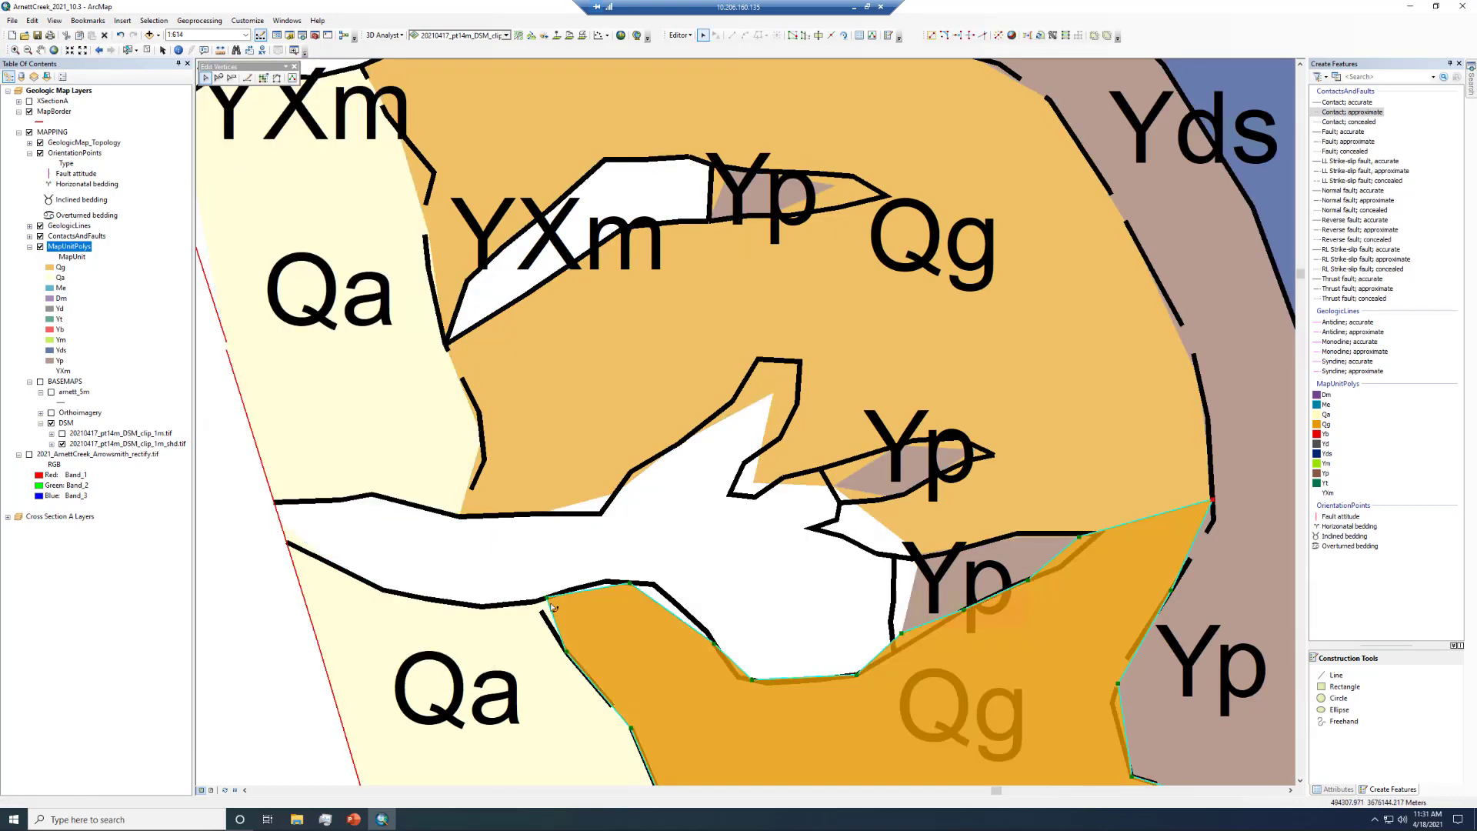
{"action": "double_click", "coordinate": [596, 589]}
{"action": "right_click", "coordinate": [596, 589]}
{"action": "key", "text": "Escape"}
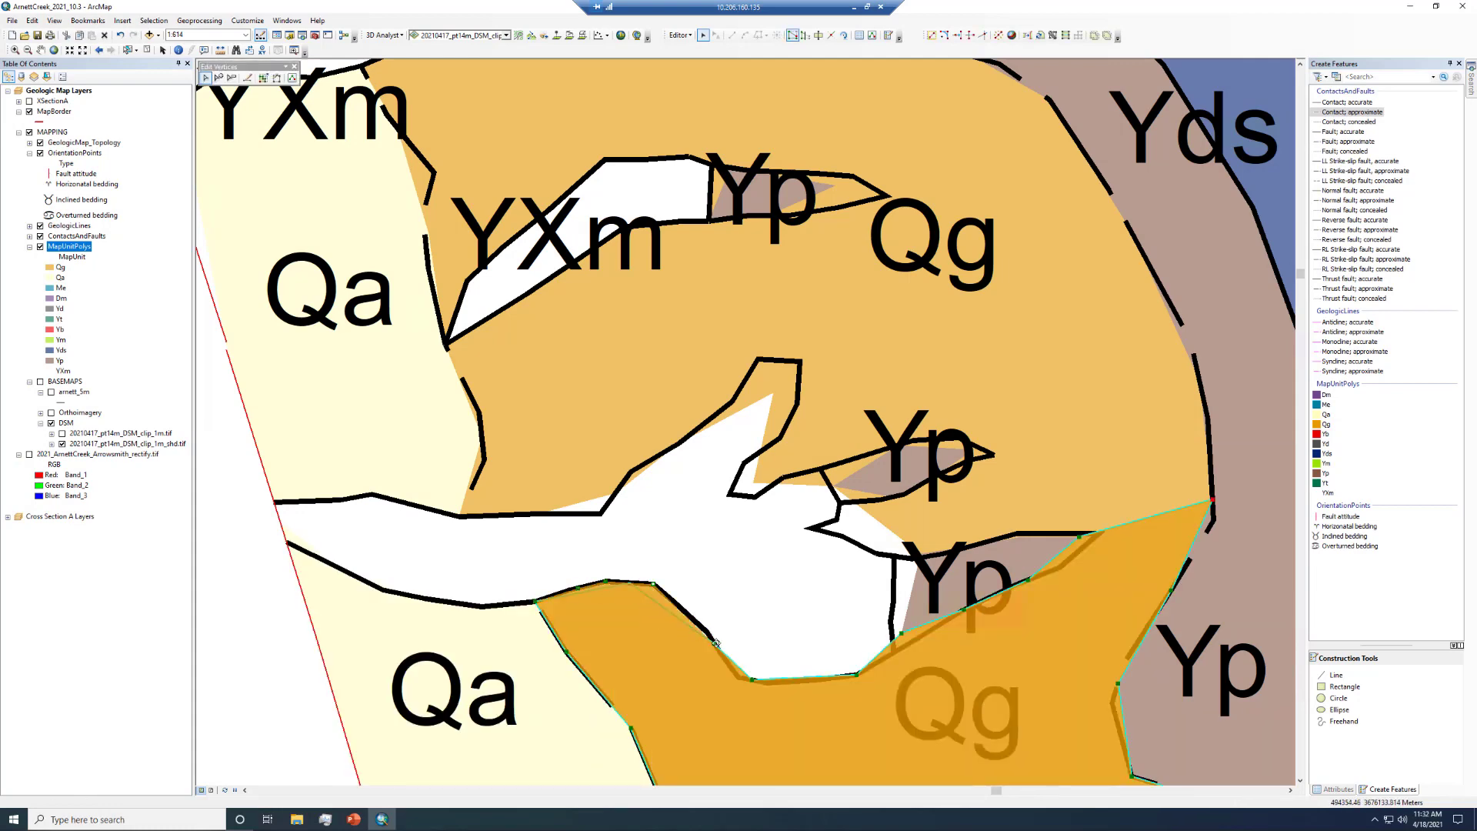
{"action": "right_click", "coordinate": [769, 677]}
{"action": "left_click", "coordinate": [792, 494]}
{"action": "right_click", "coordinate": [1048, 557]}
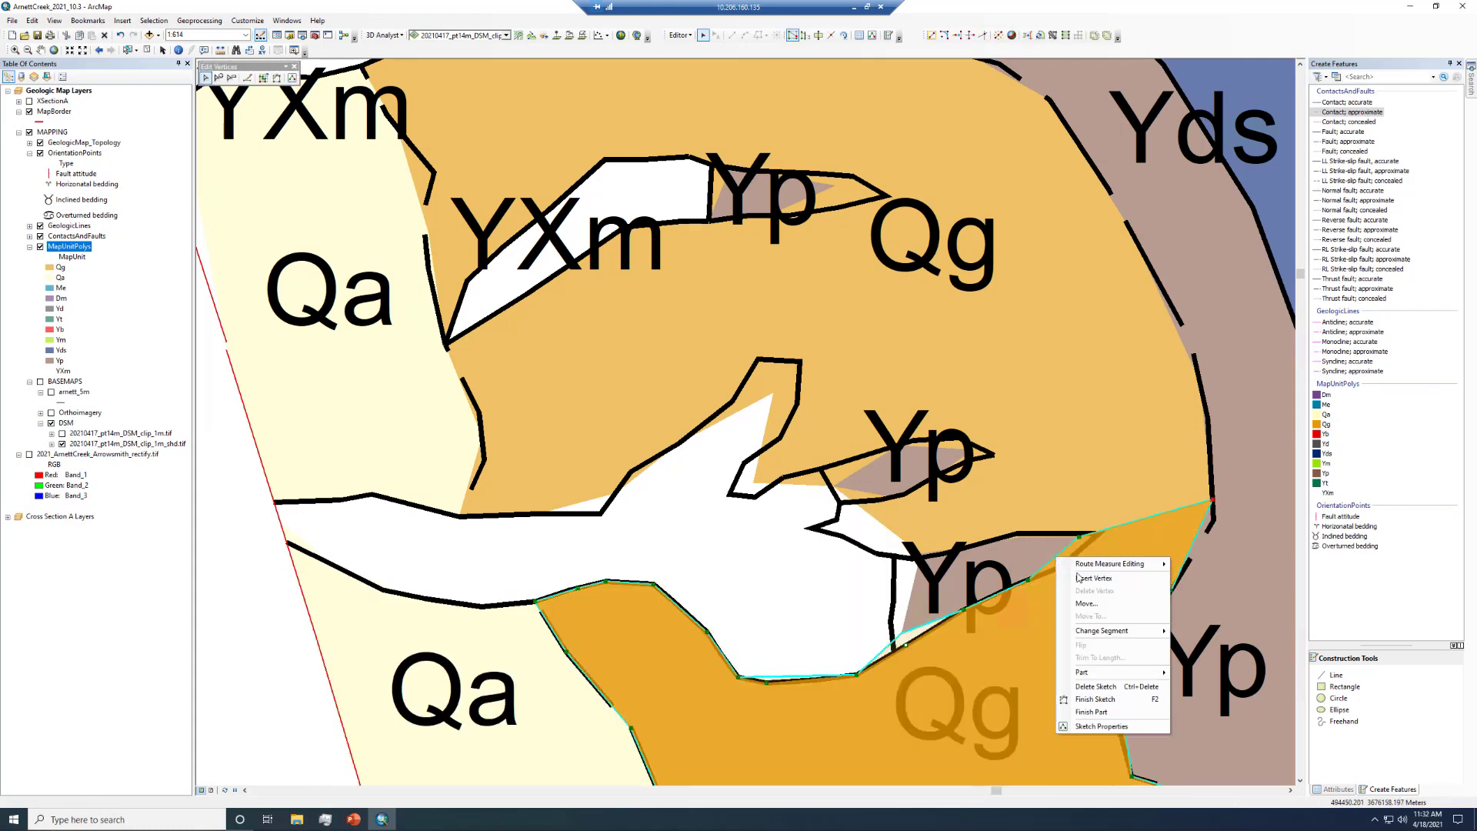
{"action": "left_click", "coordinate": [1073, 564]}
Adjust the vertices of the southern Yp wedge so its western end meets the contact with YXm
{"action": "double_click", "coordinate": [1023, 557]}
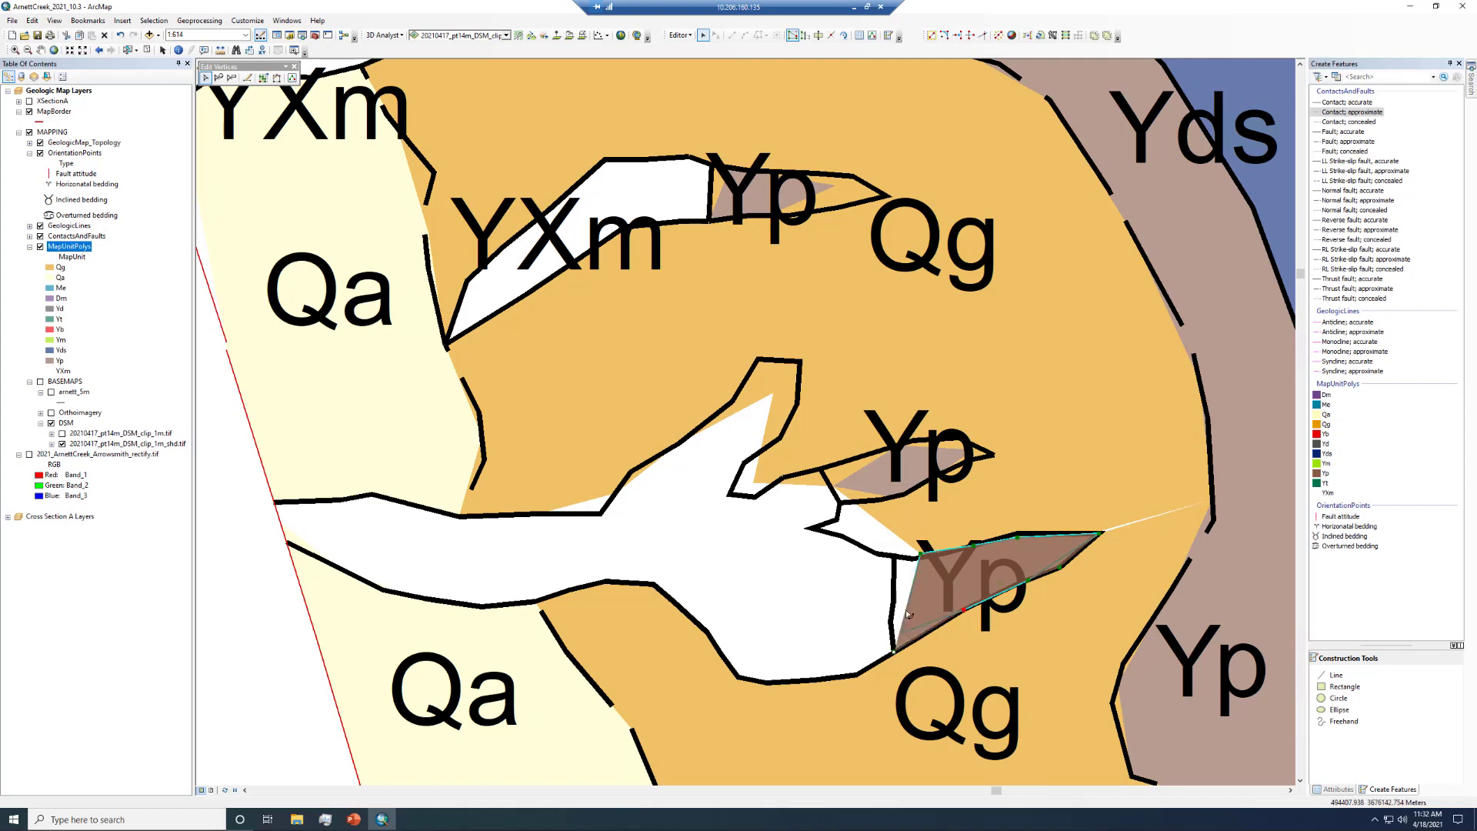
{"action": "double_click", "coordinate": [1023, 537]}
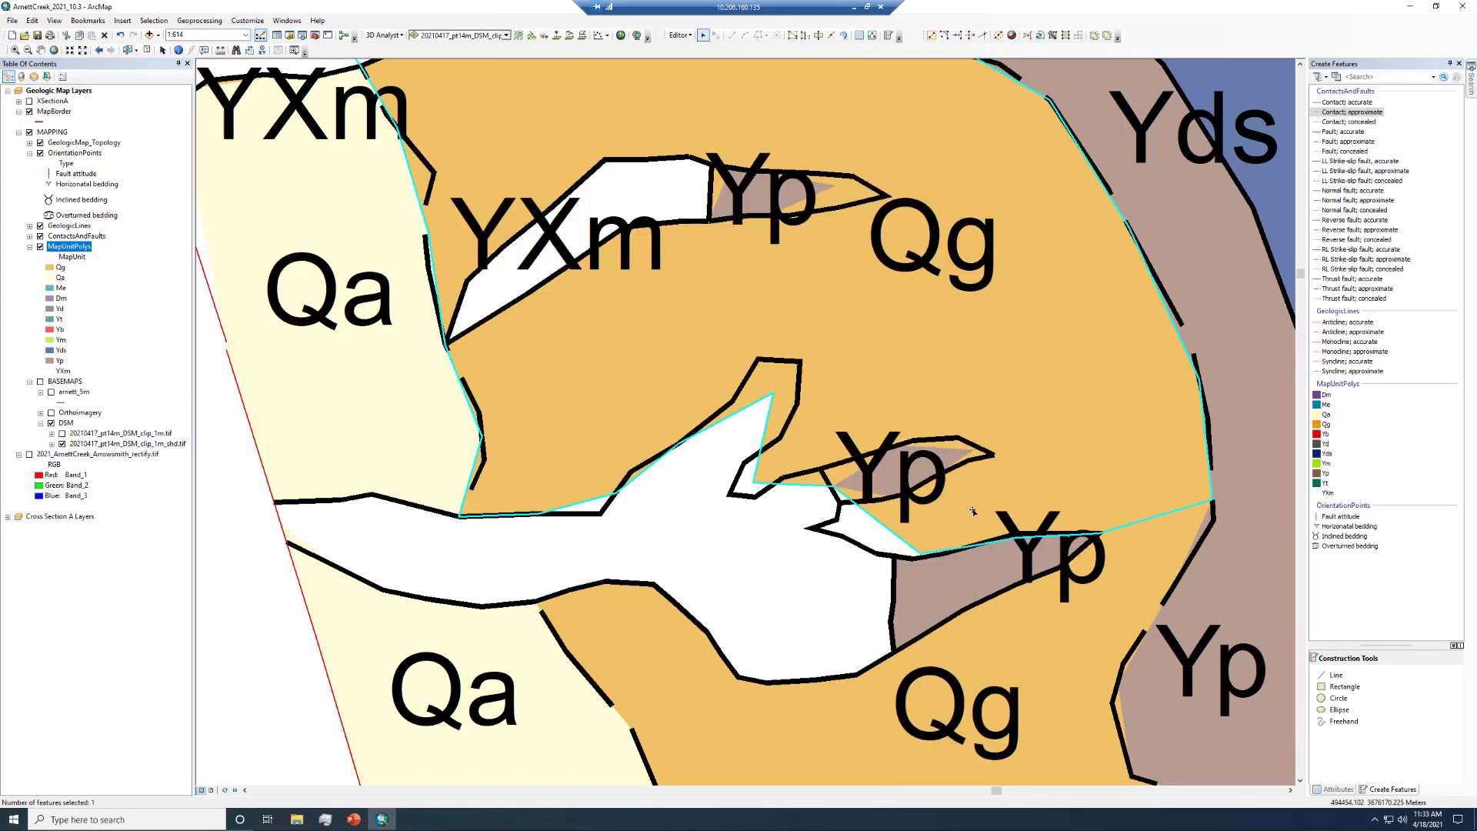
Insert and move vertices on the northern Qg polygon's southern edge to follow the finger-shaped YXm contacts, and save the edits
{"action": "right_click", "coordinate": [864, 528]}
{"action": "left_click", "coordinate": [892, 536]}
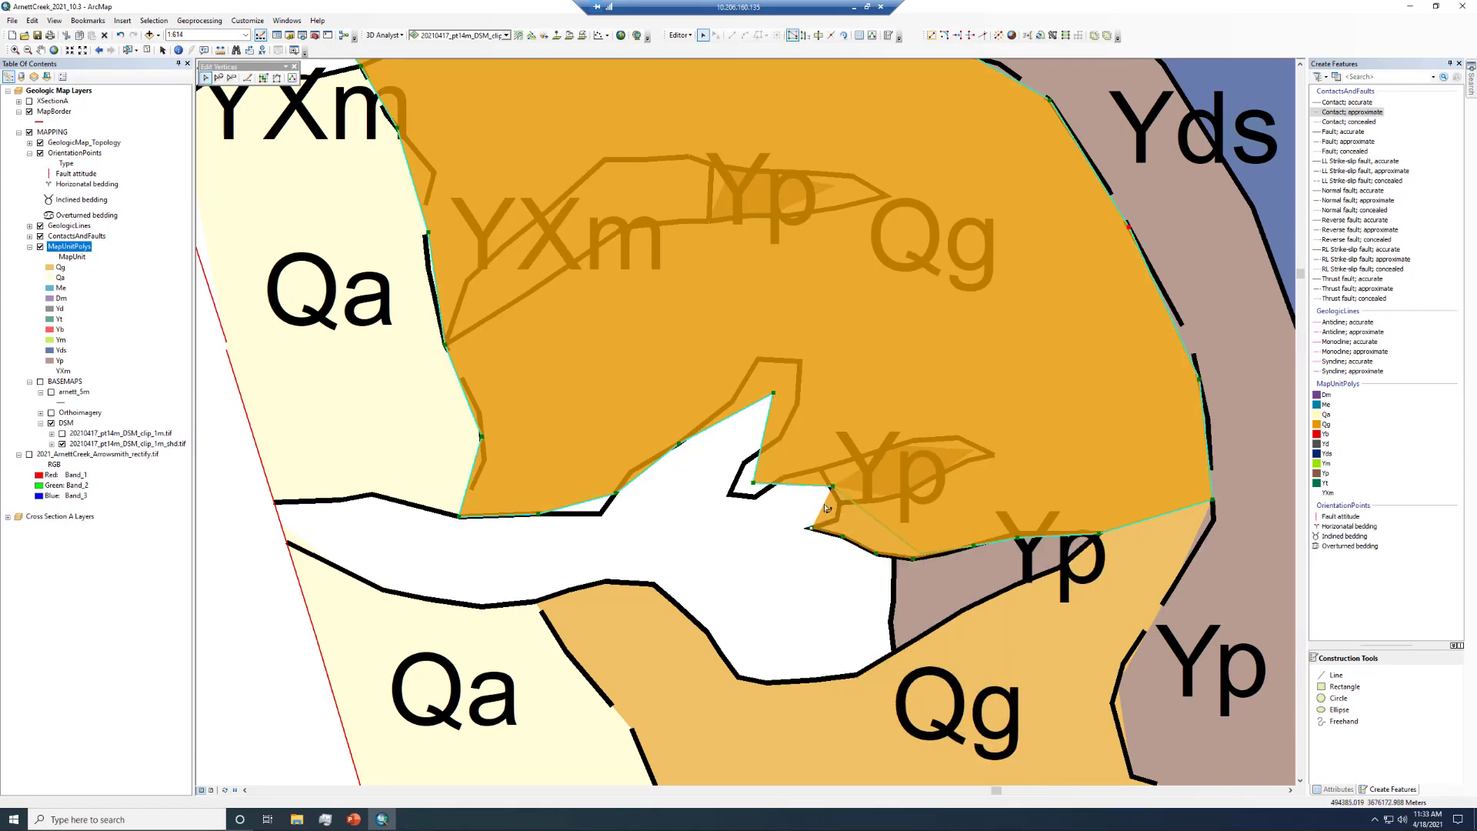
{"action": "right_click", "coordinate": [744, 463]}
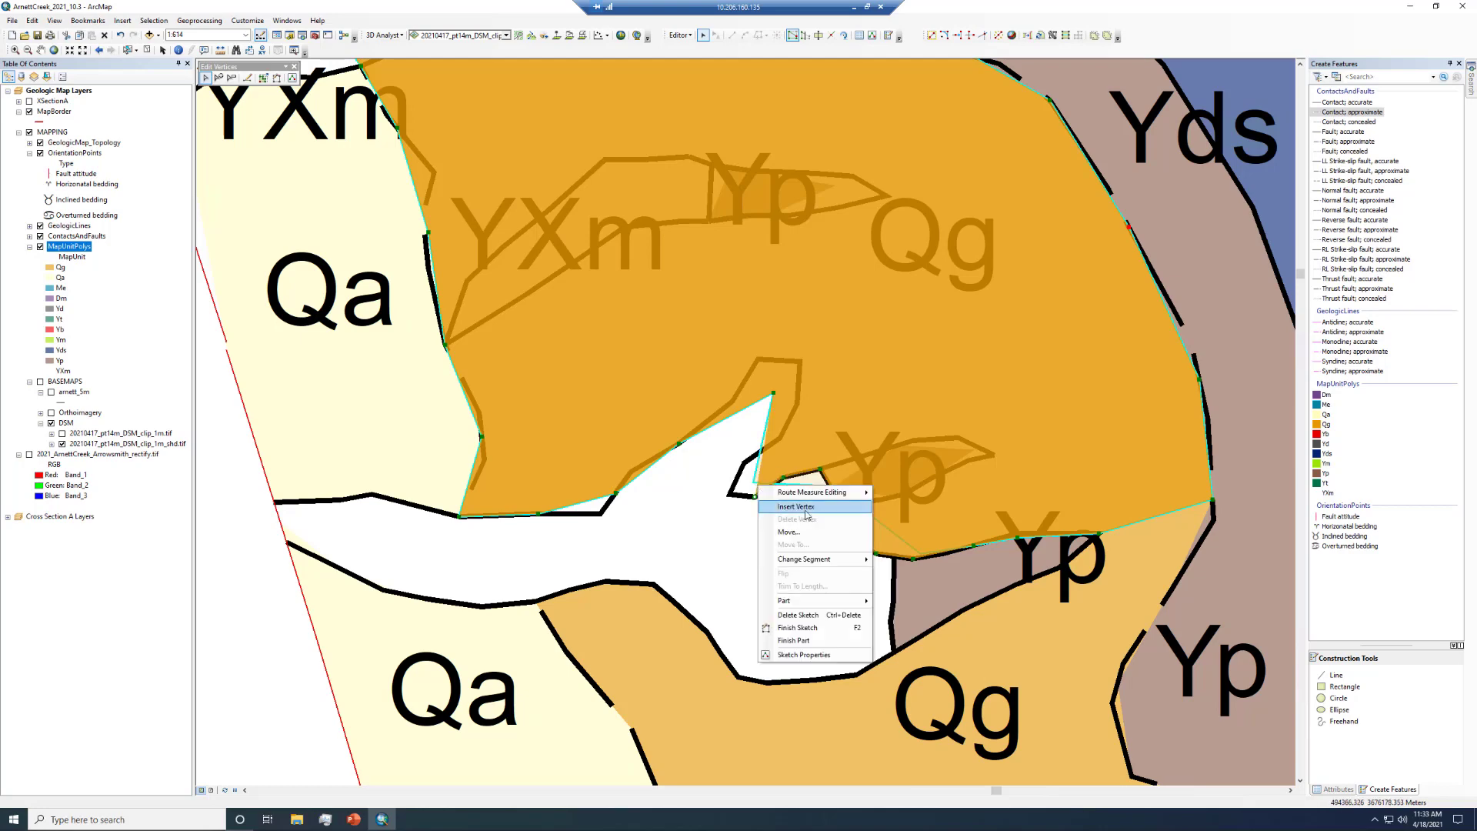
{"action": "left_click", "coordinate": [781, 484]}
{"action": "right_click", "coordinate": [764, 463]}
{"action": "left_click", "coordinate": [802, 483]}
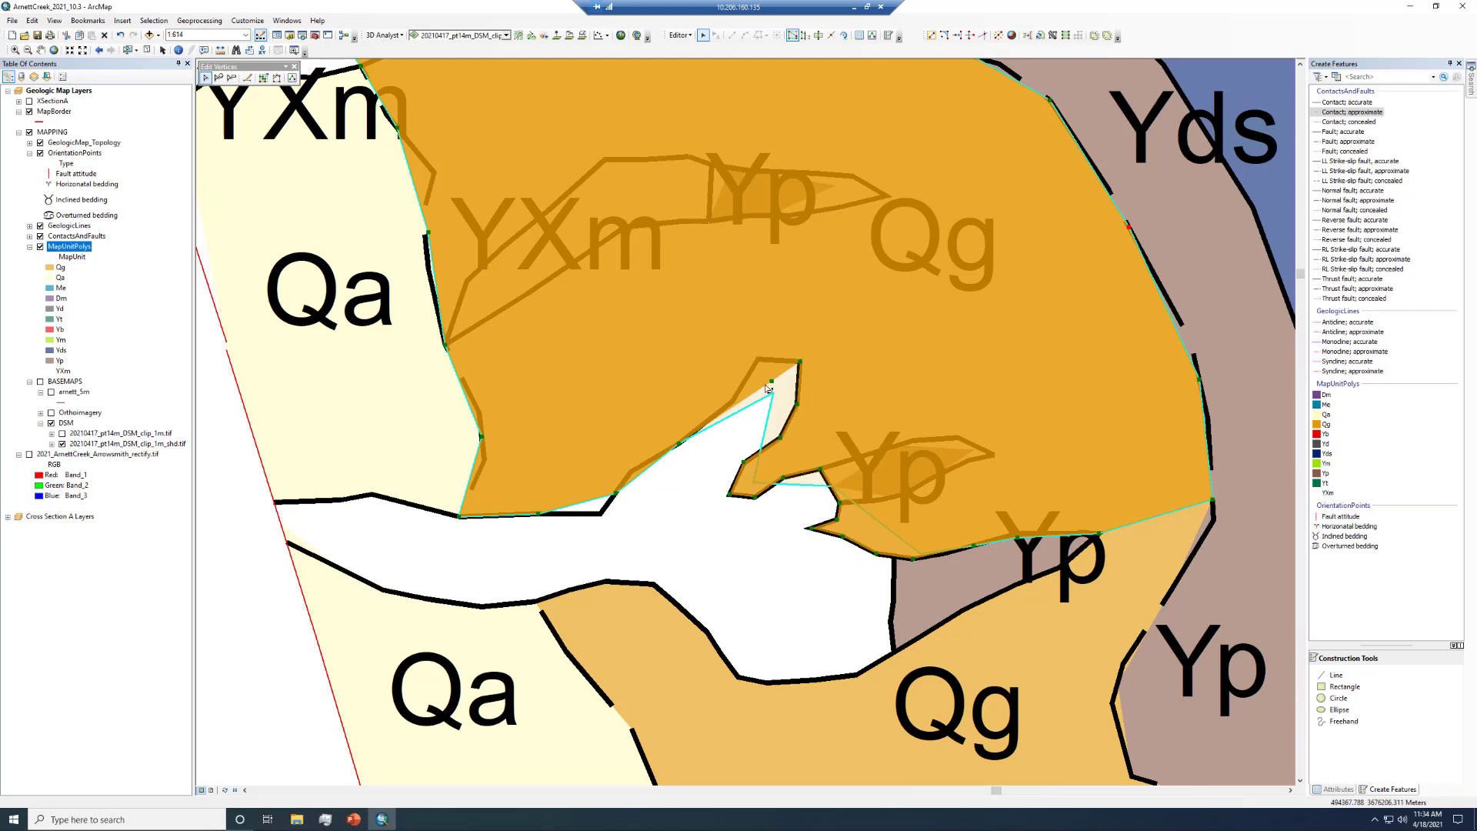
{"action": "left_click", "coordinate": [807, 559]}
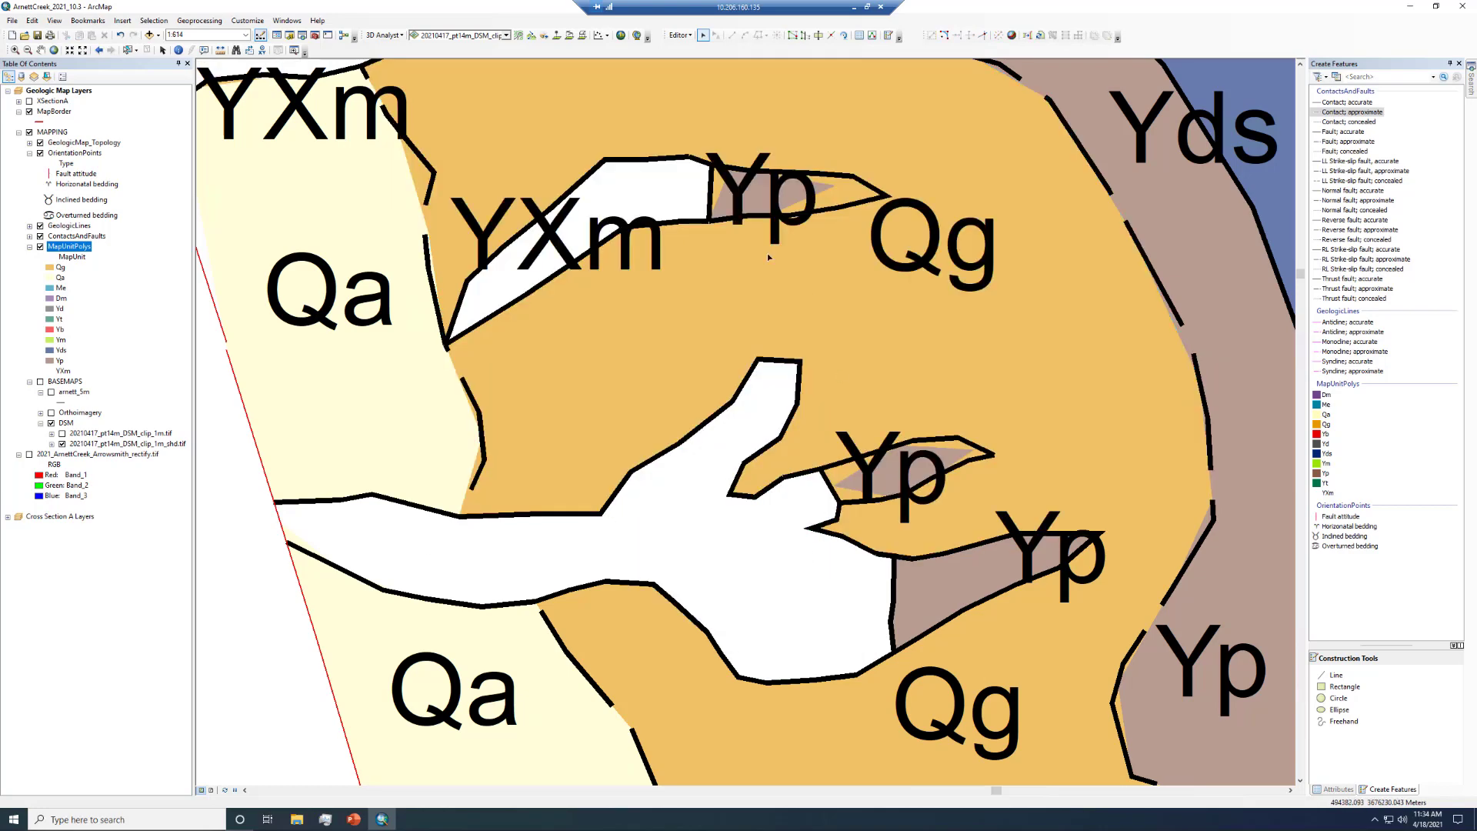
{"action": "left_click", "coordinate": [688, 38]}
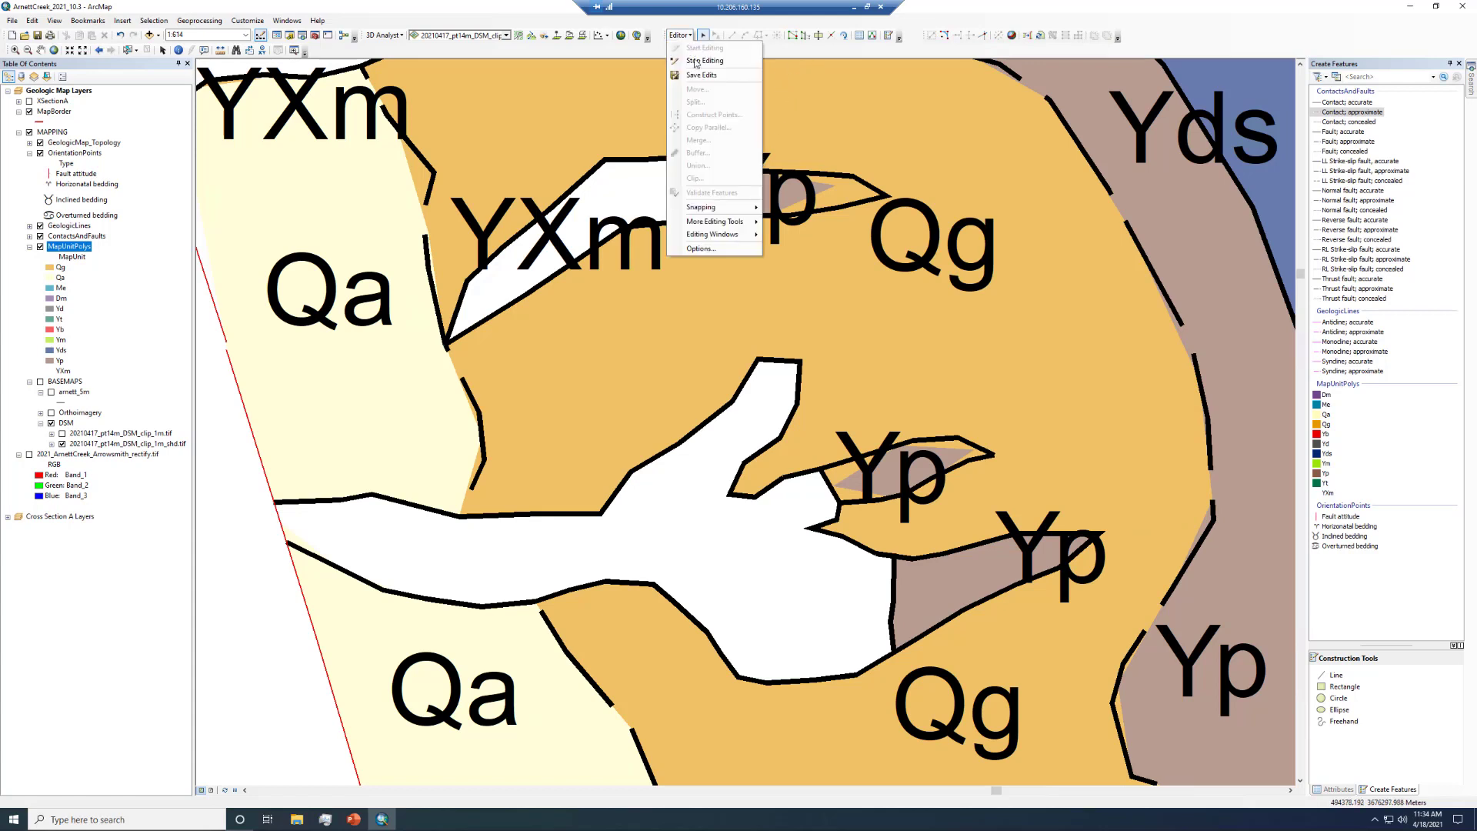
{"action": "left_click", "coordinate": [692, 69]}
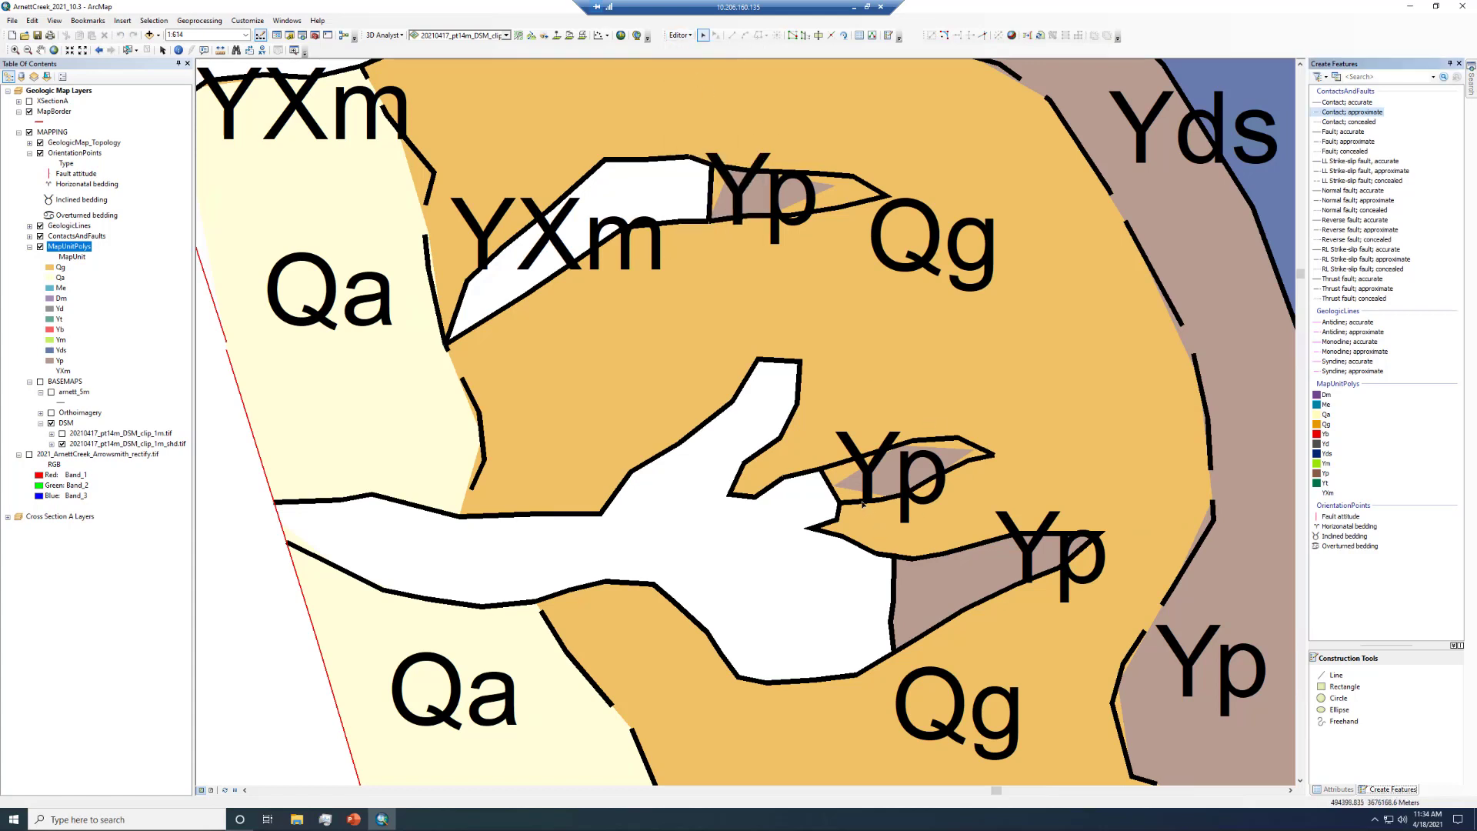
Try to open the small Yp wedge inside the northern Qg polygon for vertex editing, identifying the features at its location
{"action": "left_click", "coordinate": [886, 480]}
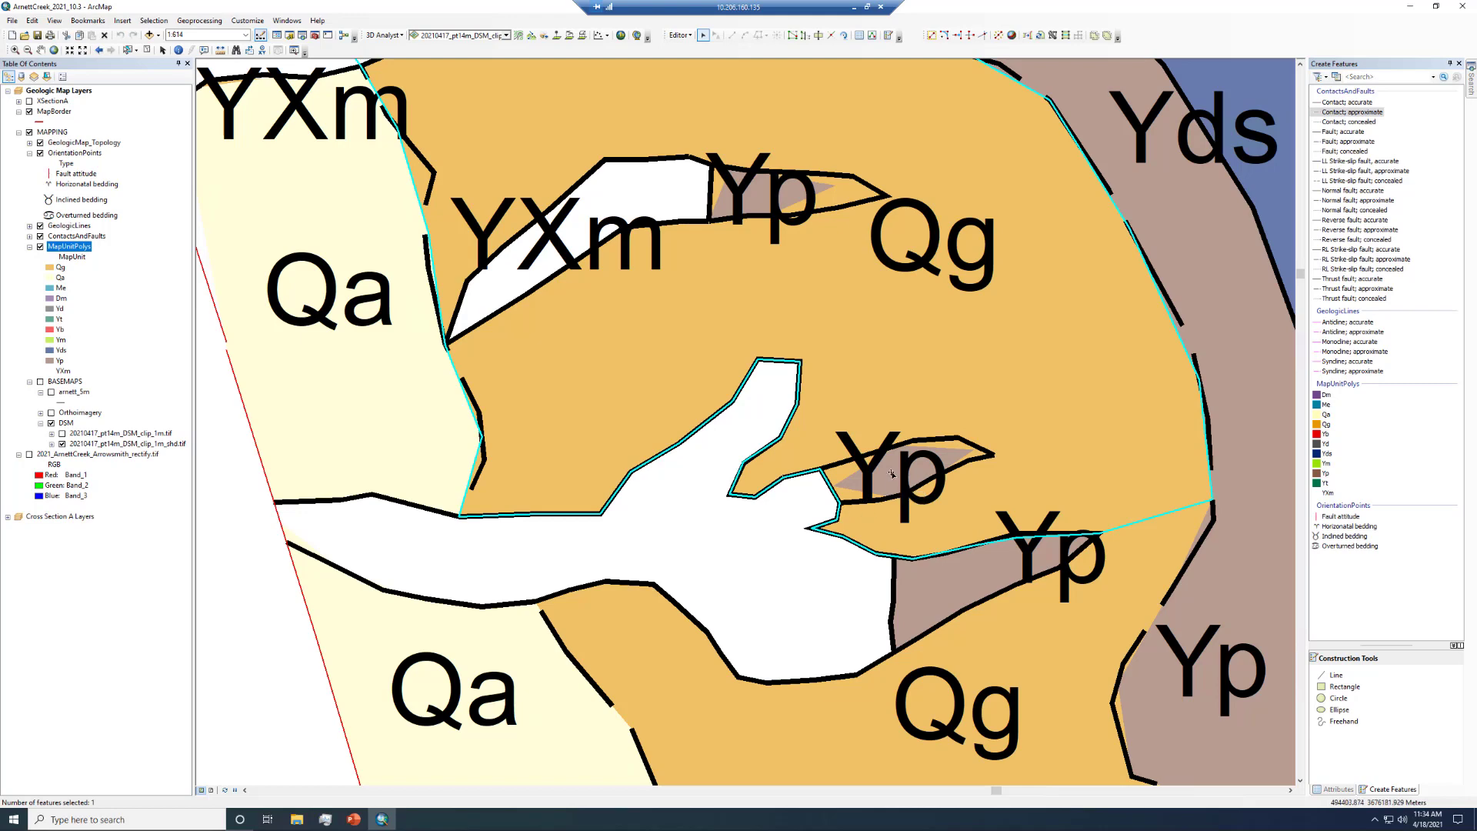
{"action": "double_click", "coordinate": [892, 476]}
{"action": "left_click", "coordinate": [885, 471]}
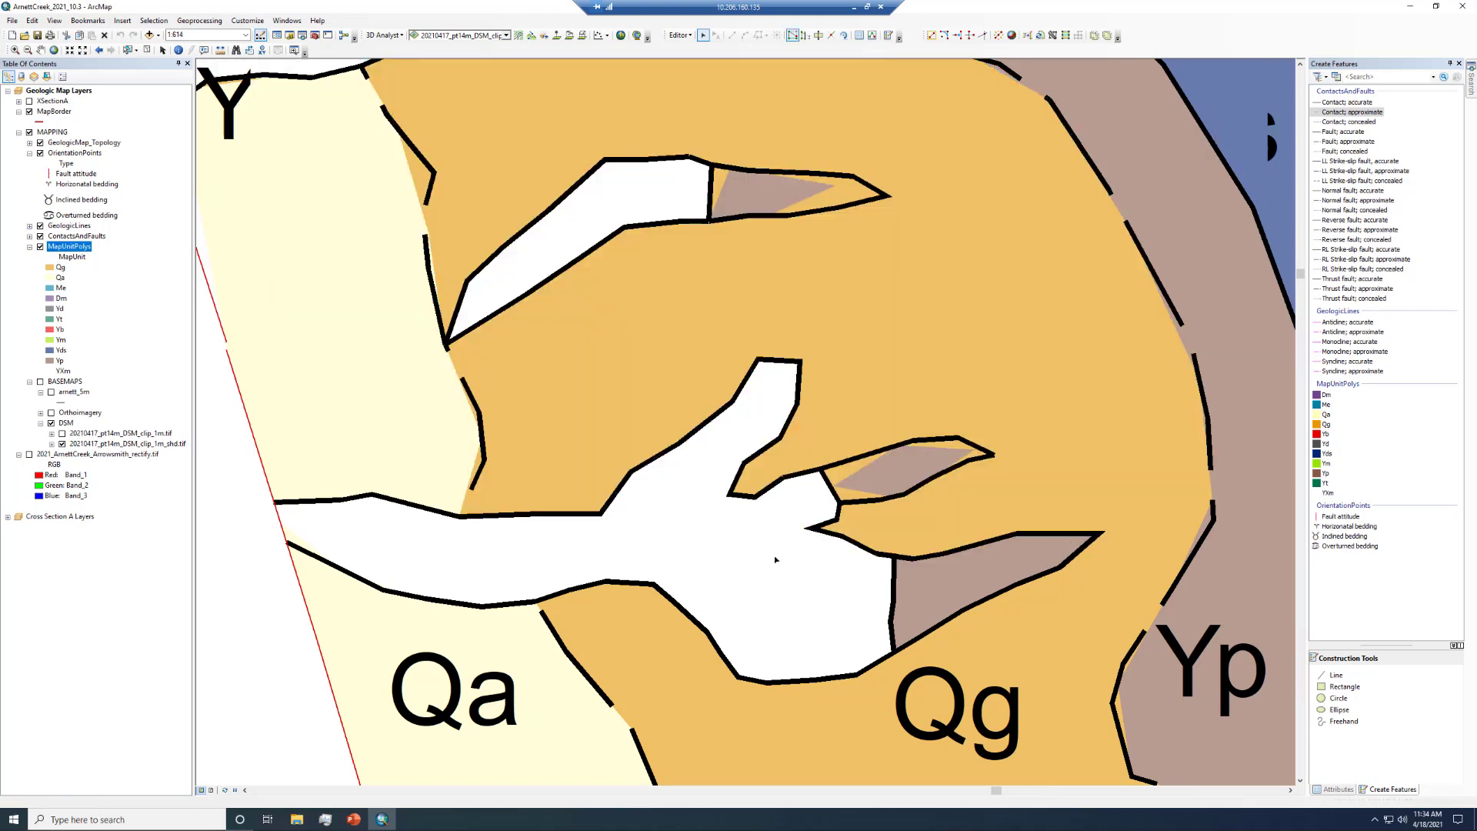
{"action": "right_click", "coordinate": [883, 468]}
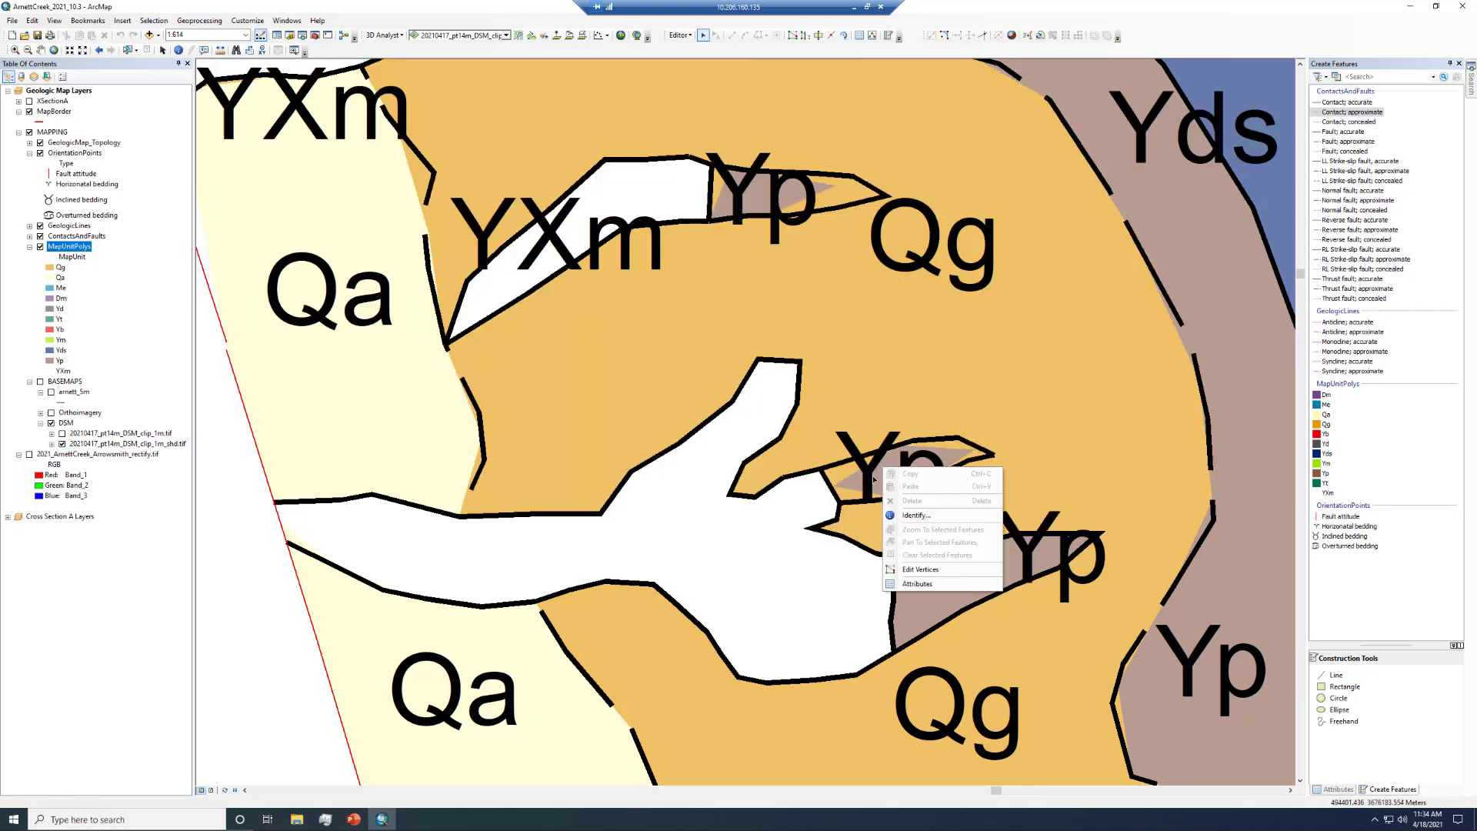
{"action": "left_click", "coordinate": [917, 515]}
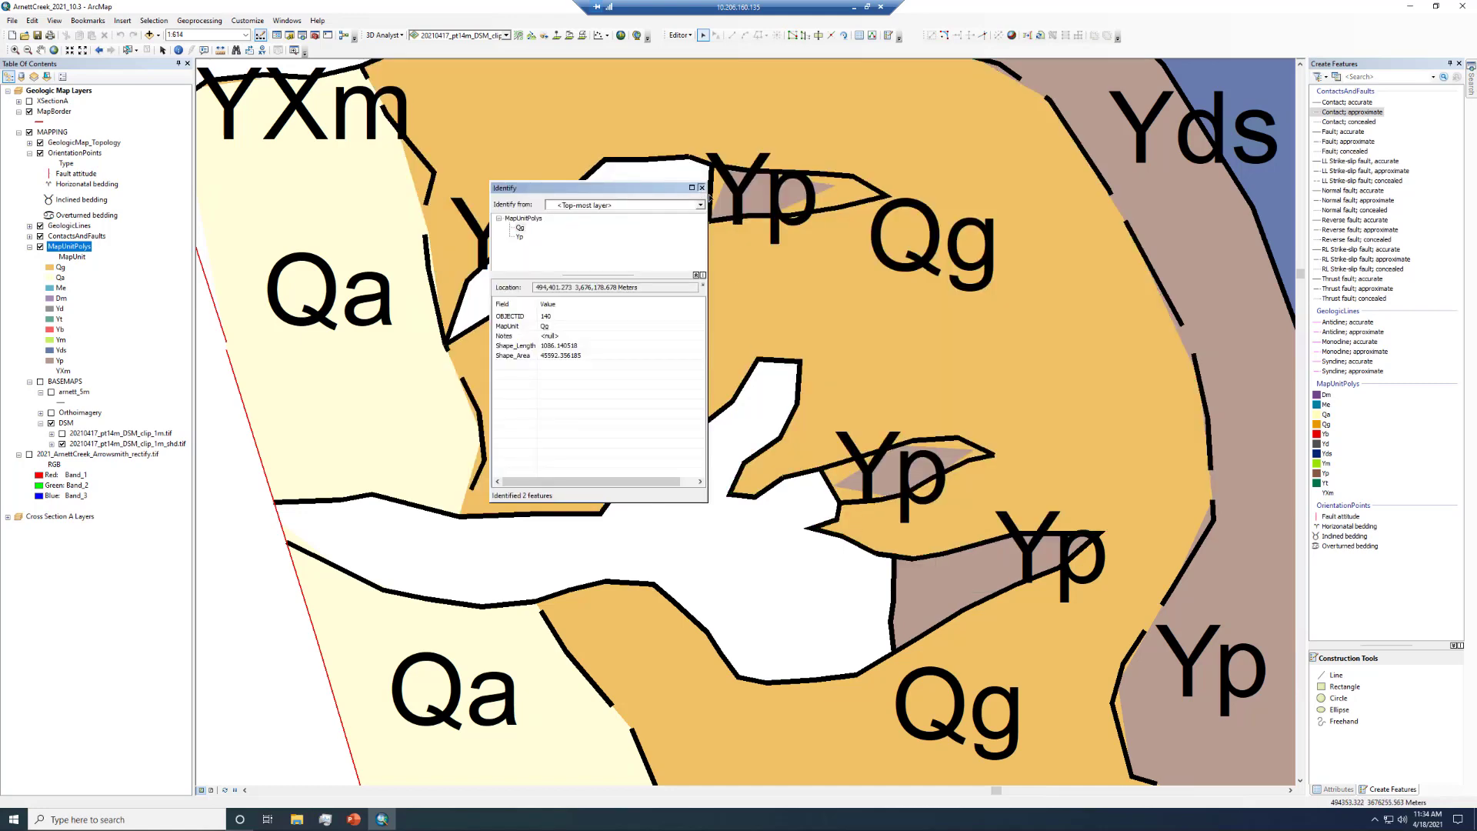
{"action": "left_click", "coordinate": [700, 188]}
{"action": "double_click", "coordinate": [887, 482]}
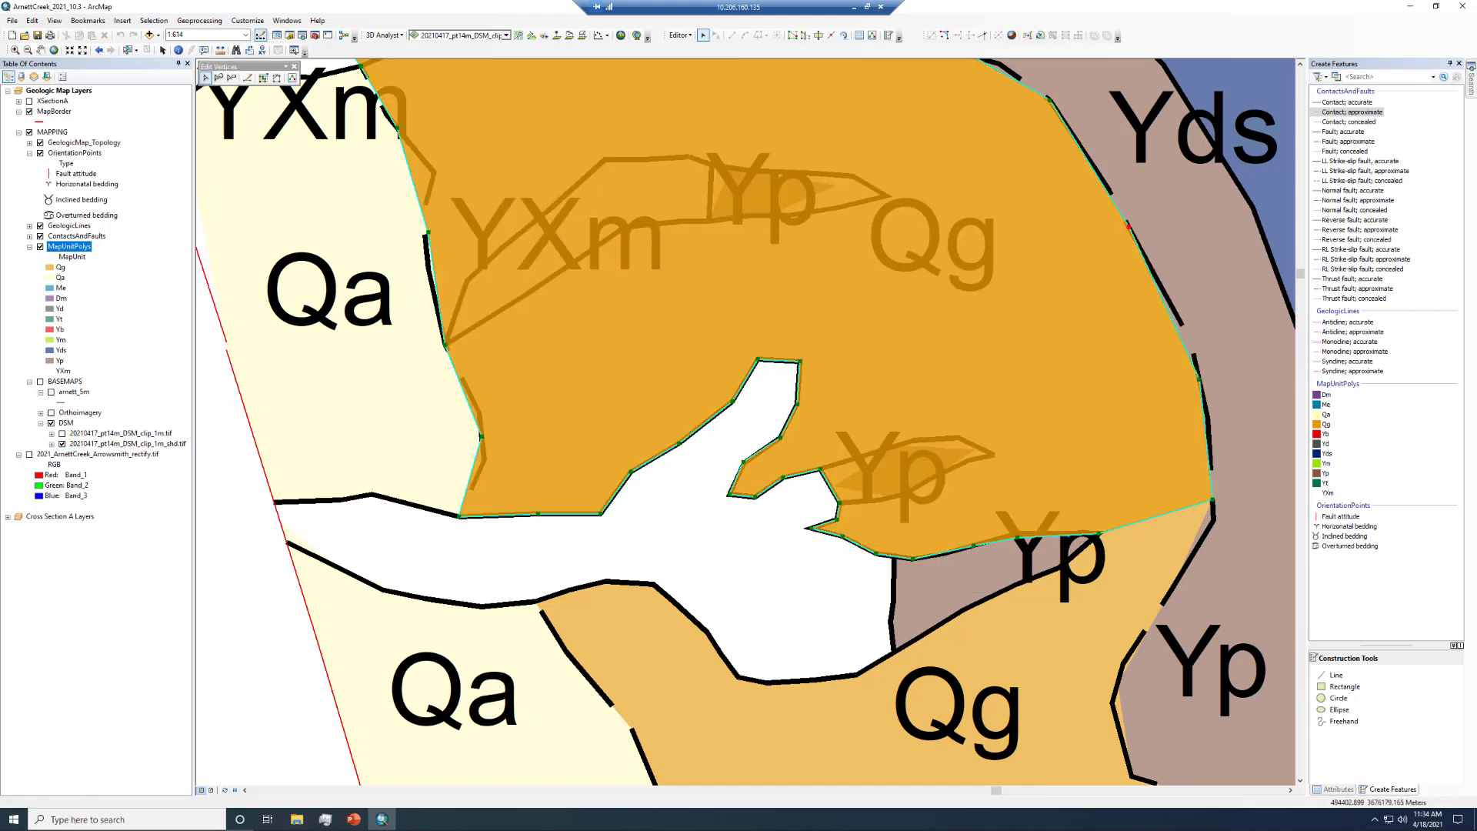
{"action": "left_click", "coordinate": [836, 587]}
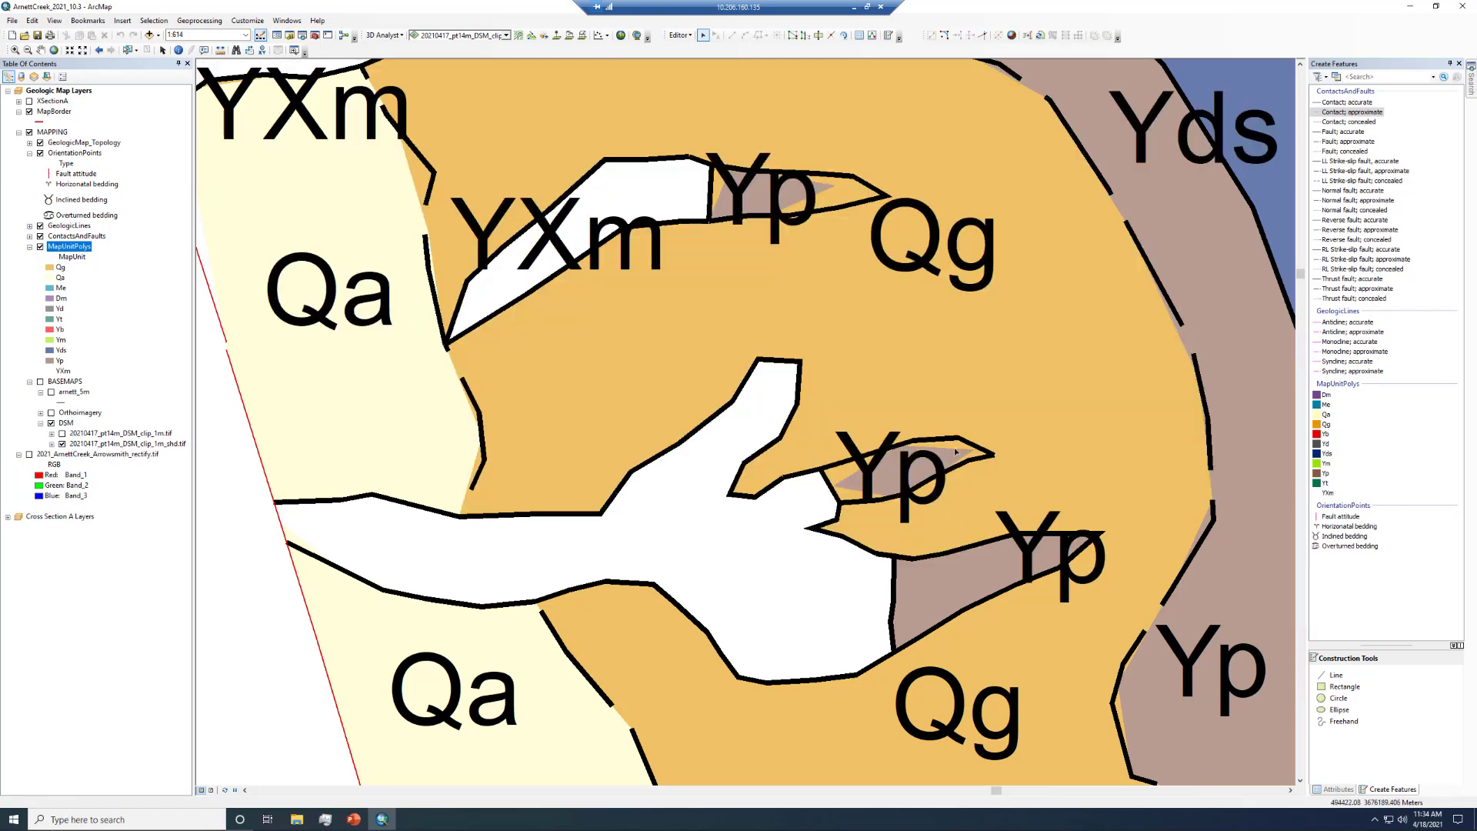
{"action": "left_click", "coordinate": [949, 456]}
{"action": "left_click", "coordinate": [836, 550]}
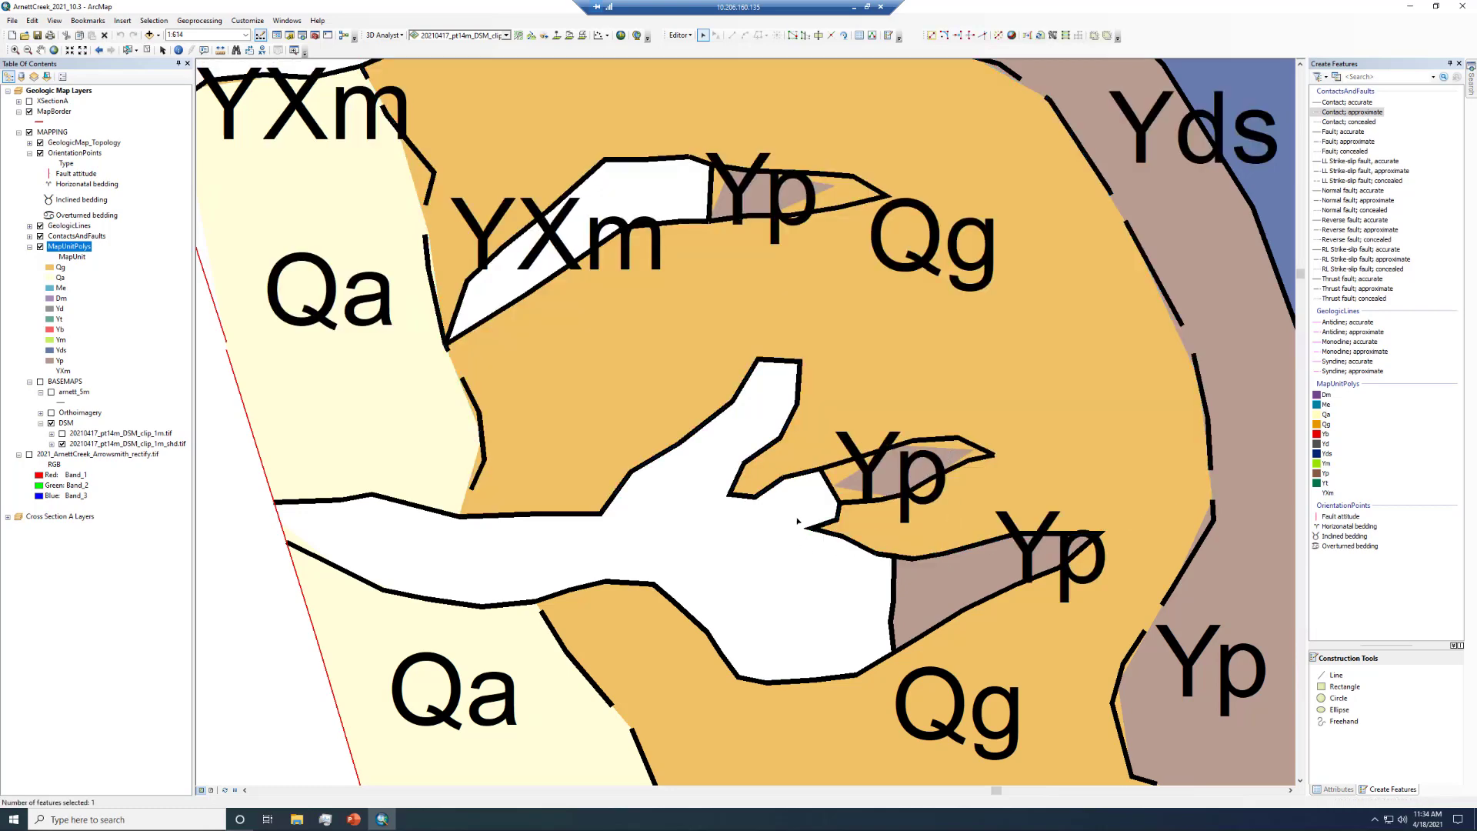
Move vertices on the northern Qg polygon's southern edge around the western end of the small Yp wedge
{"action": "left_click", "coordinate": [875, 388]}
{"action": "double_click", "coordinate": [877, 383]}
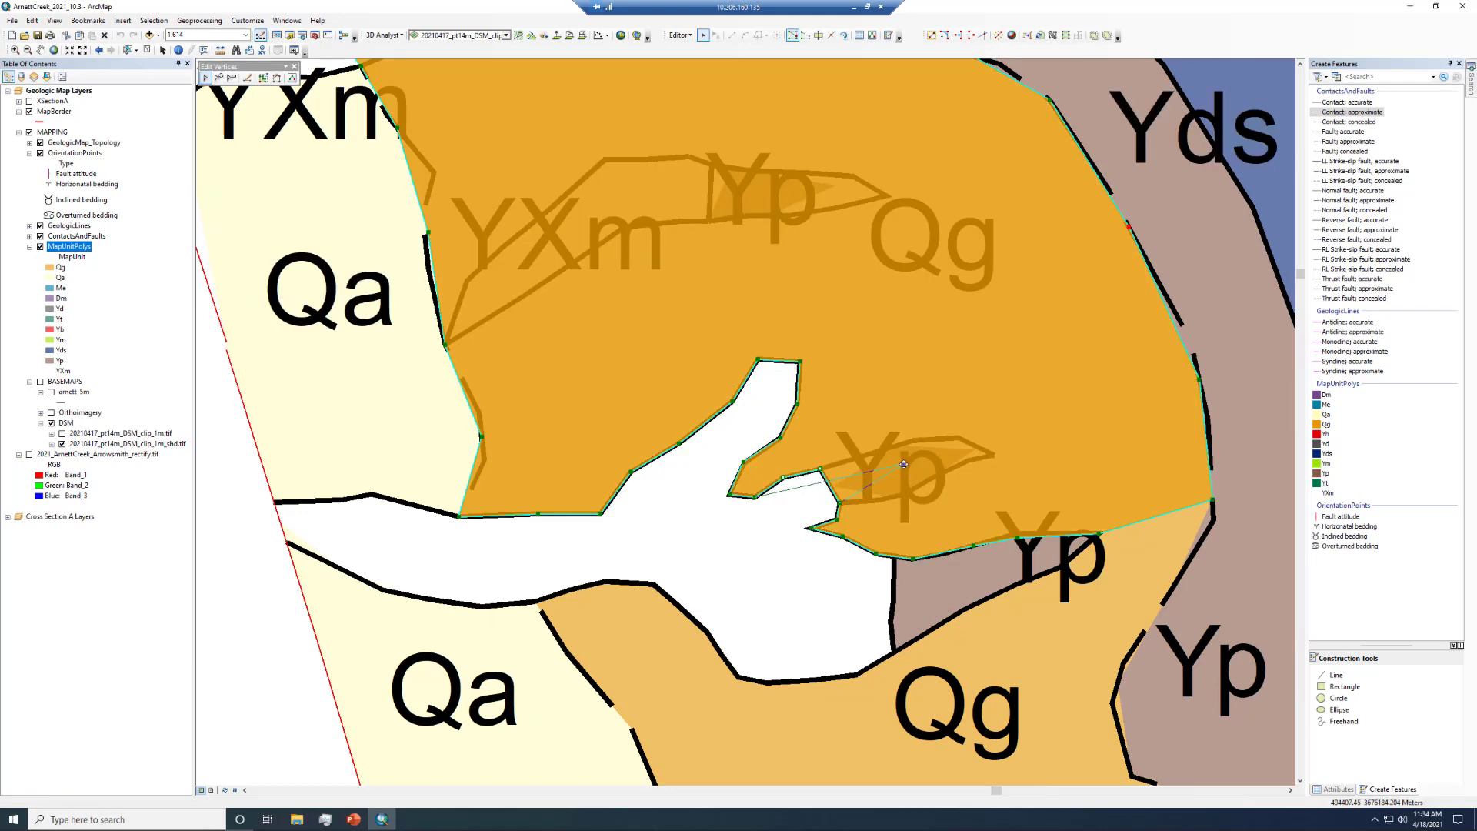
{"action": "left_click_drag", "start_coordinate": [818, 470], "coordinate": [853, 489]}
{"action": "left_click", "coordinate": [854, 487]}
{"action": "double_click", "coordinate": [854, 487]}
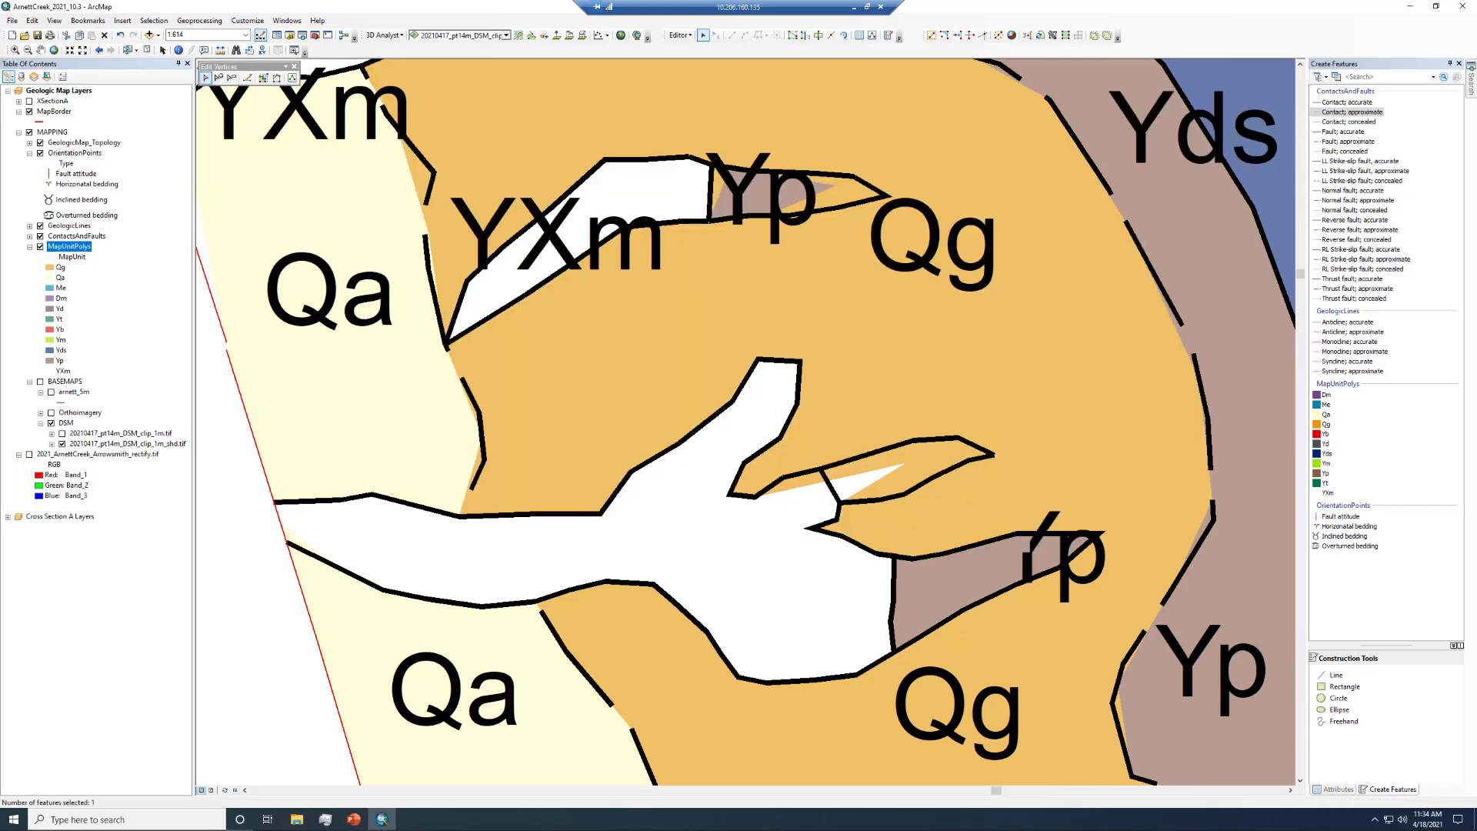
Insert and move vertices so the Qg and Yp boundary follows the small wedge's contacts to its pointed eastern tip
{"action": "left_click_drag", "start_coordinate": [834, 486], "coordinate": [820, 468]}
{"action": "mouse_move", "coordinate": [892, 498]}
{"action": "left_mouse_down"}
{"action": "mouse_move", "coordinate": [838, 502]}
{"action": "mouse_move", "coordinate": [893, 496]}
{"action": "left_mouse_up"}
{"action": "right_click", "coordinate": [893, 490]}
{"action": "left_click", "coordinate": [923, 509]}
{"action": "left_click_drag", "start_coordinate": [924, 446], "coordinate": [958, 437]}
{"action": "left_click_drag", "start_coordinate": [974, 450], "coordinate": [995, 454]}
{"action": "right_click", "coordinate": [966, 465]}
{"action": "left_click", "coordinate": [958, 476]}
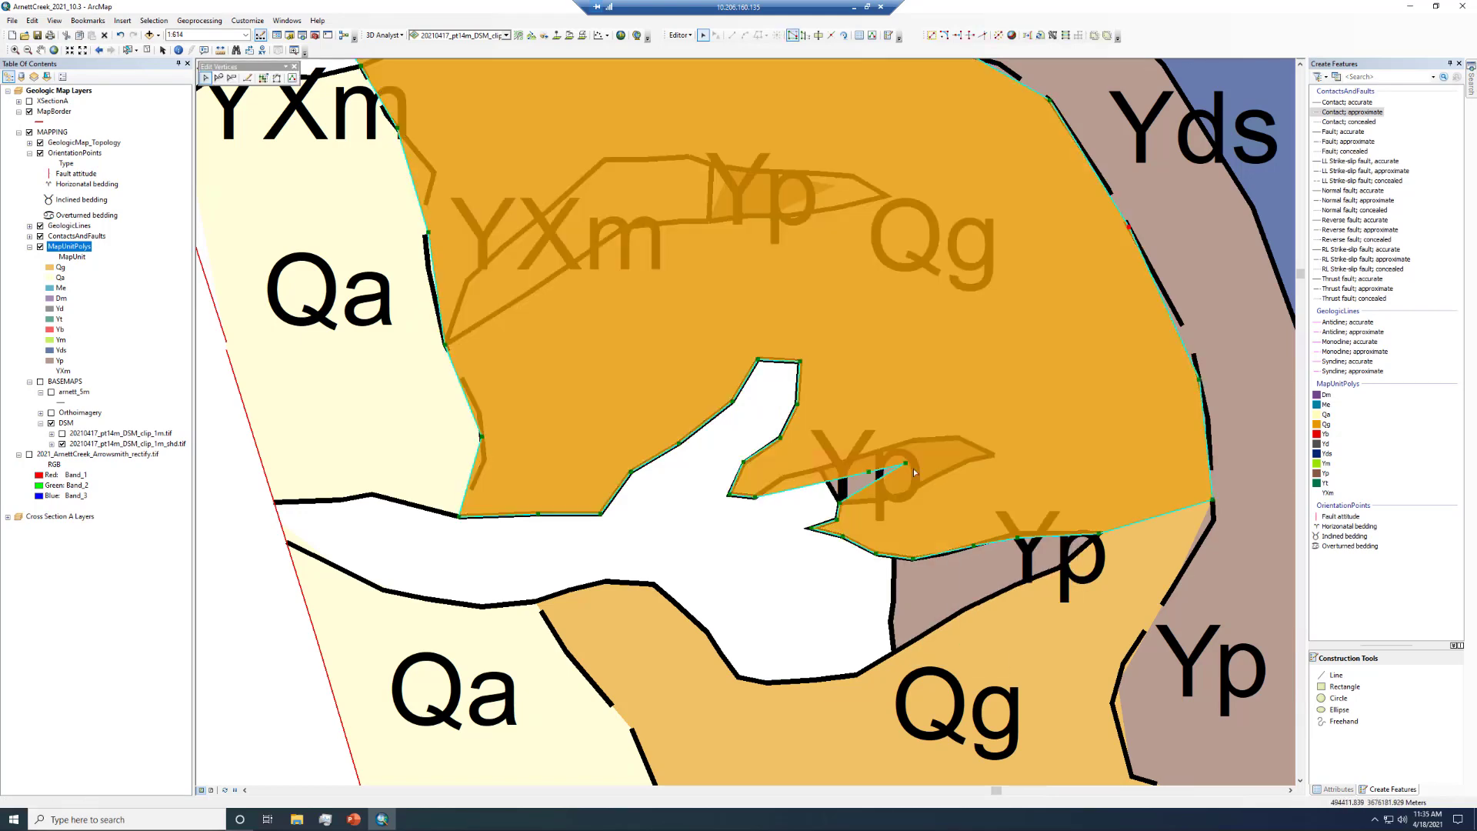
Reshape the Qg boundary around the Yp wedge east of the next YXm body, and fit the wedge's vertices to its contacts
{"action": "mouse_move", "coordinate": [604, 95]}
{"action": "left_mouse_down"}
{"action": "mouse_move", "coordinate": [585, 330]}
{"action": "mouse_move", "coordinate": [625, 525]}
{"action": "left_mouse_up"}
{"action": "left_click", "coordinate": [703, 36]}
{"action": "double_click", "coordinate": [935, 430]}
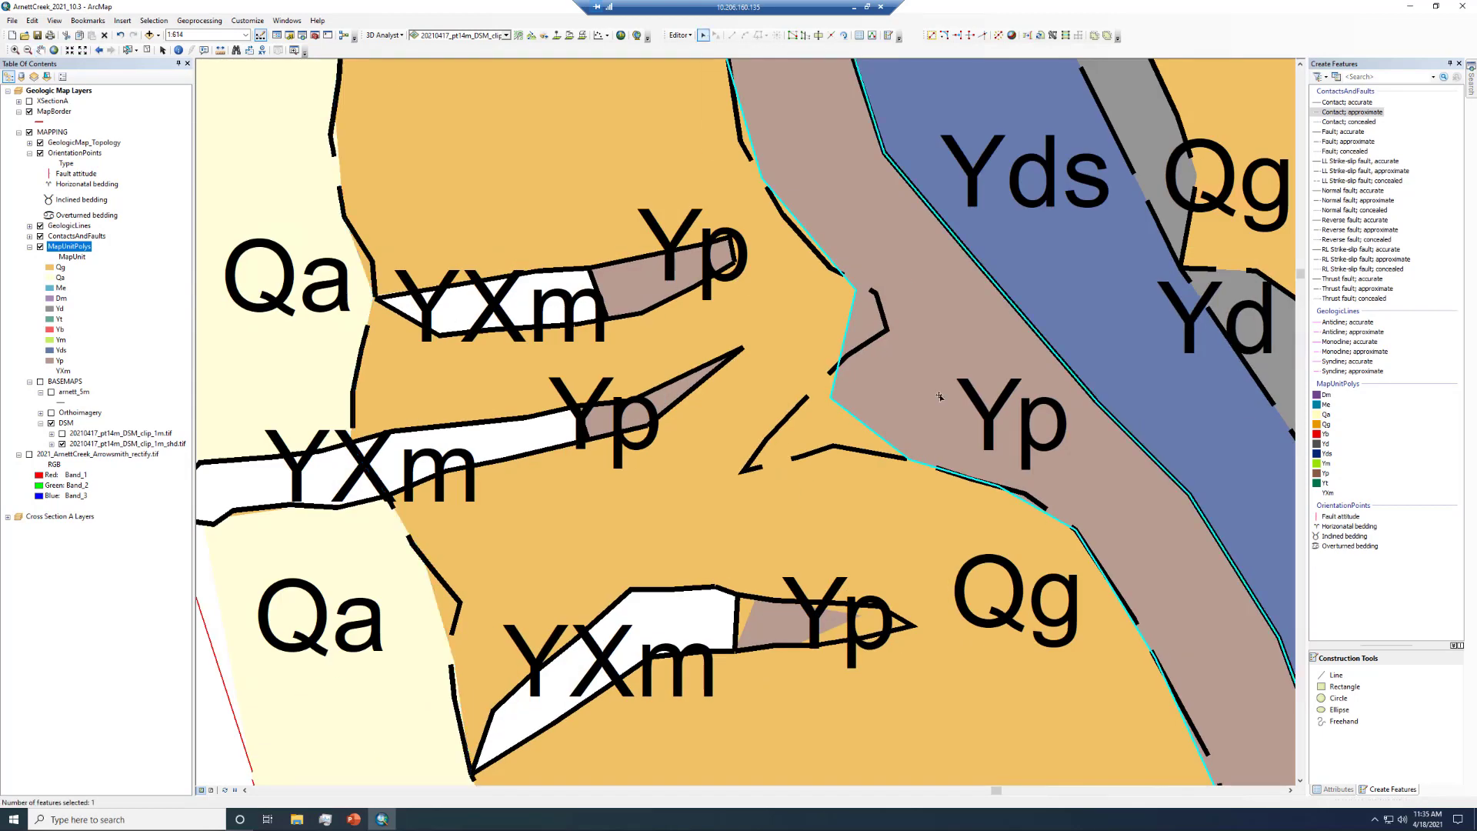
{"action": "double_click", "coordinate": [924, 495]}
{"action": "mouse_move", "coordinate": [906, 459]}
{"action": "left_mouse_down"}
{"action": "mouse_move", "coordinate": [755, 642]}
{"action": "mouse_move", "coordinate": [737, 594]}
{"action": "left_mouse_up"}
{"action": "double_click", "coordinate": [772, 616]}
{"action": "left_click_drag", "start_coordinate": [860, 615], "coordinate": [810, 620]}
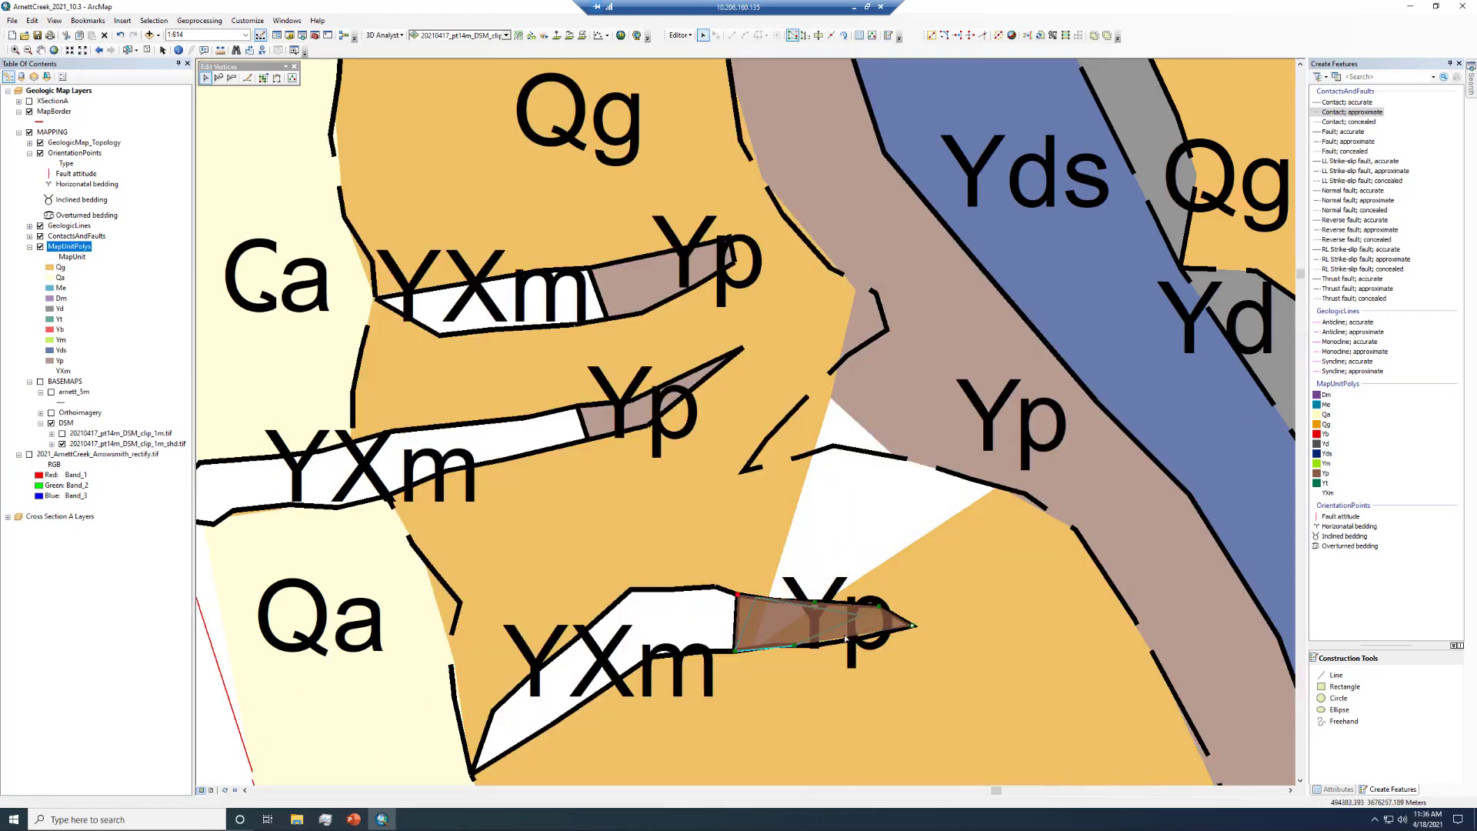
Insert and move vertices on the Qg polygon and the large Yp polygon to follow the contacts around the westward-pointing Yp spike
{"action": "key", "text": "F2"}
{"action": "double_click", "coordinate": [820, 388]}
{"action": "right_click", "coordinate": [820, 388]}
{"action": "left_click", "coordinate": [854, 400]}
{"action": "mouse_move", "coordinate": [844, 329]}
{"action": "left_mouse_down"}
{"action": "mouse_move", "coordinate": [886, 331]}
{"action": "mouse_move", "coordinate": [875, 293]}
{"action": "left_mouse_up"}
{"action": "key", "text": "F2"}
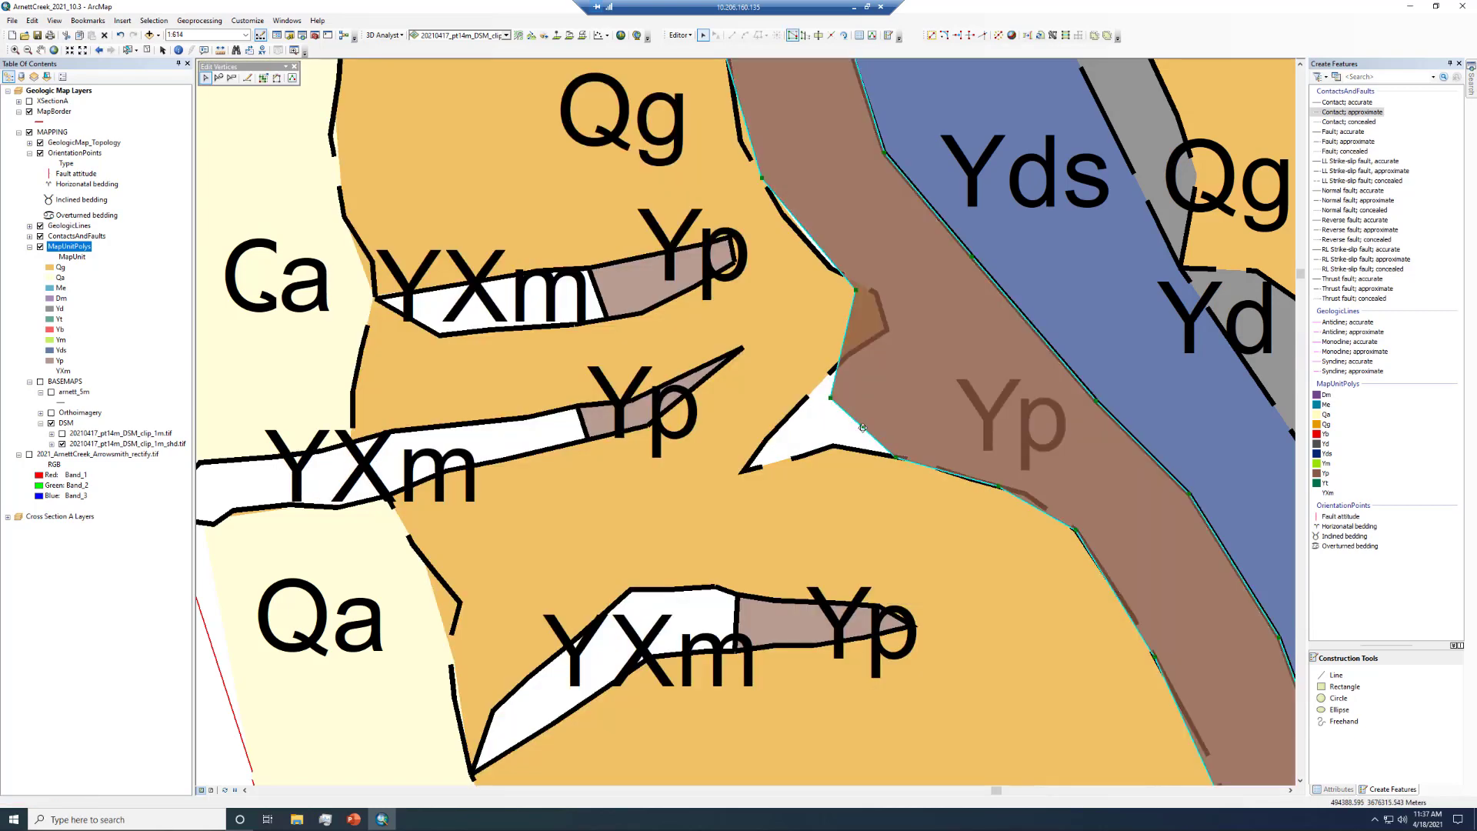
{"action": "double_click", "coordinate": [847, 268]}
{"action": "key", "text": "F2"}
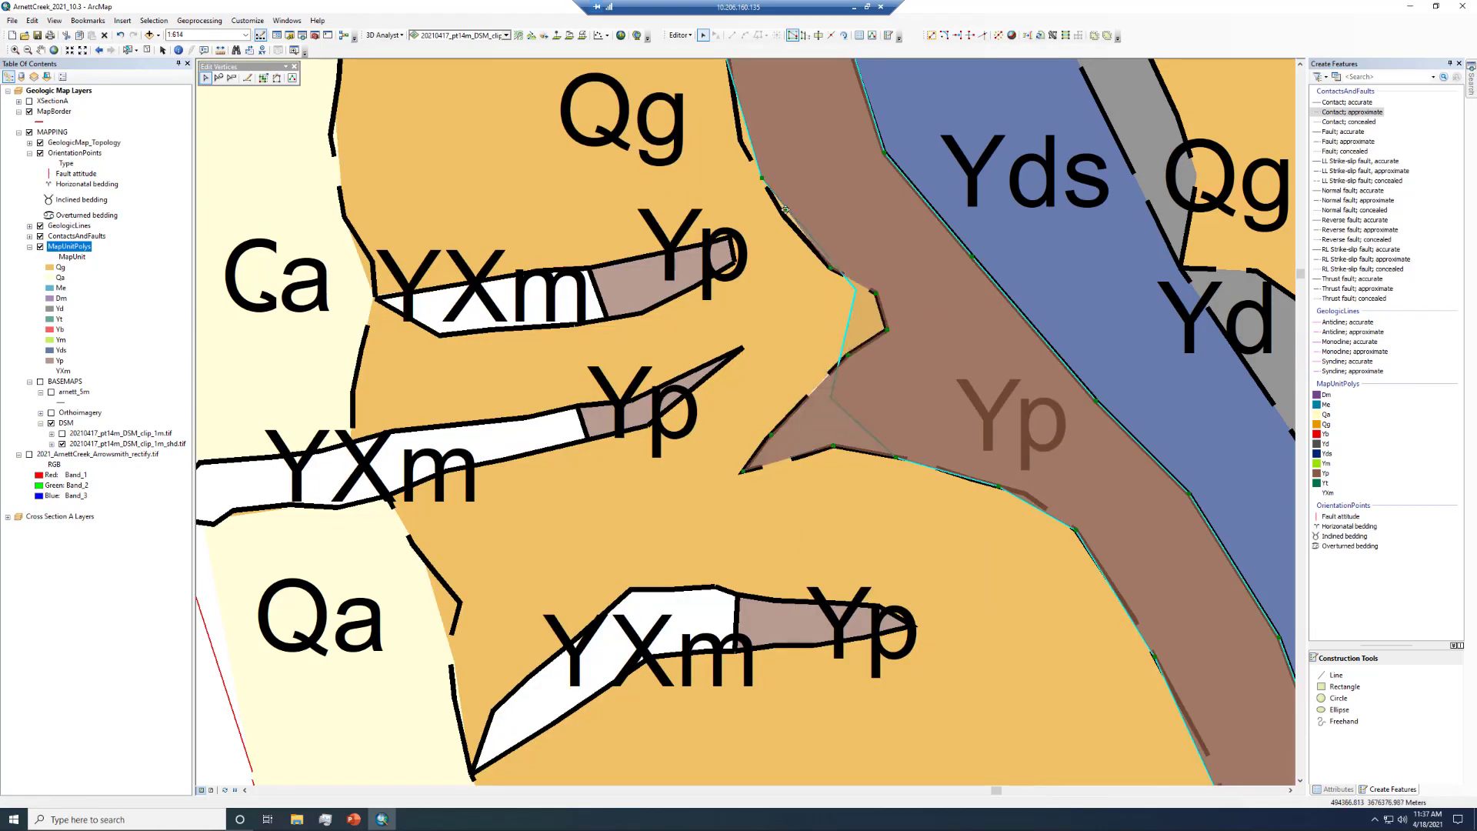
Adjust the northern edge of the southern Qa polygon to follow the YXm contact, and save the edits
{"action": "left_click_drag", "start_coordinate": [341, 500], "coordinate": [956, 439]}
{"action": "double_click", "coordinate": [957, 439]}
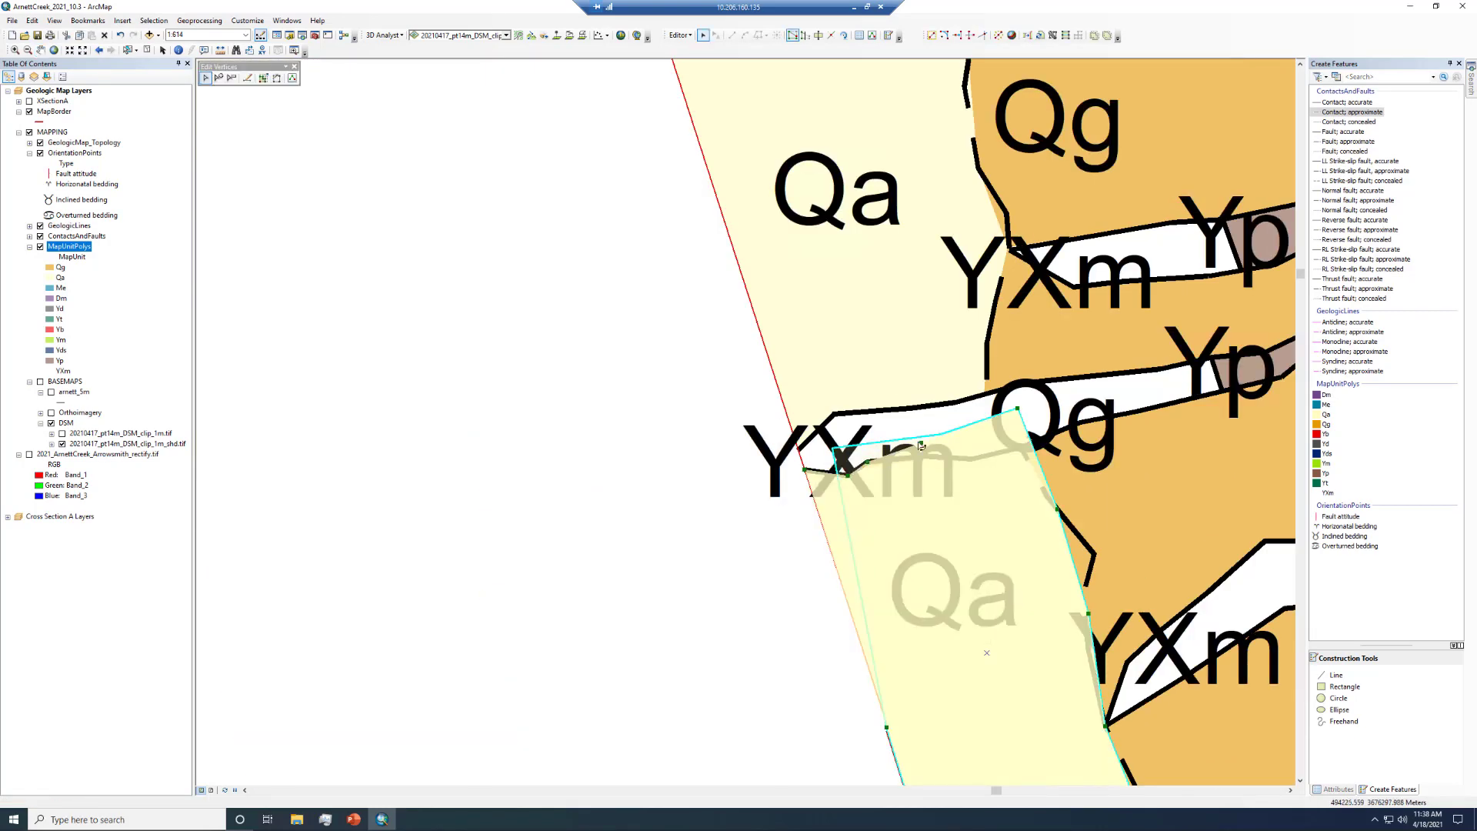
{"action": "key", "text": "F2"}
{"action": "key", "text": "F2"}
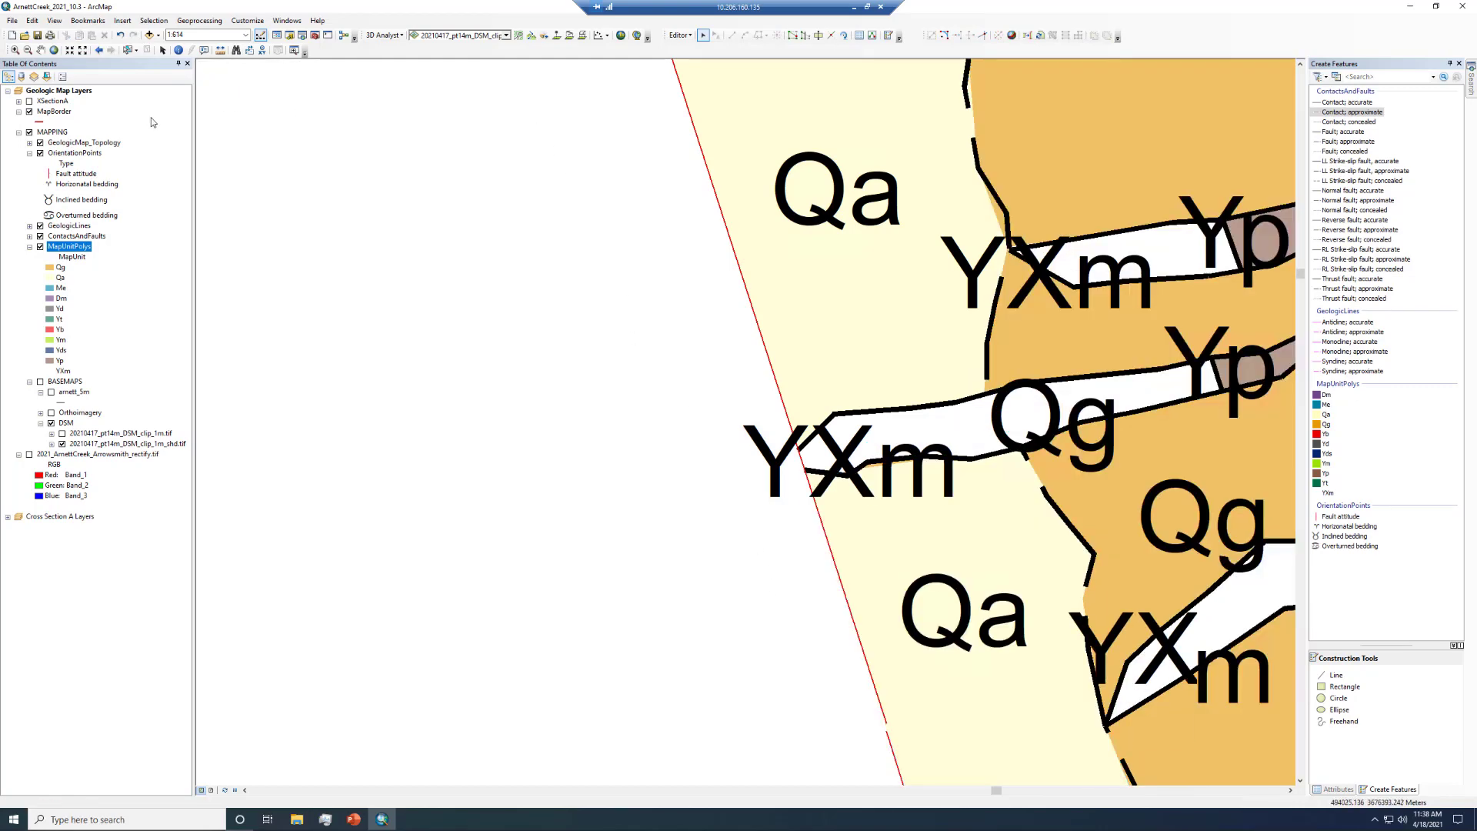
{"action": "left_click", "coordinate": [679, 36]}
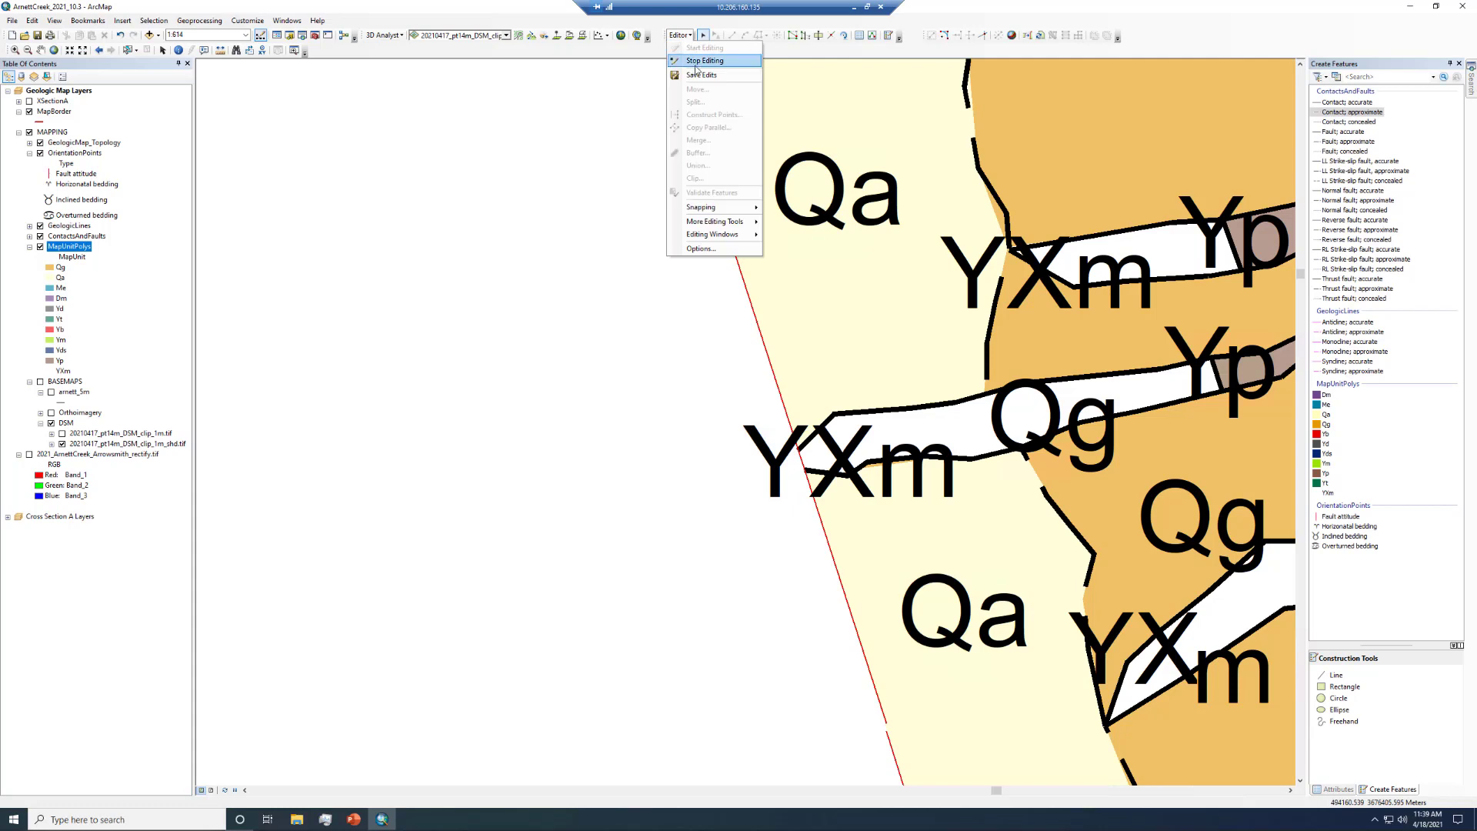
{"action": "left_click", "coordinate": [694, 77]}
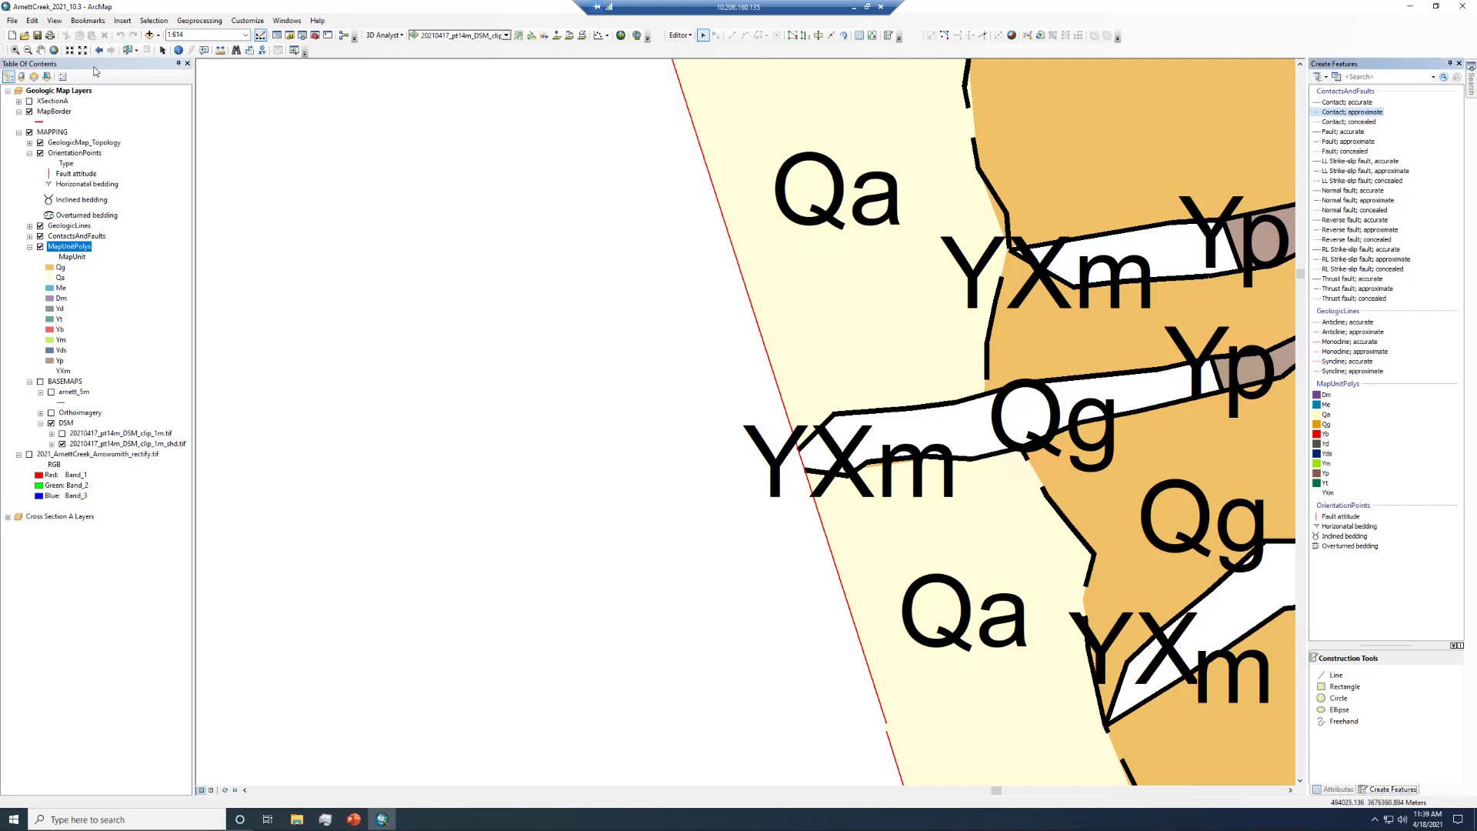
Restore the Final Geologic Map extent, zoom in on the northern part of the map, and hide the scanned field map
{"action": "left_click", "coordinate": [86, 20]}
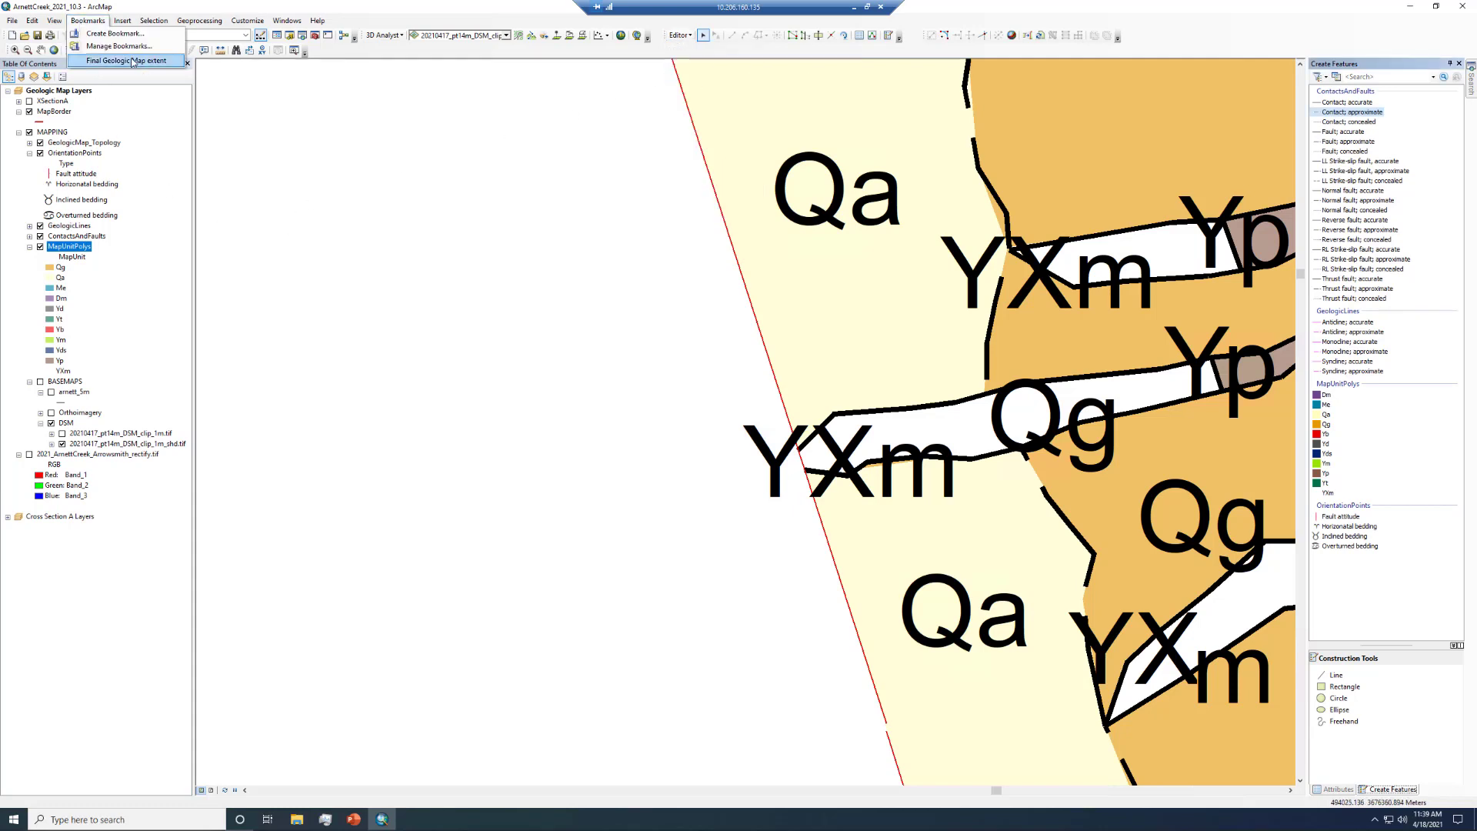
{"action": "left_click", "coordinate": [138, 73]}
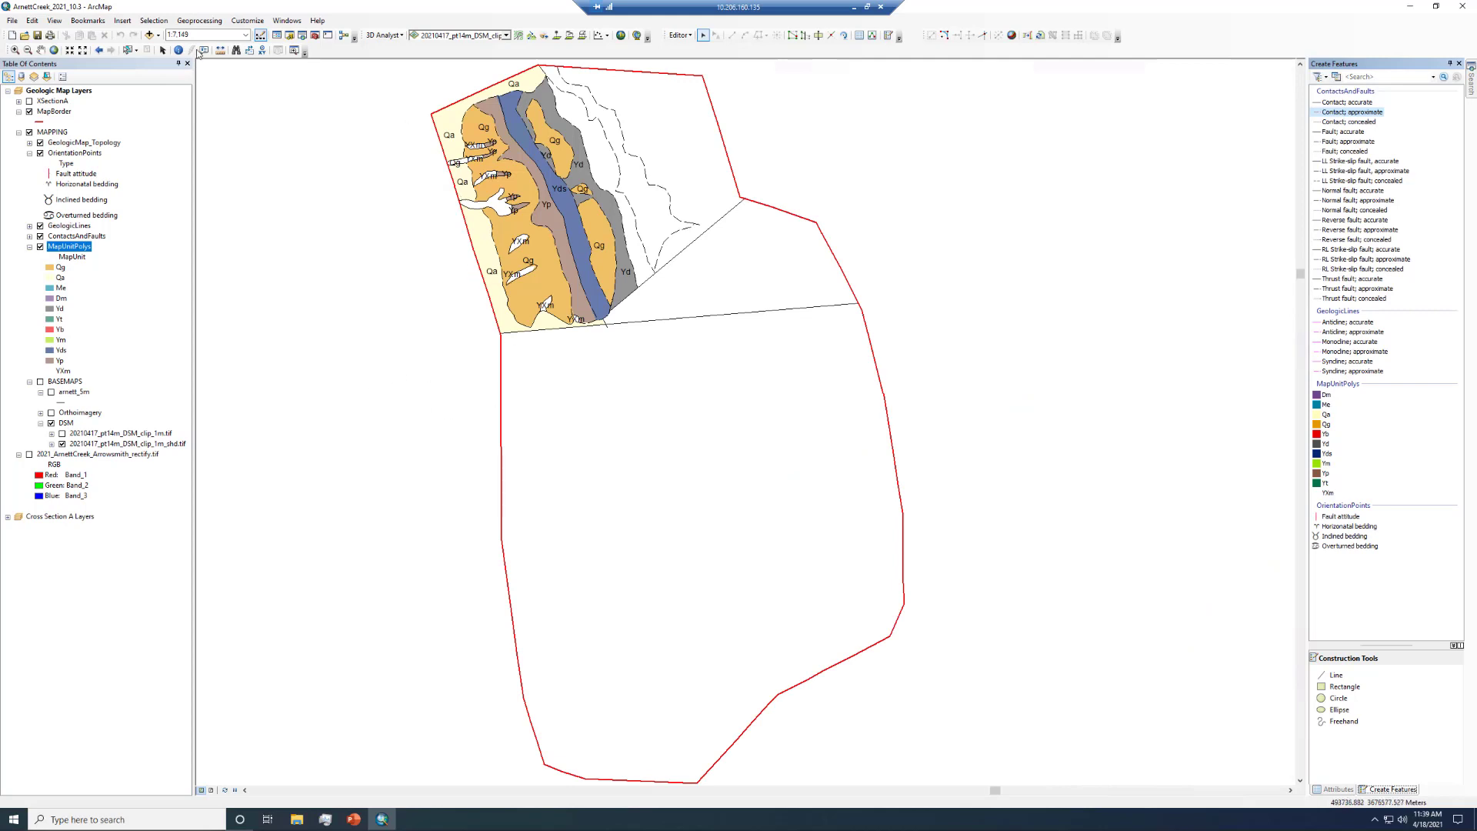
{"action": "left_click", "coordinate": [15, 50]}
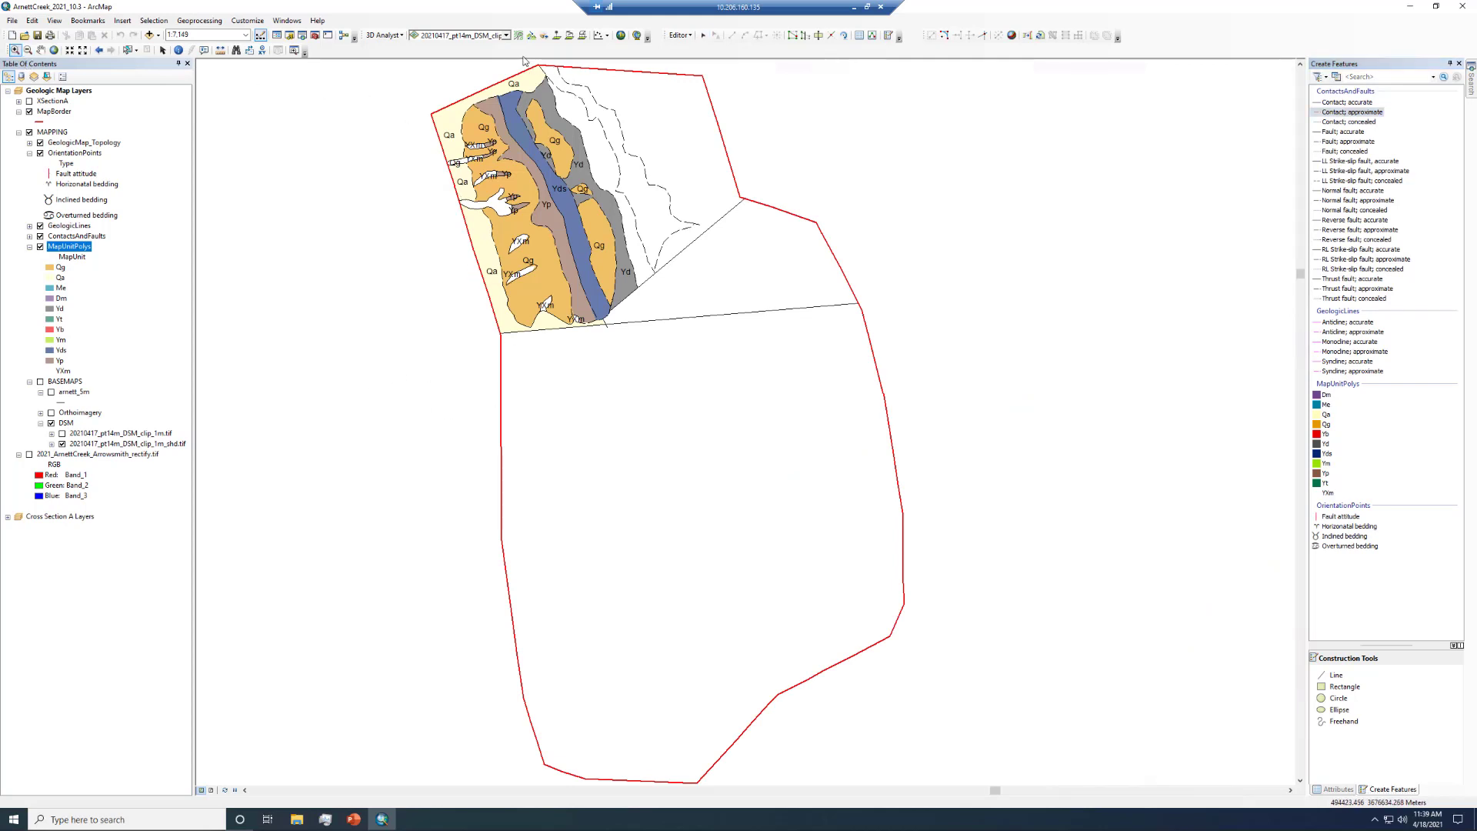
{"action": "left_click_drag", "start_coordinate": [752, 298], "coordinate": [510, 62]}
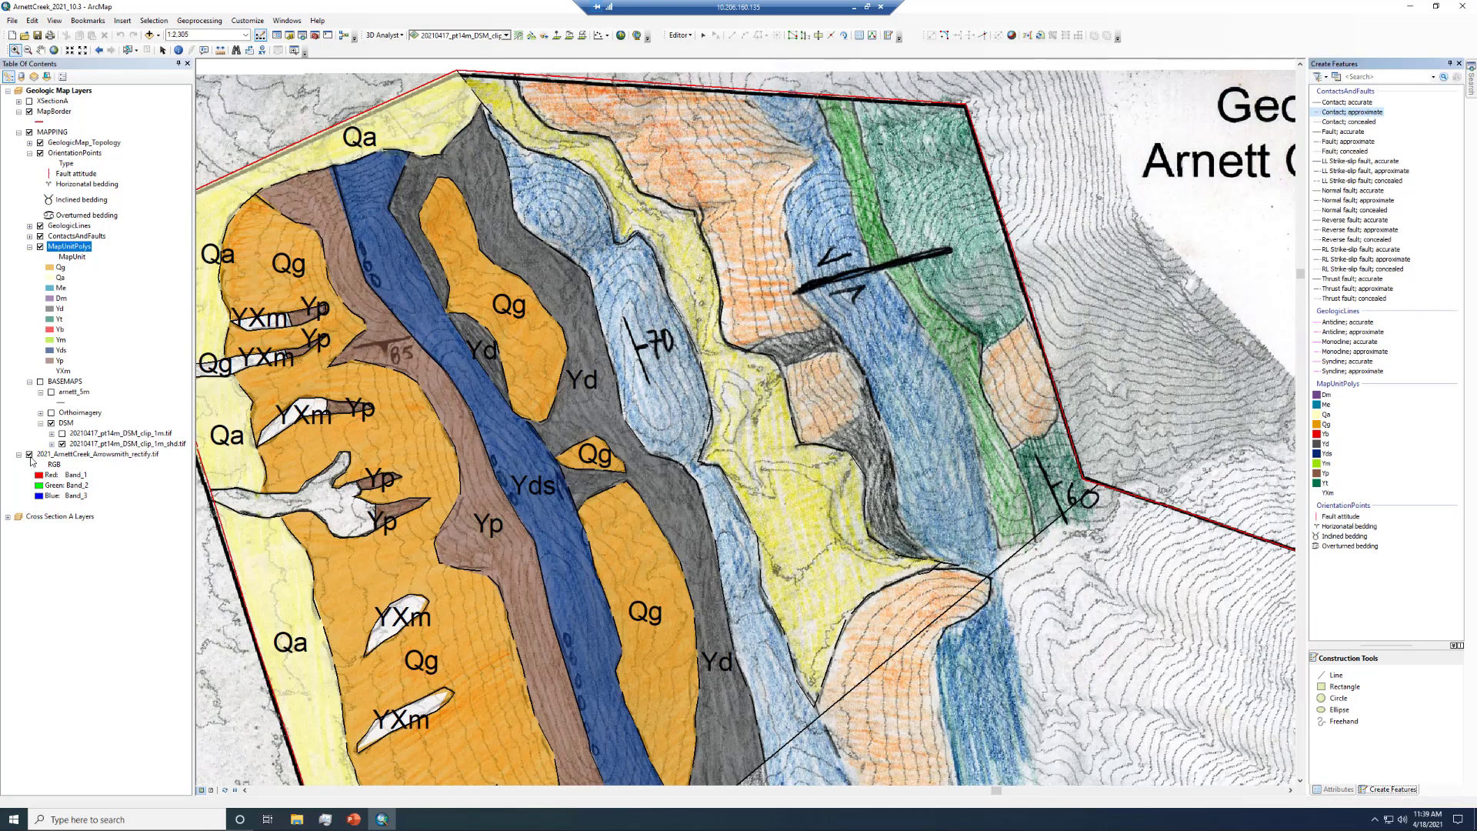
{"action": "left_click", "coordinate": [30, 456]}
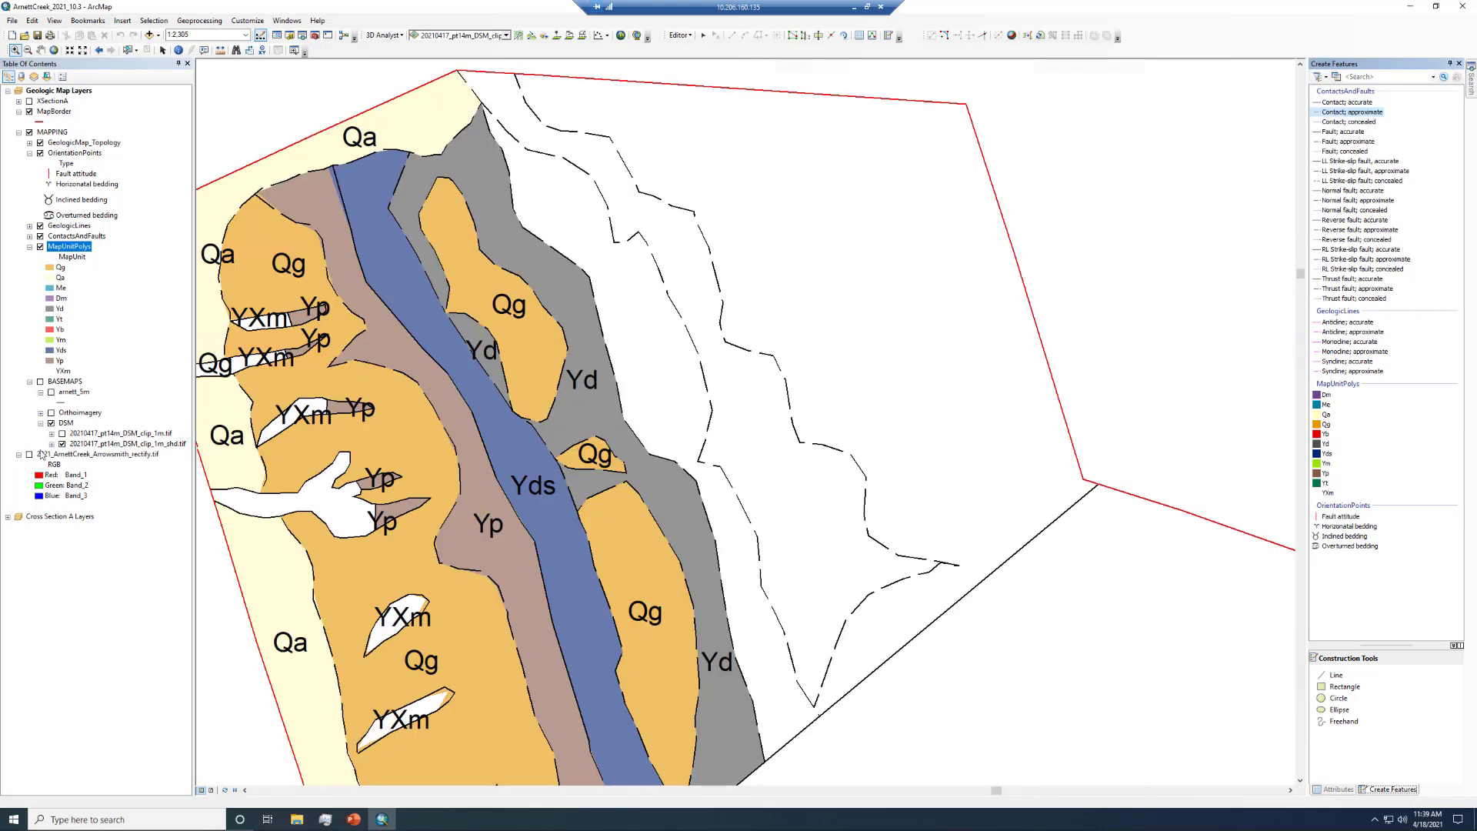
Draw a short approximate contact bridging the eastern Yd contact and the dashed contact just east of it
{"action": "left_click", "coordinate": [1352, 112]}
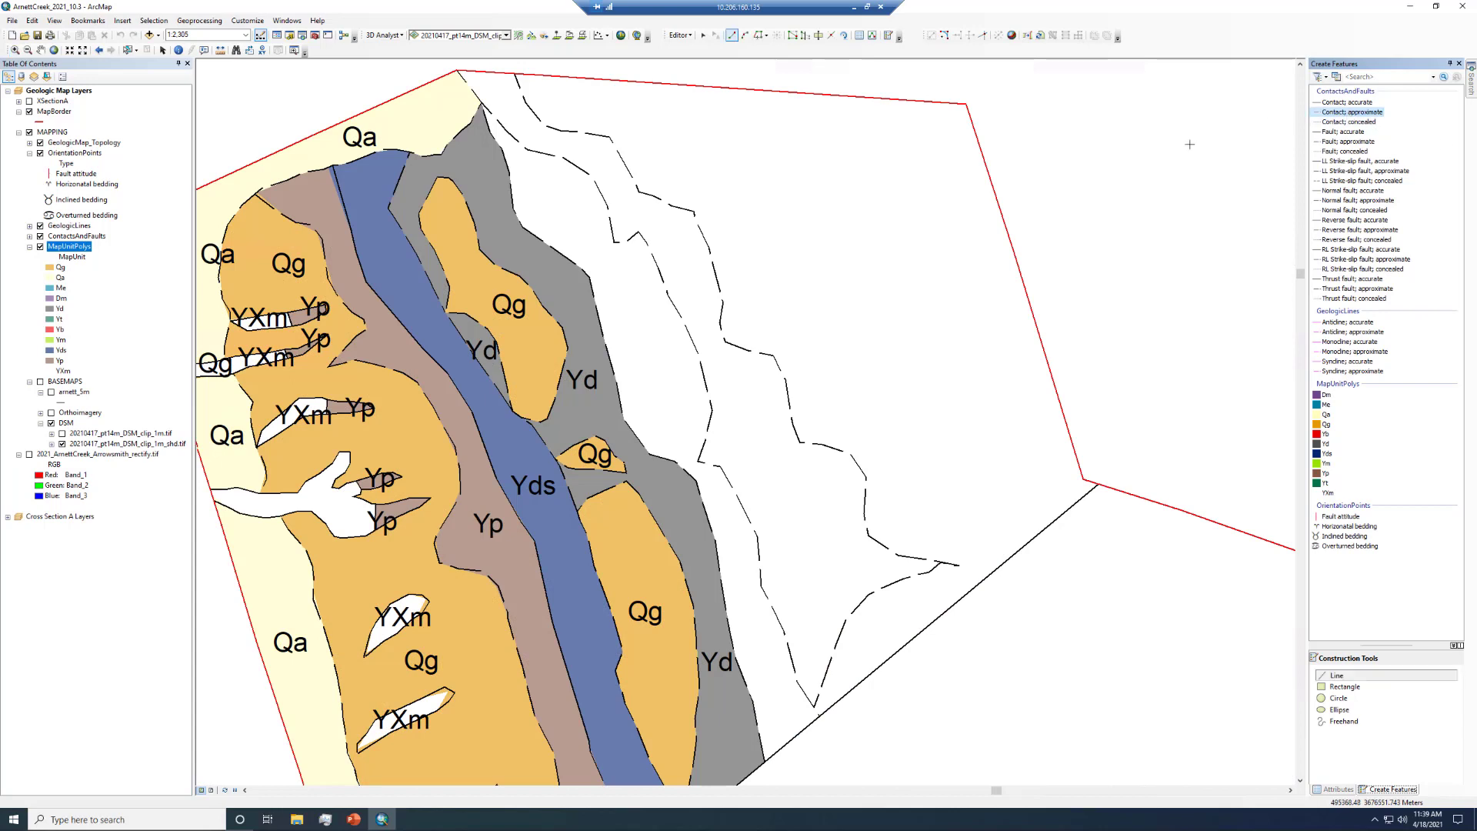
{"action": "left_click", "coordinate": [681, 467]}
{"action": "left_click", "coordinate": [698, 462]}
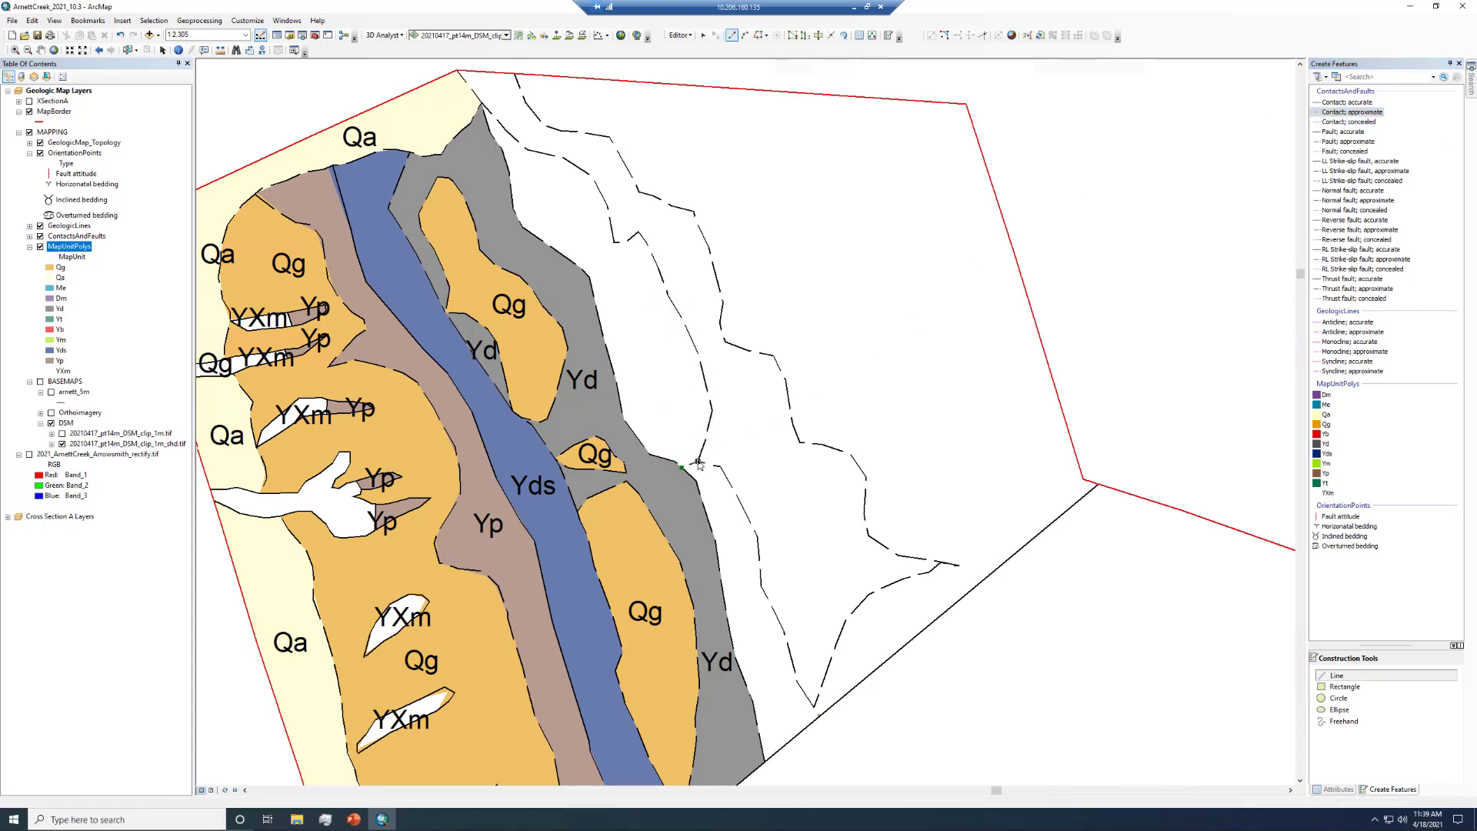
Construct Yds polygons from the closed contacts along the eastern side of the long Yd polygon
{"action": "left_click", "coordinate": [702, 35]}
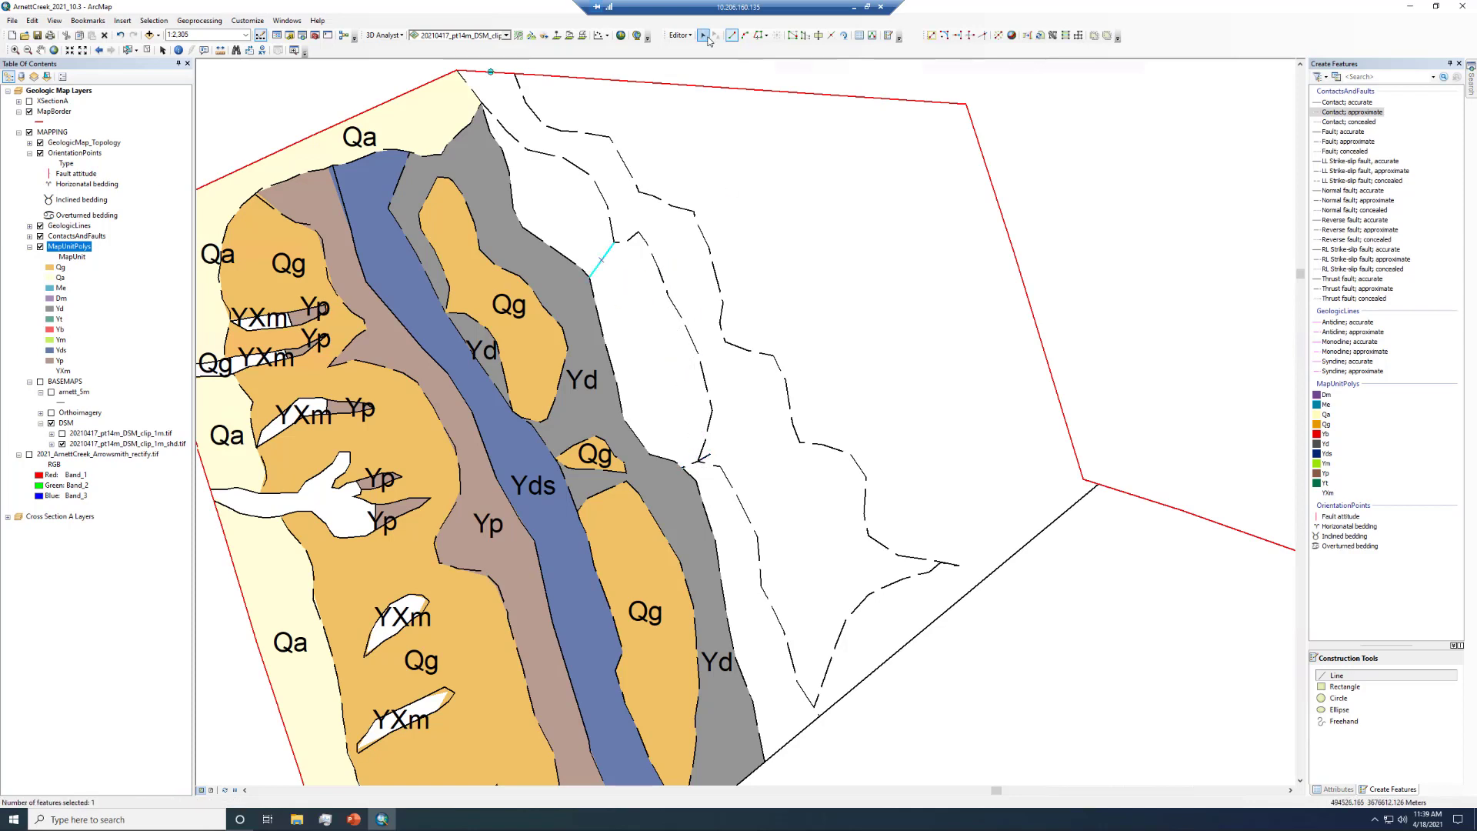
{"action": "right_click", "coordinate": [64, 236]}
{"action": "key", "text": "Escape"}
{"action": "left_click", "coordinate": [1051, 35]}
{"action": "left_click", "coordinate": [759, 439]}
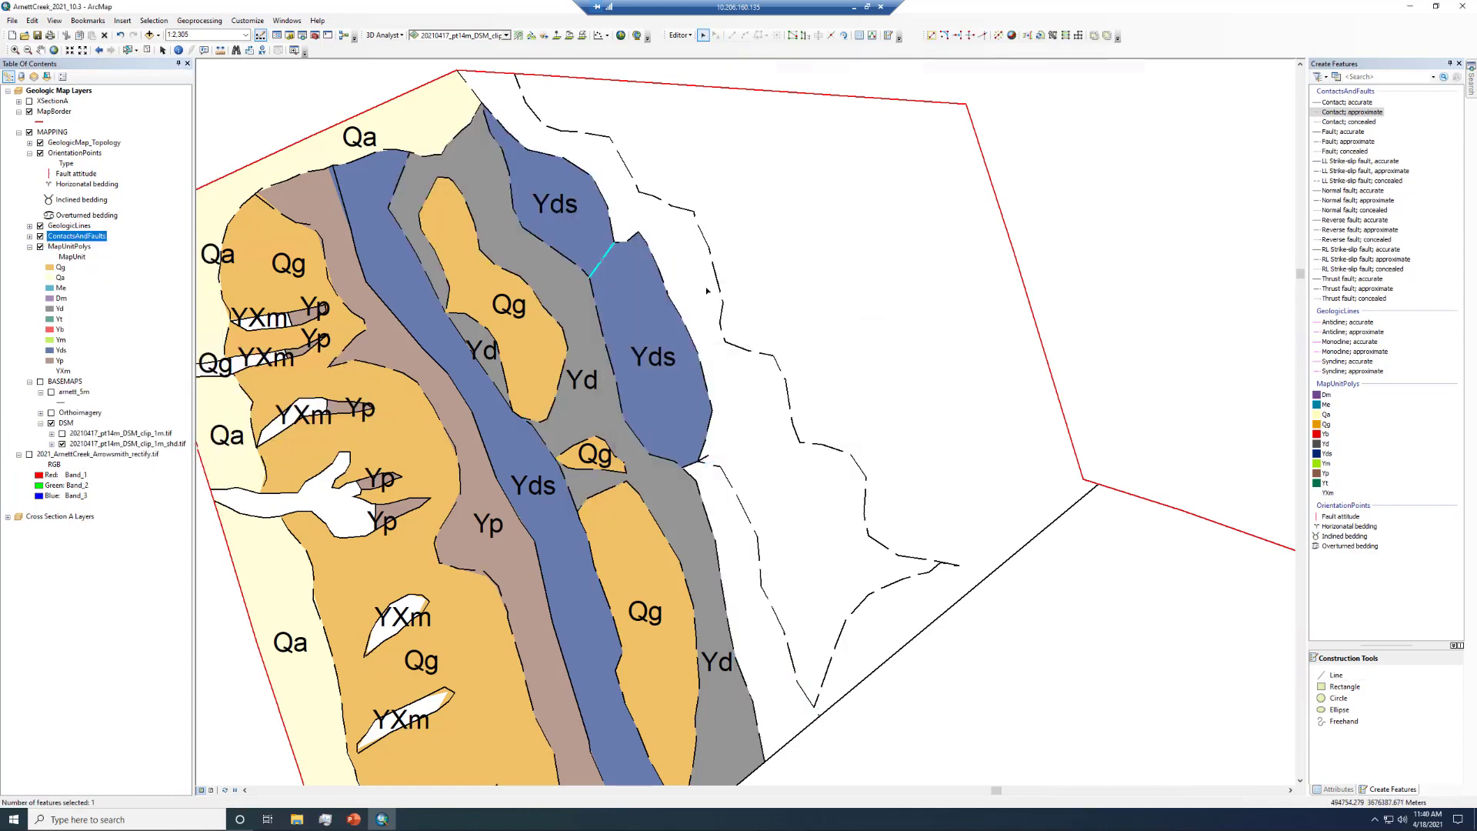
Delete the temporary contact between the two new Yds polygons, and split the contact along their eastern side
{"action": "left_click", "coordinate": [682, 396]}
{"action": "left_click", "coordinate": [682, 396]}
{"action": "key", "text": "Delete"}
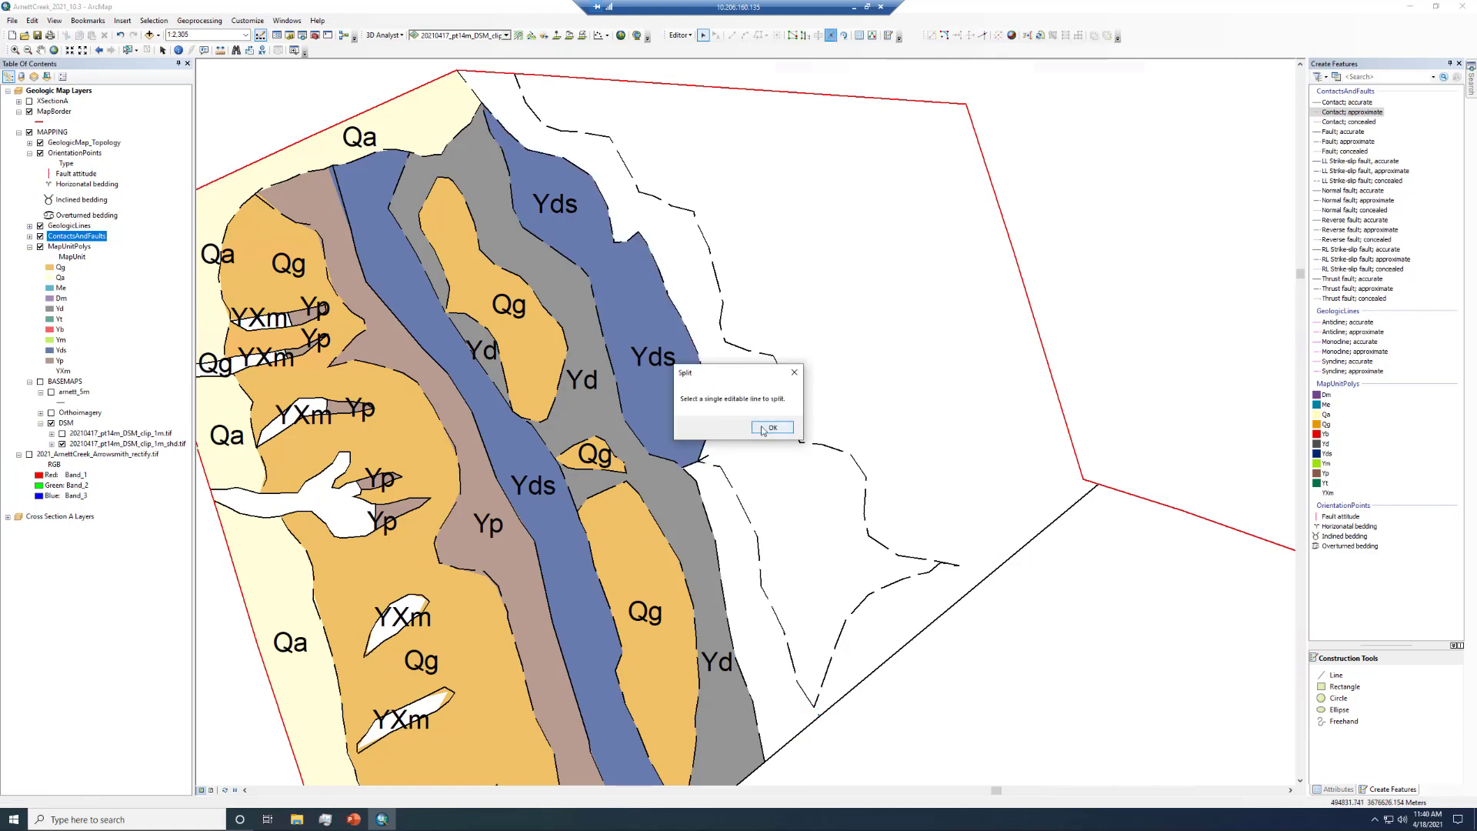
{"action": "key", "text": "Return"}
{"action": "left_click", "coordinate": [704, 380]}
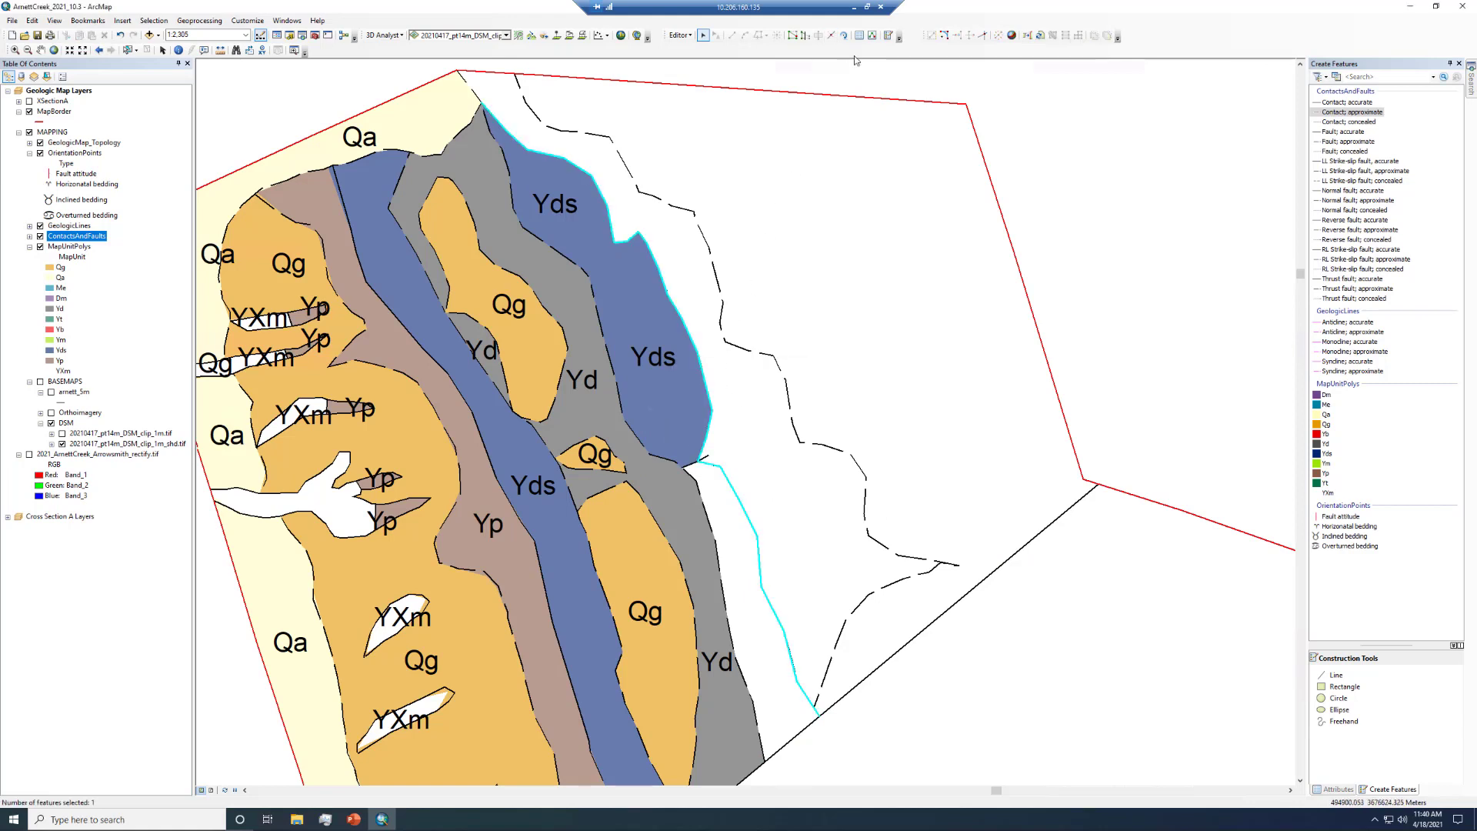
{"action": "left_click", "coordinate": [830, 36]}
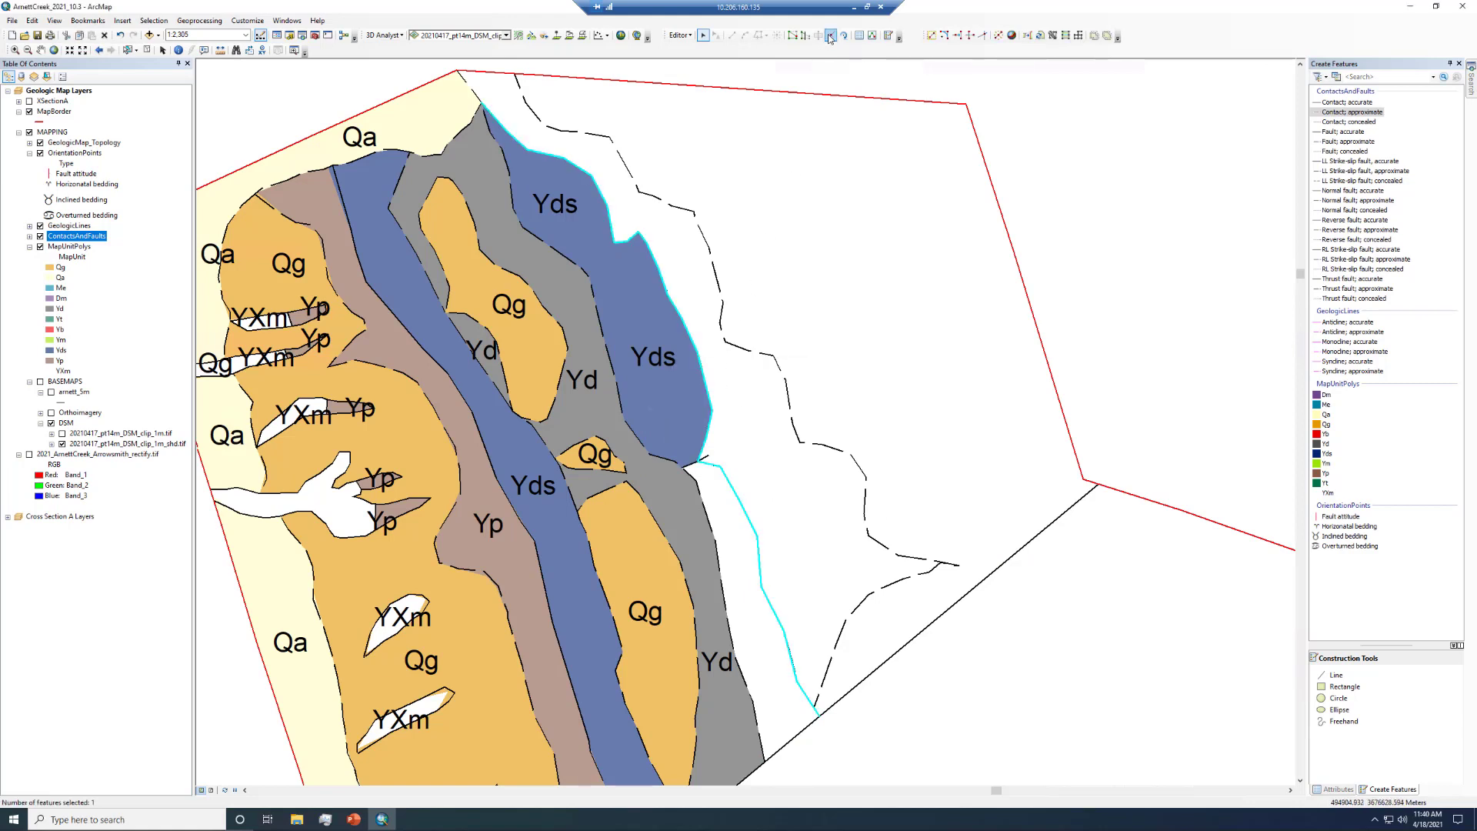
{"action": "left_click", "coordinate": [699, 360]}
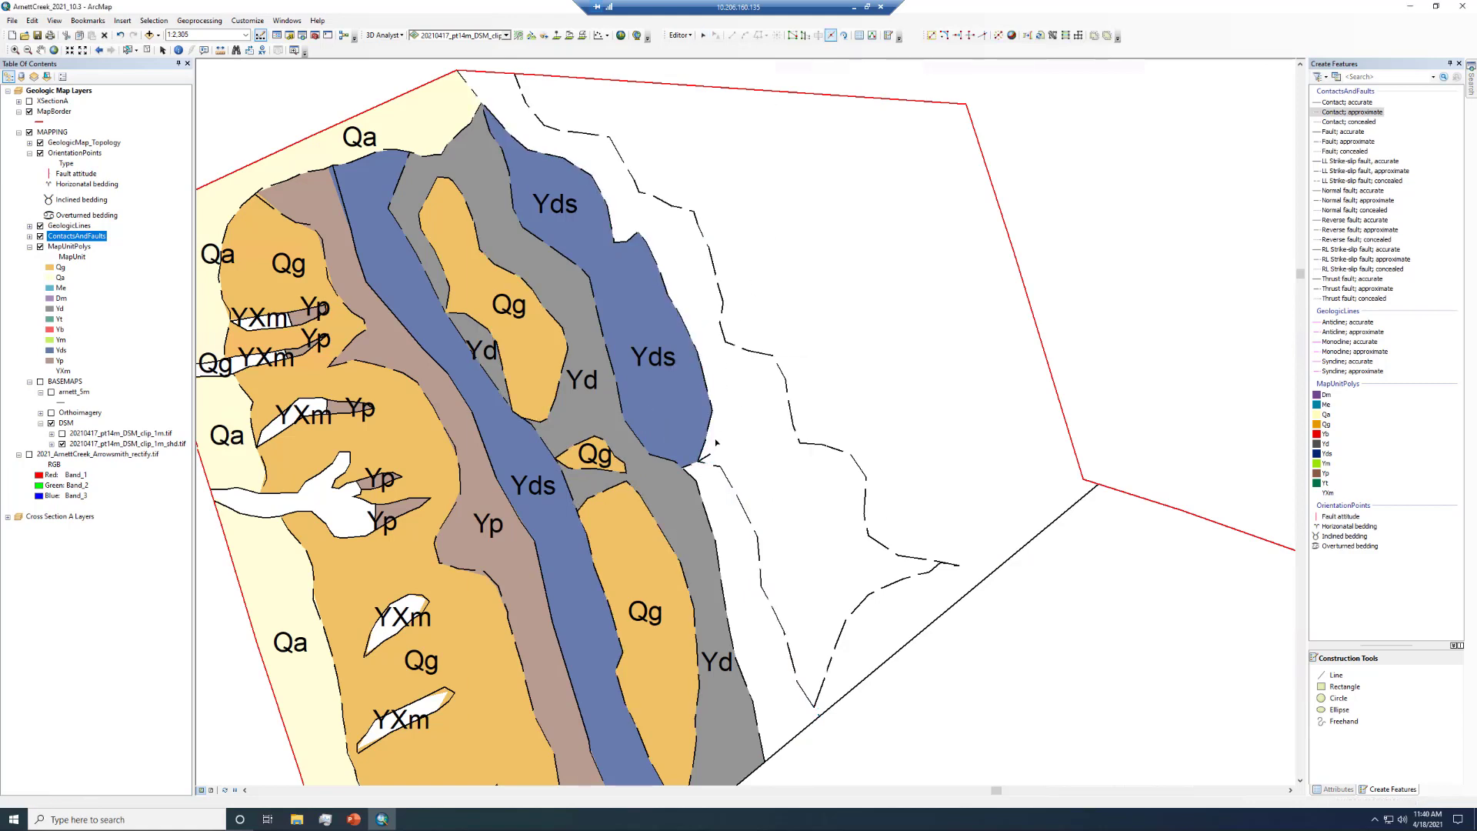
Split the contact between Yd and Yds, construct the southern Yds polygon, and remove the short bridging contact
{"action": "left_click", "coordinate": [635, 438]}
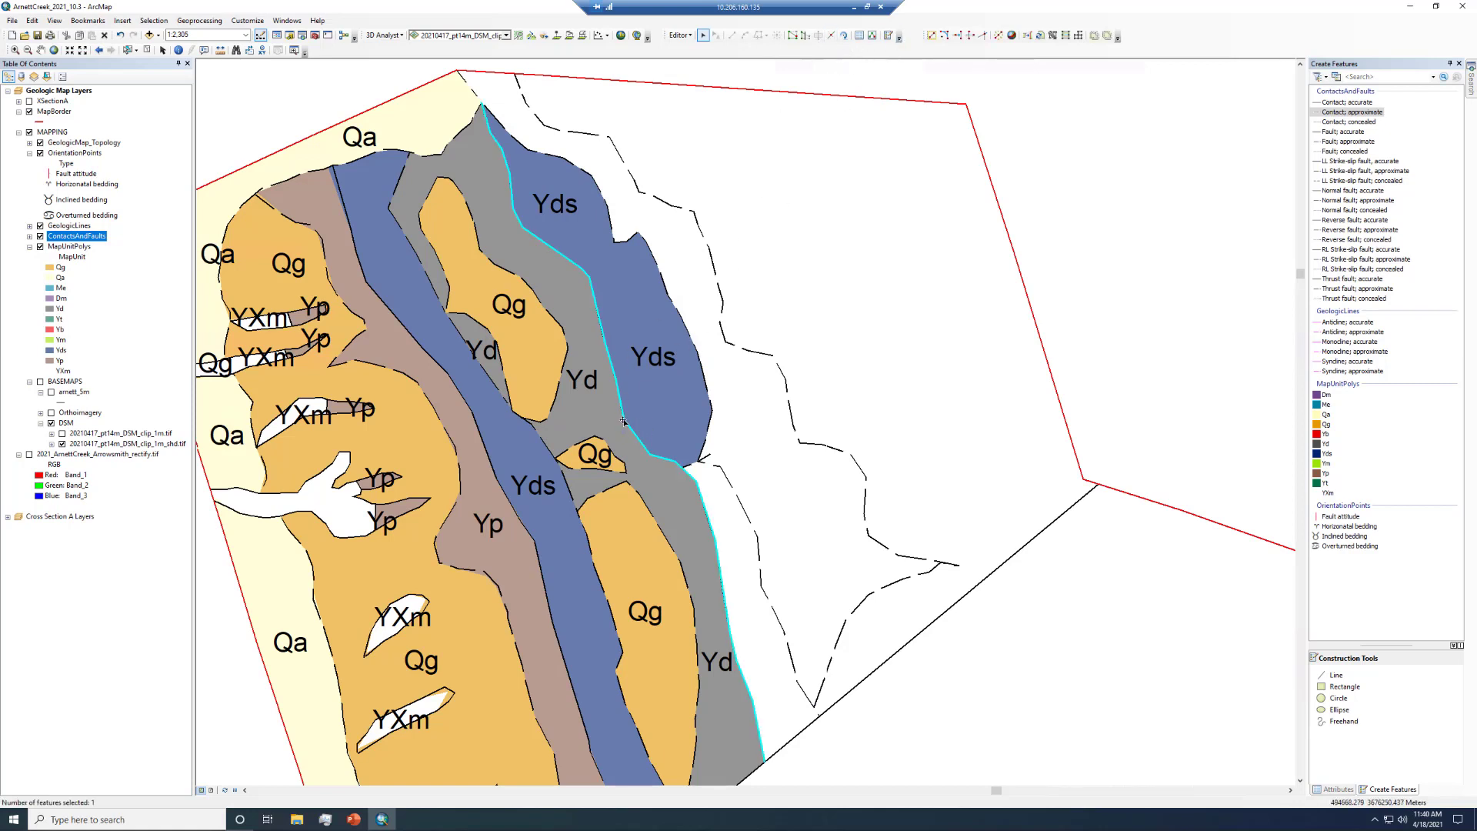
{"action": "left_click", "coordinate": [828, 39]}
{"action": "left_click", "coordinate": [623, 416]}
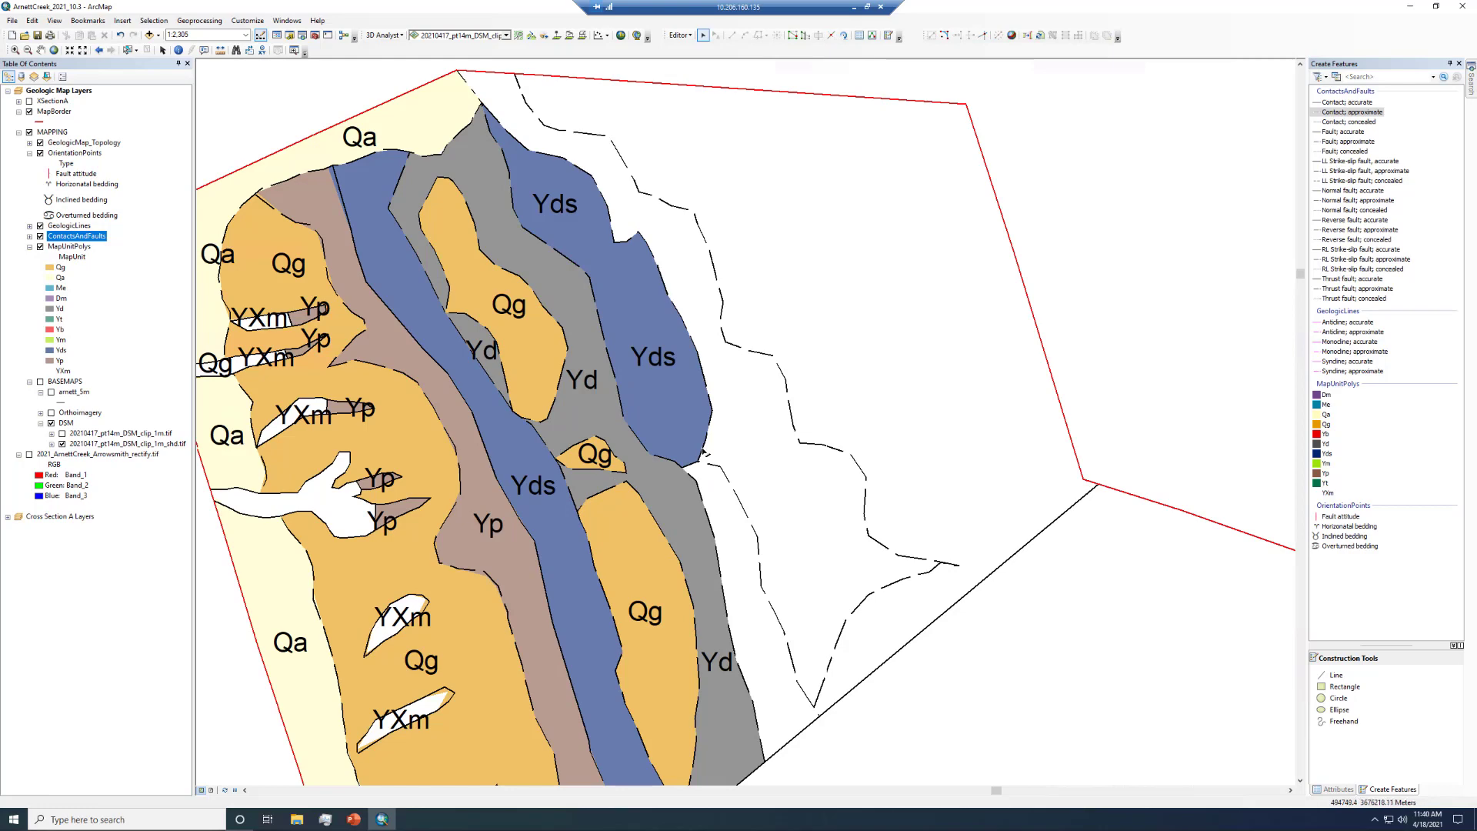
{"action": "left_click", "coordinate": [705, 453]}
{"action": "key", "text": "Return"}
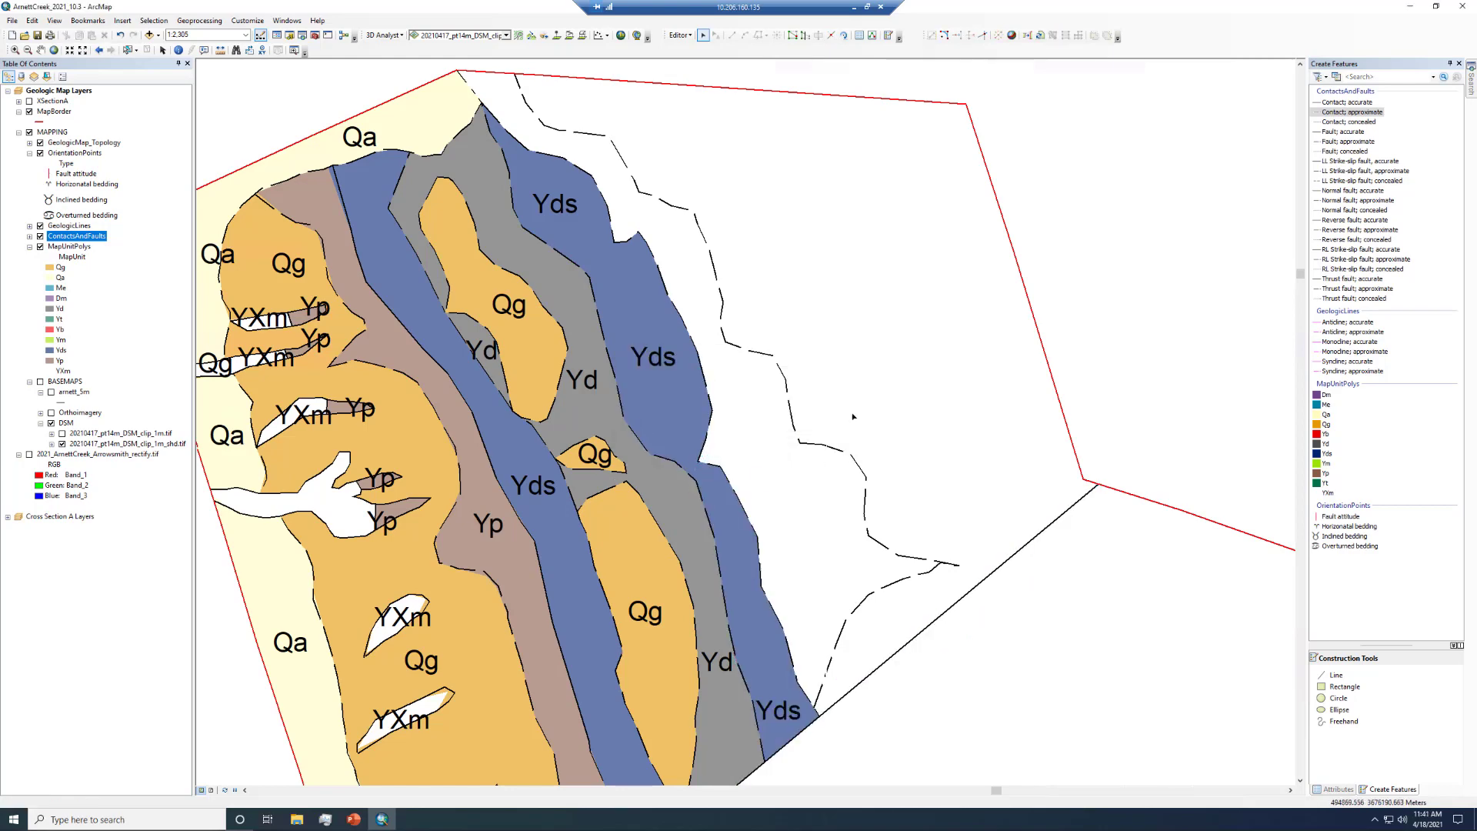
Construct Qa polygons between the eastern Yds contact and the next dashed contact to the east
{"action": "left_click", "coordinate": [715, 362]}
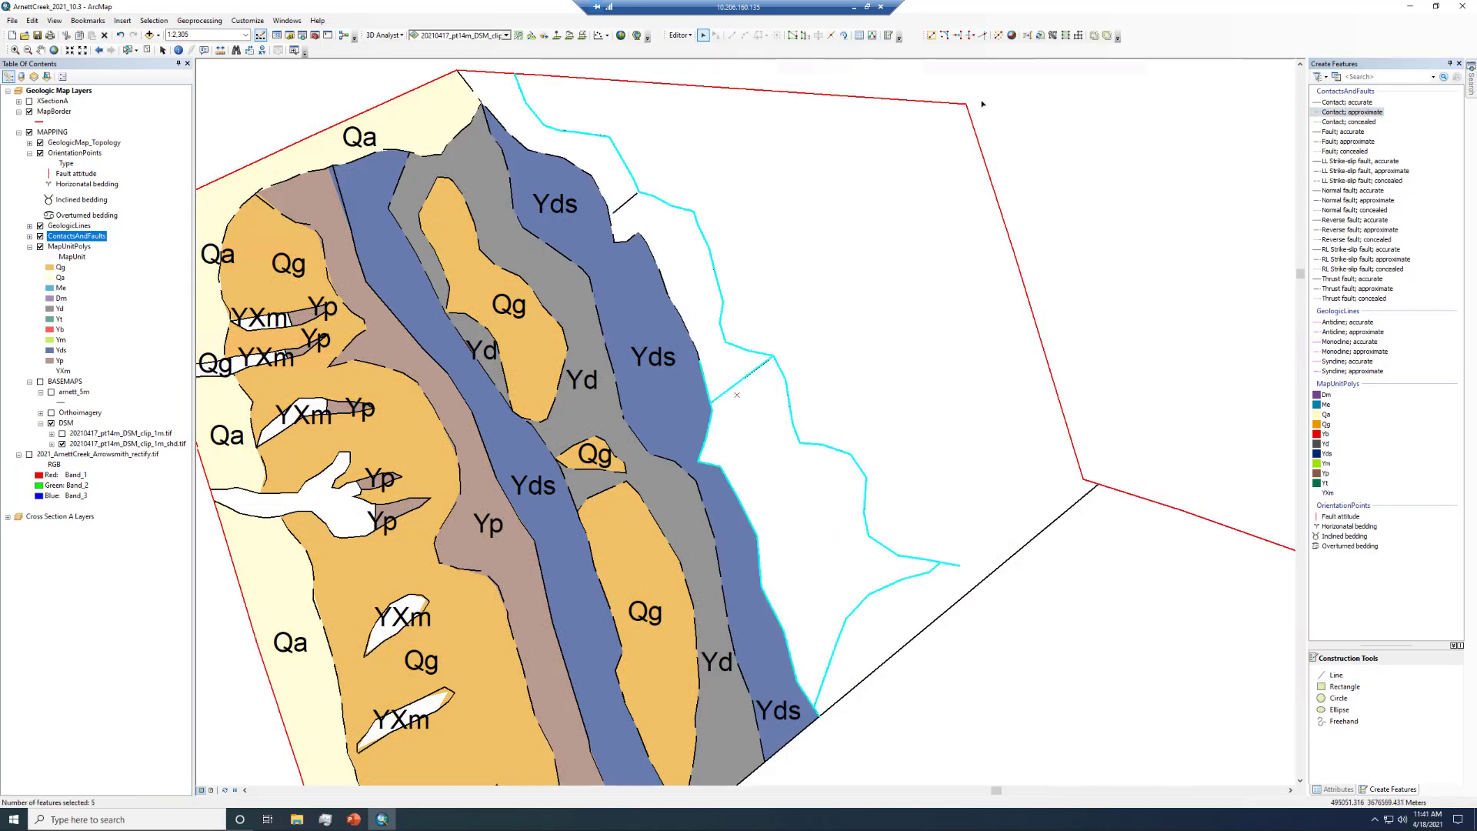
{"action": "key", "text": "Return"}
{"action": "left_click", "coordinate": [715, 361]}
{"action": "key", "text": "Return"}
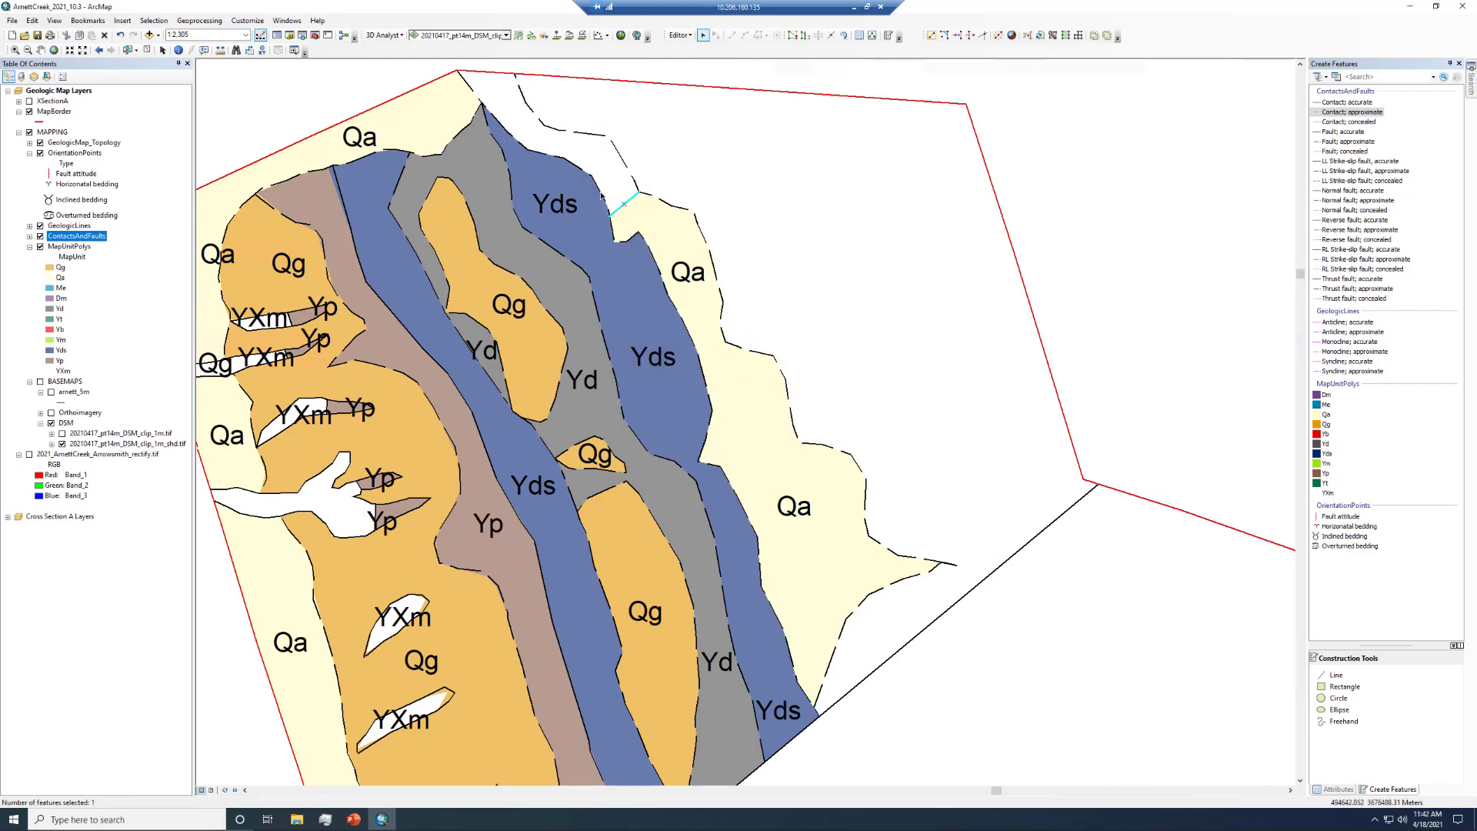
Show the scanned field map and trace approximate contacts along the western side of the blue unit east of Qa
{"action": "left_click", "coordinate": [29, 454]}
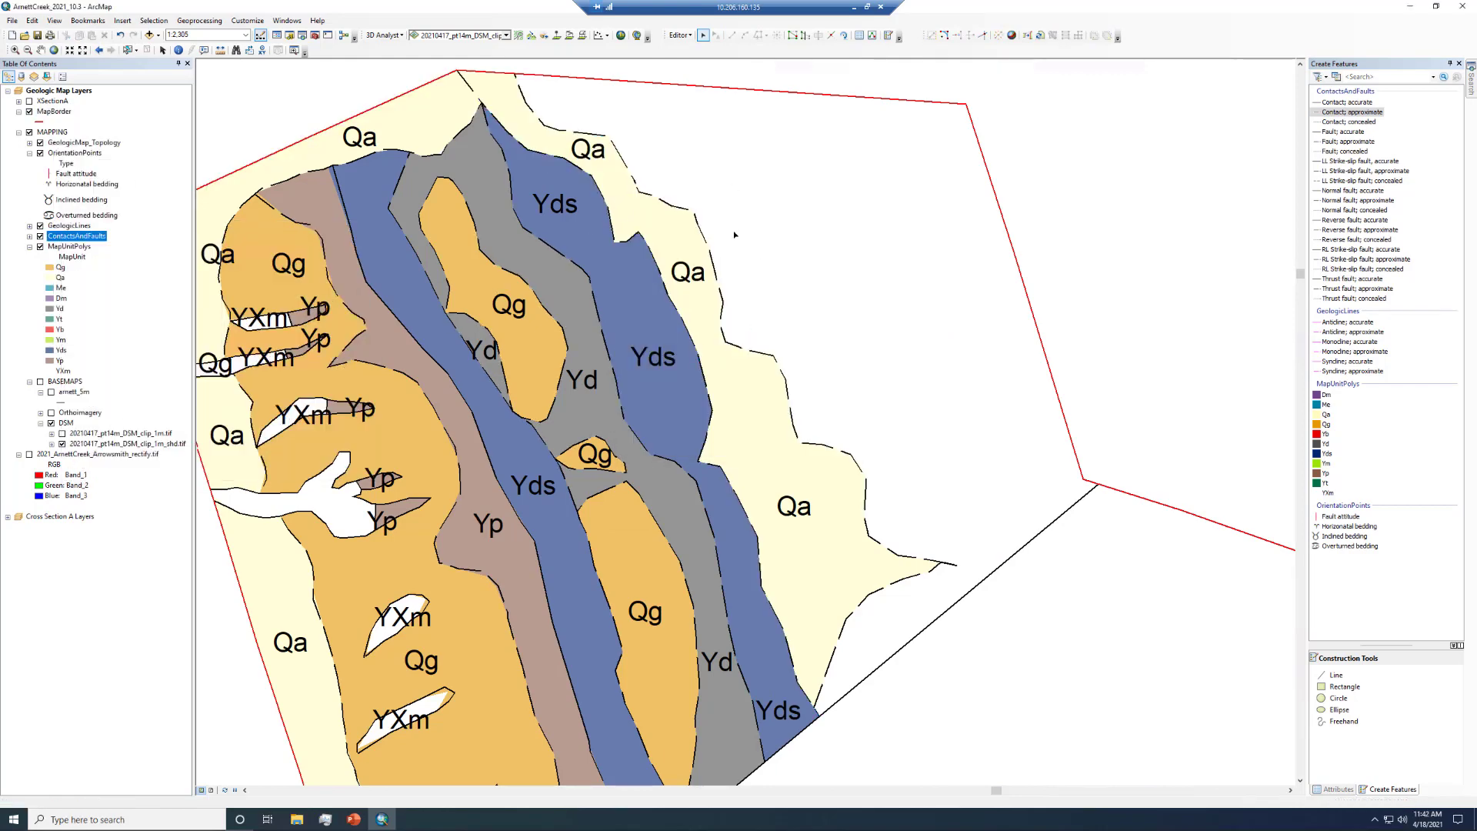
{"action": "left_click", "coordinate": [744, 92]}
{"action": "left_click", "coordinate": [812, 153]}
{"action": "double_click", "coordinate": [784, 204]}
{"action": "left_click", "coordinate": [796, 285]}
{"action": "left_click", "coordinate": [866, 376]}
{"action": "left_click", "coordinate": [896, 481]}
{"action": "double_click", "coordinate": [940, 561]}
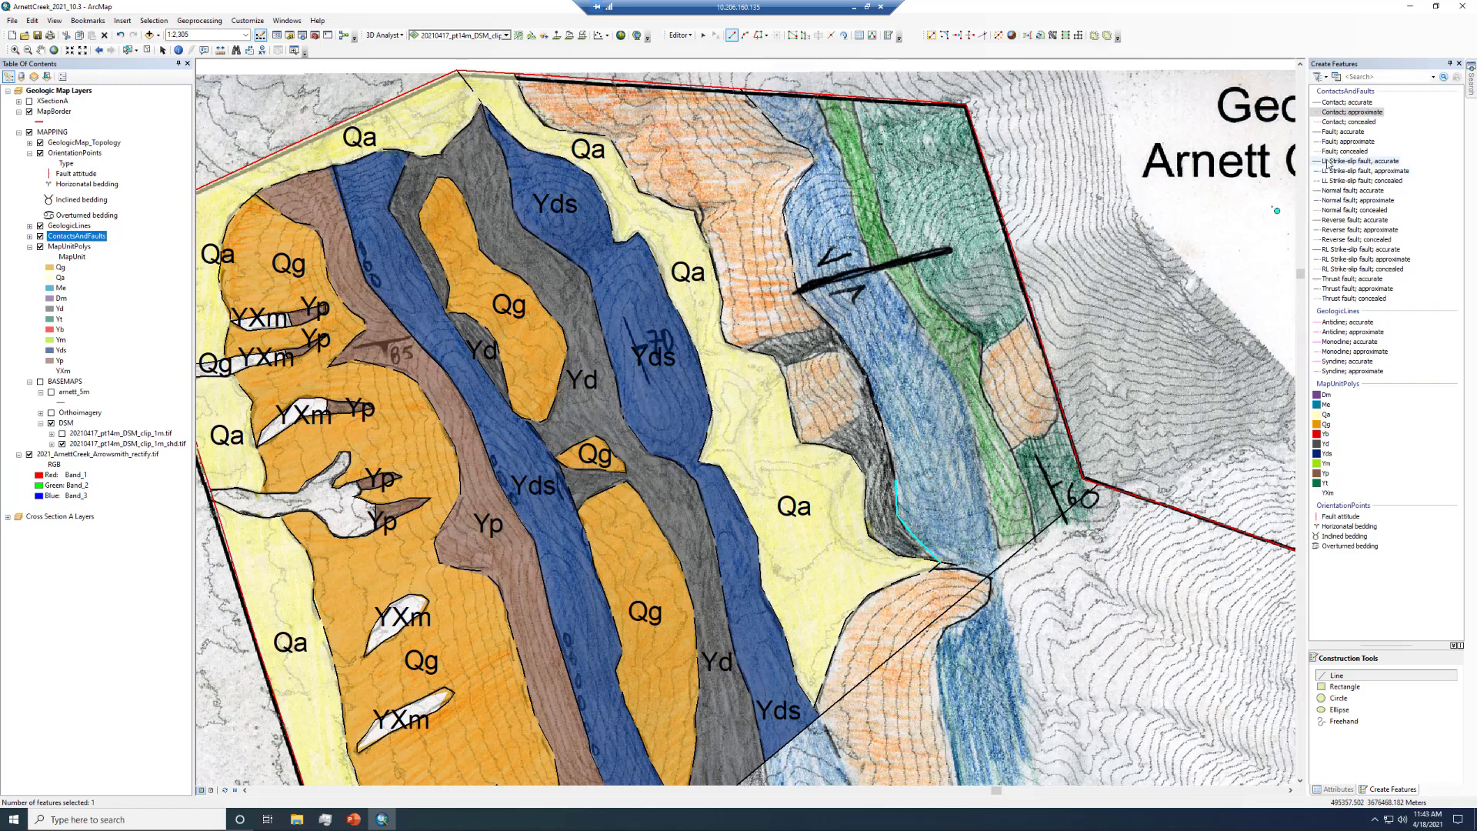
Draw an accurate LL strike-slip fault over the thick black fault line on the scanned map
{"action": "left_click", "coordinate": [1329, 163]}
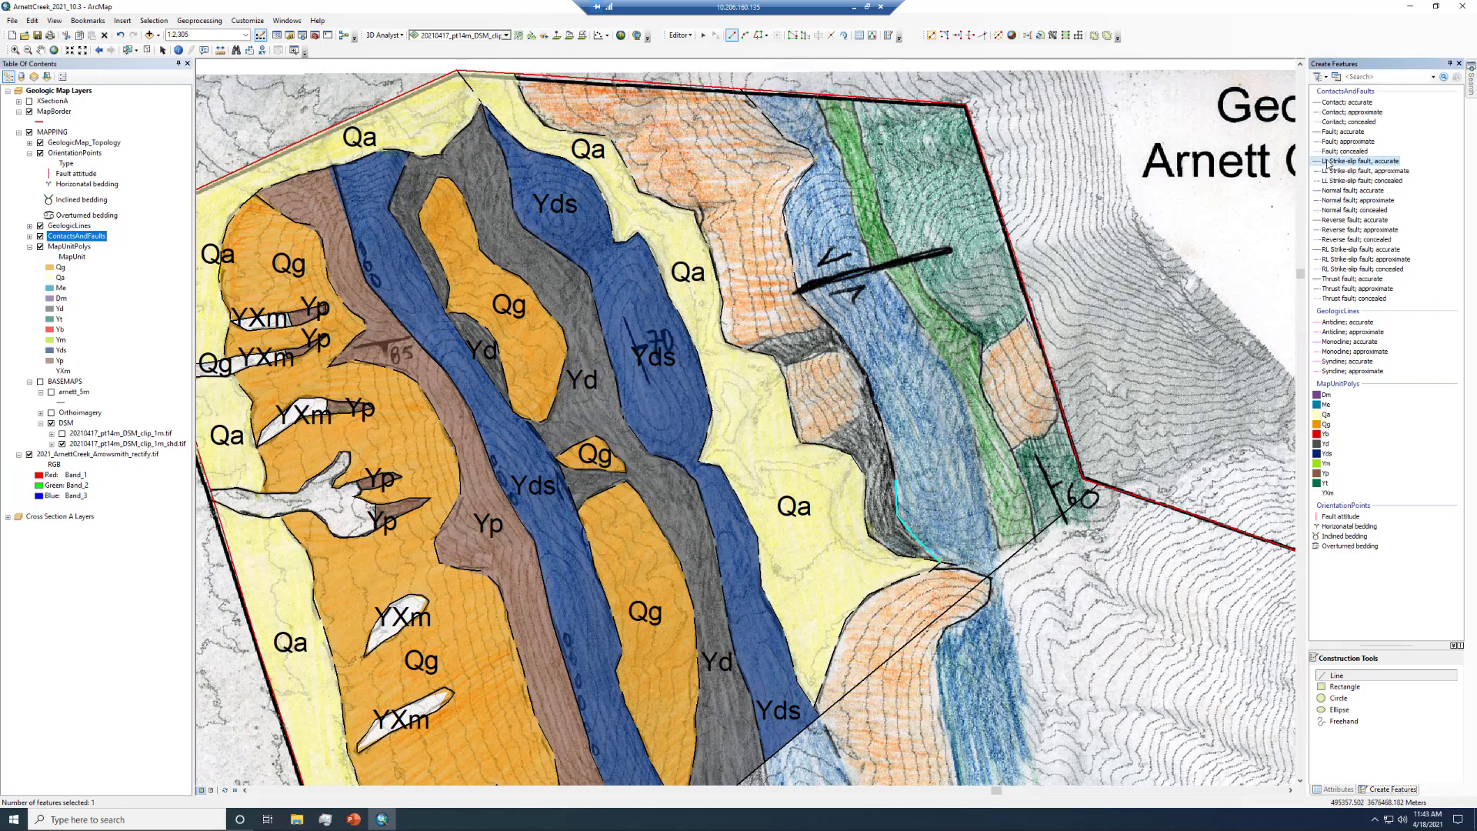
{"action": "left_click", "coordinate": [799, 293]}
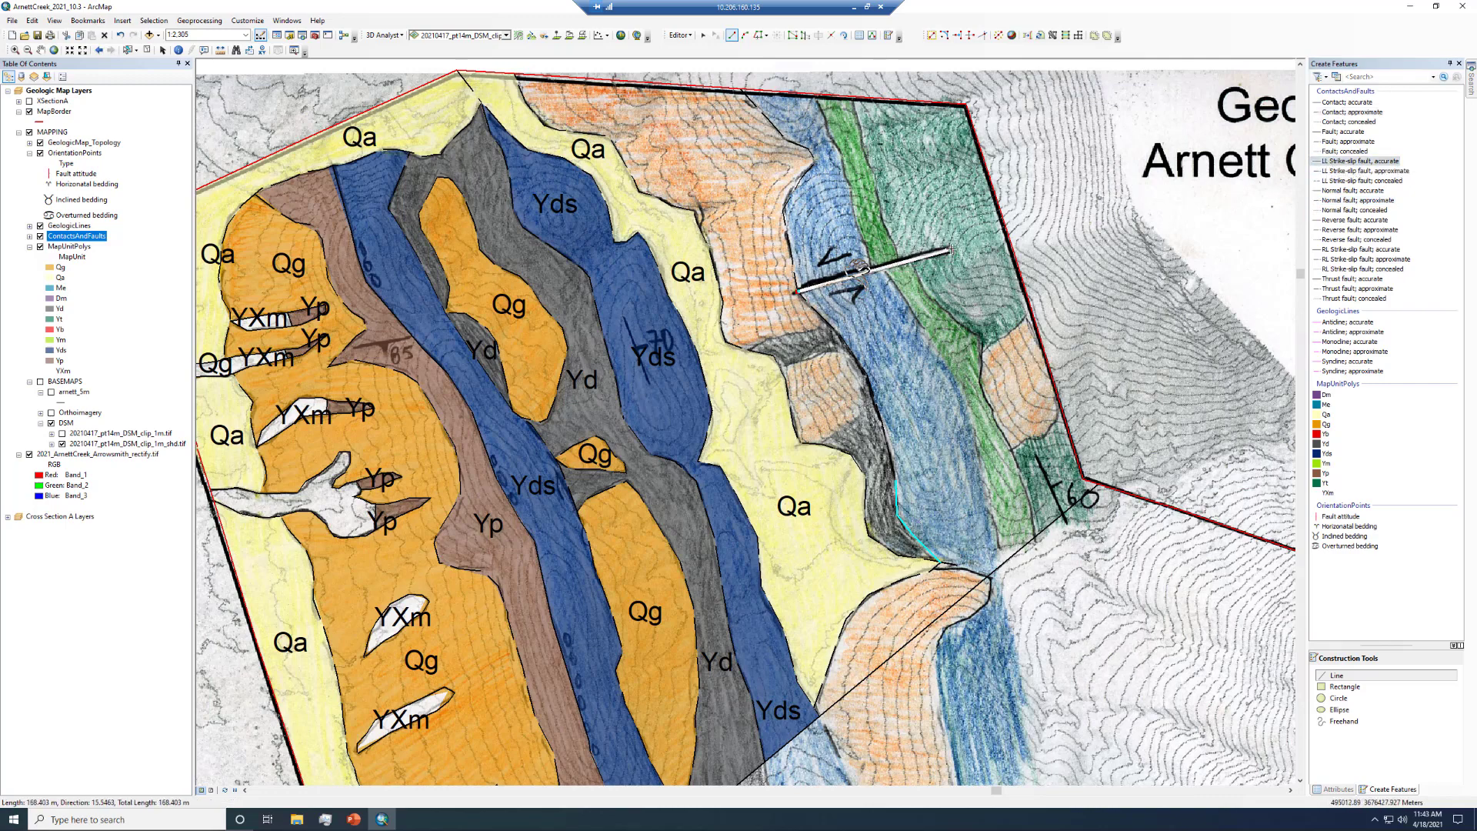
{"action": "left_click", "coordinate": [950, 250]}
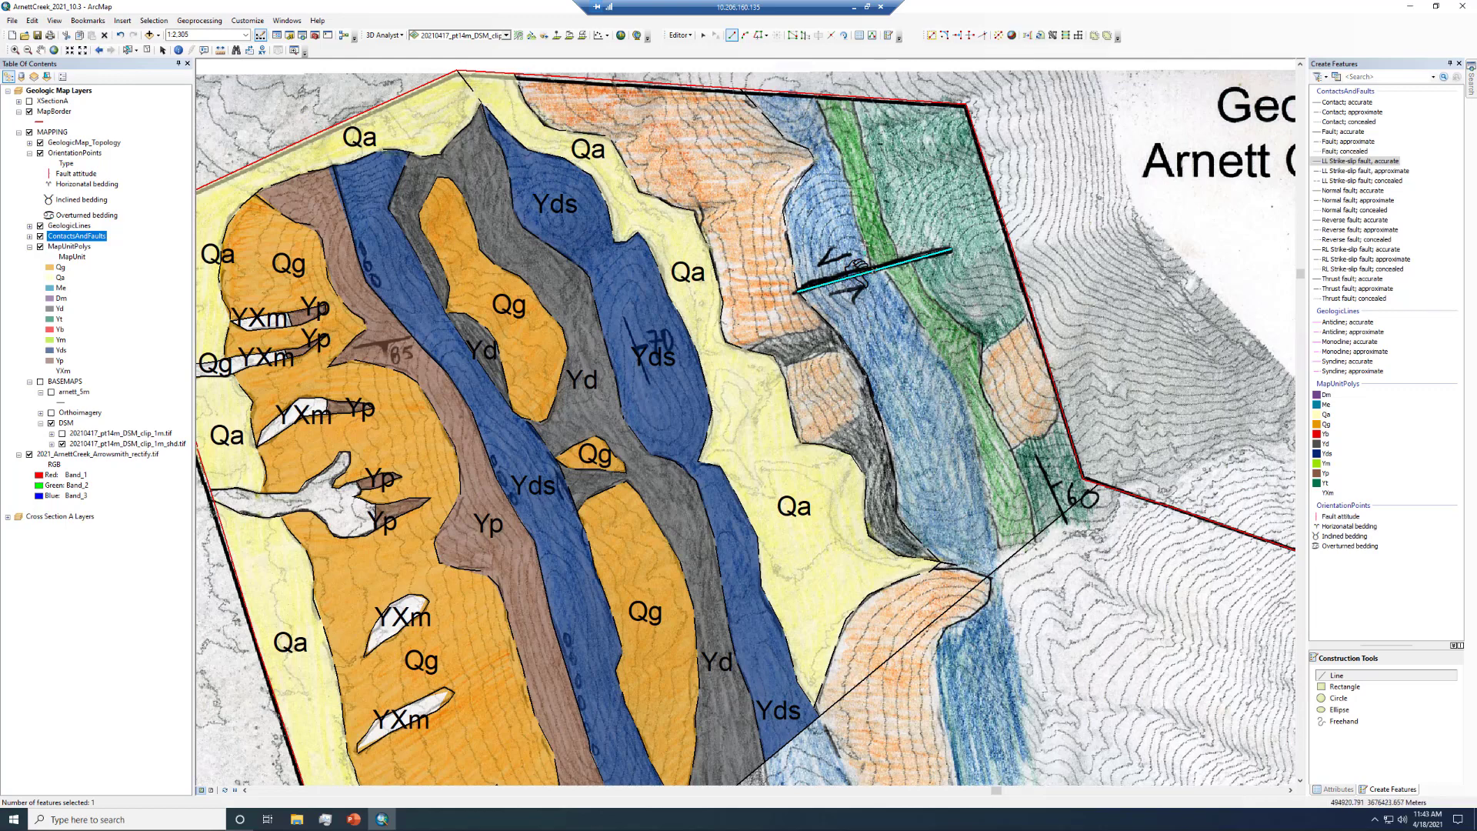
Trace an approximate contact along the northern edge of the narrow grey band just east of Qa
{"action": "left_click", "coordinate": [1351, 112]}
{"action": "left_click", "coordinate": [750, 350]}
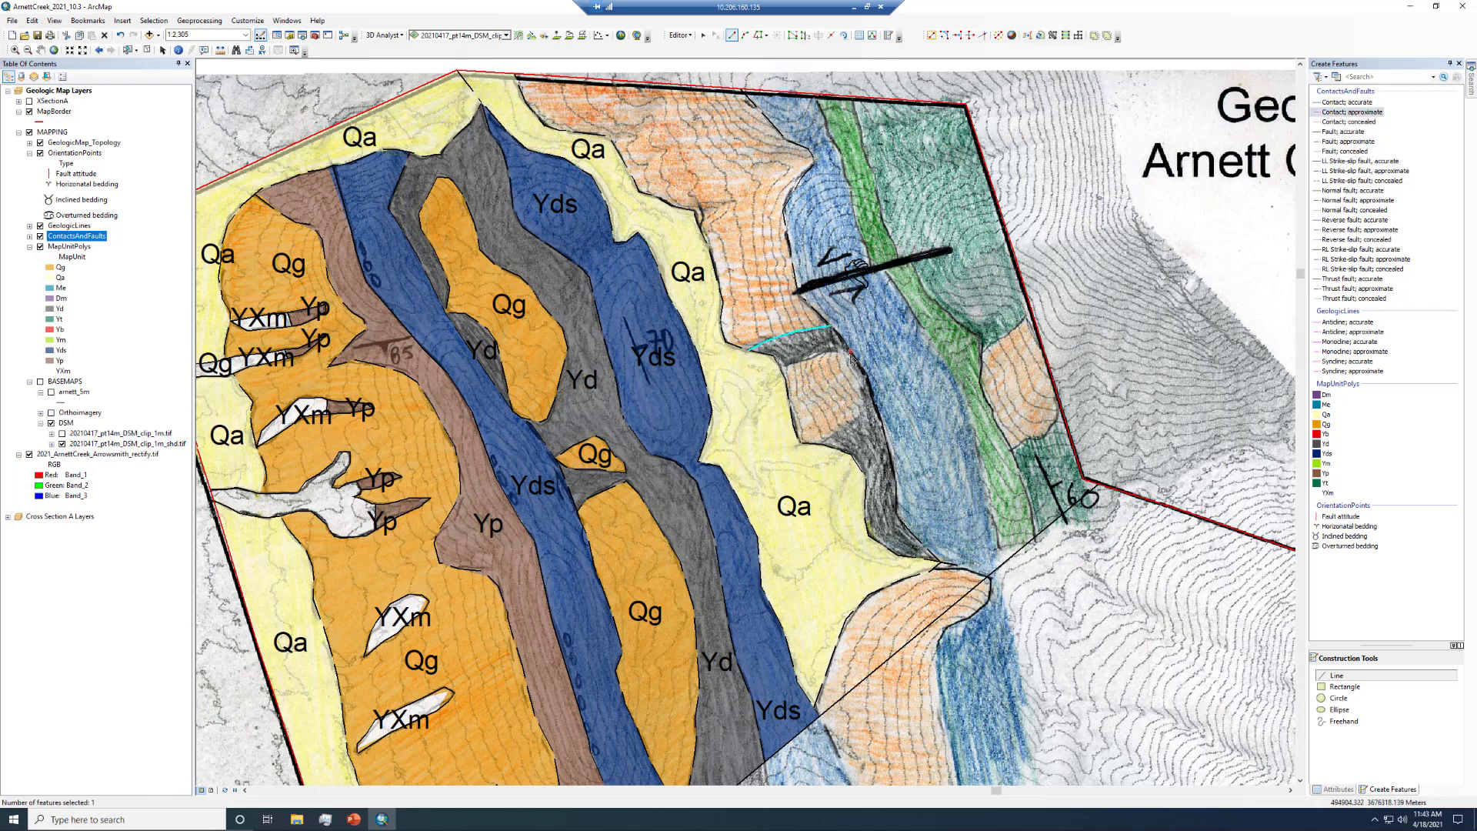
Trace an accurate contact along the western edge of the green band north of the strike-slip fault, ending at the map border
{"action": "left_click", "coordinate": [1347, 103]}
{"action": "double_click", "coordinate": [852, 186]}
{"action": "left_click", "coordinate": [853, 186]}
{"action": "left_click", "coordinate": [844, 170]}
{"action": "left_click", "coordinate": [842, 155]}
{"action": "left_click", "coordinate": [829, 137]}
{"action": "left_click", "coordinate": [825, 116]}
{"action": "double_click", "coordinate": [819, 100]}
Trace accurate contacts along the eastern edge of the green band and around the orange patch at the eastern map border
{"action": "left_click", "coordinate": [854, 102]}
{"action": "left_click", "coordinate": [879, 177]}
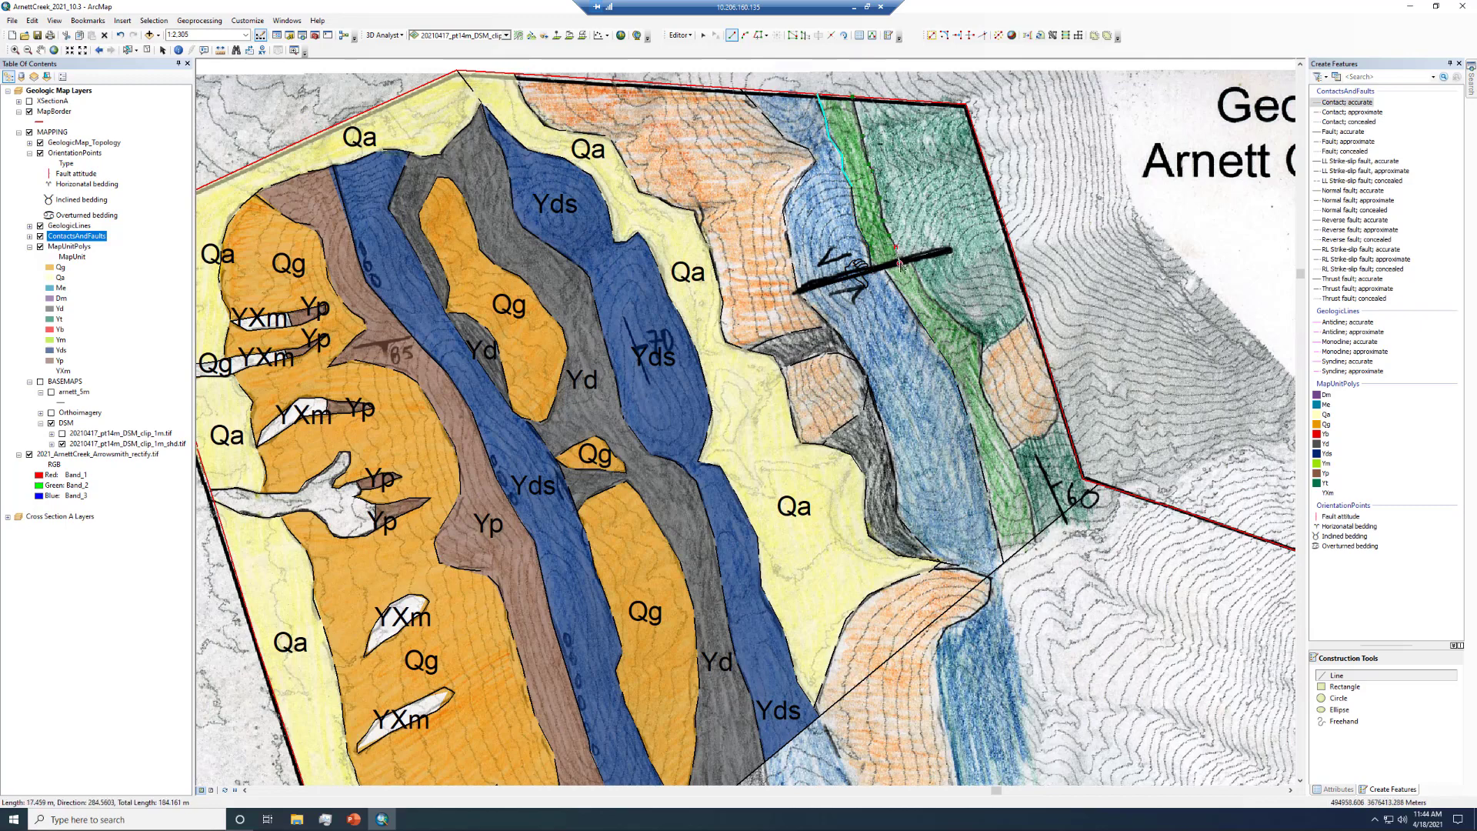
{"action": "double_click", "coordinate": [897, 258]}
{"action": "double_click", "coordinate": [1035, 541]}
{"action": "double_click", "coordinate": [1012, 449]}
{"action": "double_click", "coordinate": [1030, 306]}
Hide the scanned field map and draw a straight approximate contact from the eastern Qa edge to the next dashed contact east
{"action": "left_click", "coordinate": [1347, 102]}
{"action": "left_click", "coordinate": [29, 453]}
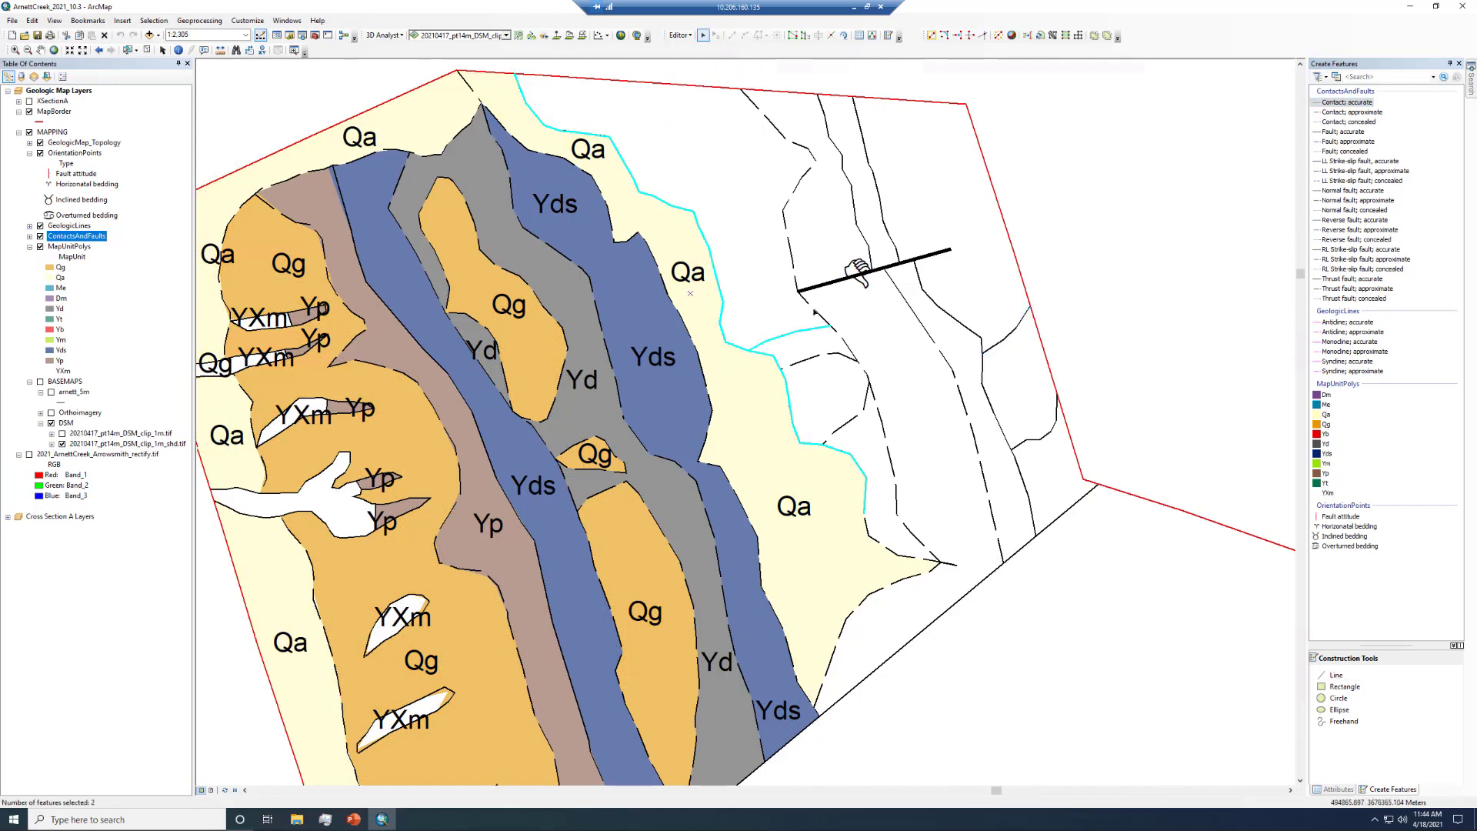
{"action": "left_click", "coordinate": [812, 445]}
{"action": "left_click", "coordinate": [1351, 112]}
{"action": "left_click", "coordinate": [689, 209]}
{"action": "double_click", "coordinate": [815, 162]}
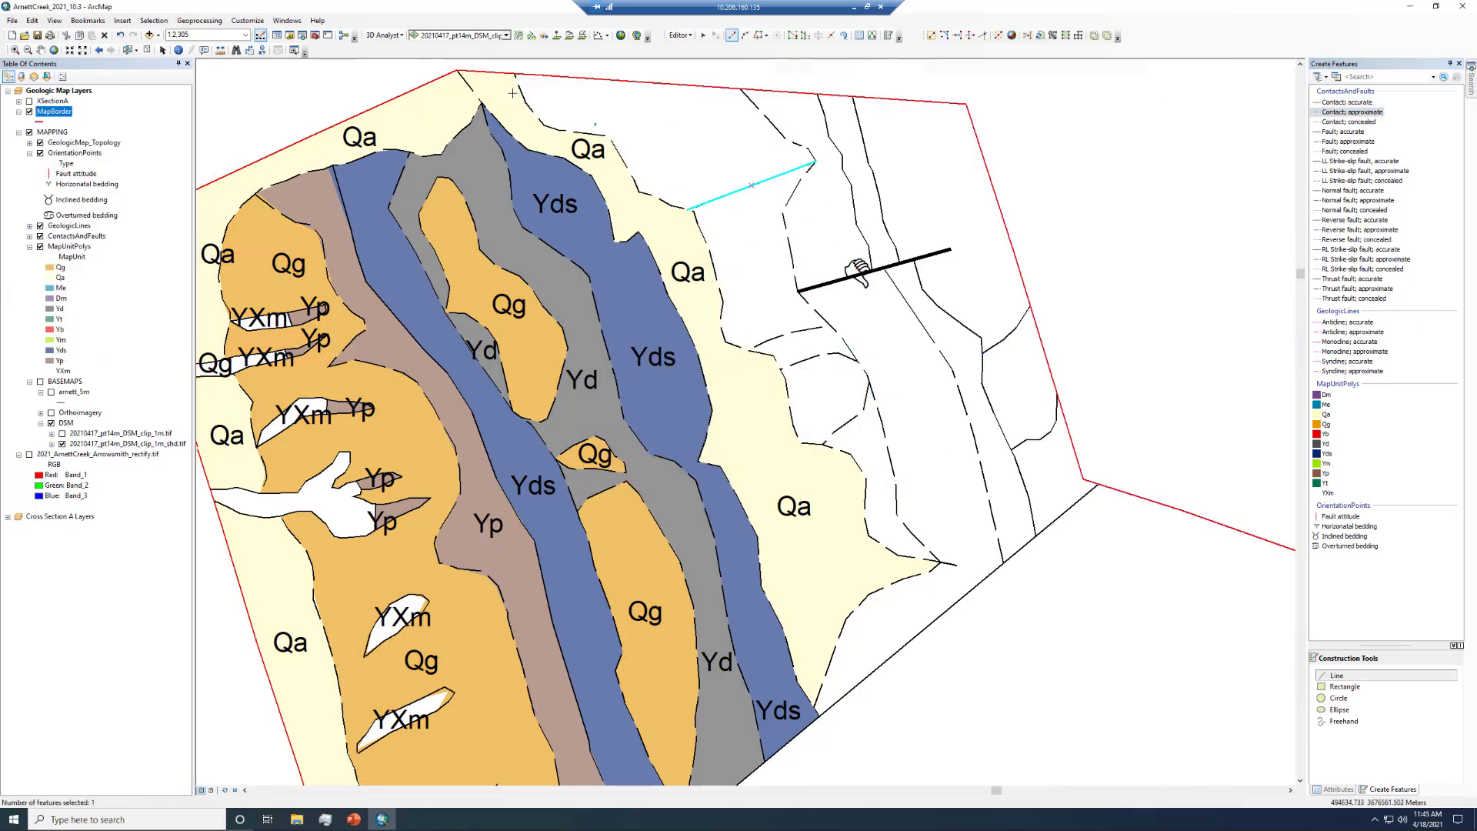
Construct Qg polygons between the Qa edge, the northern map border and the dashed contact to the east
{"action": "left_click", "coordinate": [631, 81]}
{"action": "right_click", "coordinate": [64, 236]}
{"action": "left_click", "coordinate": [296, 432]}
{"action": "left_click", "coordinate": [625, 166], "text": "shift"}
{"action": "left_click", "coordinate": [773, 126], "text": "shift"}
{"action": "left_click", "coordinate": [1052, 35]}
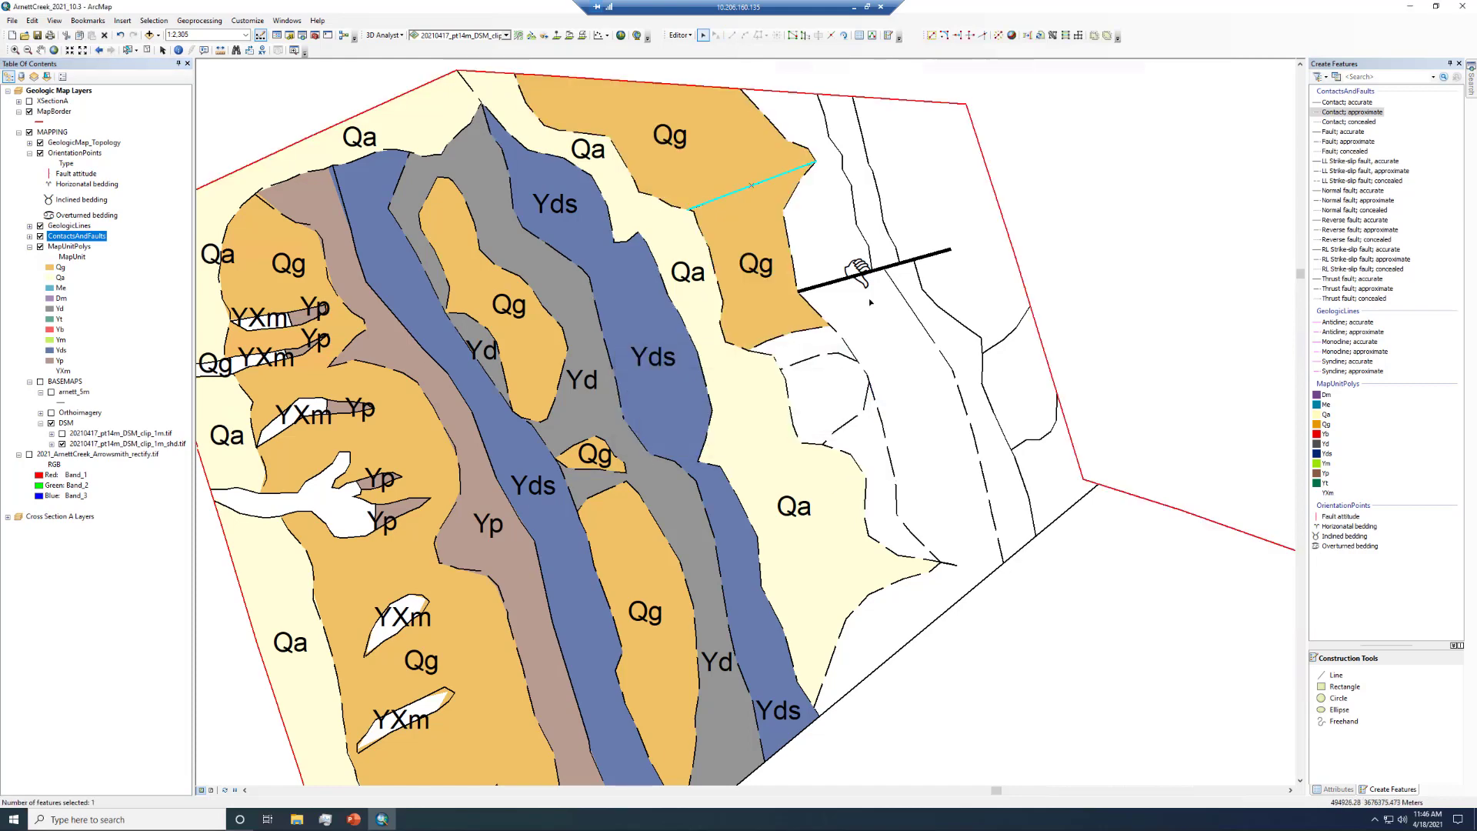
Construct Yd polygons from the contacts around the two narrow bands just east of Qa
{"action": "left_click", "coordinate": [815, 357]}
{"action": "left_click", "coordinate": [1052, 35]}
{"action": "left_click", "coordinate": [846, 408], "text": "shift"}
{"action": "left_click", "coordinate": [1054, 36]}
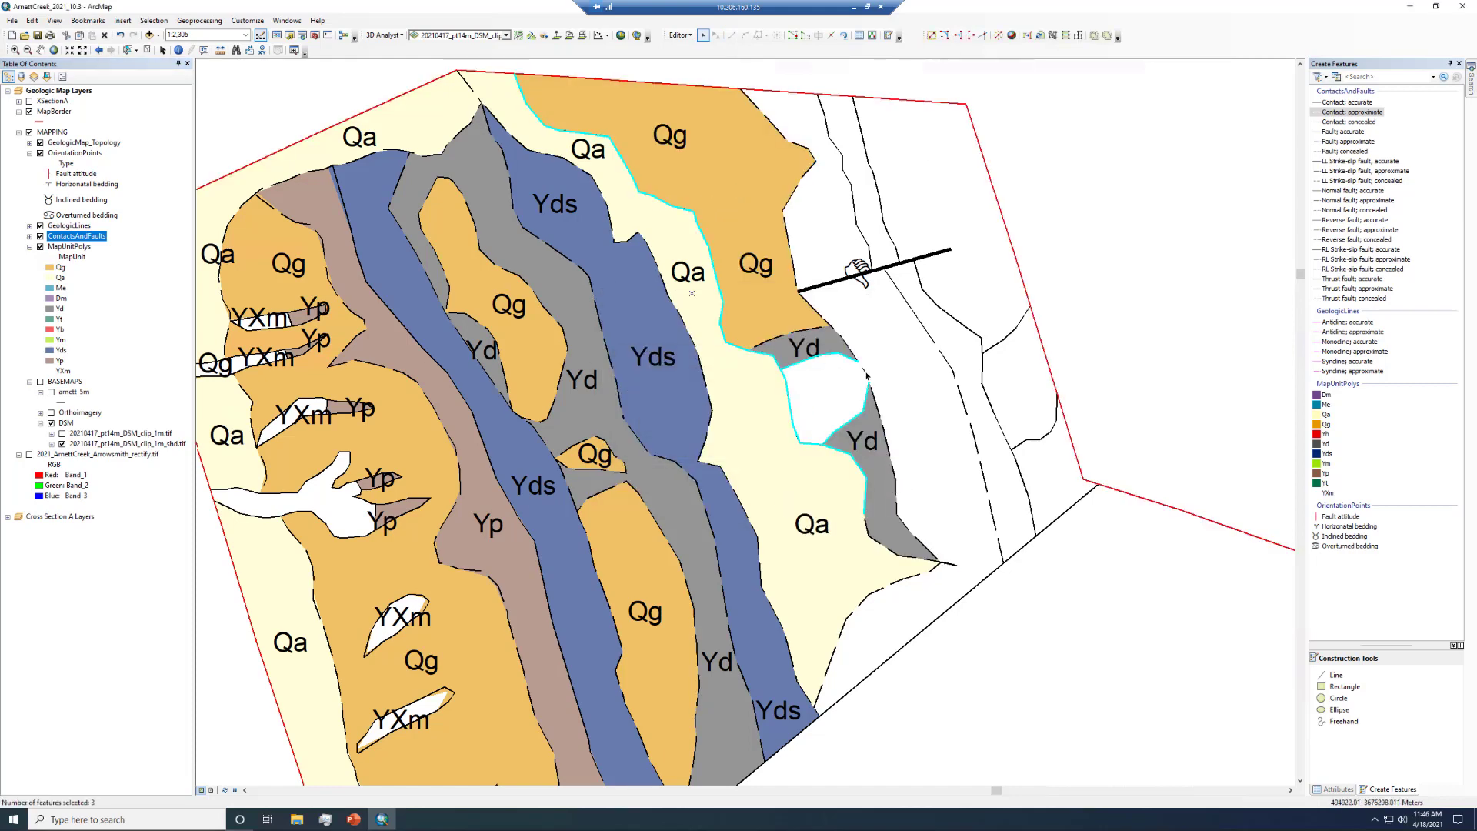
Construct Qg polygons in the patch between the two Yd bands and in the area southeast of Qa
{"action": "left_click", "coordinate": [892, 538]}
{"action": "left_click", "coordinate": [924, 633], "text": "shift"}
{"action": "left_click", "coordinate": [1052, 35]}
Construct Yds polygons east of the Qg and Yd units, one on each side of the strike-slip fault
{"action": "left_click", "coordinate": [800, 154]}
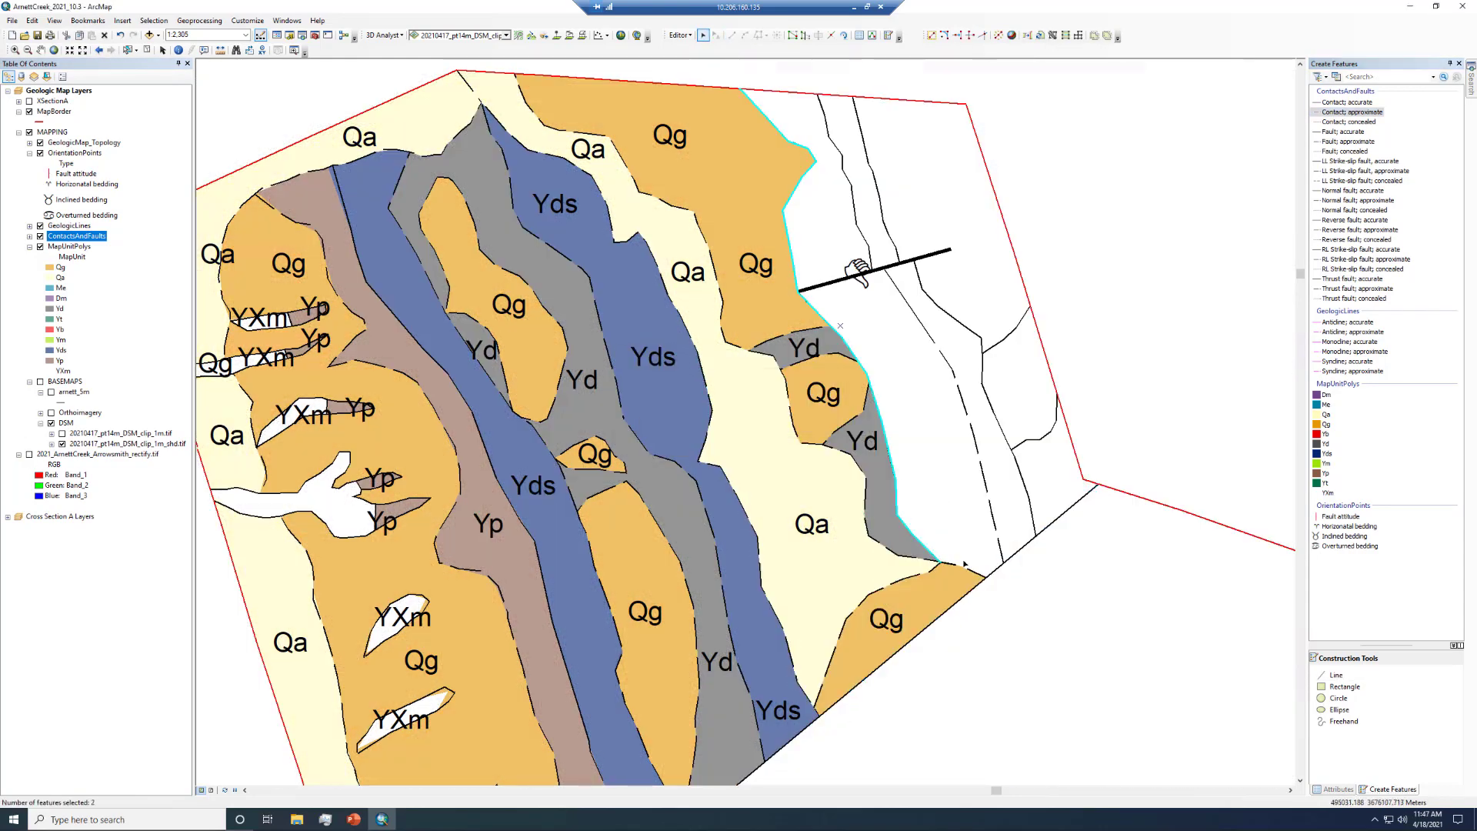
{"action": "left_click", "coordinate": [884, 415], "text": "shift"}
{"action": "left_click", "coordinate": [1052, 36]}
{"action": "left_click", "coordinate": [798, 502]}
{"action": "left_click", "coordinate": [872, 269], "text": "shift"}
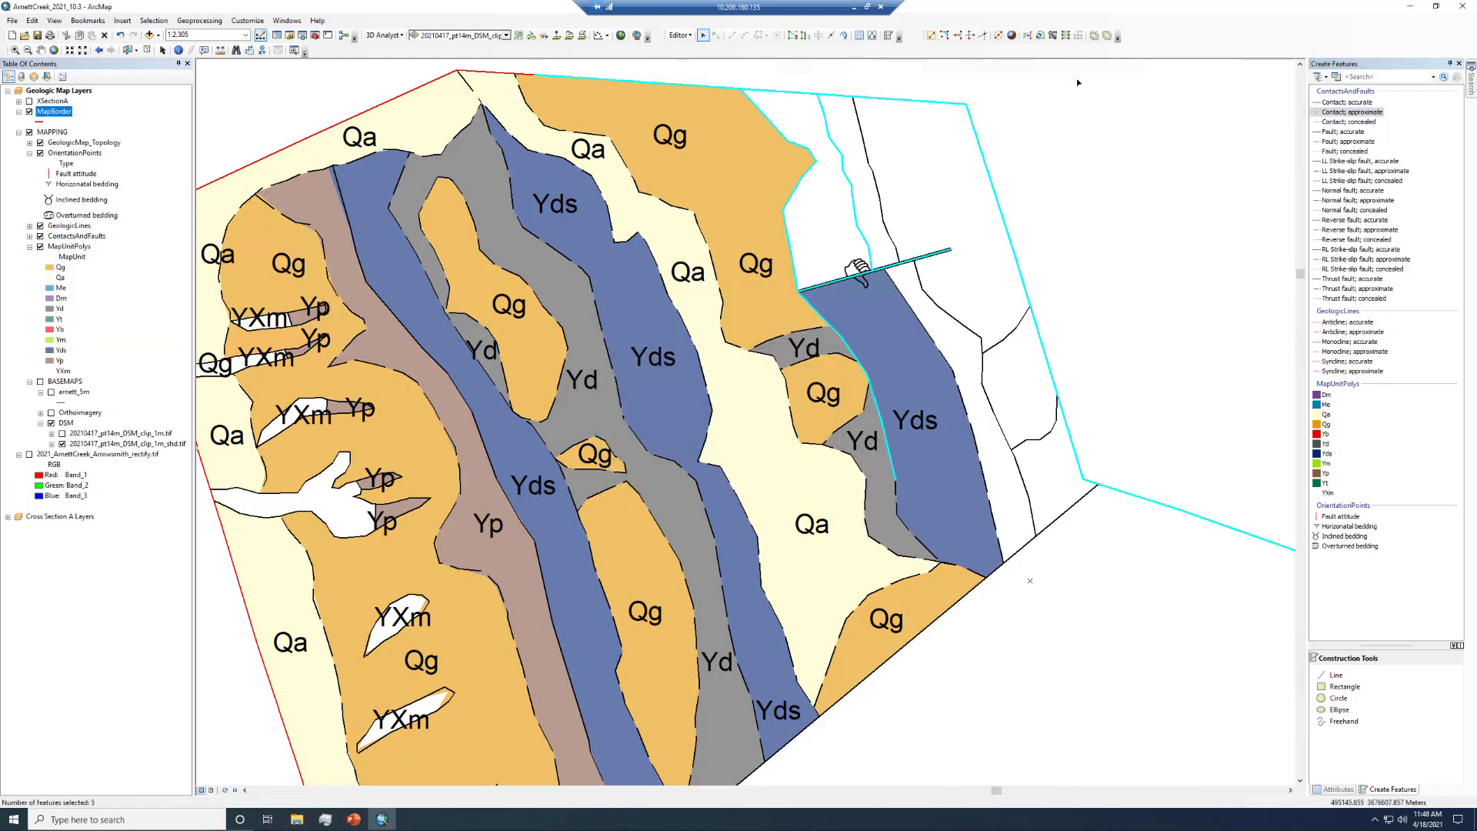
{"action": "left_click", "coordinate": [1052, 36]}
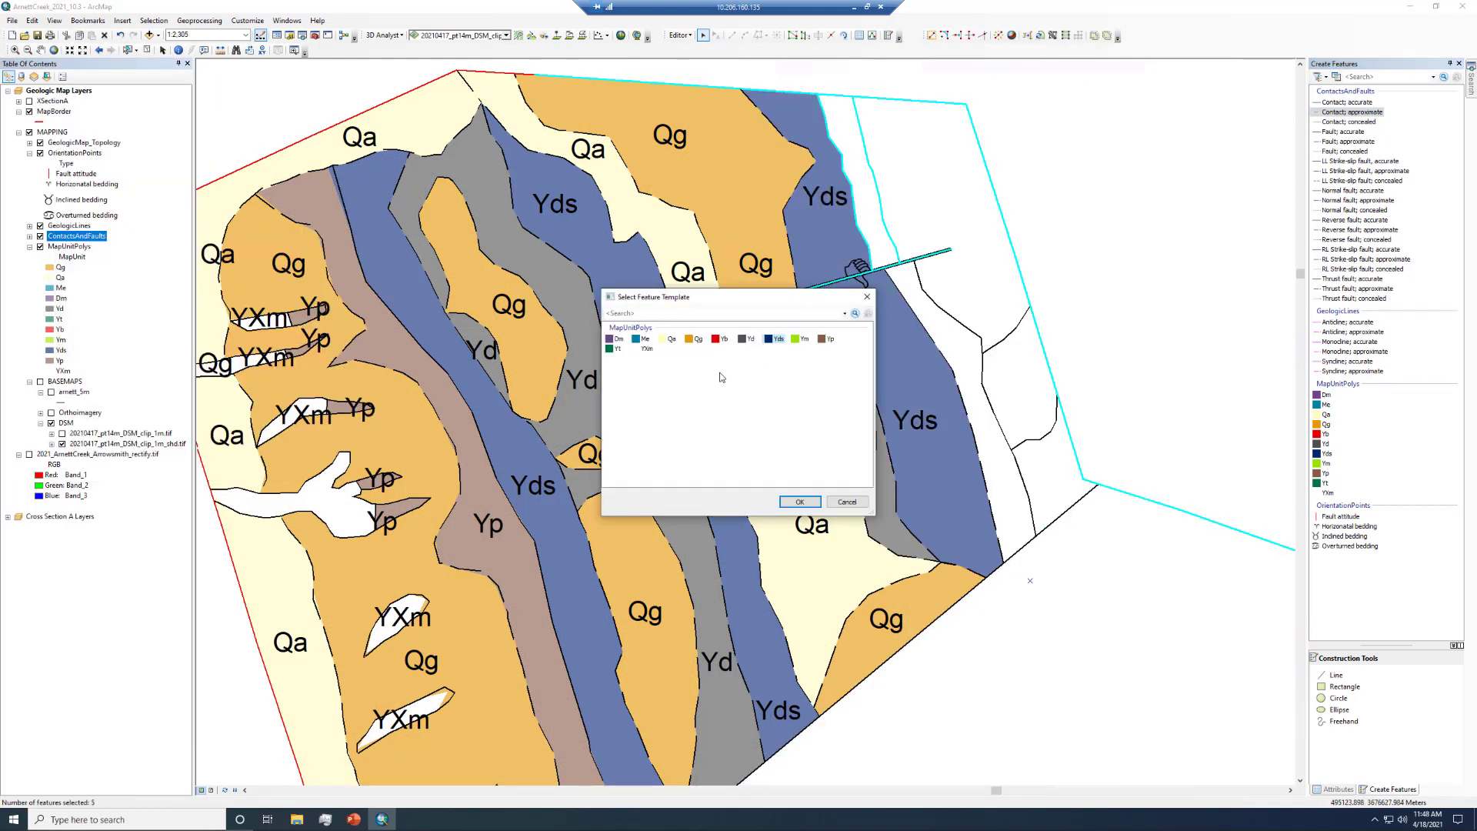
Construct a Ym polygon in the narrow band north of the fault, using the Ym template with a 0.001 m cluster tolerance
{"action": "left_click", "coordinate": [801, 340]}
{"action": "left_click", "coordinate": [800, 501]}
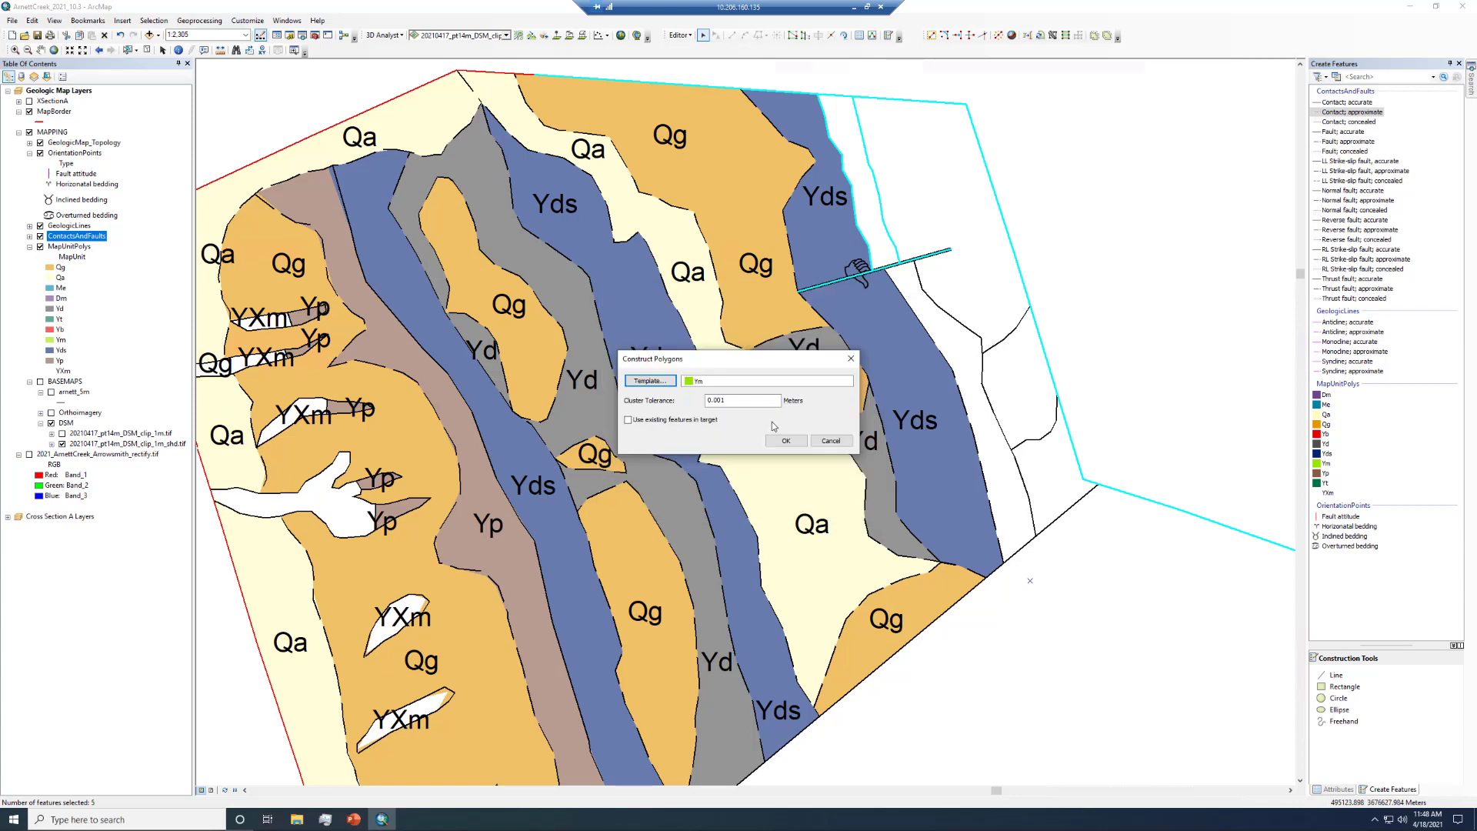
{"action": "left_click", "coordinate": [786, 441]}
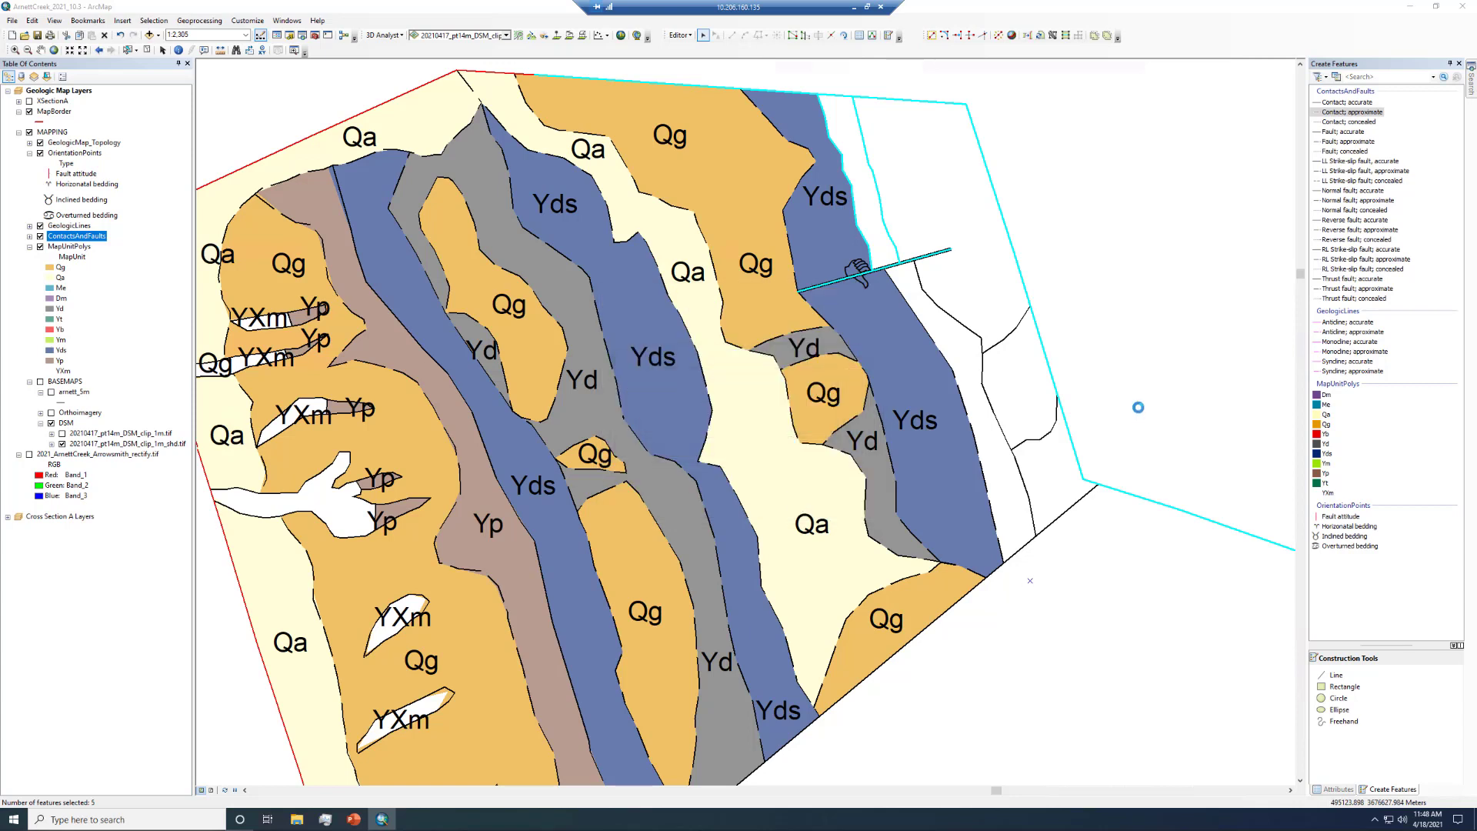
Select the fault and the contacts bounding the narrow band south of it, and construct a Ym polygon there
{"action": "left_click", "coordinate": [970, 302]}
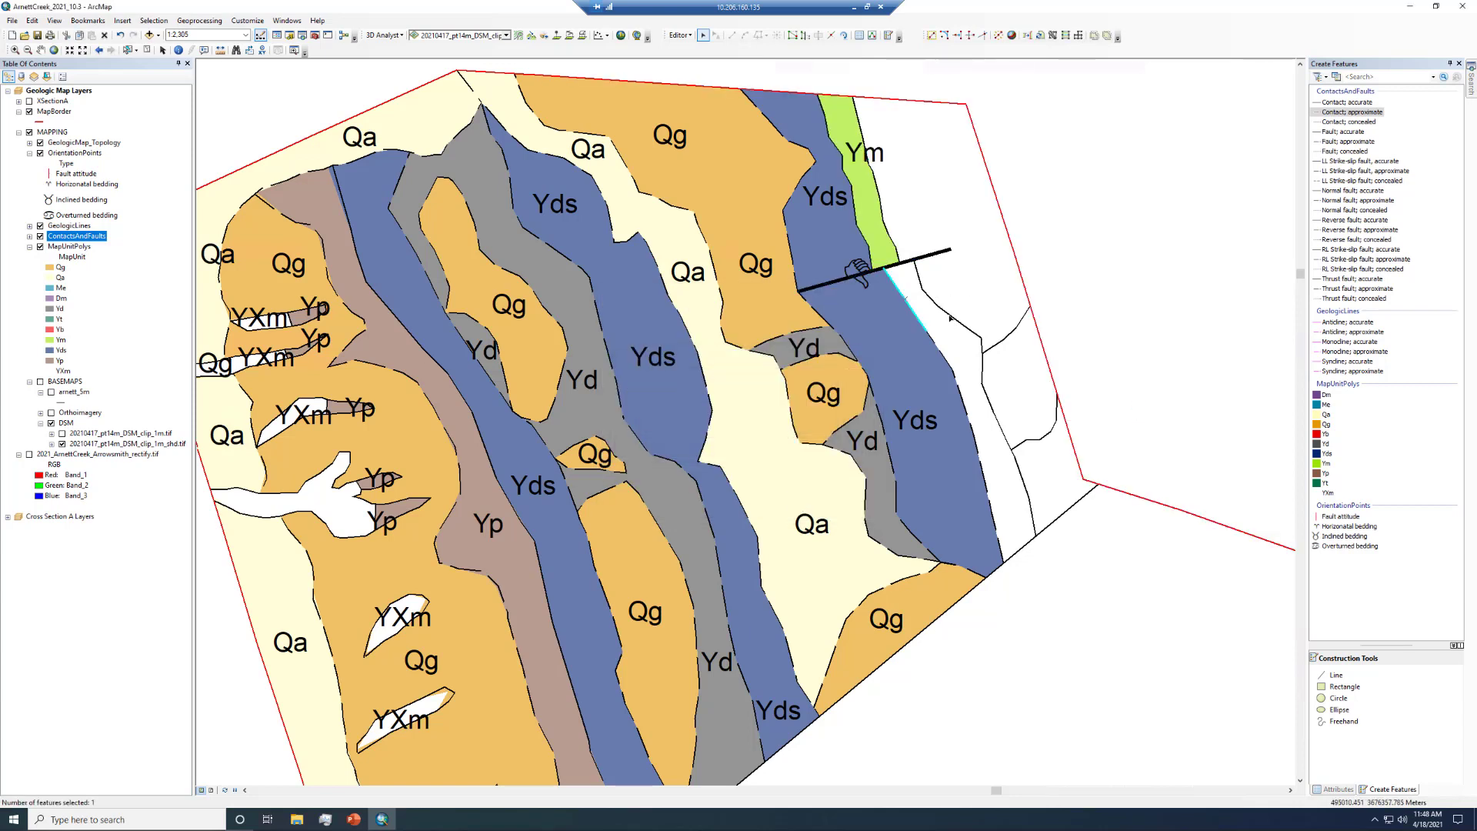
{"action": "left_click_drag", "start_coordinate": [921, 318], "coordinate": [952, 317]}
{"action": "left_click", "coordinate": [899, 264], "text": "shift"}
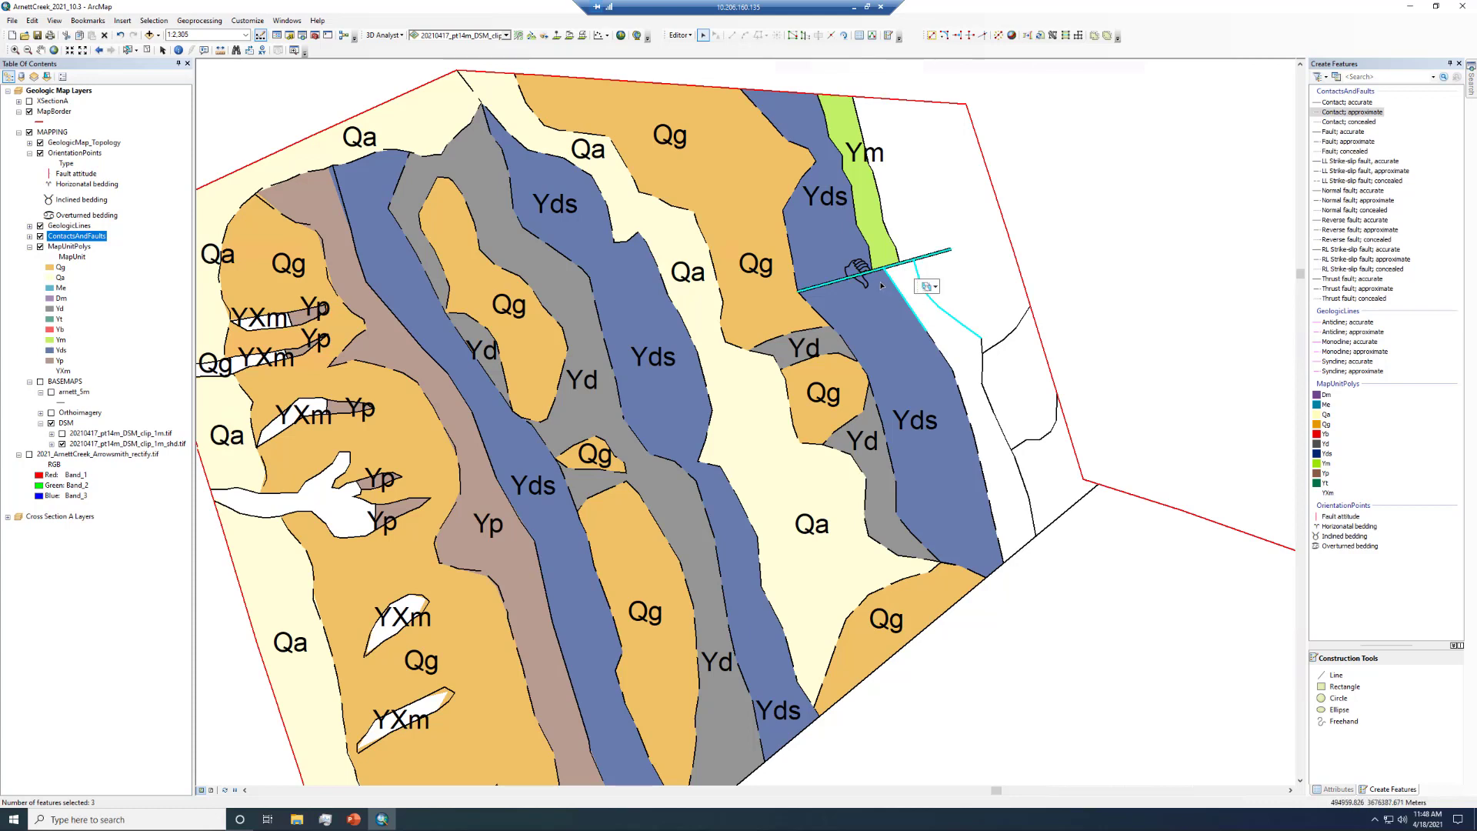
{"action": "left_click", "coordinate": [957, 390], "text": "shift"}
{"action": "left_click", "coordinate": [982, 383], "text": "shift"}
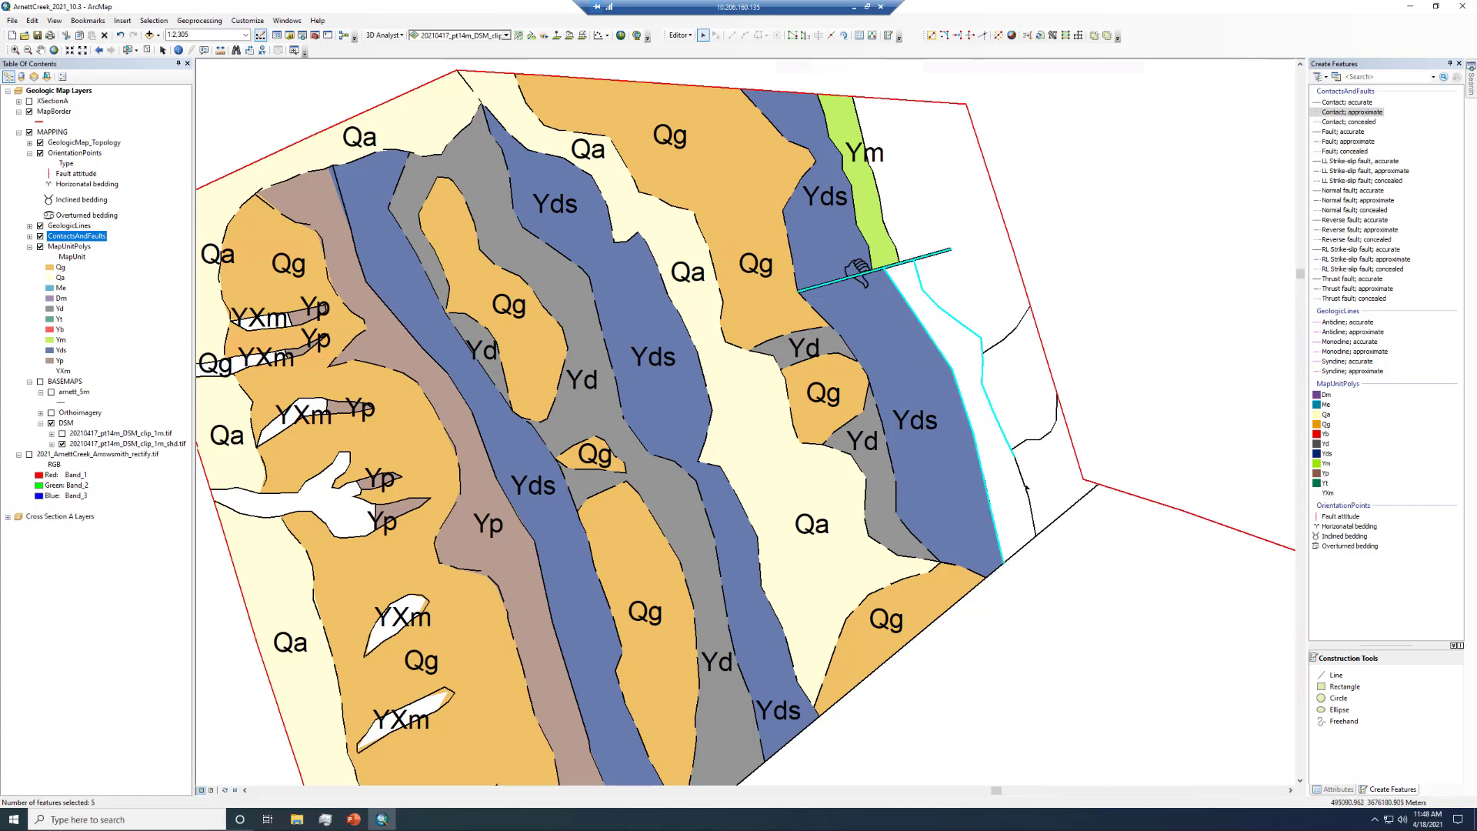
{"action": "left_click", "coordinate": [1028, 522], "text": "shift"}
{"action": "left_click", "coordinate": [1020, 542], "text": "shift"}
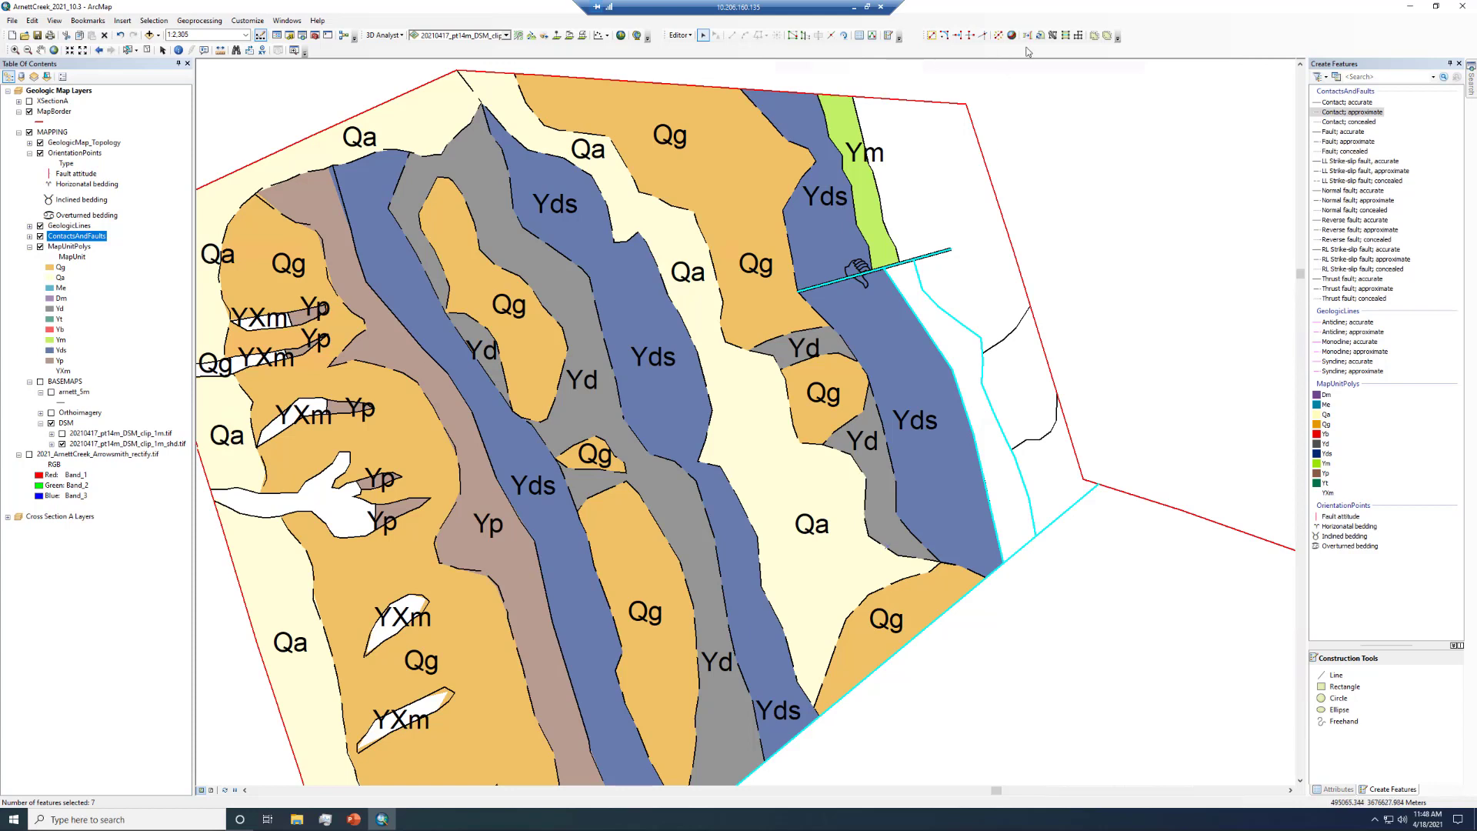
{"action": "left_click", "coordinate": [1054, 35]}
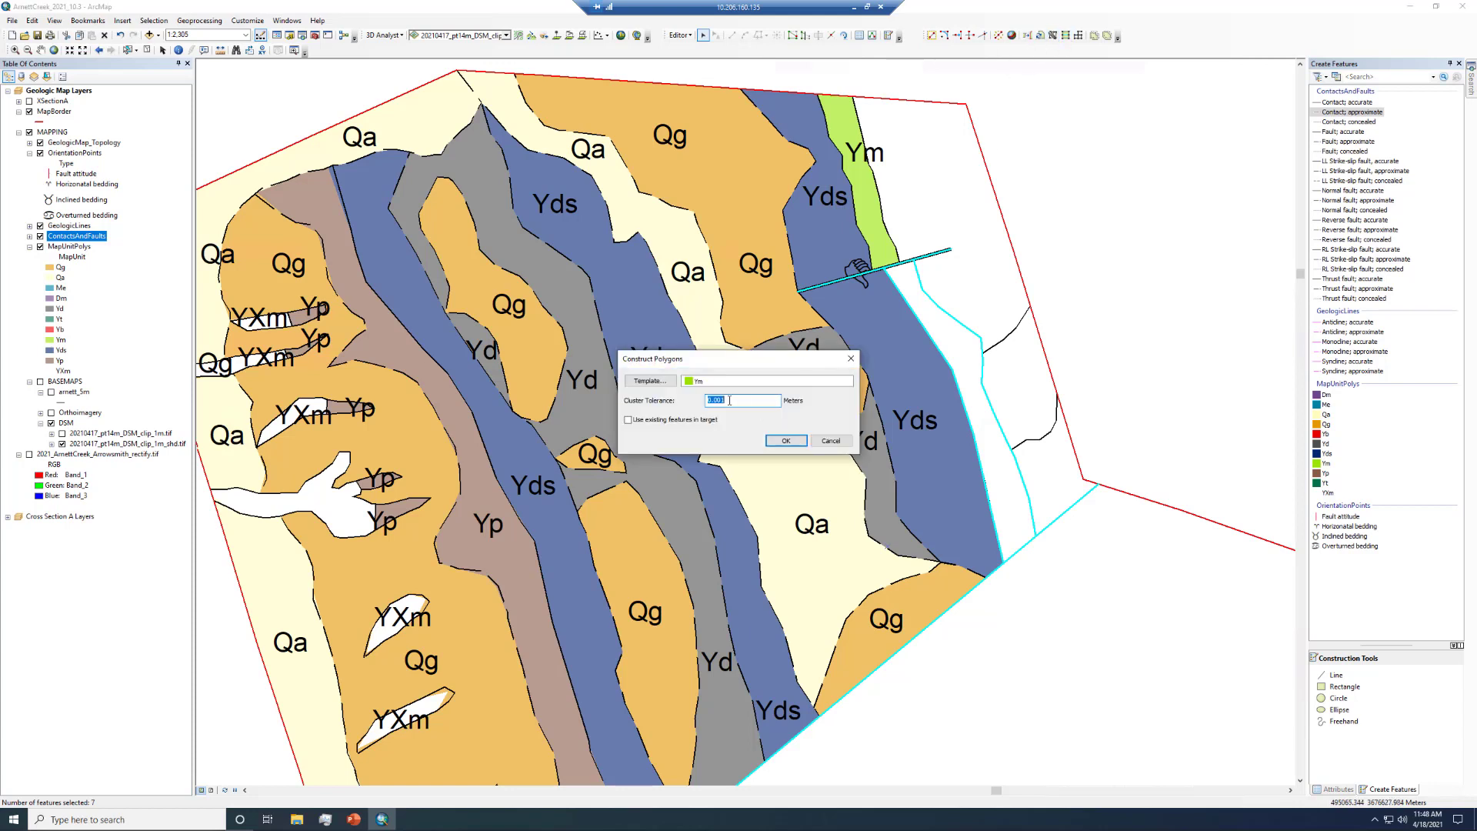
{"action": "left_click", "coordinate": [784, 441]}
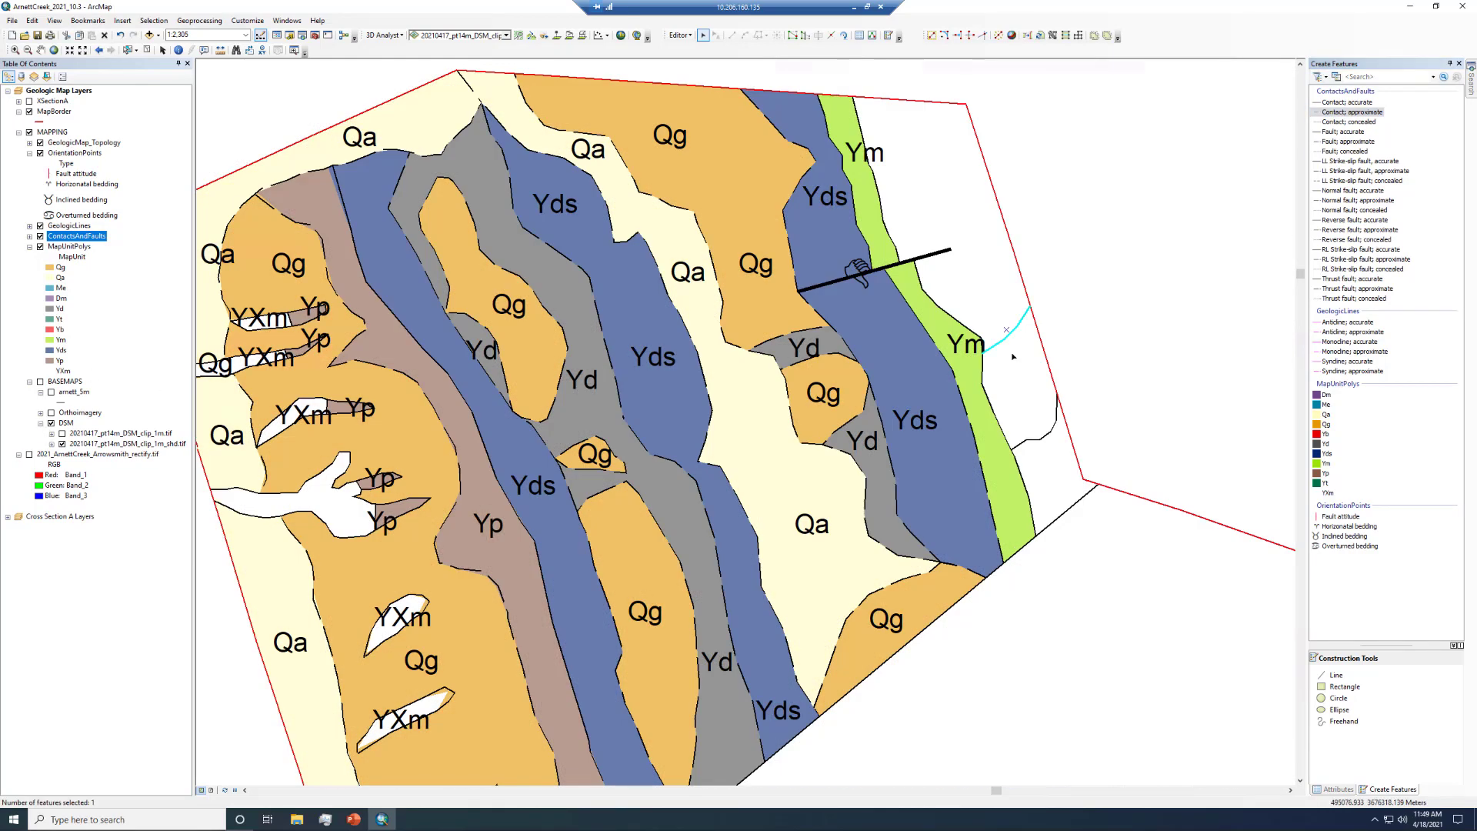
Construct a Qg polygon between the two short contacts, the Ym band and the eastern map border
{"action": "right_click", "coordinate": [51, 112]}
{"action": "left_click", "coordinate": [254, 281]}
{"action": "left_click", "coordinate": [1053, 35]}
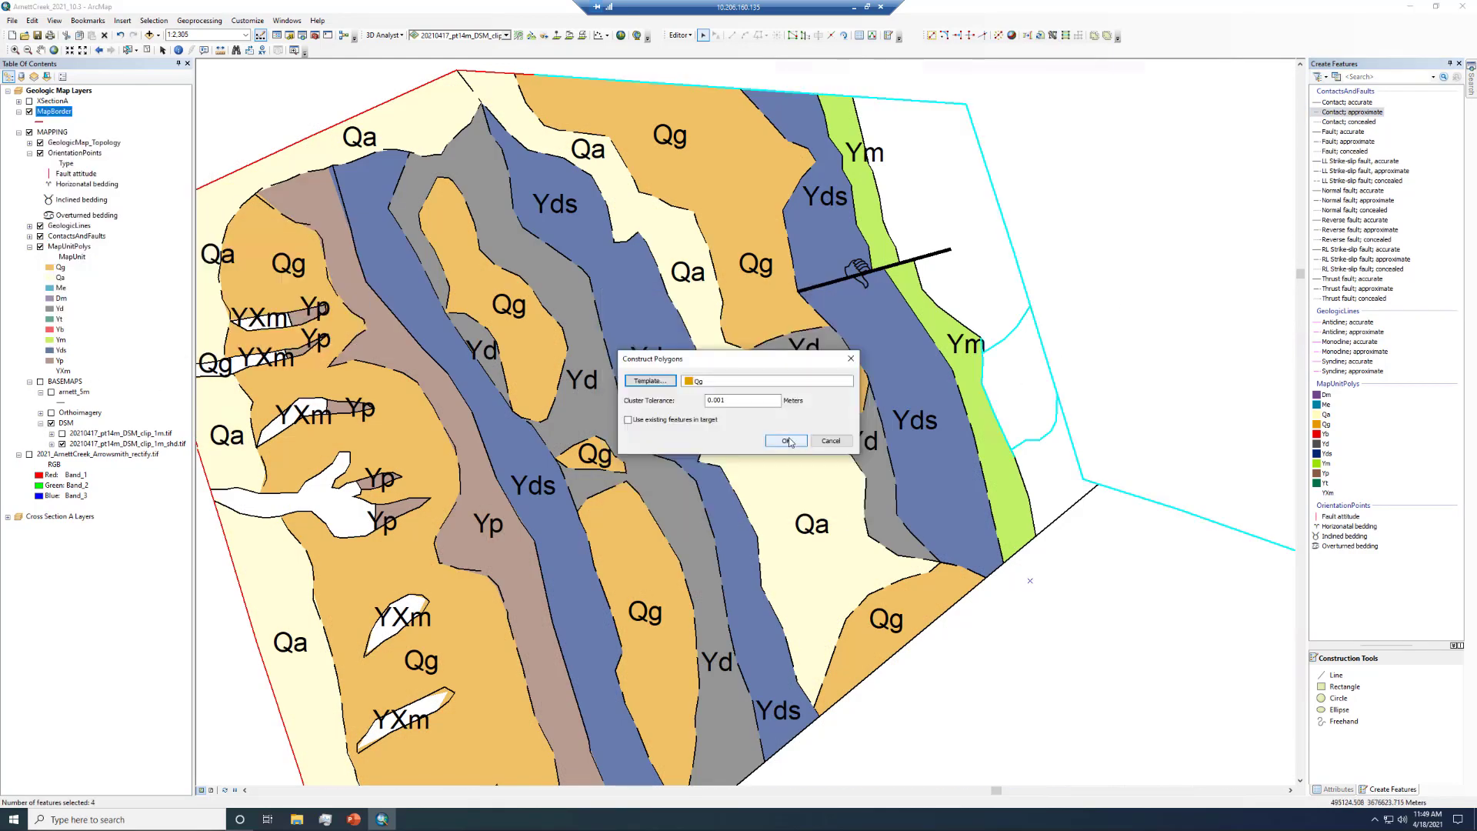
{"action": "left_click", "coordinate": [785, 441]}
Construct a Yt polygon in the corner south of the easternmost Qg patch
{"action": "right_click", "coordinate": [50, 113]}
{"action": "left_click", "coordinate": [77, 235]}
{"action": "left_click", "coordinate": [1053, 35]}
{"action": "left_click", "coordinate": [785, 441]}
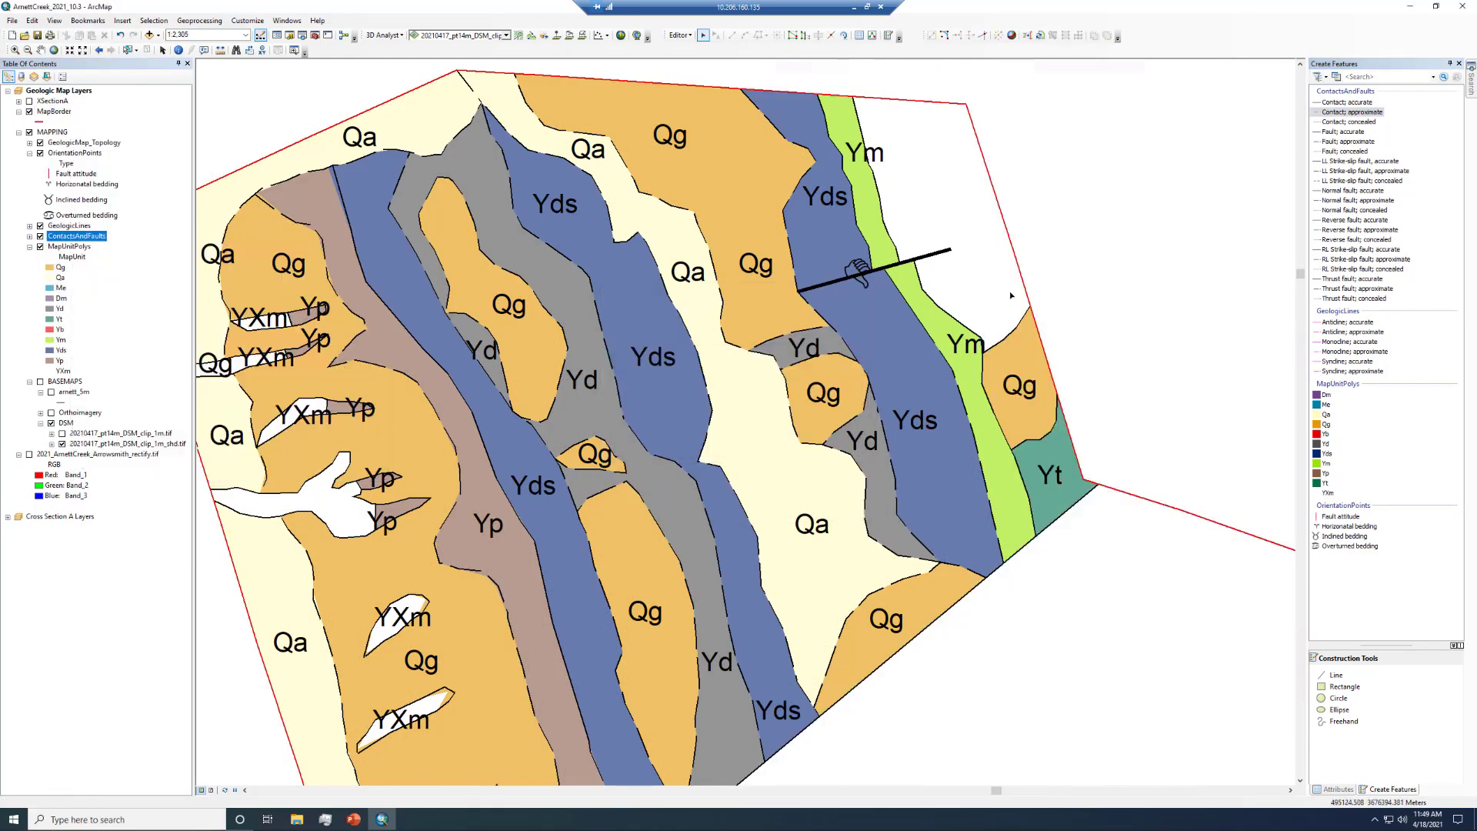
Construct a Yt polygon in the northeastern corner between Ym, Qg and the map border, and clear the selection
{"action": "left_click", "coordinate": [914, 225]}
{"action": "left_click", "coordinate": [1053, 36]}
{"action": "left_click", "coordinate": [785, 441]}
{"action": "right_click", "coordinate": [76, 236]}
{"action": "key", "text": "Escape"}
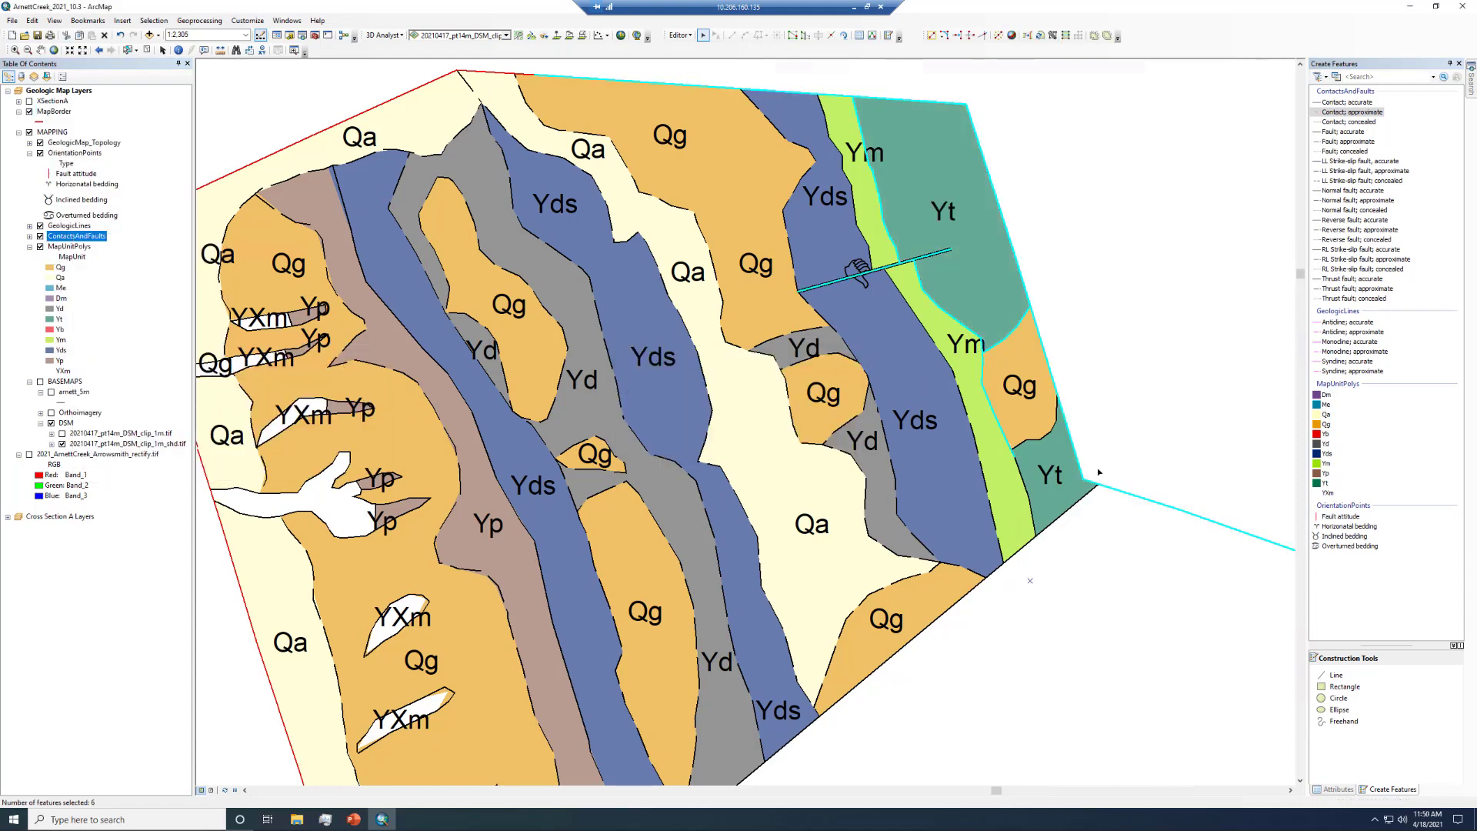
{"action": "left_click", "coordinate": [1126, 284]}
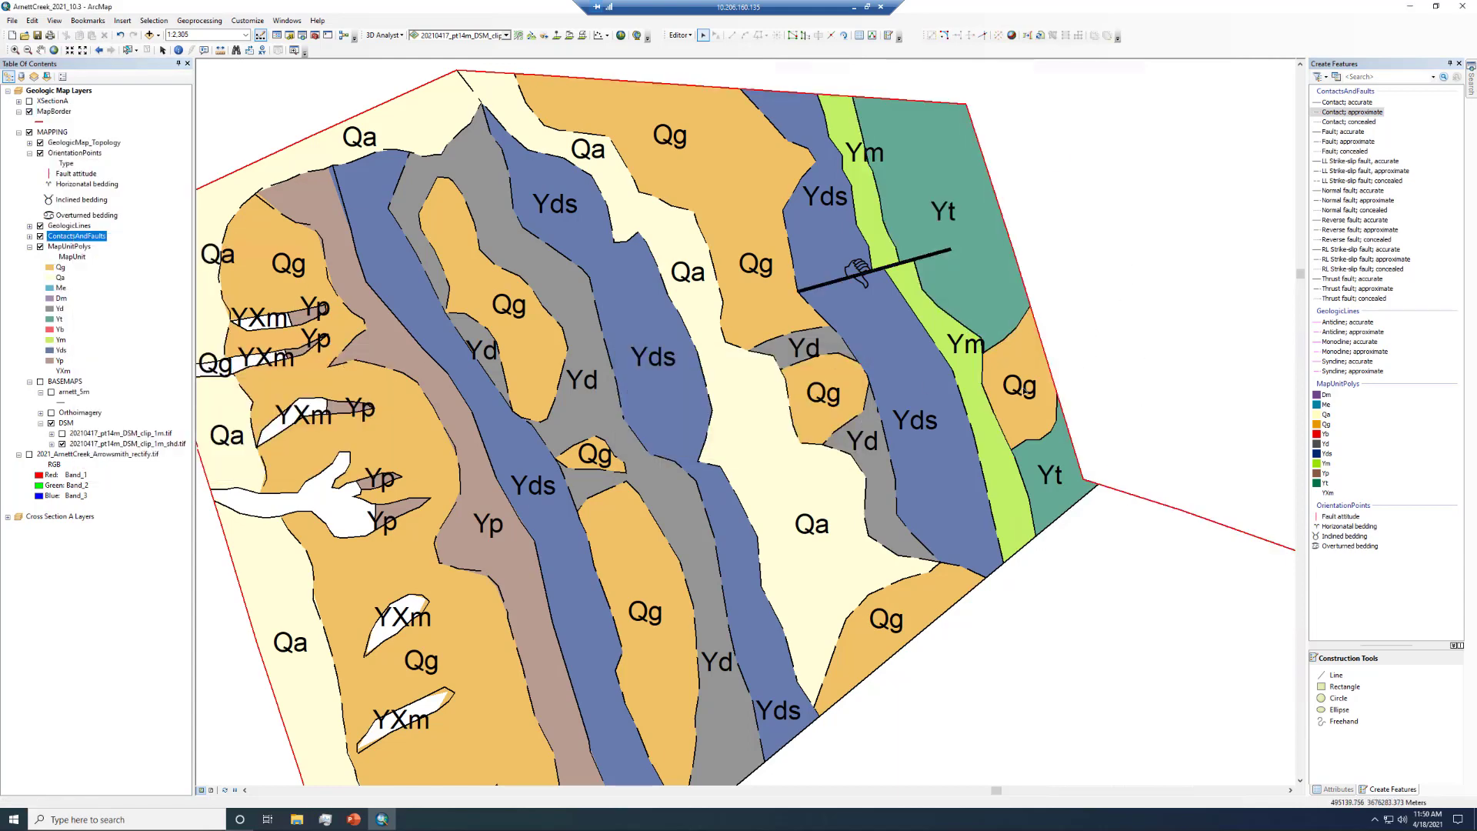
Save the edits and go to the "Final Geologic Map extent" bookmark
{"action": "left_click", "coordinate": [678, 36]}
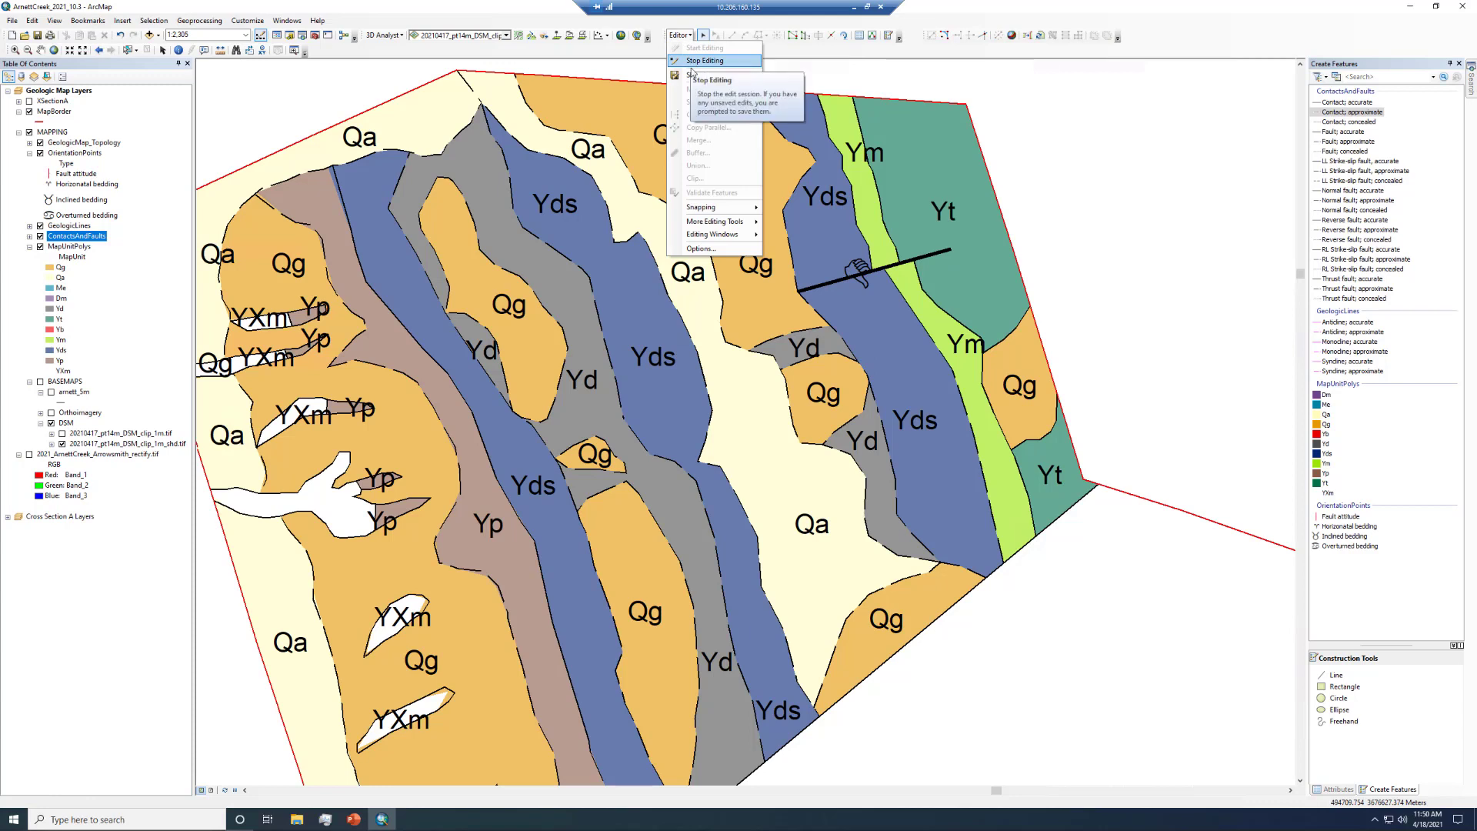
{"action": "left_click", "coordinate": [693, 76]}
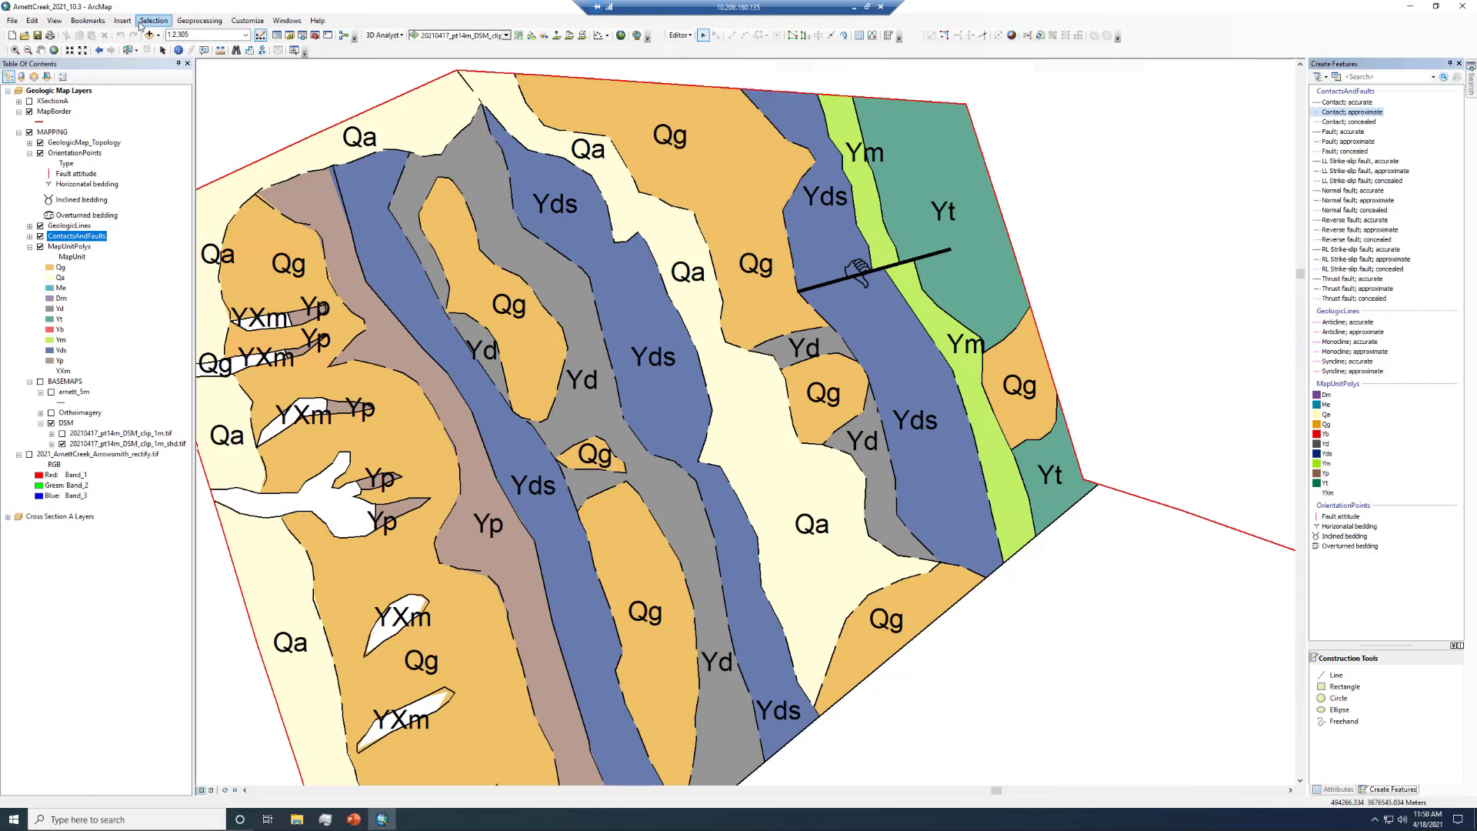
{"action": "left_click", "coordinate": [87, 20]}
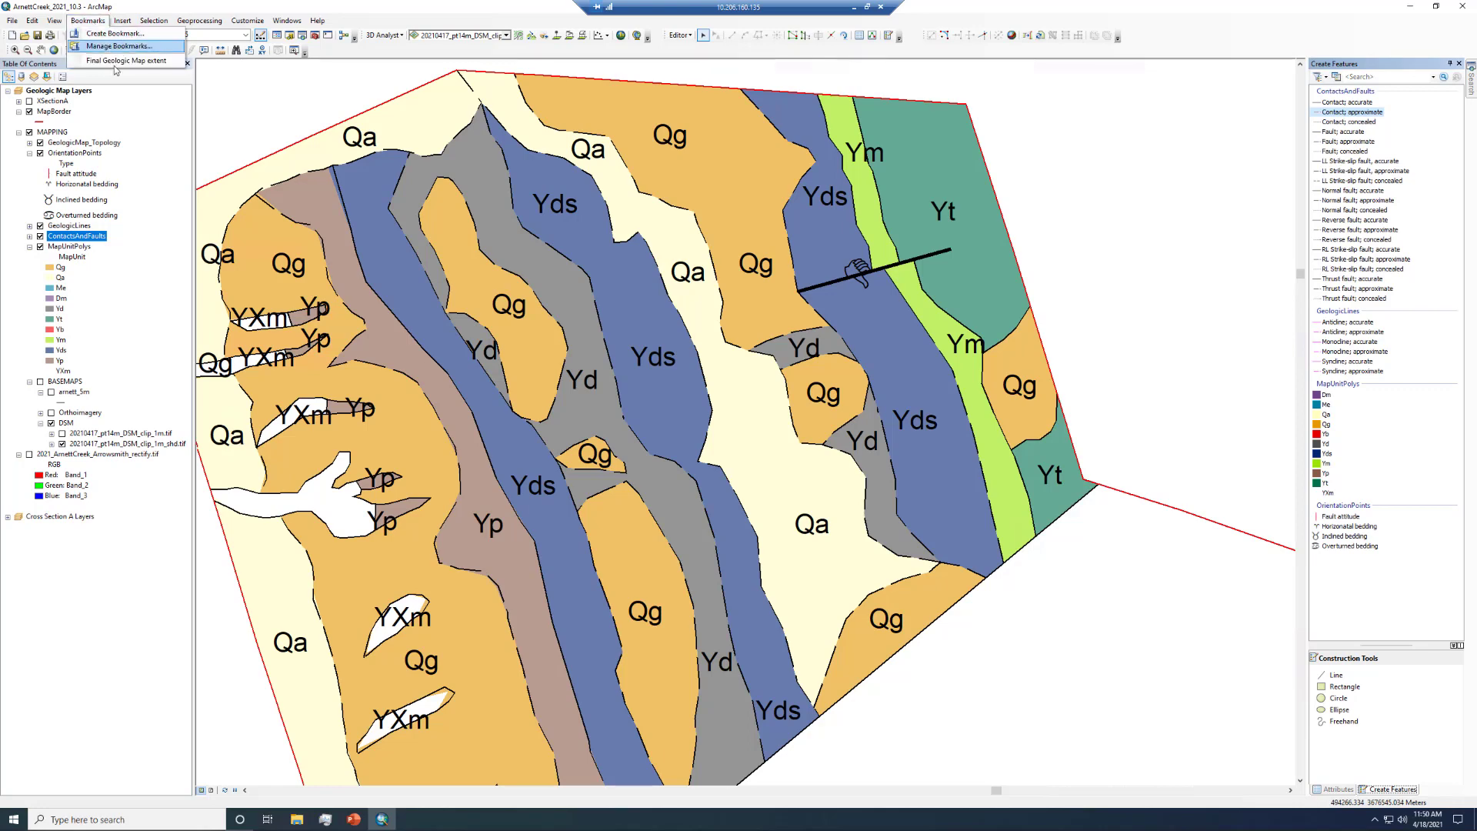
{"action": "left_click", "coordinate": [126, 60]}
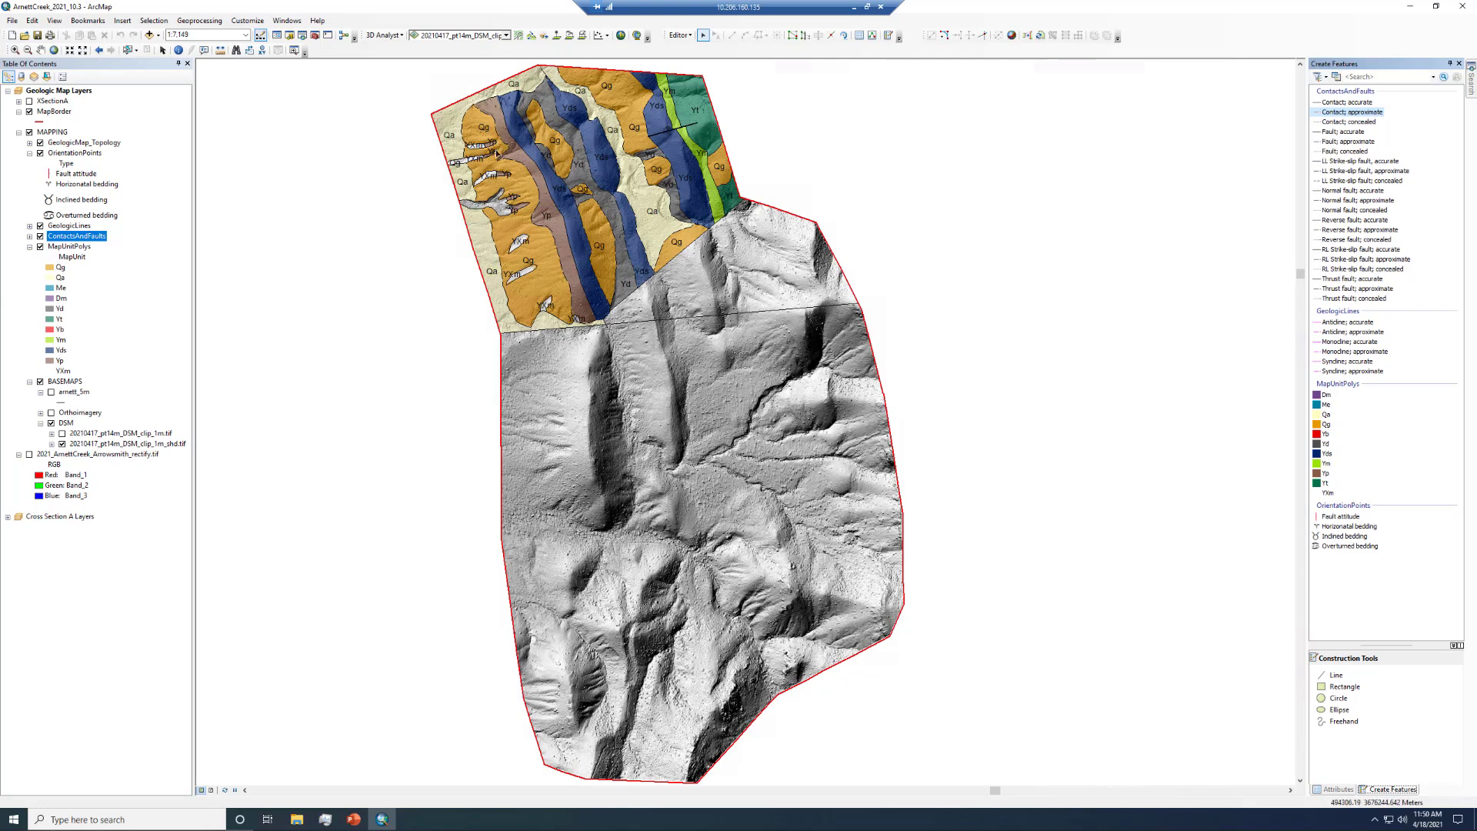
Construct a YXm polygon in the empty hand-shaped area at the western map border and save the edits
{"action": "left_click", "coordinate": [15, 51]}
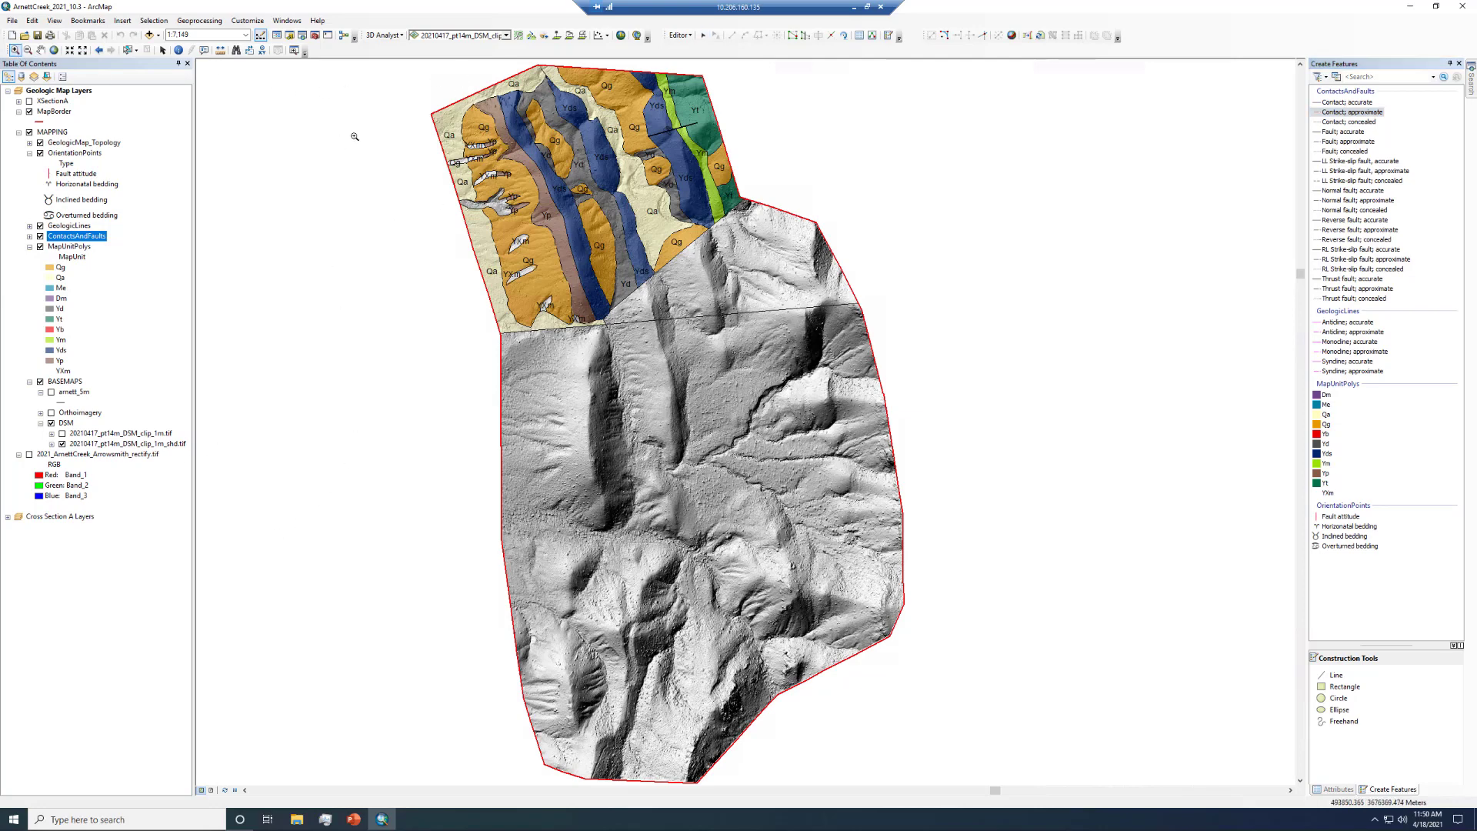
{"action": "left_click_drag", "start_coordinate": [355, 136], "coordinate": [577, 246]}
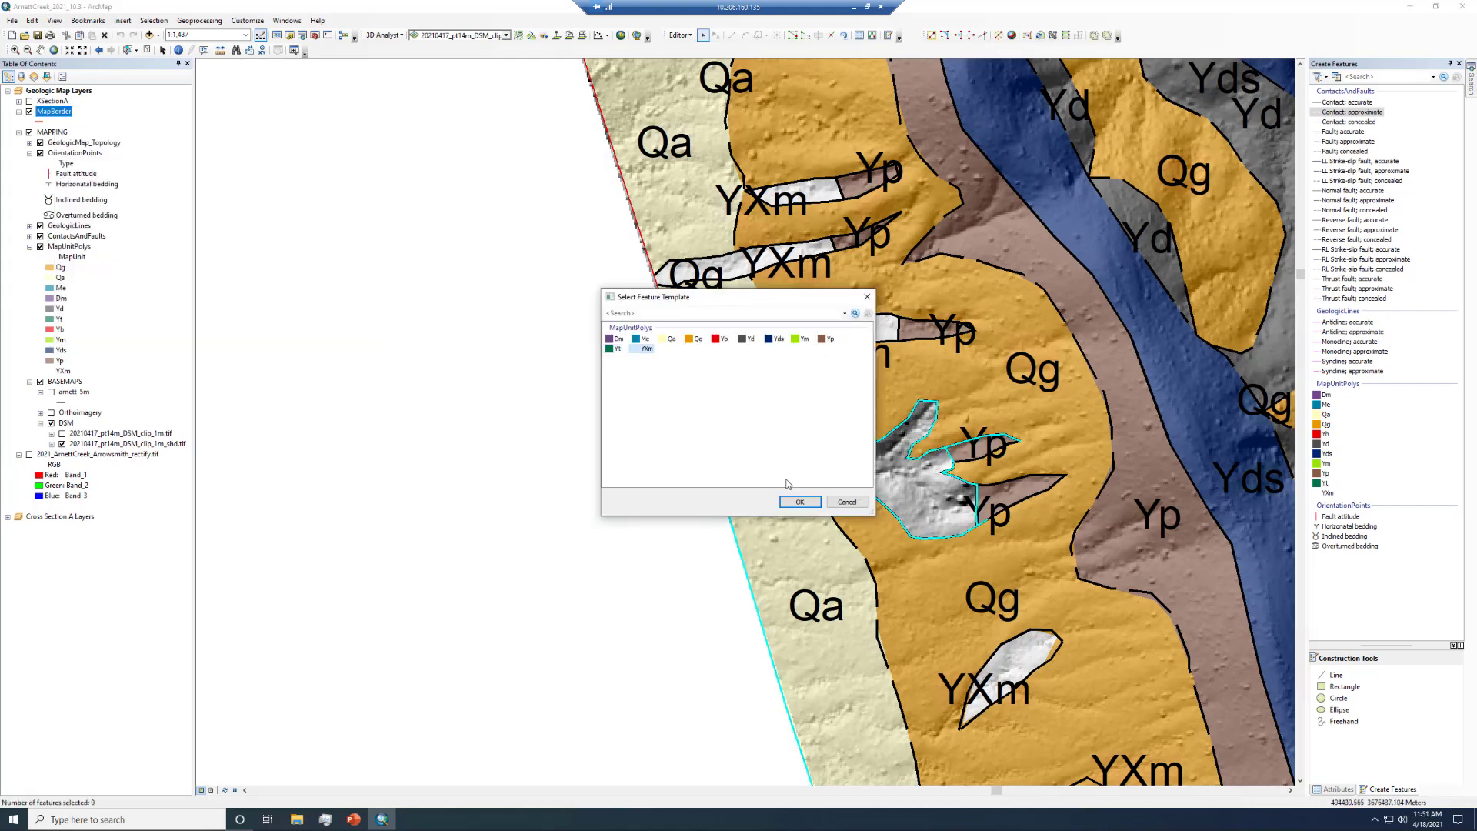
{"action": "key", "text": "Return"}
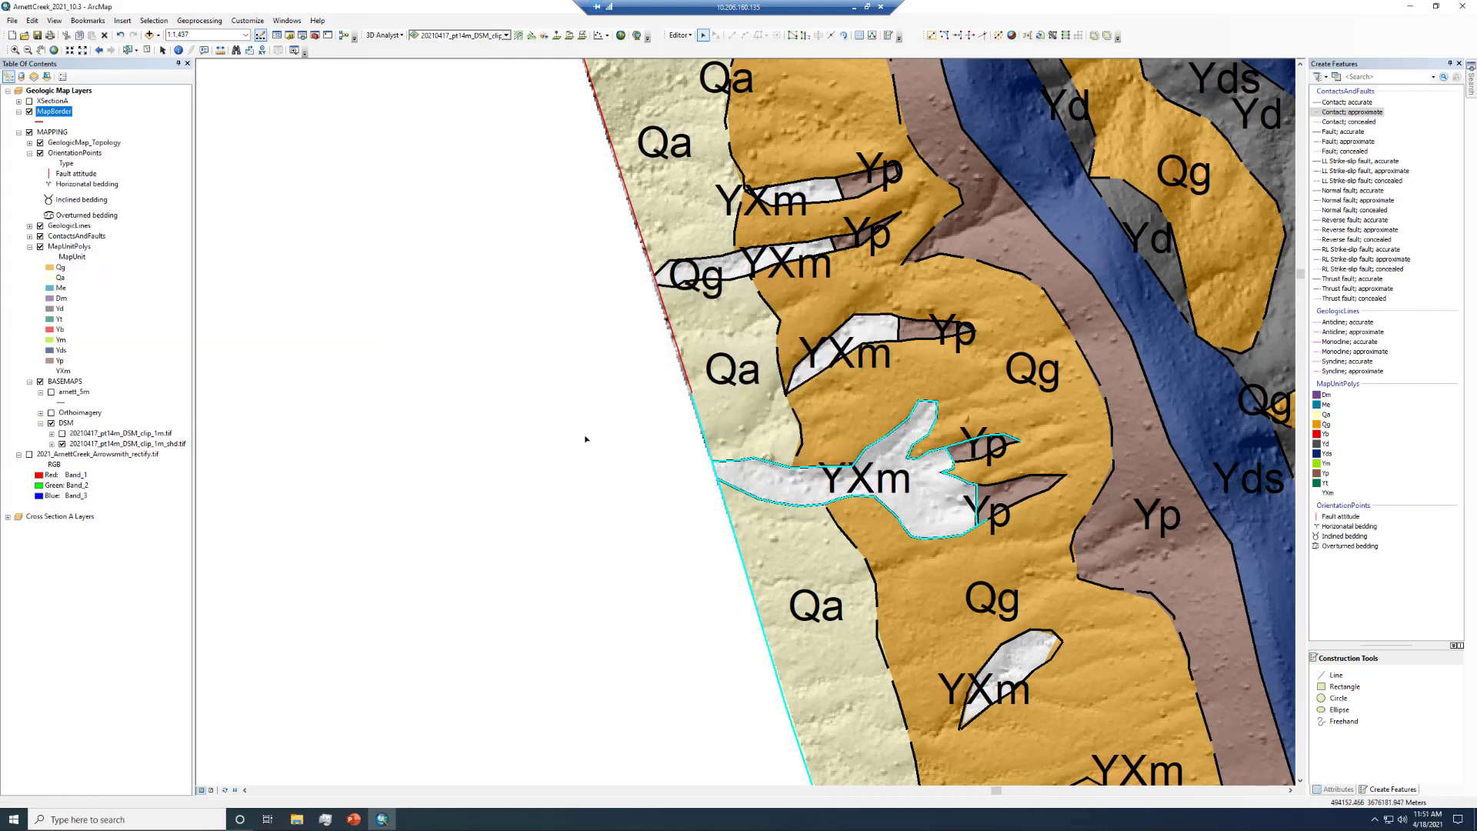
{"action": "left_click", "coordinate": [681, 34]}
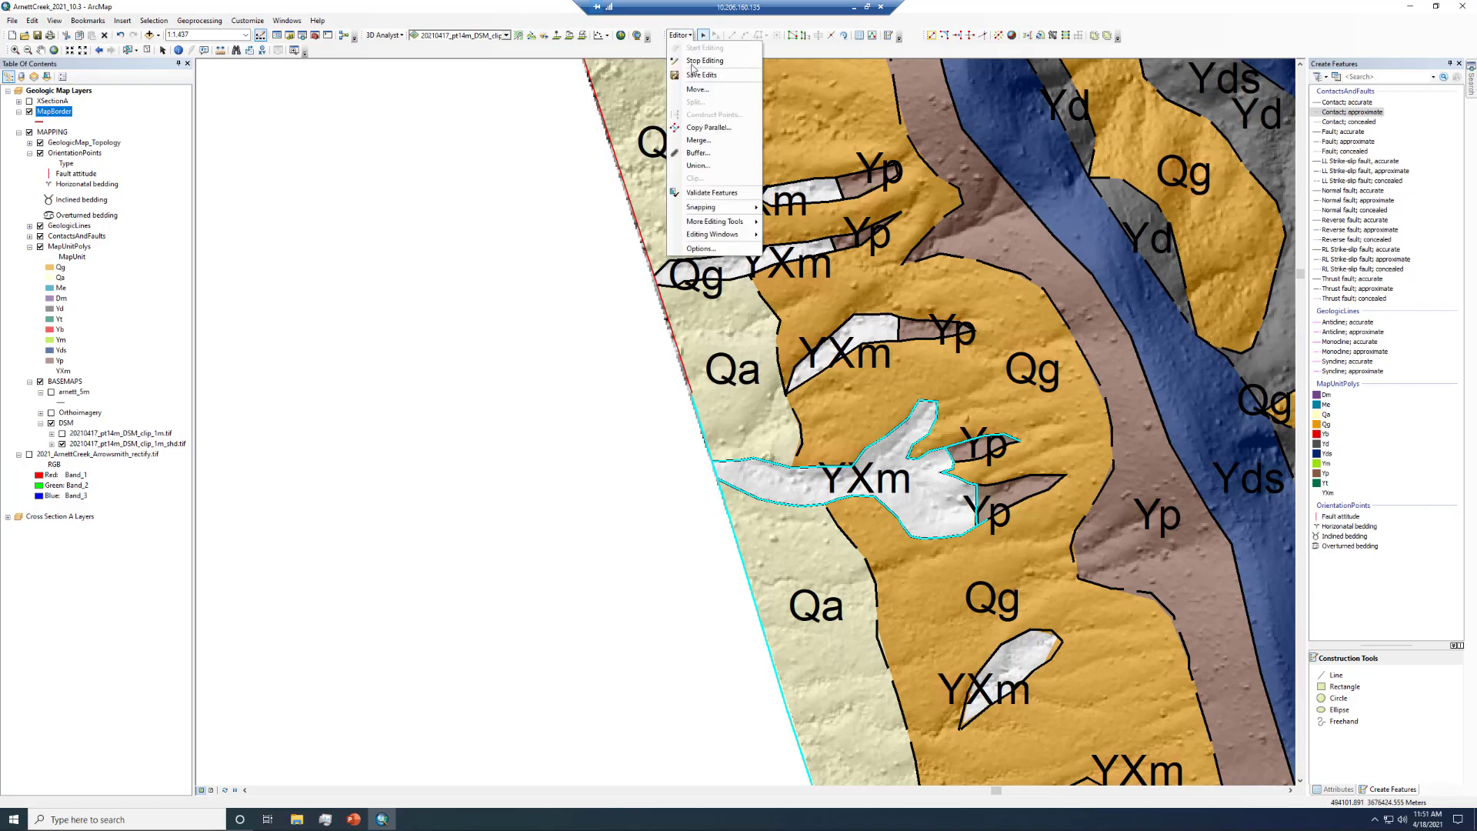
{"action": "left_click", "coordinate": [695, 76]}
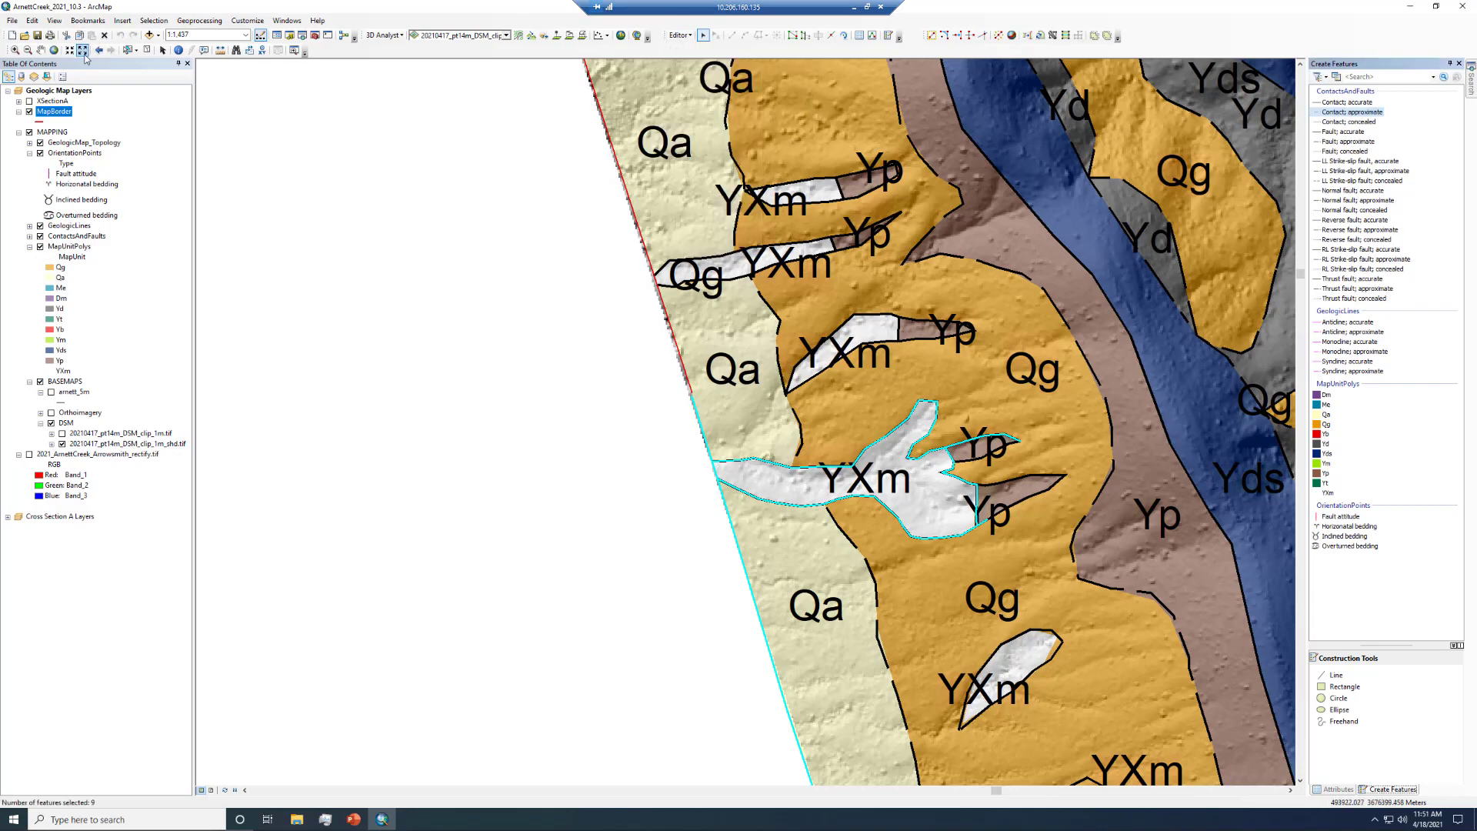
Zoom out and recentre the map to review all the map units in the northern area
{"action": "left_click", "coordinate": [85, 55]}
{"action": "left_click", "coordinate": [84, 55]}
{"action": "left_click", "coordinate": [84, 55]}
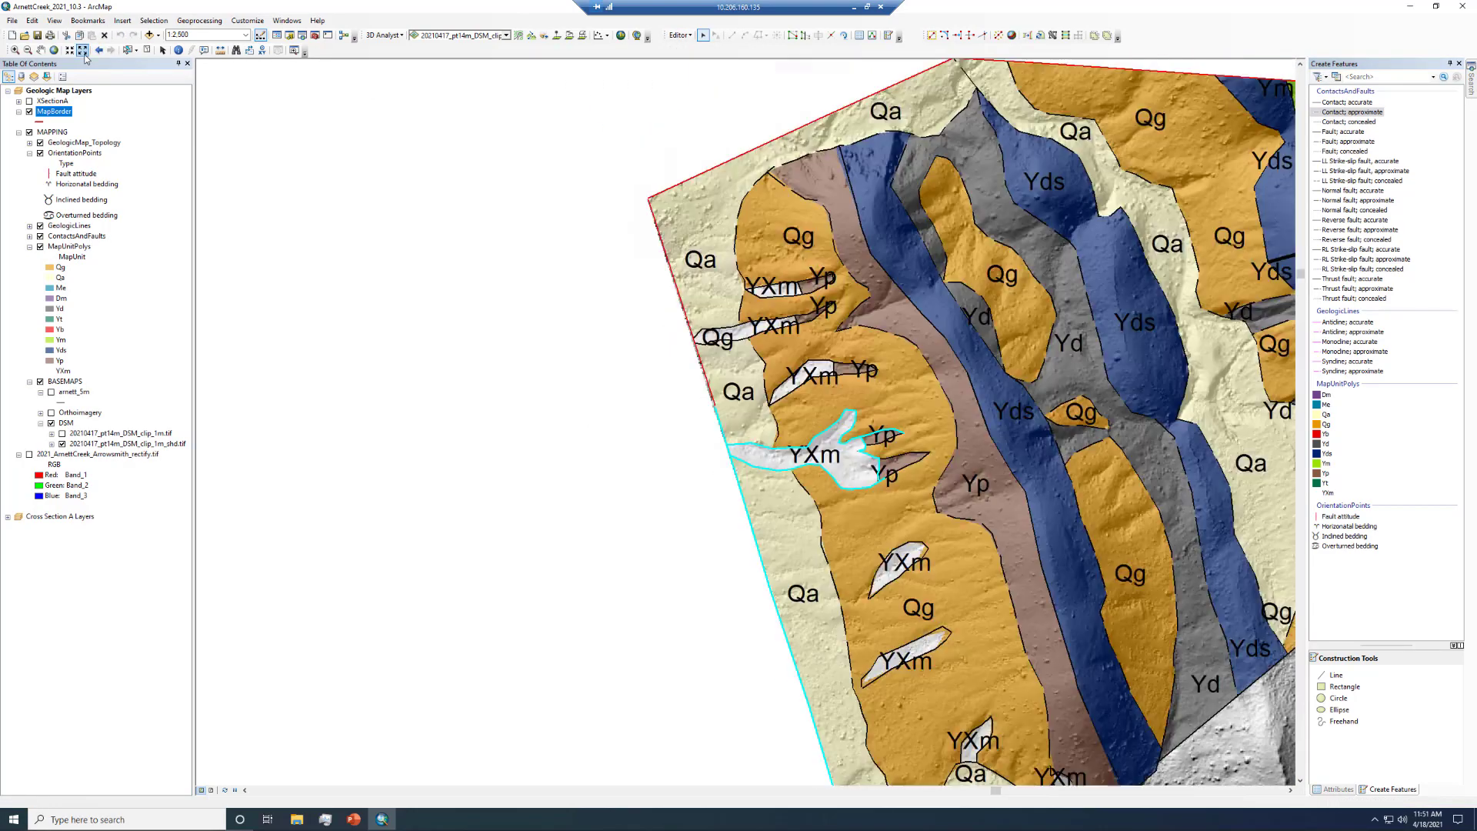
{"action": "left_click", "coordinate": [85, 55]}
{"action": "left_click", "coordinate": [85, 56]}
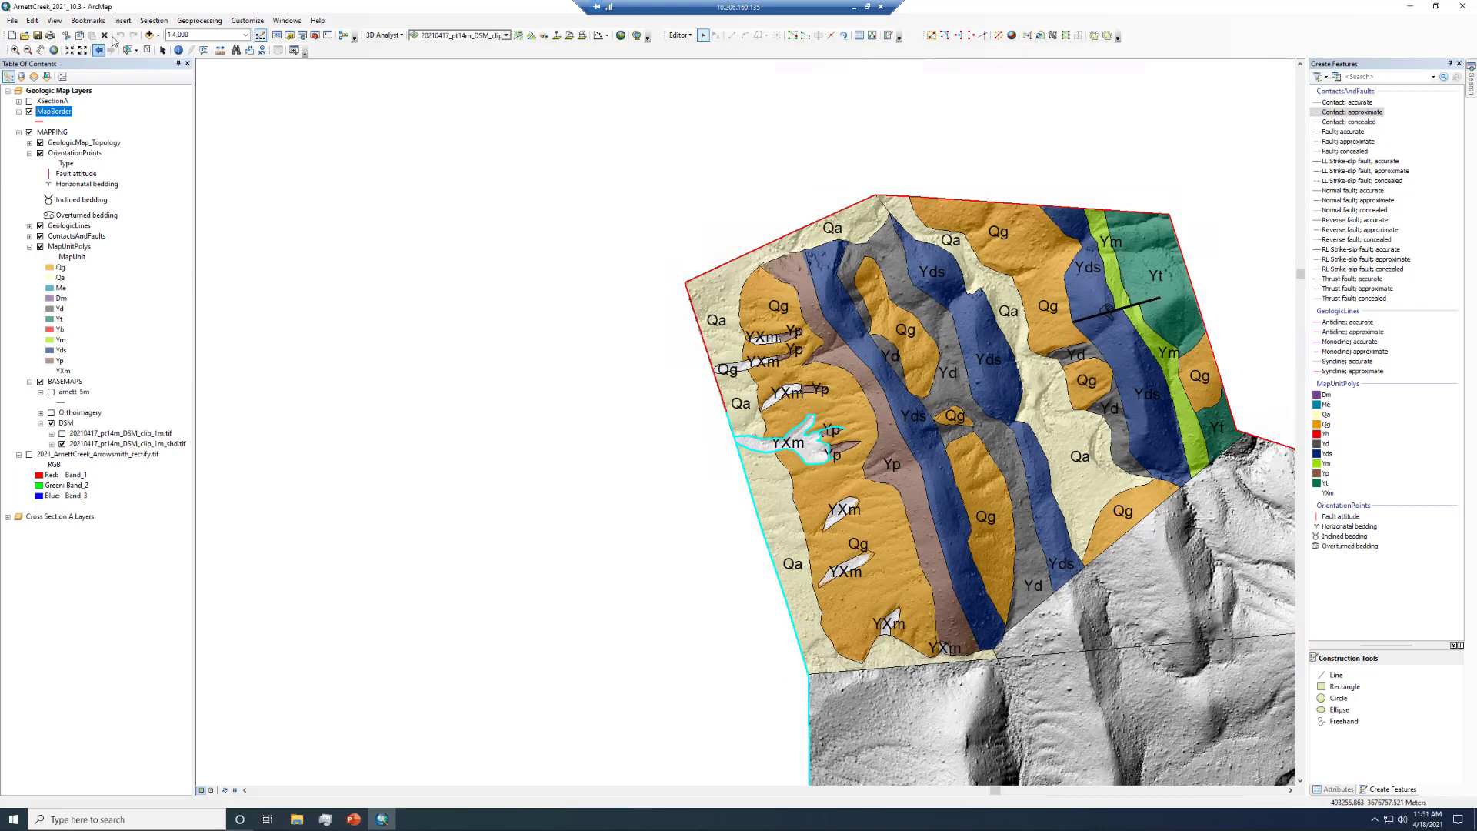
{"action": "left_click", "coordinate": [41, 49]}
{"action": "scroll", "coordinate": [511, 223], "scroll_direction": "down", "scroll_amount": 3}
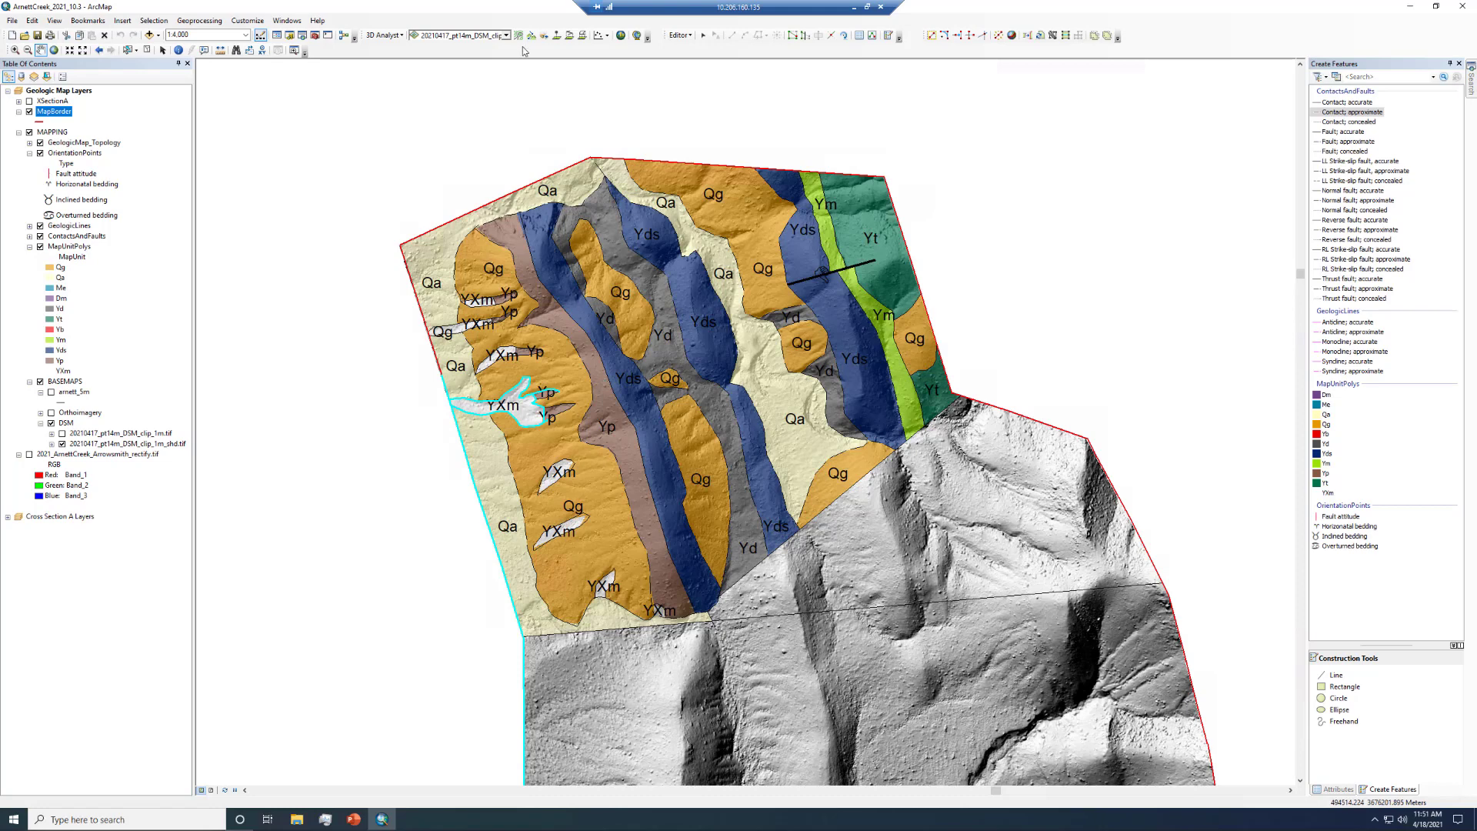
{"action": "left_click_drag", "start_coordinate": [720, 379], "coordinate": [699, 315]}
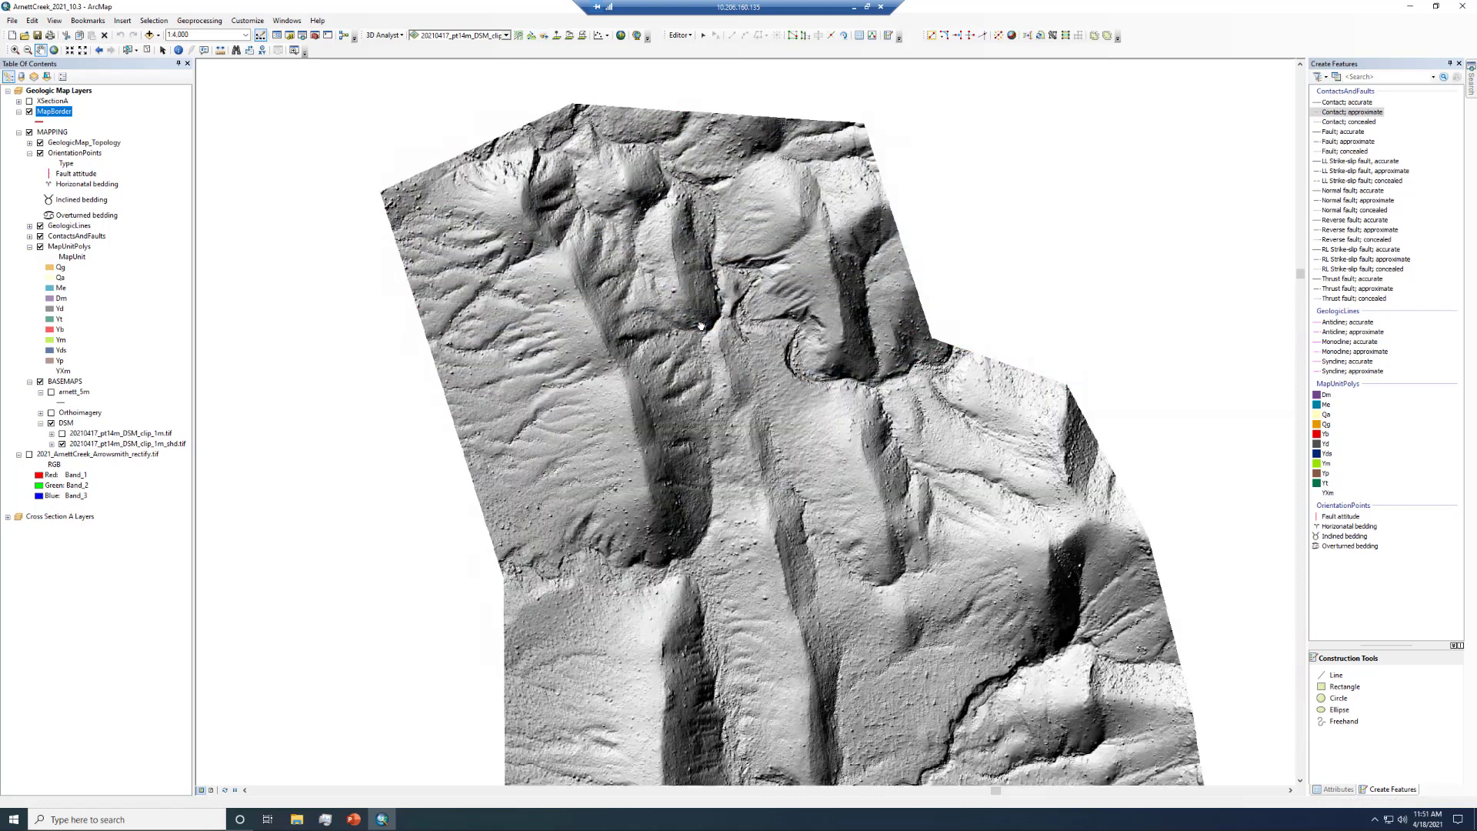